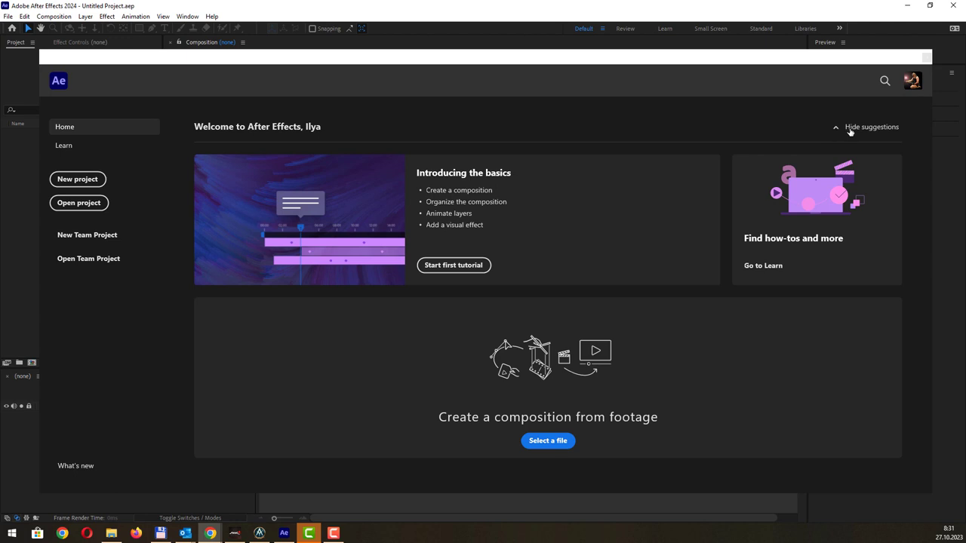
- Hide the Home screen suggestions and scroll through the Learn tutorials page
click(851, 130)
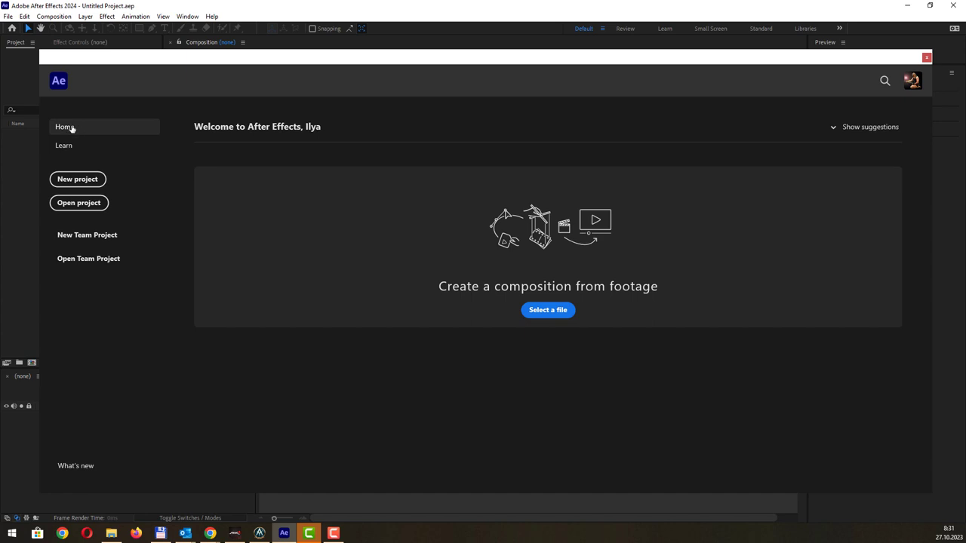
click(63, 150)
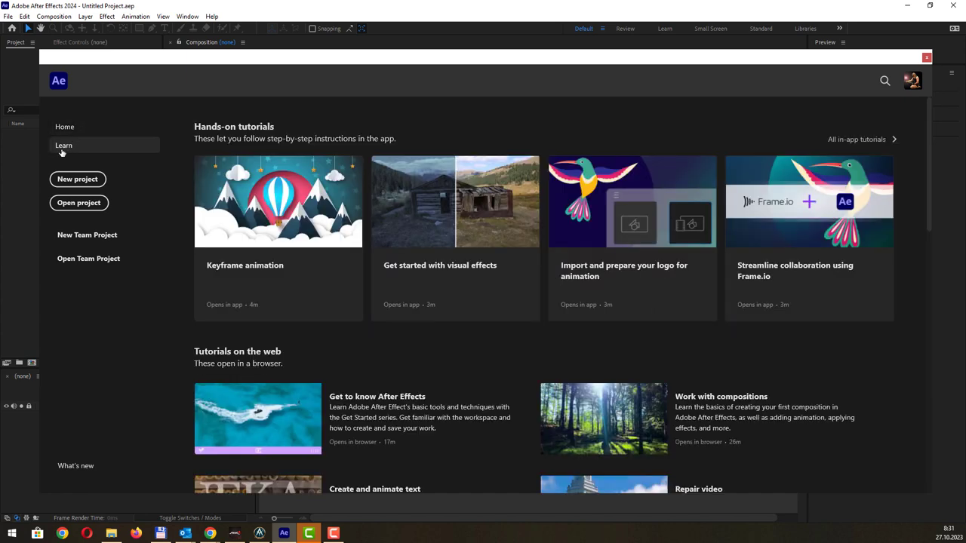
scroll(481, 267, down, 1)
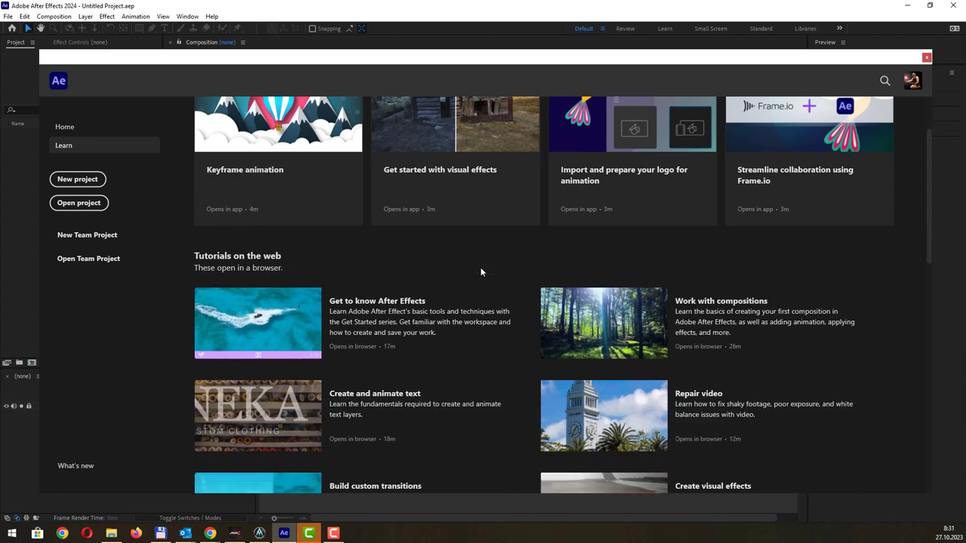
scroll(481, 272, down, 1)
scroll(481, 271, down, 1)
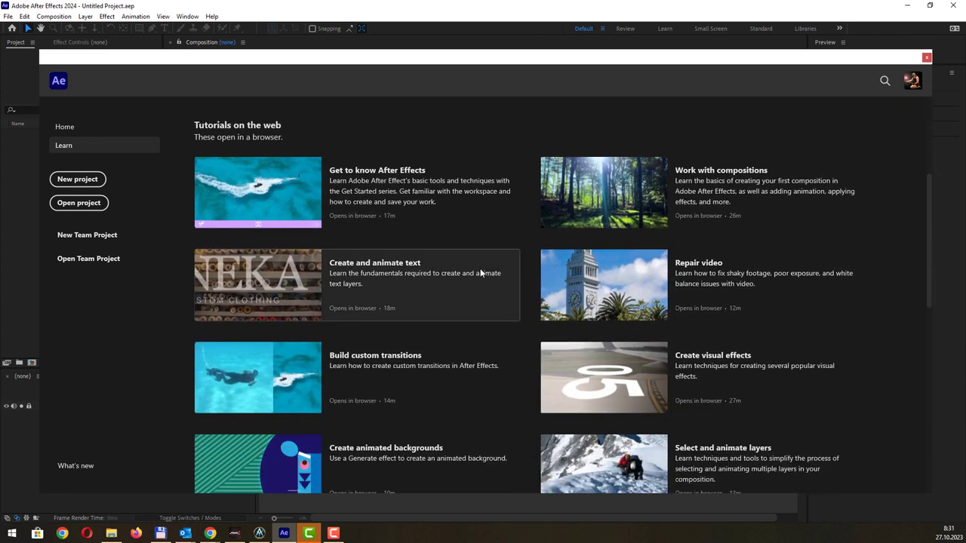
scroll(480, 272, down, 1)
scroll(478, 274, up, 1)
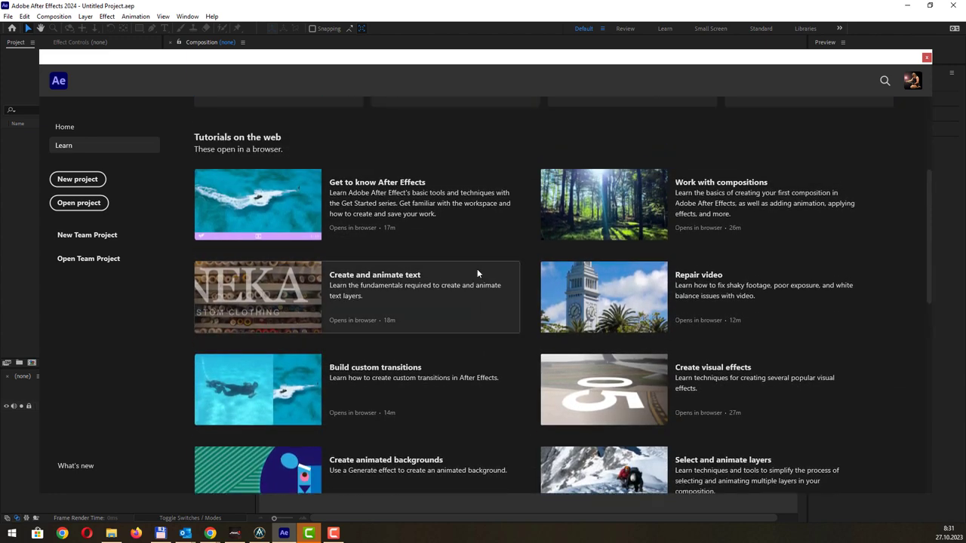
scroll(478, 268, up, 1)
scroll(477, 269, up, 1)
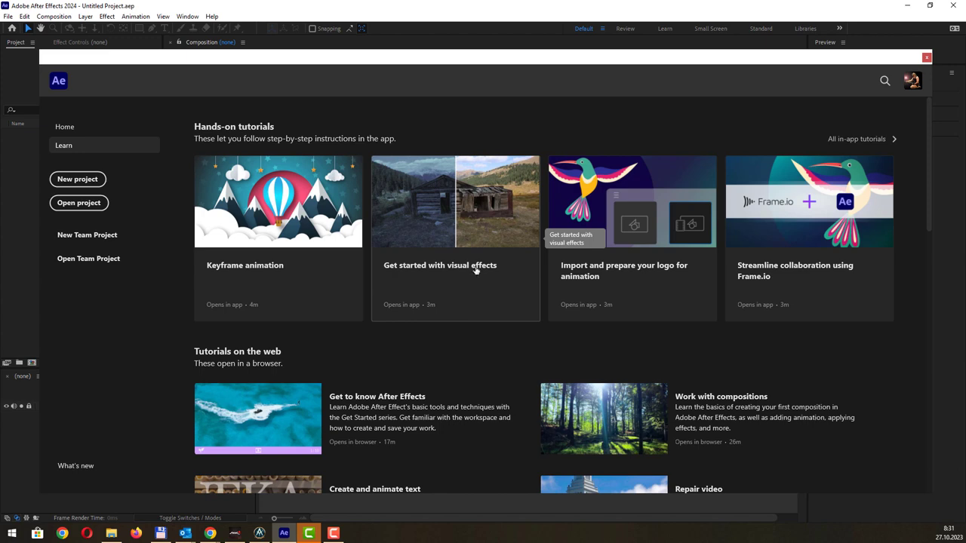
- Return from the Learn page to the Home welcome page
click(66, 127)
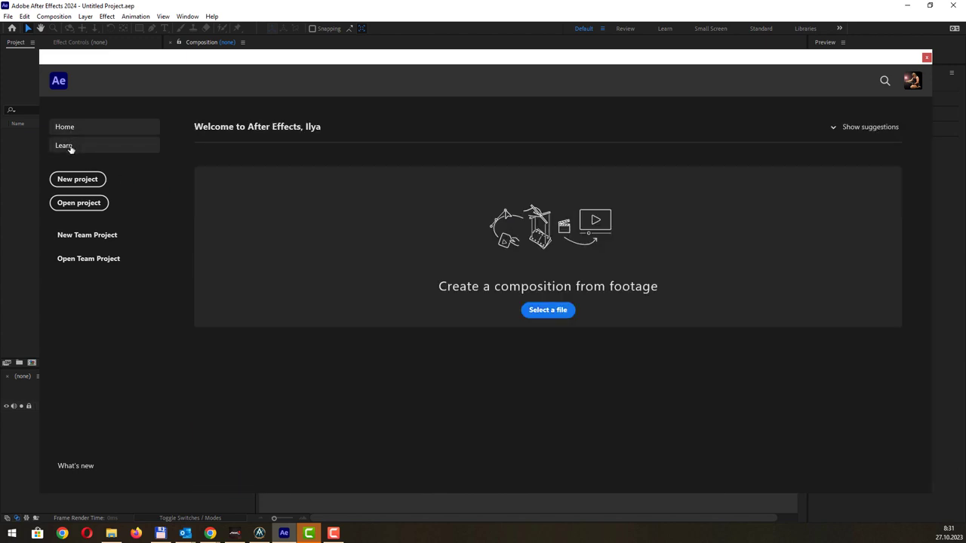
click(68, 147)
click(71, 129)
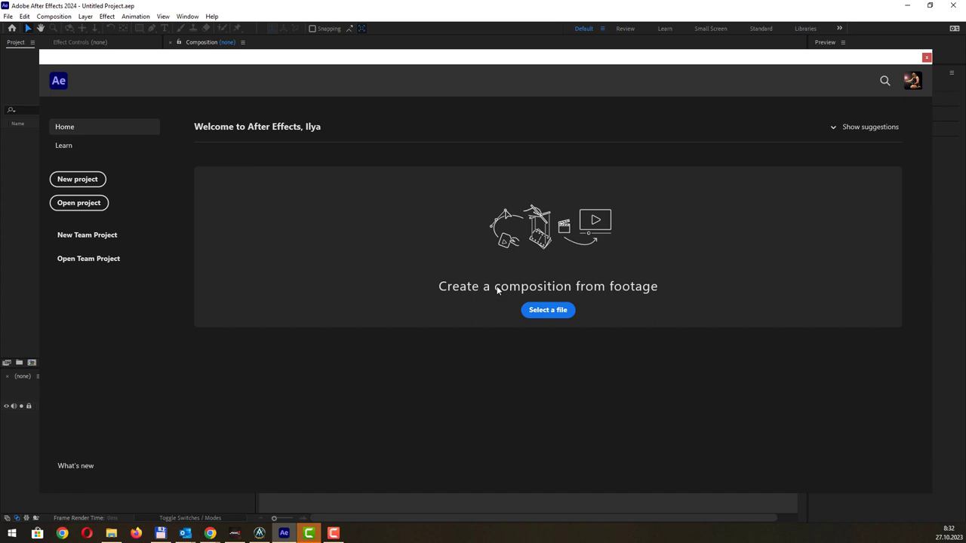
click(559, 312)
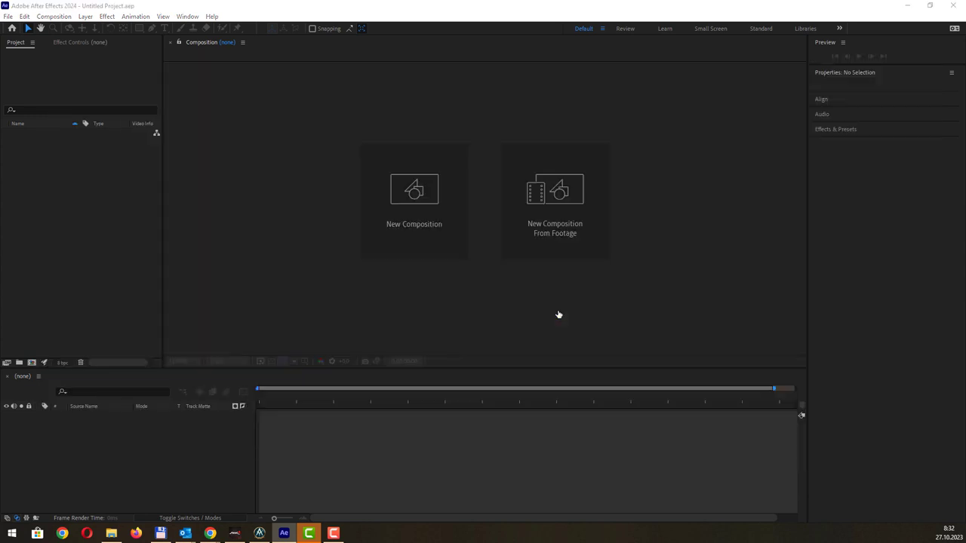
key(Escape)
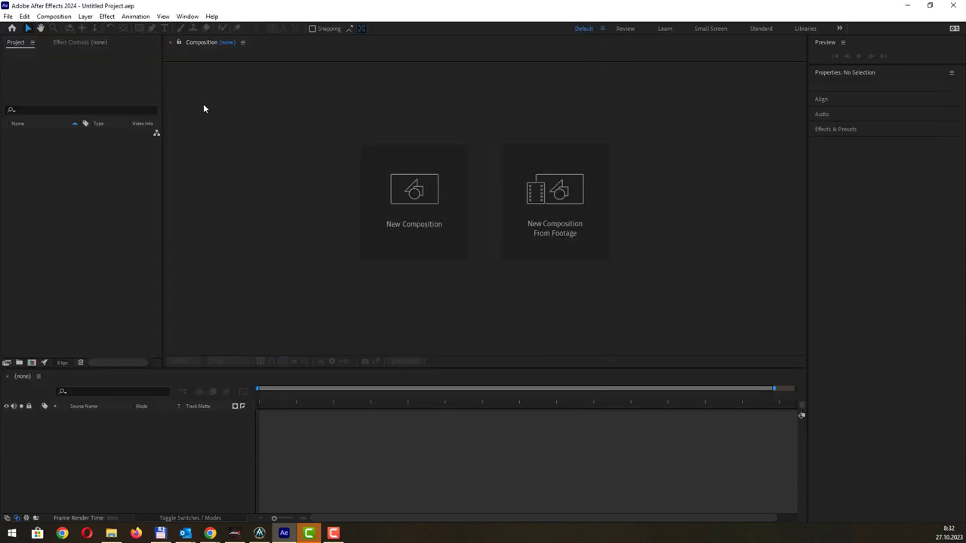
click(9, 18)
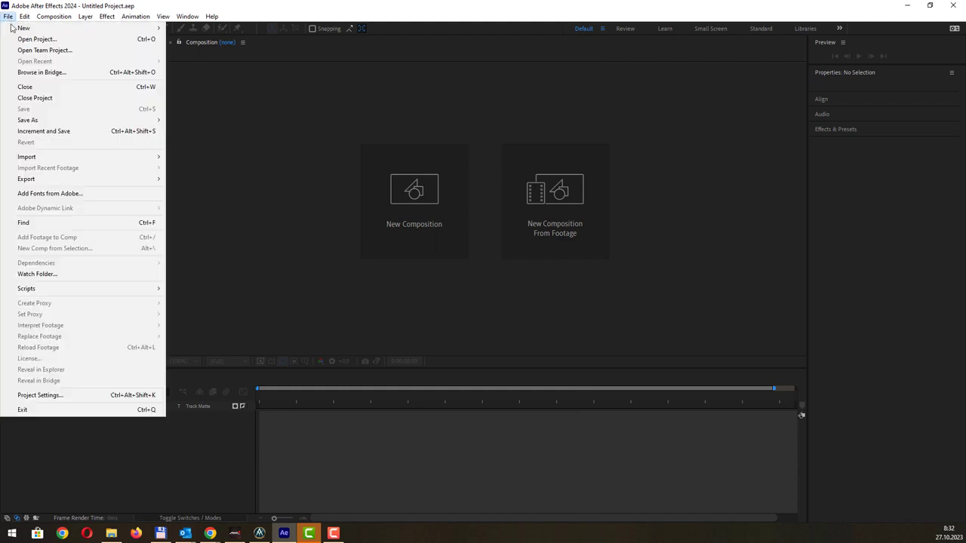
mouse_move(12, 30)
click(196, 28)
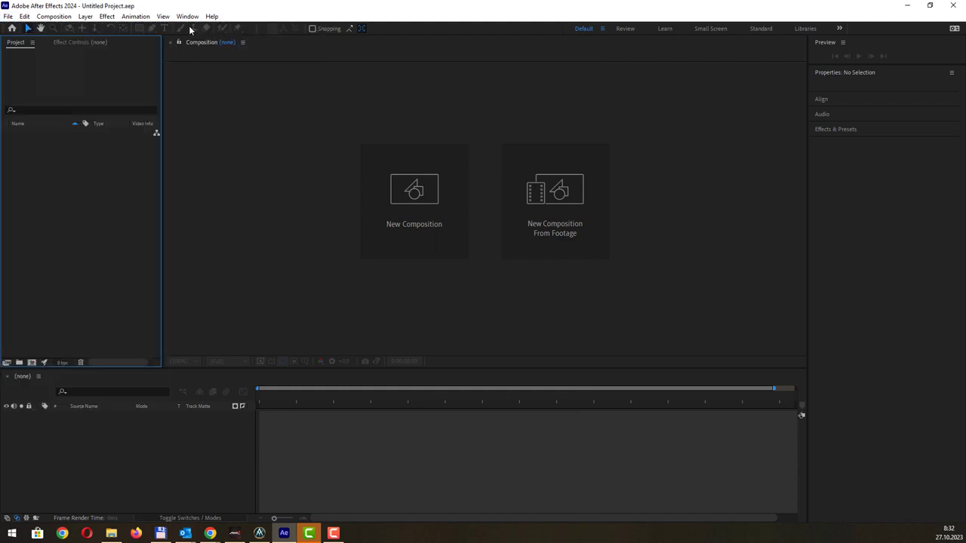
click(9, 17)
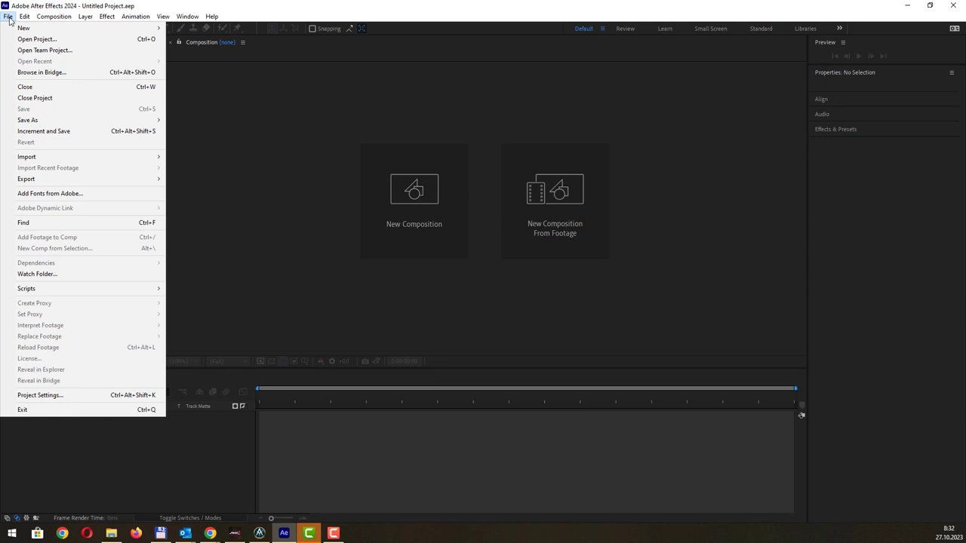
click(9, 17)
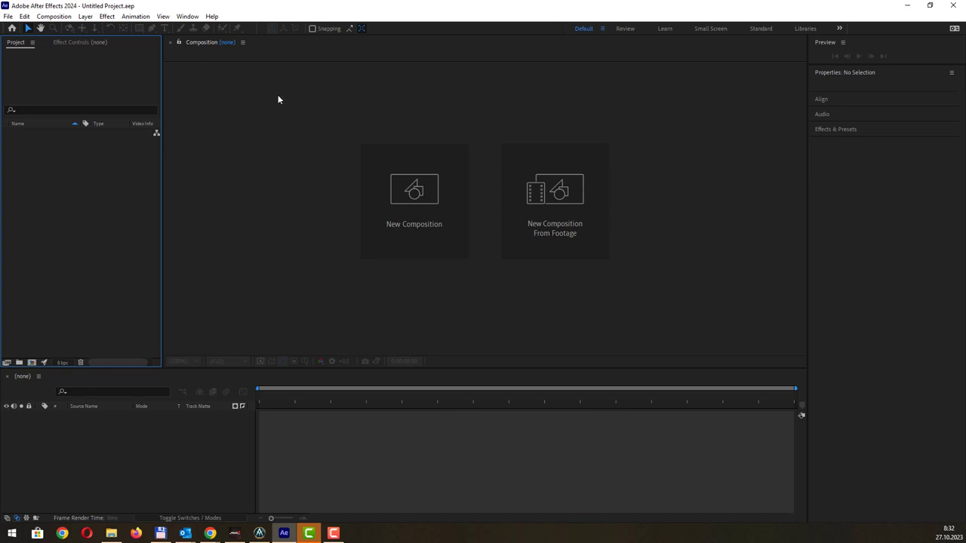
click(46, 18)
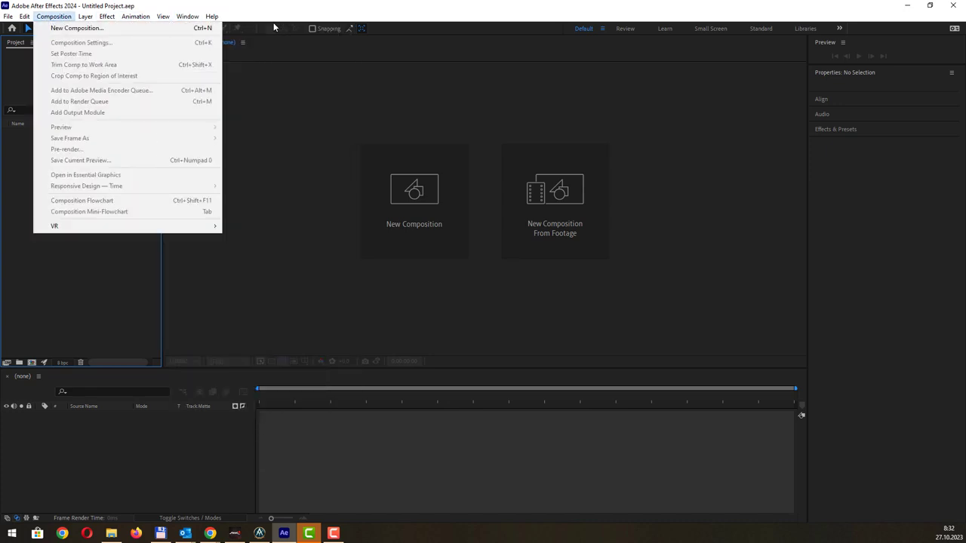
click(244, 50)
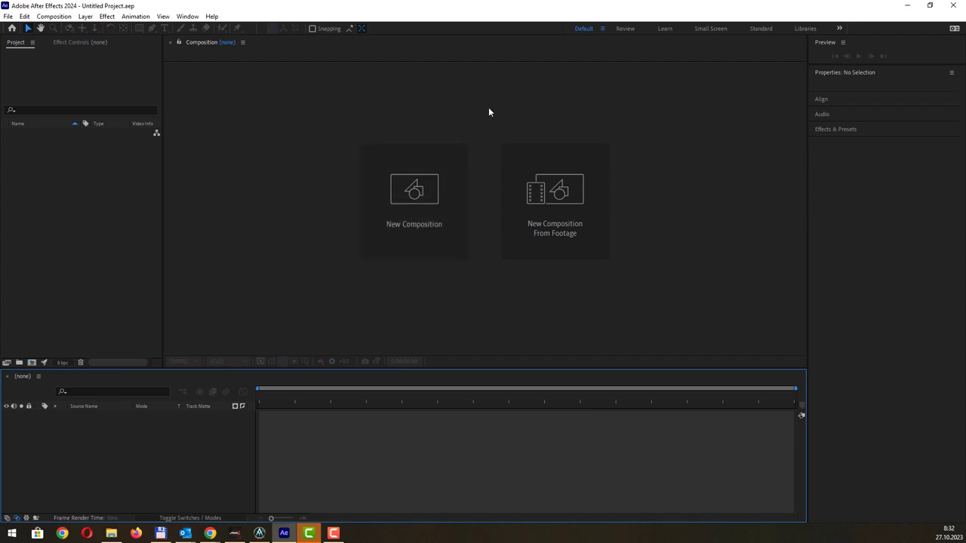
click(97, 73)
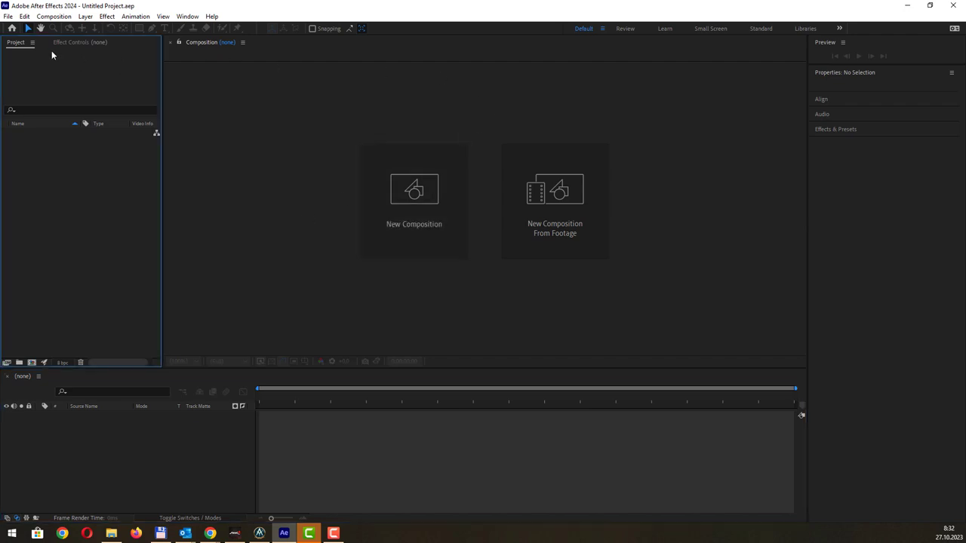
click(33, 42)
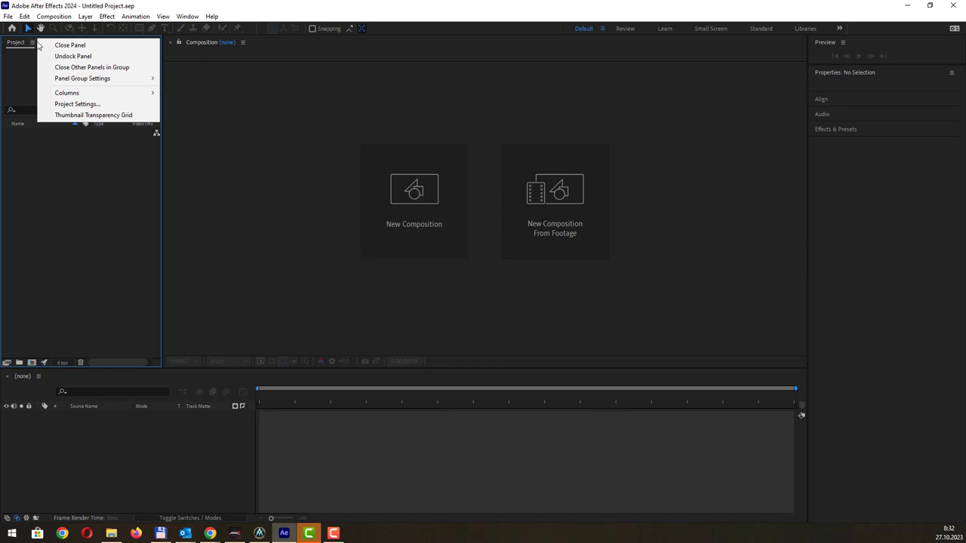
click(243, 42)
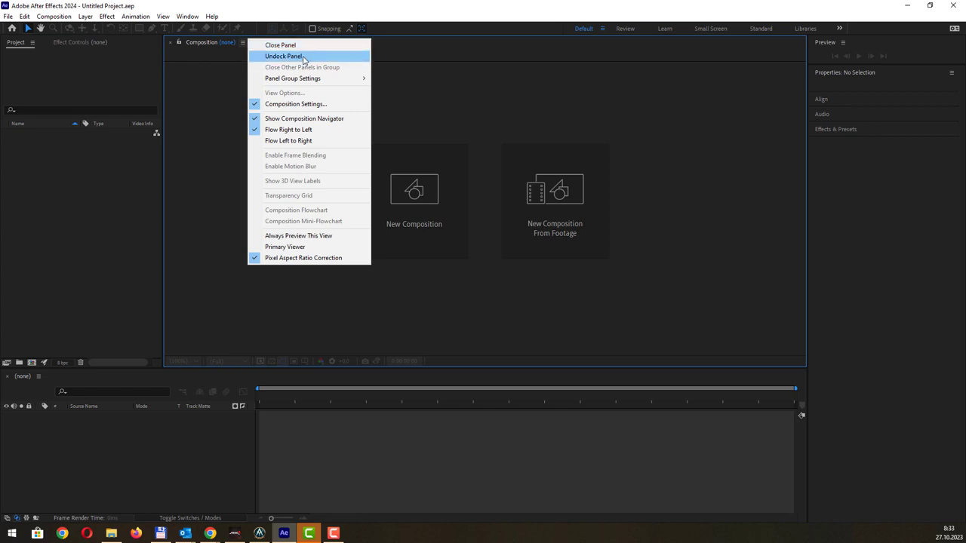
mouse_move(308, 80)
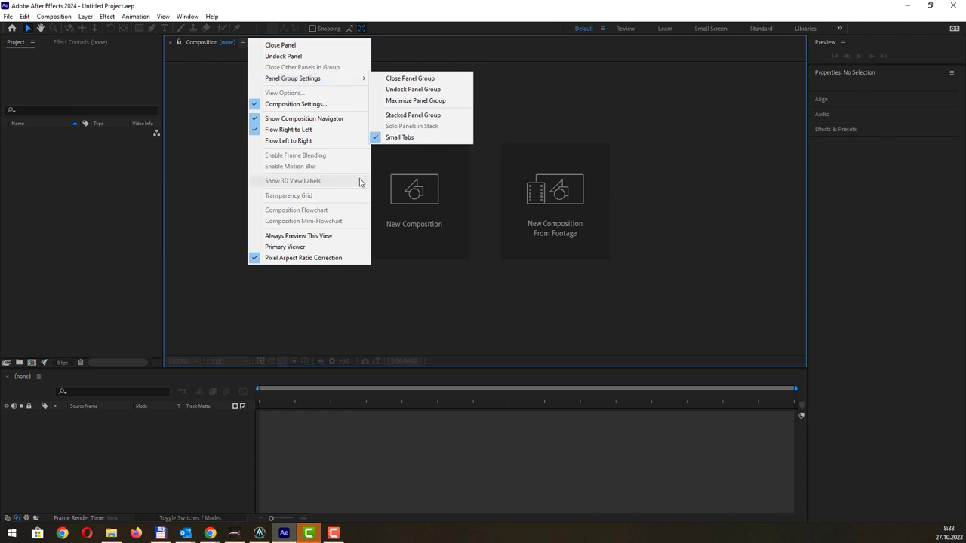
click(513, 79)
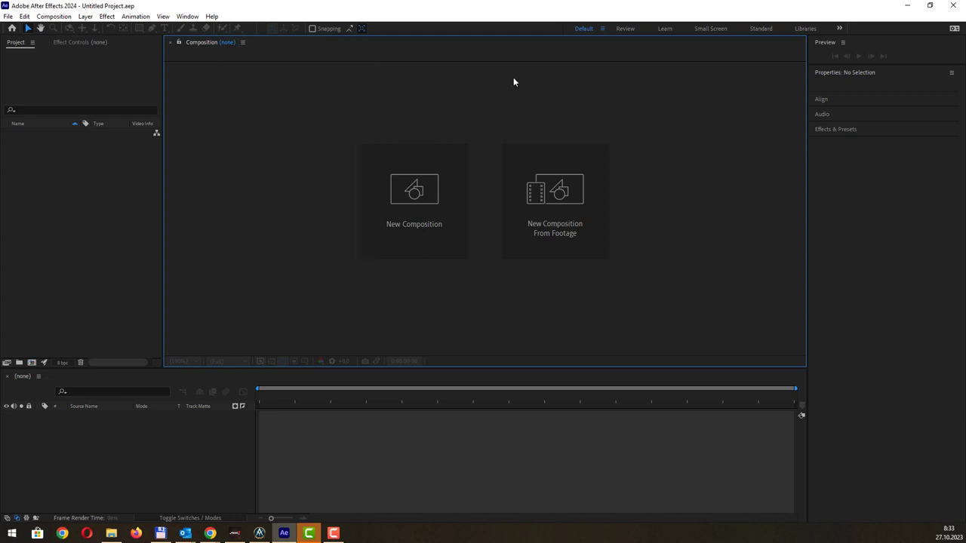
- Switch to the Review workspace and close its composition and project panels
click(626, 29)
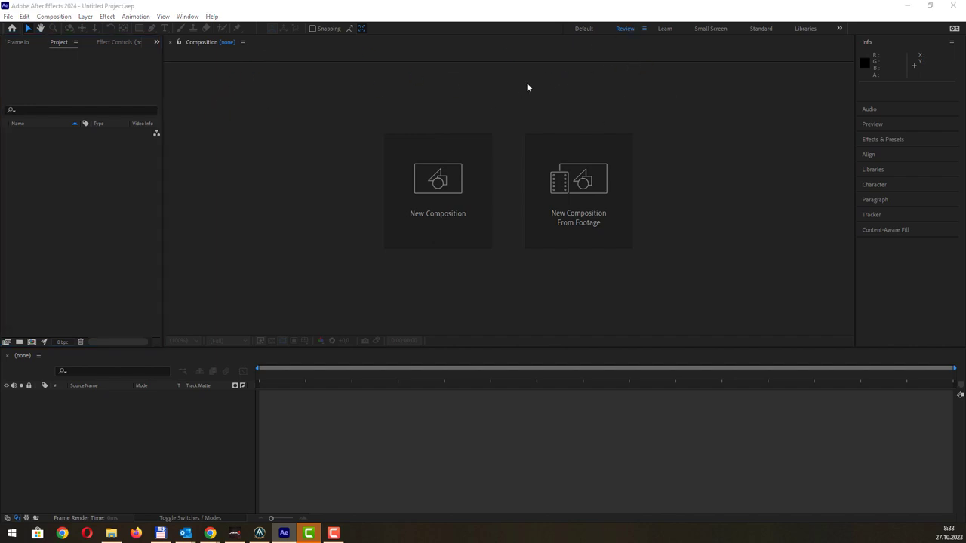
click(242, 42)
click(281, 44)
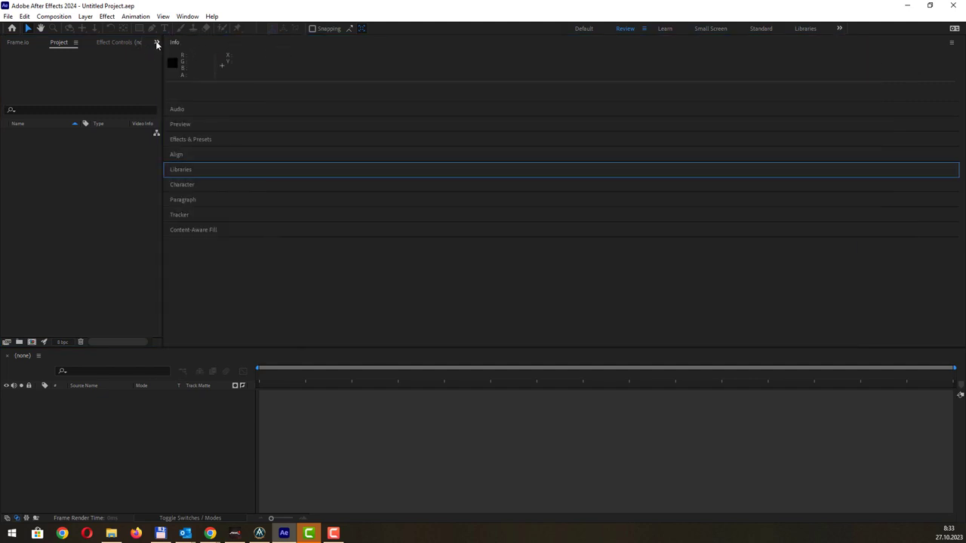
click(76, 43)
click(111, 46)
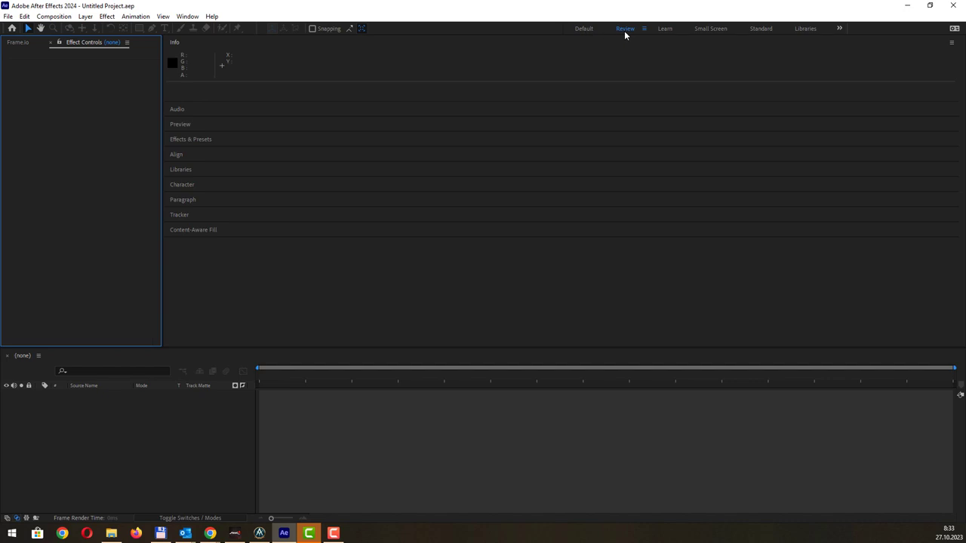
- Compare the Default and Review workspaces, then switch to the Learn workspace
click(582, 29)
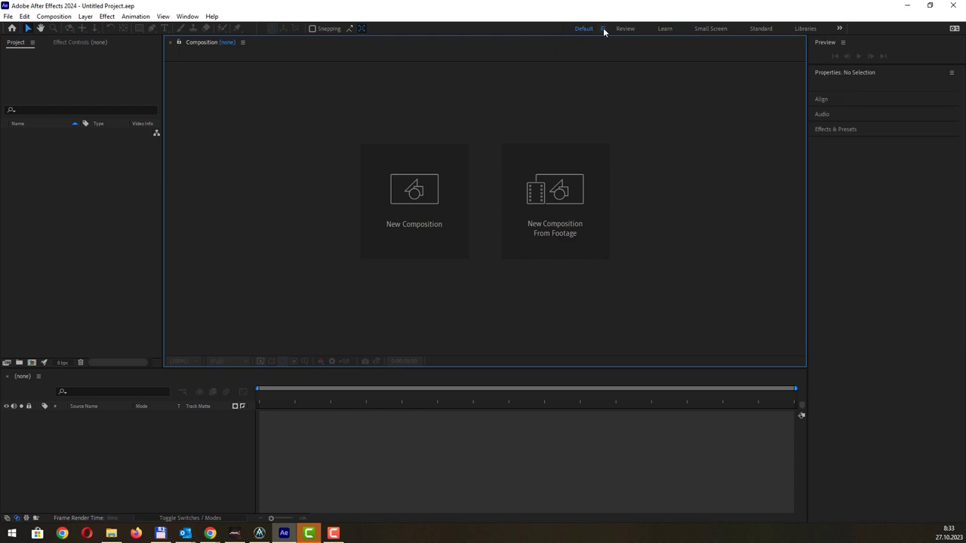
click(604, 30)
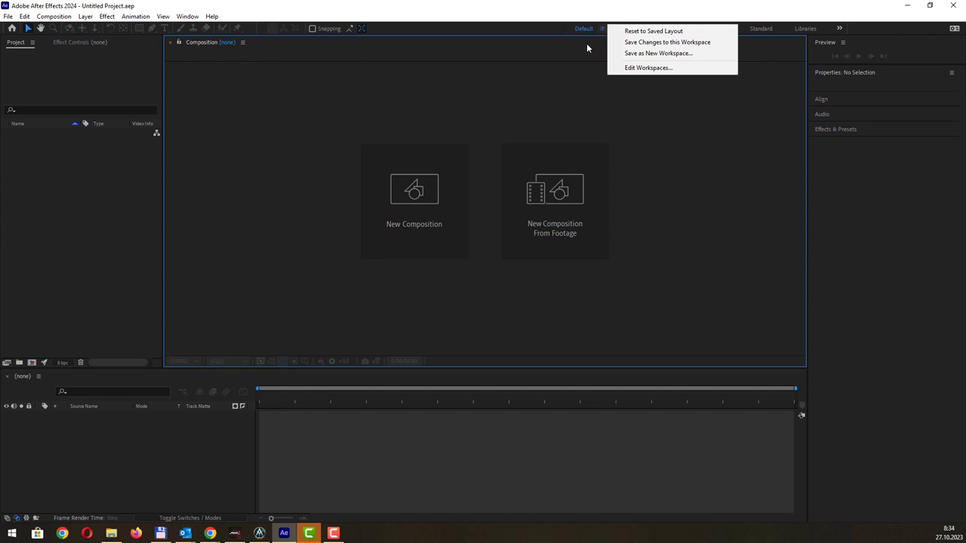
click(587, 48)
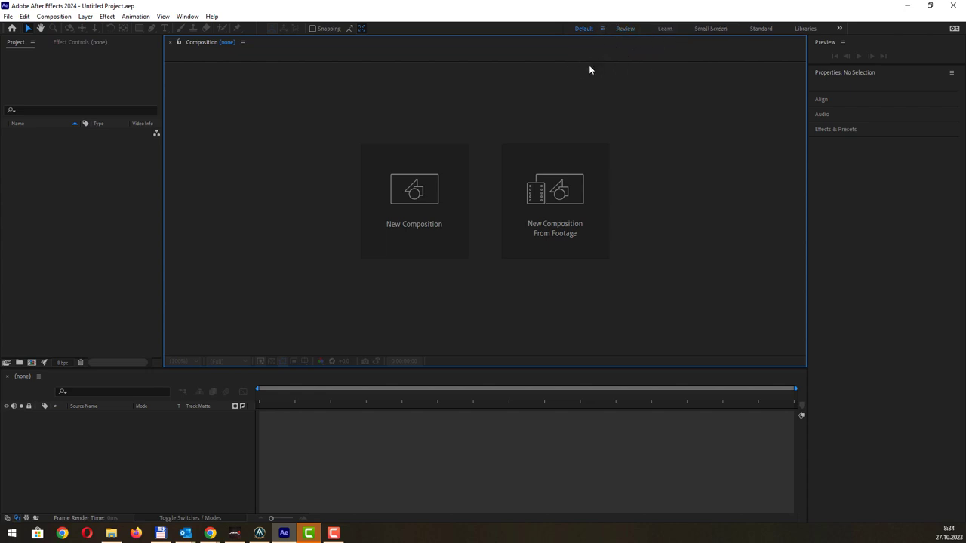
click(626, 29)
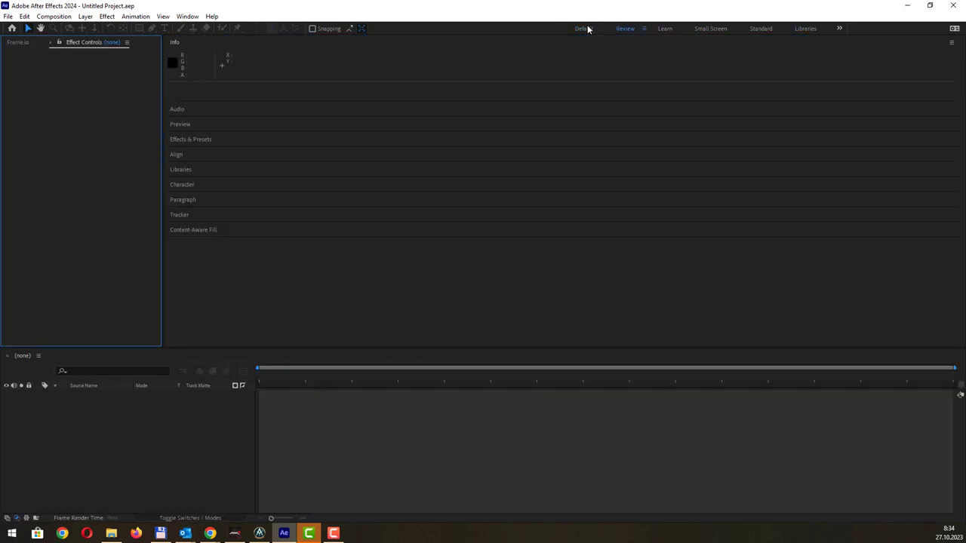
click(587, 28)
click(630, 28)
click(585, 28)
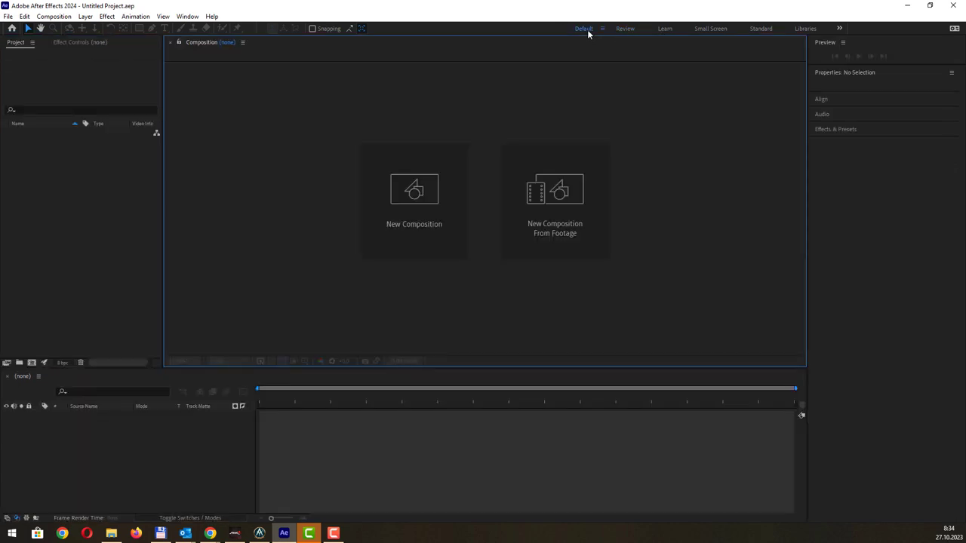
click(669, 28)
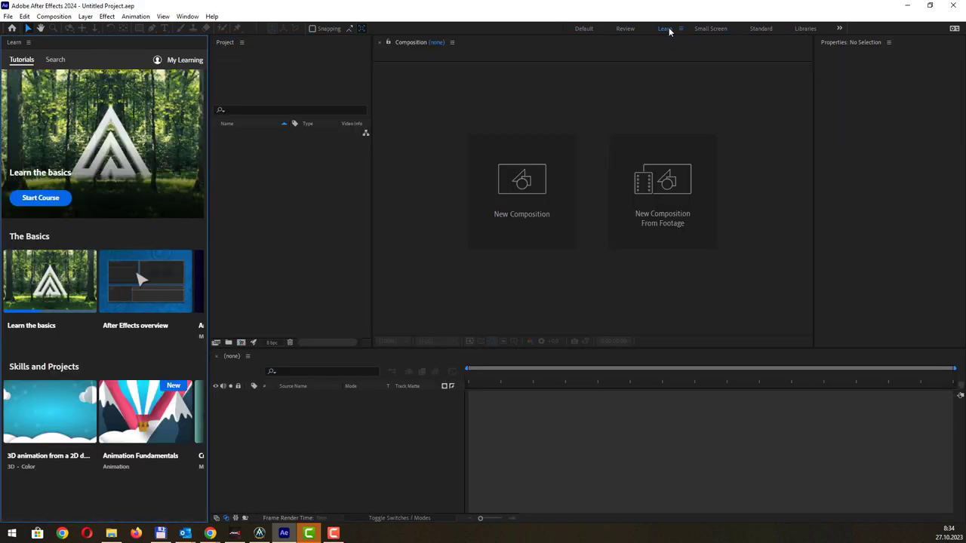
- Check My Learning in the Learn panel, then go to the tutorial Search page
mouse_move(106, 168)
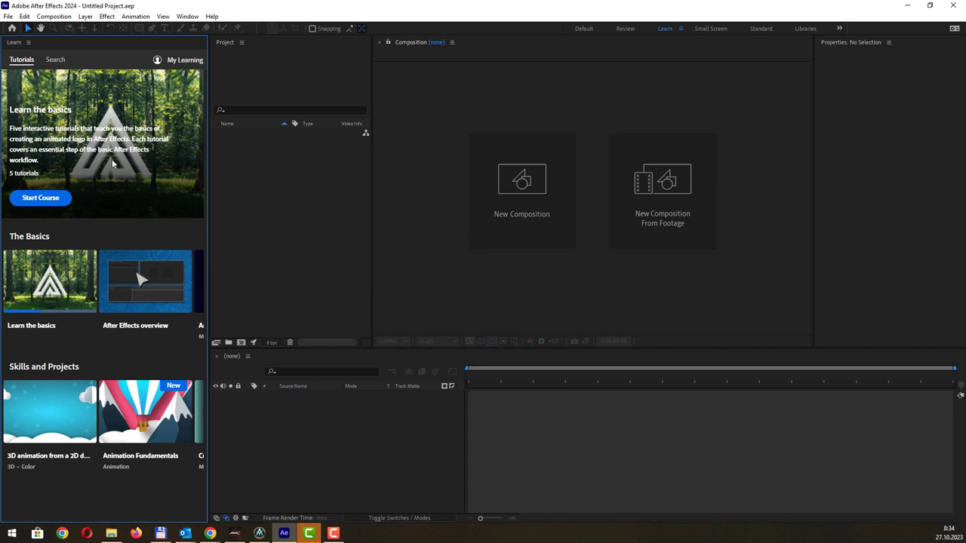
mouse_move(116, 227)
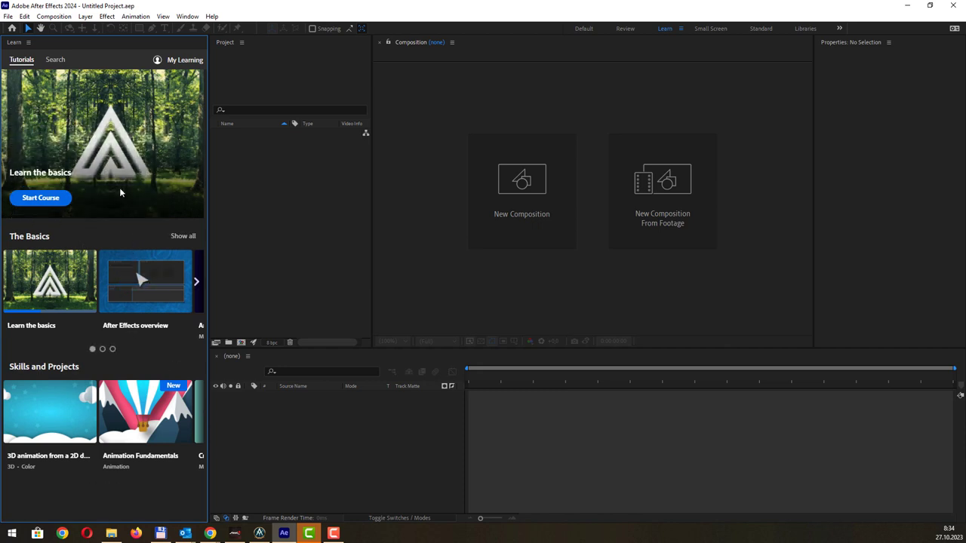
mouse_move(119, 187)
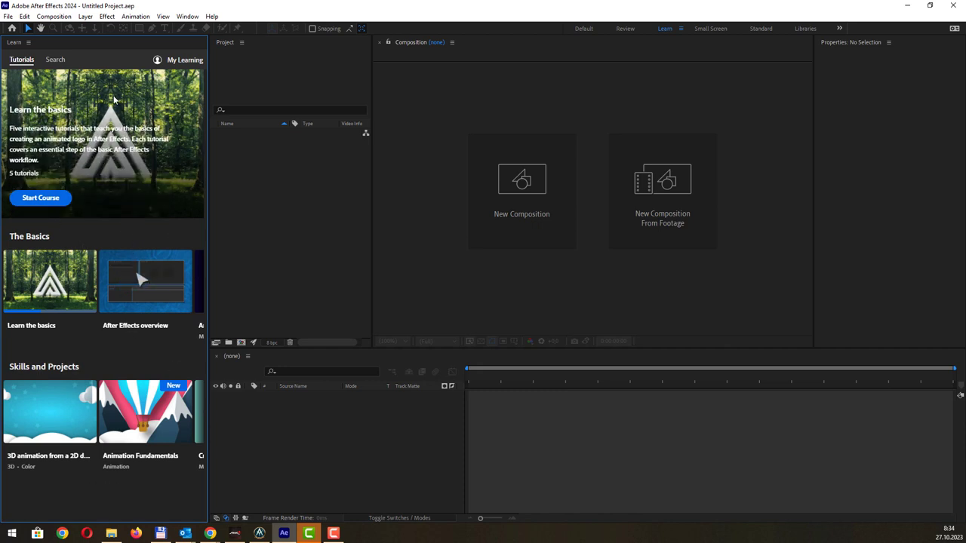
click(188, 66)
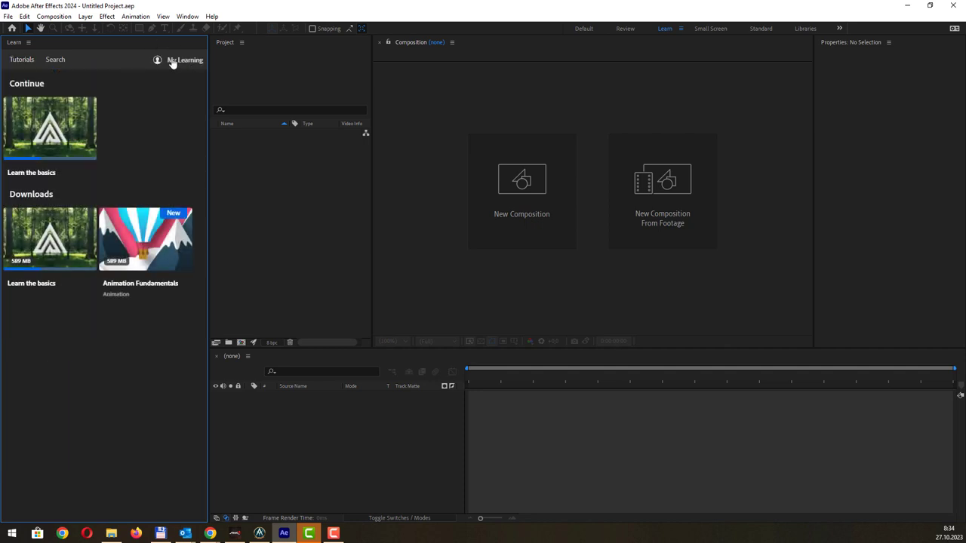
mouse_move(51, 115)
click(23, 60)
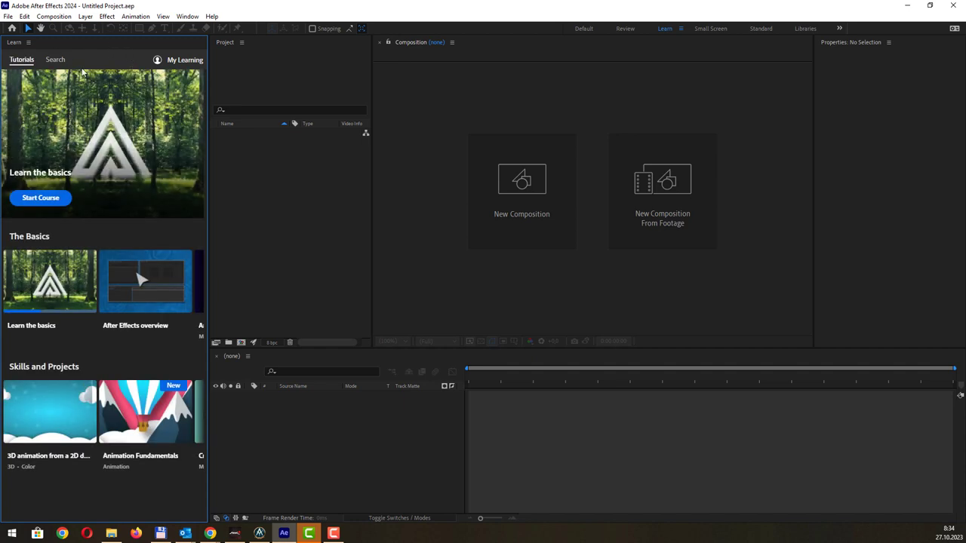
click(52, 60)
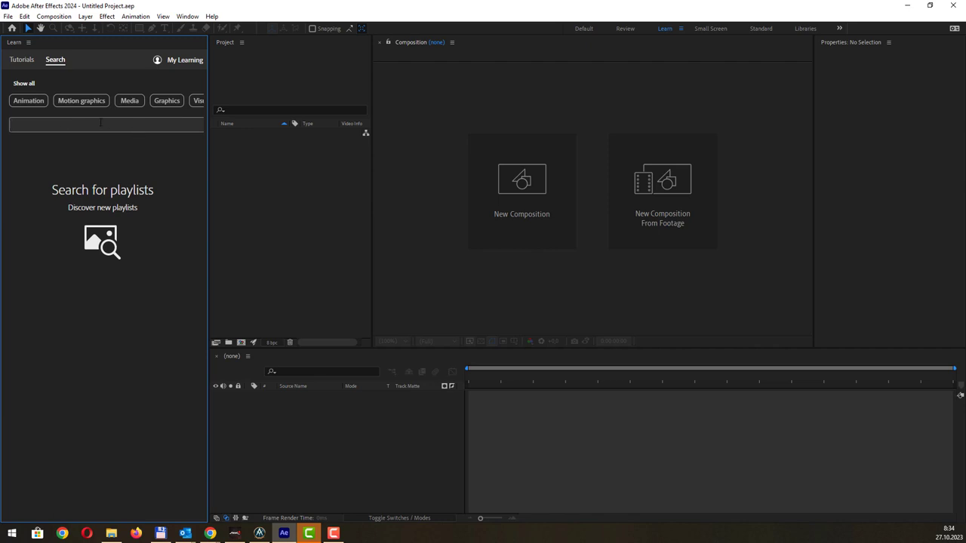
- Search the Learn tutorials for 'glitch'
text(glitch)
key(Return)
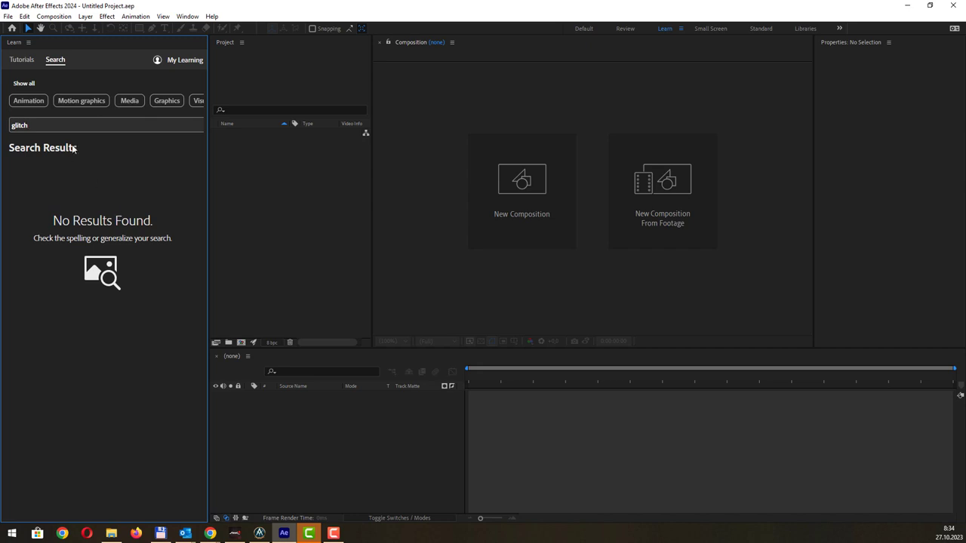
drag(69, 126, 1, 126)
- Add Animation, Motion graphics, Media and Graphics filters, keep only Graphics, and resize the panel
click(31, 101)
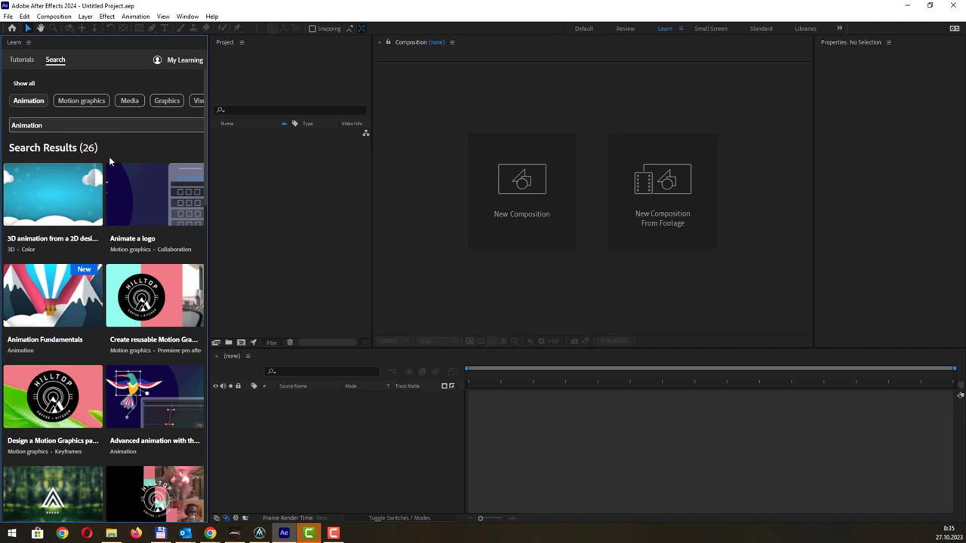
click(91, 105)
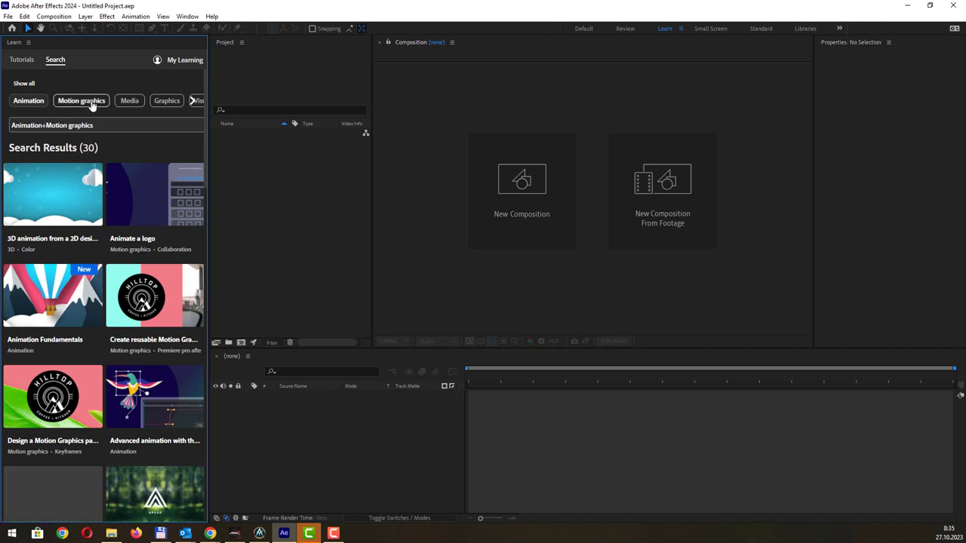
click(132, 103)
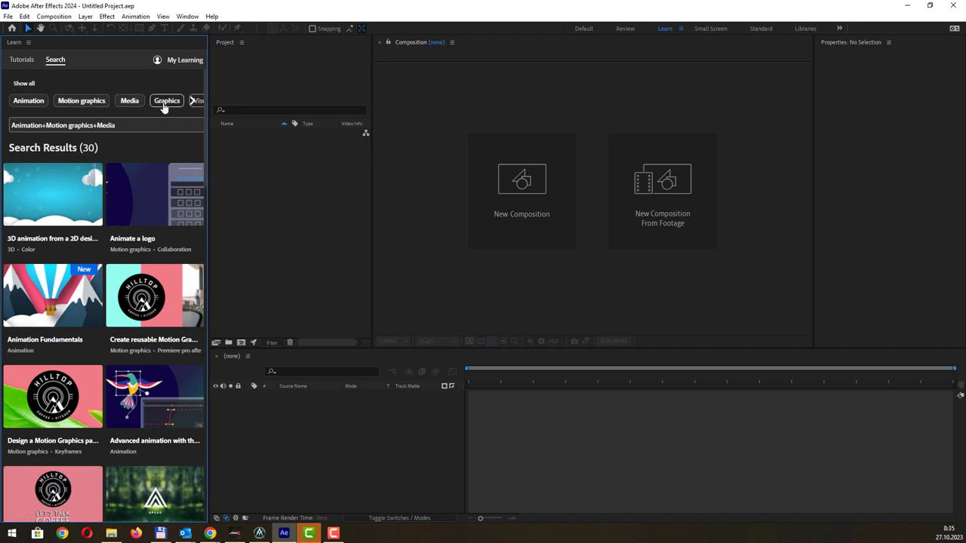
click(163, 106)
drag(114, 125, 1, 128)
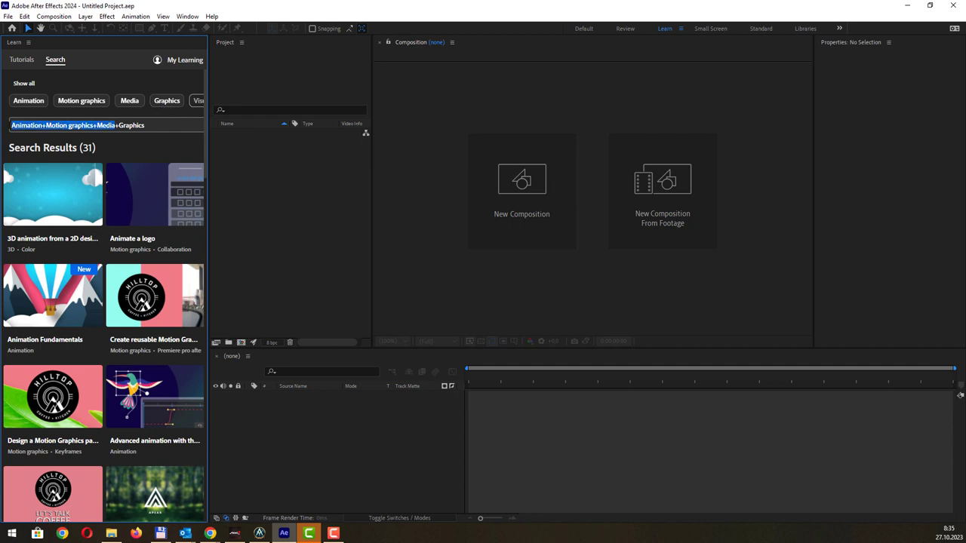
key(BackSpace)
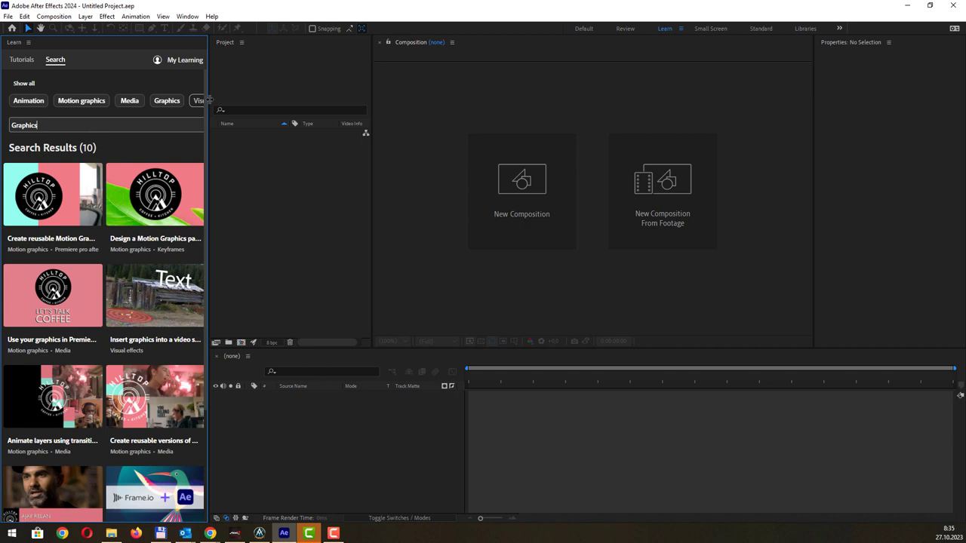
mouse_move(209, 104)
mouse_down()
mouse_move(373, 104)
mouse_move(435, 117)
mouse_up()
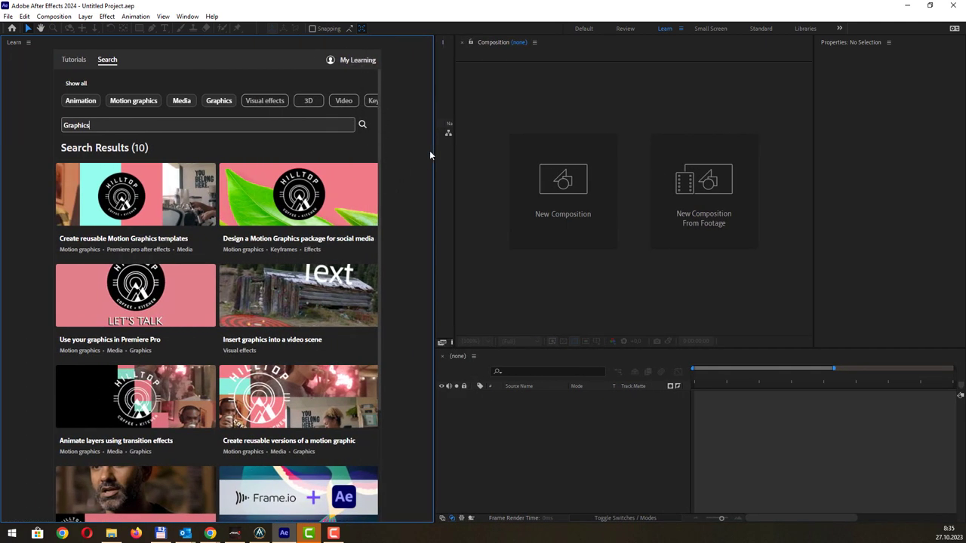
drag(434, 134, 222, 152)
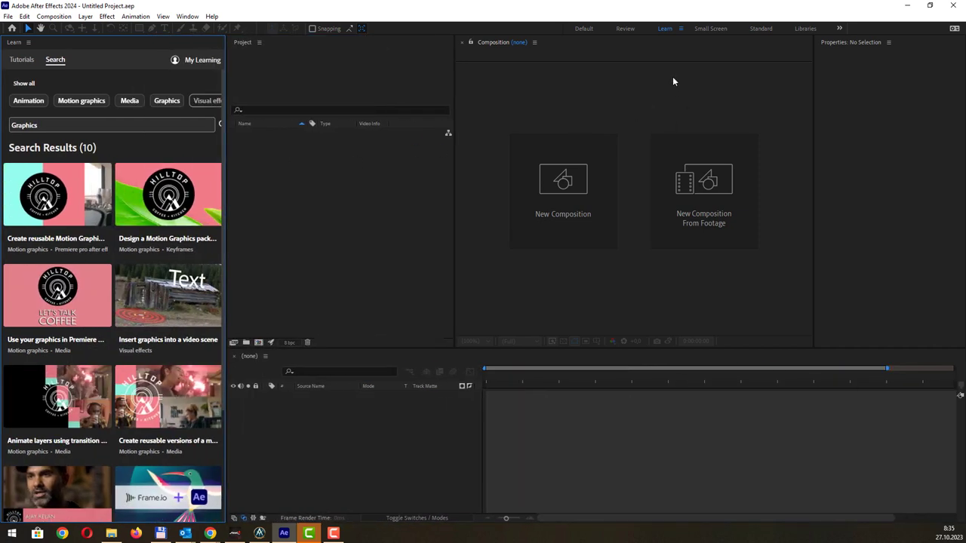
- Try the Small Screen and Libraries workspaces, then return to the Default workspace
click(583, 30)
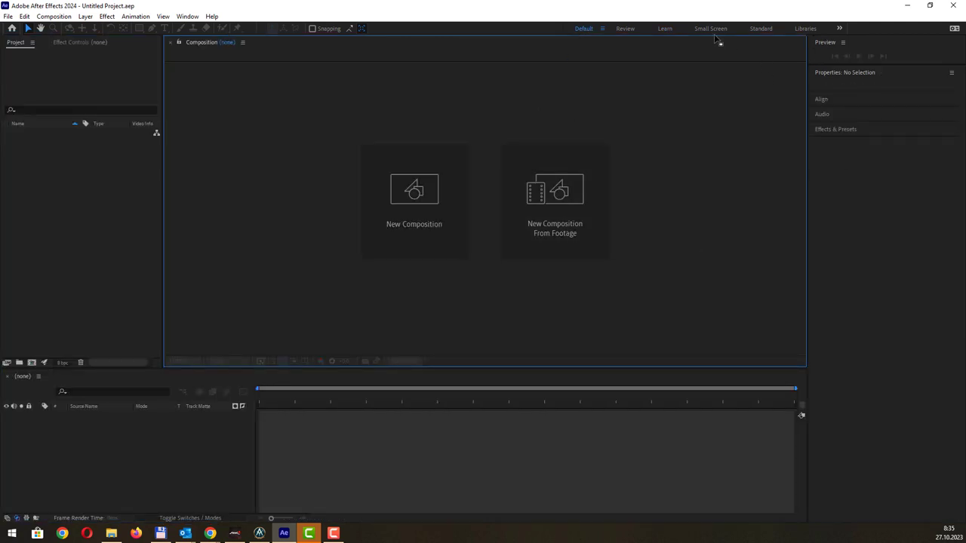
click(711, 29)
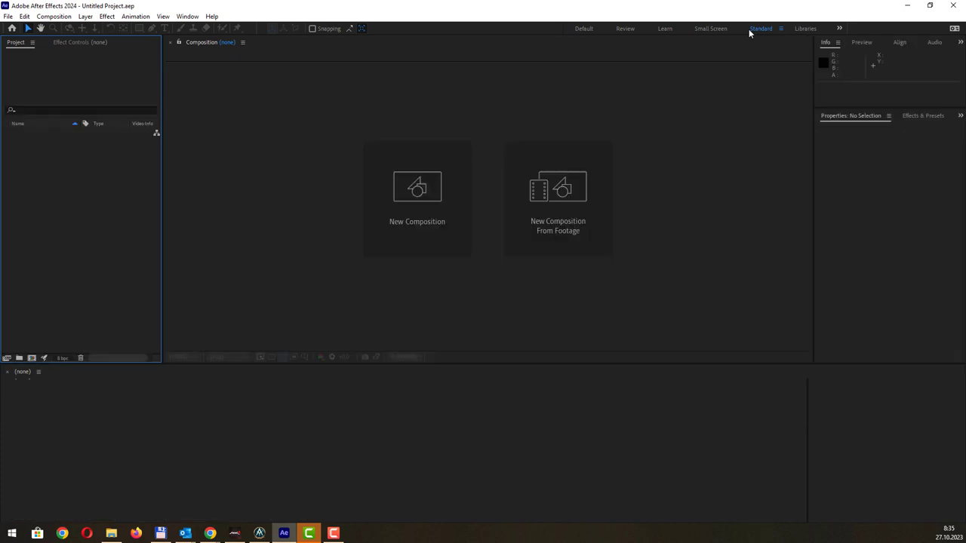
click(804, 29)
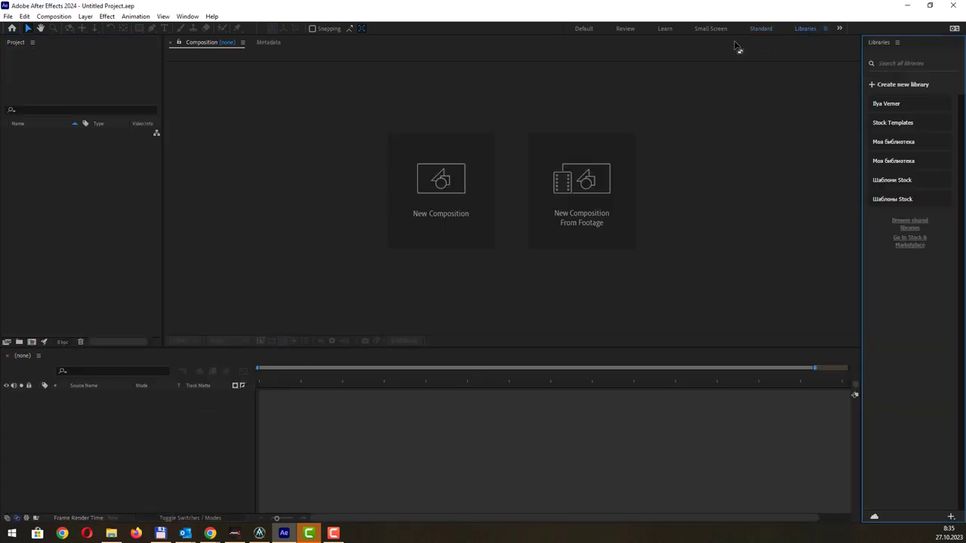
click(584, 29)
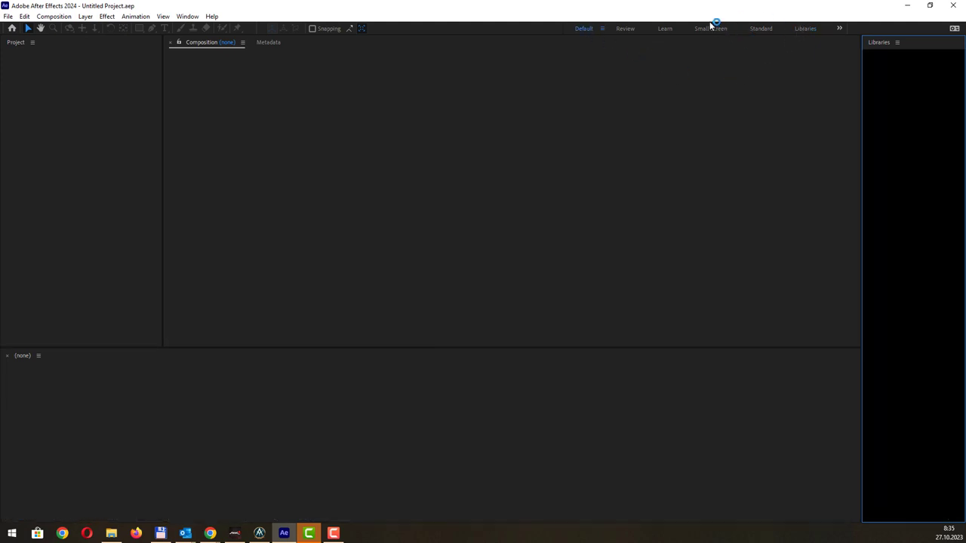
- Cycle through the All Panels, Animation, Essential Graphics, Color and Effects workspaces
click(839, 28)
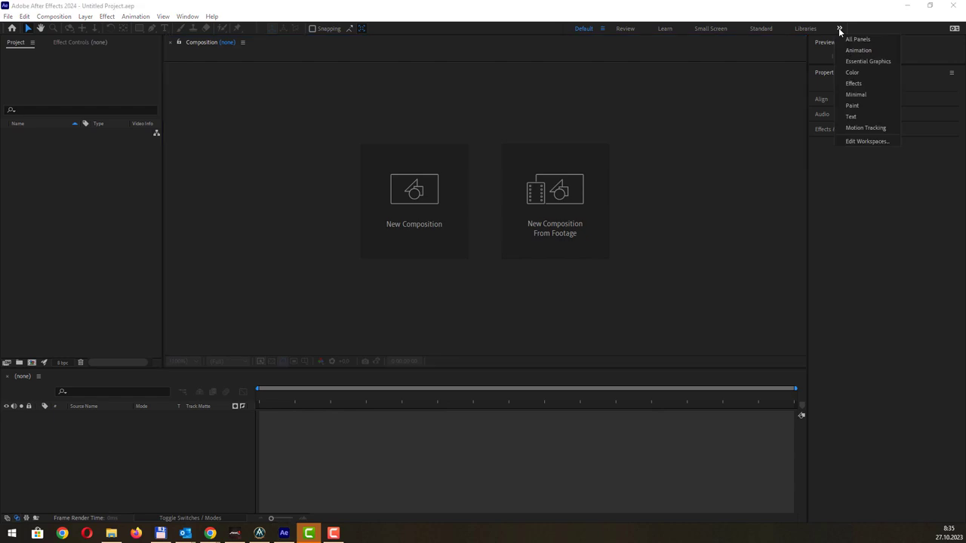
click(852, 39)
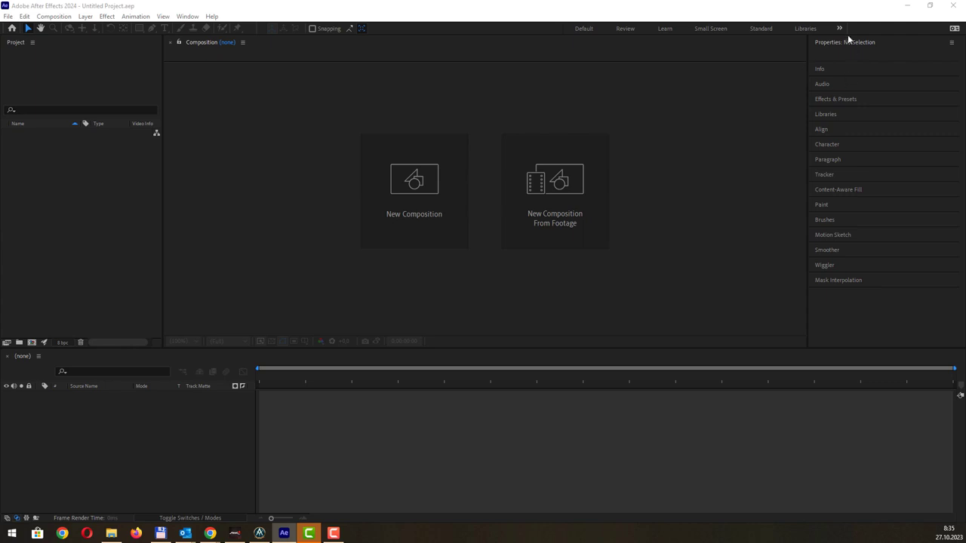
click(839, 29)
click(854, 47)
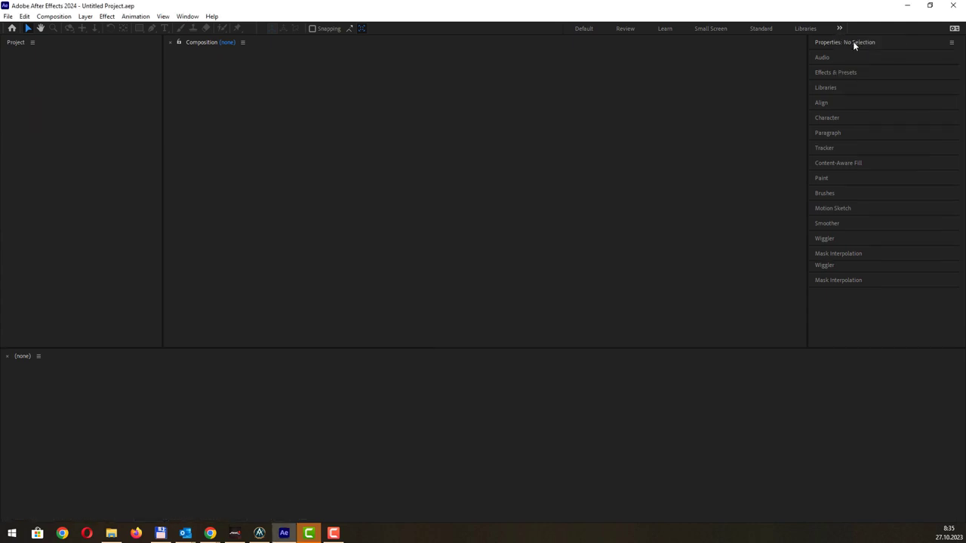
click(841, 29)
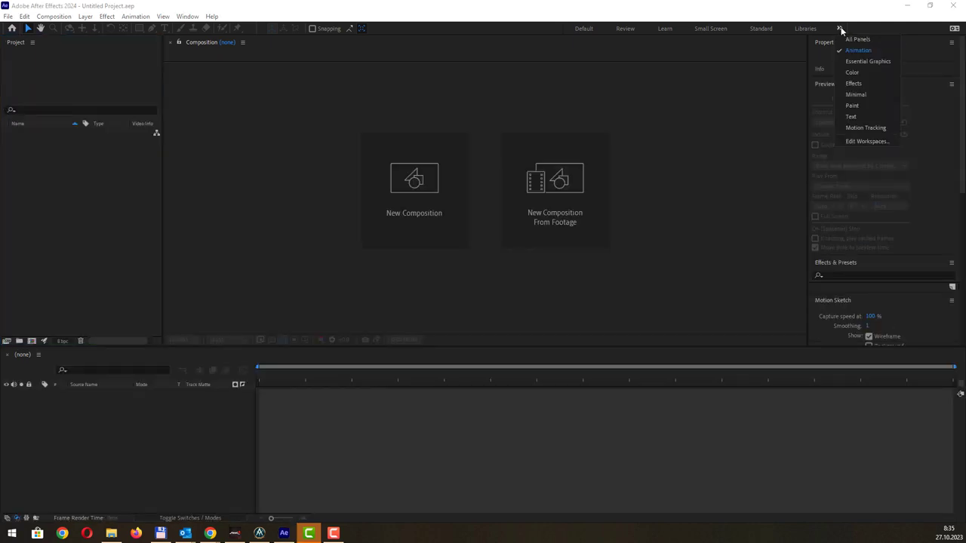
click(858, 61)
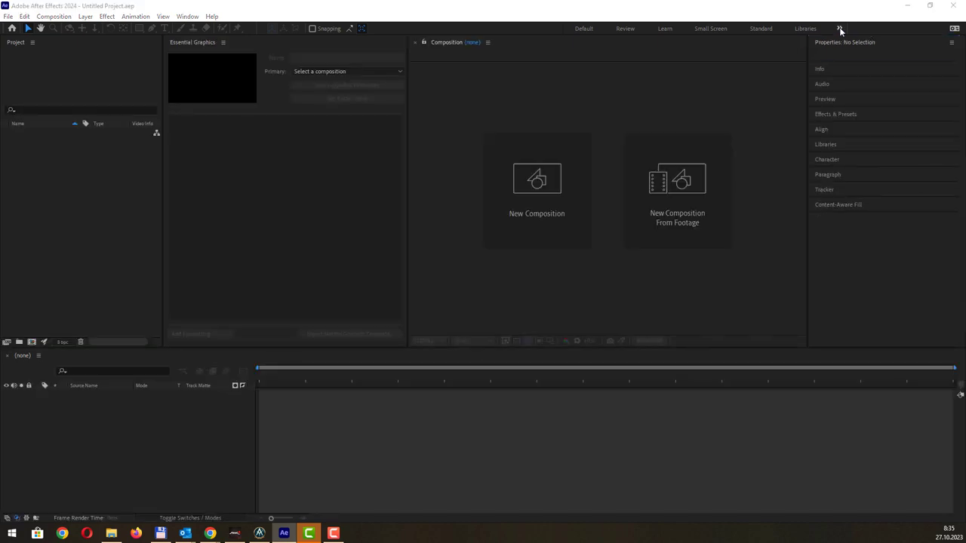
click(840, 28)
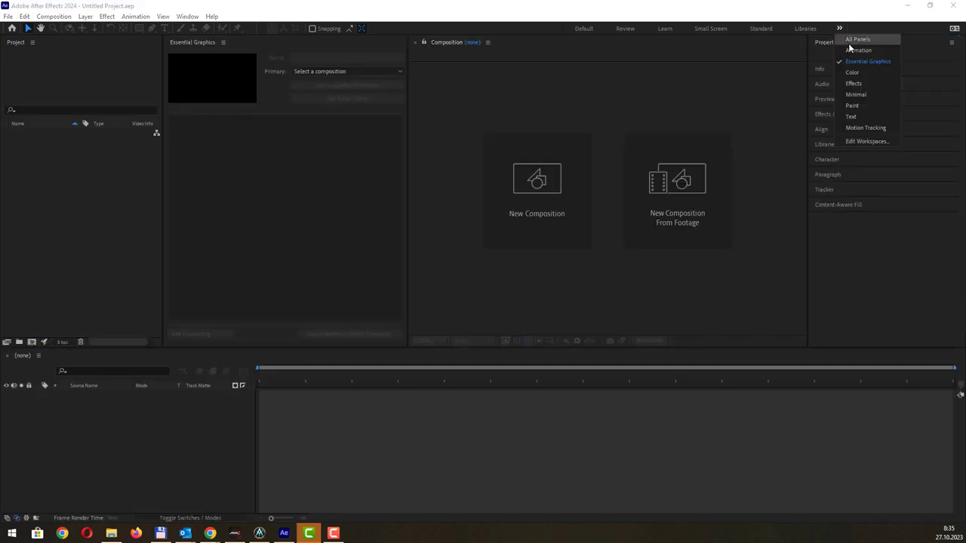
click(859, 61)
click(841, 28)
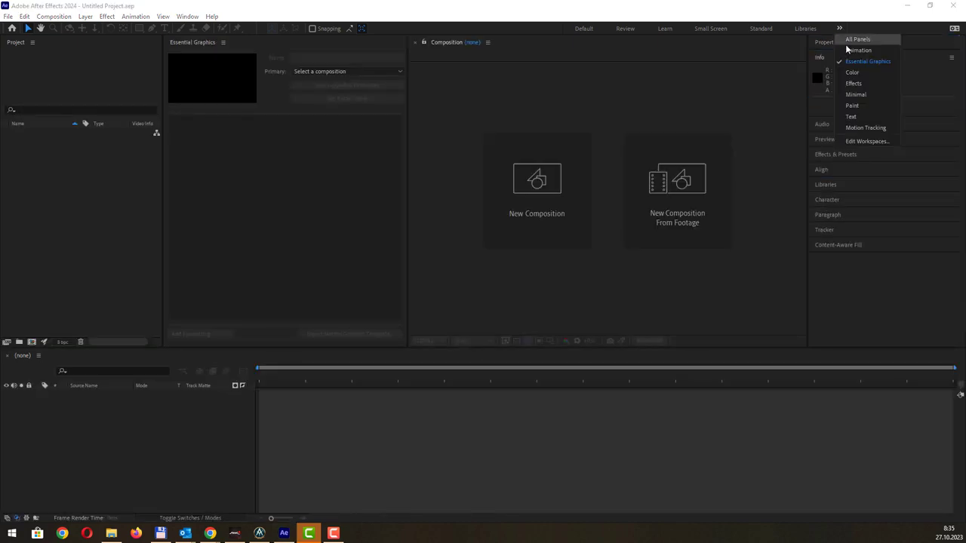
click(854, 69)
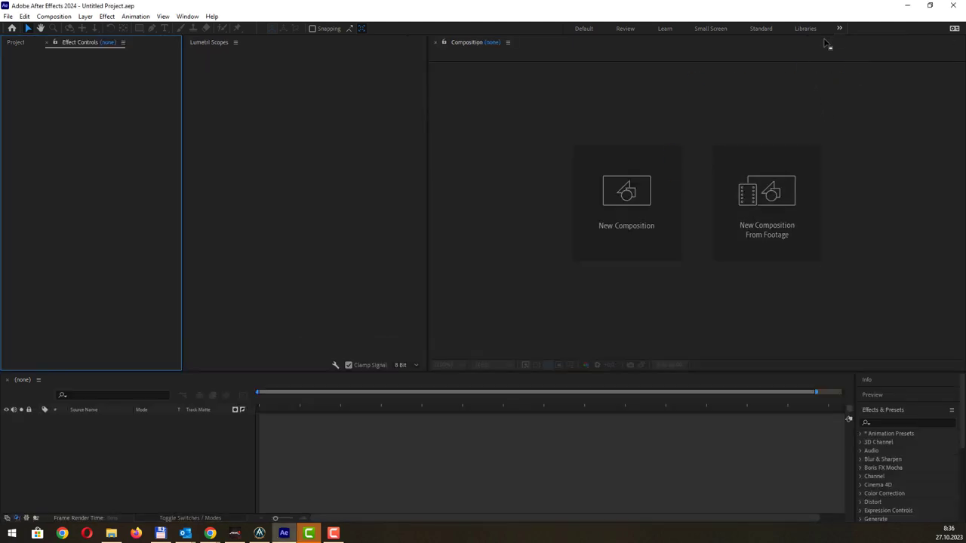
click(839, 31)
click(854, 83)
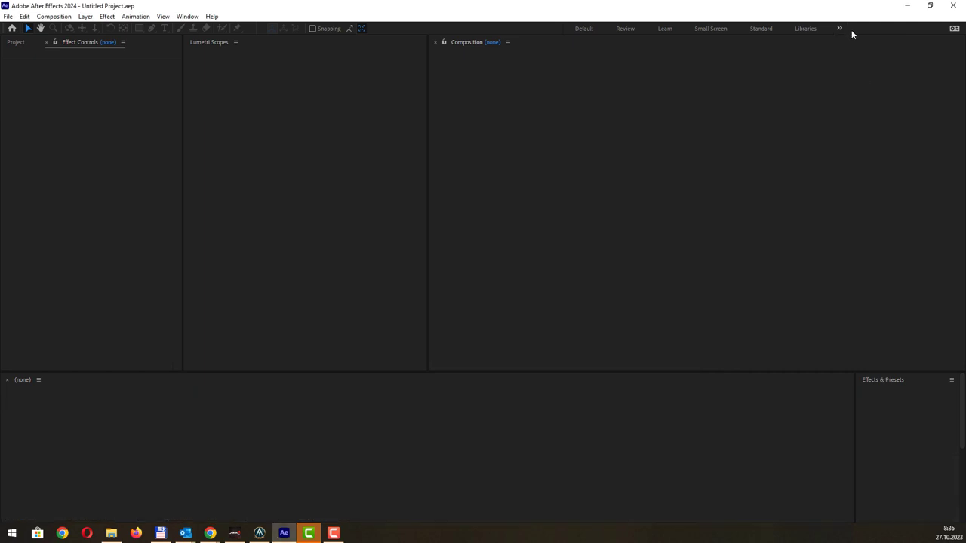
- Try the Minimal, Paint, Text and Motion Tracking workspaces, then choose All Panels
click(842, 27)
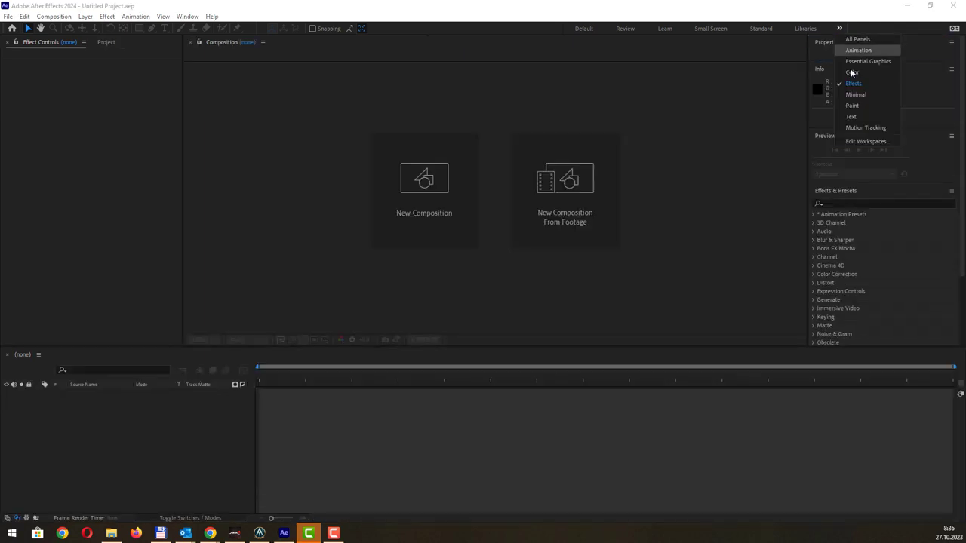
click(858, 90)
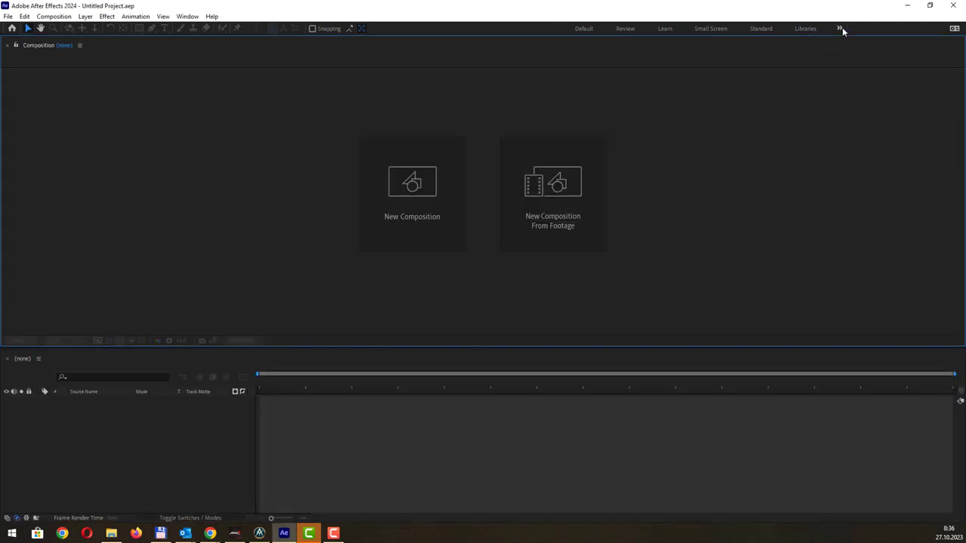
click(843, 28)
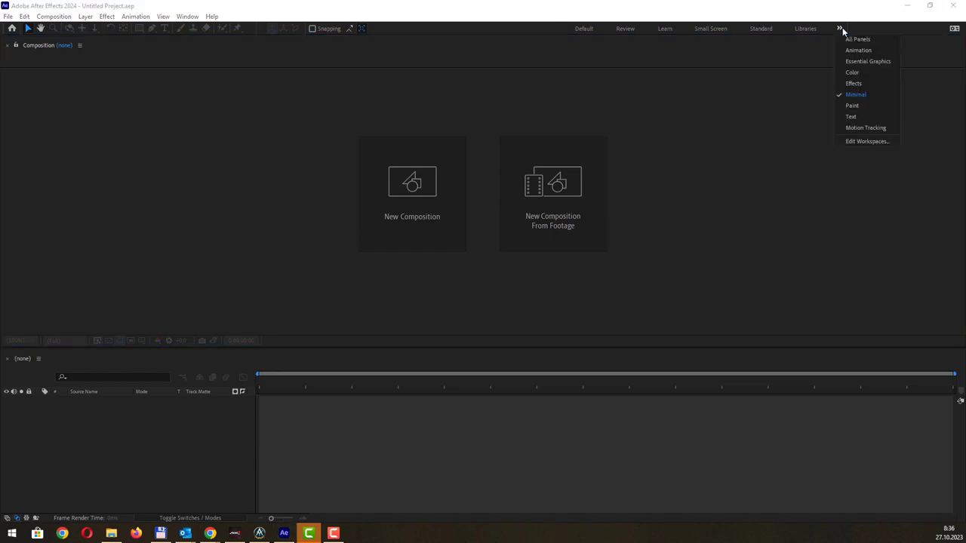
click(858, 105)
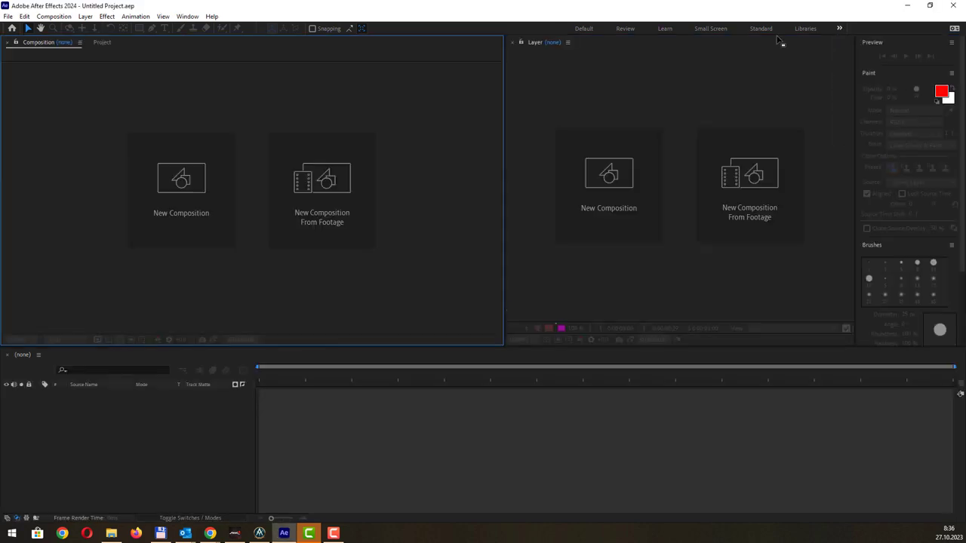
click(839, 28)
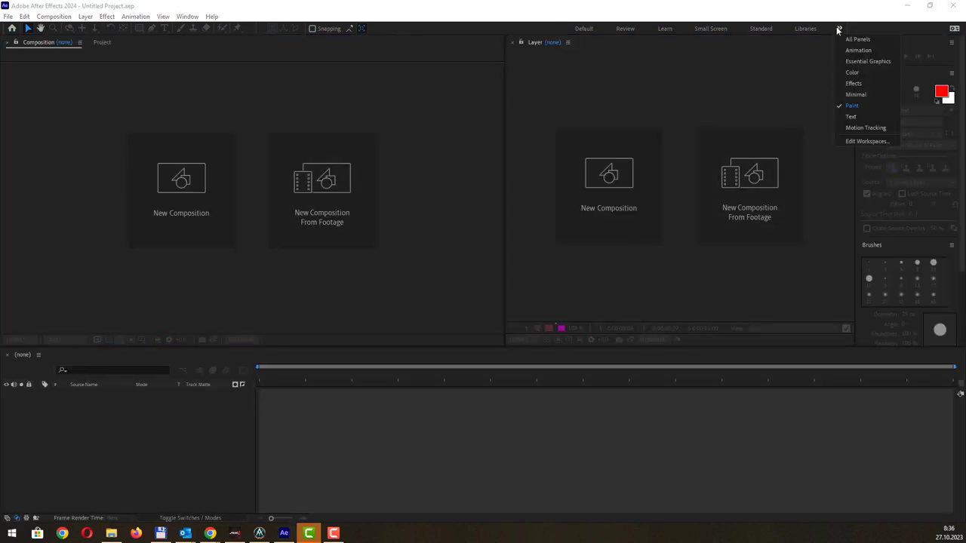
click(860, 116)
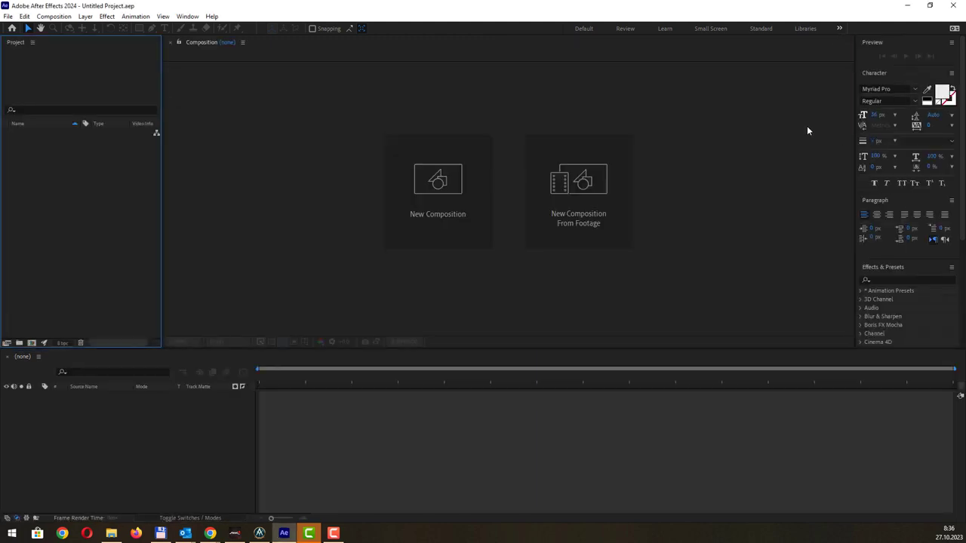
click(839, 28)
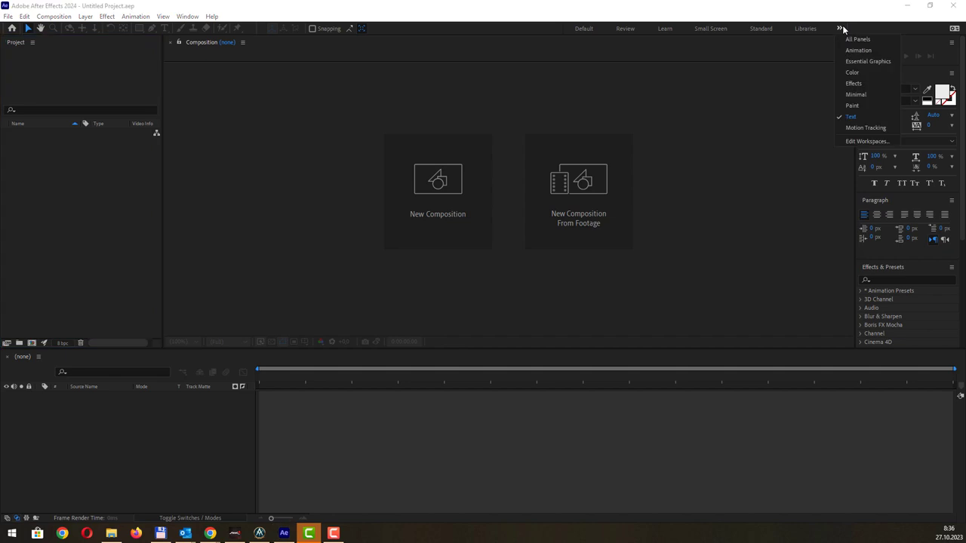
click(859, 128)
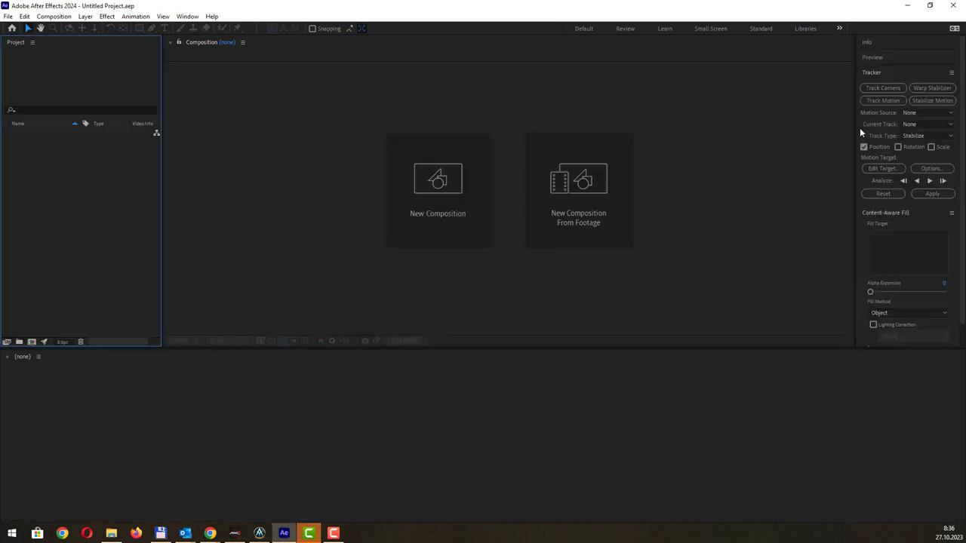
click(839, 28)
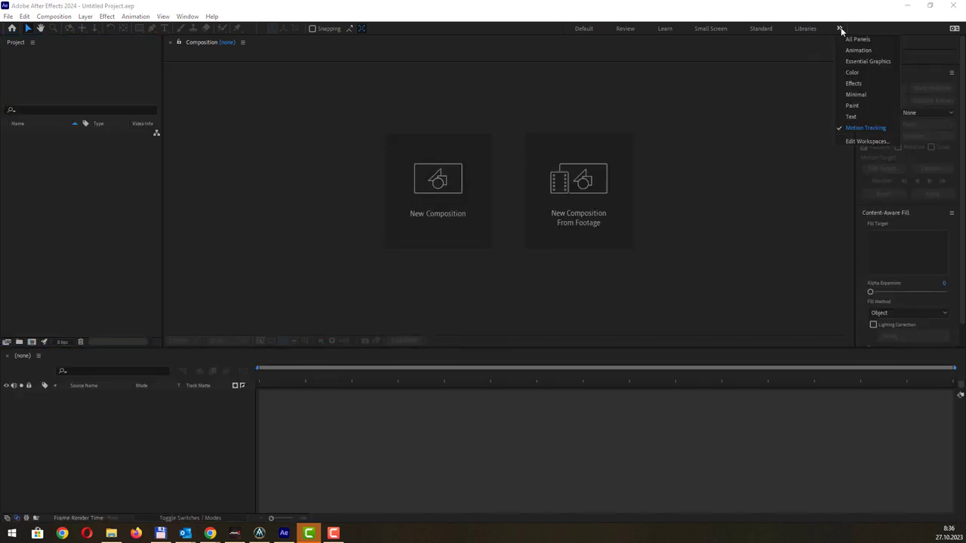
click(857, 38)
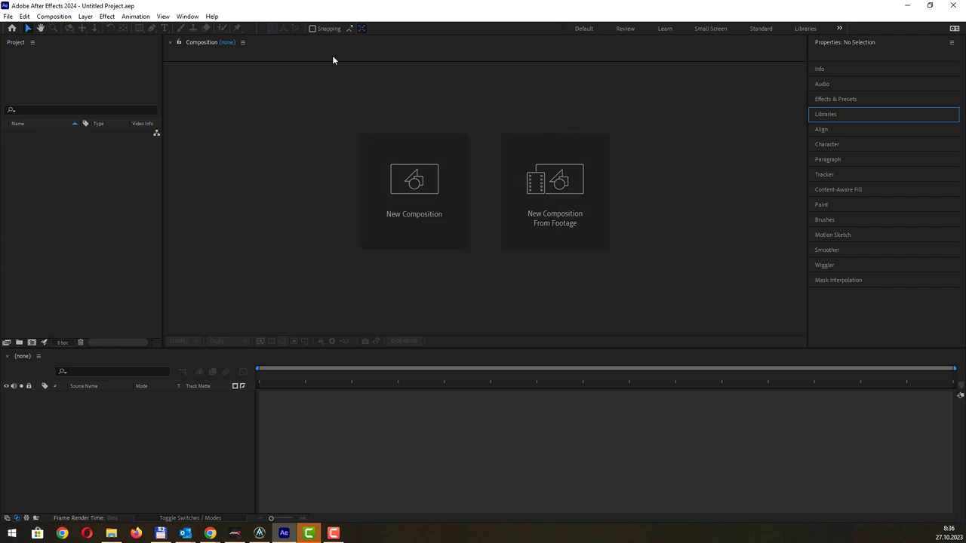
click(188, 16)
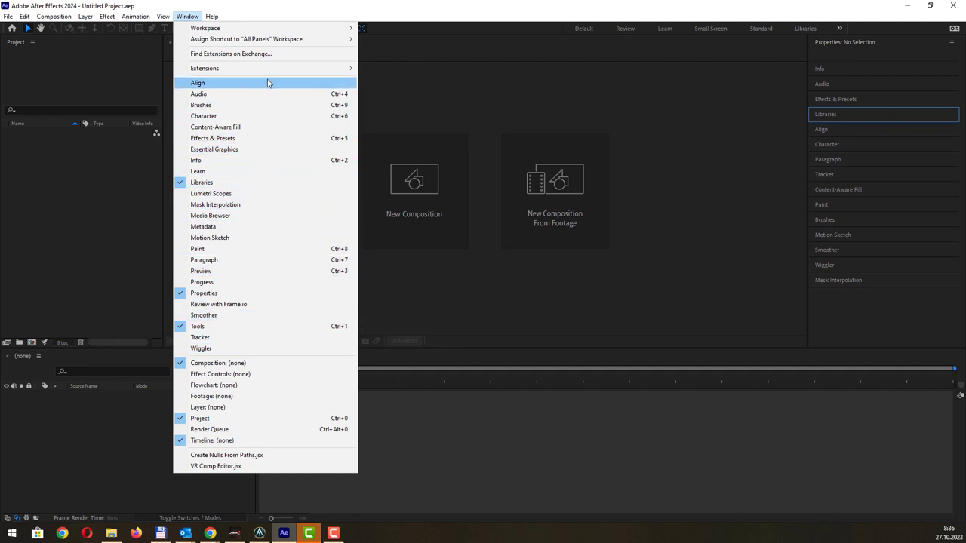
mouse_move(271, 74)
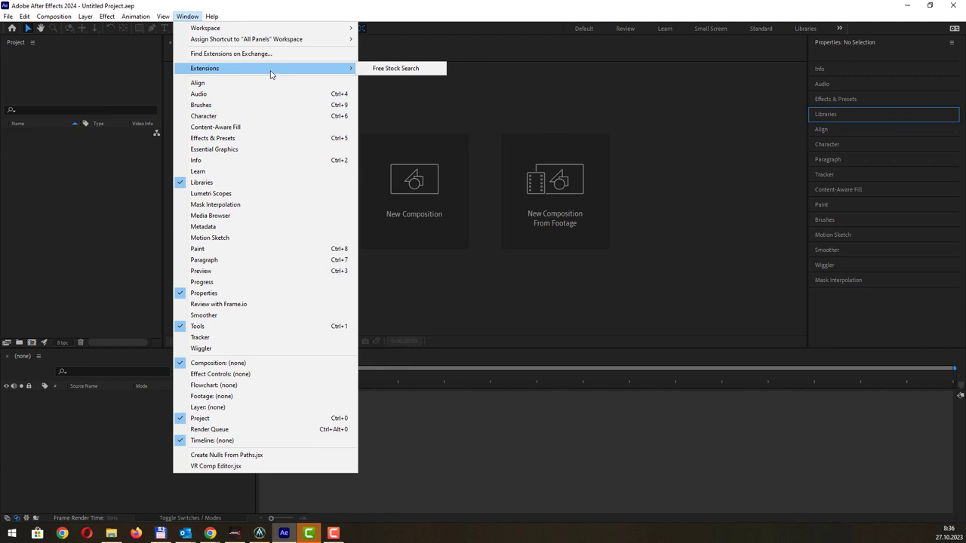
mouse_move(277, 32)
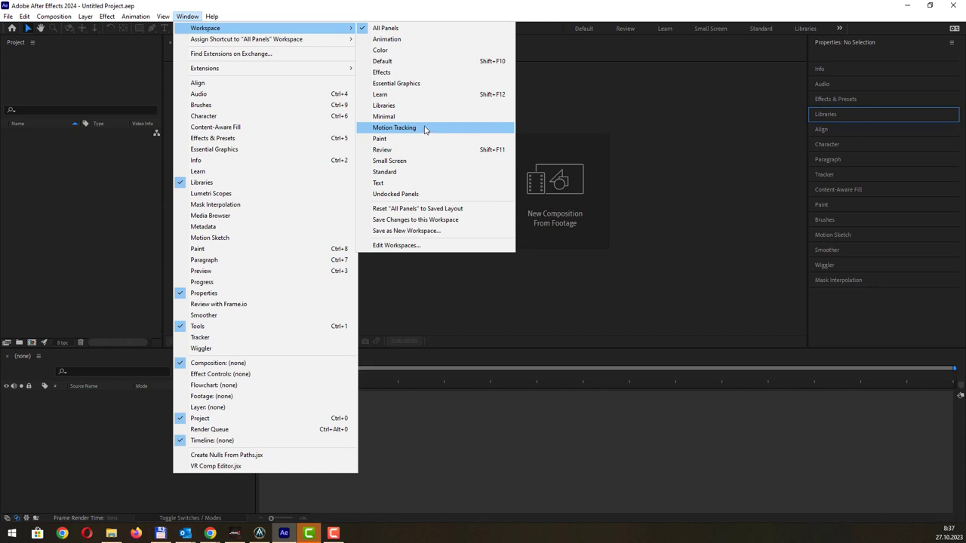
mouse_move(165, 18)
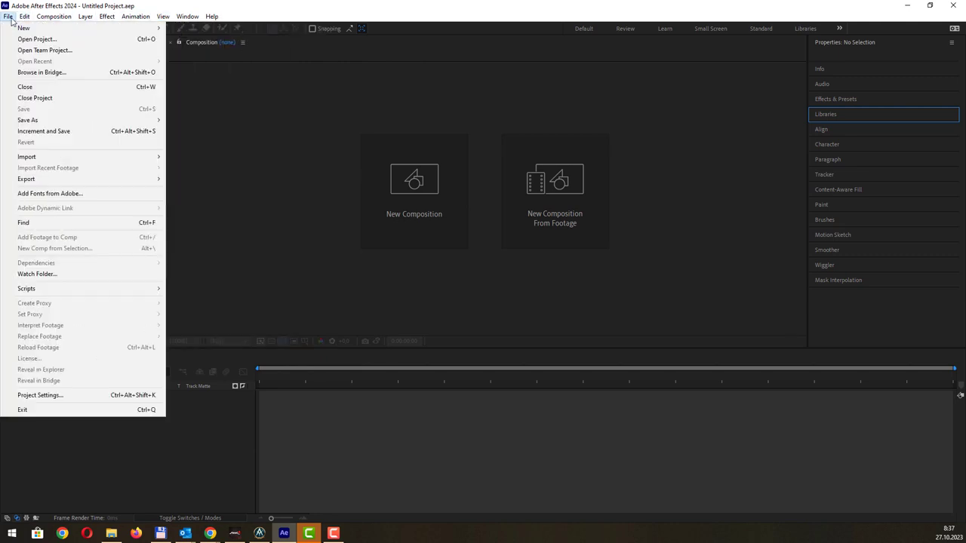
- Close the open menus so the Default workspace layout is showing
click(11, 17)
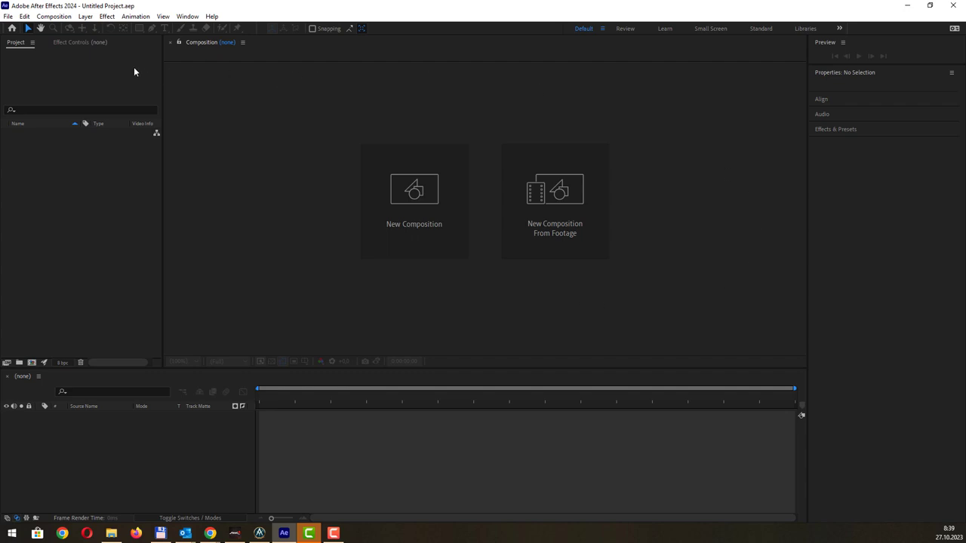
- Open the Home screen, visit Learn and back, then open the What's new overview
click(11, 30)
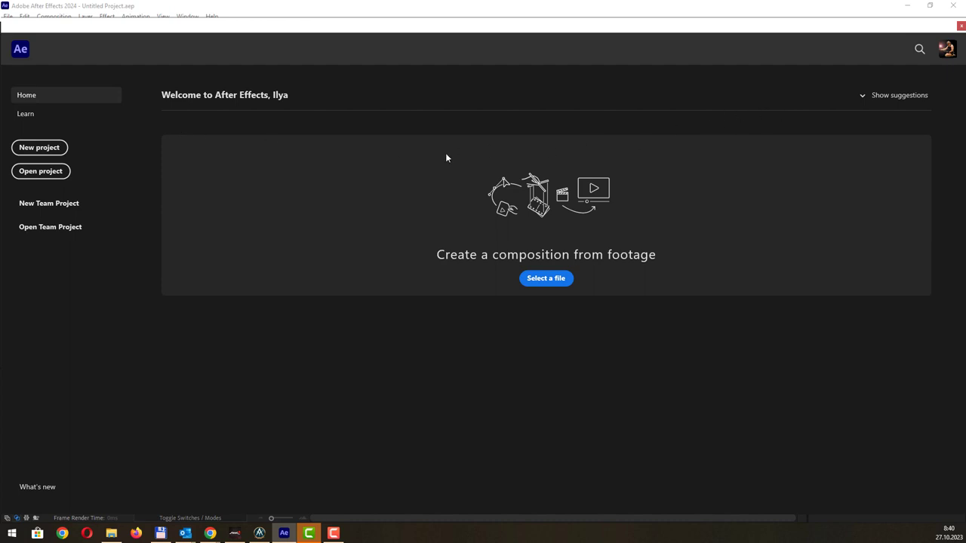
click(25, 116)
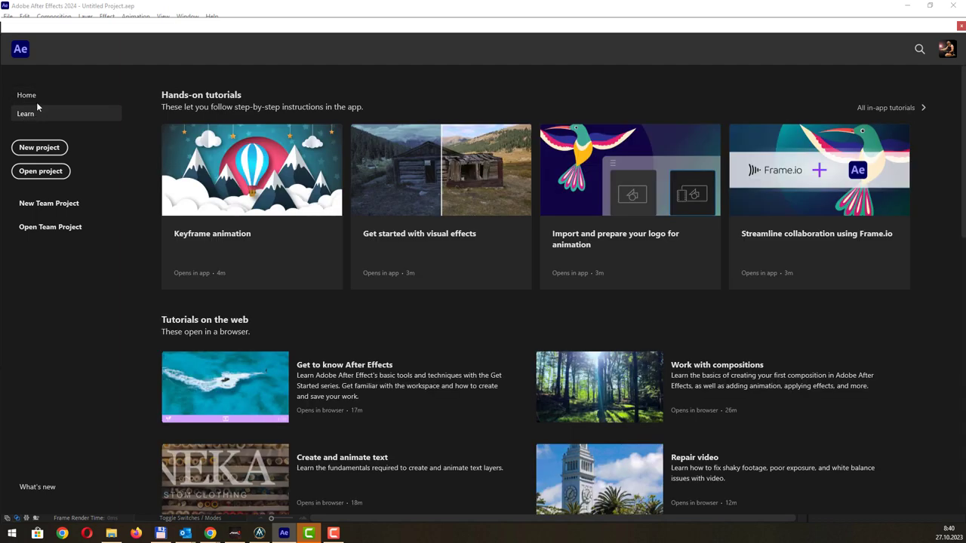
click(37, 102)
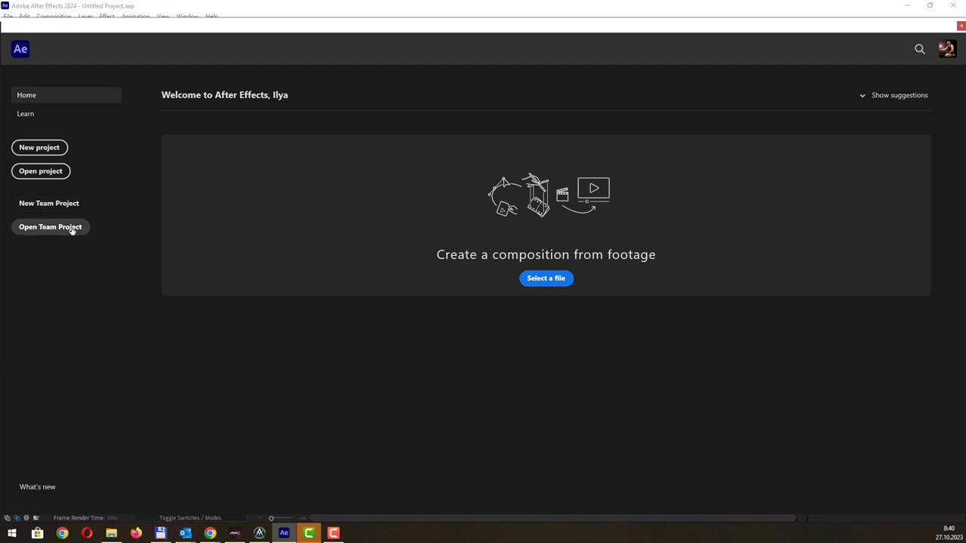
click(44, 488)
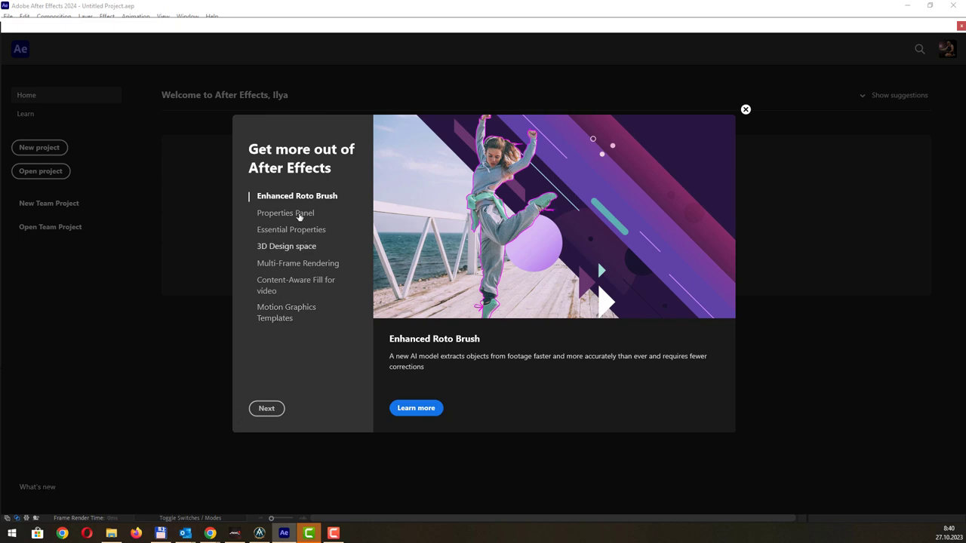
- View each feature page through Motion Graphics Templates, then return to Content-Aware Fill
click(299, 214)
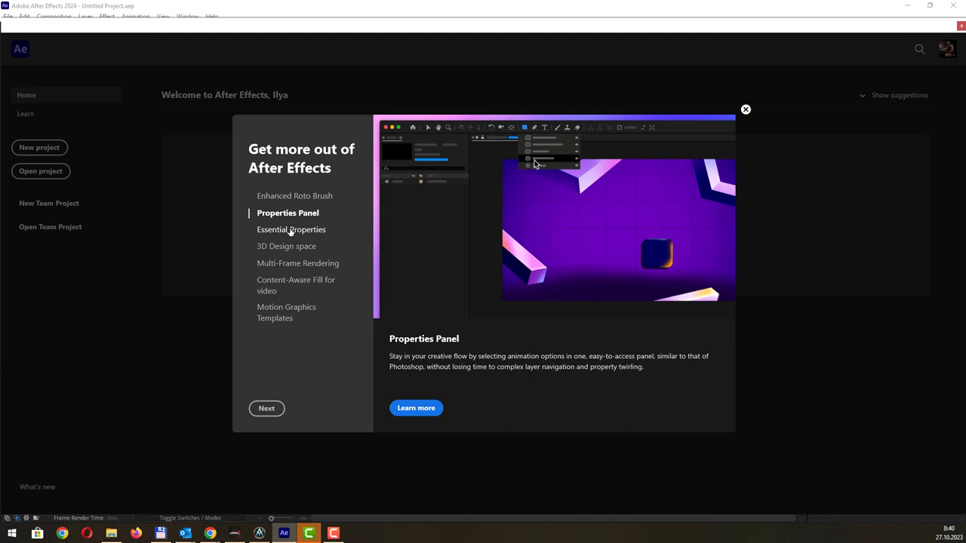
click(291, 229)
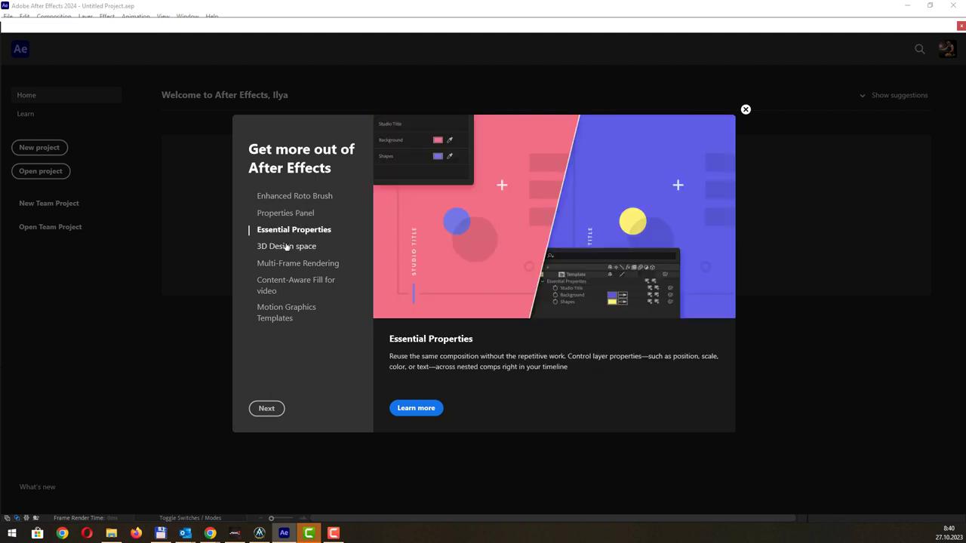
click(287, 247)
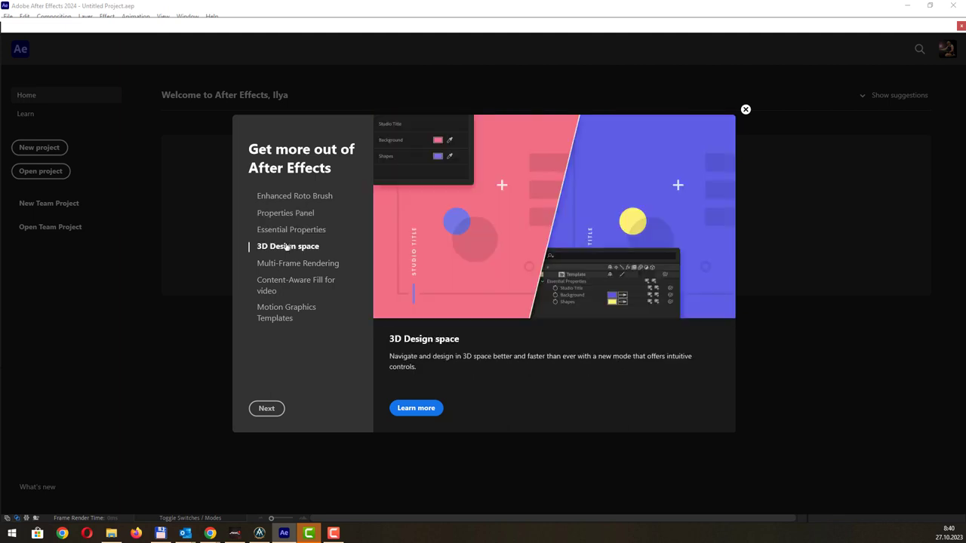
click(283, 265)
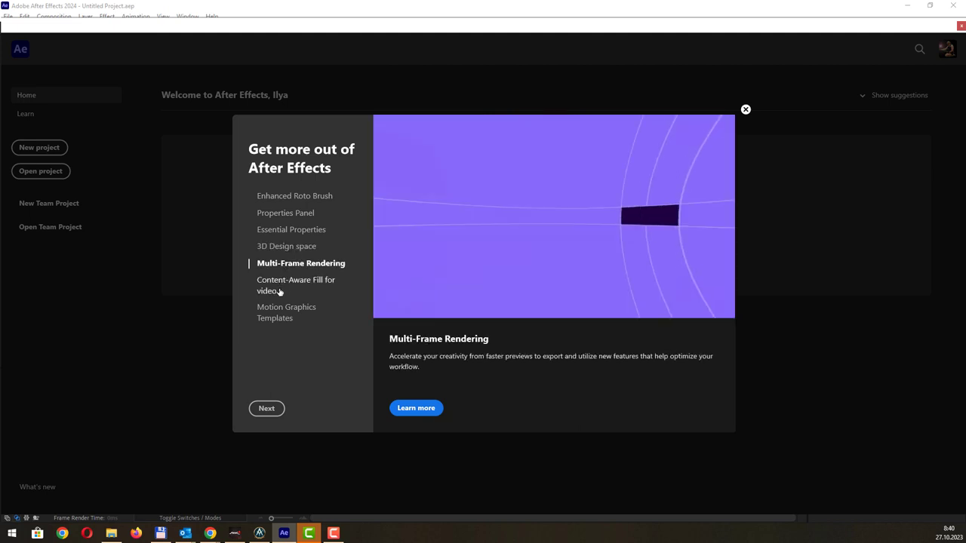
click(279, 291)
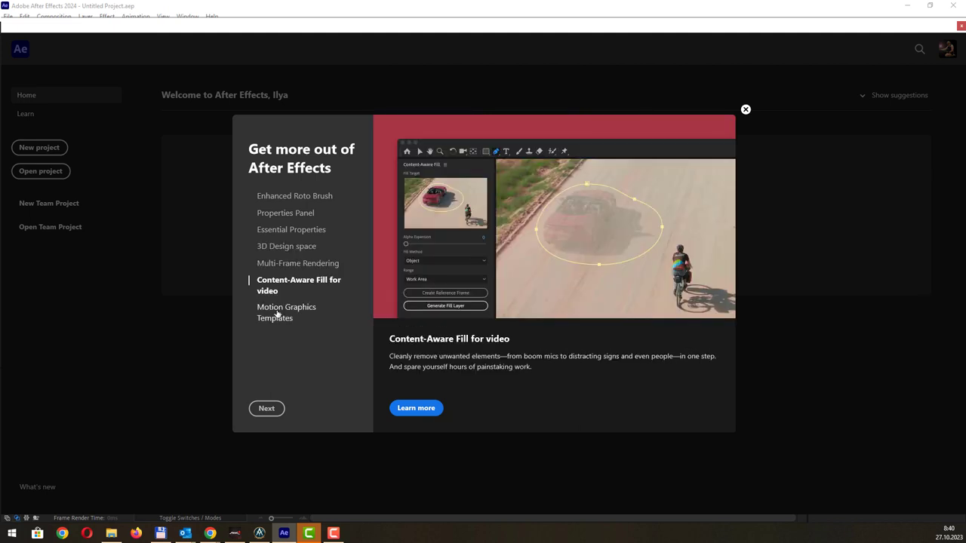
click(278, 314)
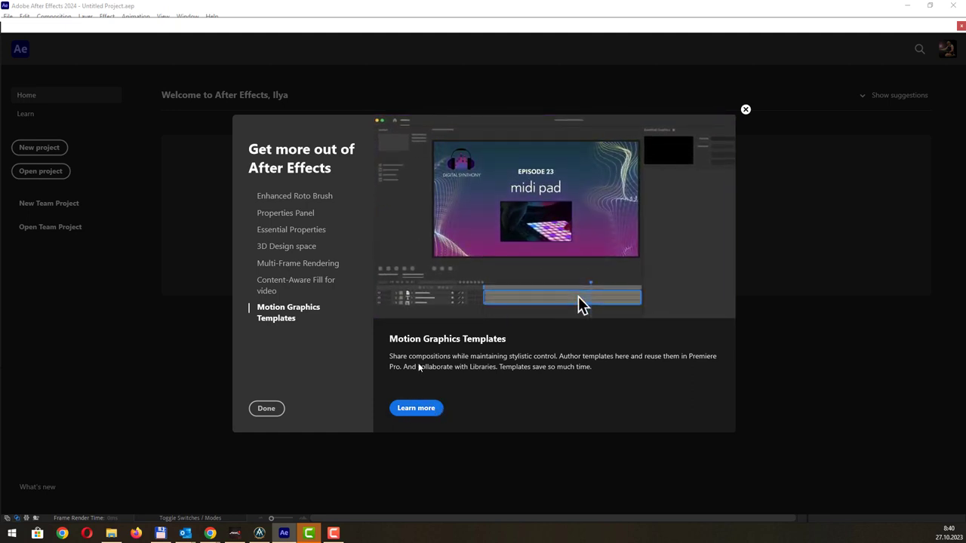
click(302, 287)
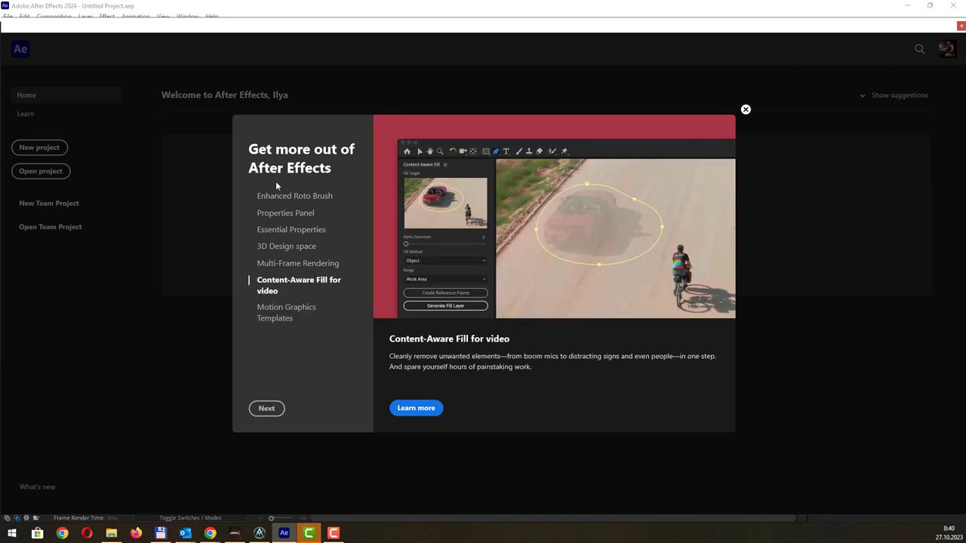
- Close the new-features overview and turn on Home screen suggestions
click(267, 408)
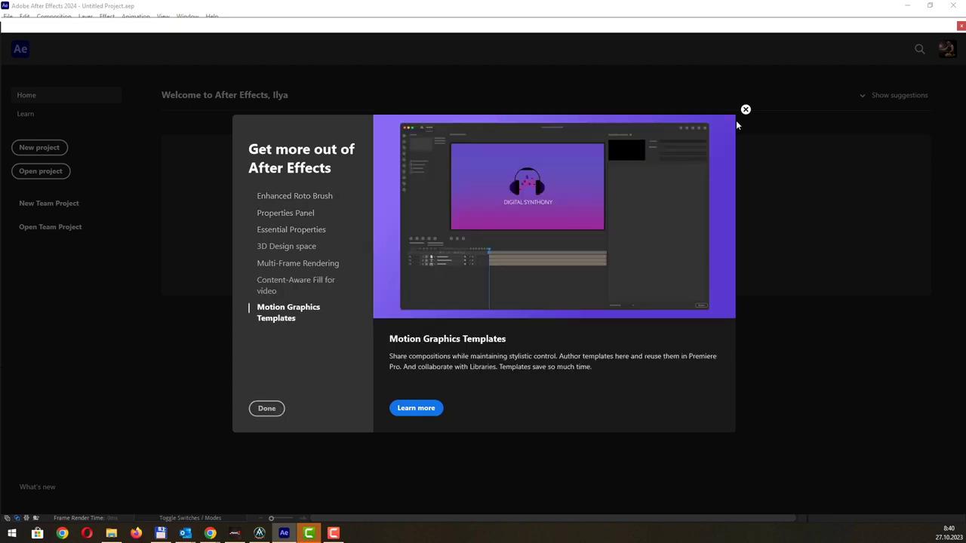
click(746, 109)
click(905, 96)
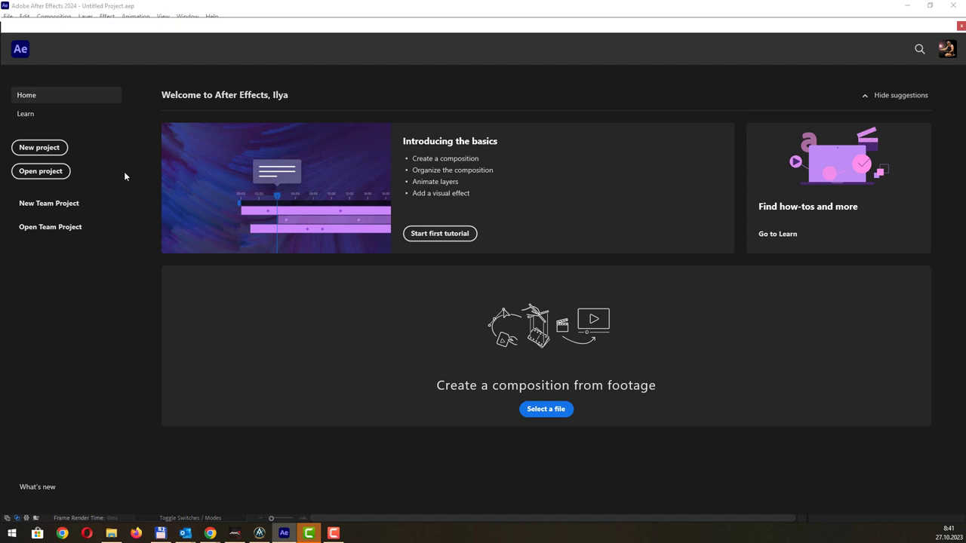
- Browse the Learn tutorials page, expanding and collapsing the in-app tutorials, then return Home
click(34, 114)
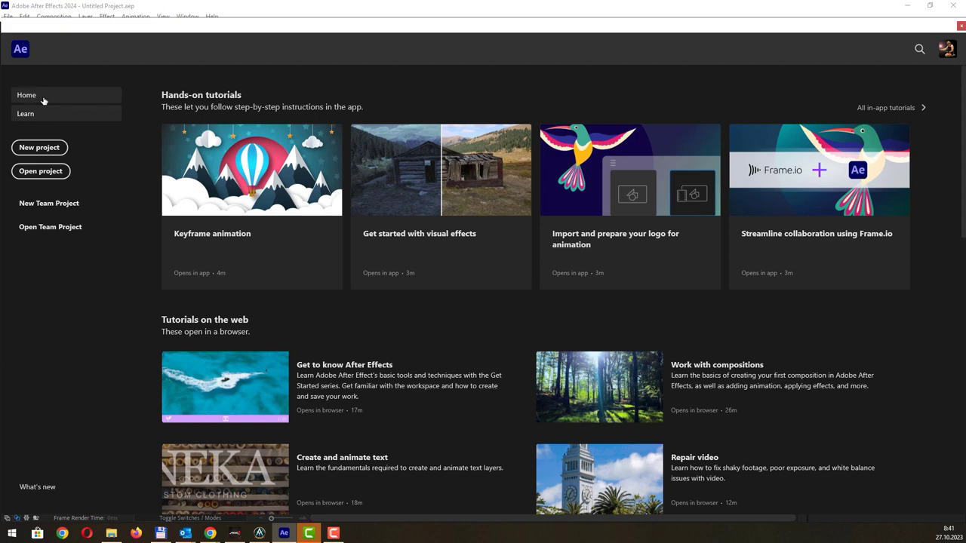
click(43, 98)
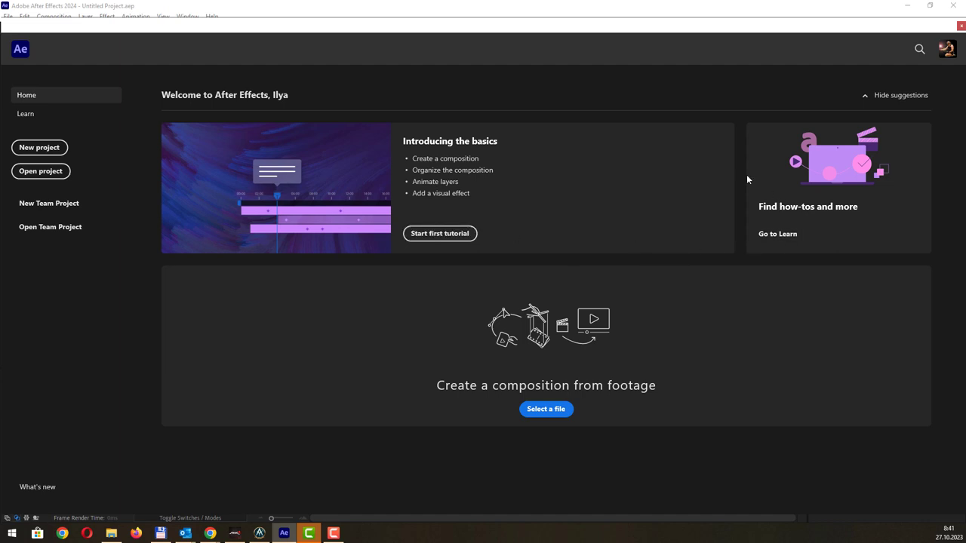
click(767, 235)
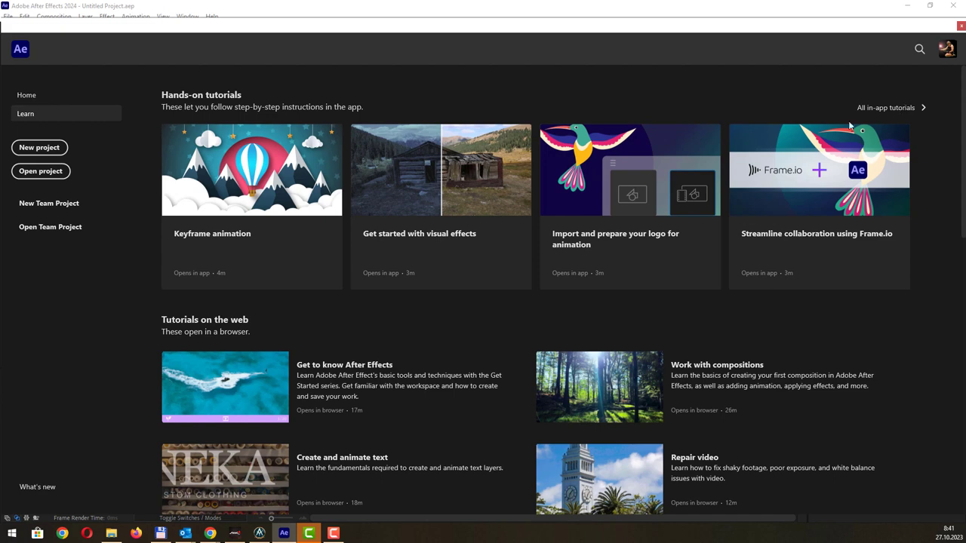
click(889, 109)
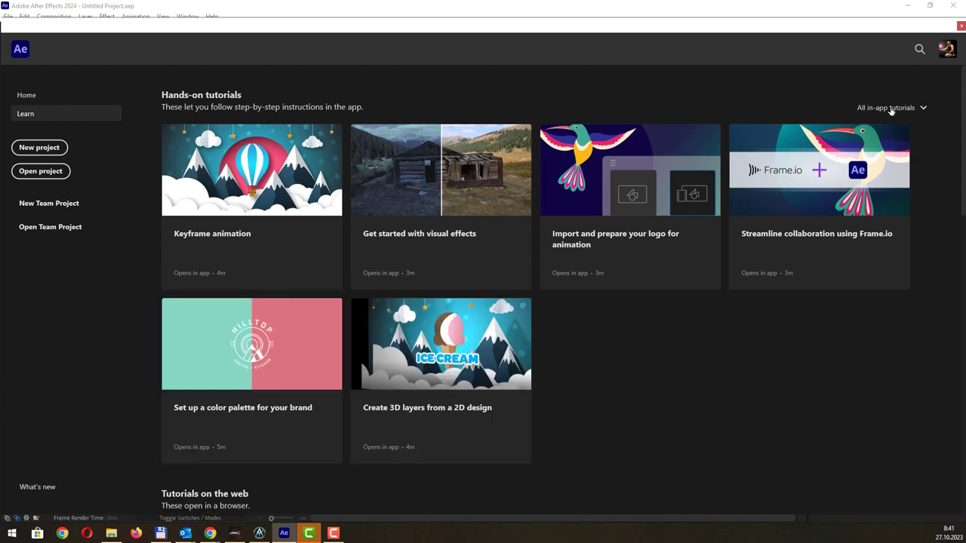
click(891, 108)
scroll(684, 250, down, 2)
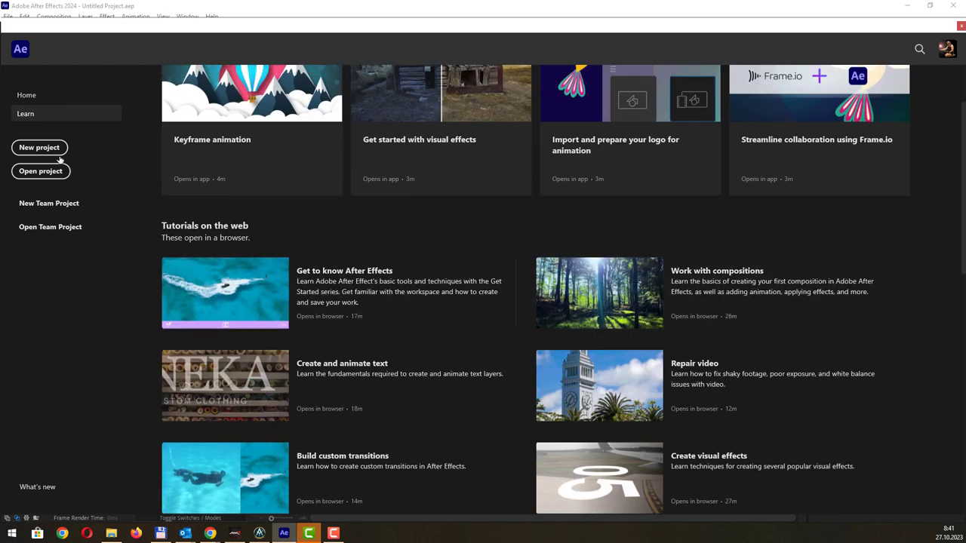
click(32, 96)
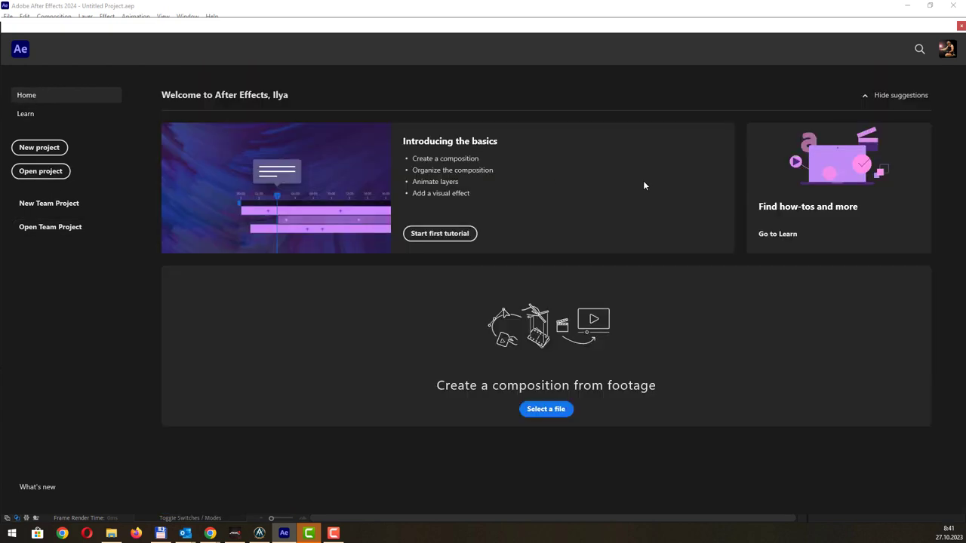
- Start the basics tutorial, advance it one step, then return to the Default workspace
click(441, 234)
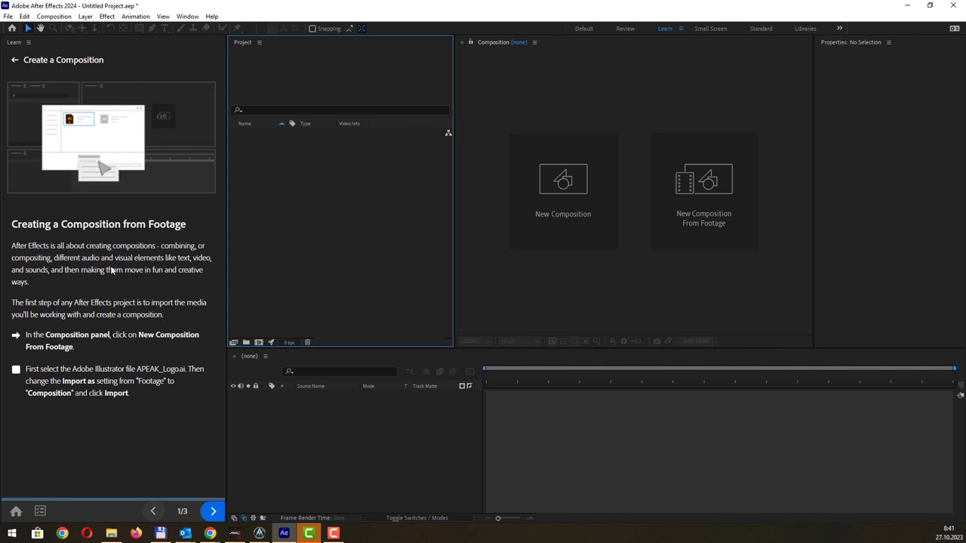
click(213, 511)
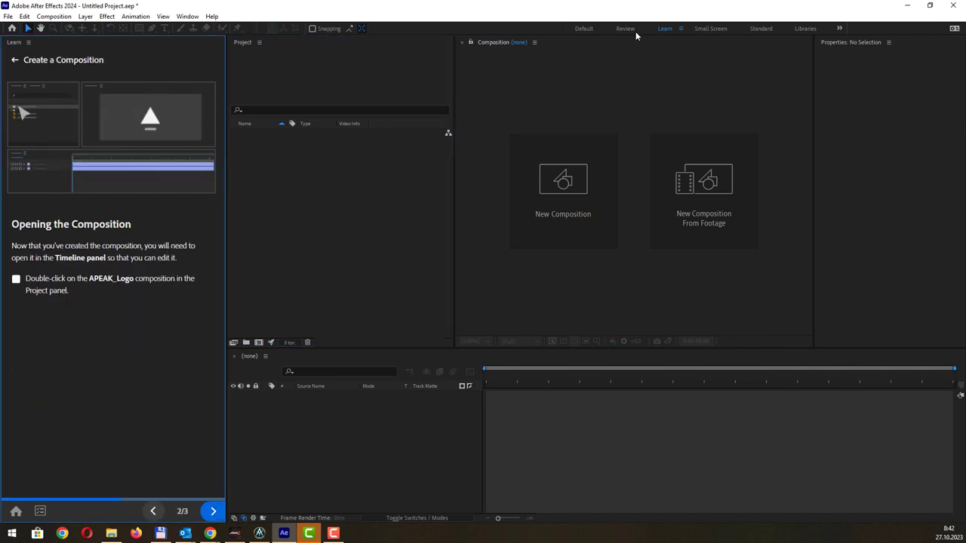
click(584, 29)
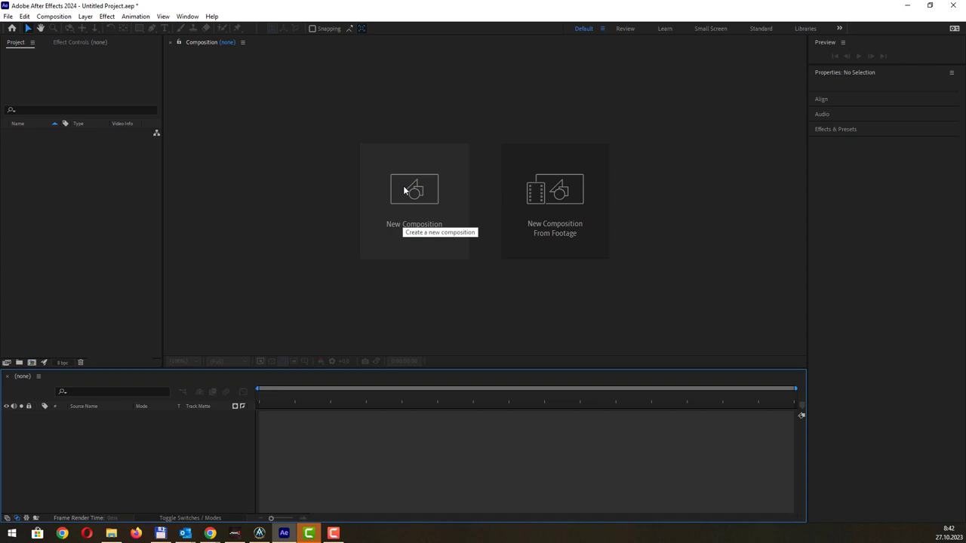
- Check the File > New menu, then bring up the Project panel's add-item context menu
click(8, 16)
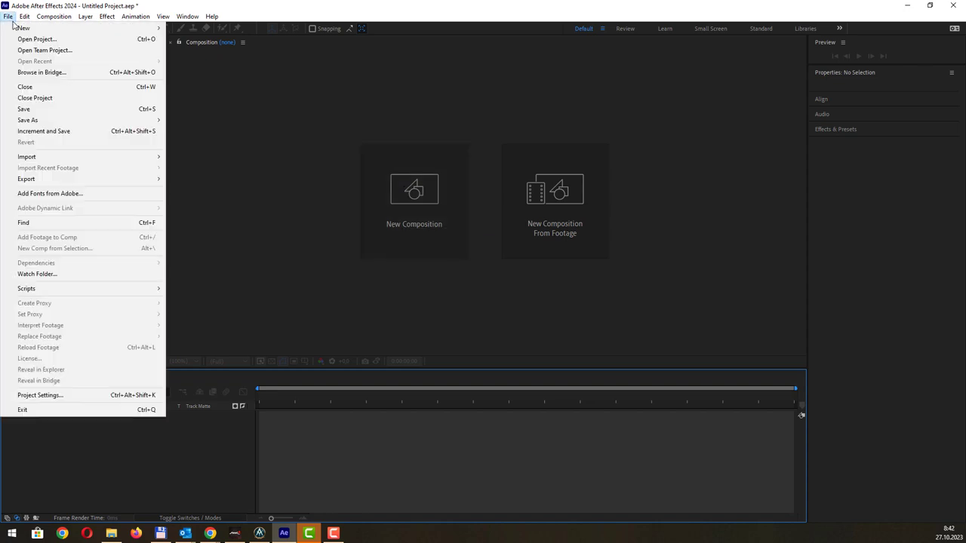
mouse_move(17, 30)
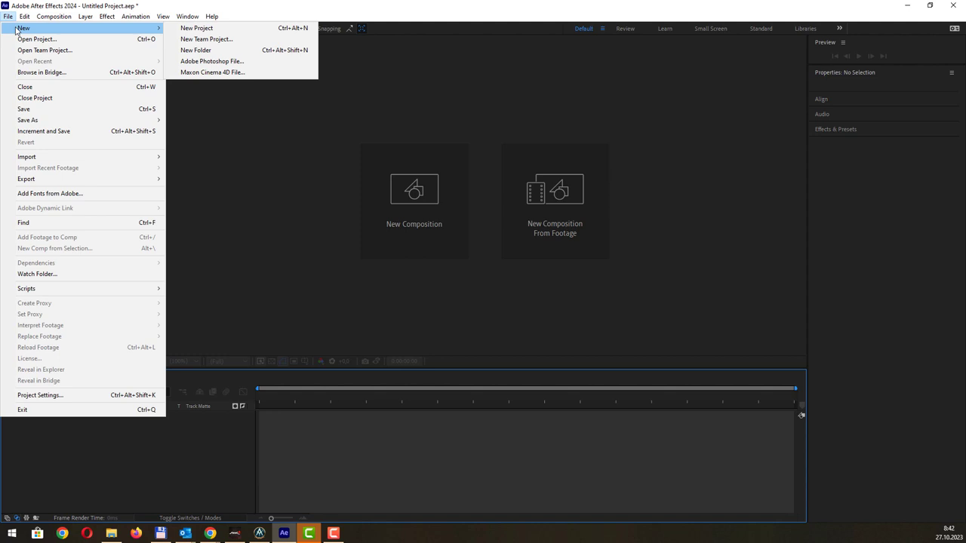
key(Escape)
key(Escape)
right_click(68, 184)
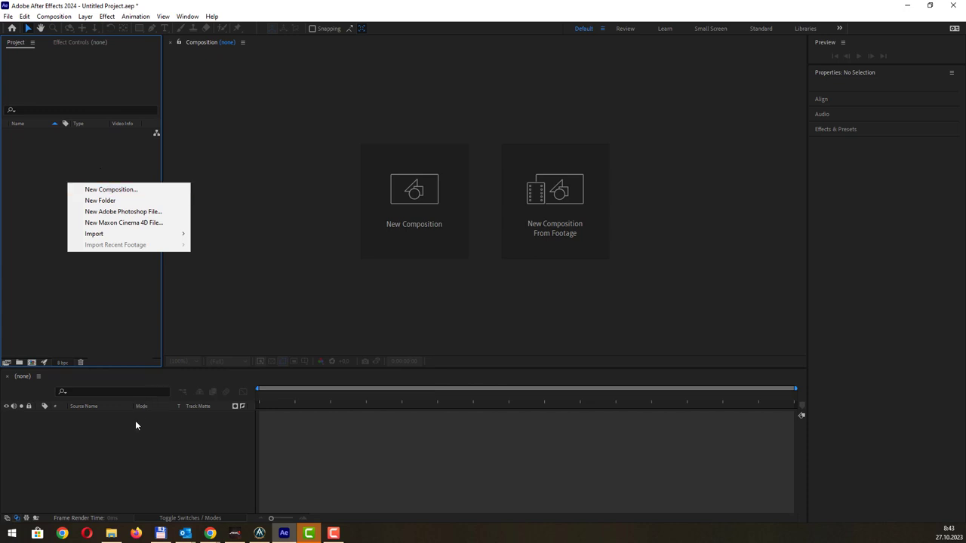
click(135, 427)
right_click(69, 189)
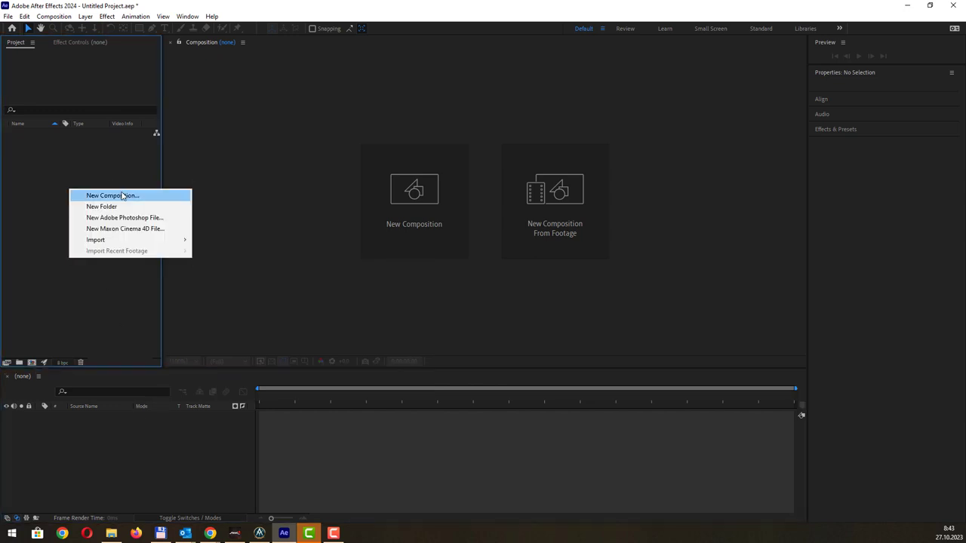
- Start a new composition and name it Лабораторна01
click(122, 196)
drag(439, 131, 362, 141)
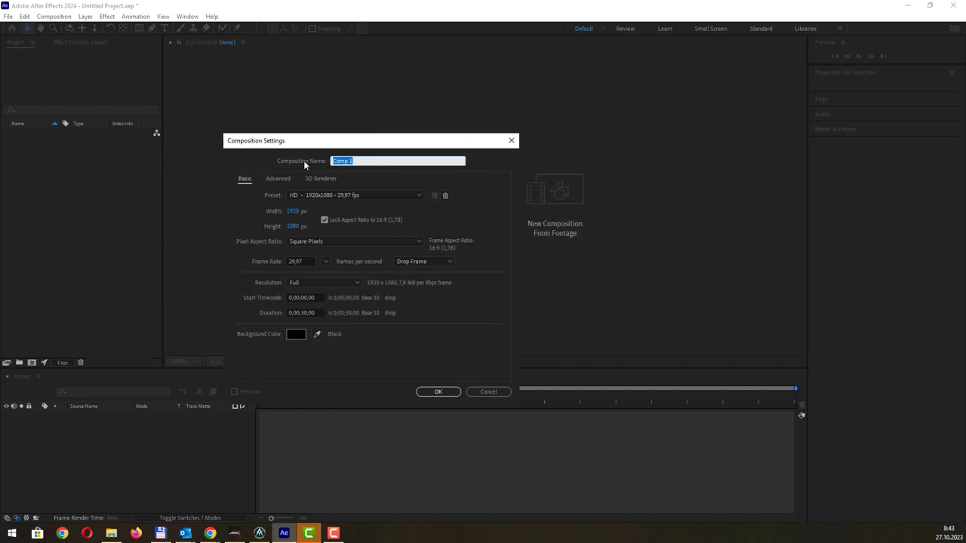
text(c)
text(Лабо)
text(рато)
text(рне)
text(01)
drag(420, 141, 399, 101)
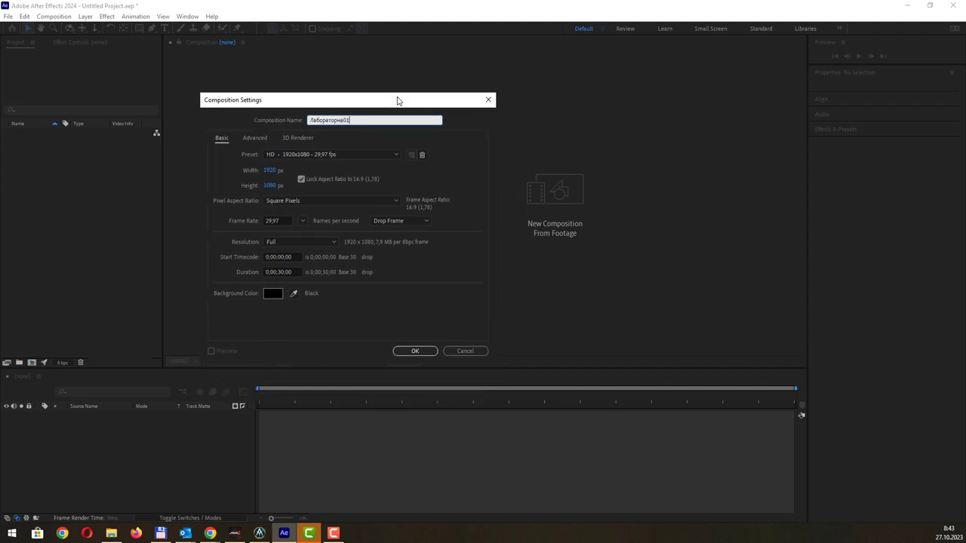
- Review Advanced and 3D Renderer settings, keeping Classic 3D and the HD 1920x1080 29,97 fps preset
click(245, 140)
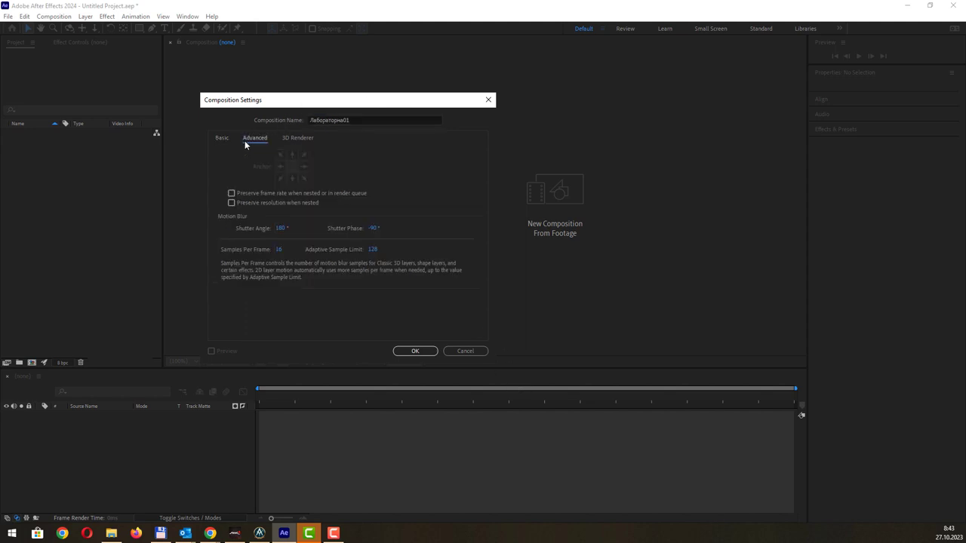
click(306, 141)
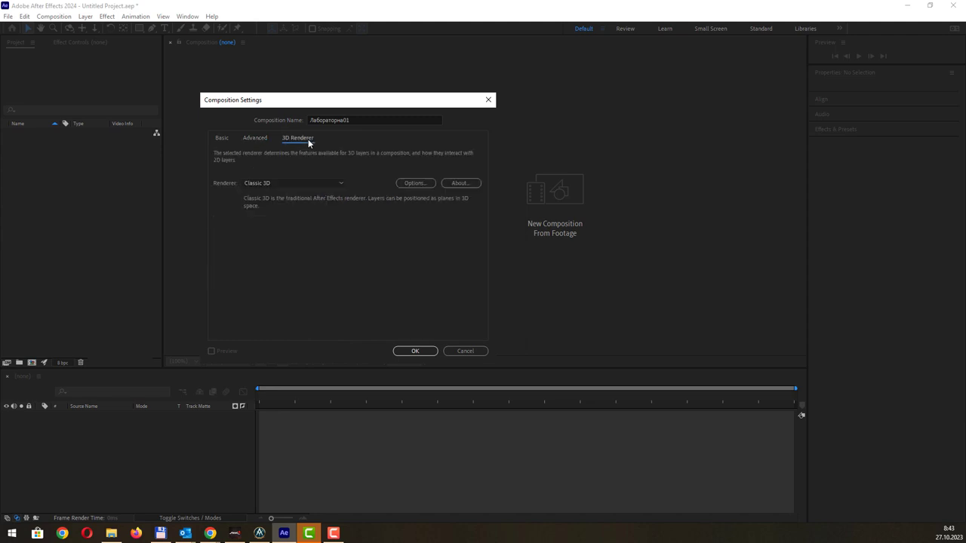
click(267, 183)
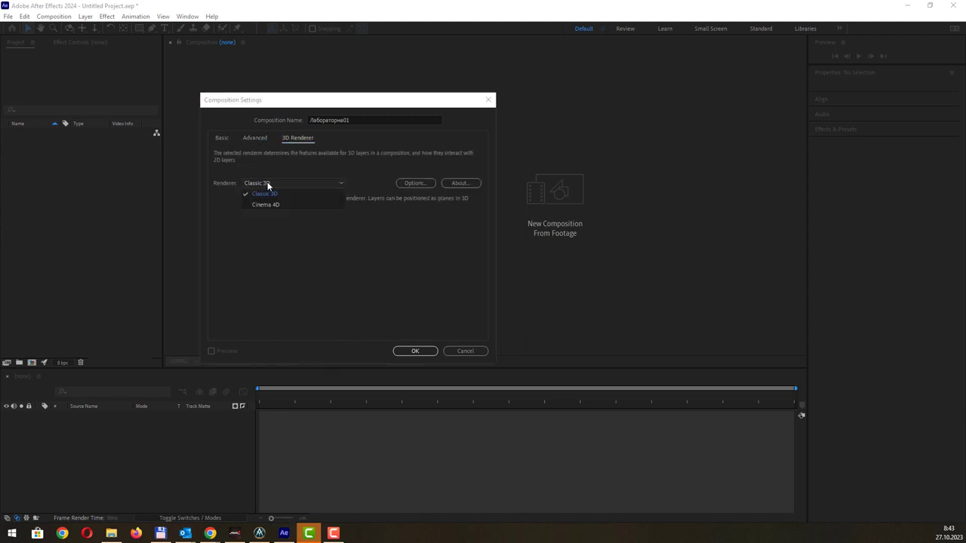
click(267, 184)
click(223, 139)
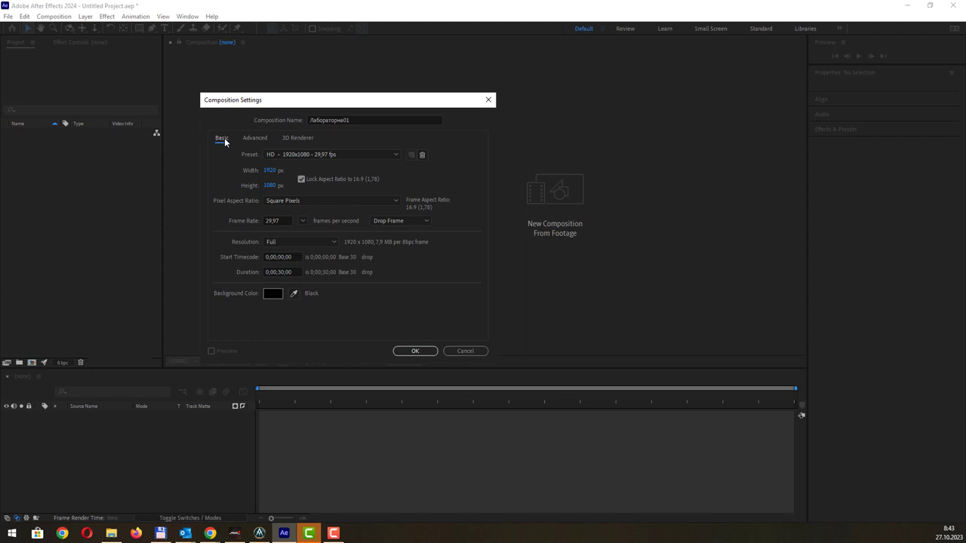
click(365, 155)
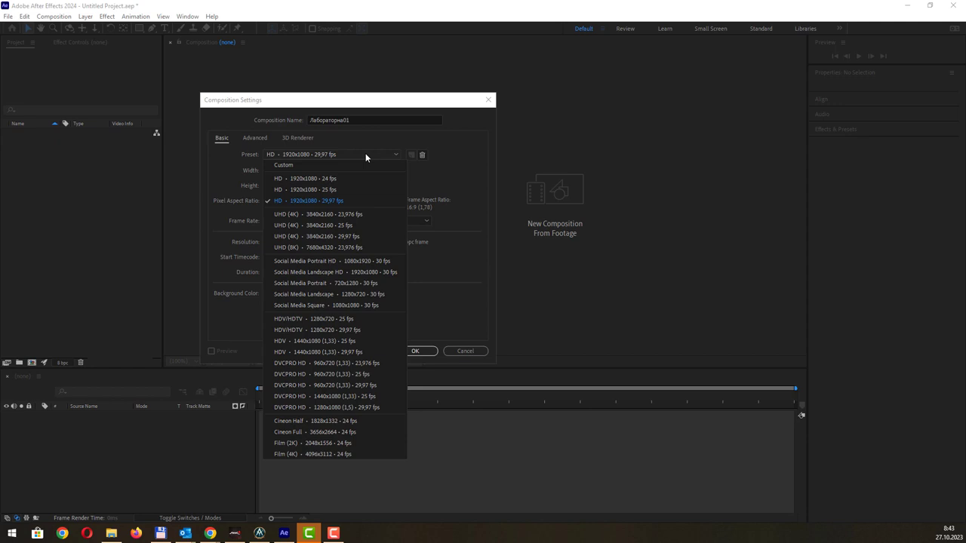
click(313, 202)
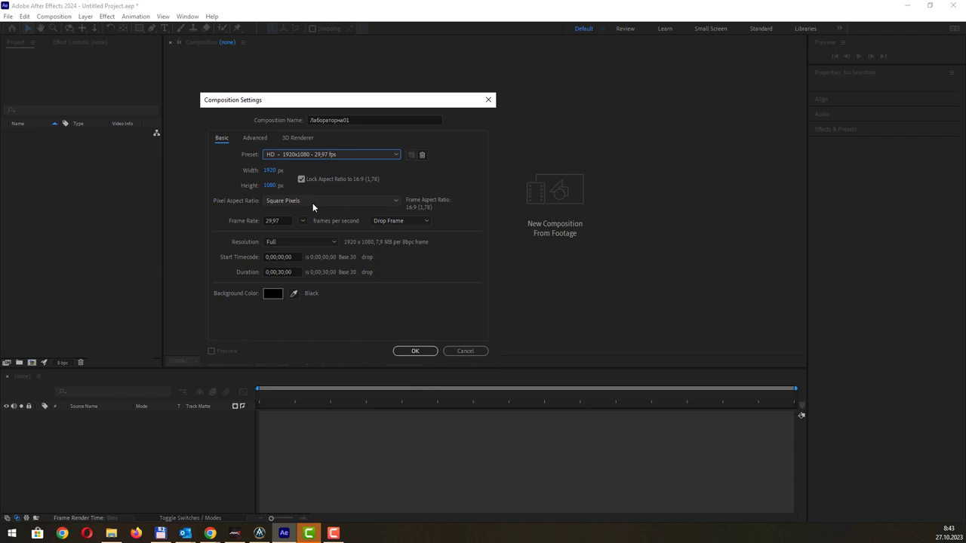
click(272, 171)
click(266, 186)
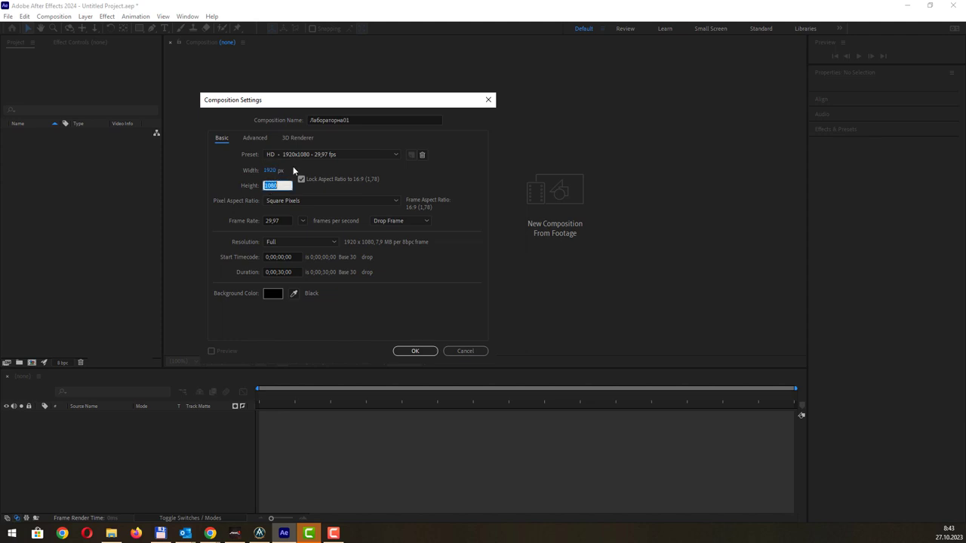
click(270, 172)
click(281, 186)
click(284, 185)
click(418, 181)
click(271, 171)
text(100)
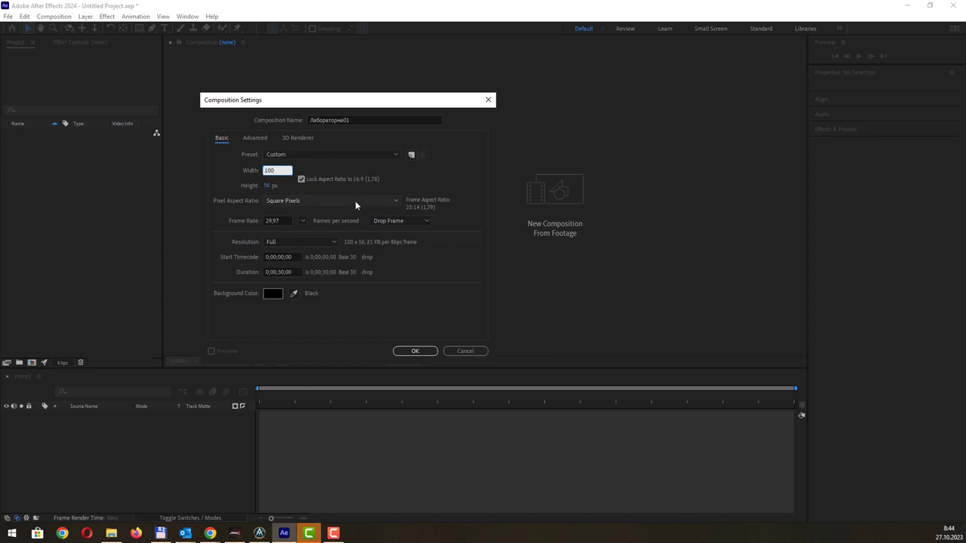
text(0)
click(270, 186)
key(shift+Tab)
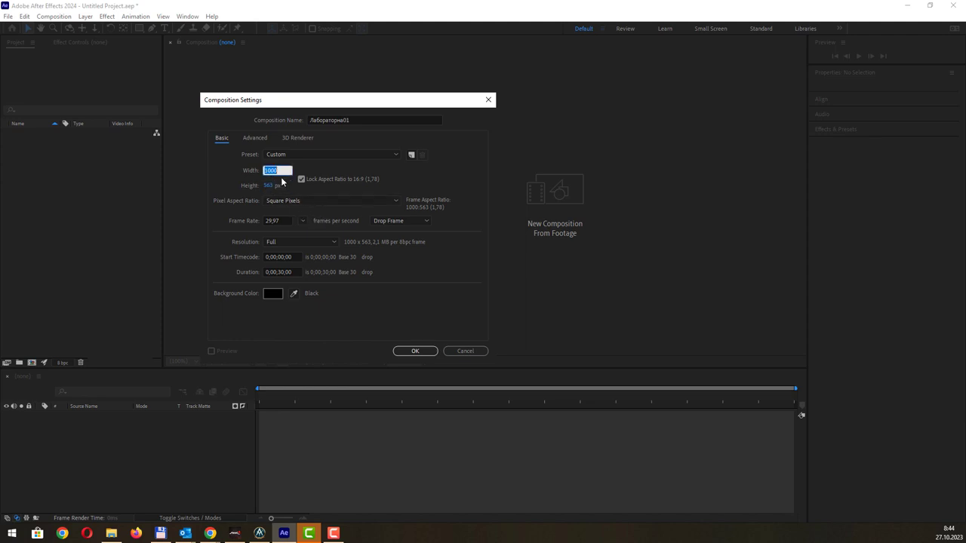
text(19)
text(20)
key(Return)
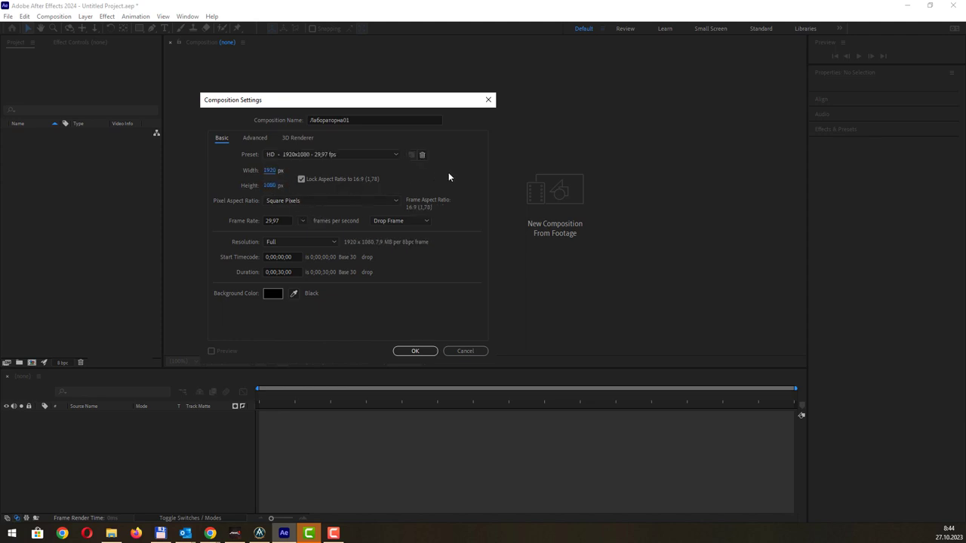
click(333, 200)
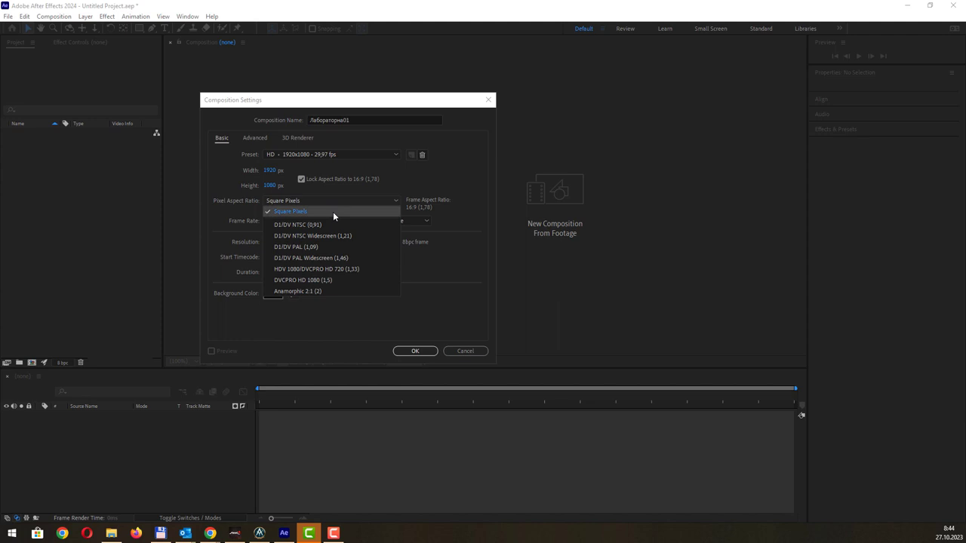
click(333, 214)
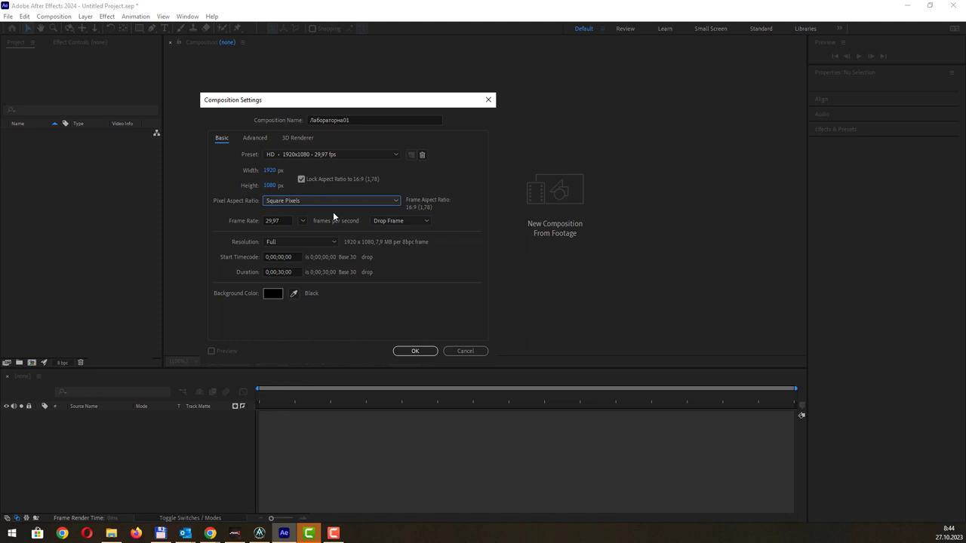
click(278, 221)
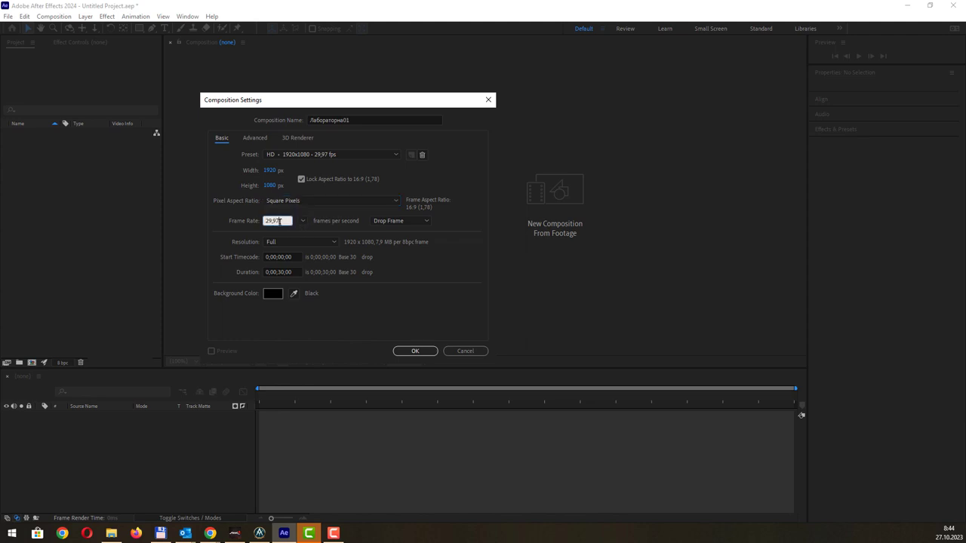
click(303, 220)
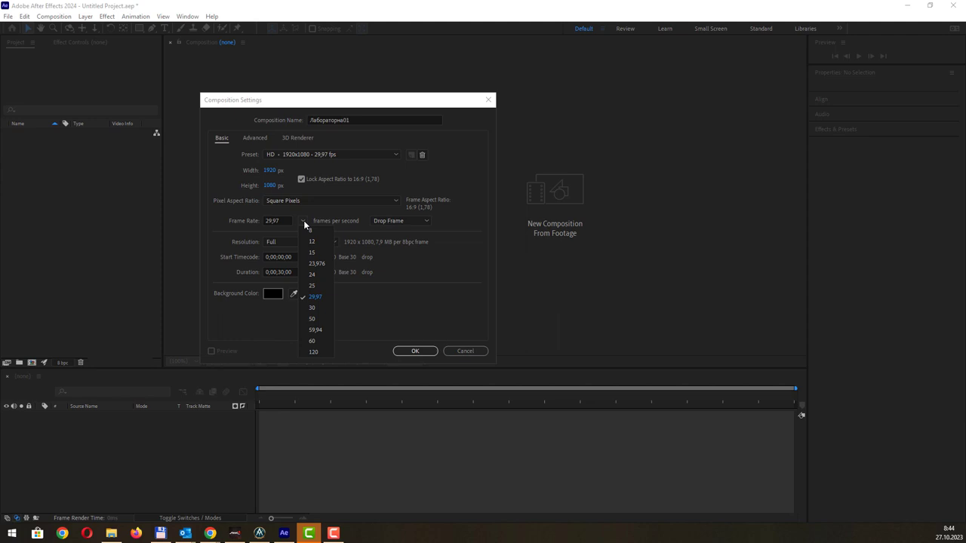
click(304, 221)
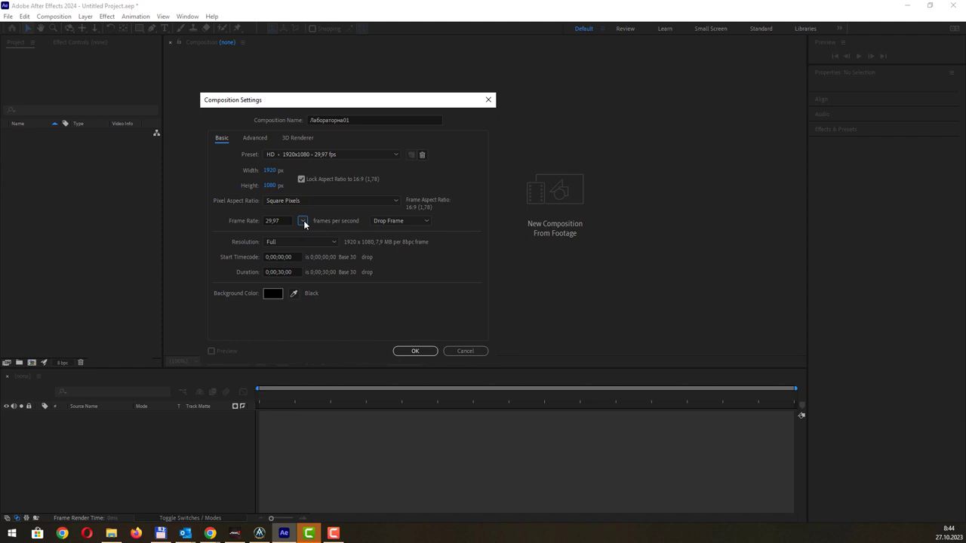
click(427, 220)
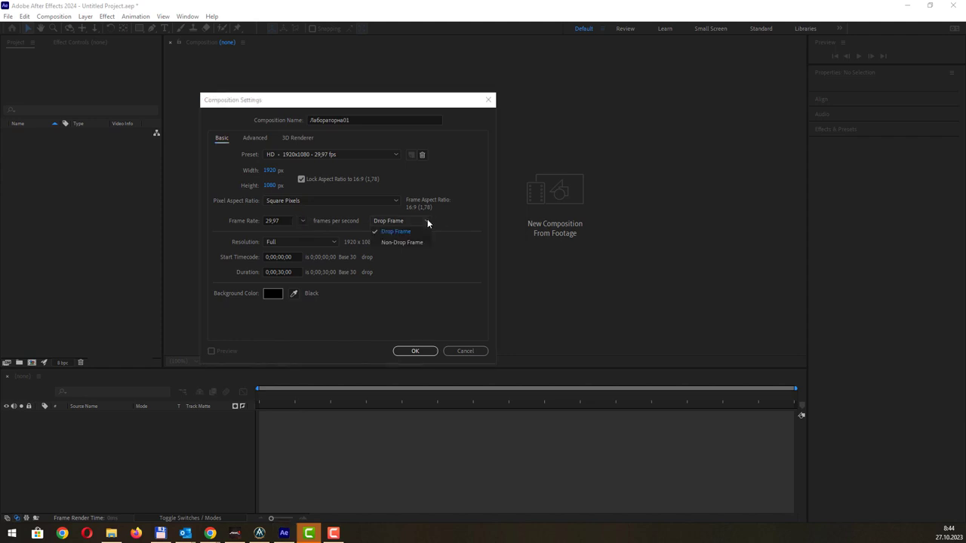
click(428, 221)
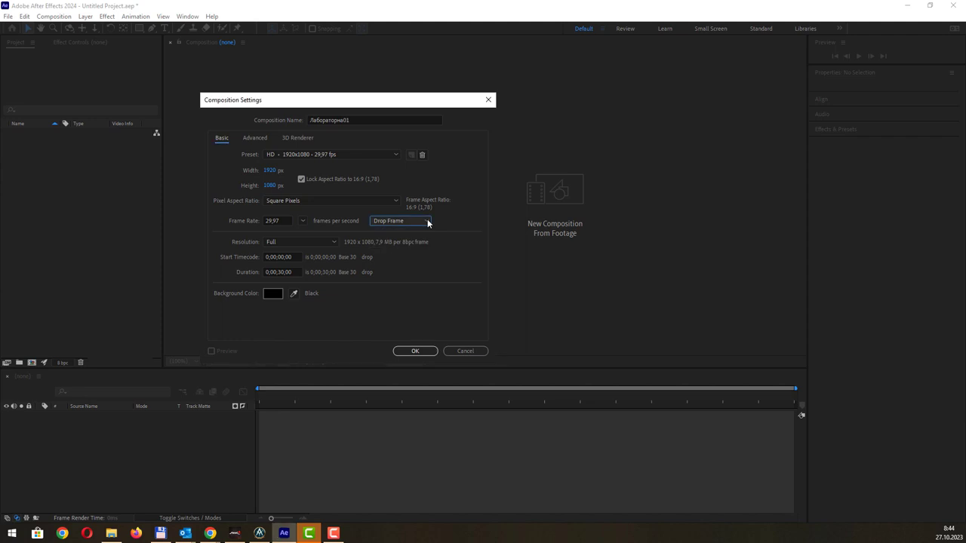
click(331, 240)
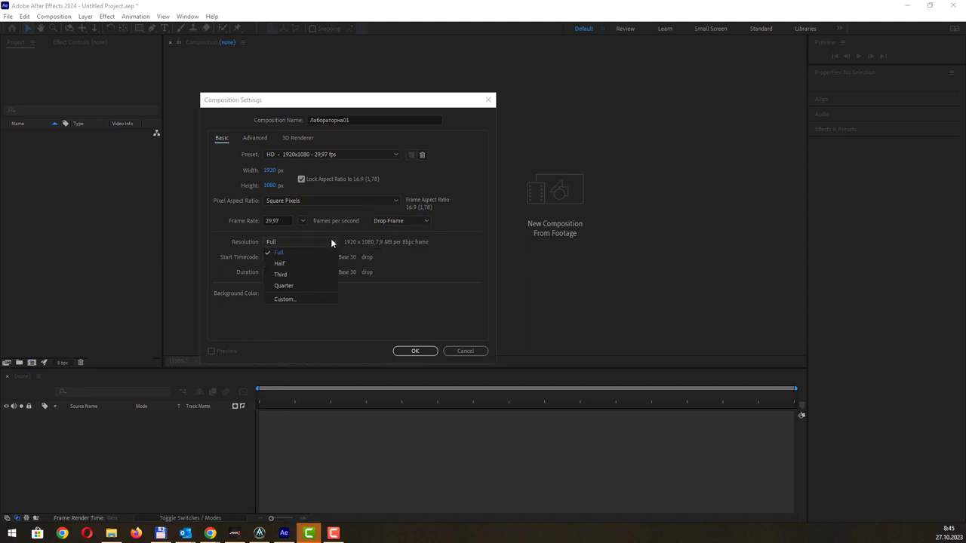
click(331, 243)
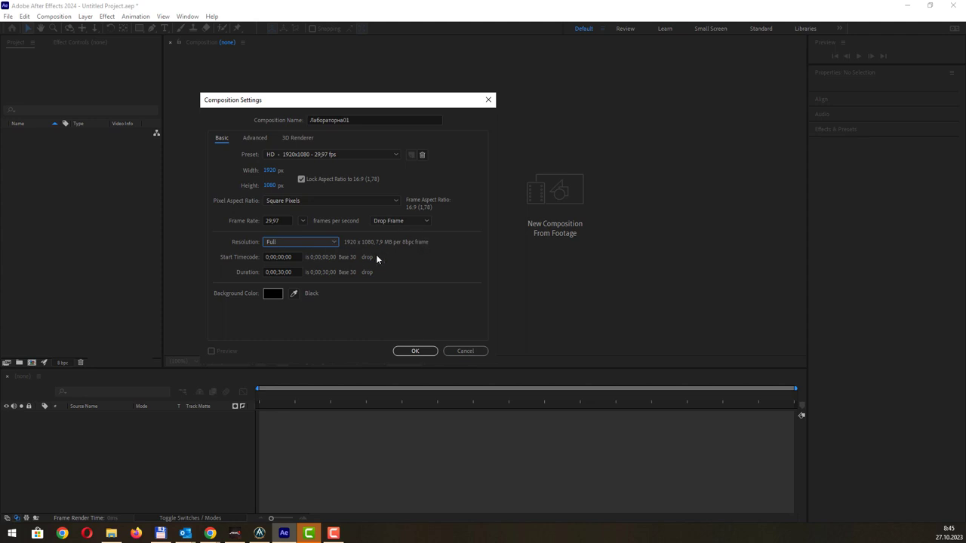
click(320, 242)
click(320, 241)
click(320, 241)
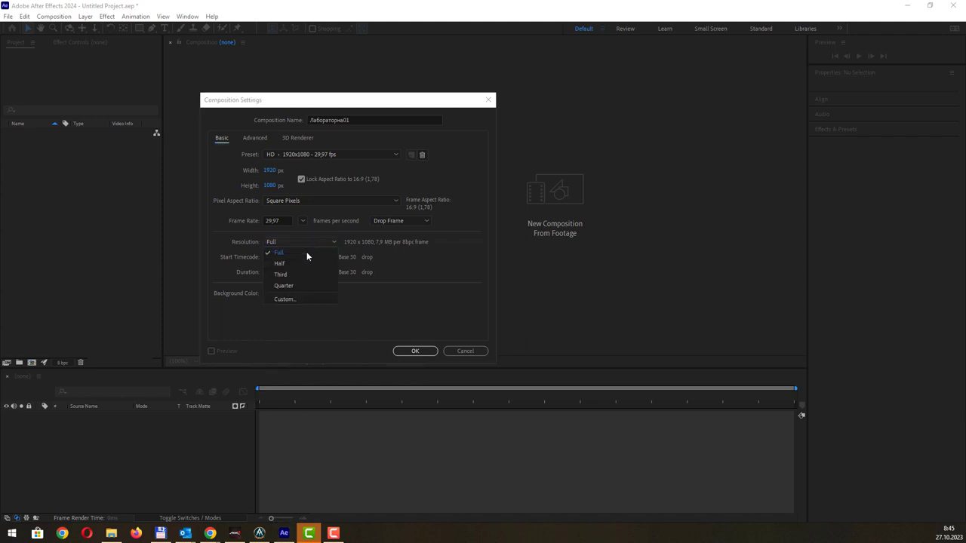
- Set a white (FFFFFF) background and create the 1920x1080 Лабораторна01 composition
click(295, 299)
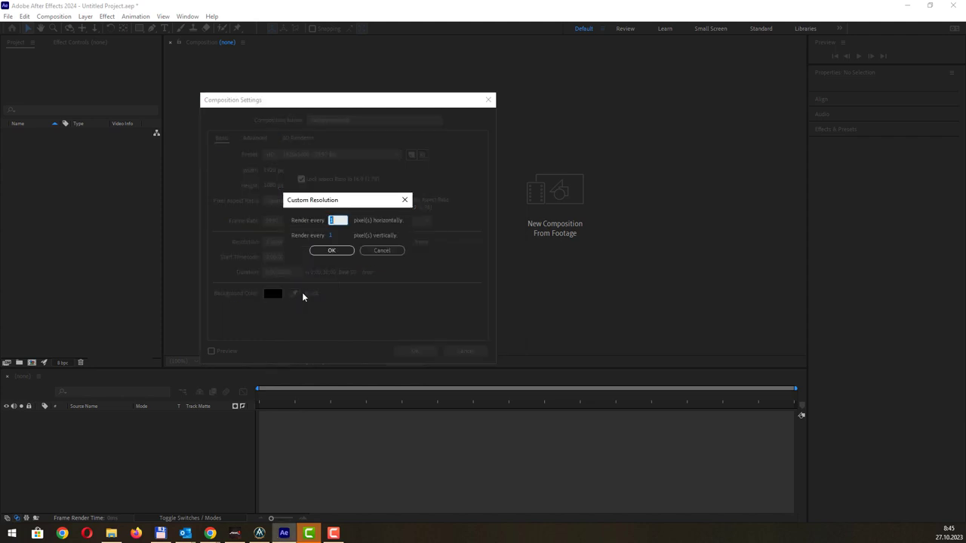
click(405, 200)
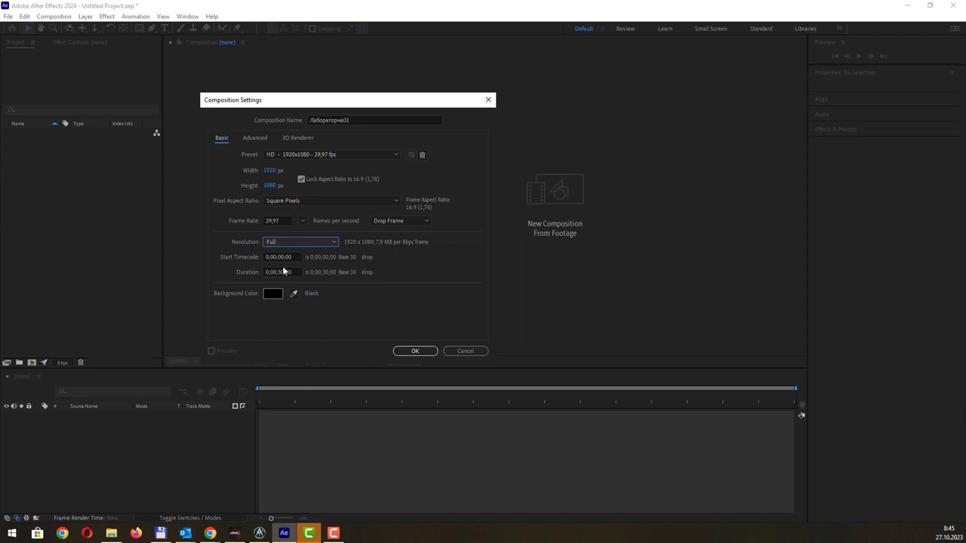
click(282, 271)
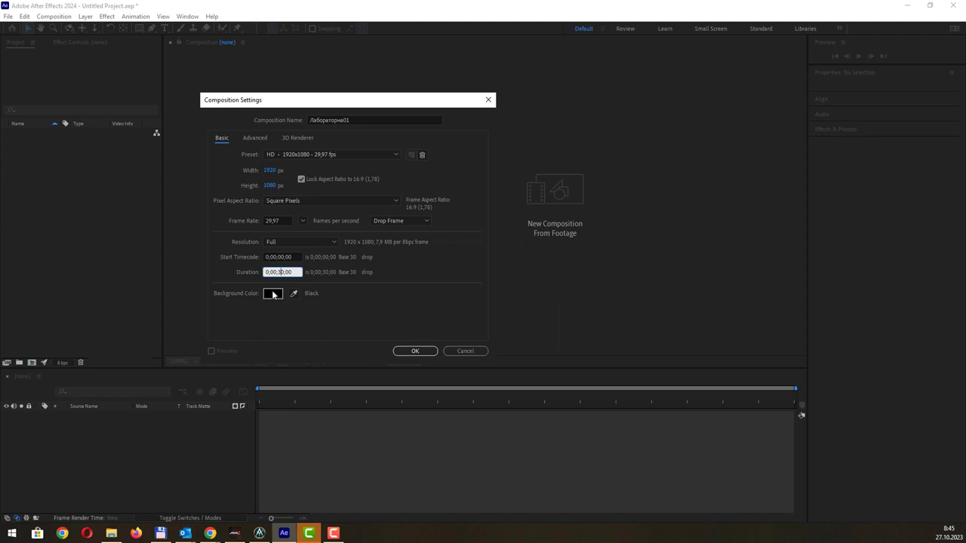
click(273, 294)
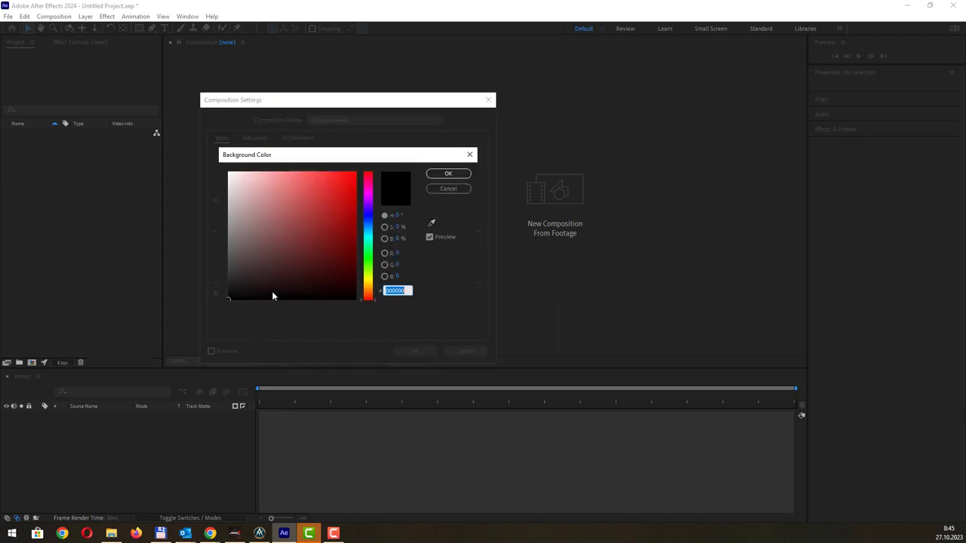
click(231, 173)
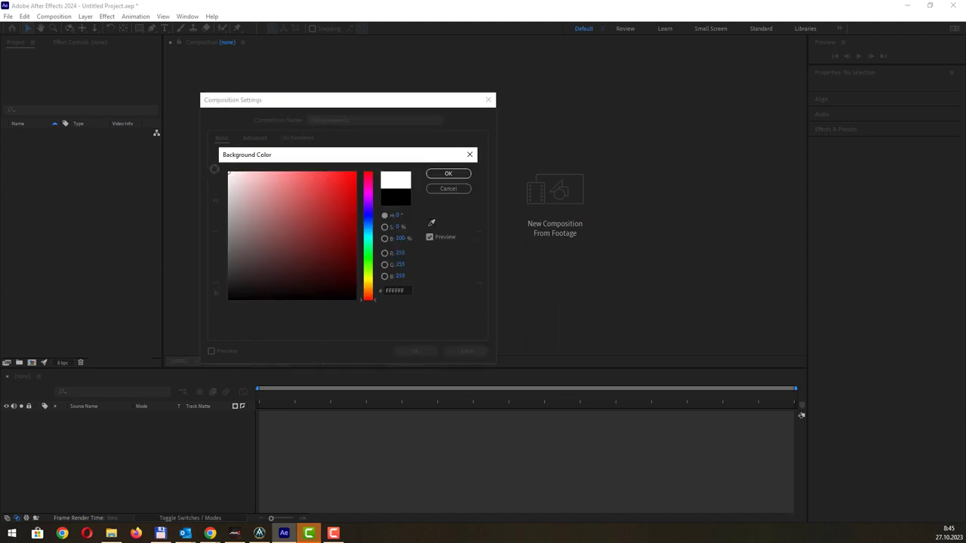
click(449, 173)
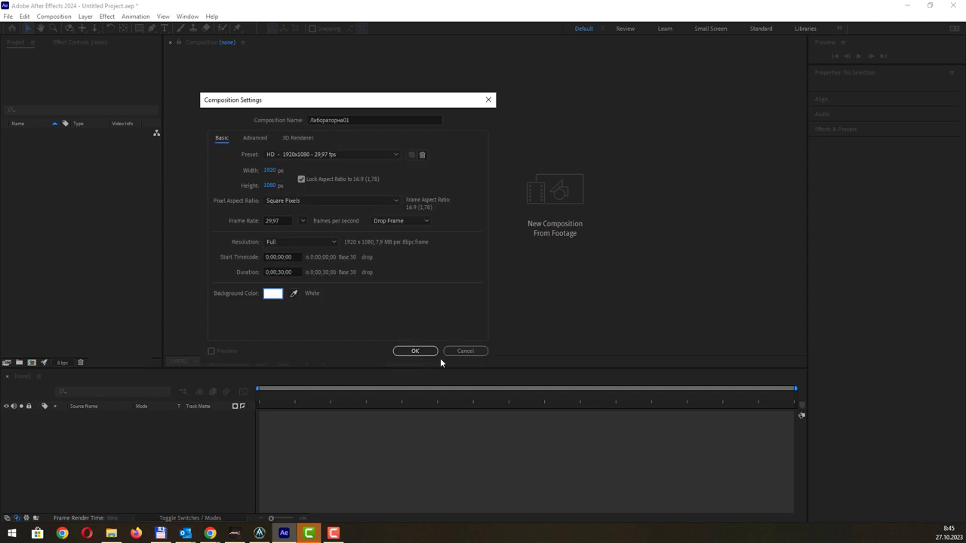
click(414, 351)
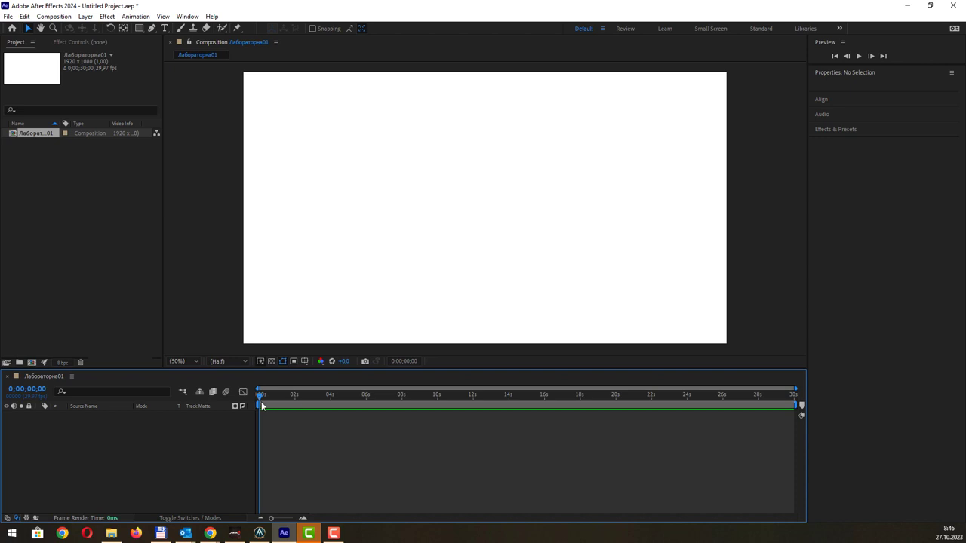
- Move the playhead to about 23 seconds and dismiss the timeline's layer context menu
mouse_move(262, 406)
mouse_down()
mouse_move(658, 401)
mouse_move(260, 403)
mouse_up()
right_click(105, 429)
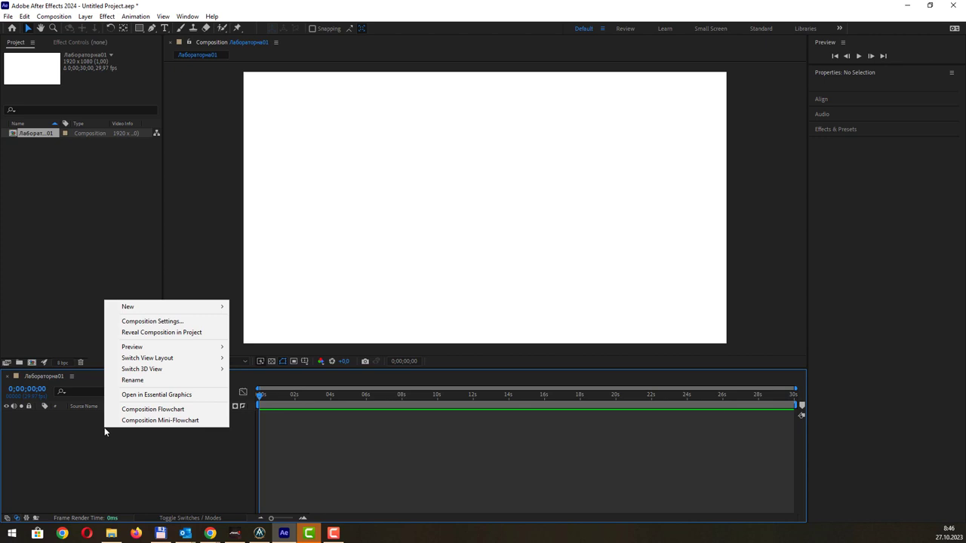
click(104, 427)
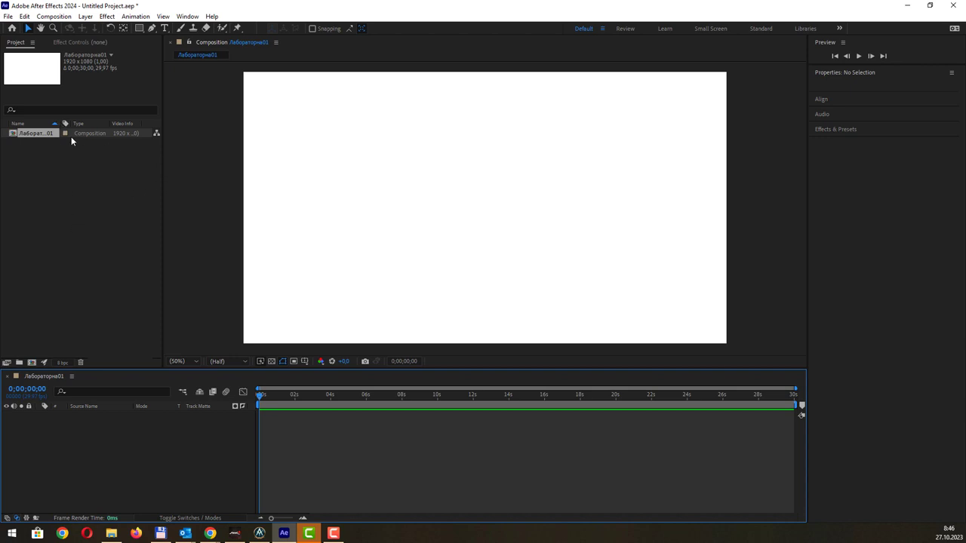
- Create a project folder named Футажі
right_click(77, 159)
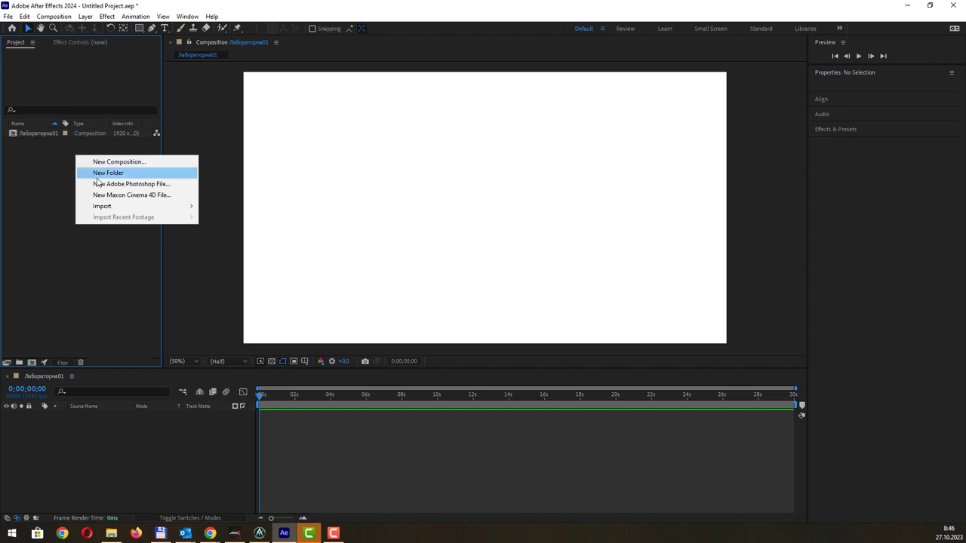
click(48, 166)
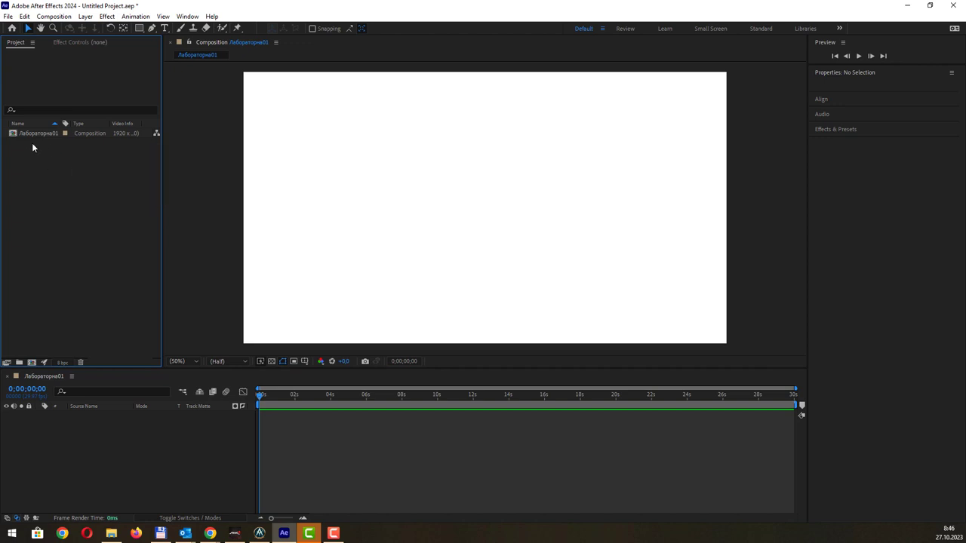
right_click(77, 162)
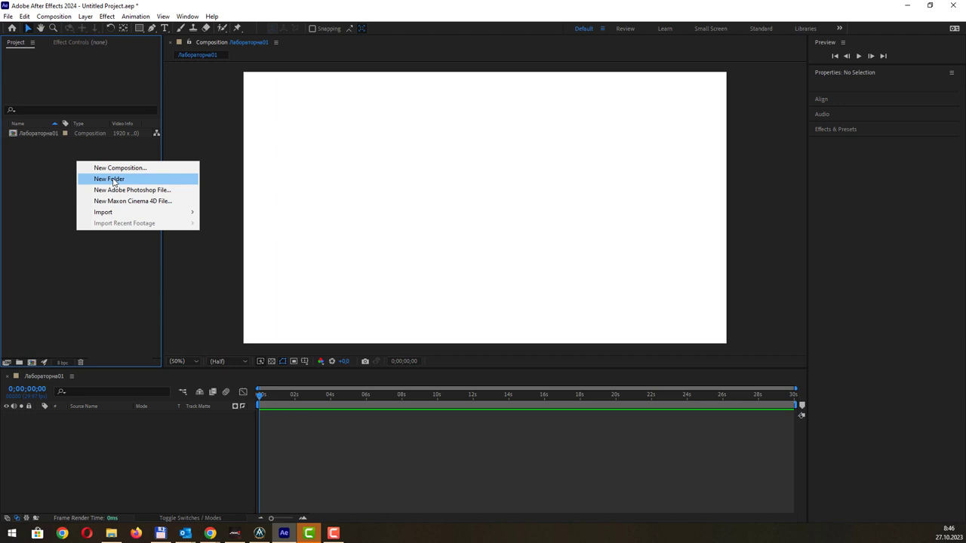
click(114, 179)
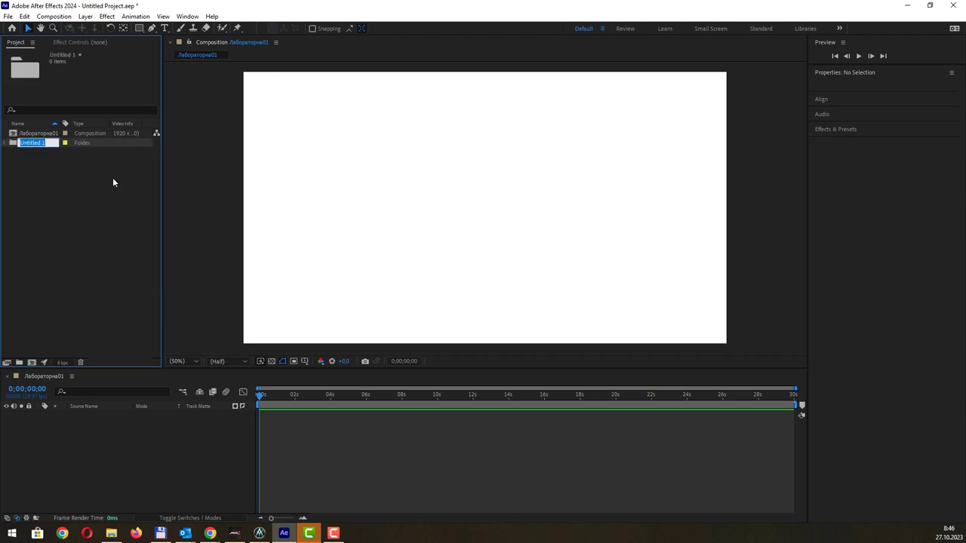
text(Фут)
text(ажы)
text(і)
key(Return)
- Add two more project folders named Відео and Заливання
right_click(91, 179)
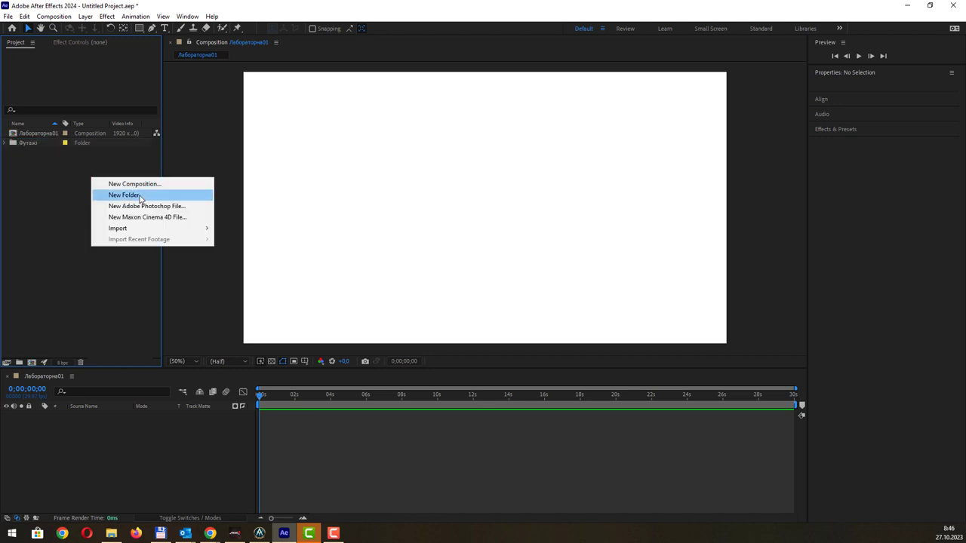
click(105, 196)
text(Відео)
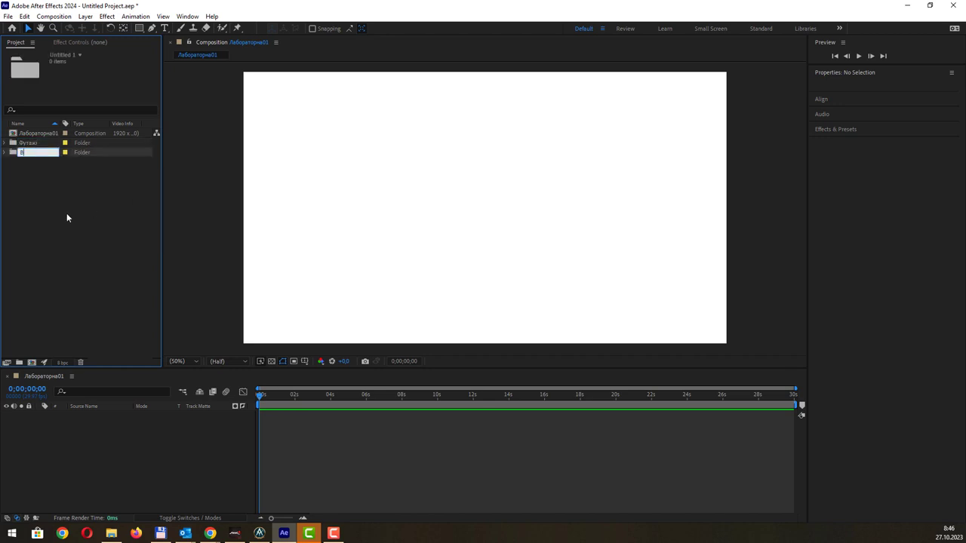
key(Return)
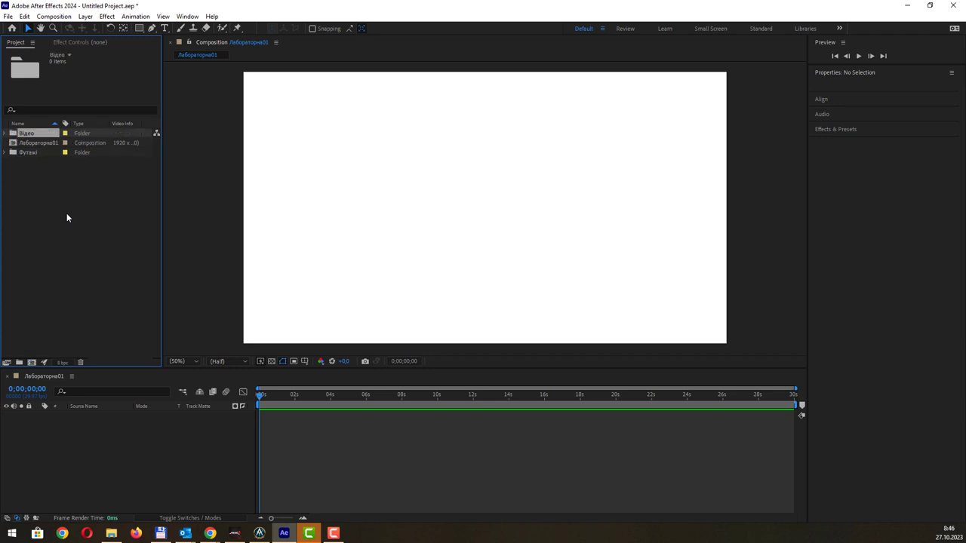
right_click(51, 188)
click(99, 206)
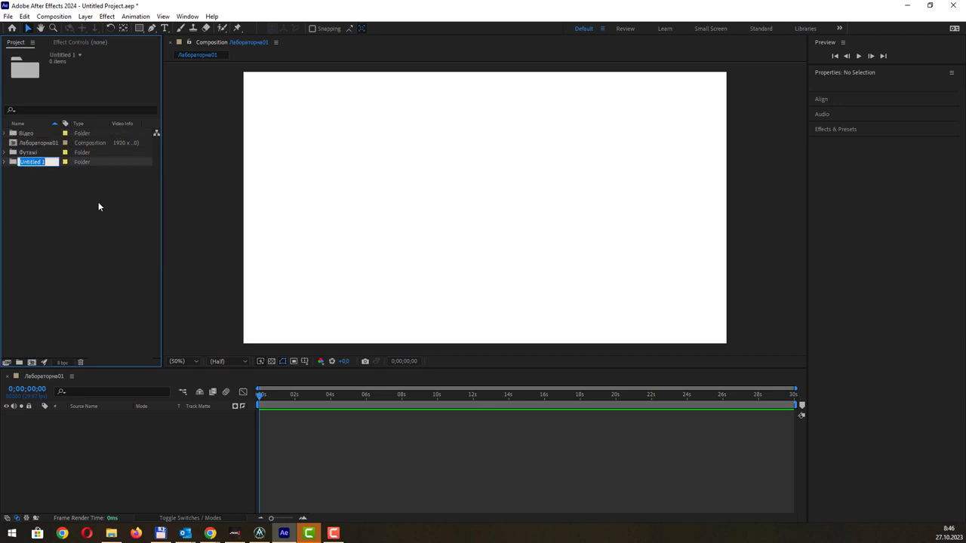
text(За)
text(ливання)
key(Return)
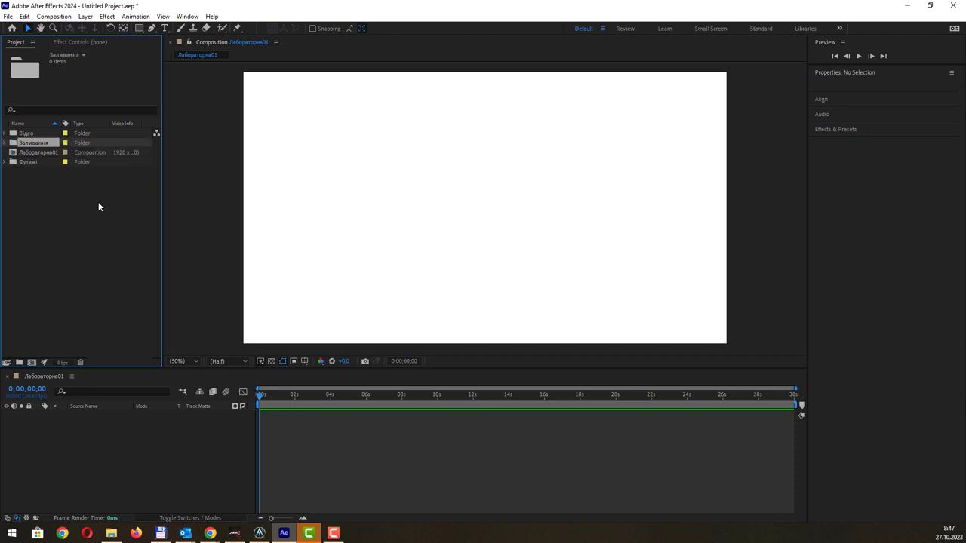
click(63, 184)
right_click(61, 184)
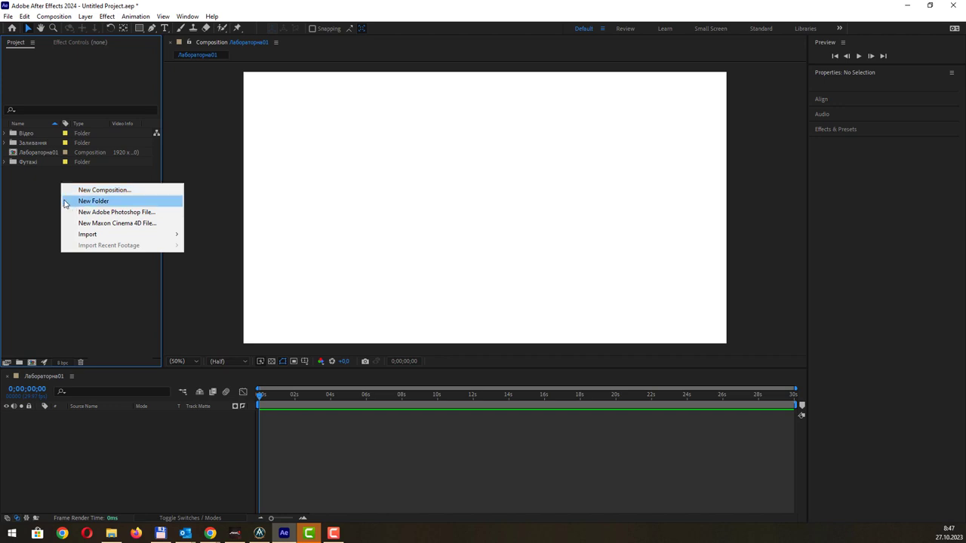
click(42, 192)
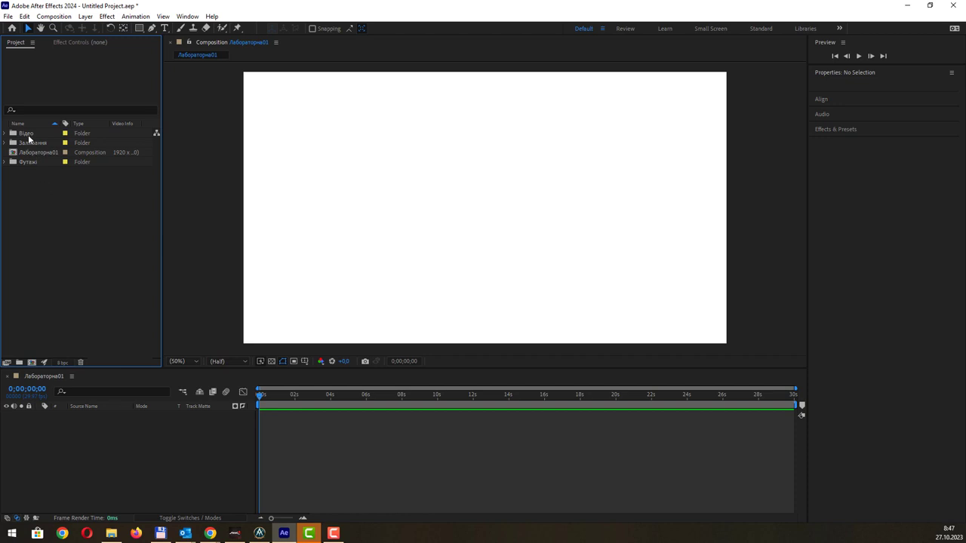
click(31, 138)
right_click(30, 137)
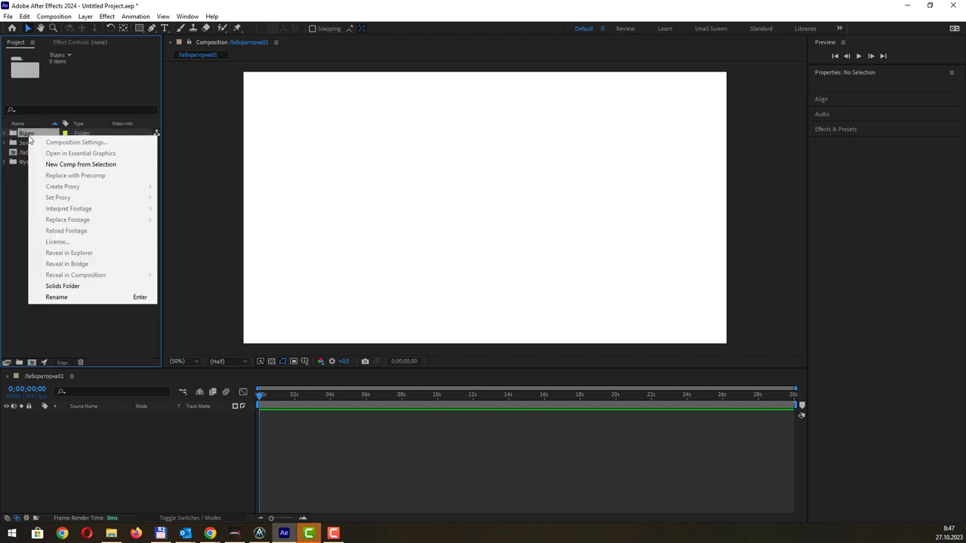
click(44, 328)
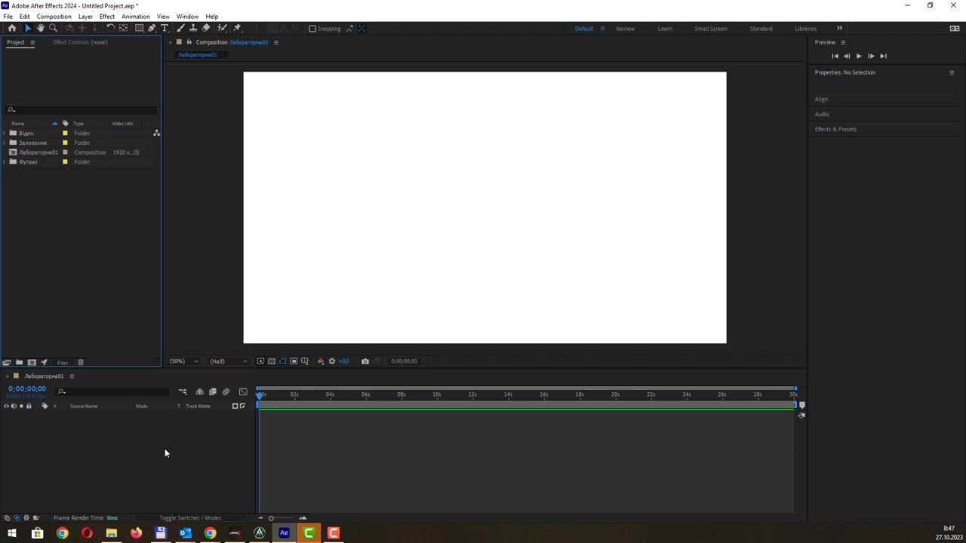
- Add a text layer reading 'Лабораторна робота 01', 'виконав студент групи 200-21' and a name line, then select it all
right_click(141, 431)
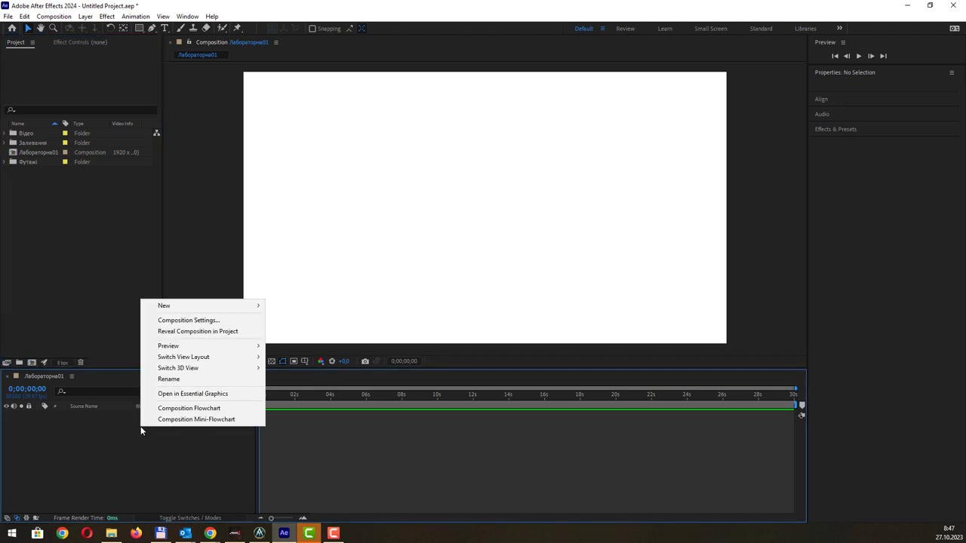
mouse_move(223, 308)
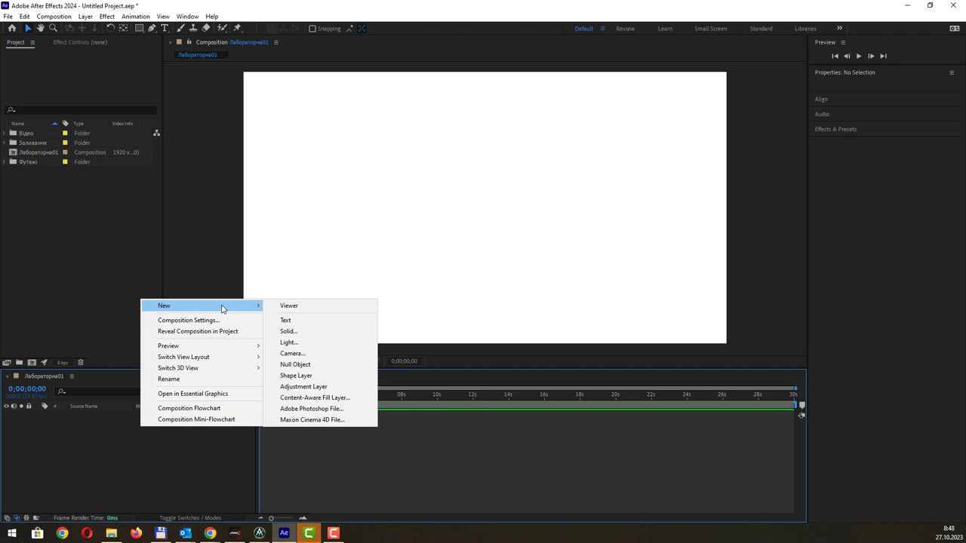
click(312, 321)
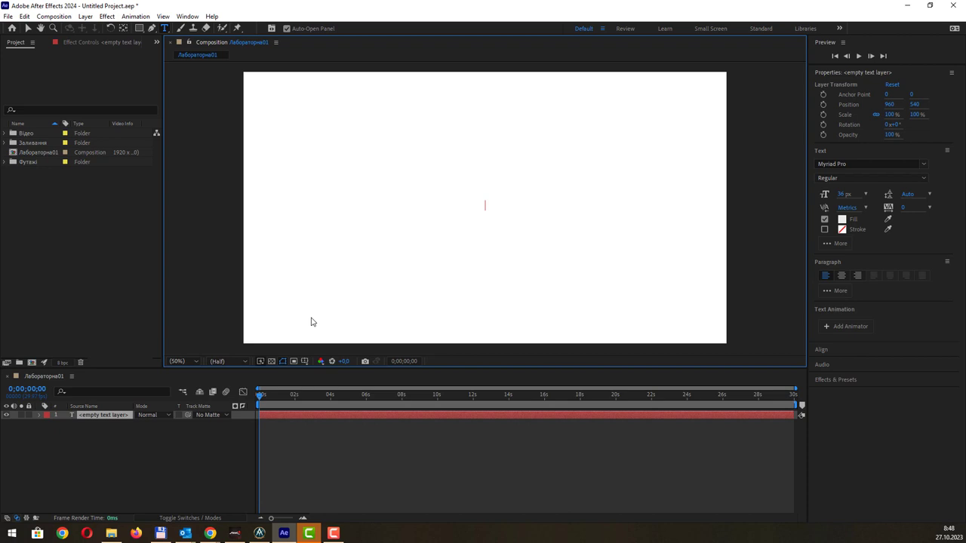
text(Ла)
text(б)
text(бораторна роб)
text(ота 01)
key(Return)
text(вик)
text(онав ст)
text(у)
text(дент)
text( груп)
text(и)
text( 2)
text(00-21 )
text(ПЫ)
key(BackSpace)
text(а)
text(в)
key(ctrl+a)
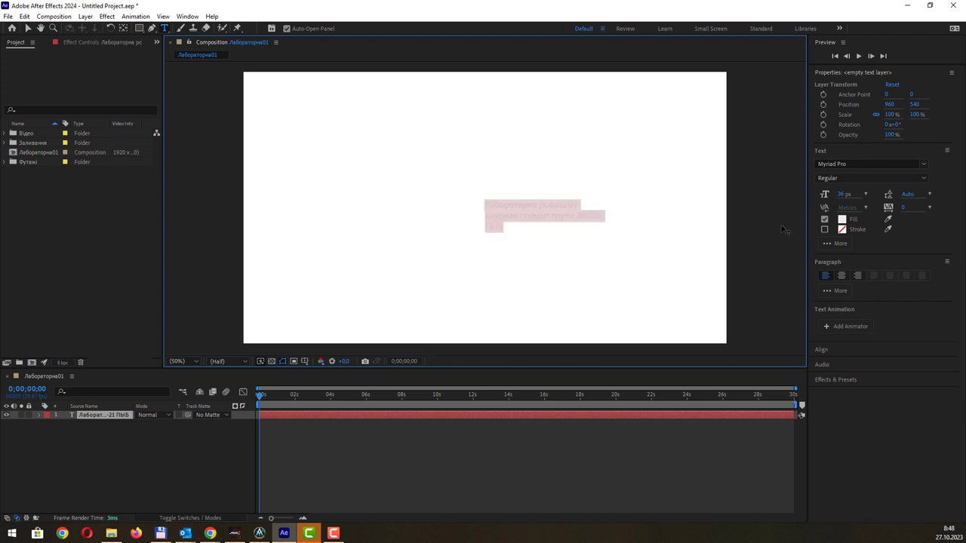
- Give the selected title text a muted purple fill (around #423581)
click(843, 219)
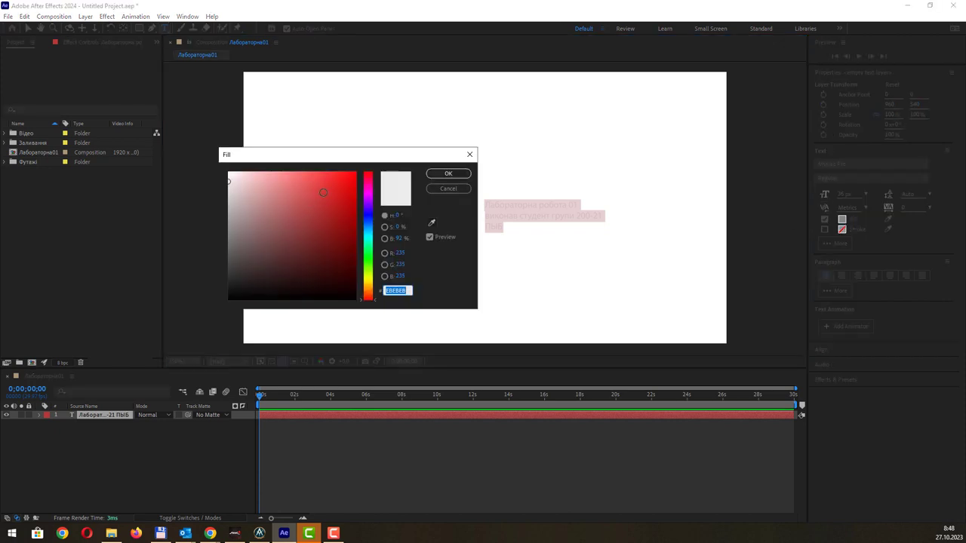
click(347, 182)
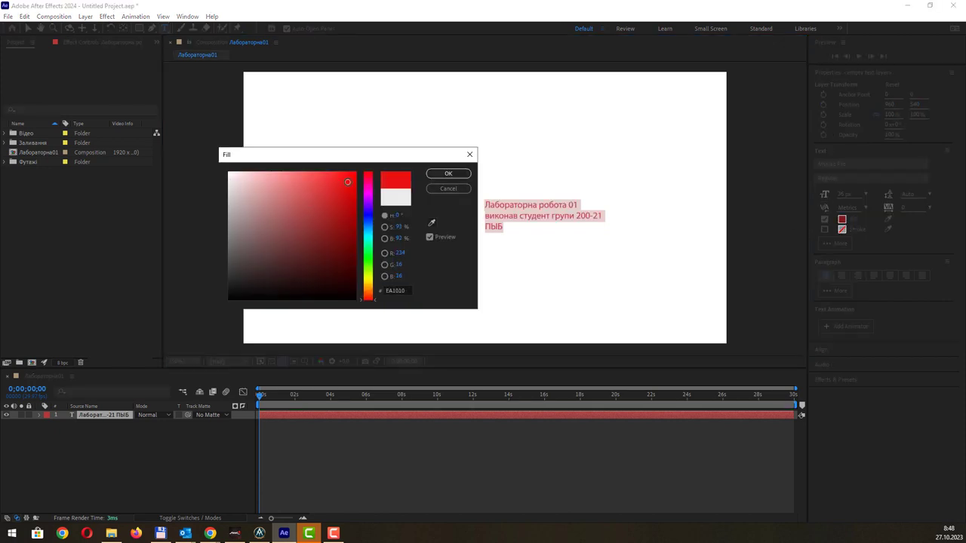
click(365, 214)
click(348, 180)
drag(352, 187, 302, 235)
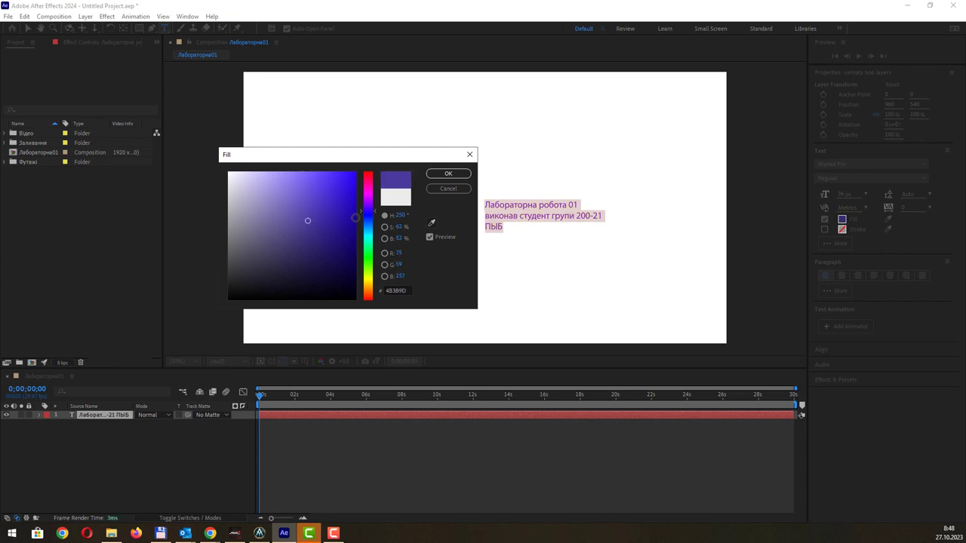
click(449, 174)
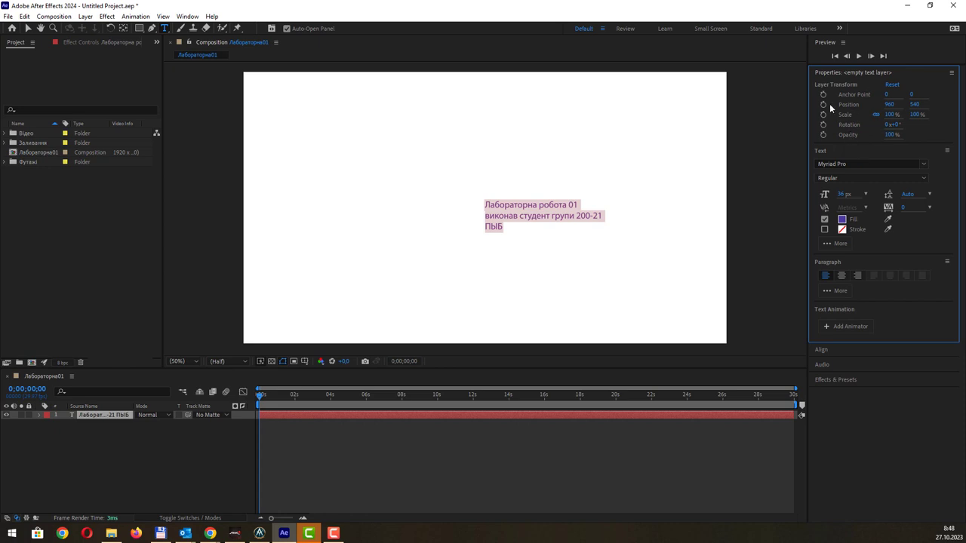
- Set the title font size to 48 px and position it slightly above the frame centre
click(26, 28)
drag(518, 205, 448, 170)
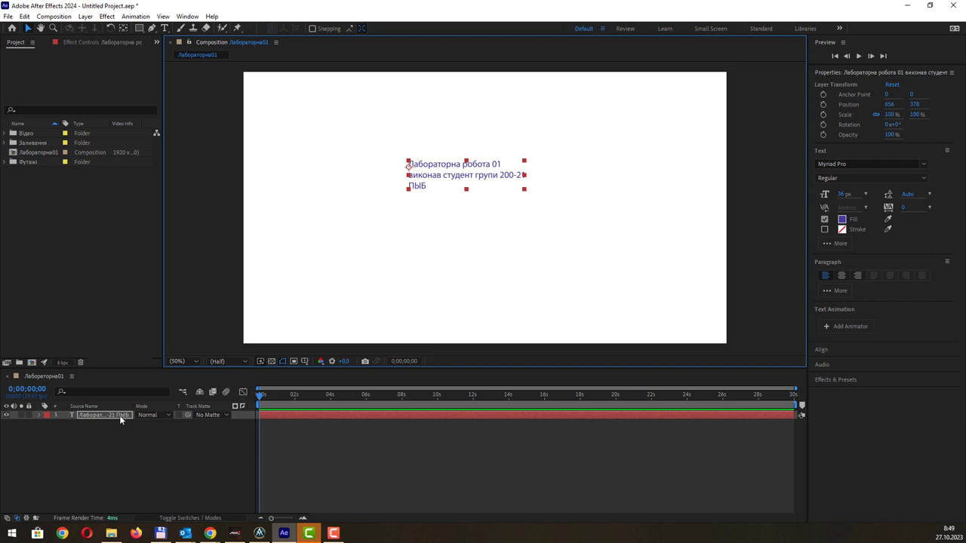
drag(489, 172, 459, 184)
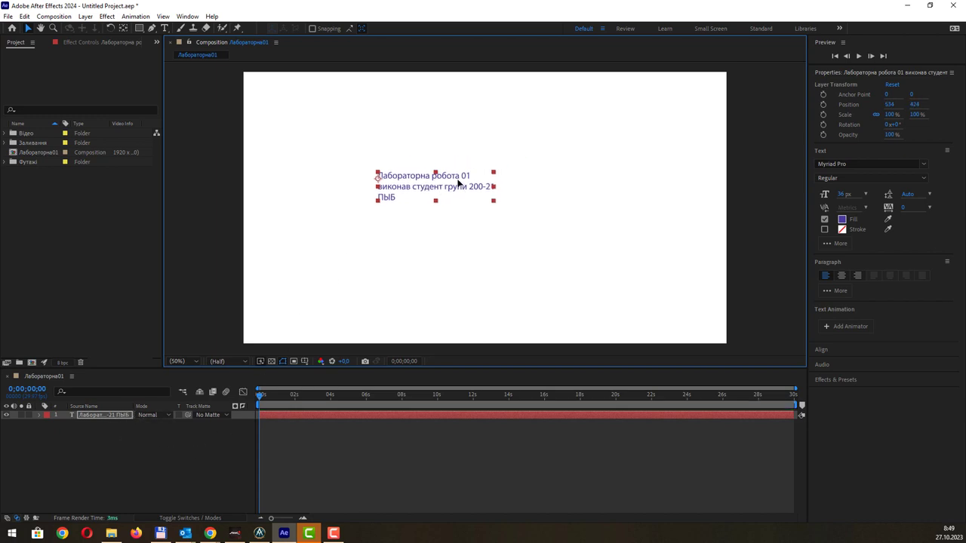
click(866, 195)
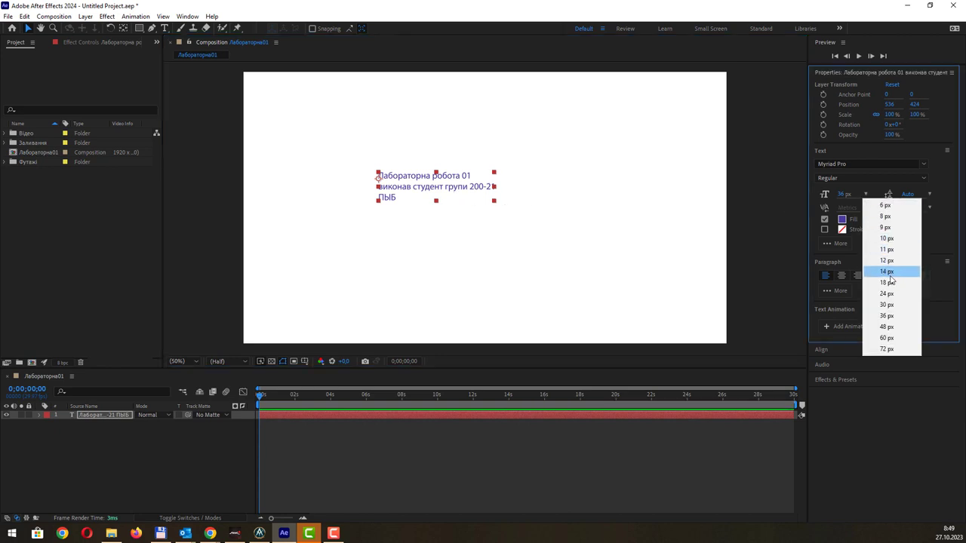
click(891, 304)
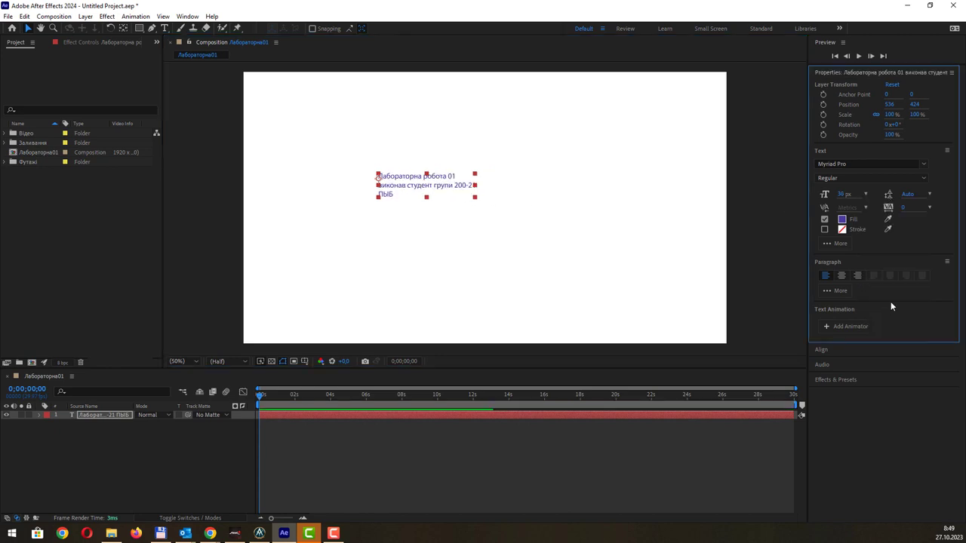
click(868, 194)
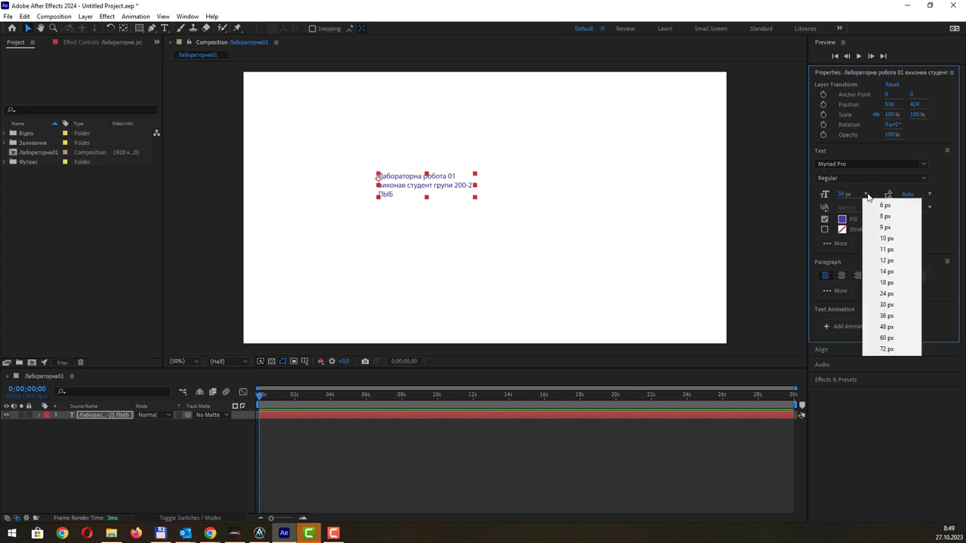
click(898, 335)
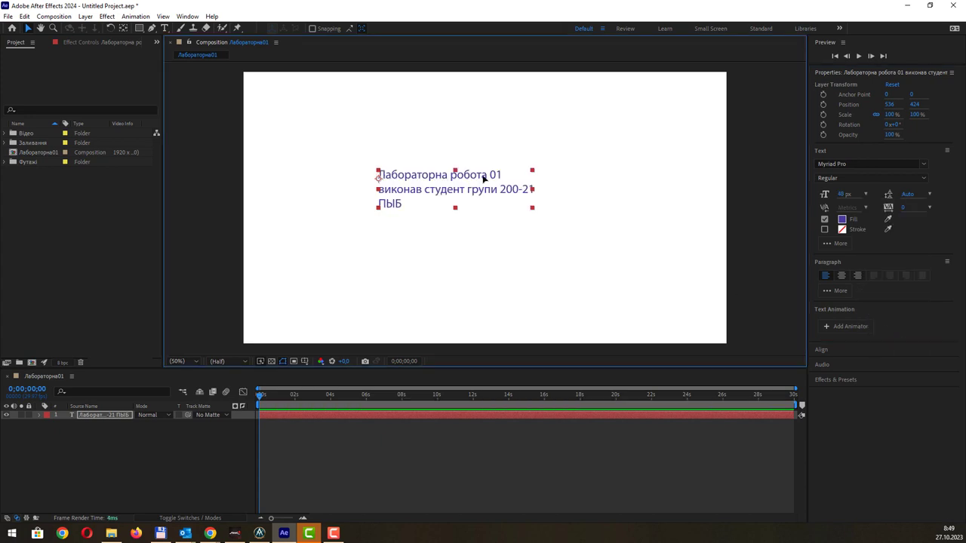
drag(471, 189, 485, 169)
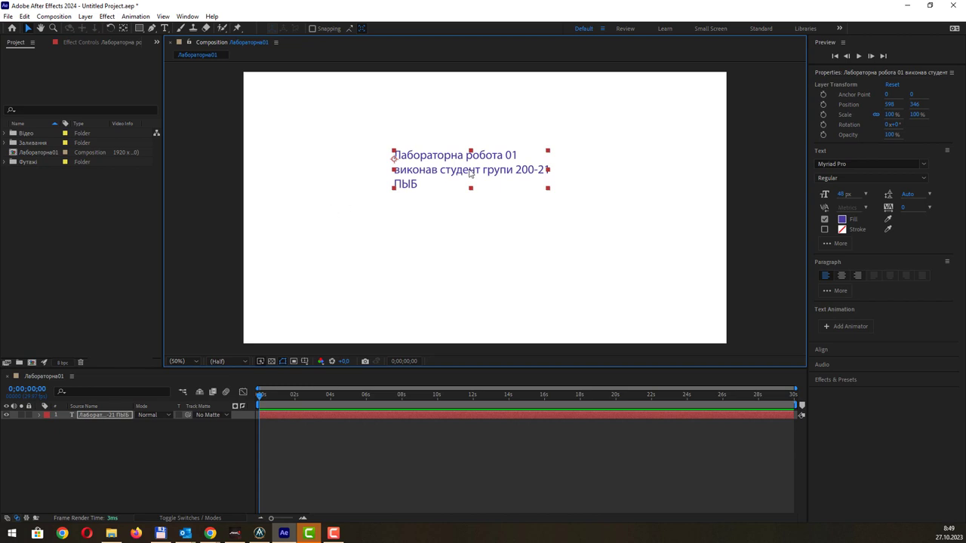
click(368, 443)
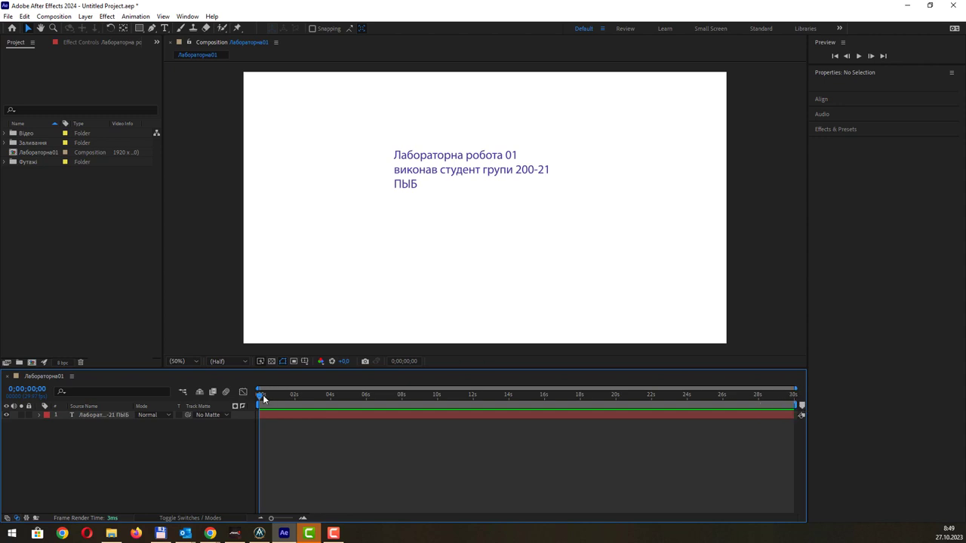
drag(262, 395, 452, 395)
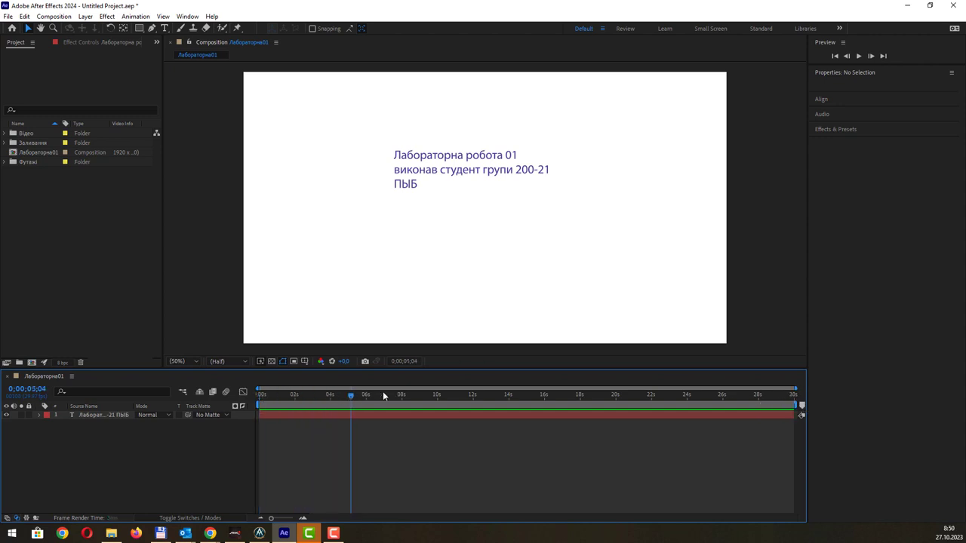
click(345, 395)
key(space)
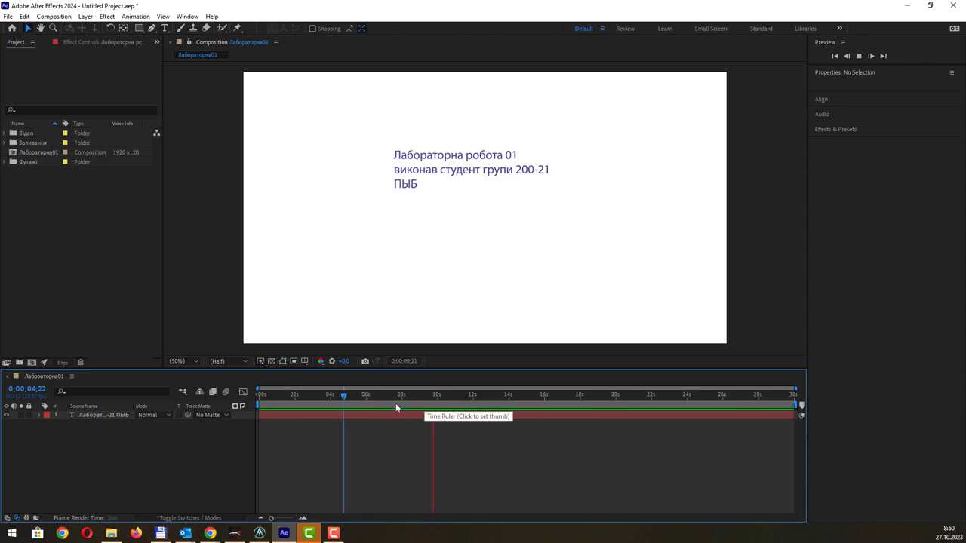
key(space)
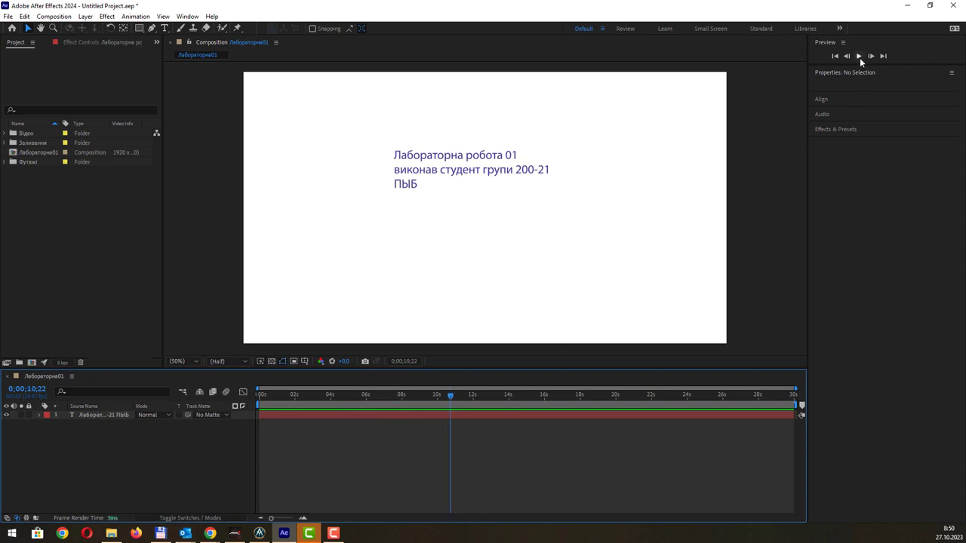
click(859, 56)
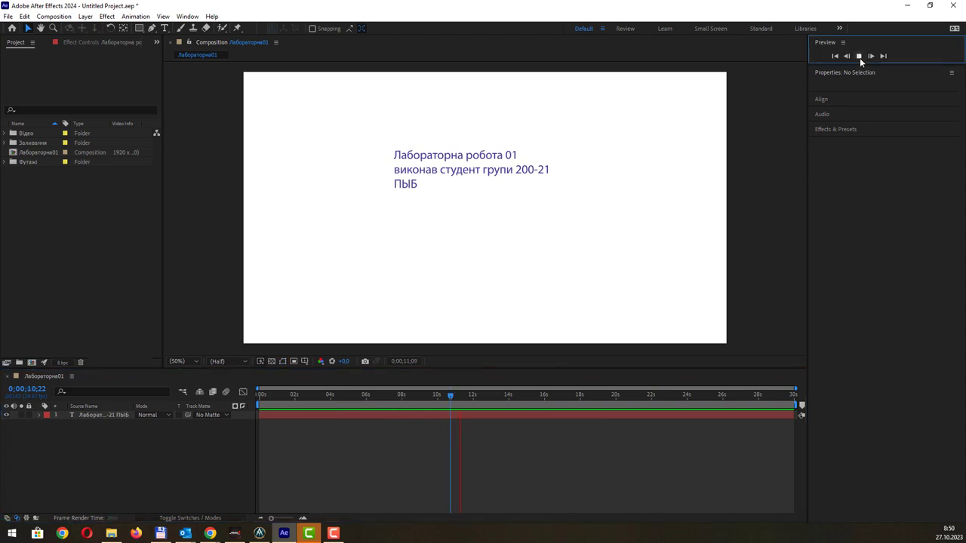
click(860, 58)
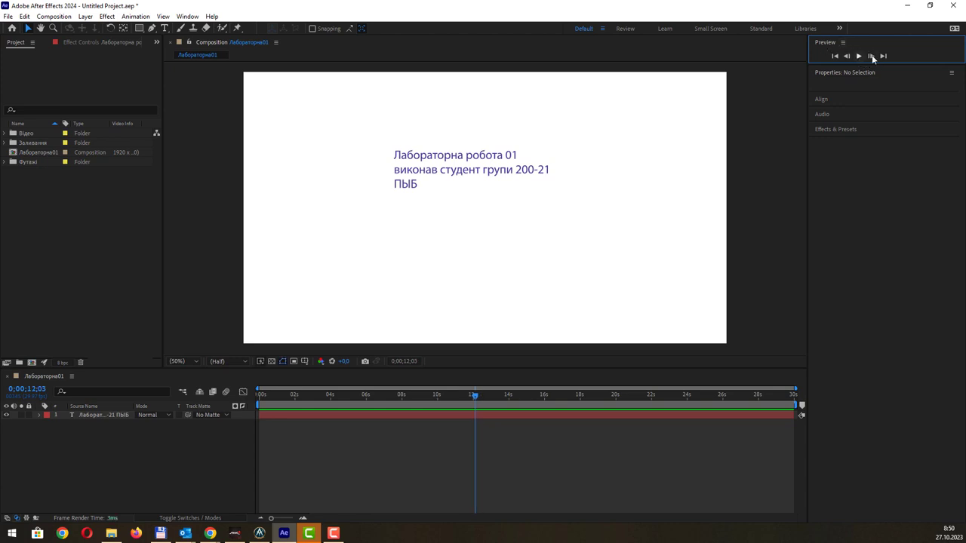
click(846, 55)
click(846, 56)
click(847, 56)
click(846, 56)
click(846, 56)
click(846, 55)
click(846, 56)
click(871, 56)
click(883, 55)
click(836, 57)
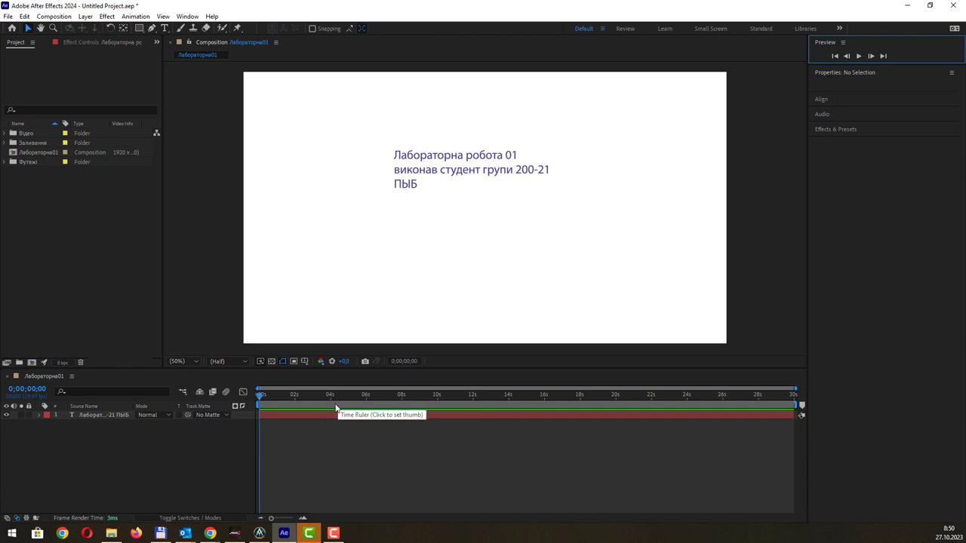
click(313, 432)
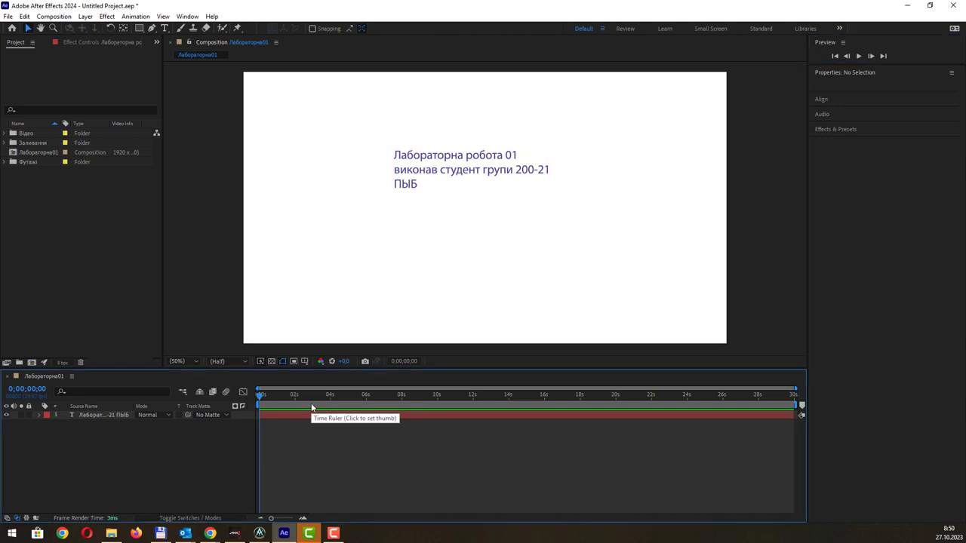
click(323, 406)
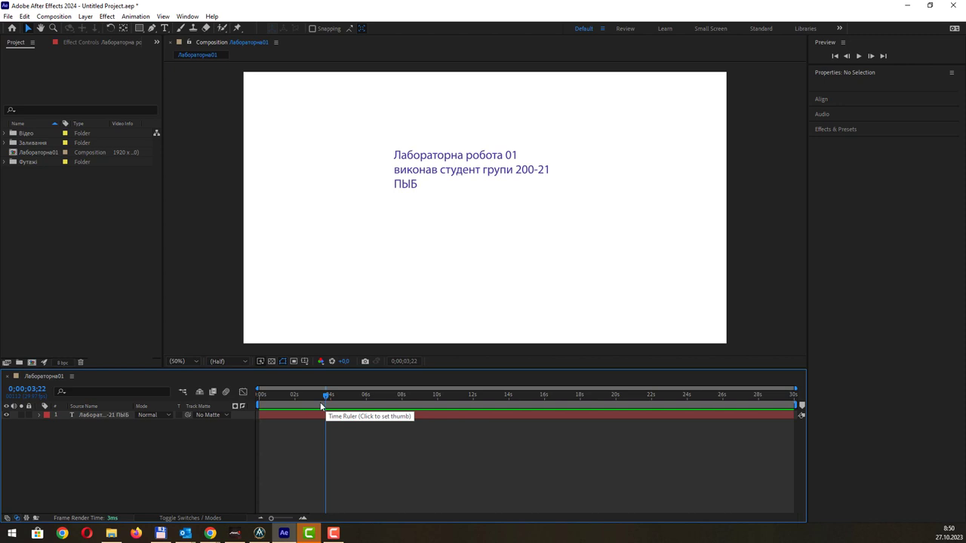
scroll(321, 408, up, 5)
scroll(323, 407, down, 10)
scroll(358, 400, up, 10)
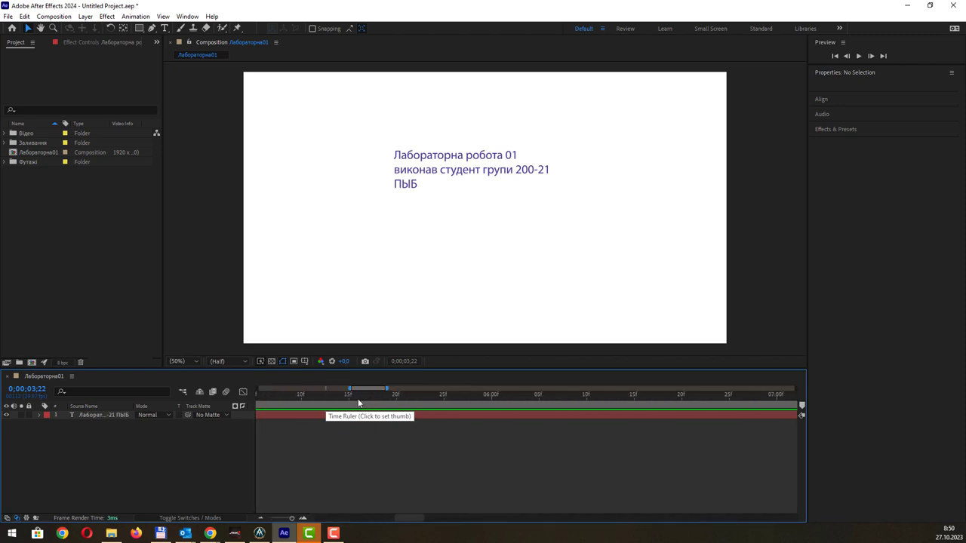
scroll(351, 399, down, 10)
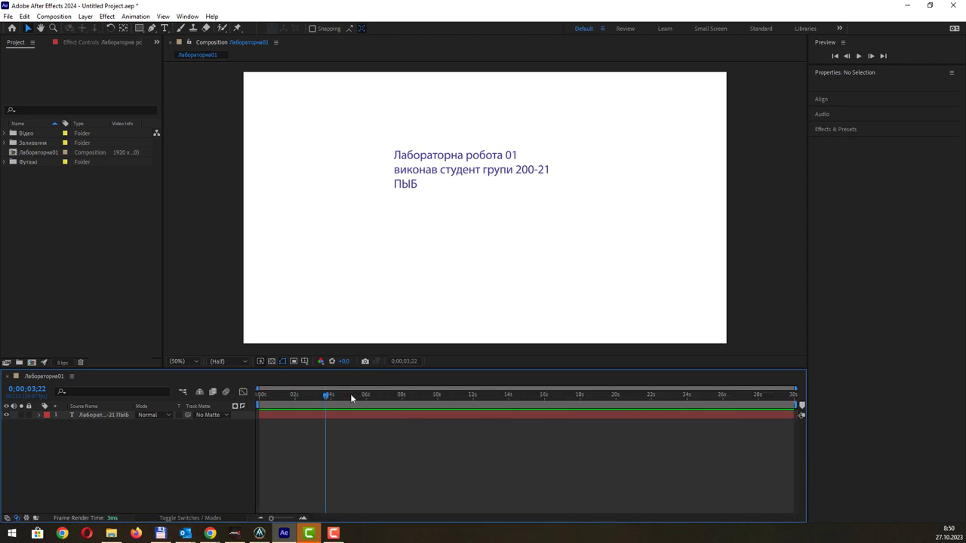
scroll(372, 401, up, 10)
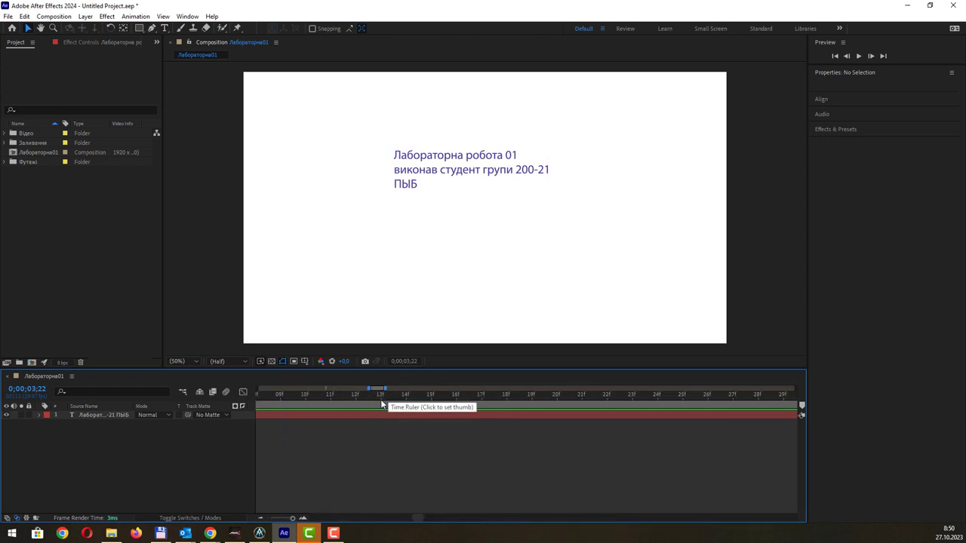
scroll(380, 400, right, 2)
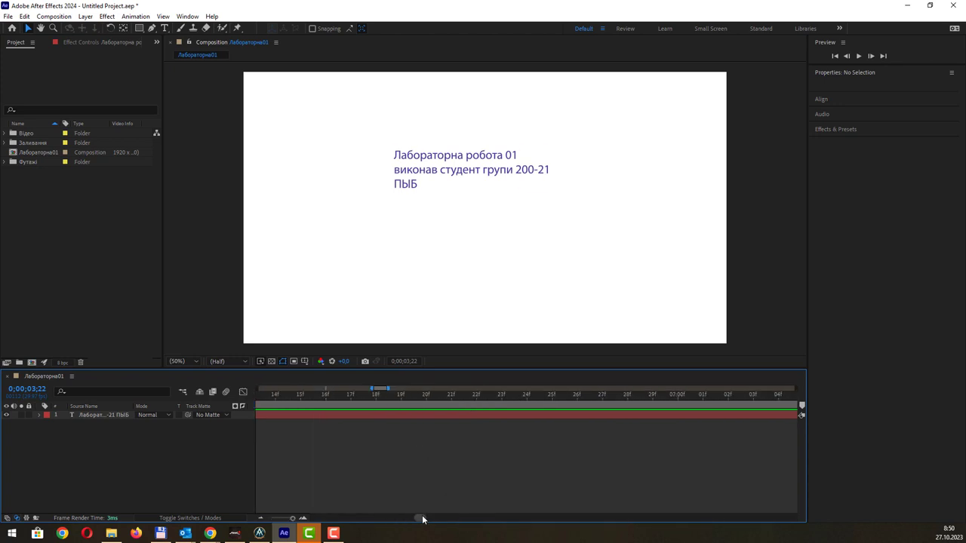
mouse_move(421, 520)
mouse_down()
mouse_move(344, 508)
mouse_move(767, 495)
mouse_move(304, 484)
mouse_up()
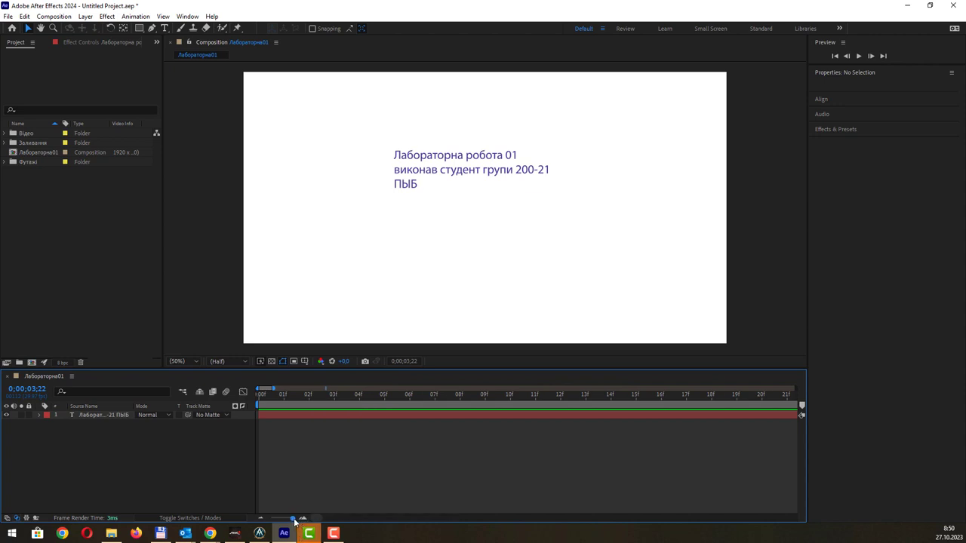
drag(293, 519, 273, 523)
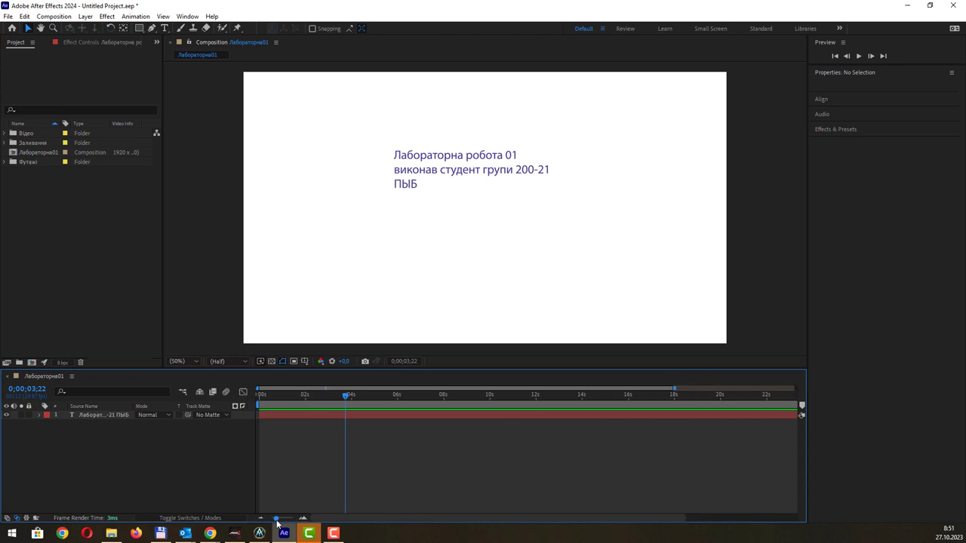
drag(273, 523, 284, 523)
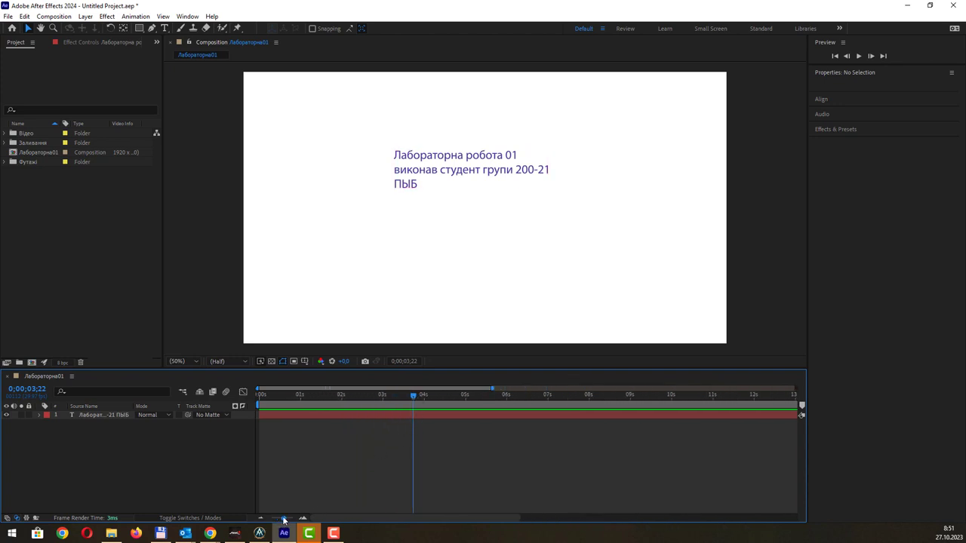
drag(284, 520, 289, 520)
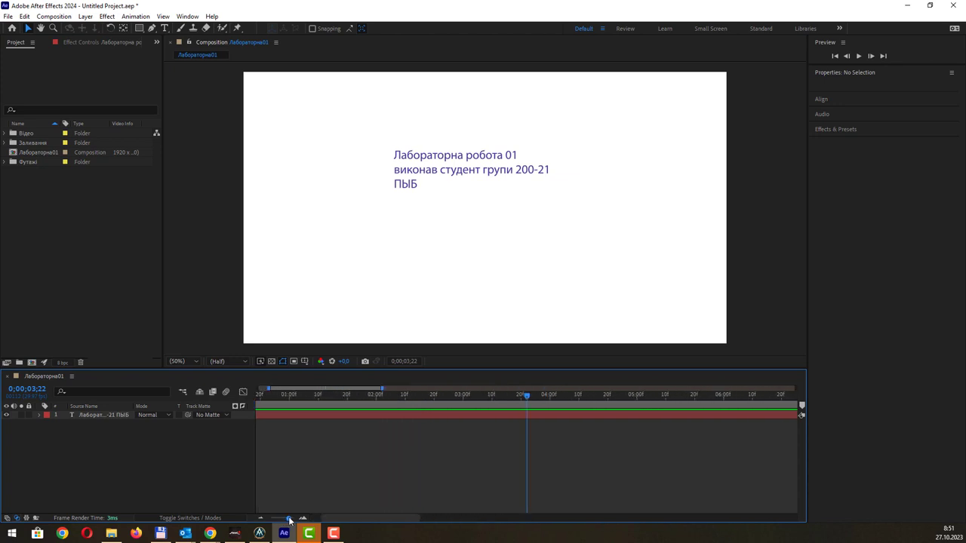
drag(289, 520, 295, 520)
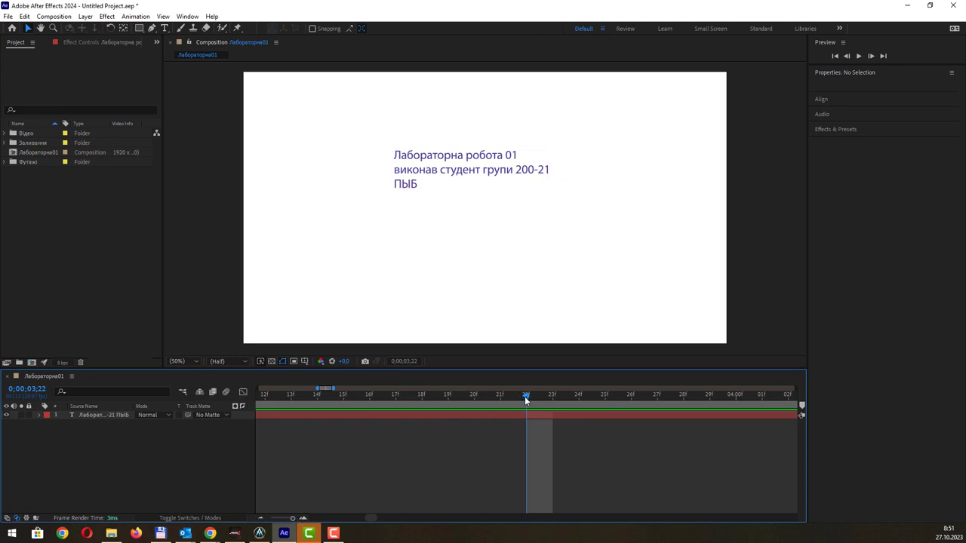
mouse_move(514, 400)
mouse_down()
mouse_move(323, 406)
mouse_move(428, 408)
mouse_up()
drag(292, 518, 243, 522)
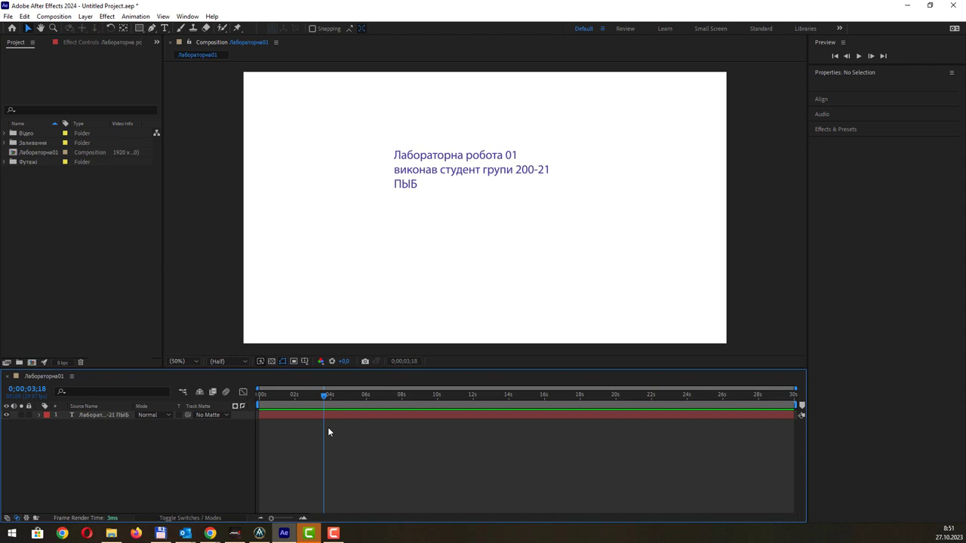
mouse_move(322, 397)
mouse_down()
mouse_move(758, 400)
mouse_move(258, 389)
mouse_up()
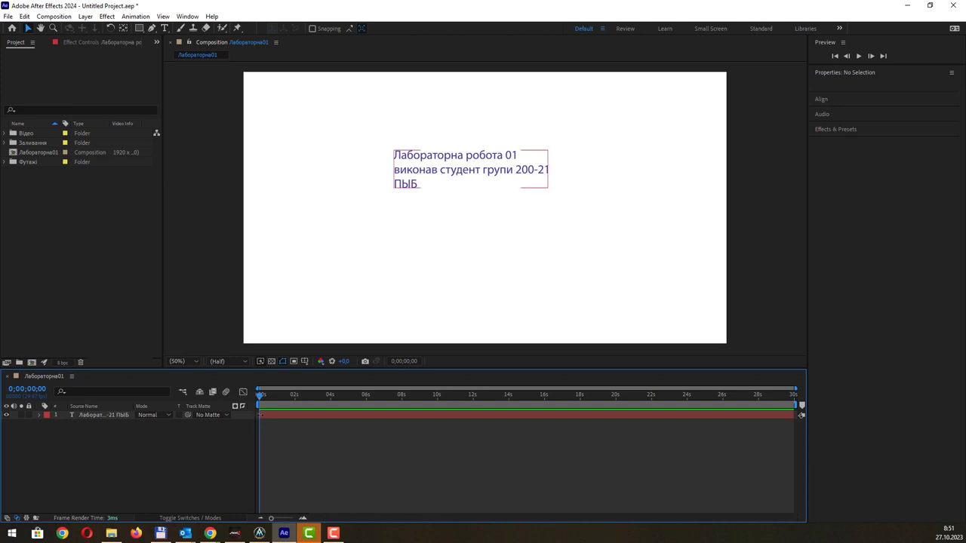
- Trim the title layer to show from roughly 4 to 10 seconds and preview the timing
drag(259, 418, 396, 415)
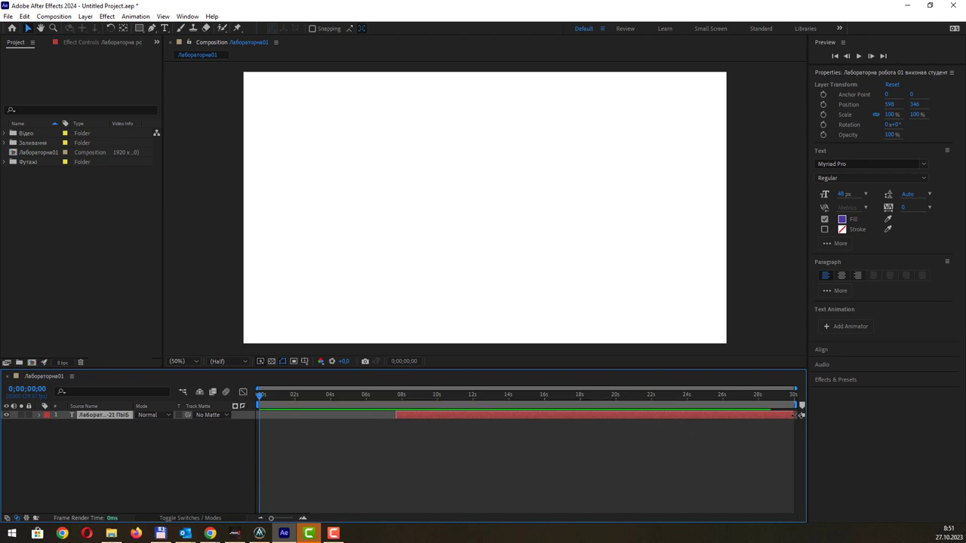
drag(800, 415, 514, 415)
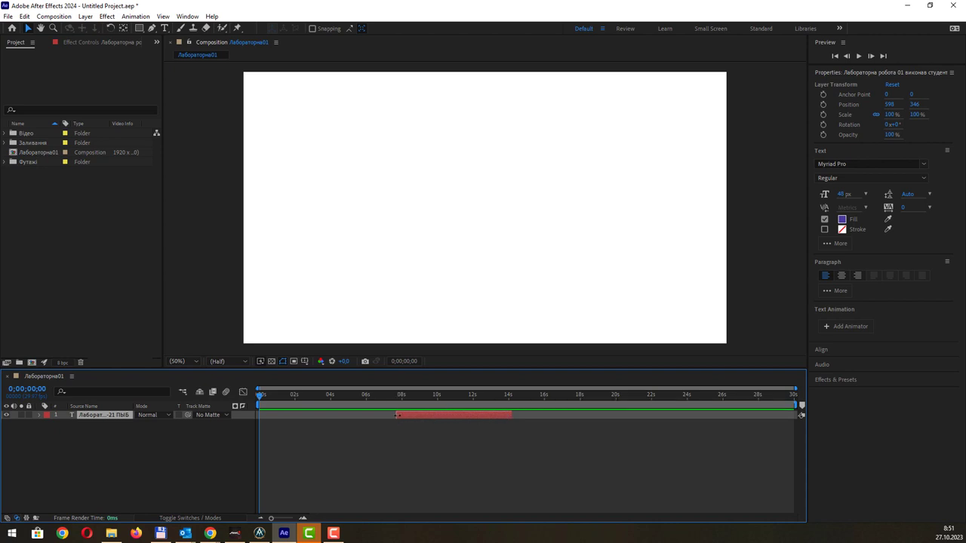
drag(398, 415, 404, 414)
mouse_move(434, 415)
mouse_down()
mouse_move(336, 415)
mouse_move(369, 410)
mouse_up()
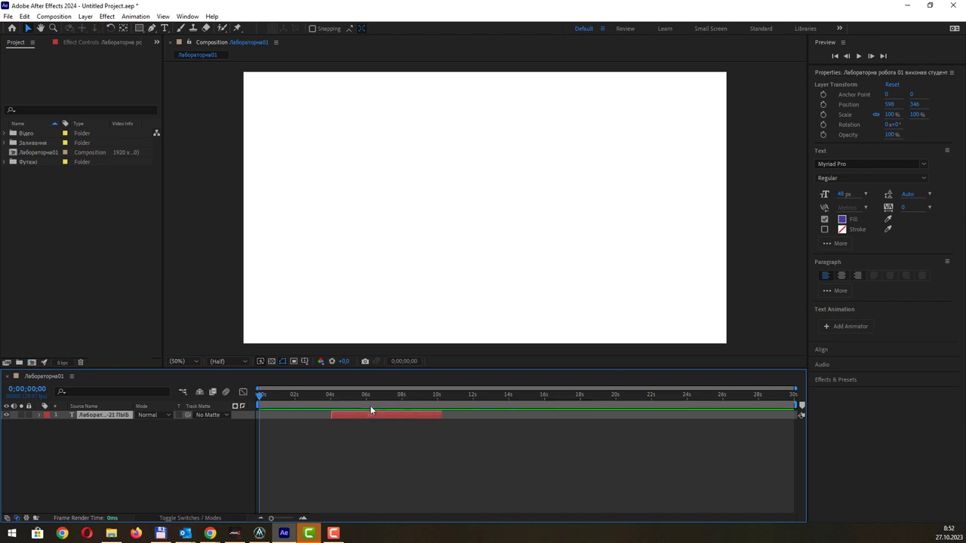
key(space)
key(space)
drag(497, 395, 330, 397)
drag(329, 393, 339, 394)
- At 0;00;05;13, enter and leave the title text, then open the Window menu's panel list
click(356, 395)
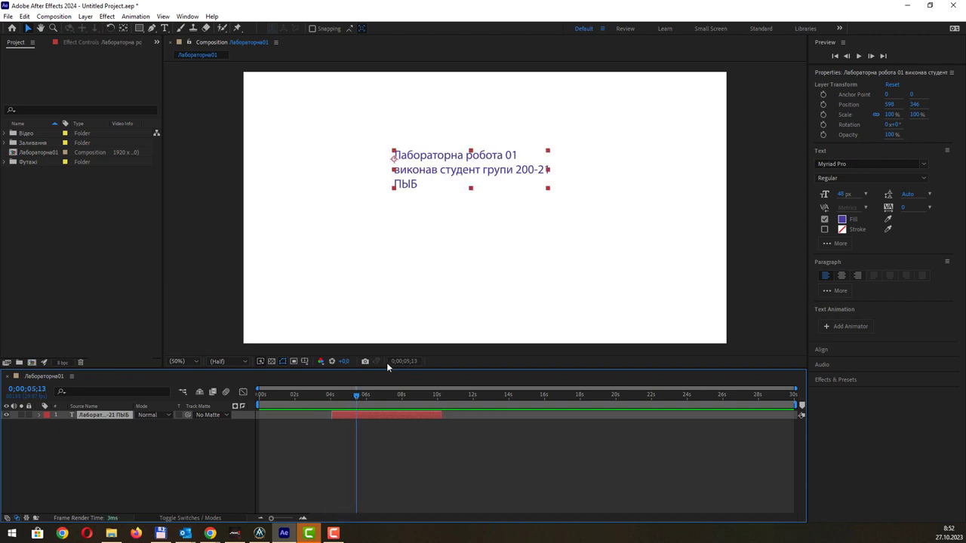
click(421, 159)
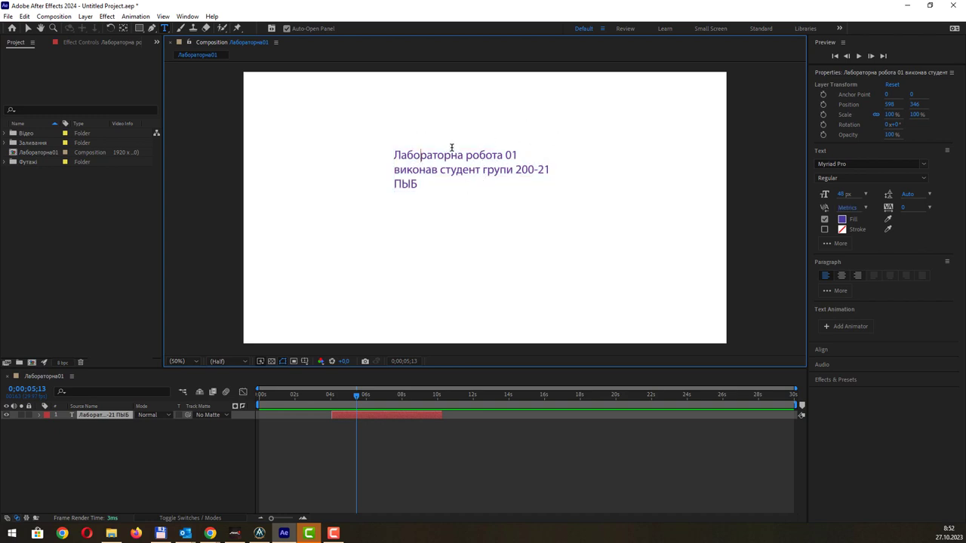
click(28, 30)
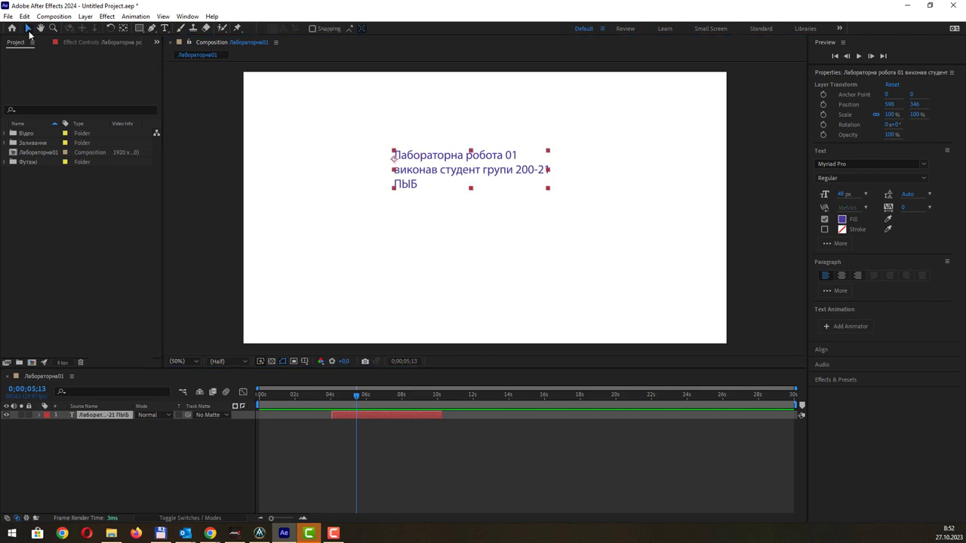
click(188, 17)
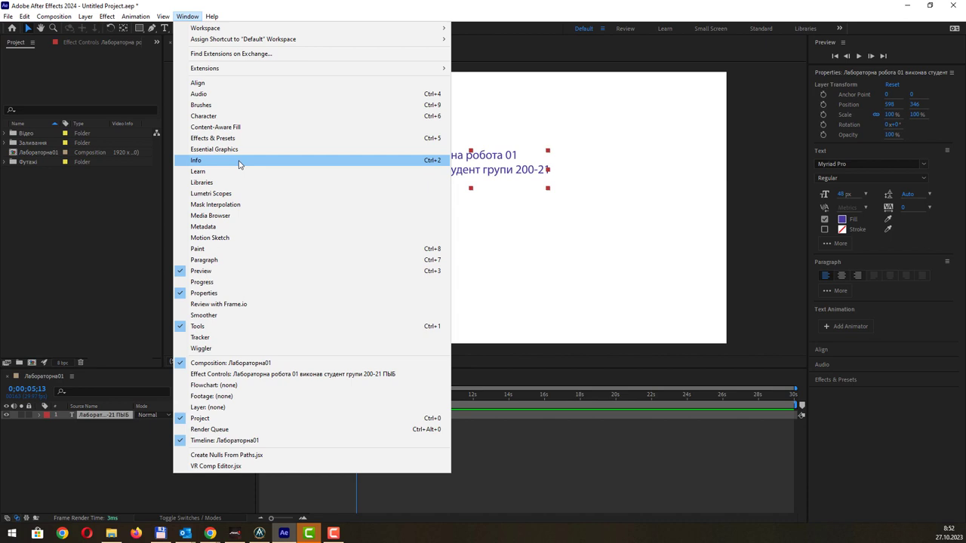
- Show the Paragraph panel, dock it on the right, and expand More text properties
click(237, 264)
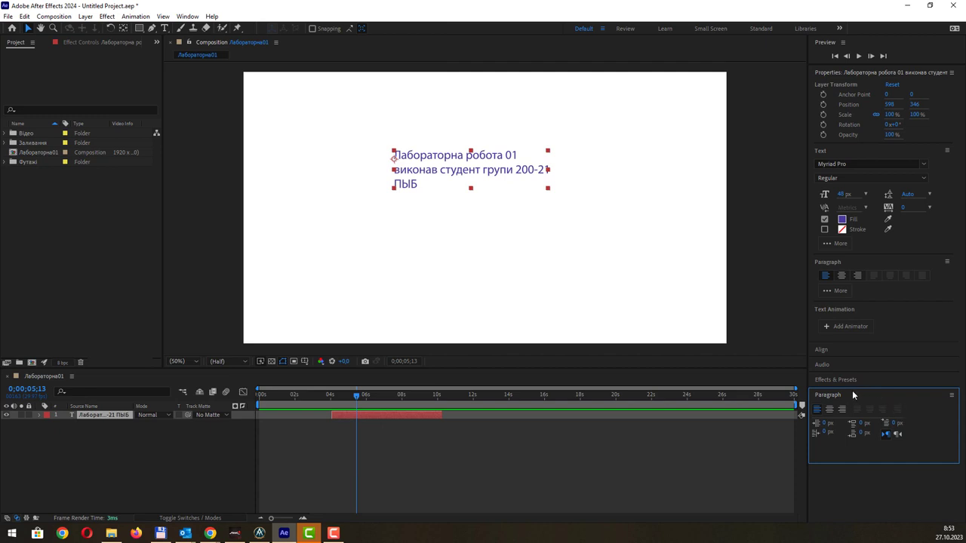
drag(853, 389, 885, 337)
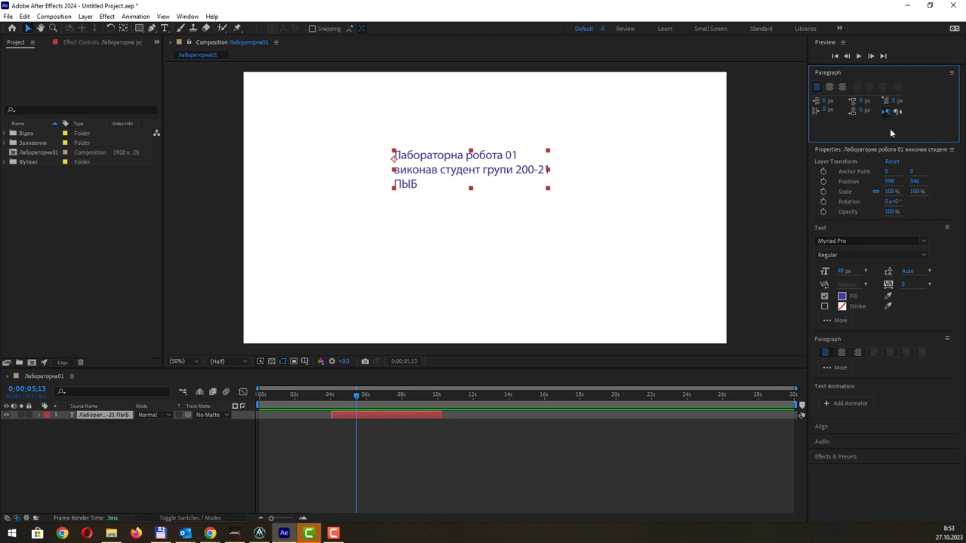
click(952, 73)
mouse_move(907, 69)
mouse_down()
mouse_move(678, 141)
mouse_move(873, 233)
mouse_move(855, 256)
mouse_up()
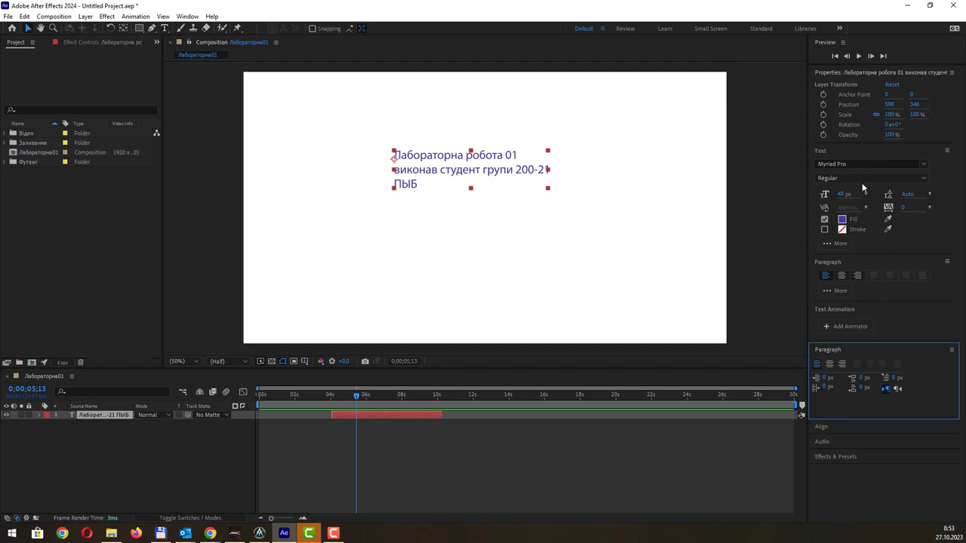
click(876, 151)
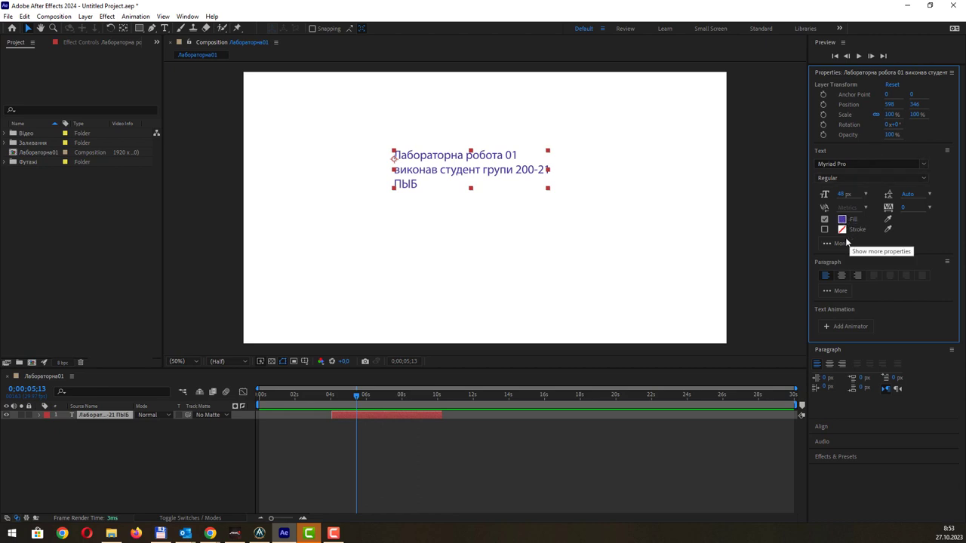
click(844, 243)
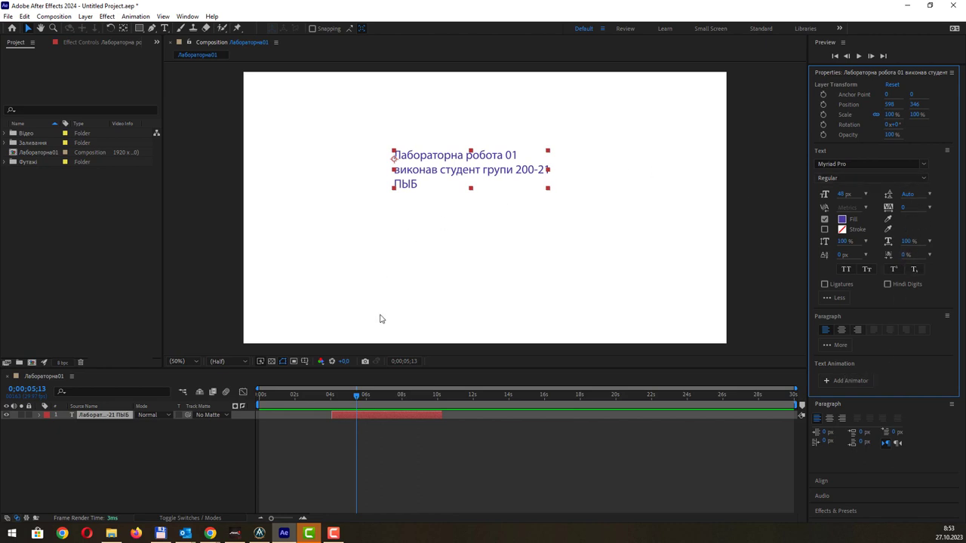
- At about 4 seconds, start a new solid layer named Заливання01
mouse_move(355, 394)
mouse_down()
mouse_move(331, 392)
mouse_move(390, 394)
mouse_move(332, 394)
mouse_up()
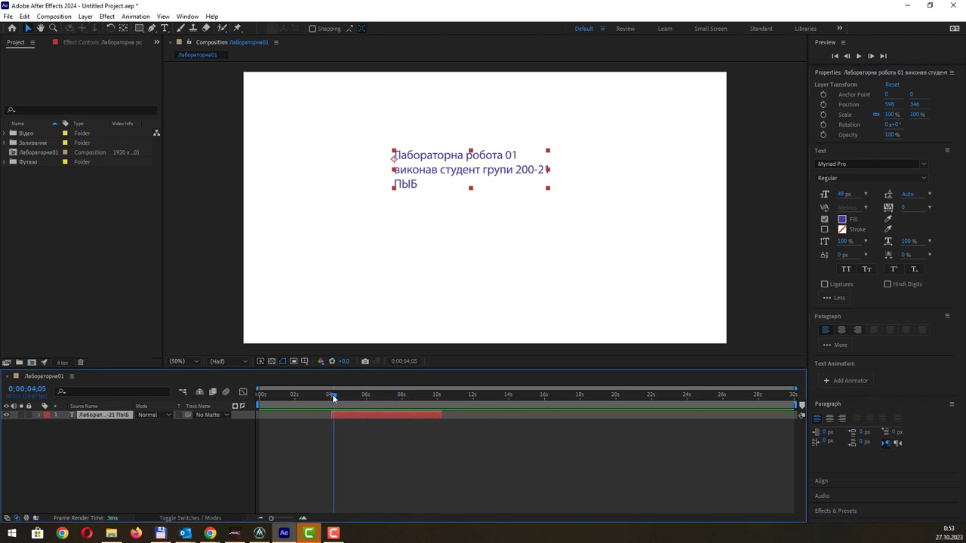
right_click(151, 452)
mouse_move(251, 336)
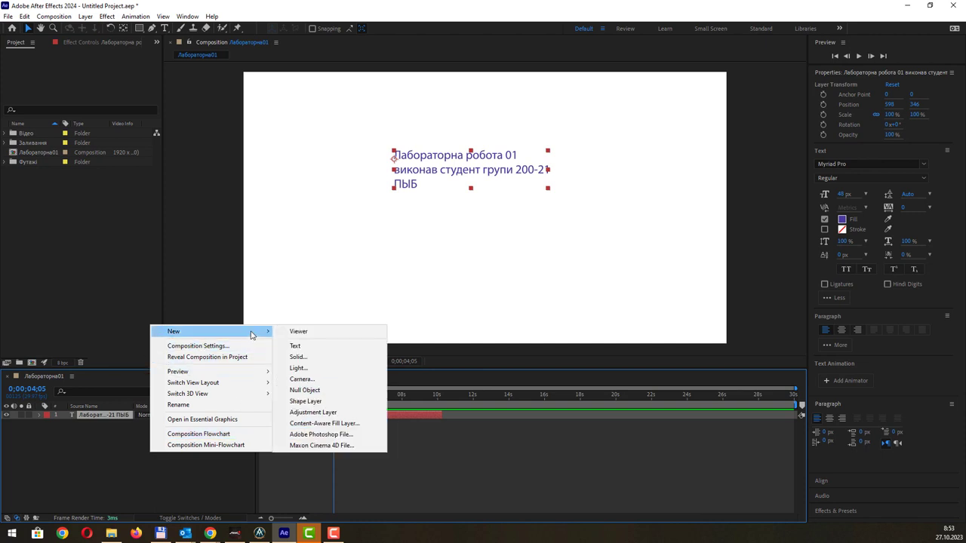
click(356, 362)
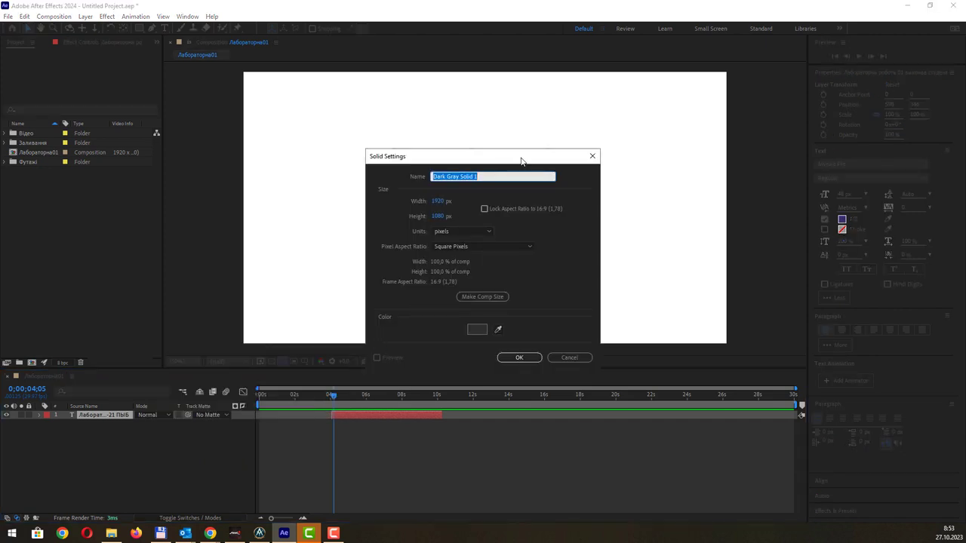
drag(456, 158, 439, 157)
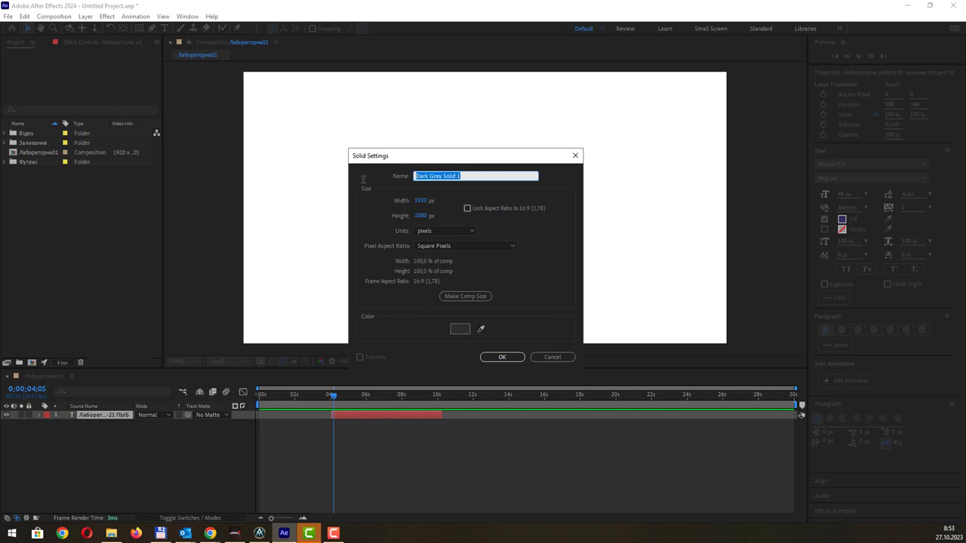
text(Заливанн)
text(я)
text(01)
- Keep pixels and square pixels, set the solid colour to black, and create it
click(453, 231)
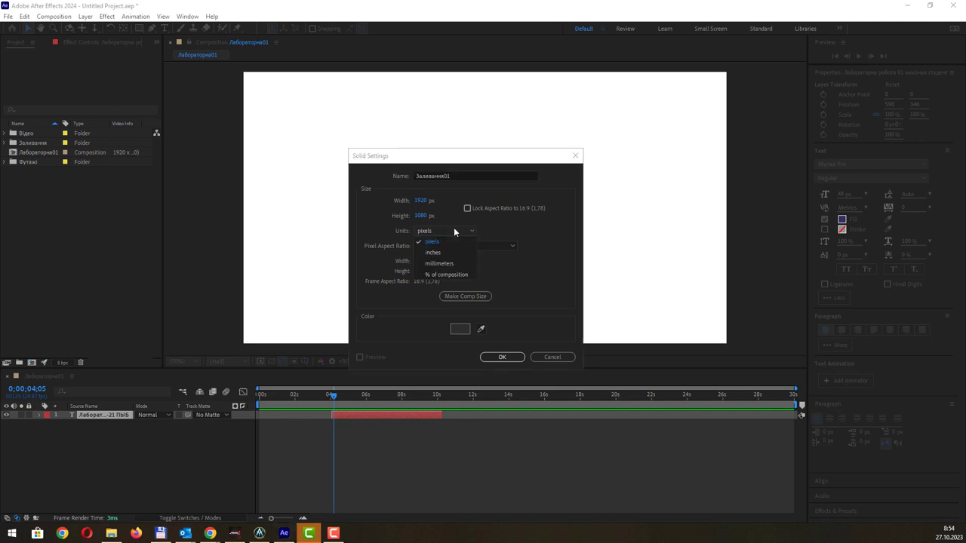
click(453, 230)
click(460, 243)
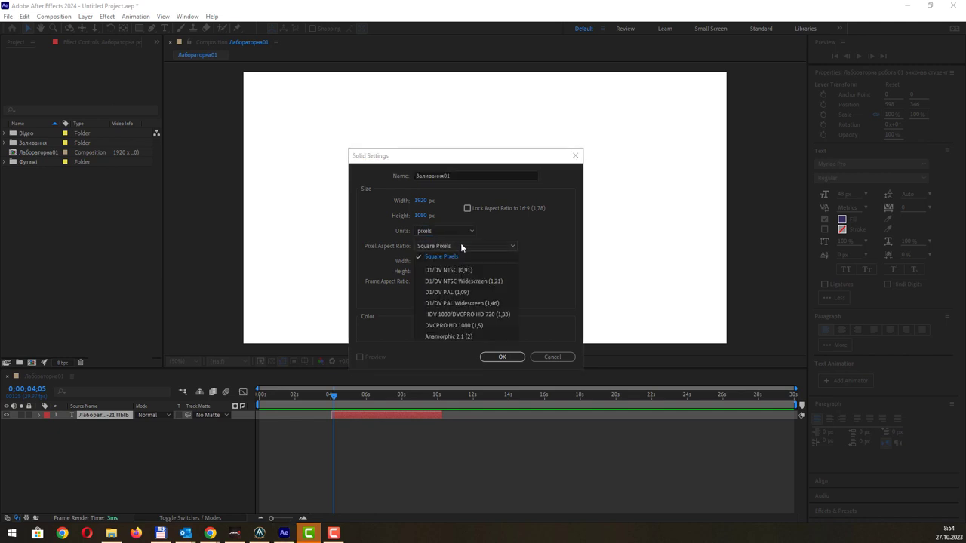
click(460, 243)
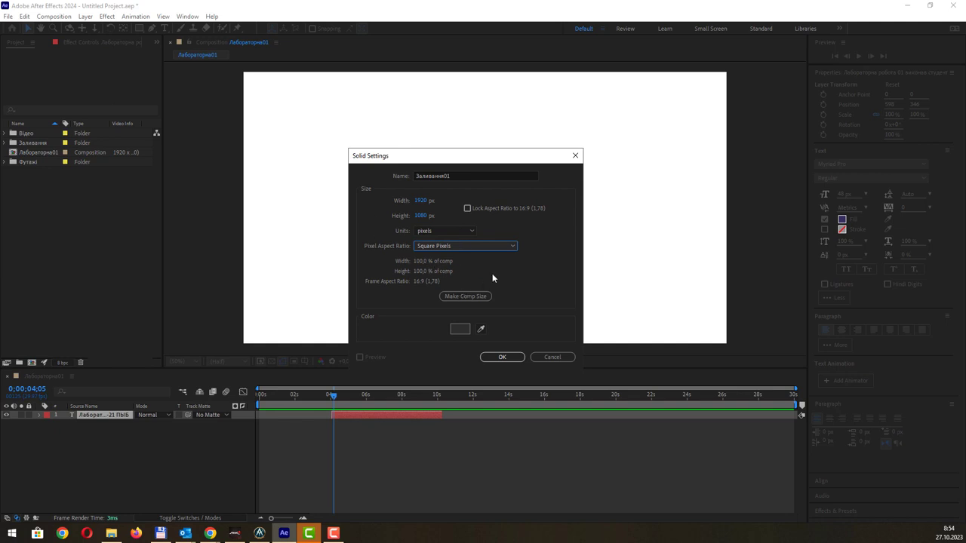
click(464, 330)
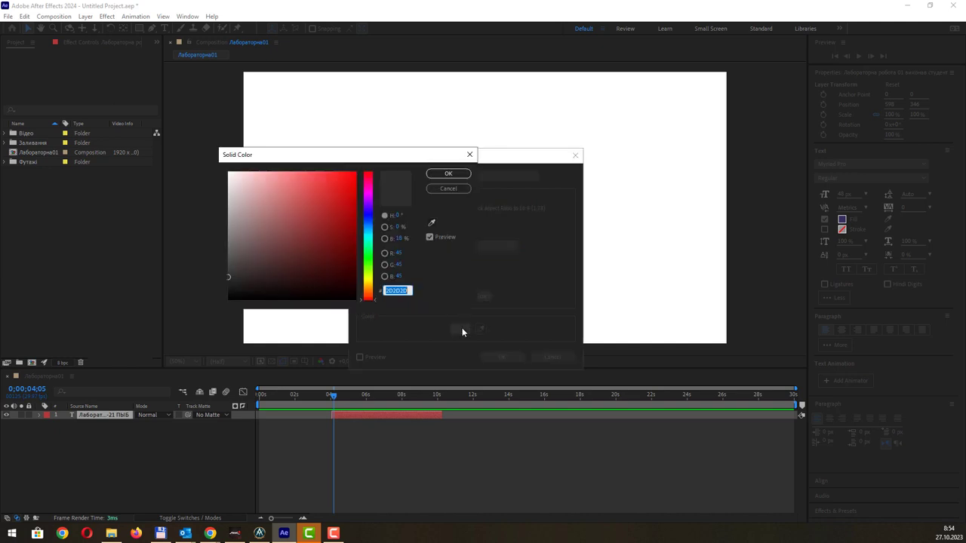
click(462, 173)
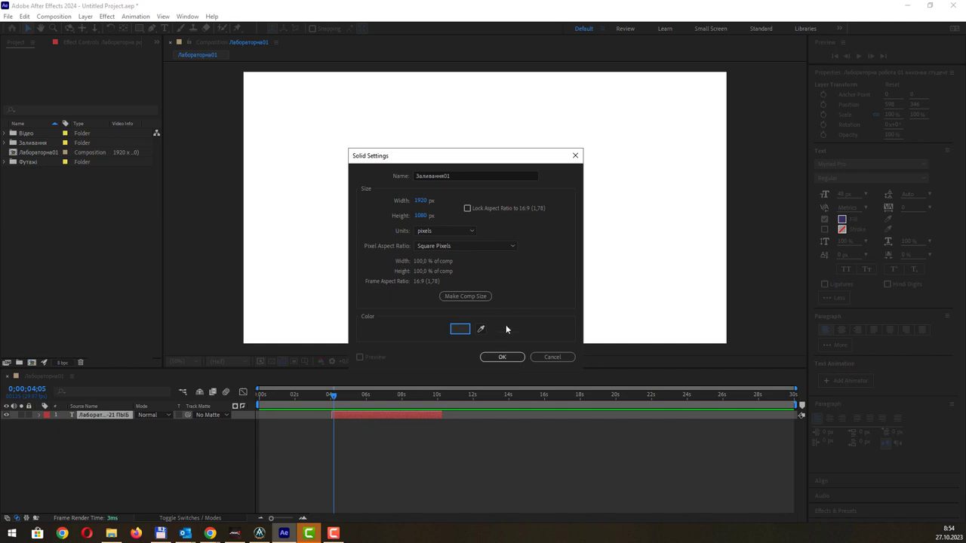
click(460, 329)
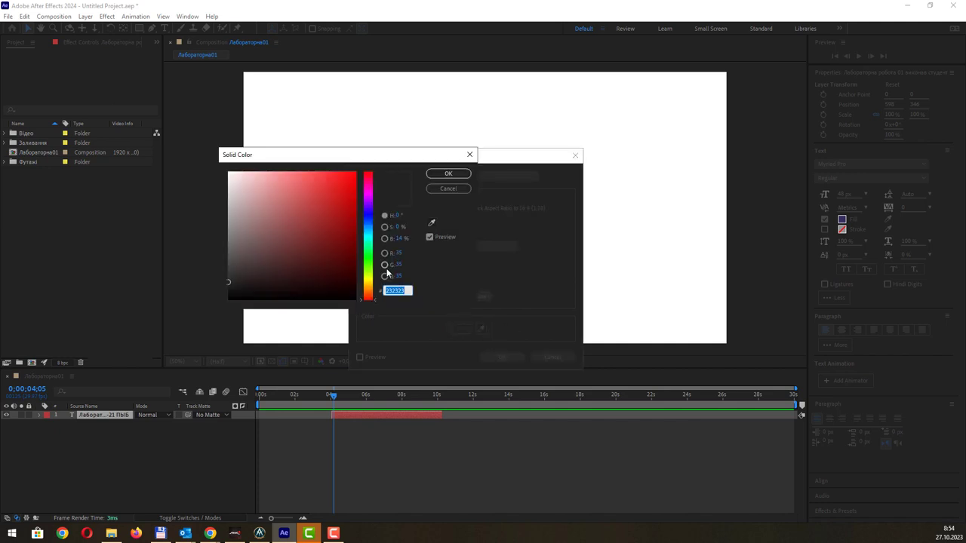
click(450, 174)
click(501, 355)
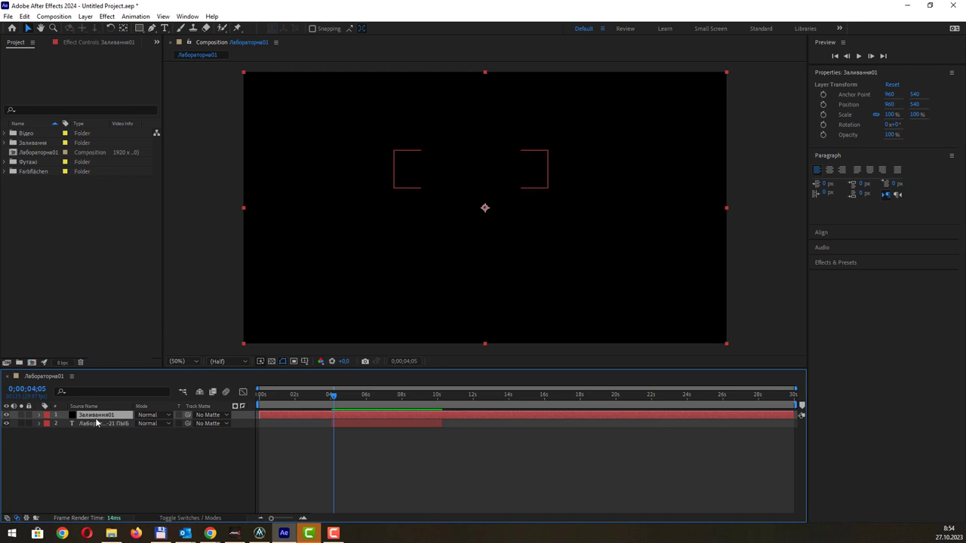
- Move the title layer above Заливання01 and shift the title slightly down and left
key(Return)
key(Tab)
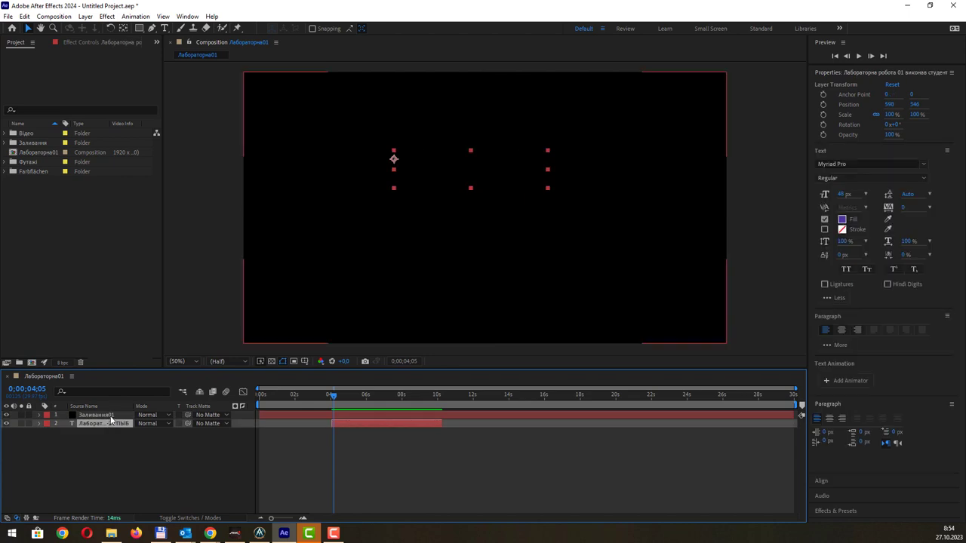
click(111, 416)
click(104, 422)
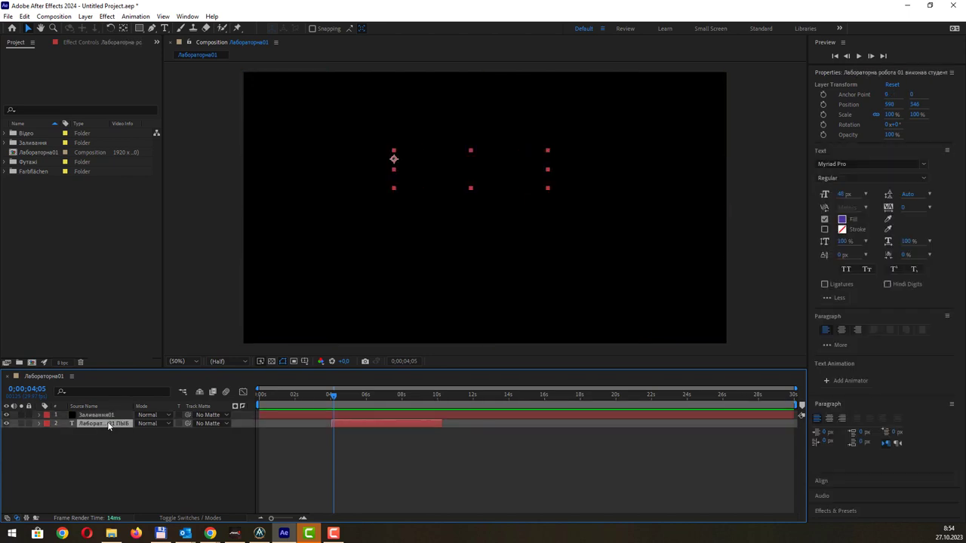
drag(108, 422, 107, 412)
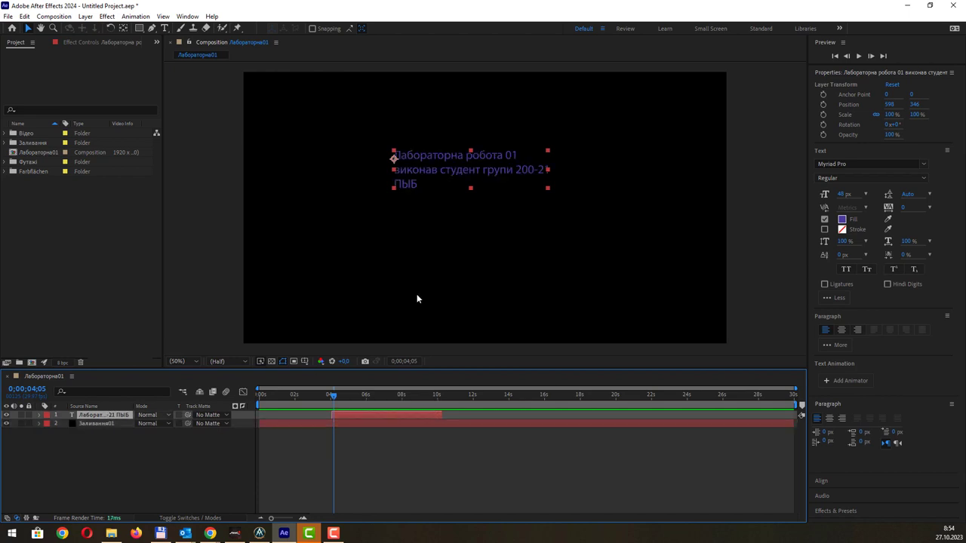
drag(469, 165, 465, 180)
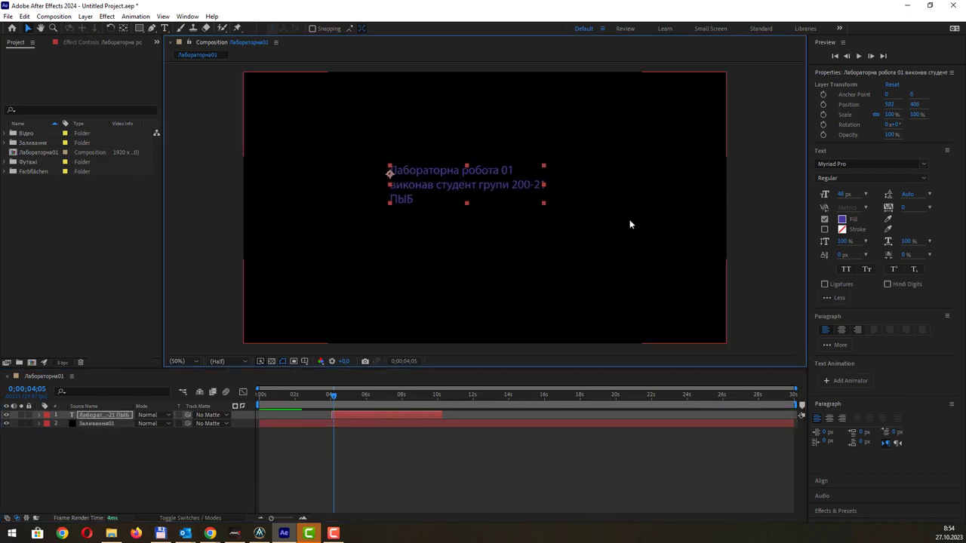
click(743, 177)
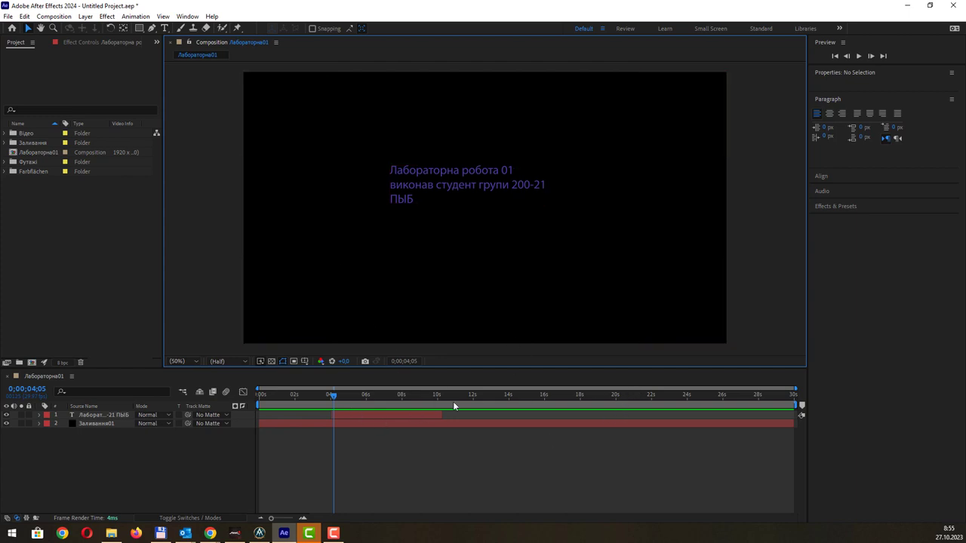
- Scrub the timeline to the end and back to about 8 seconds, selecting Заливання01
mouse_move(331, 397)
mouse_down()
mouse_move(790, 400)
mouse_move(606, 395)
mouse_move(704, 398)
mouse_move(487, 404)
mouse_up()
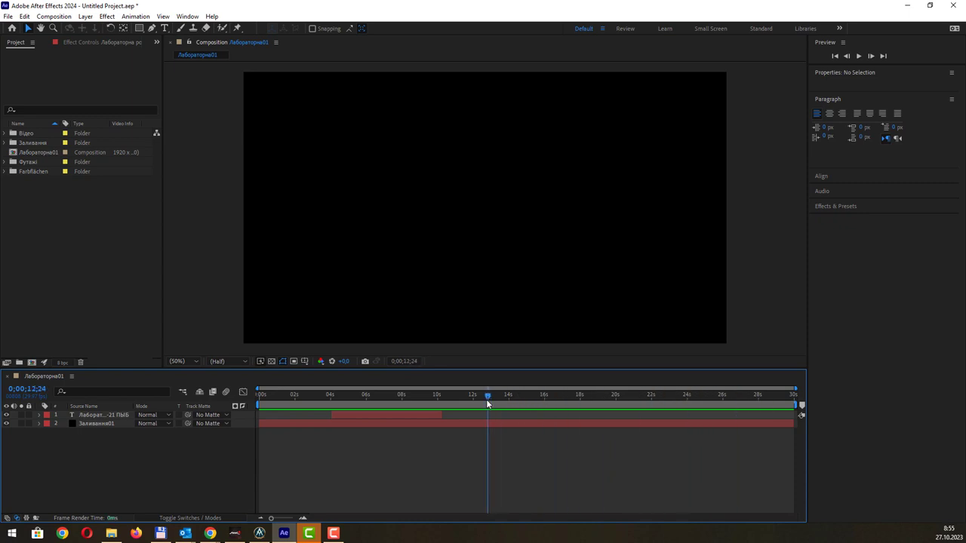
drag(487, 397, 417, 400)
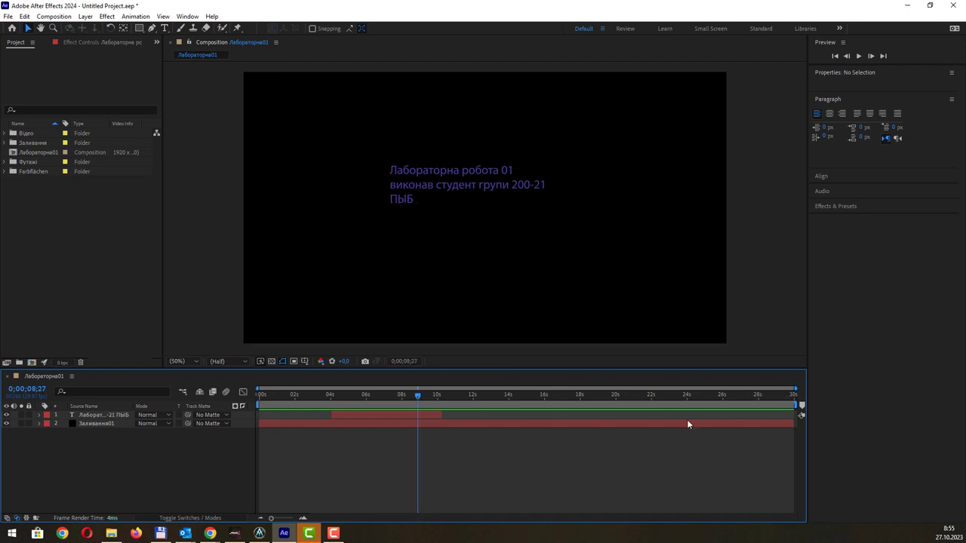
click(100, 420)
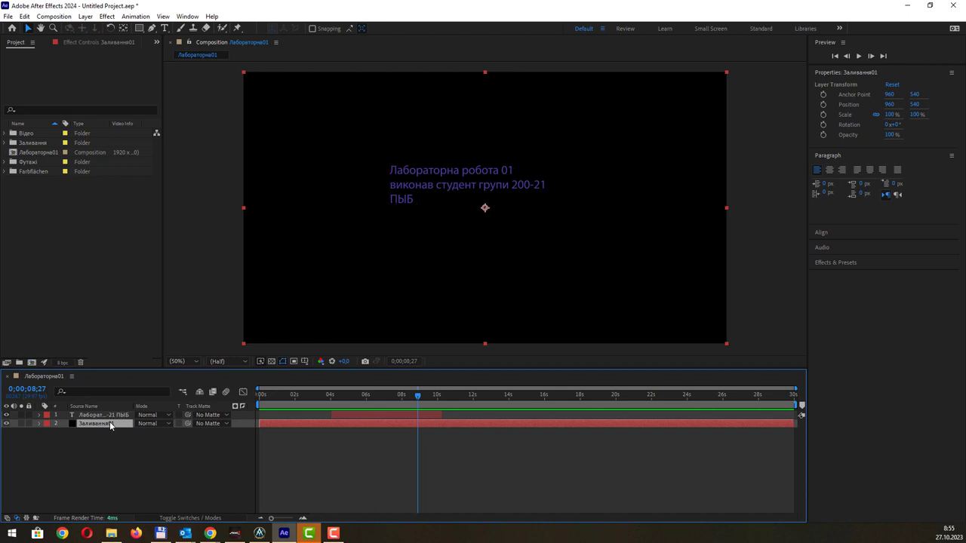
- Set the Лабораторна01 composition duration to 0;00;20;00
click(37, 153)
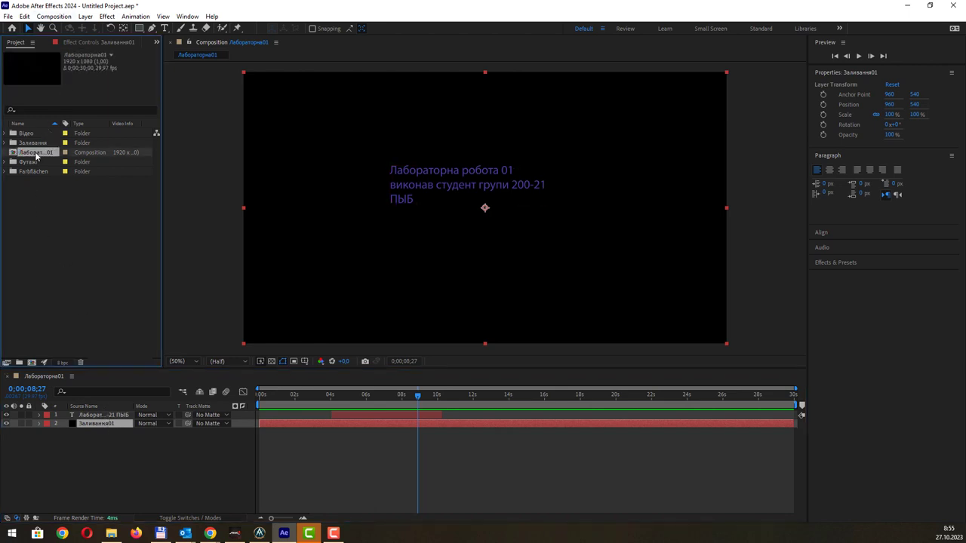
right_click(36, 156)
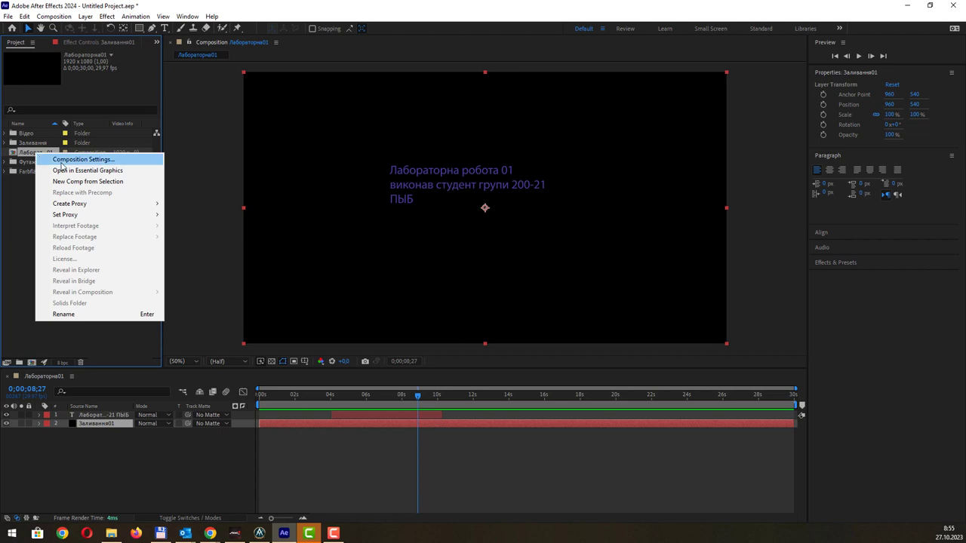
click(75, 160)
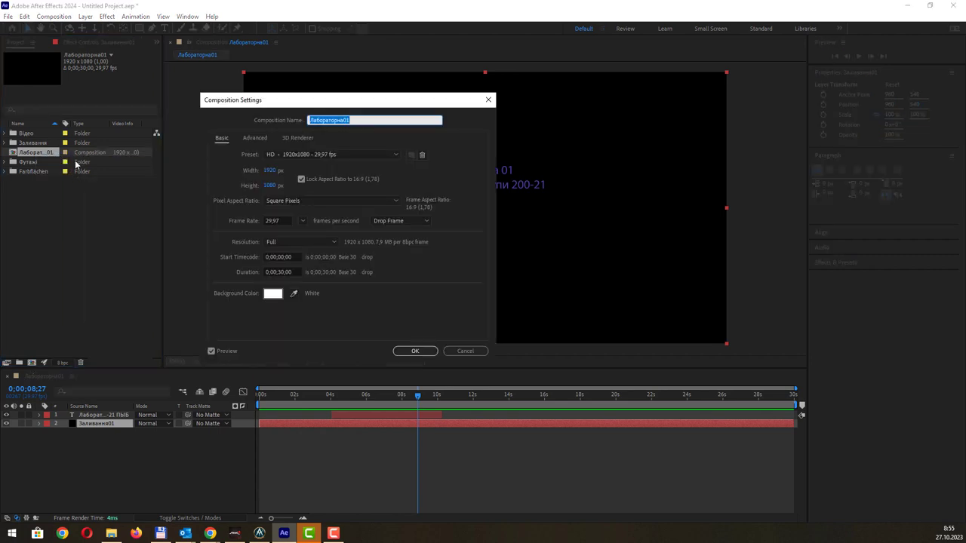
drag(291, 100, 266, 101)
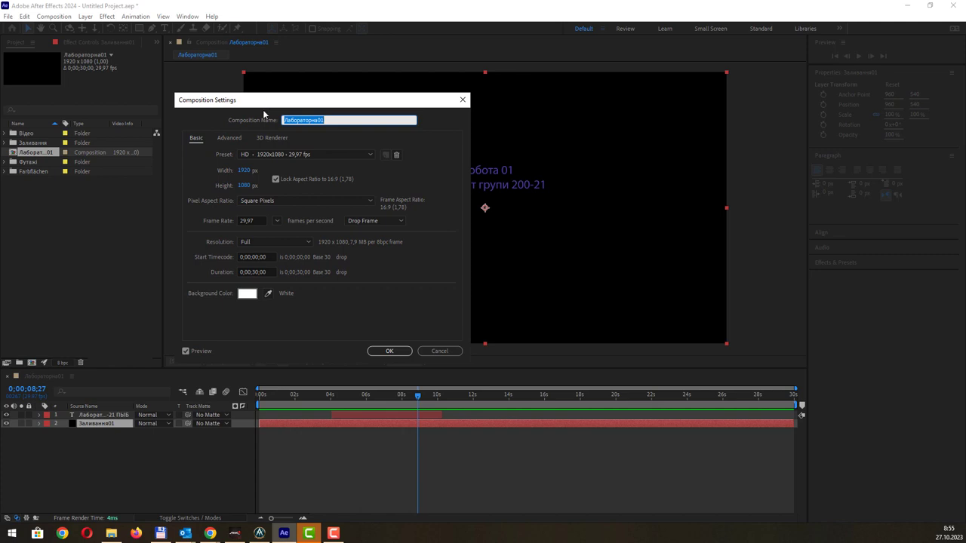
click(252, 271)
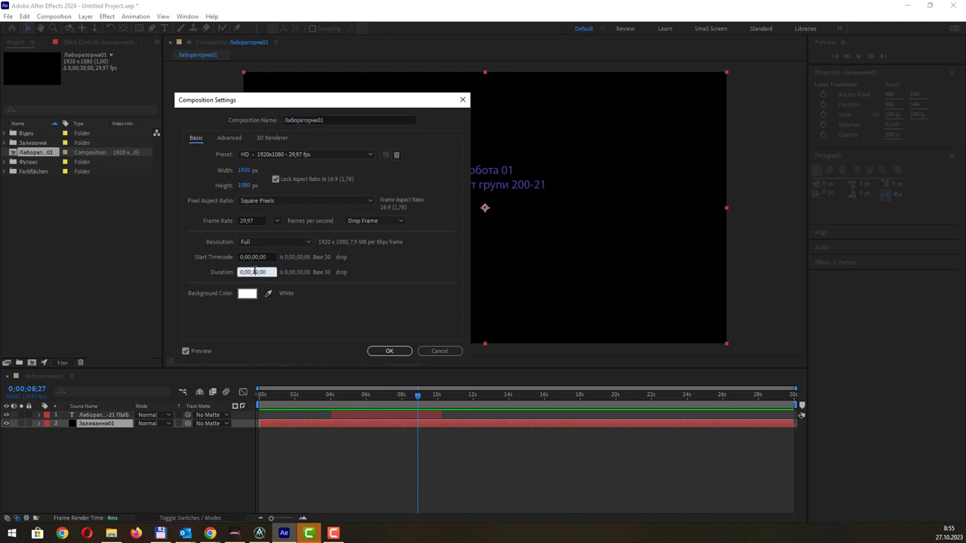
key(BackSpace)
text(2)
click(388, 351)
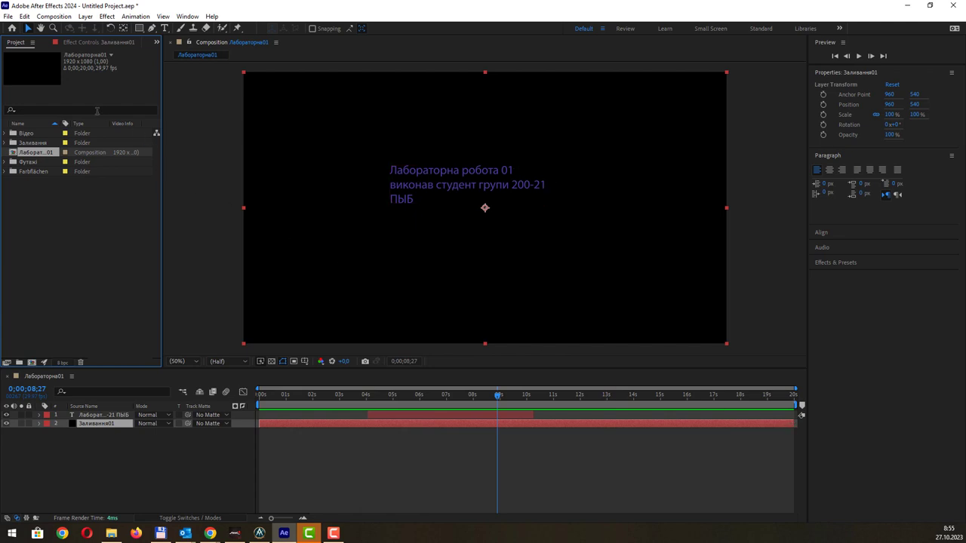
- Reopen Composition Settings twice to verify the 20-second duration, closing without changes
right_click(46, 152)
click(73, 157)
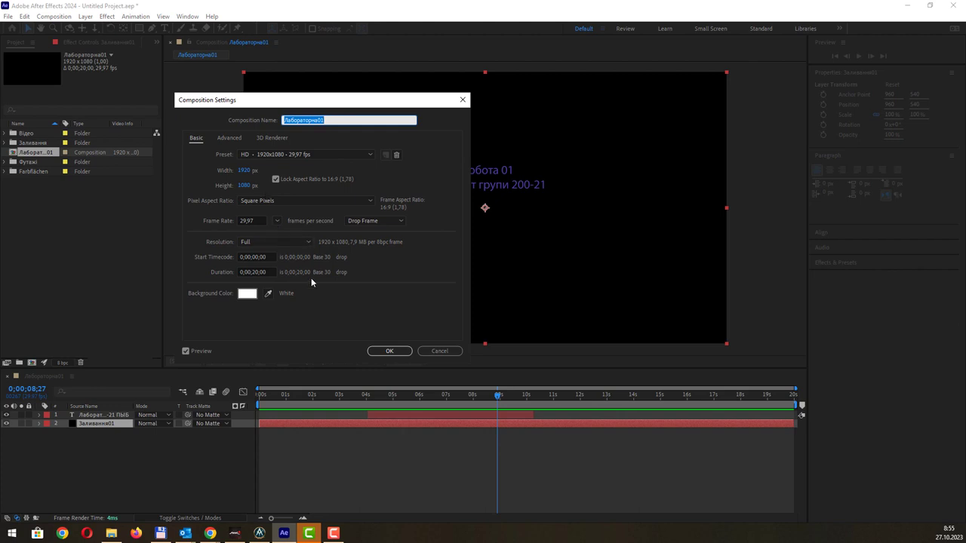
key(Return)
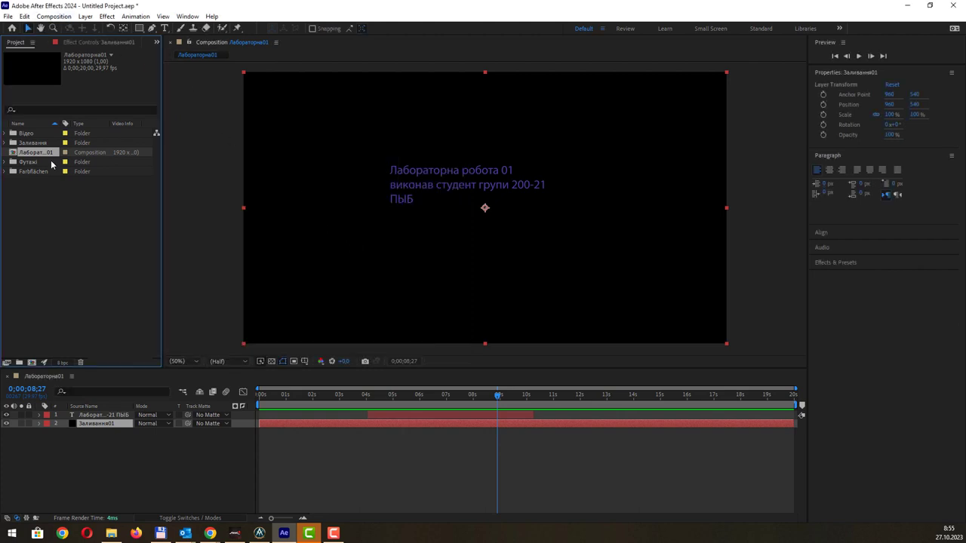
click(56, 21)
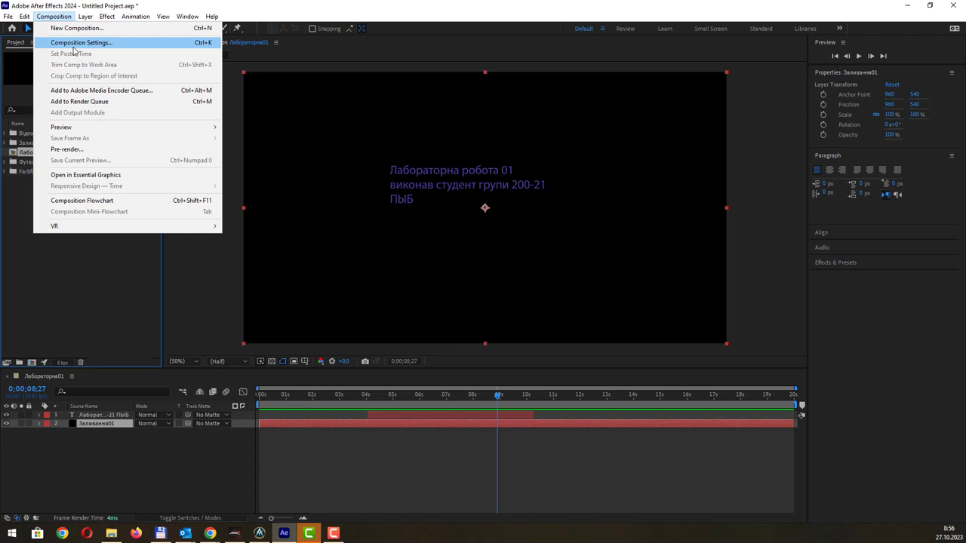
click(74, 44)
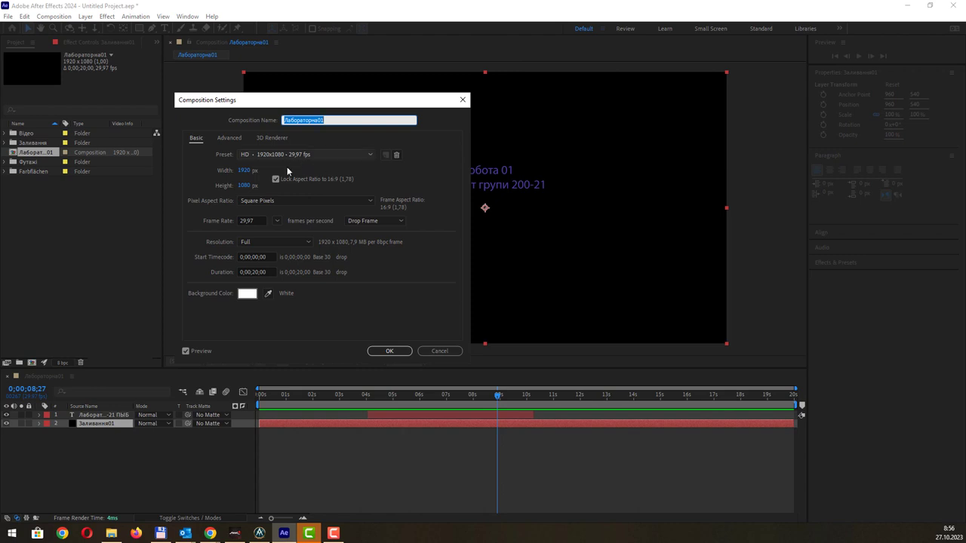
key(Return)
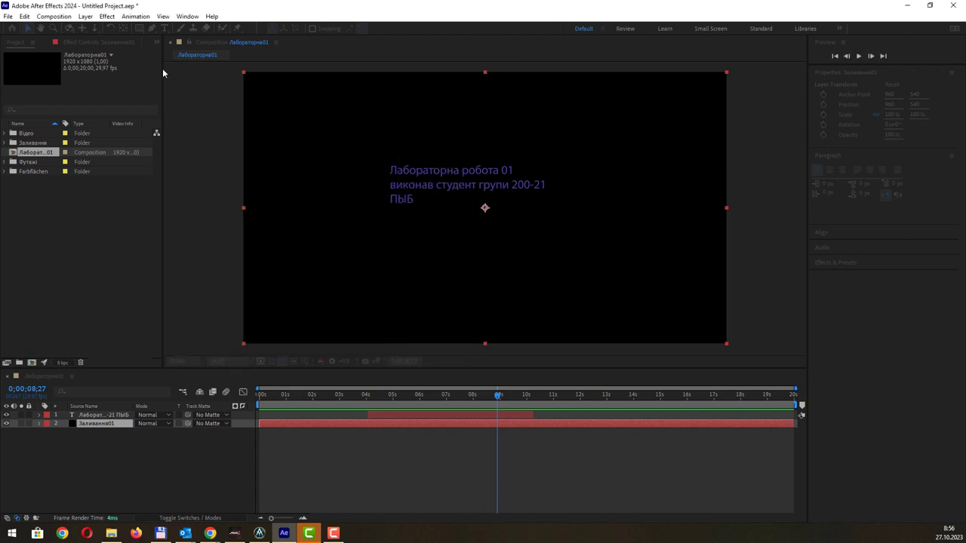
click(48, 17)
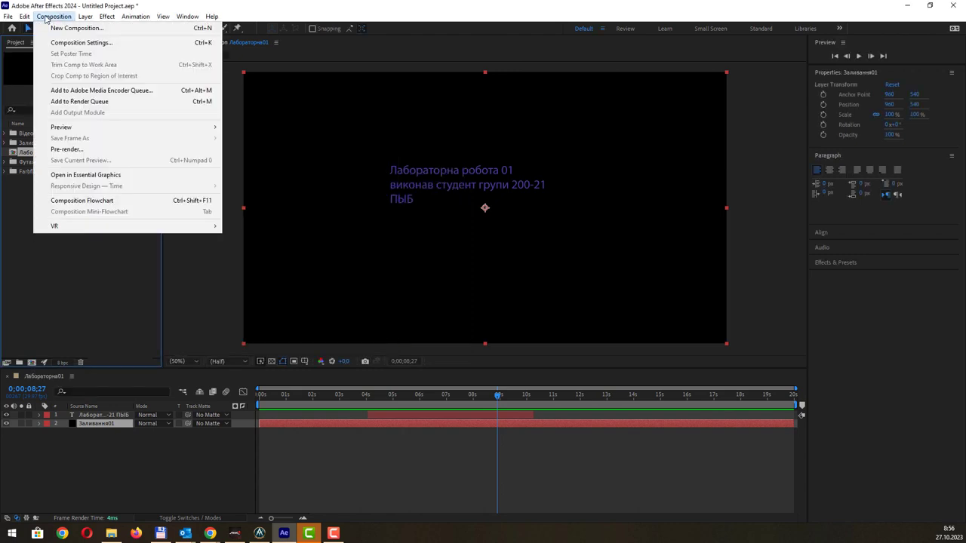
click(47, 17)
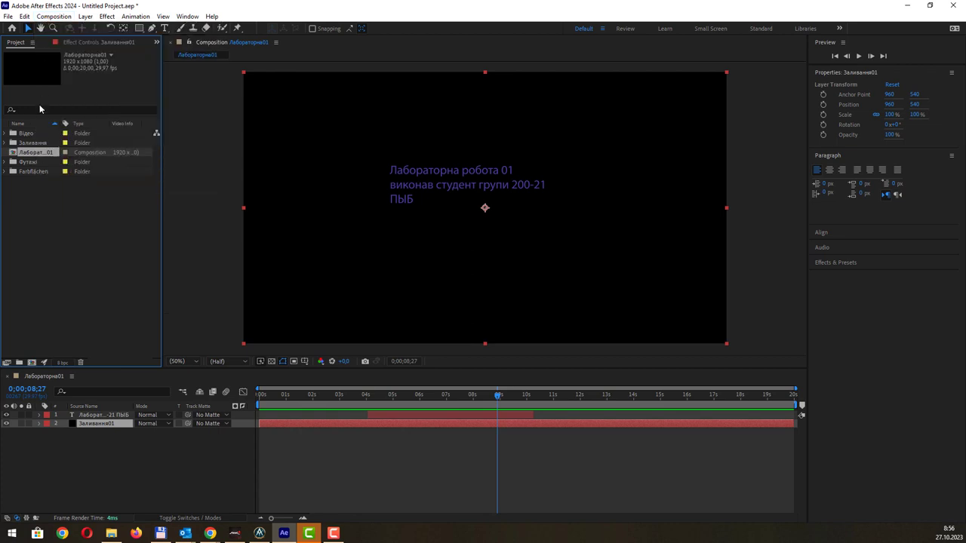
- Open Solid Settings for the Заливання01 solid via the Layer menu
click(97, 424)
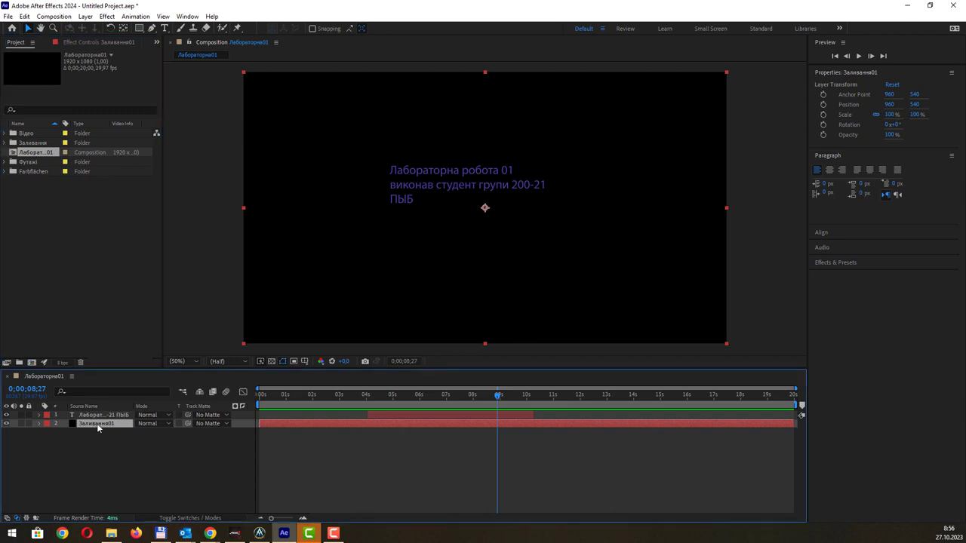
right_click(96, 424)
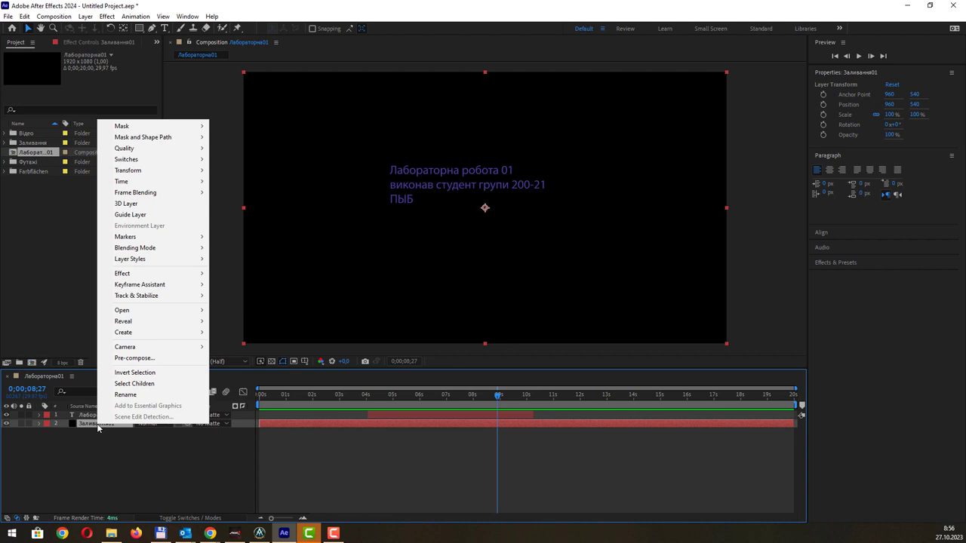
click(90, 423)
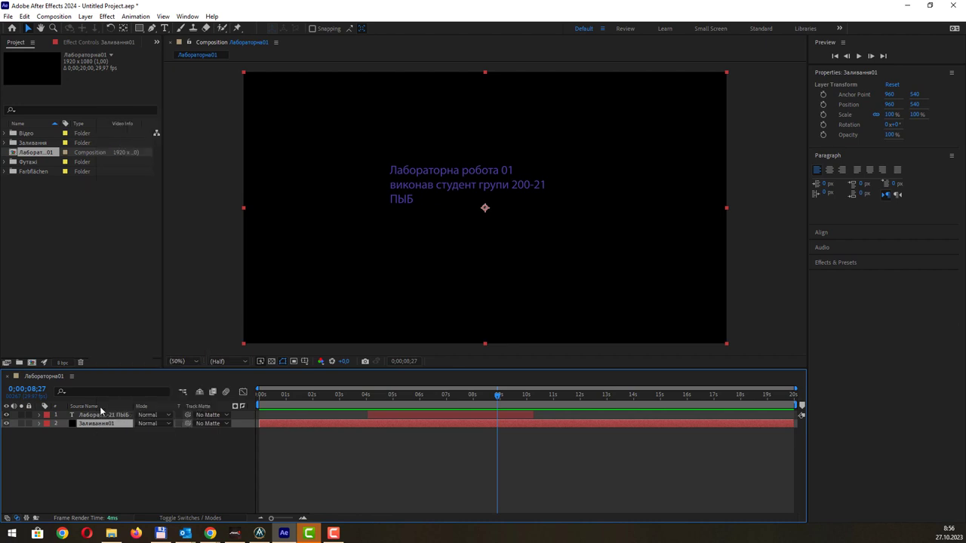
click(91, 18)
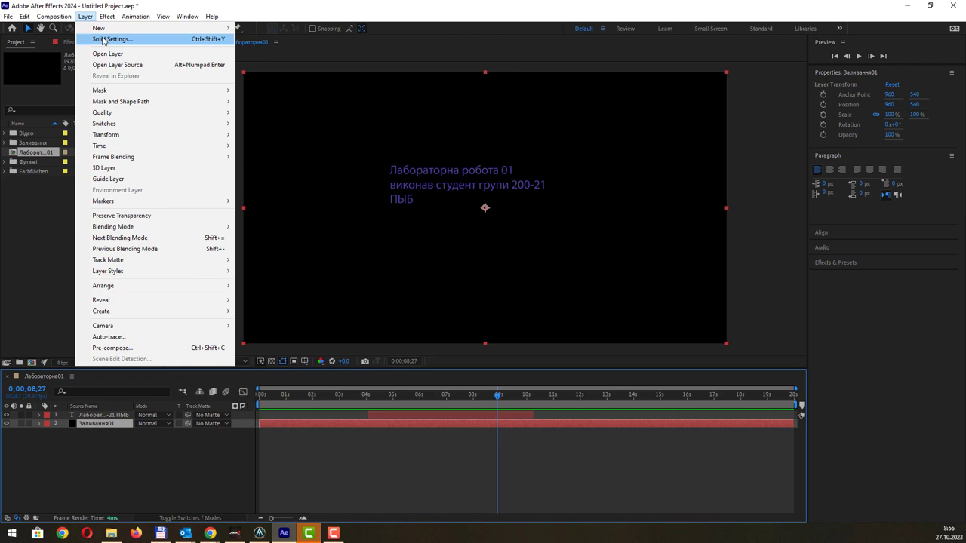
click(103, 39)
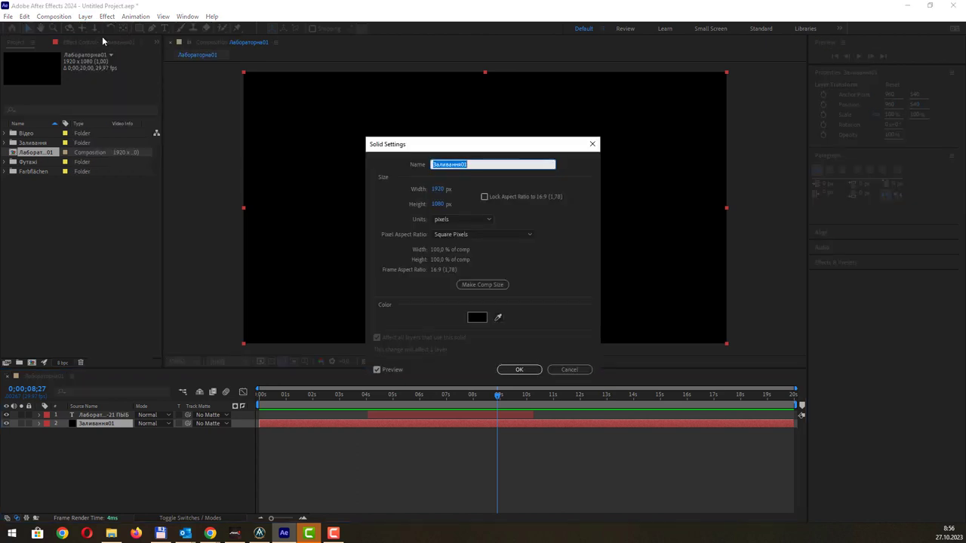
click(592, 144)
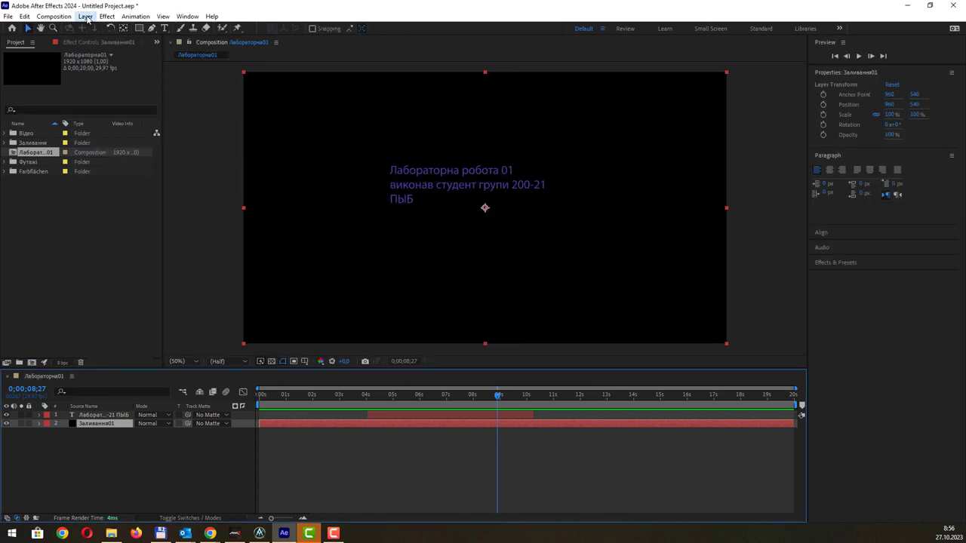
click(86, 17)
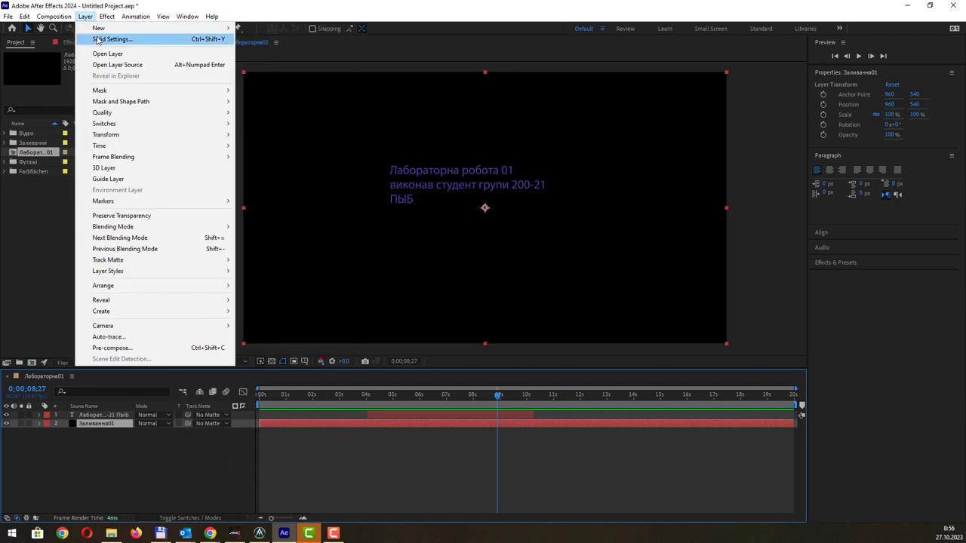
click(98, 40)
mouse_move(493, 148)
mouse_down()
mouse_move(435, 176)
mouse_move(335, 156)
mouse_up()
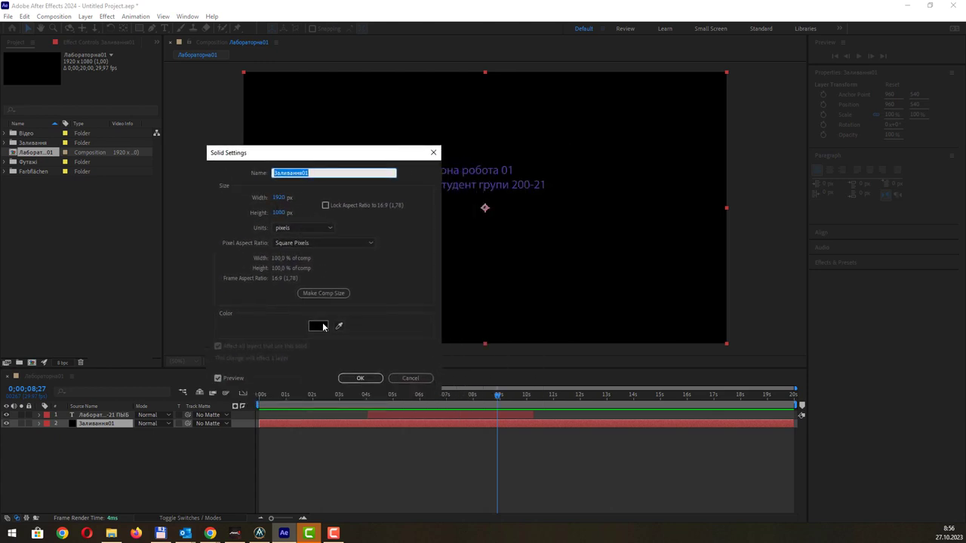
- Change the solid's colour to pale cyan and its height to 600 px
click(317, 325)
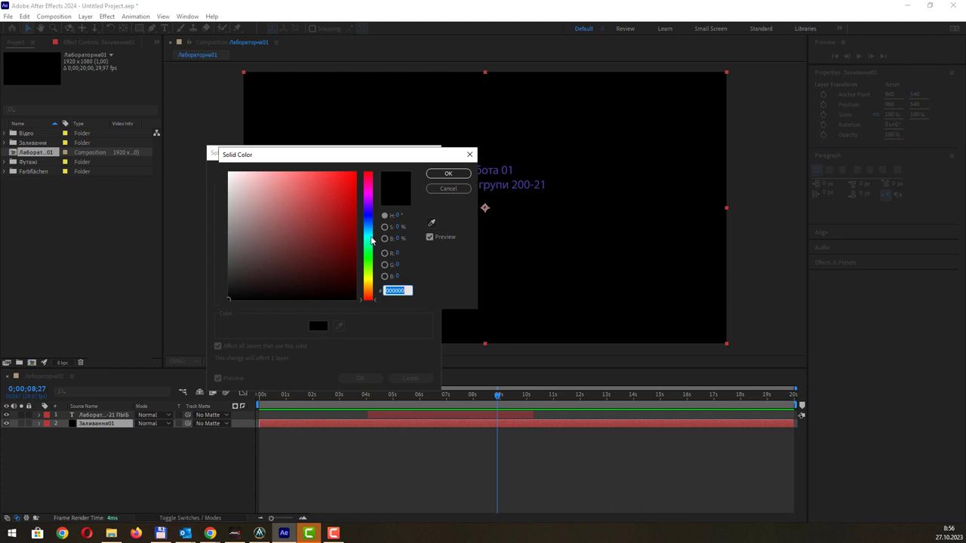
click(368, 236)
mouse_move(338, 219)
mouse_down()
mouse_move(278, 174)
mouse_move(243, 185)
mouse_up()
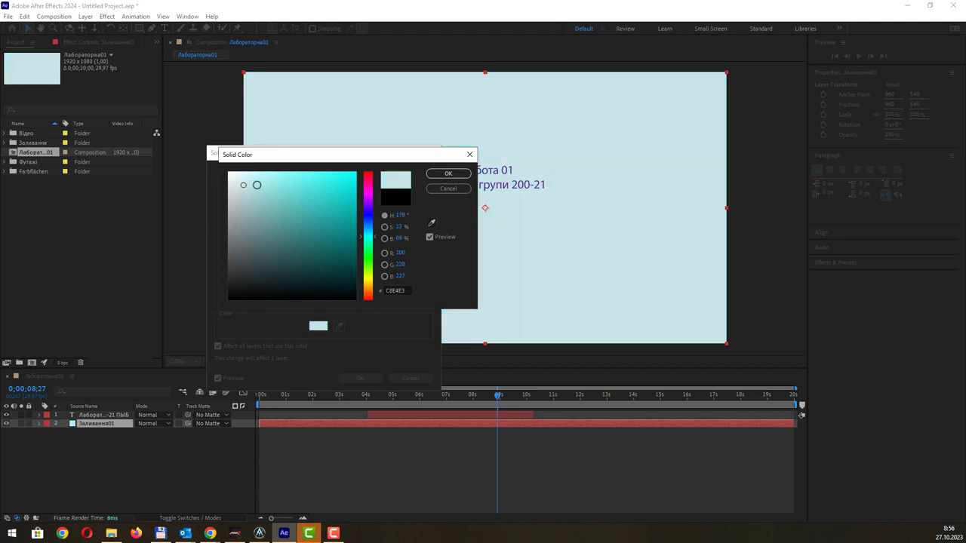
click(455, 176)
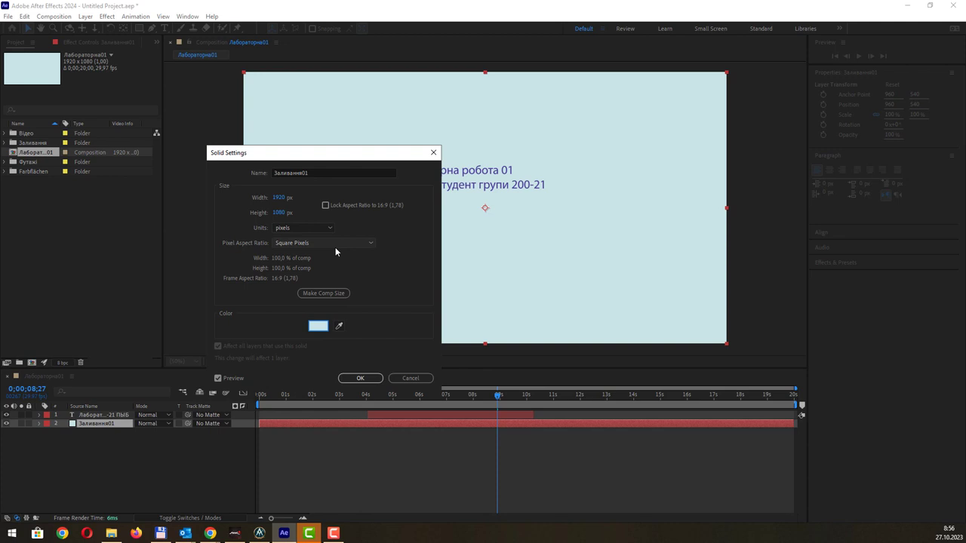
click(280, 214)
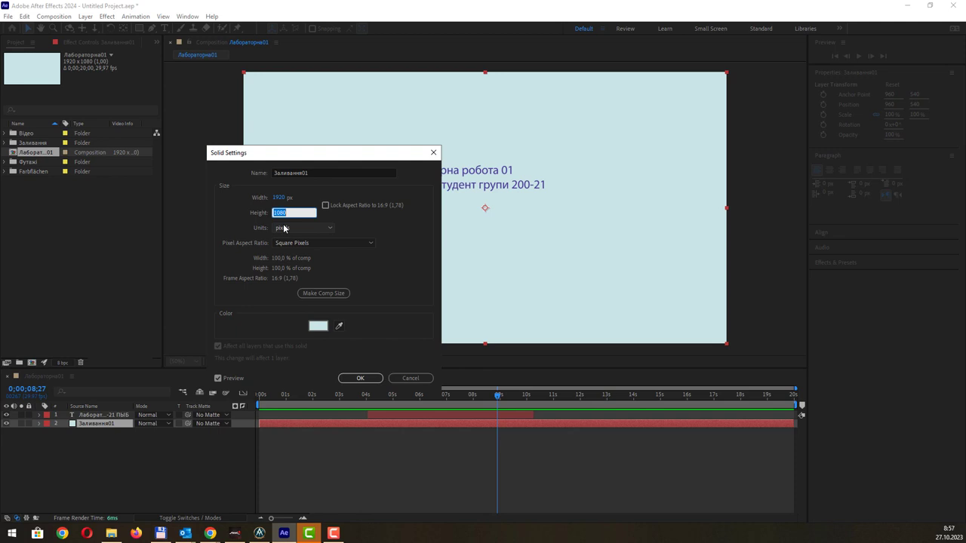
text(600)
- Apply the 600 px height and move the cyan band down in the frame
click(360, 378)
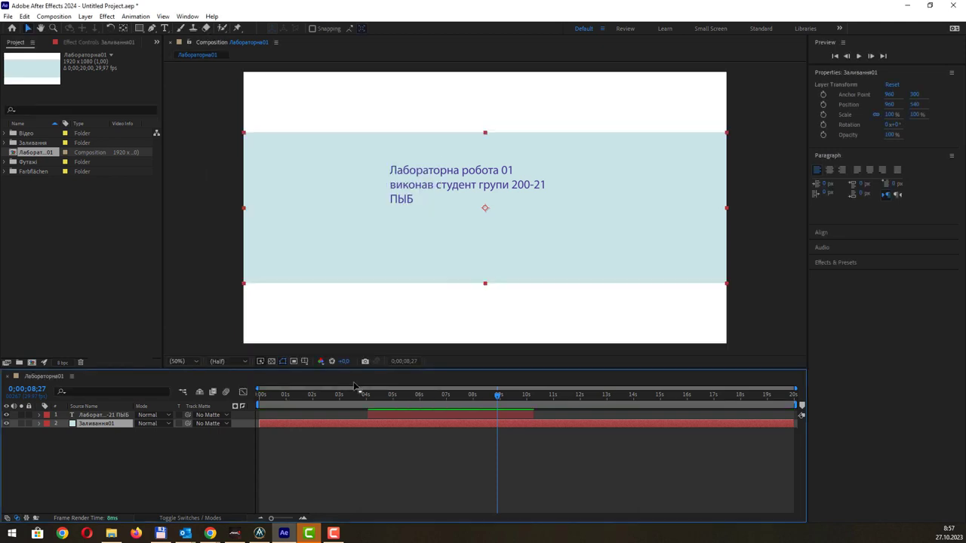
drag(341, 161, 343, 224)
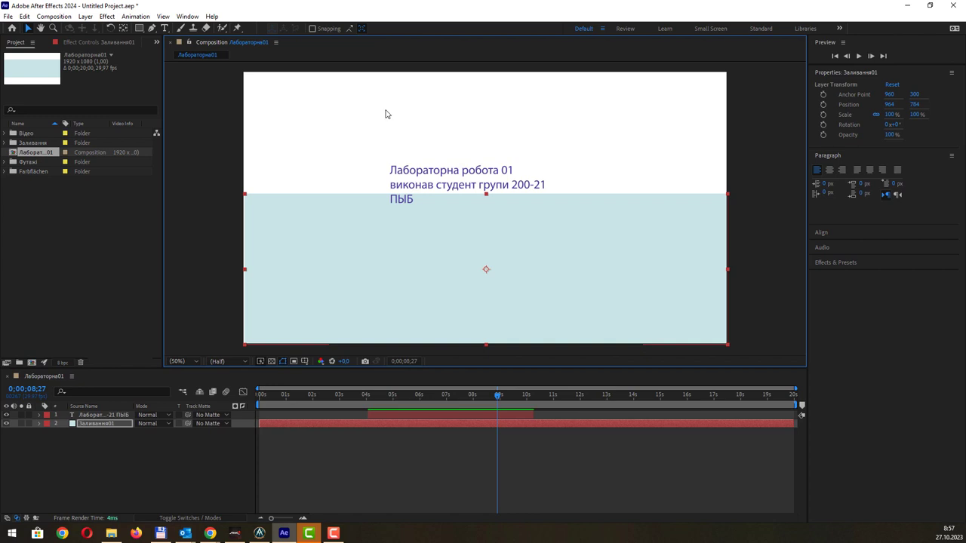
double_click(406, 201)
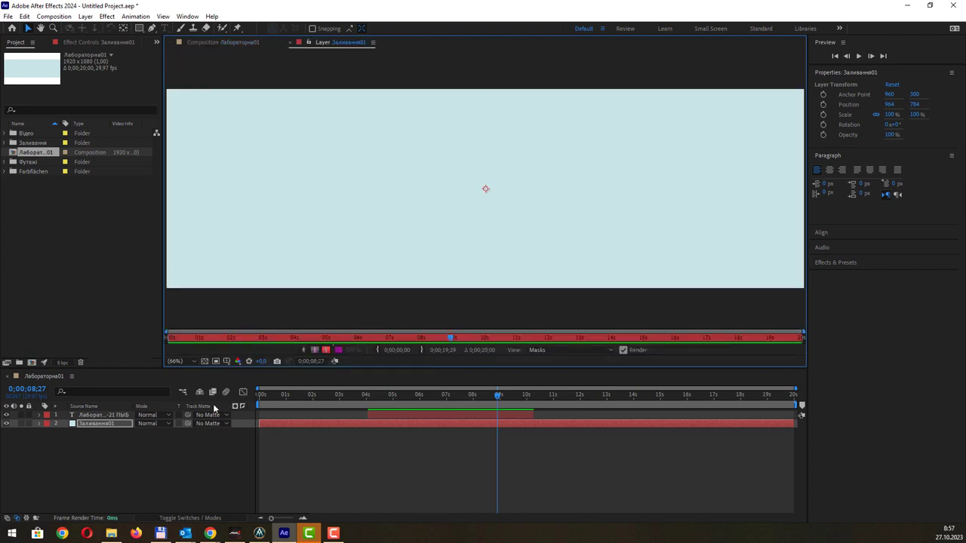
click(243, 43)
- Correct the title's third line from ПЫБ to ПІБ and nudge the title slightly right
click(406, 200)
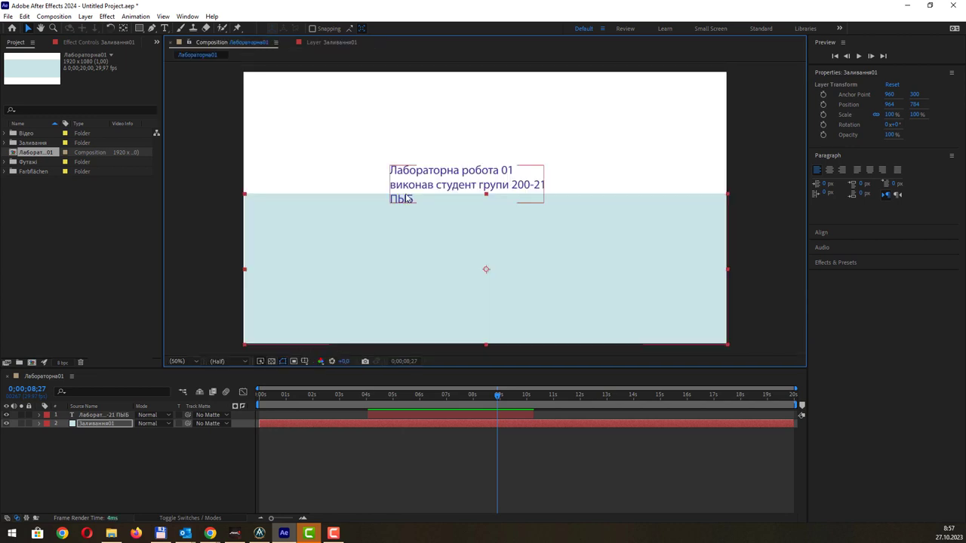
double_click(404, 200)
double_click(403, 200)
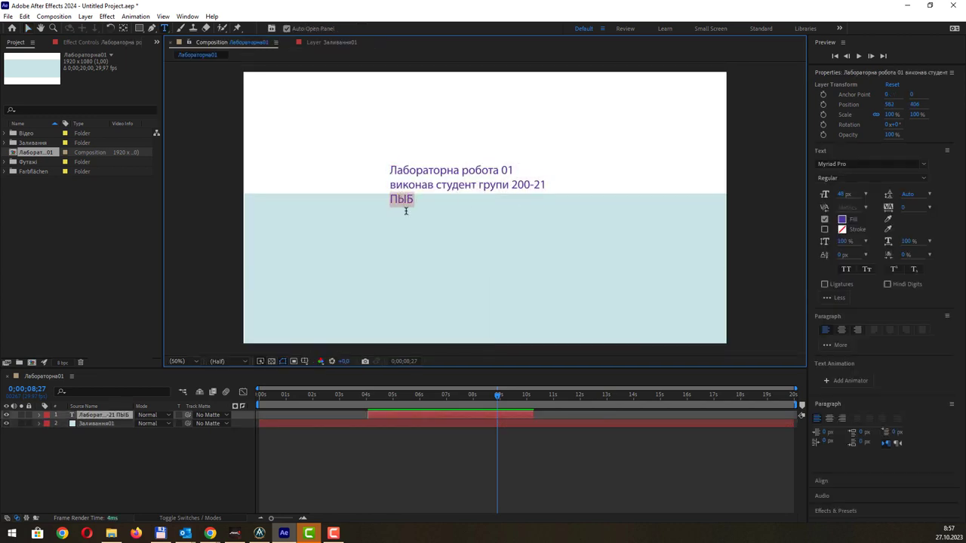
click(405, 210)
key(BackSpace)
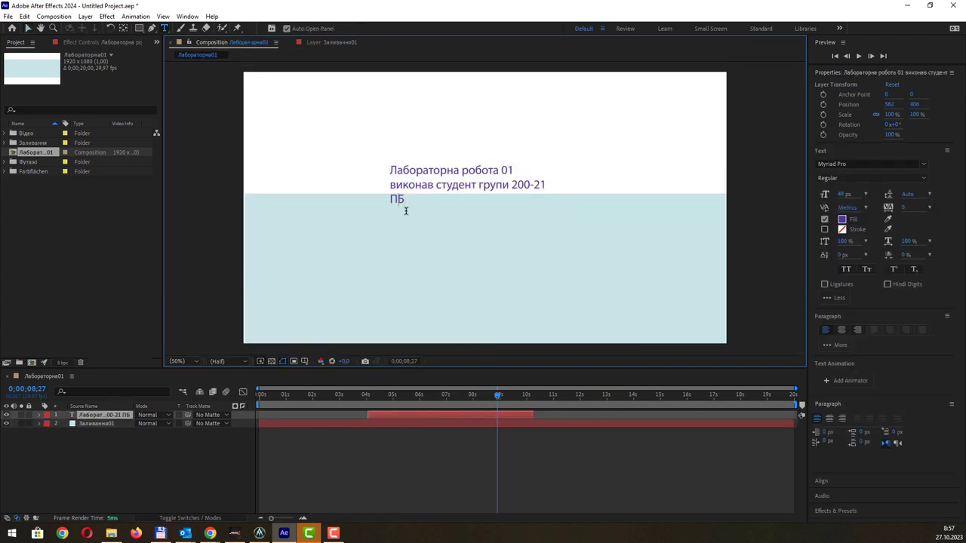
text(І)
click(30, 28)
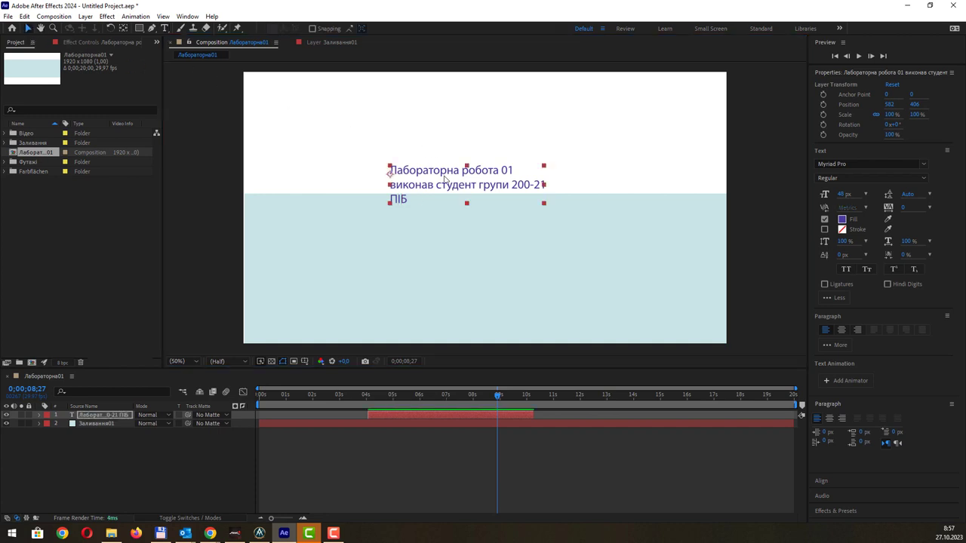
drag(450, 181, 456, 182)
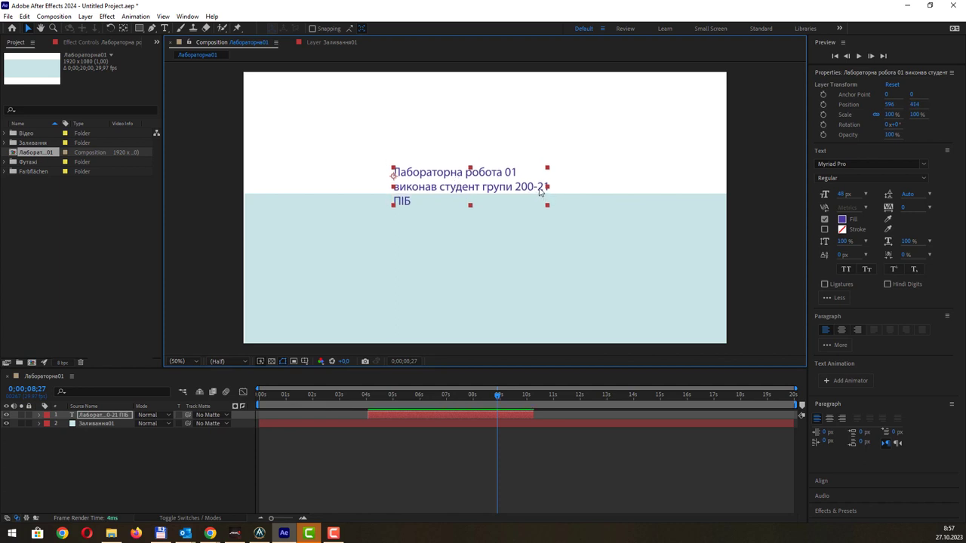
click(470, 219)
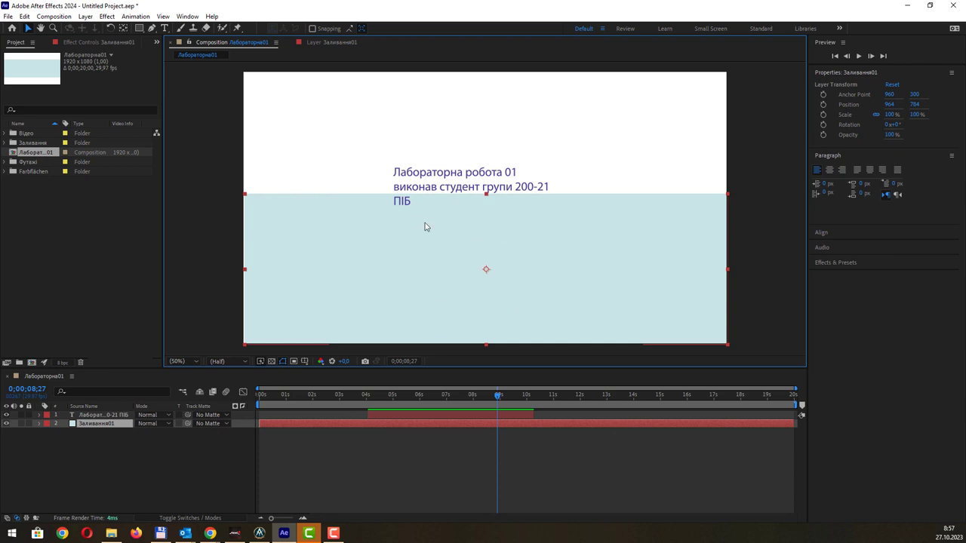
- Start a new 1920×600 px solid, Blue Solid 1, and give it a bright blue colour
right_click(154, 447)
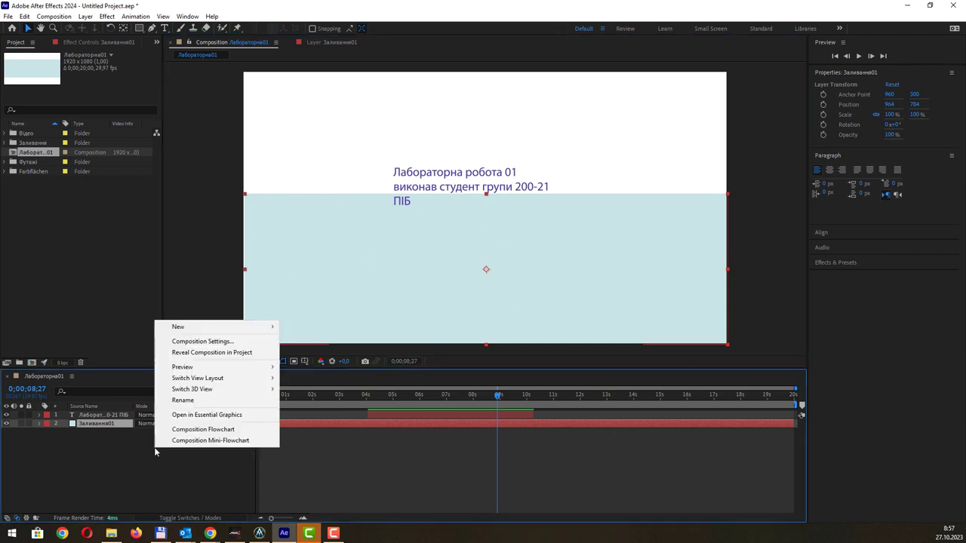
mouse_move(259, 328)
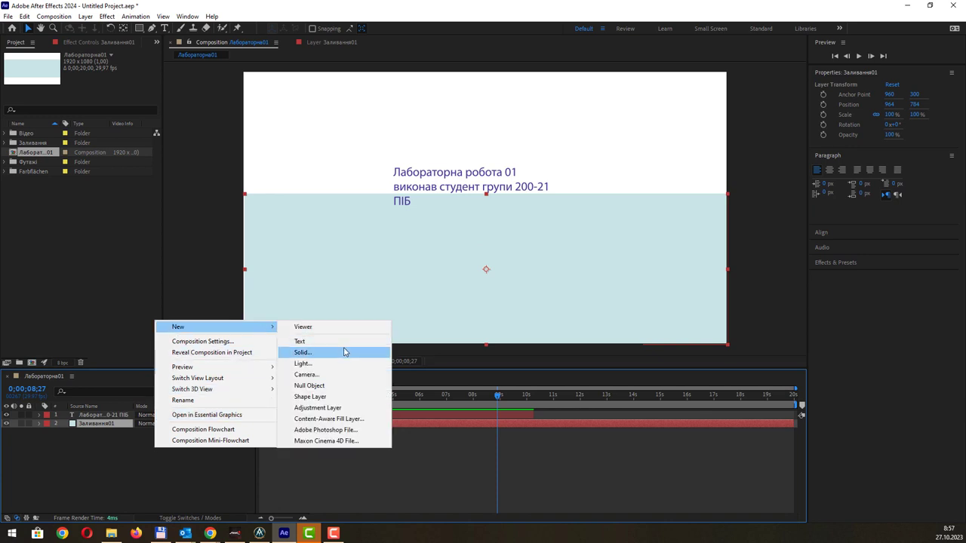
click(345, 352)
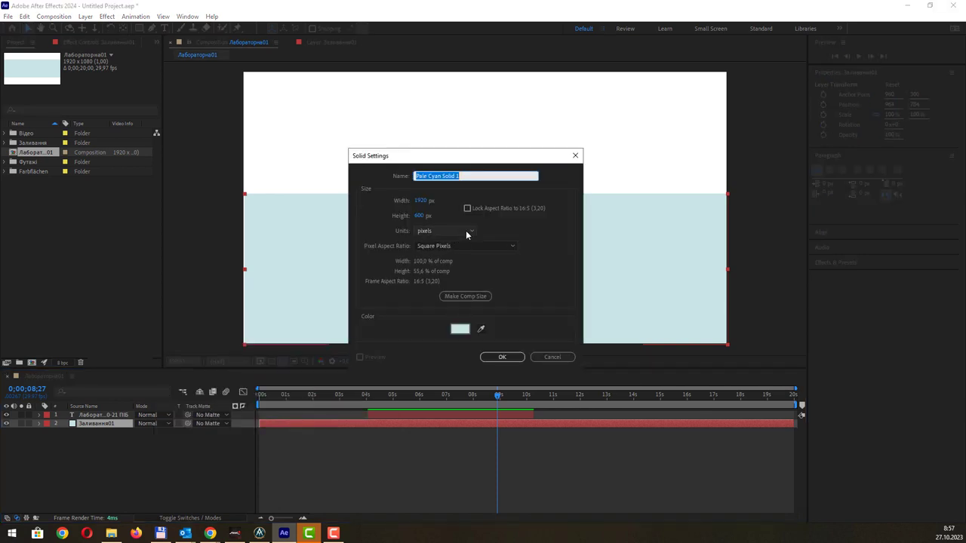
click(459, 328)
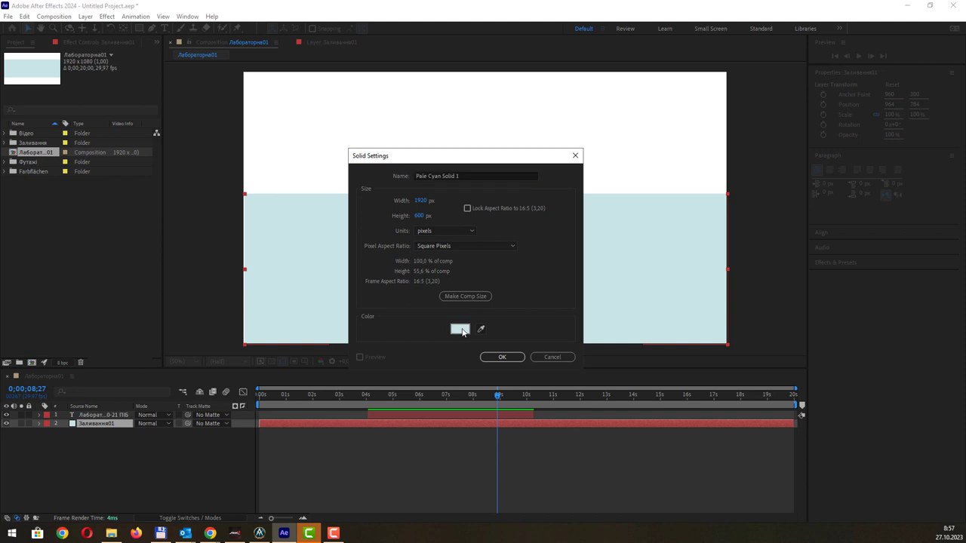
drag(367, 235, 362, 213)
click(327, 176)
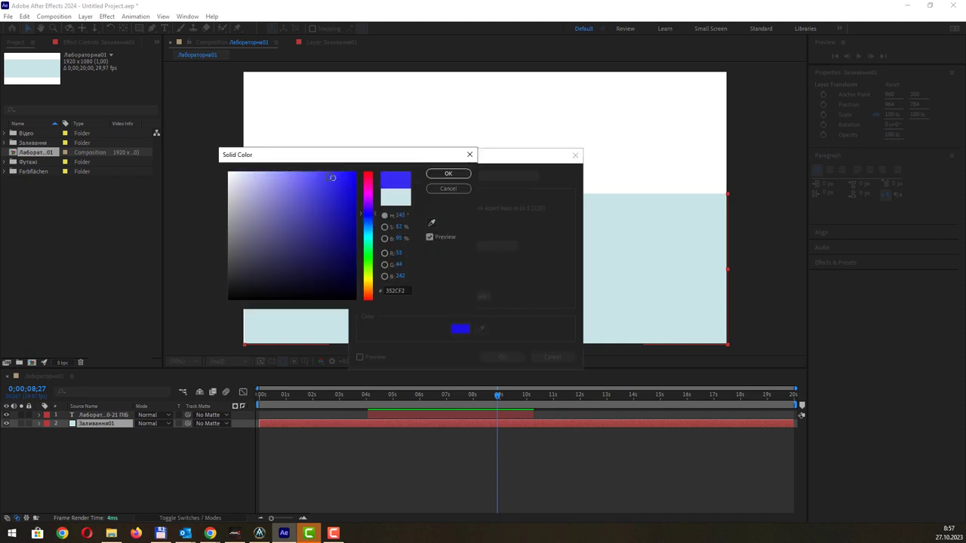
click(454, 176)
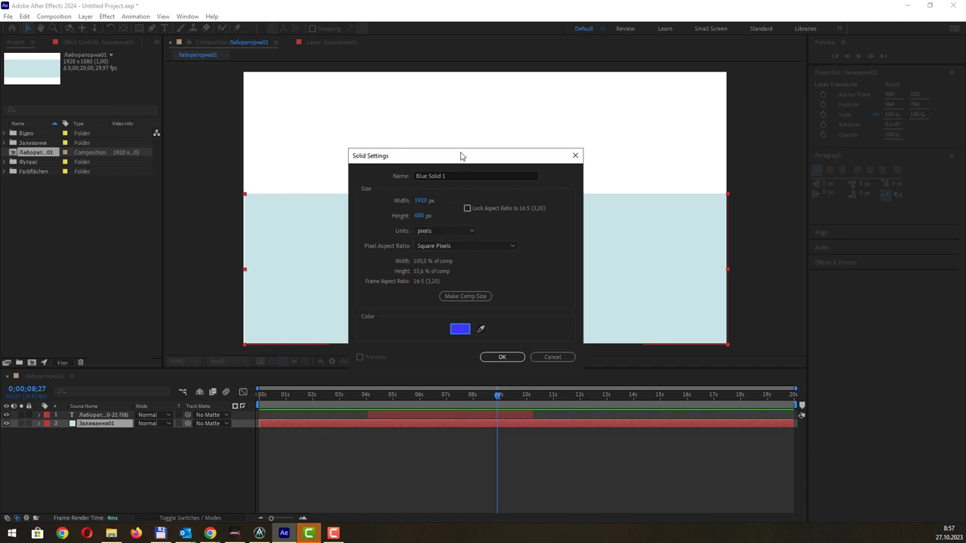
drag(461, 155, 439, 168)
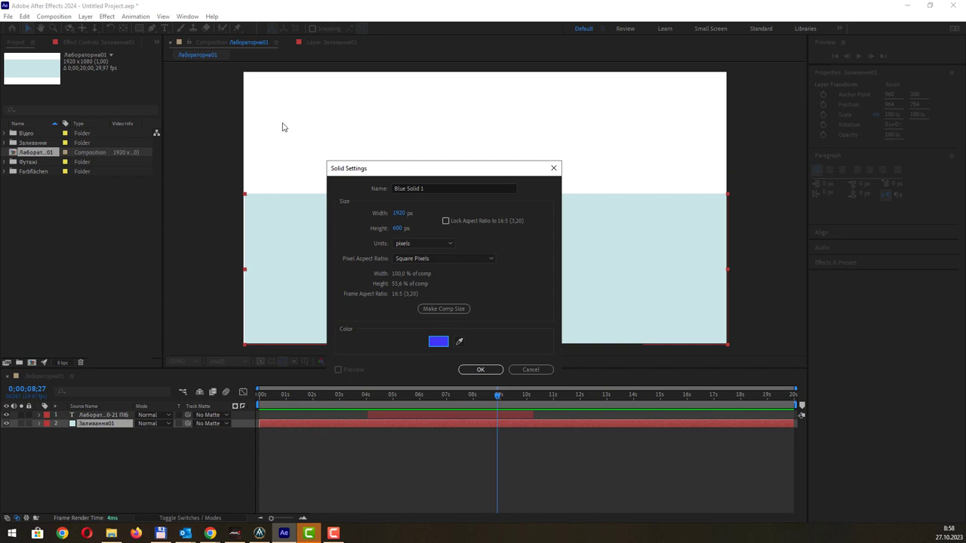
- Create a comp-sized 1920×1080 blue solid named Blue Solid 1
click(437, 309)
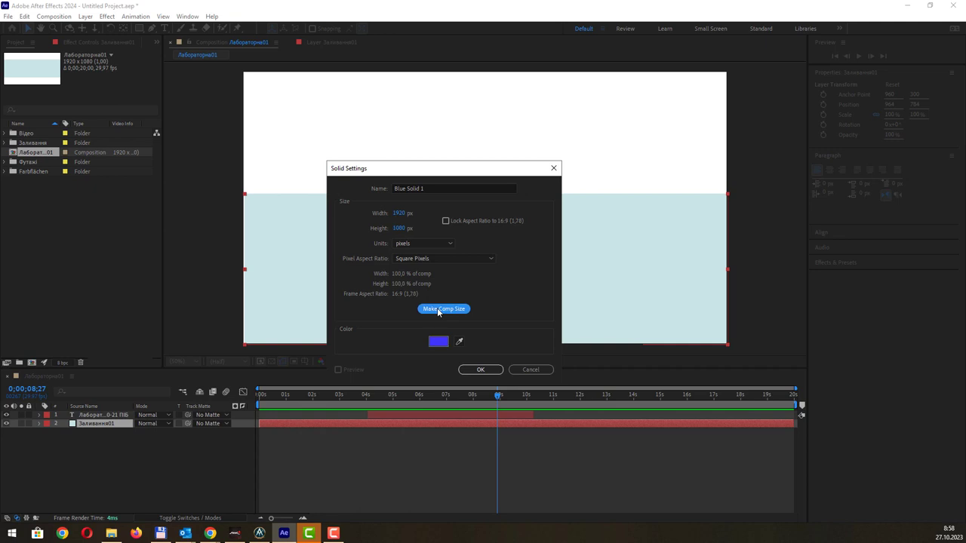
click(399, 215)
click(480, 369)
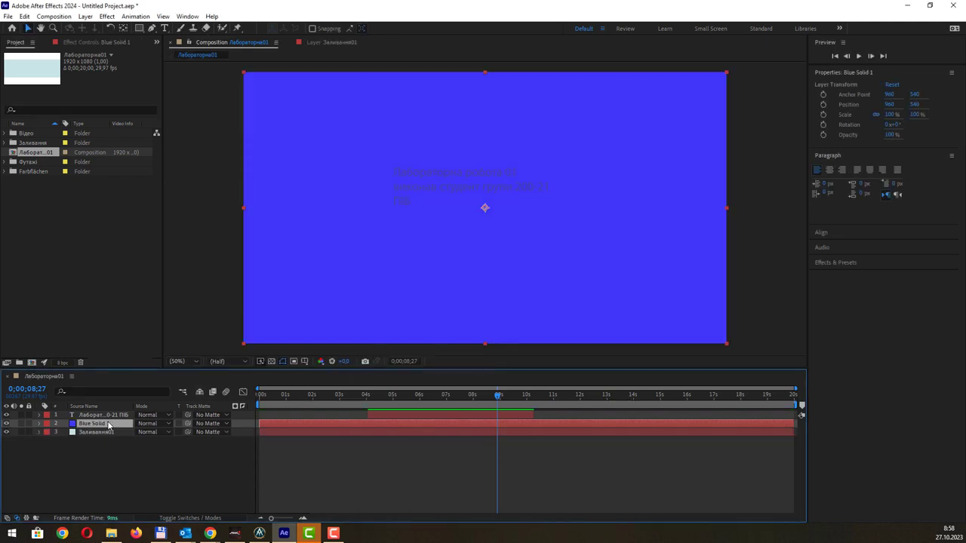
- Move Blue Solid 1 below Заливання01 and lower the title text into the light area
drag(108, 427, 107, 436)
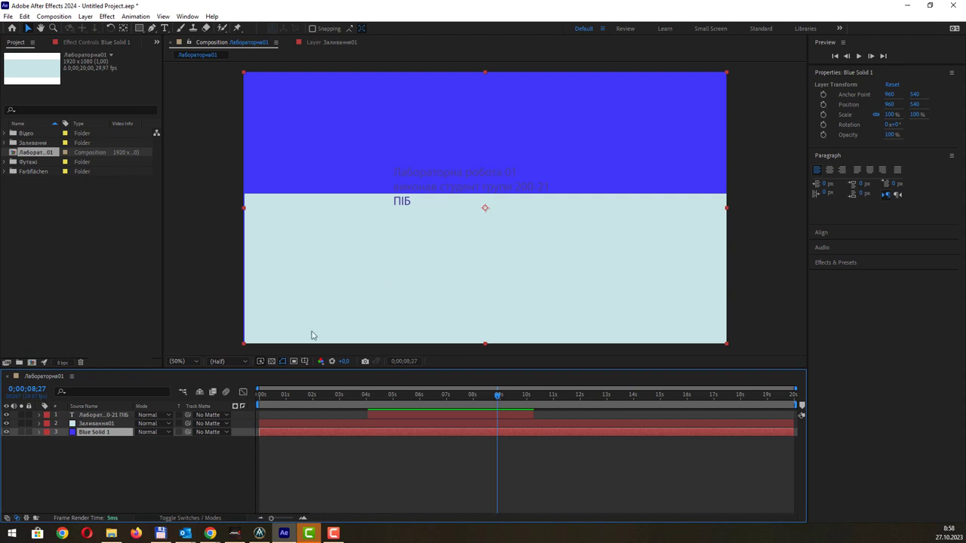
click(129, 415)
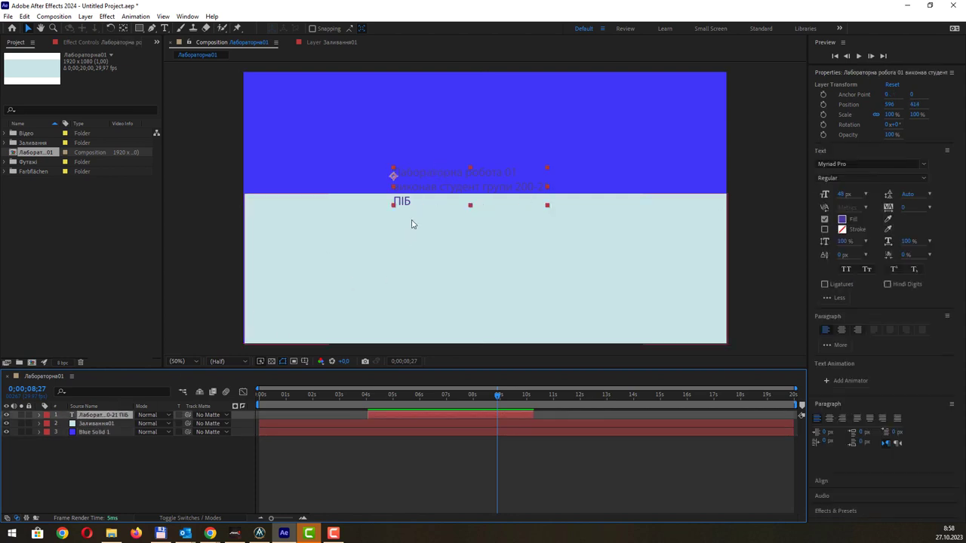
drag(446, 172, 445, 209)
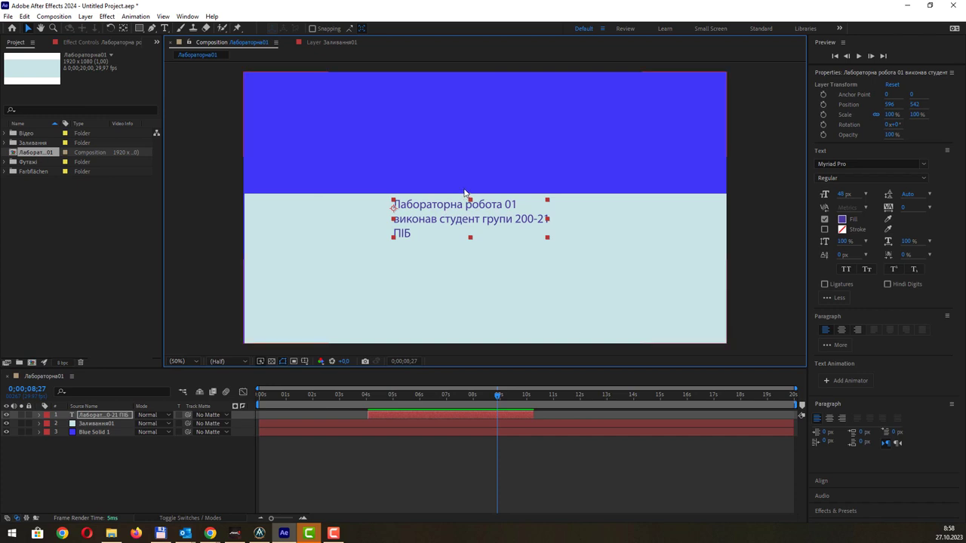
- Keep Заливання01 starting at 0 and trim Blue Solid 1 to start around 6 seconds
click(385, 274)
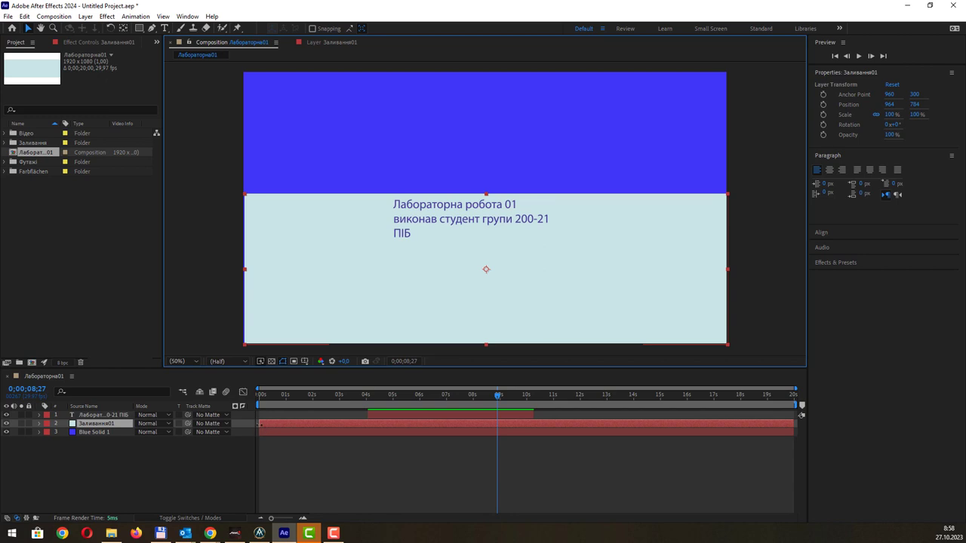
drag(260, 425, 335, 427)
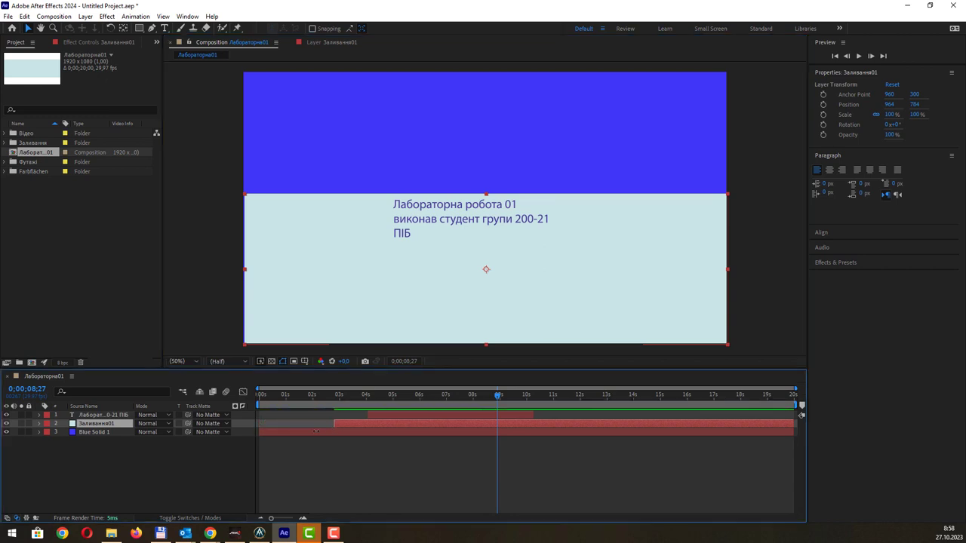
drag(335, 427, 256, 431)
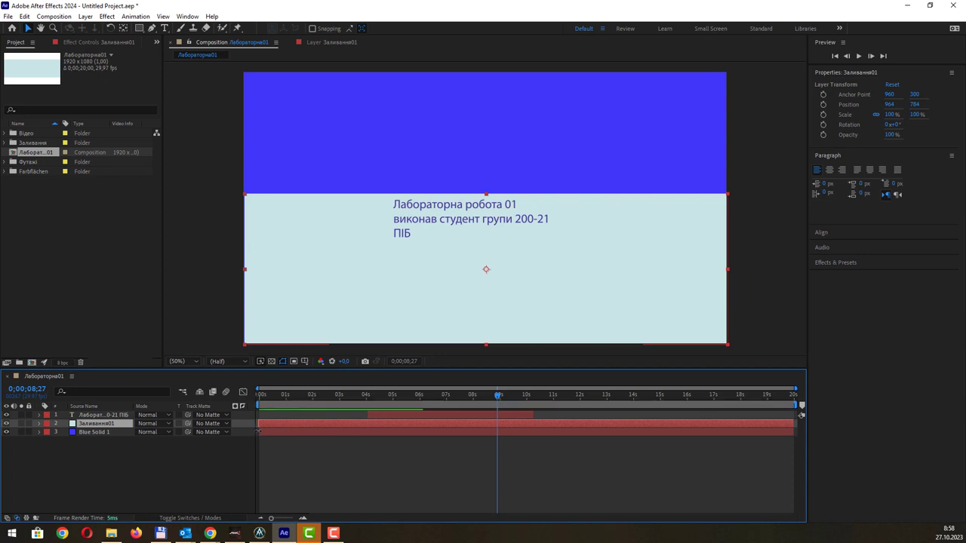
click(276, 434)
drag(259, 432, 424, 435)
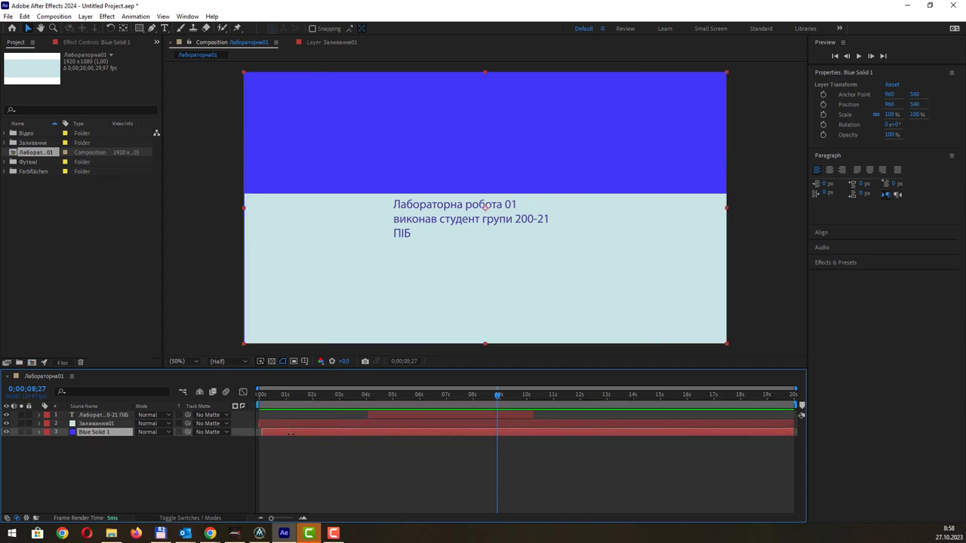
click(324, 396)
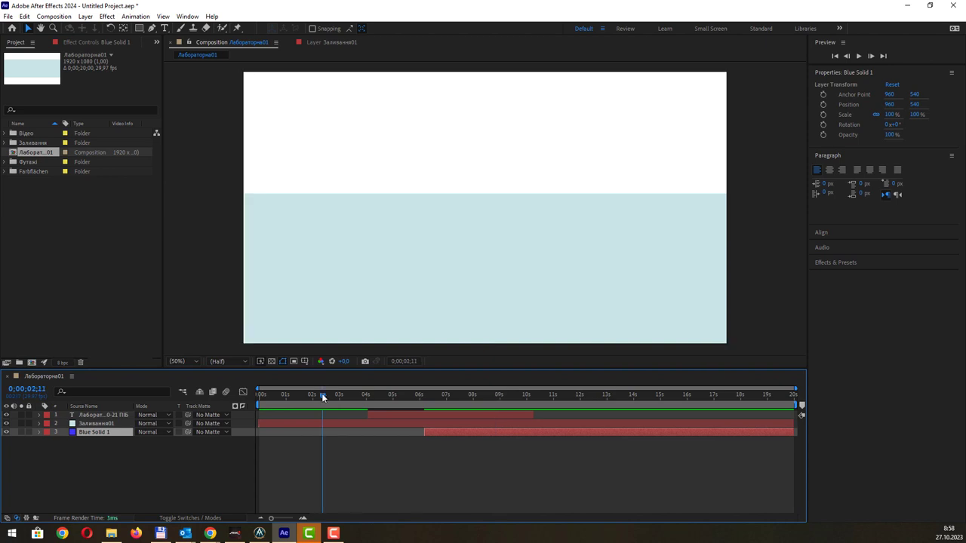
mouse_move(323, 396)
mouse_down()
mouse_move(274, 399)
mouse_move(664, 414)
mouse_move(343, 400)
mouse_up()
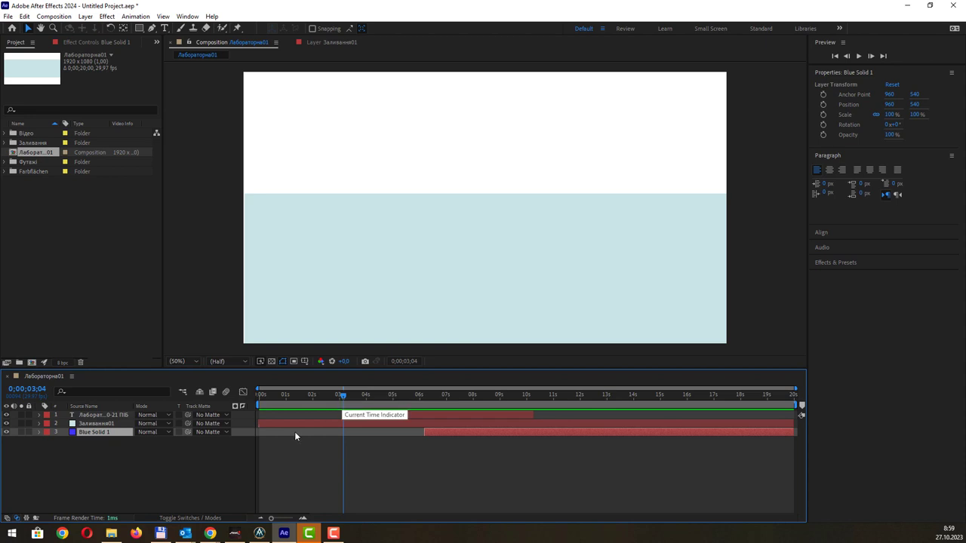
- Add a Spot Light 1 layer with Casts Shadows enabled, dismissing the 2D layers warning
right_click(186, 458)
mouse_move(292, 345)
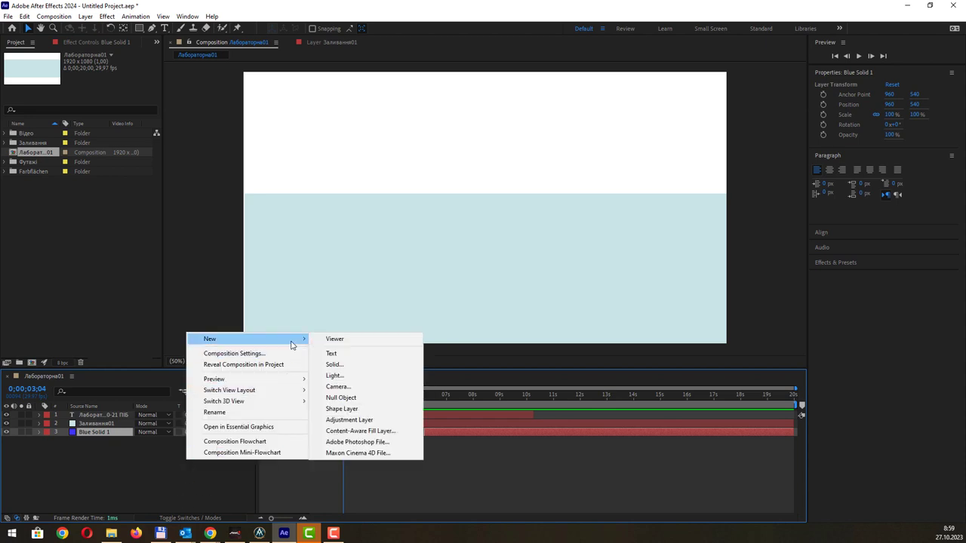
click(350, 373)
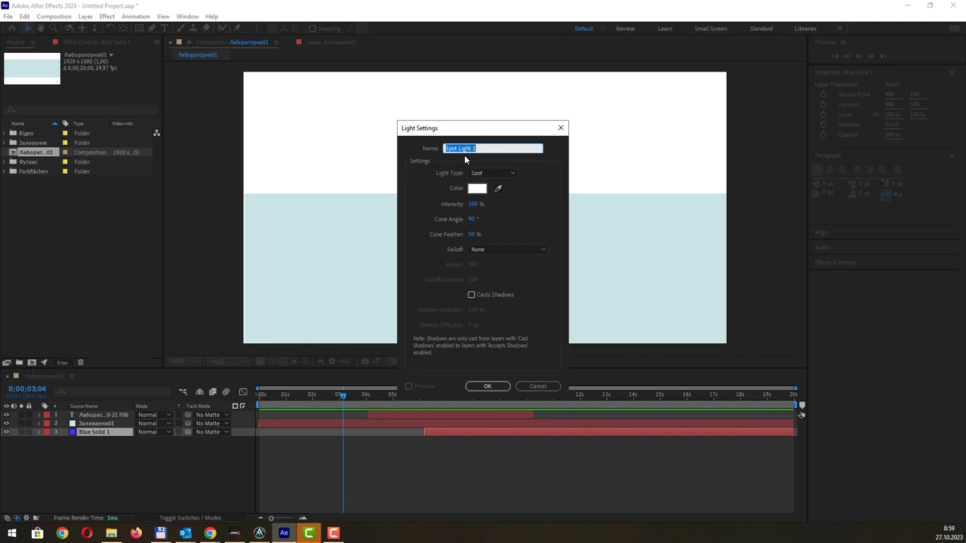
click(473, 295)
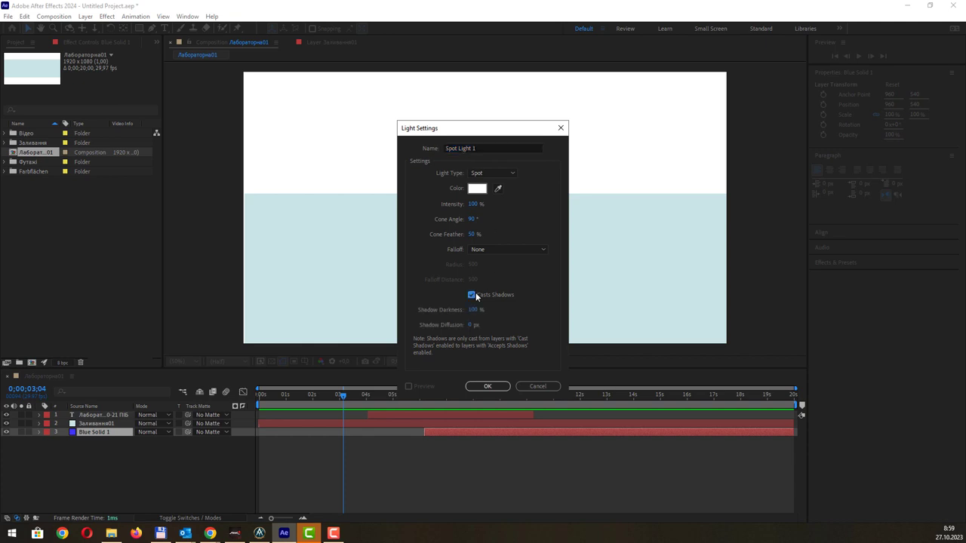
click(488, 387)
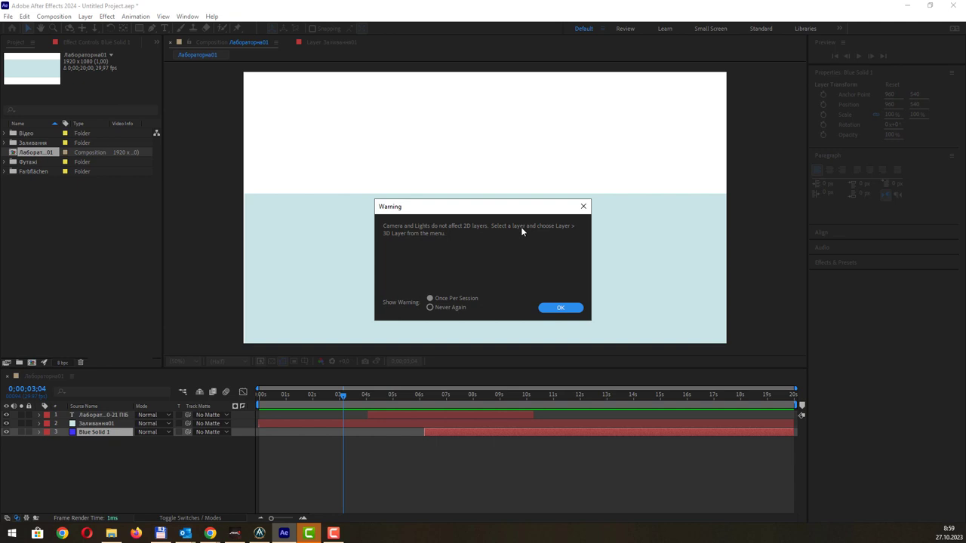
click(556, 308)
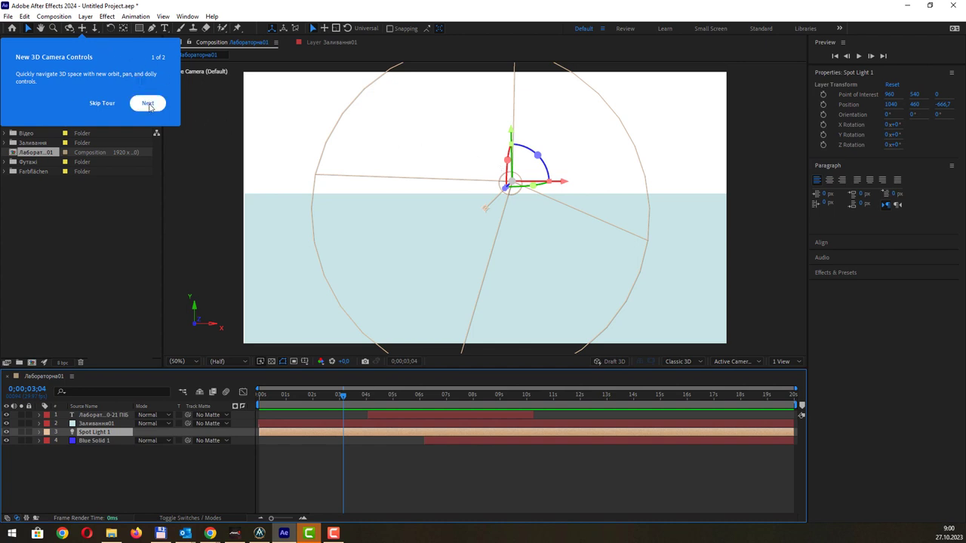
- Finish the 3D controls tour, toggle Draft 3D, and set the 3D view to Default
click(149, 104)
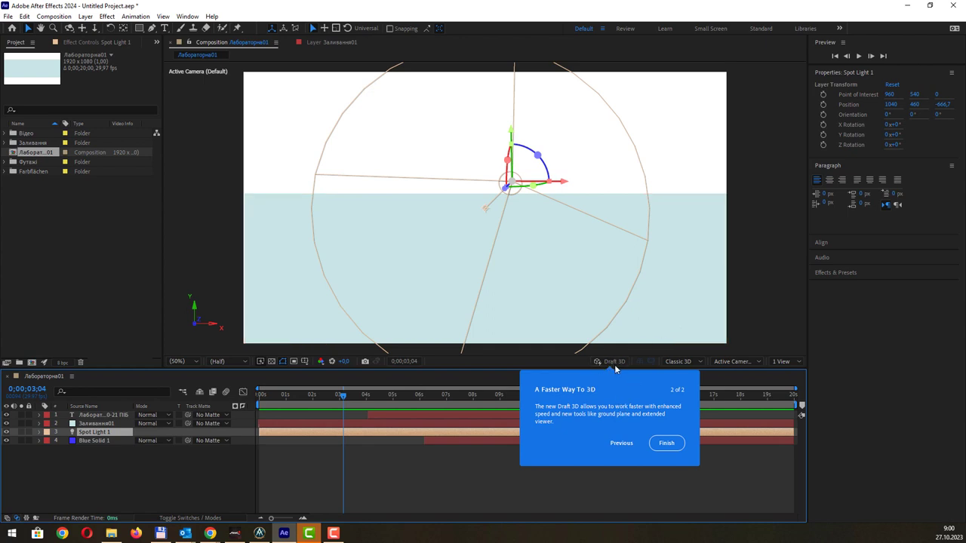
click(676, 446)
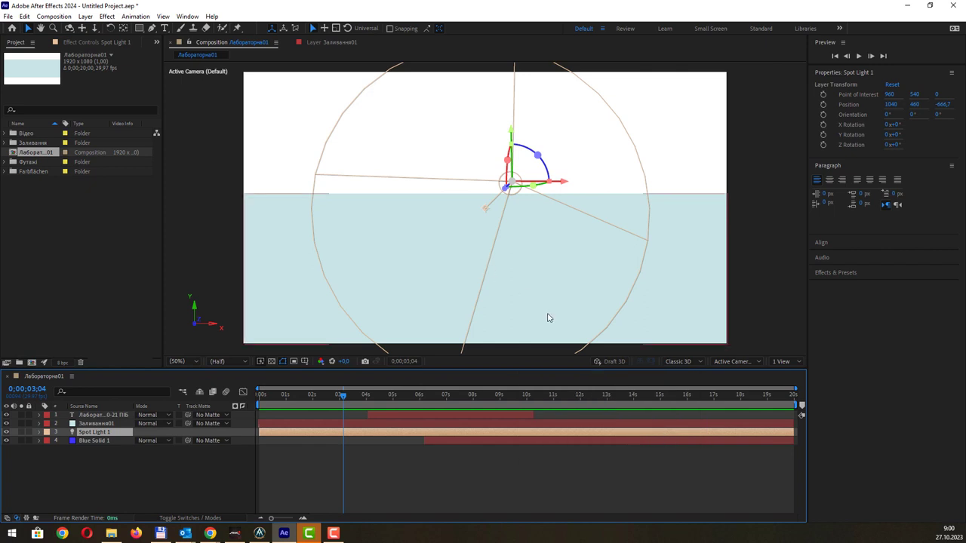
click(612, 361)
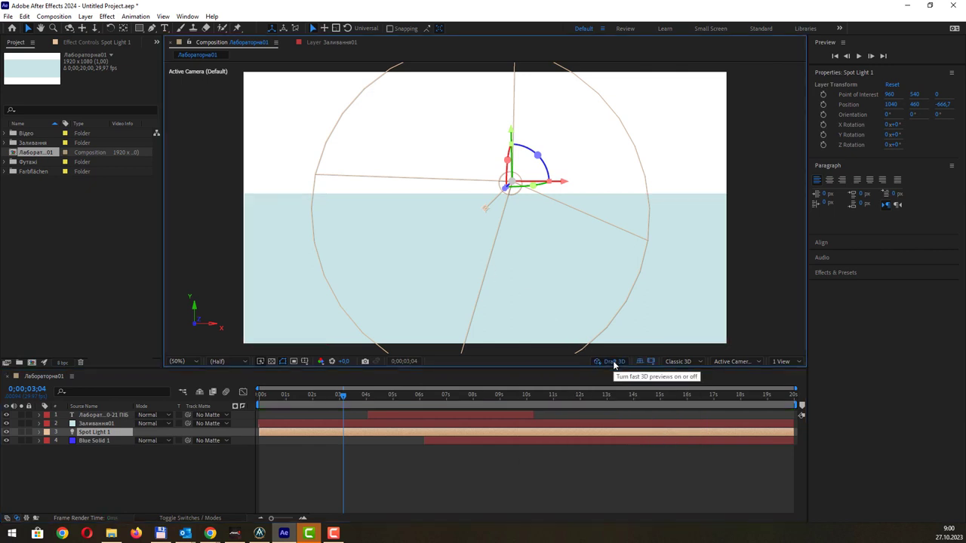
click(613, 362)
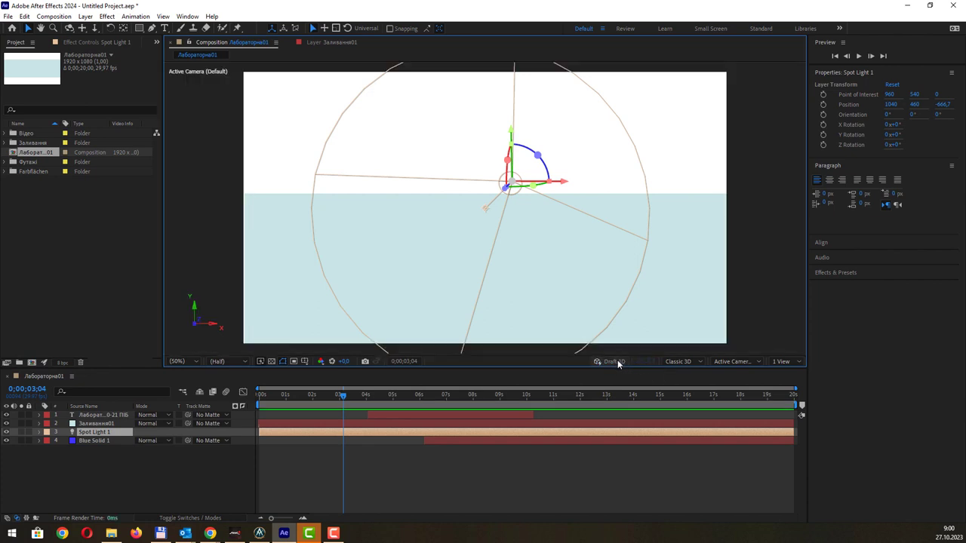
click(683, 363)
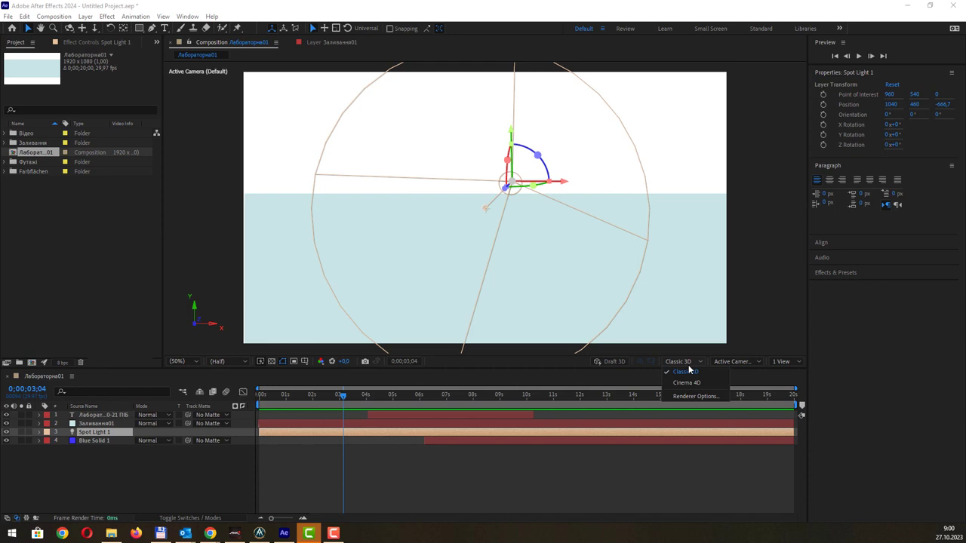
click(725, 362)
click(726, 362)
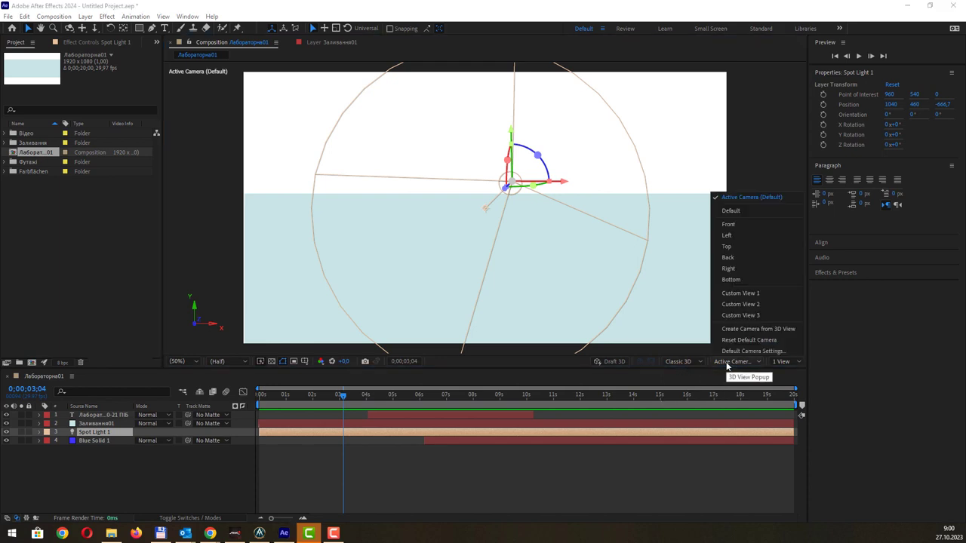
click(738, 211)
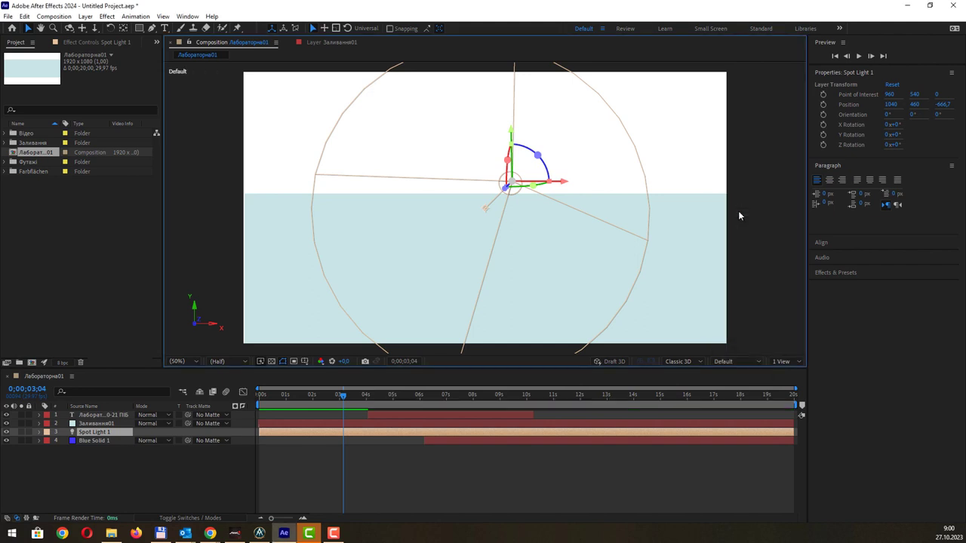
- Try the 2 Views and 4 Views layouts, then return the viewer to 1 View
click(744, 362)
click(782, 362)
click(781, 361)
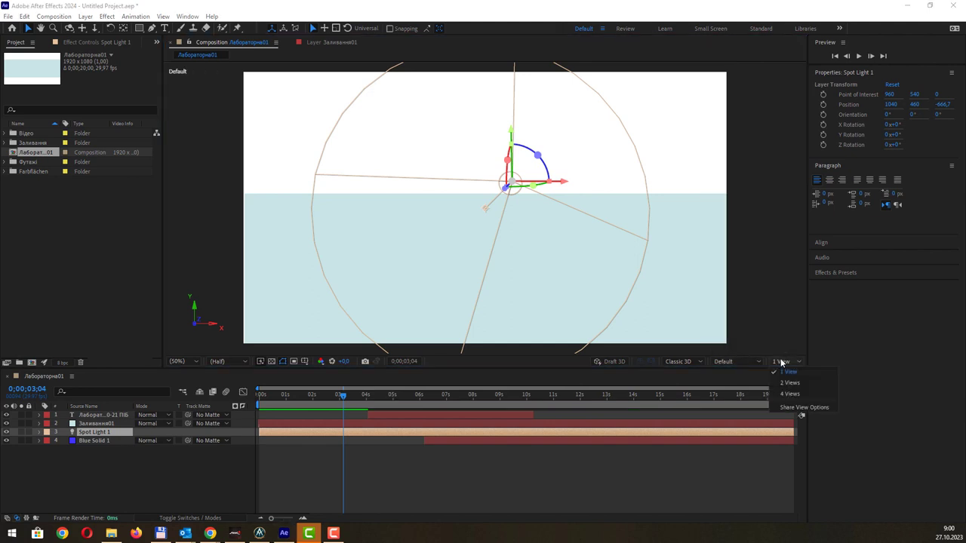
click(790, 382)
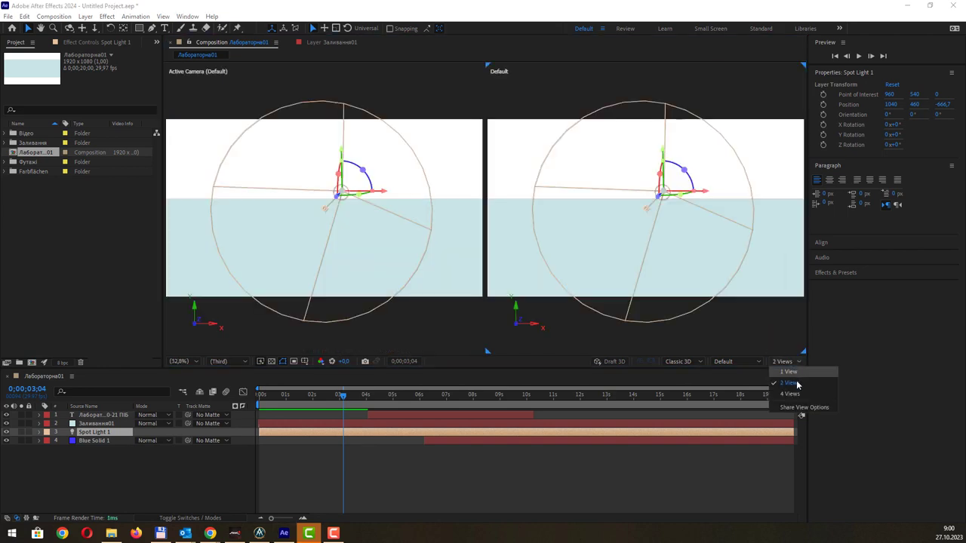
click(781, 362)
click(790, 393)
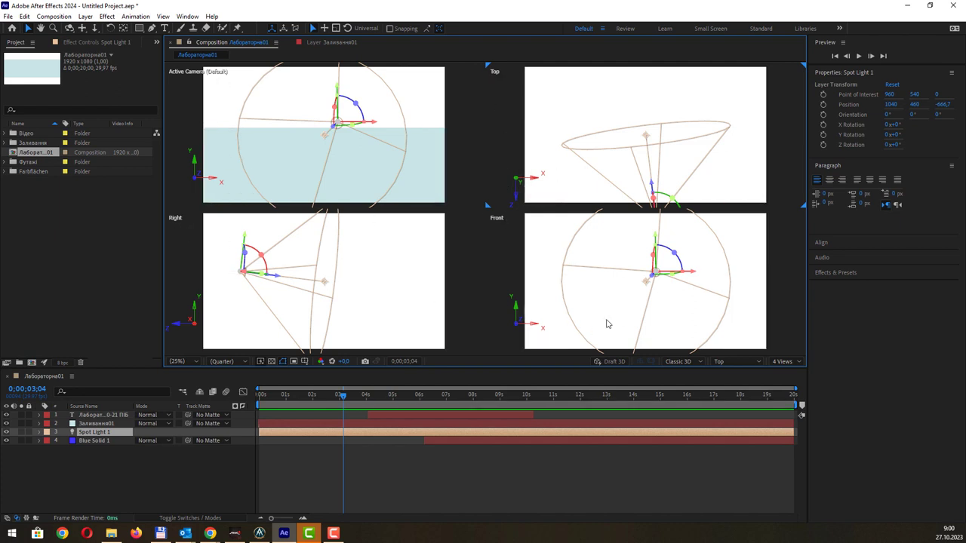
click(173, 225)
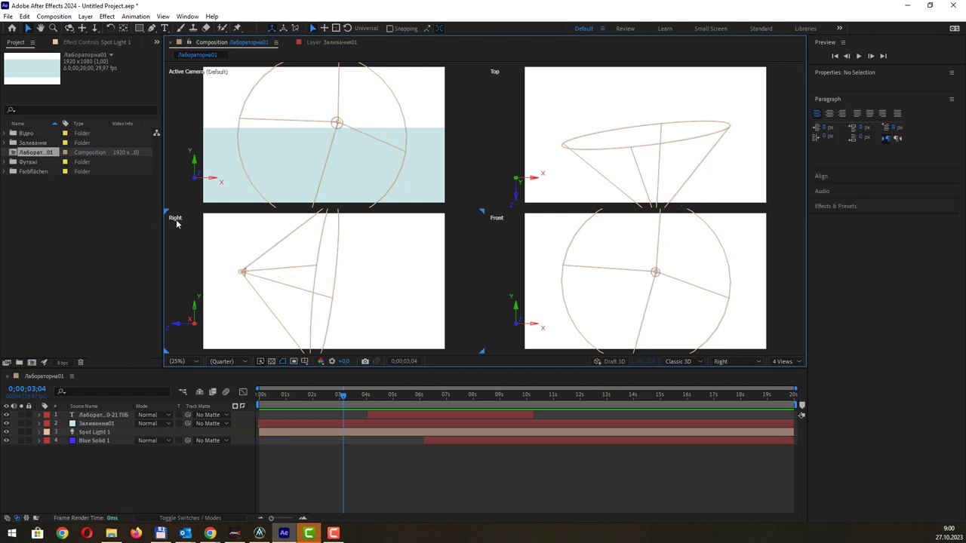
right_click(178, 221)
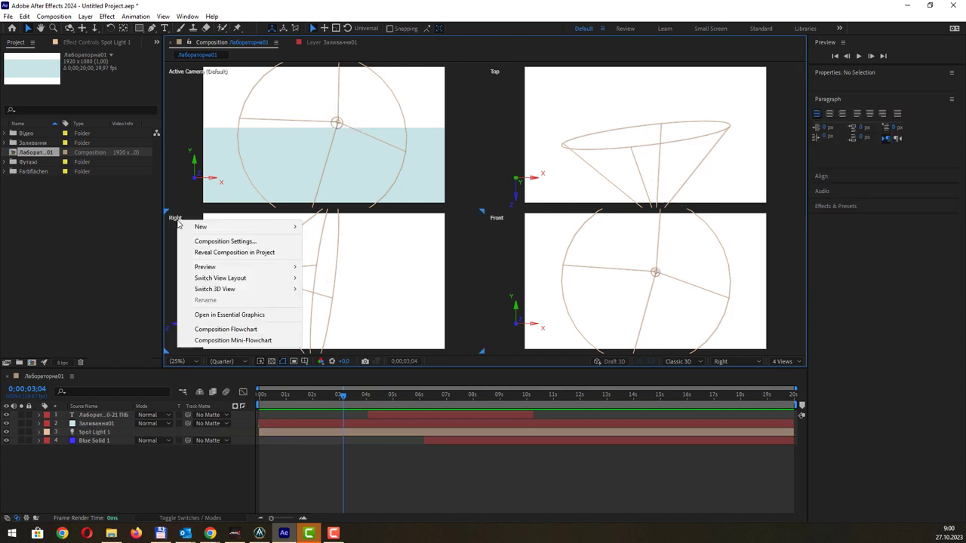
click(777, 321)
click(789, 363)
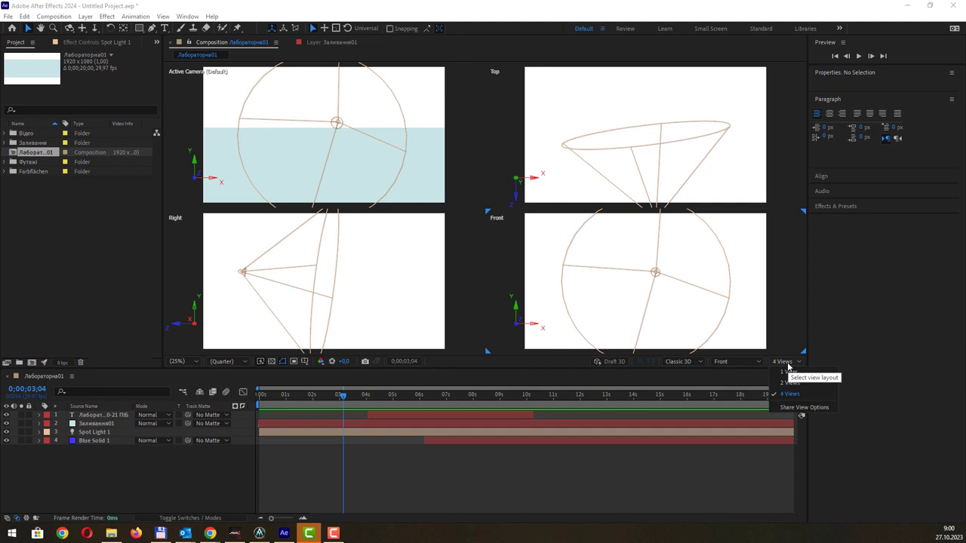
click(783, 371)
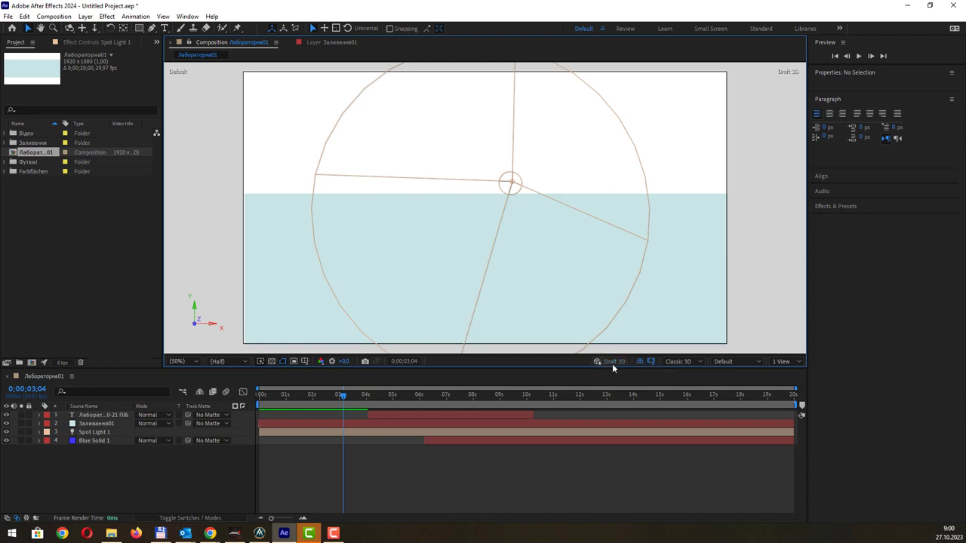
- Restore Spot Light 1 after a deletion and, at 0;00;05;04, slide it left to X about 786
click(101, 434)
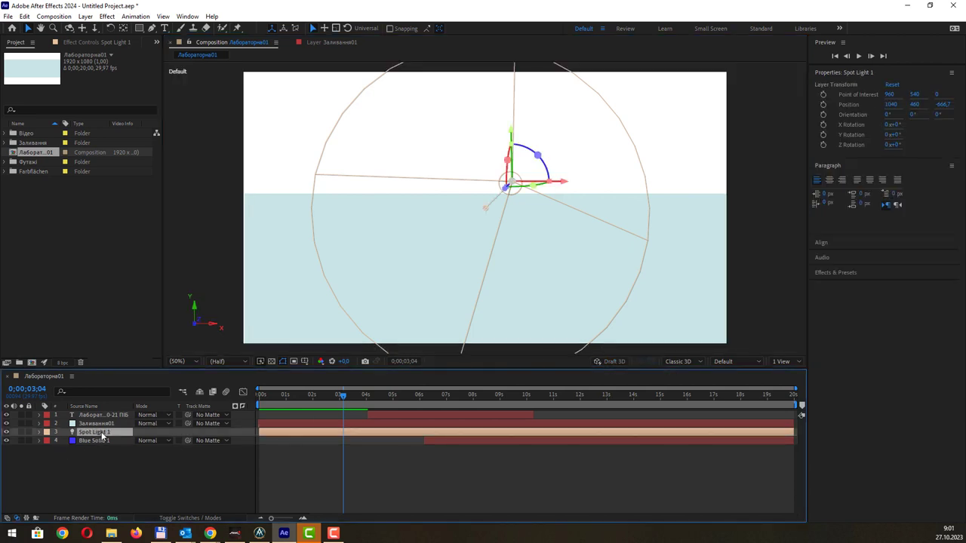
key(Delete)
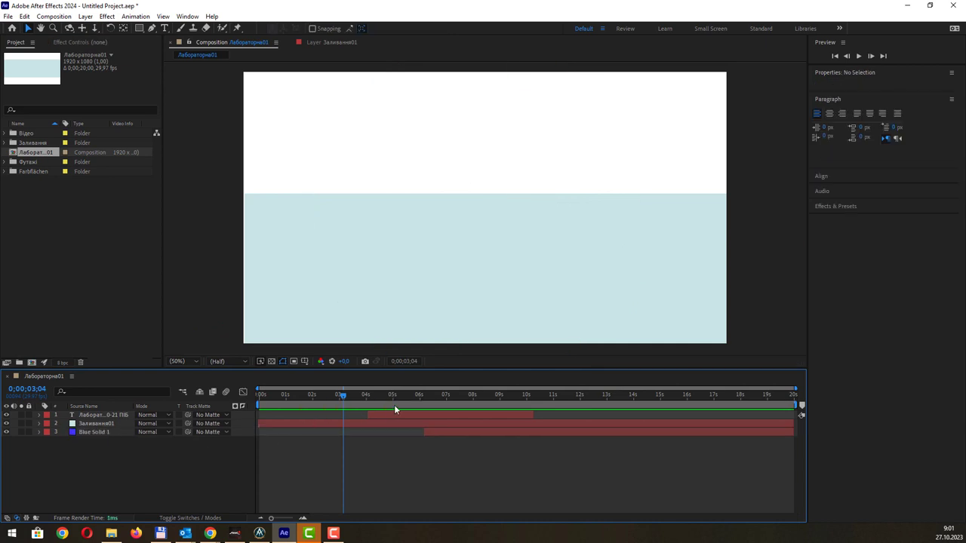
click(399, 400)
drag(401, 393, 414, 394)
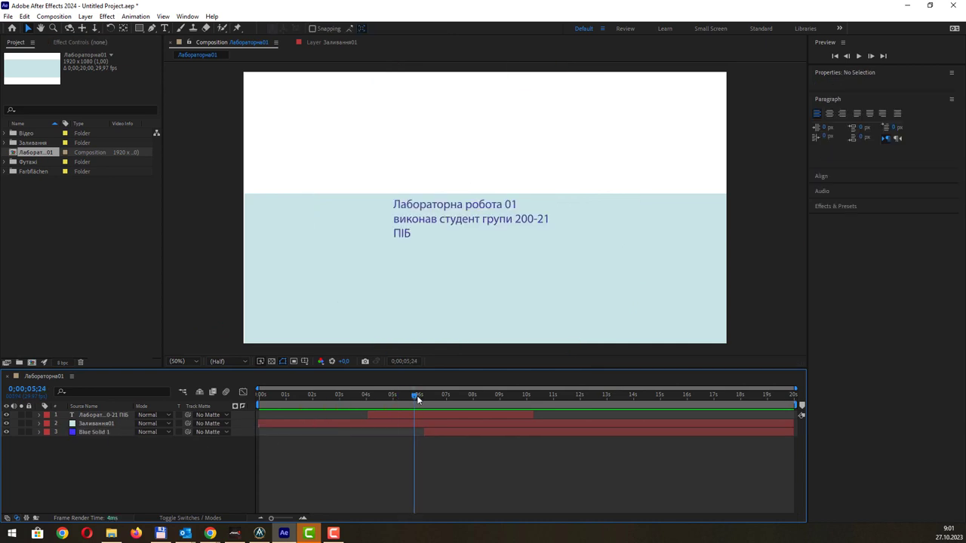
key(ctrl+z)
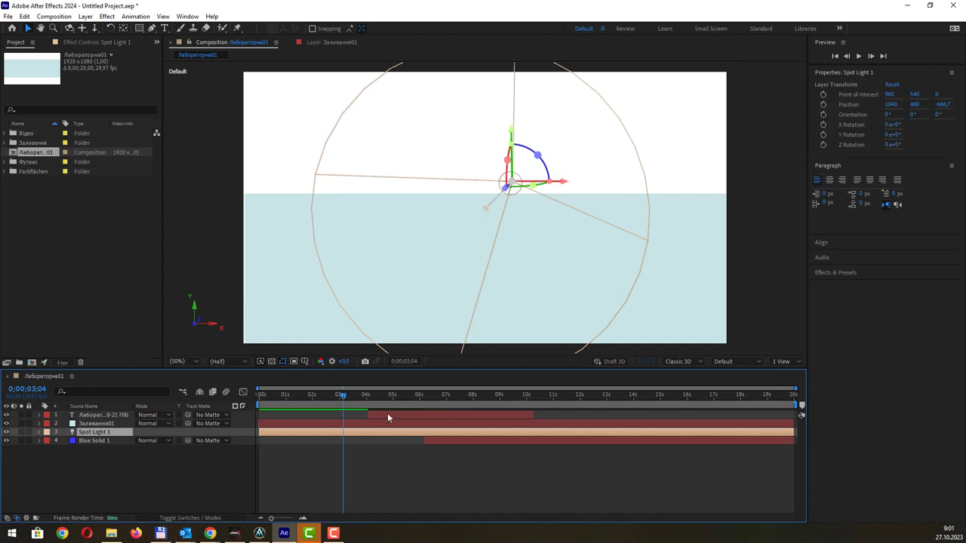
click(396, 394)
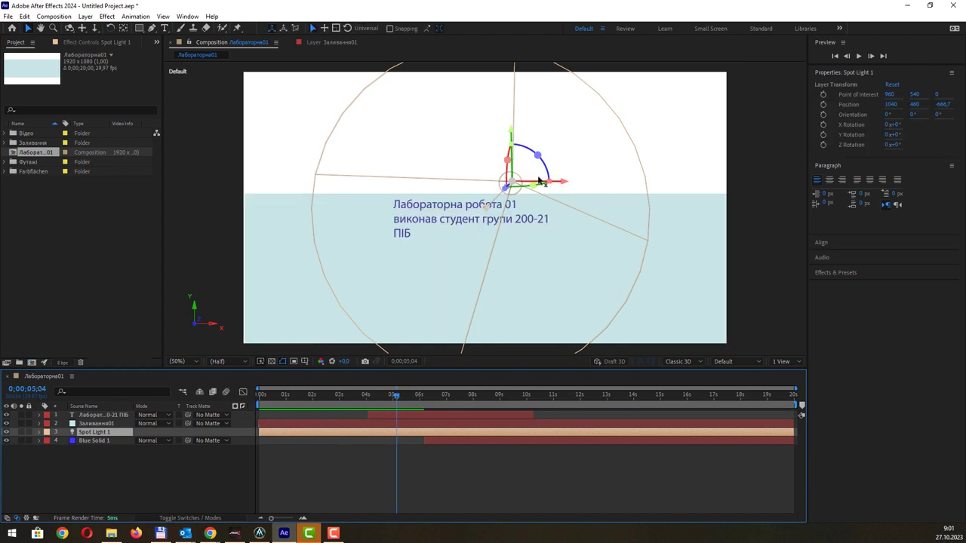
mouse_move(563, 183)
mouse_down()
mouse_move(596, 191)
mouse_move(414, 175)
mouse_move(483, 178)
mouse_up()
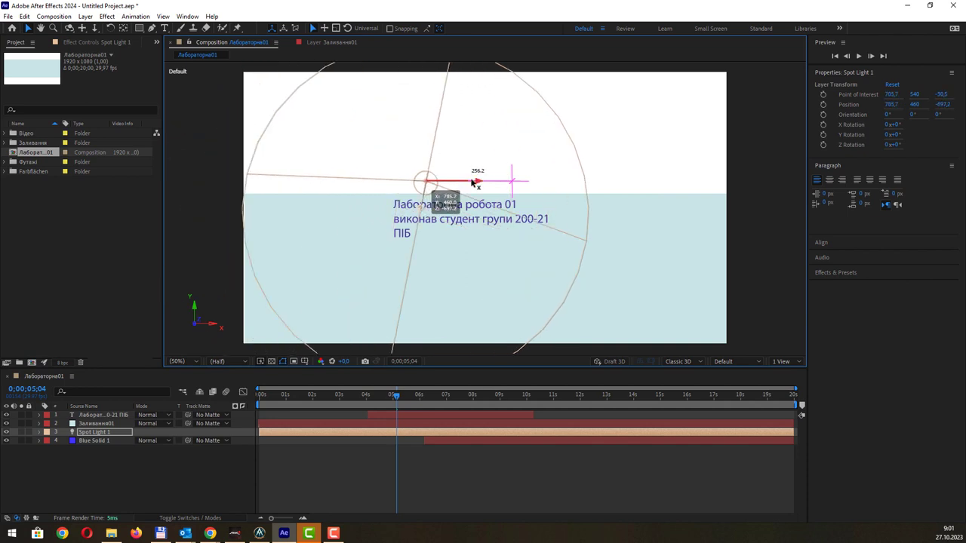
- Open and dismiss the new-layer menu, then select Blue Solid 1
right_click(172, 466)
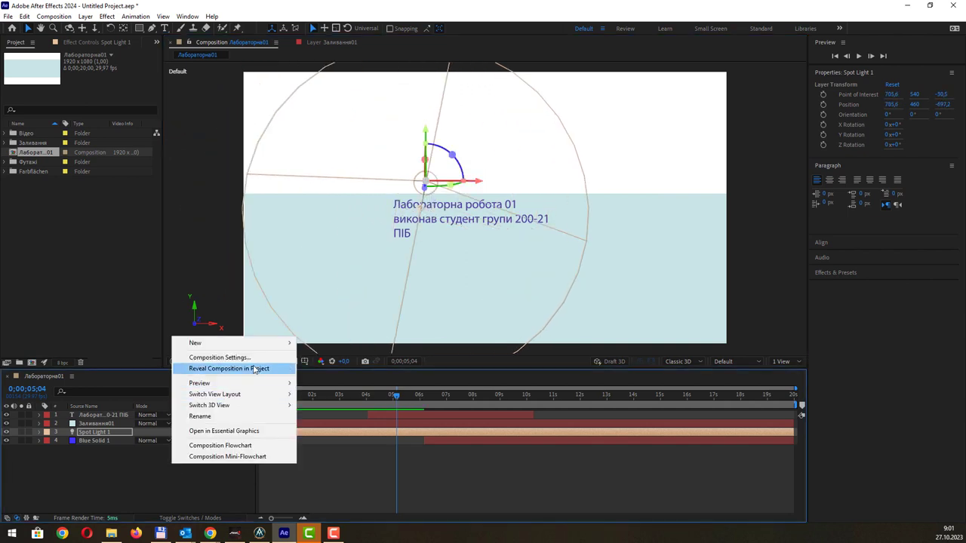
mouse_move(270, 345)
click(114, 502)
click(101, 441)
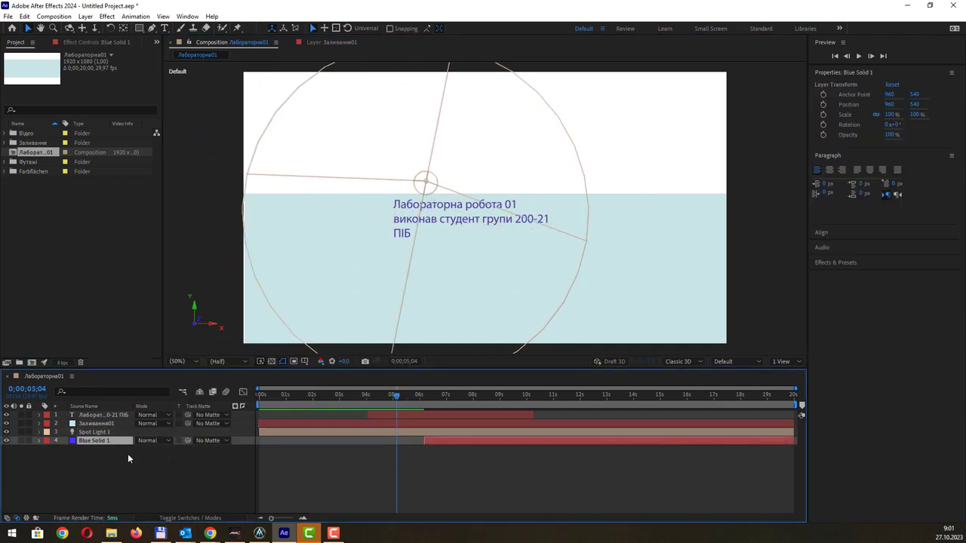
right_click(178, 472)
mouse_move(276, 345)
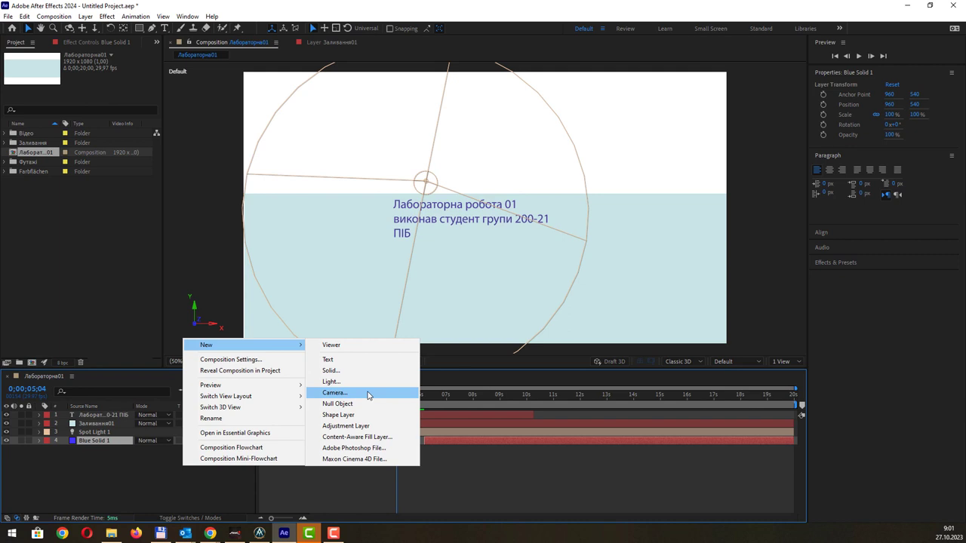
click(369, 394)
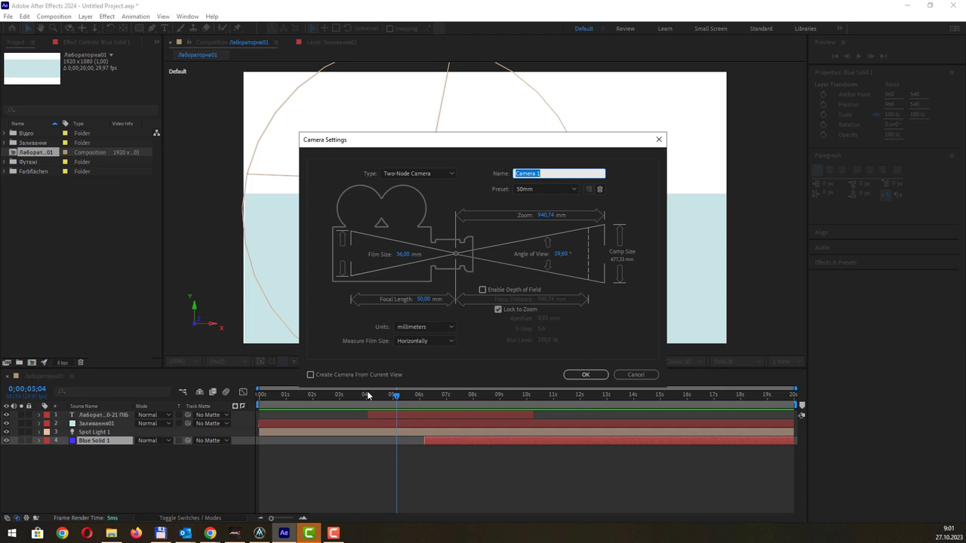
click(573, 190)
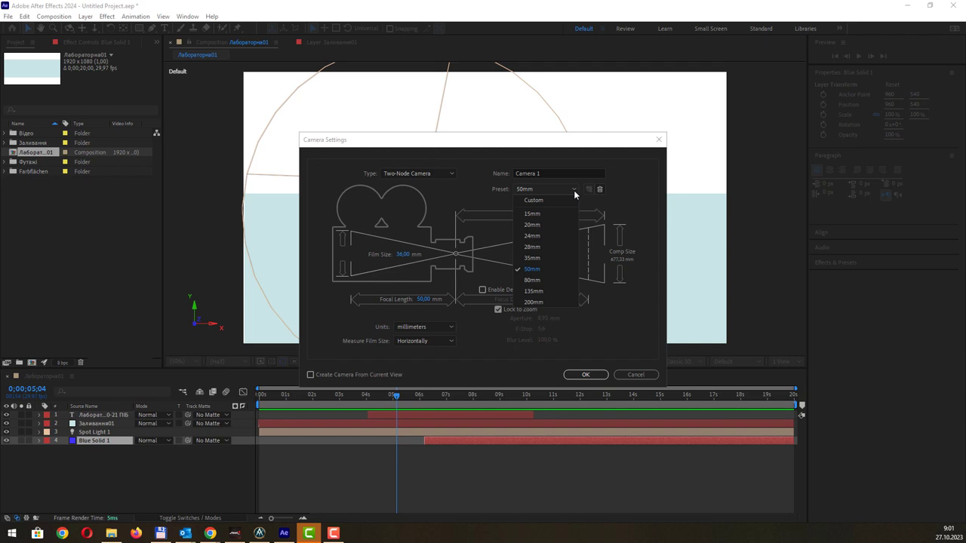
click(574, 190)
click(437, 326)
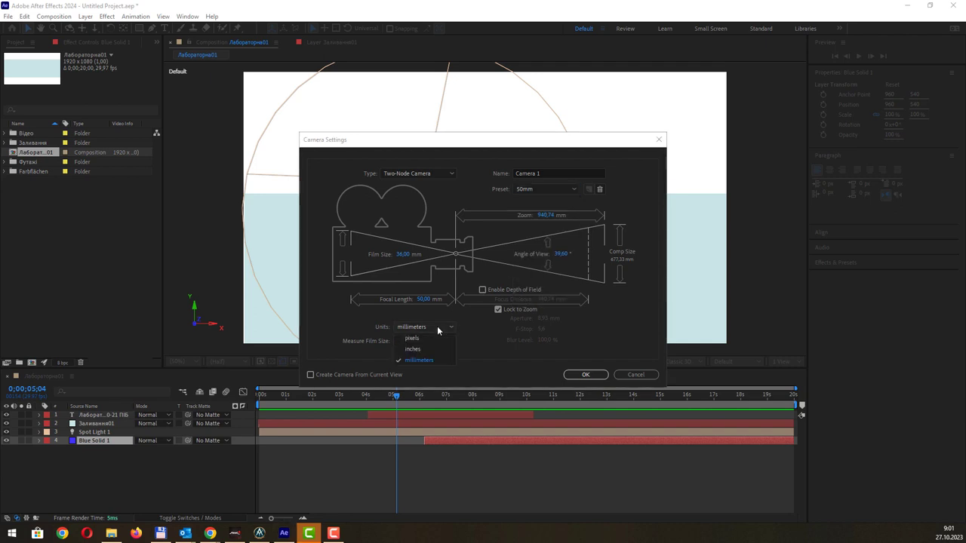
click(437, 326)
click(440, 339)
click(440, 342)
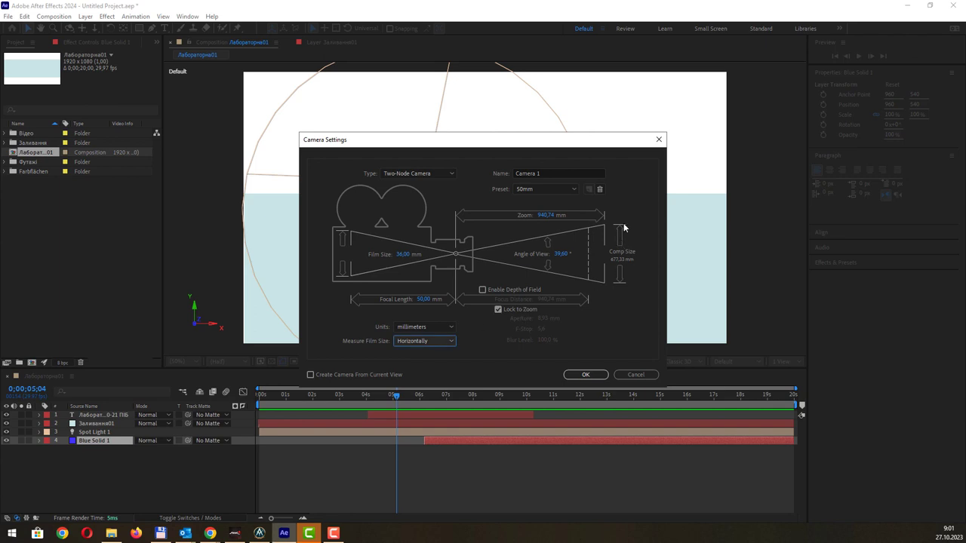
click(436, 175)
click(436, 173)
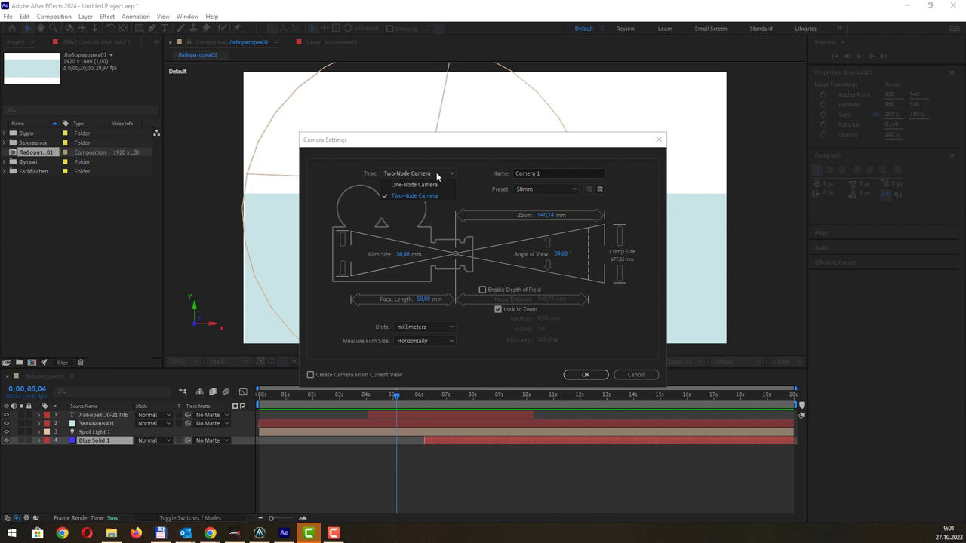
click(435, 179)
click(437, 173)
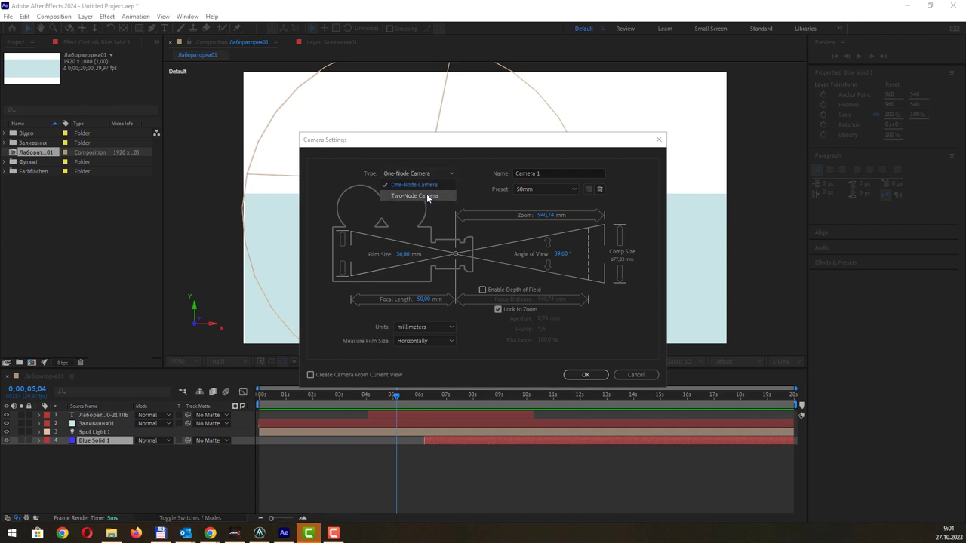
click(427, 196)
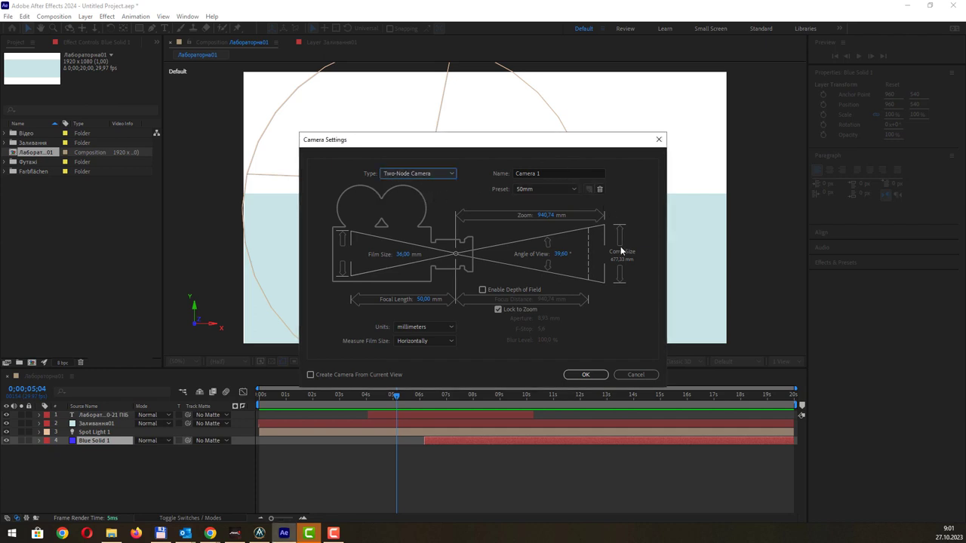
- Cancel the camera, add Null 1 and move it to the upper-right sky at about 1518, 264
click(639, 375)
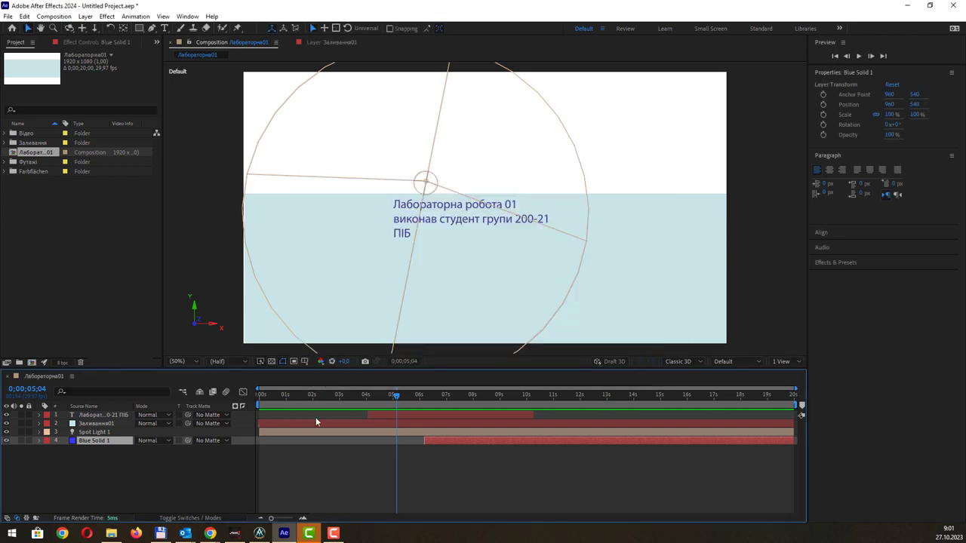
right_click(117, 452)
mouse_move(203, 332)
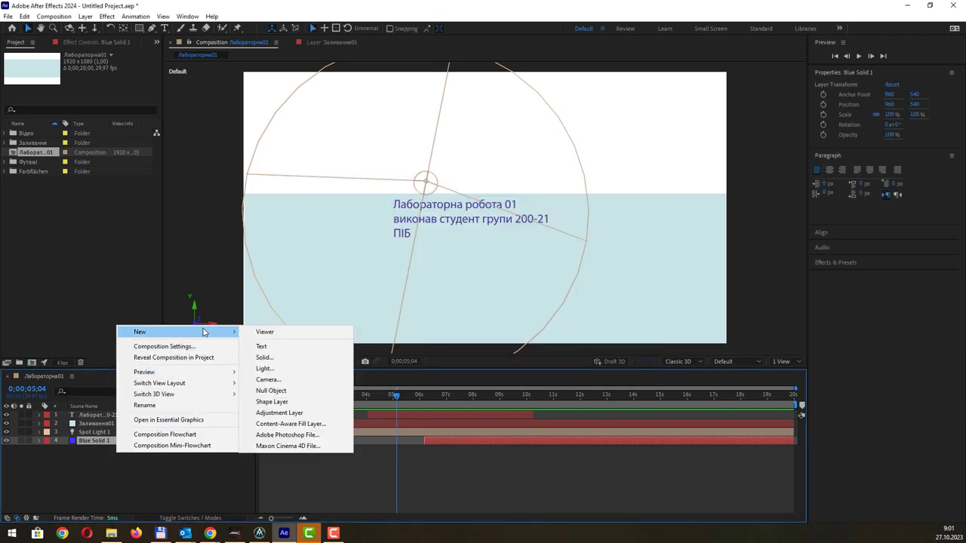
click(322, 392)
drag(518, 225, 651, 157)
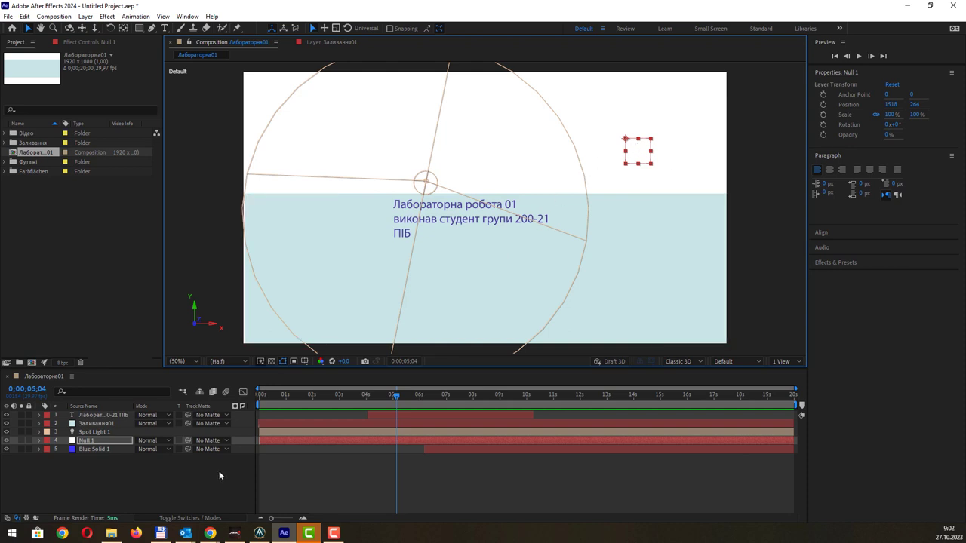
right_click(216, 472)
mouse_move(307, 358)
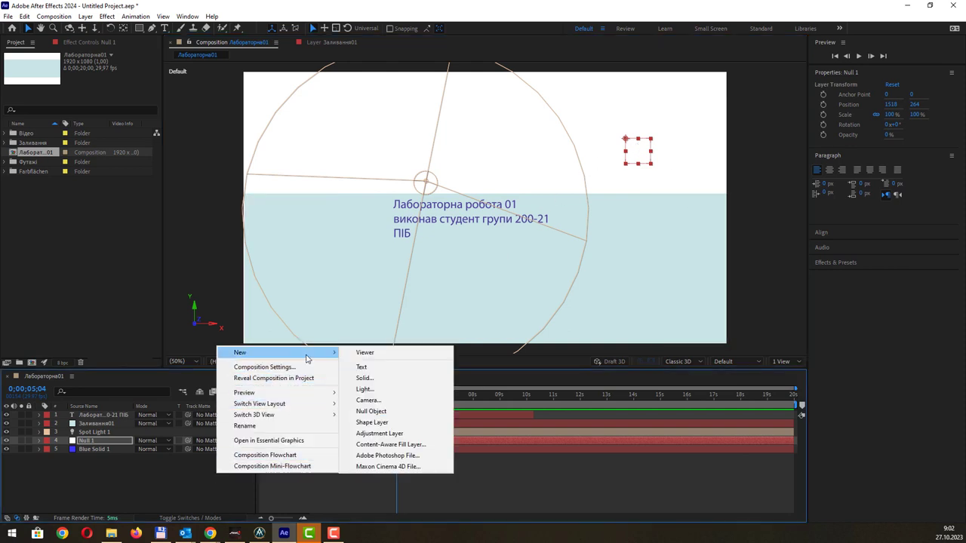
- Add Shape Layer 1 with a red rectangle in the sky and an ellipse around the title's left side
click(394, 425)
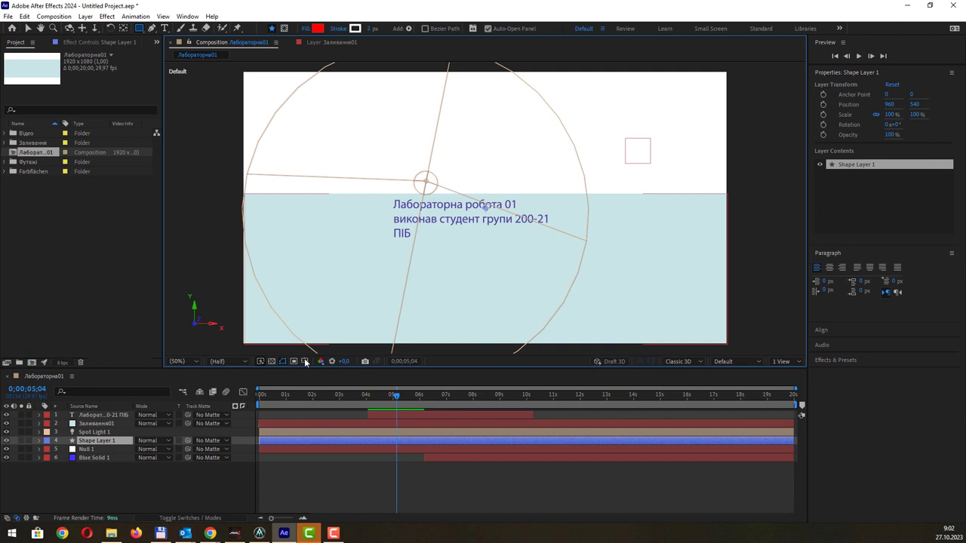
click(141, 29)
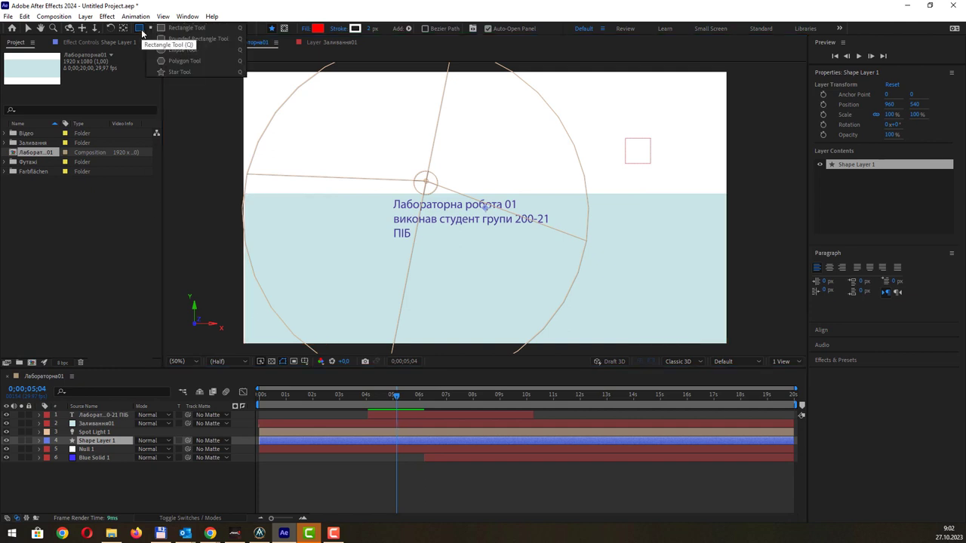
click(179, 71)
drag(524, 139, 599, 201)
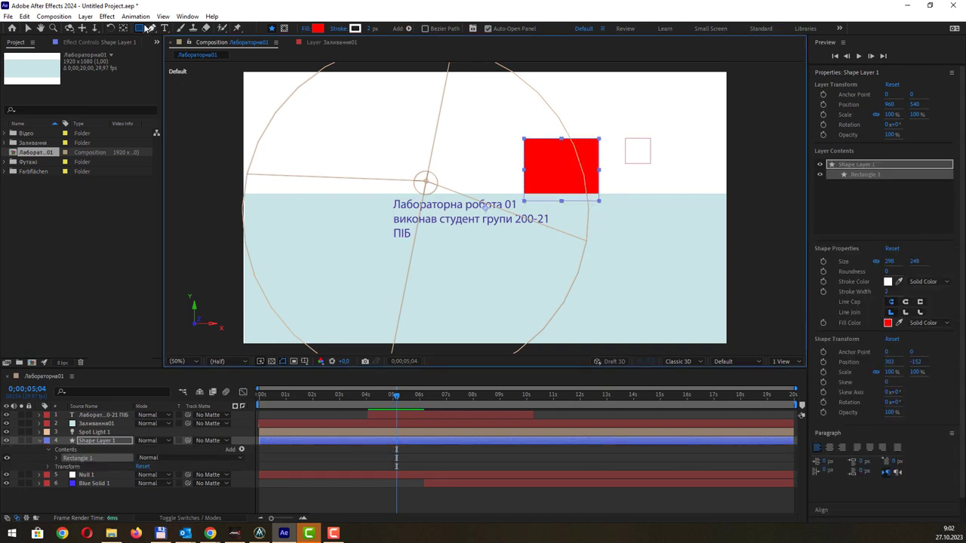
click(142, 28)
click(182, 52)
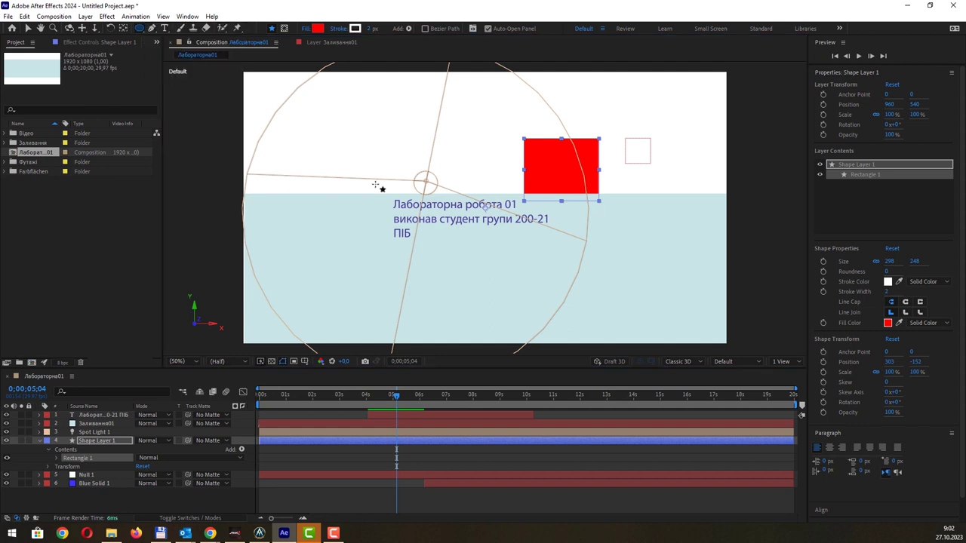
drag(375, 195, 458, 257)
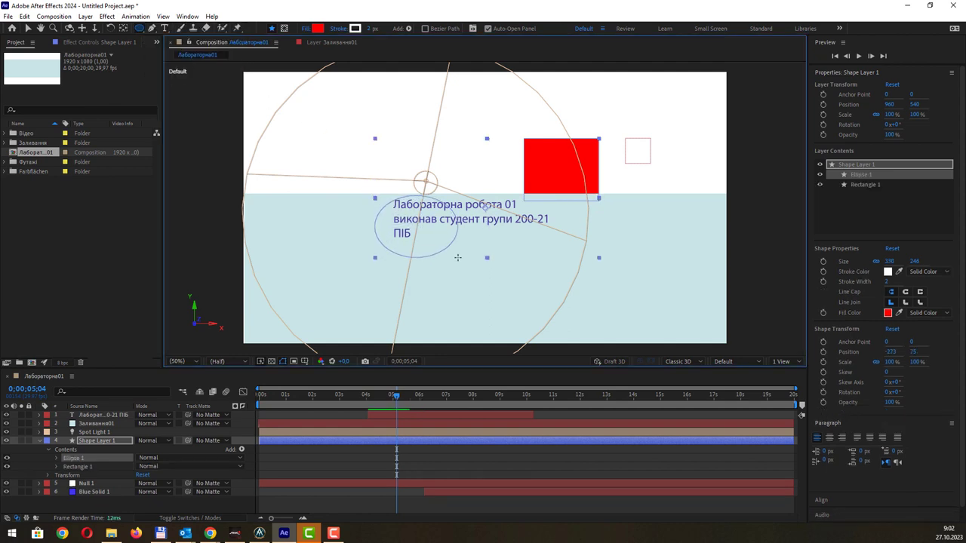
- Move the shapes up so the ellipse straddles the horizon
click(40, 440)
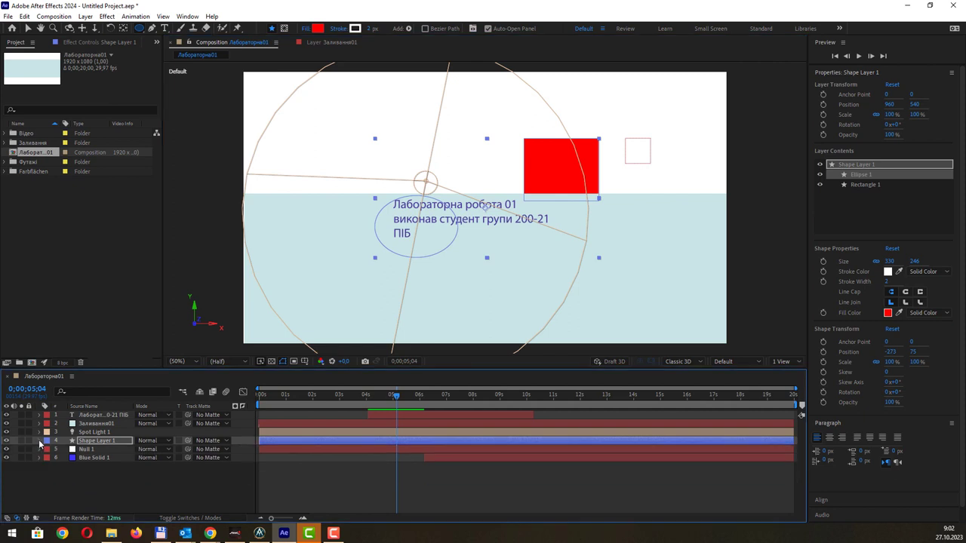
click(98, 441)
click(27, 28)
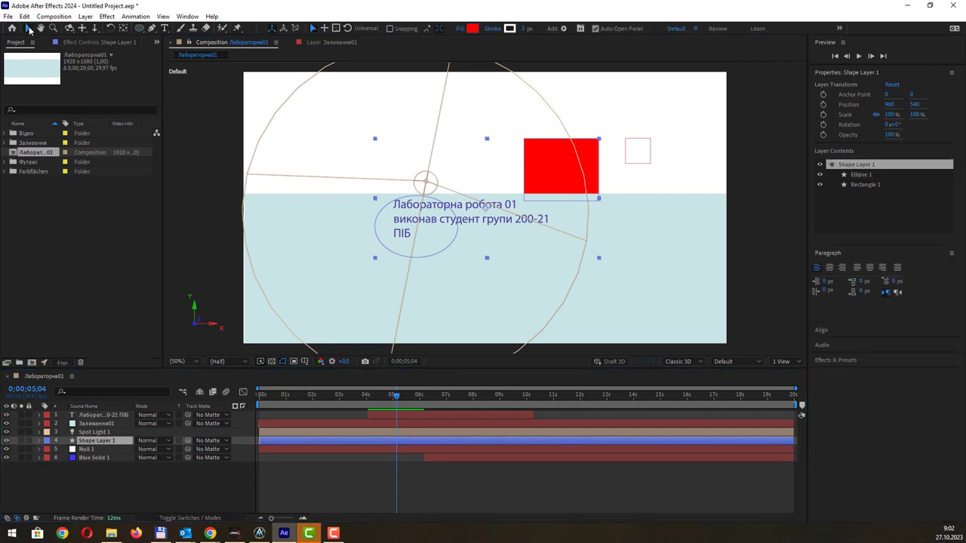
mouse_move(436, 227)
mouse_down()
mouse_move(450, 180)
mouse_move(441, 206)
mouse_up()
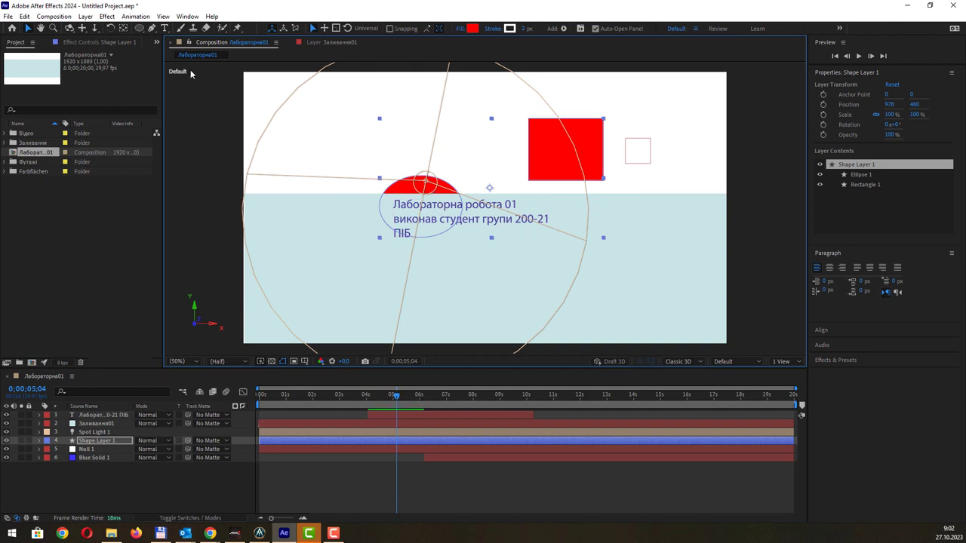
click(138, 30)
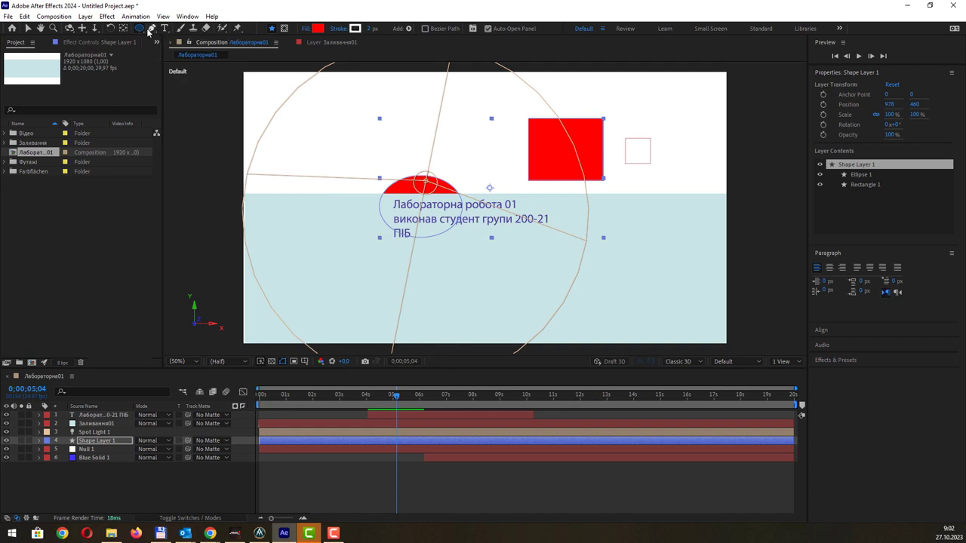
click(151, 31)
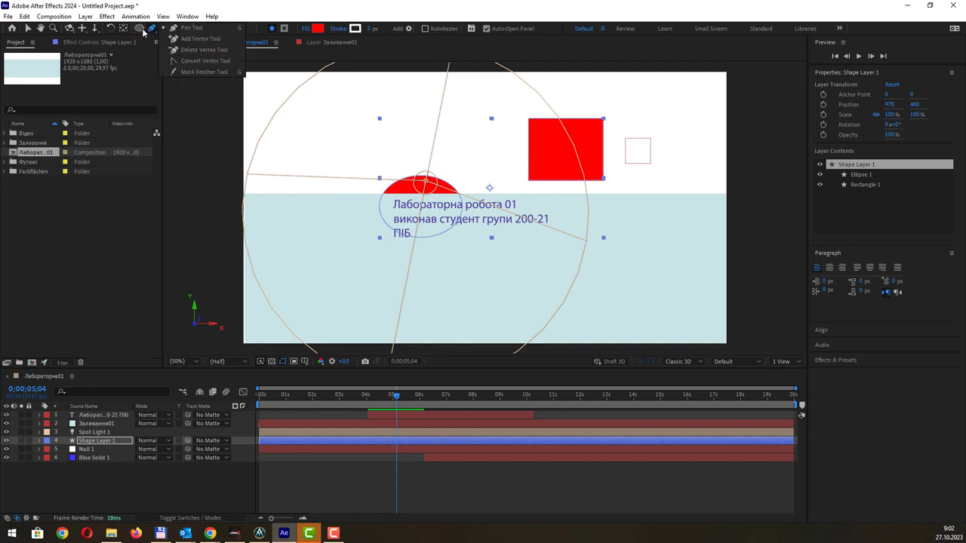
click(139, 29)
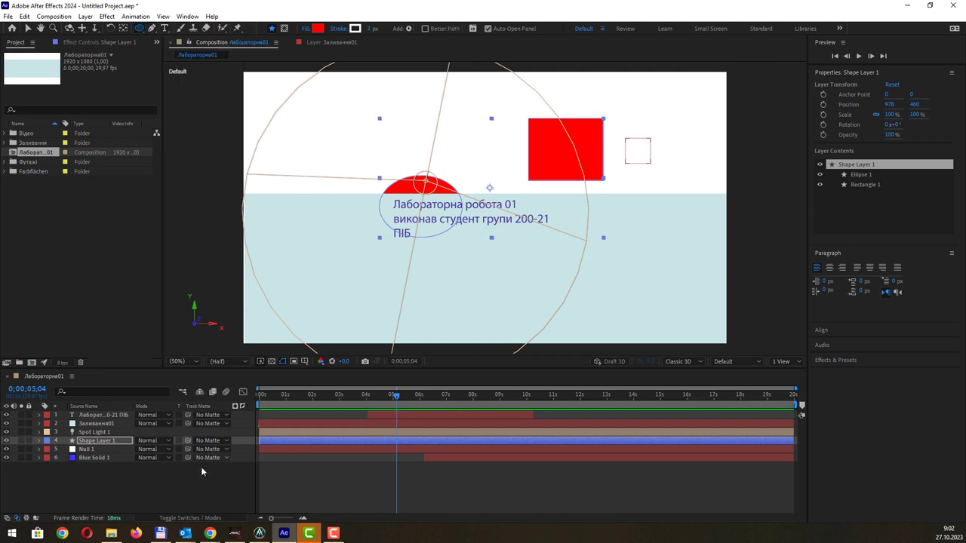
- Select the title text layer and add Adjustment Layer 1 above it
right_click(179, 352)
mouse_move(262, 360)
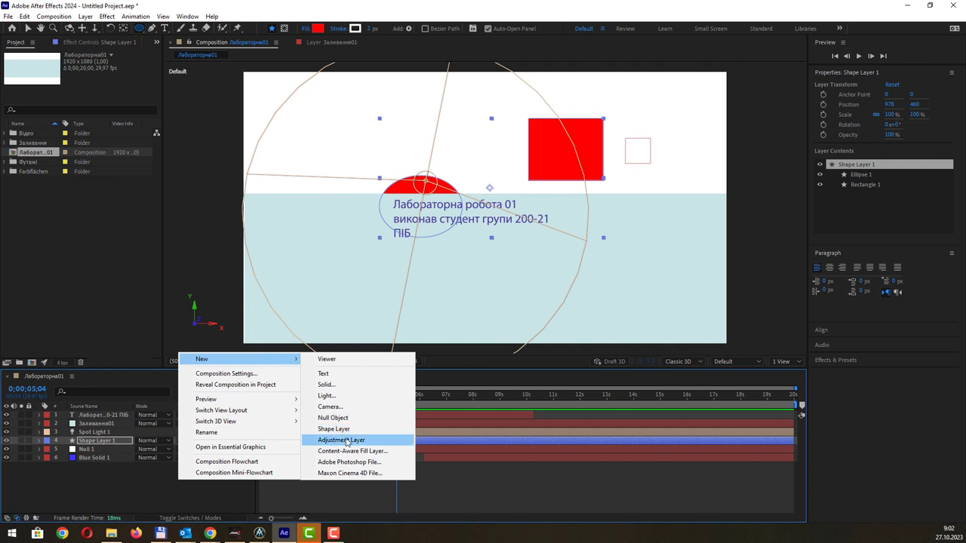
click(90, 416)
click(91, 416)
right_click(130, 473)
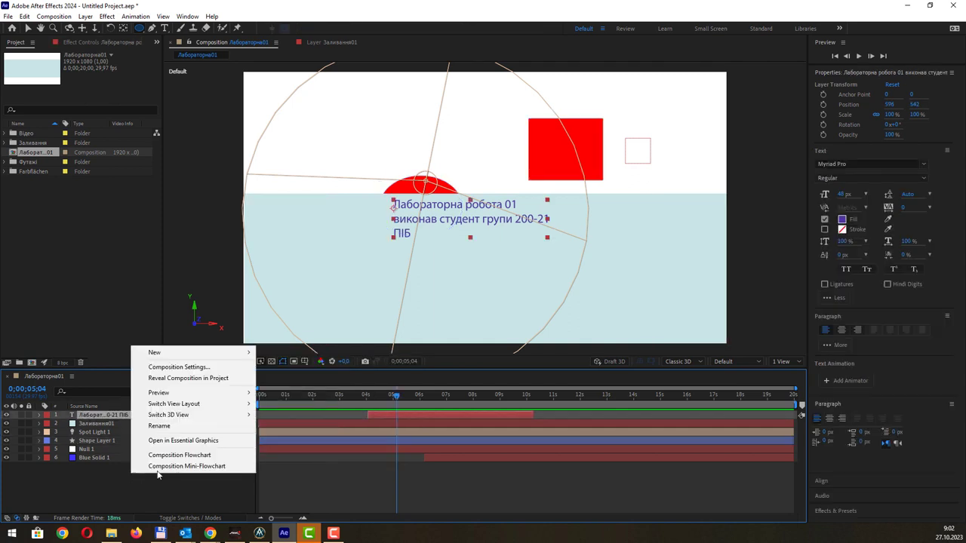
mouse_move(226, 393)
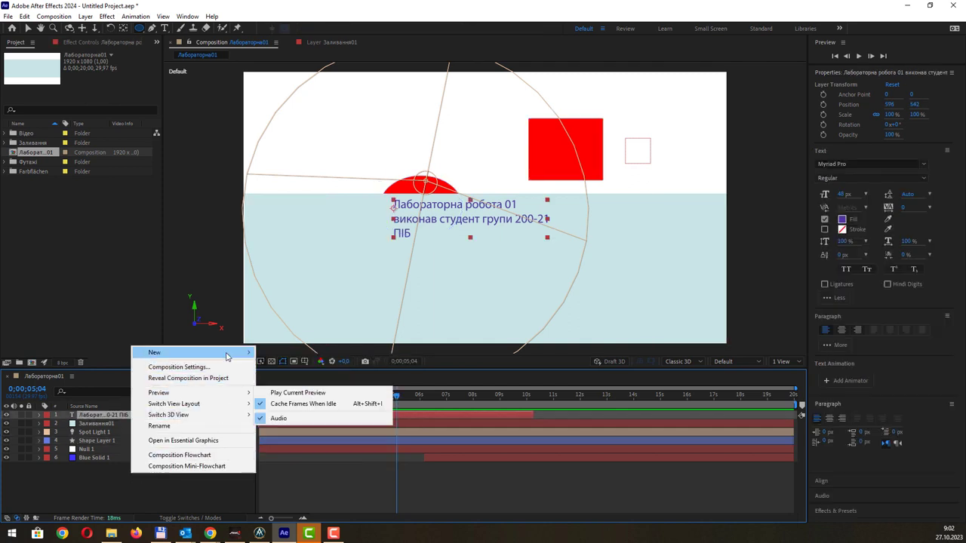
mouse_move(227, 357)
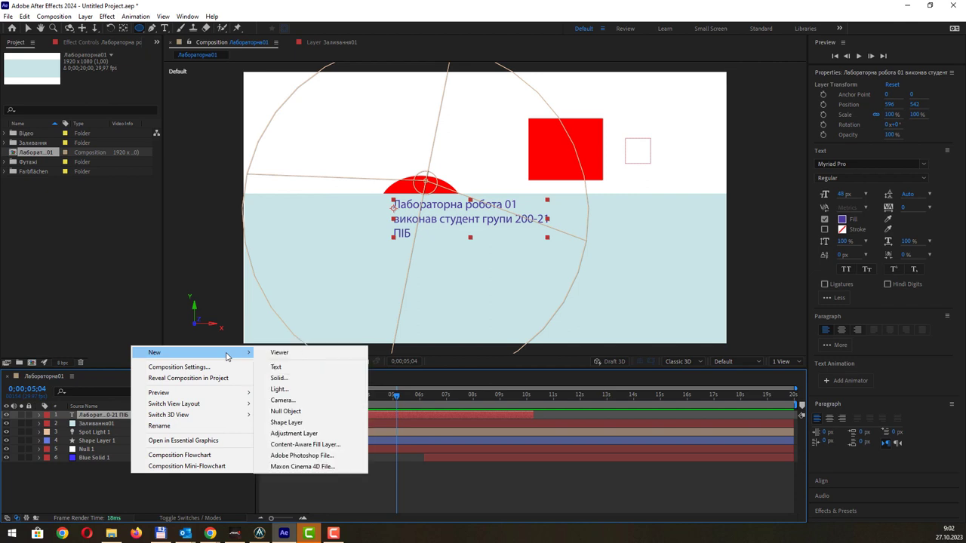
click(309, 433)
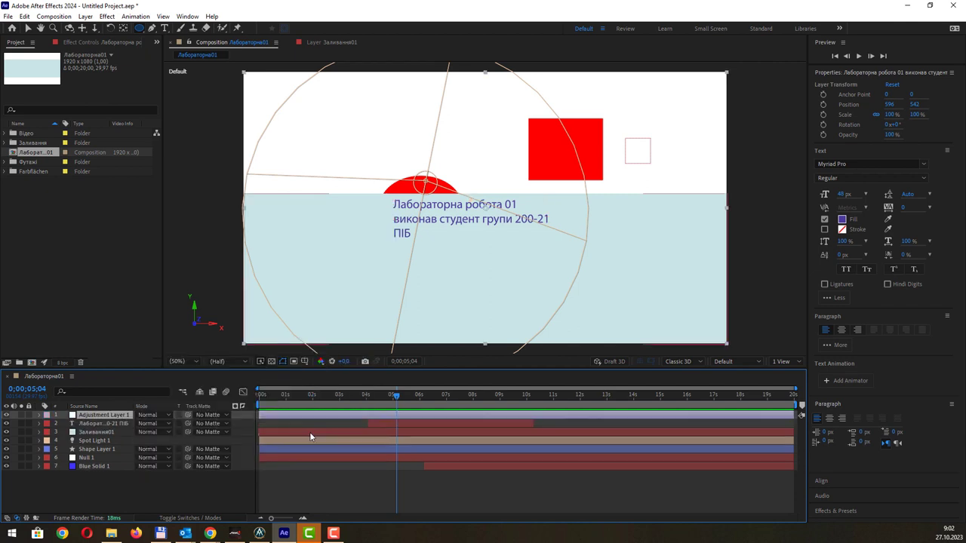
- Inspect the adjustment layer's options and twirl its Transform group open and closed
right_click(123, 421)
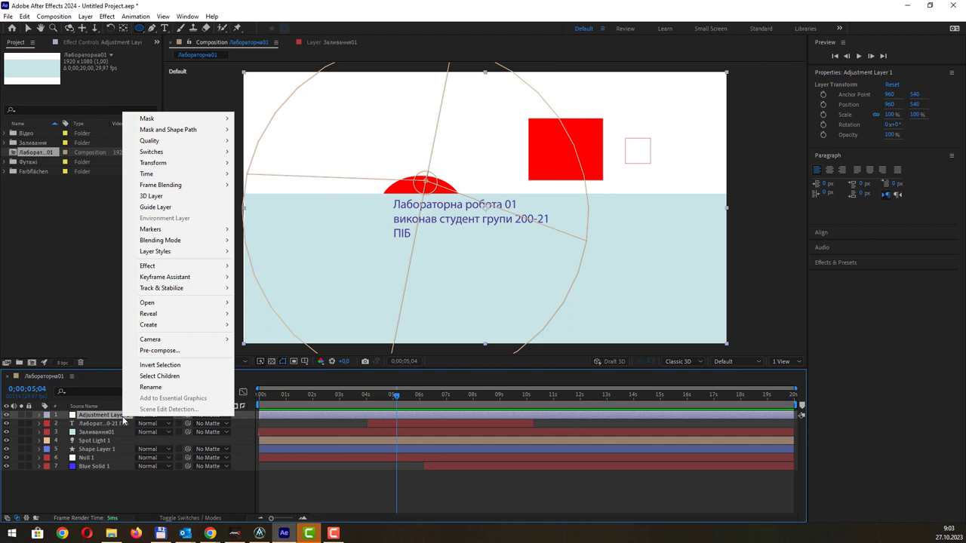
key(Escape)
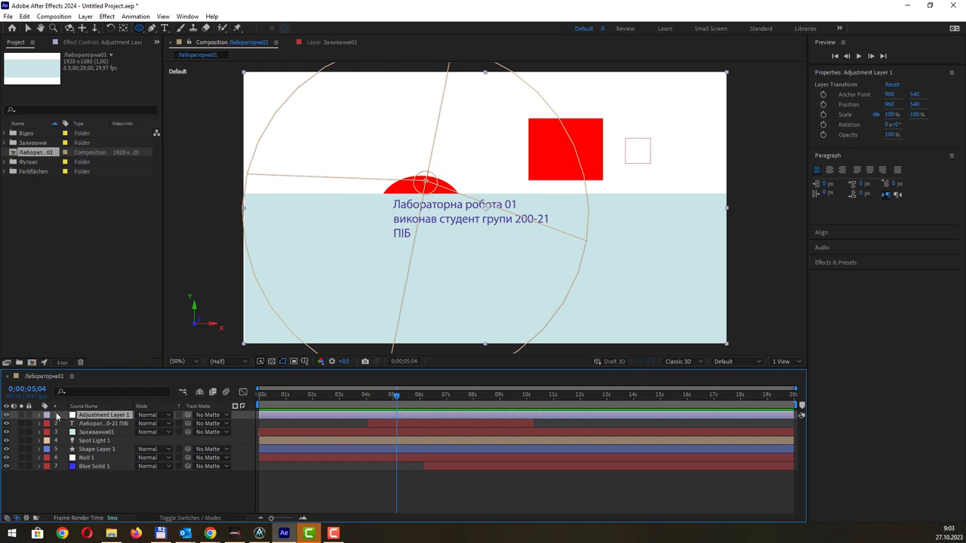
click(38, 415)
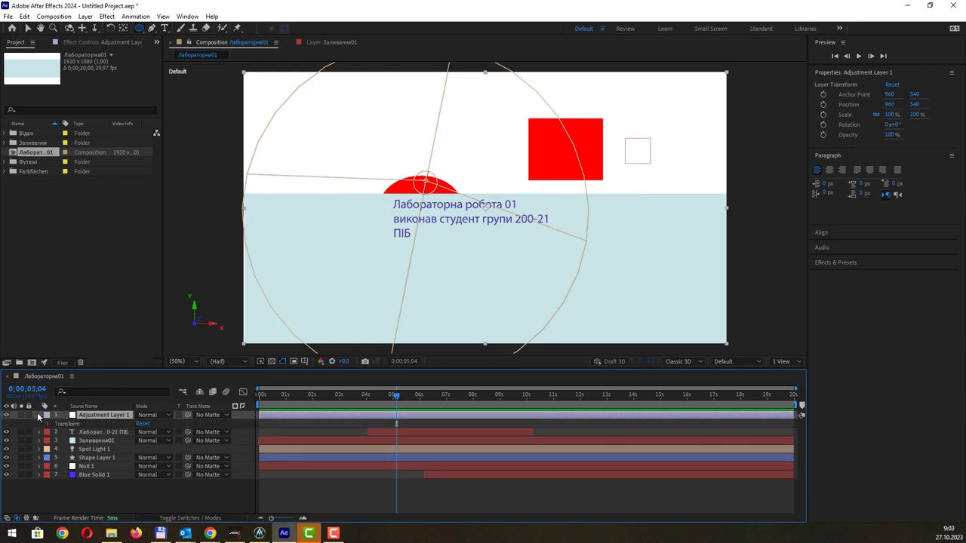
click(39, 416)
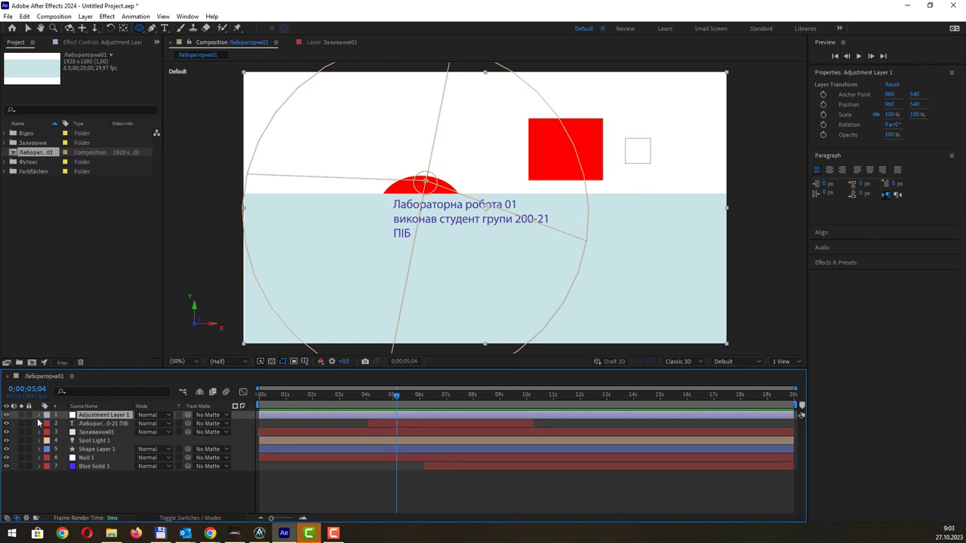
right_click(112, 477)
mouse_move(186, 357)
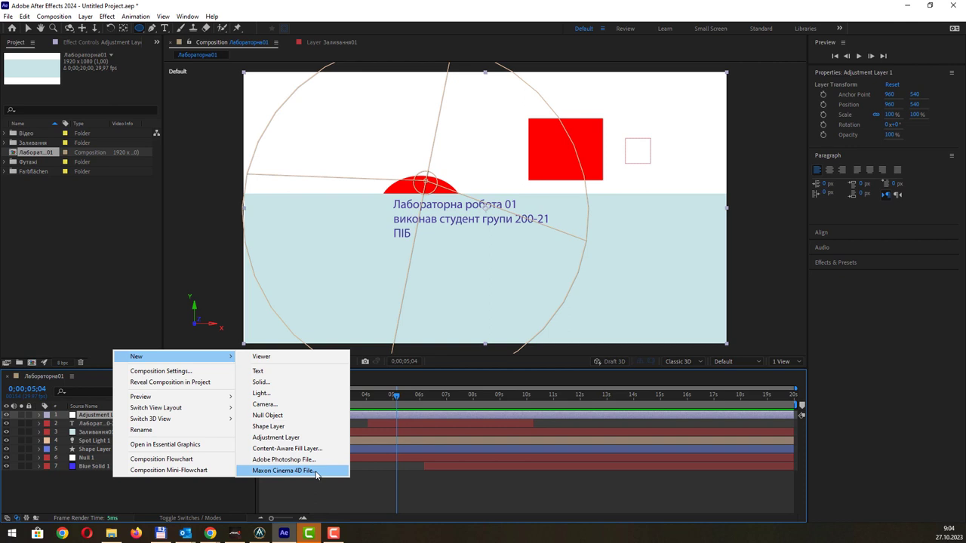
click(116, 491)
click(104, 419)
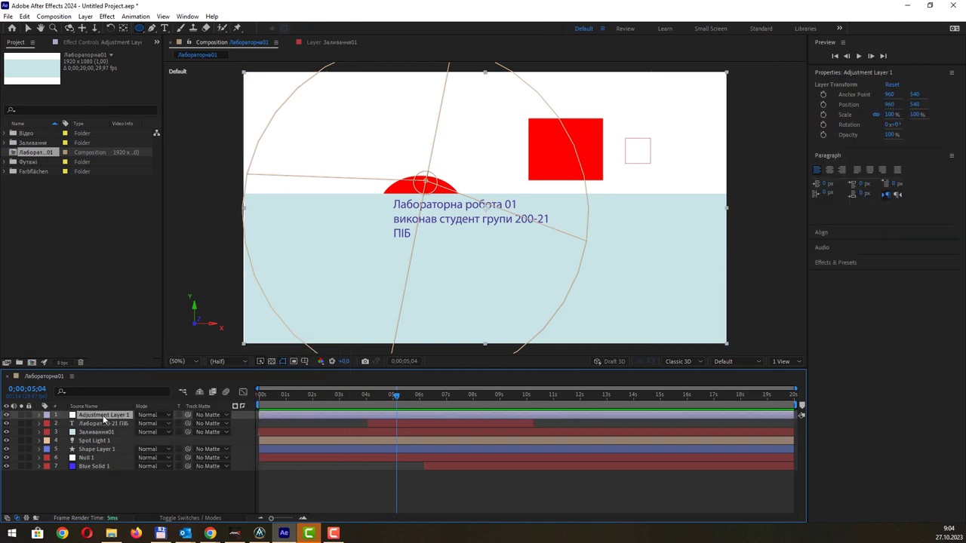
- Delete Adjustment Layer 1, Spot Light 1, Shape Layer 1 and Null 1
key(Delete)
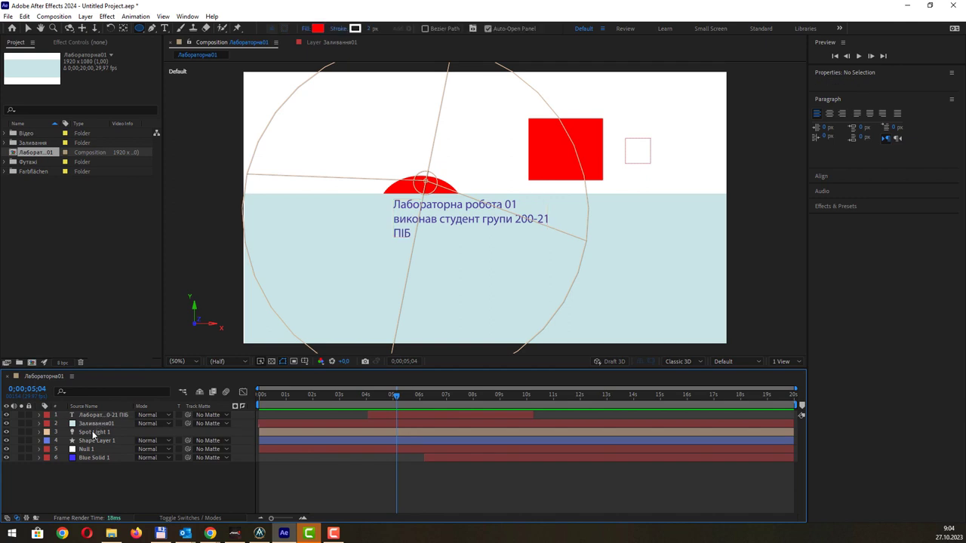
click(94, 434)
key(Delete)
click(95, 433)
key(Delete)
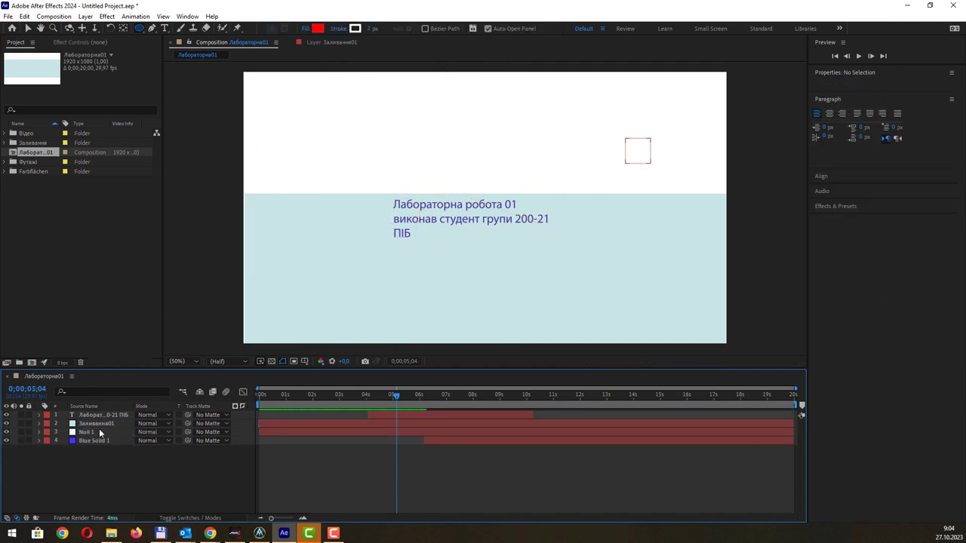
click(99, 434)
key(Delete)
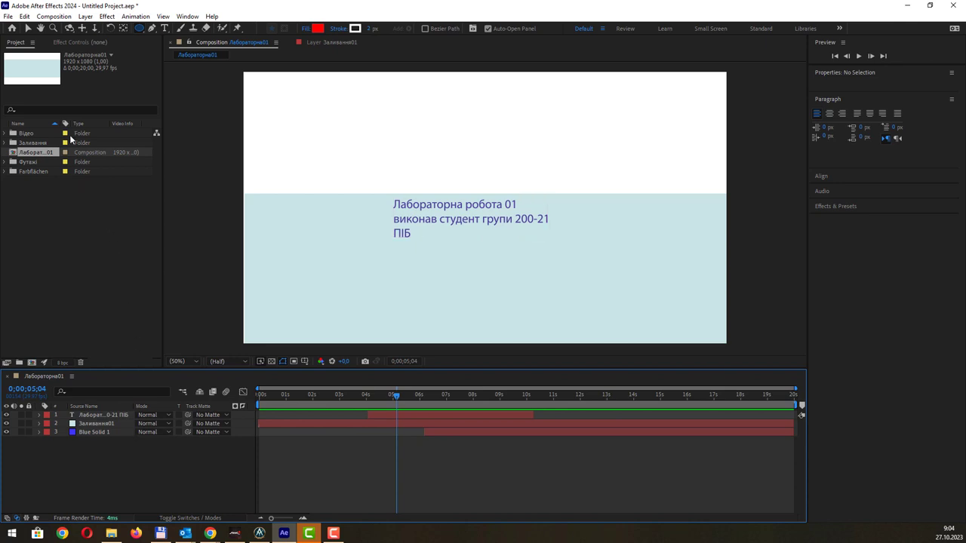
- Dismiss the new-layer menu, clear the Project panel selection, and briefly check the browser
right_click(177, 462)
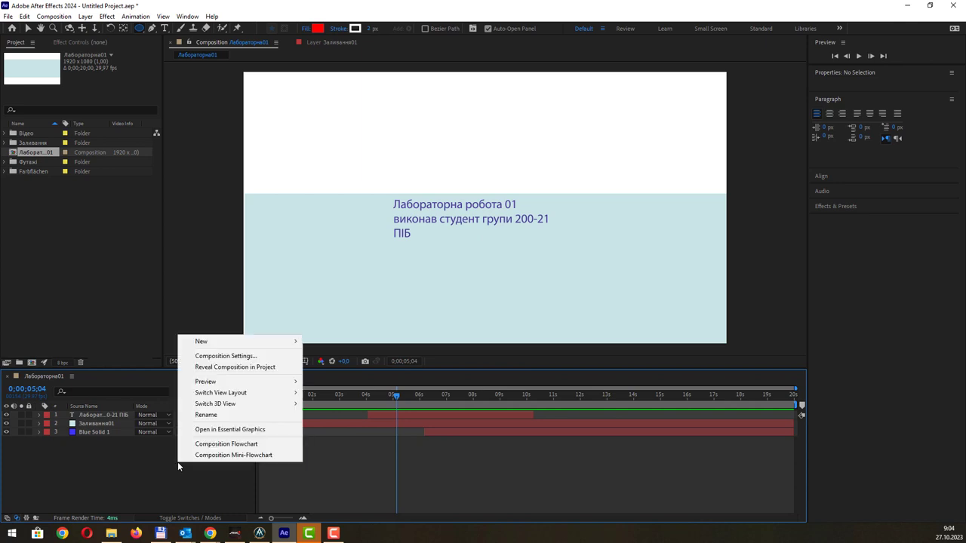
mouse_move(274, 344)
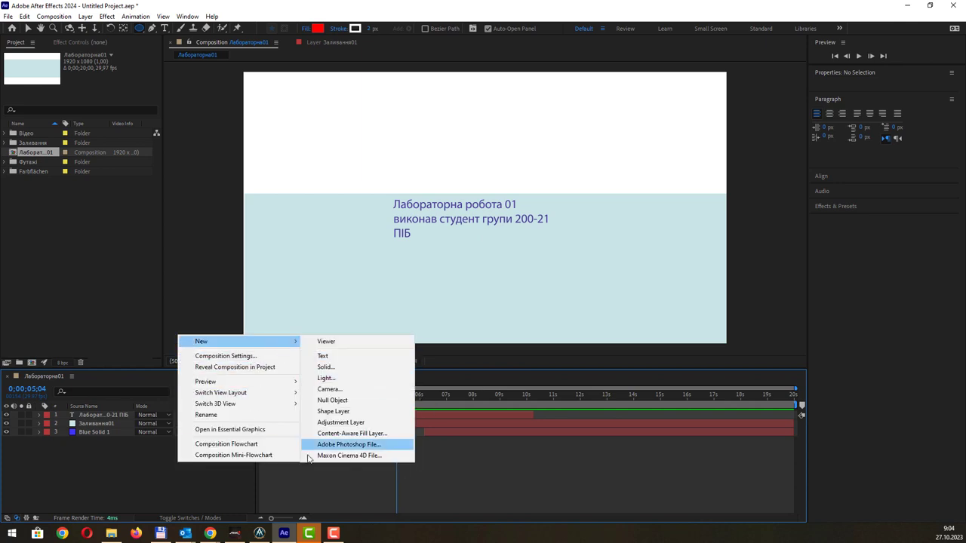
click(141, 465)
click(94, 233)
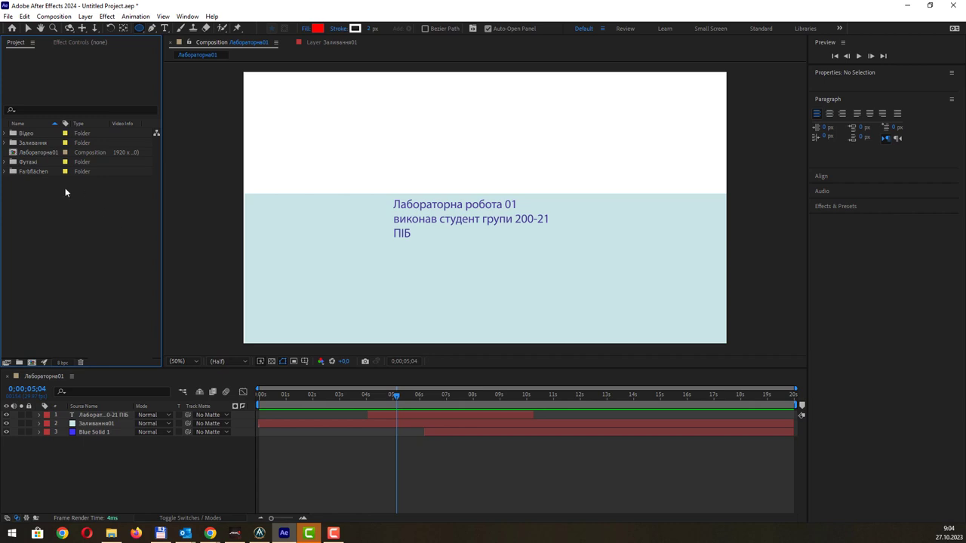
key(alt+Tab)
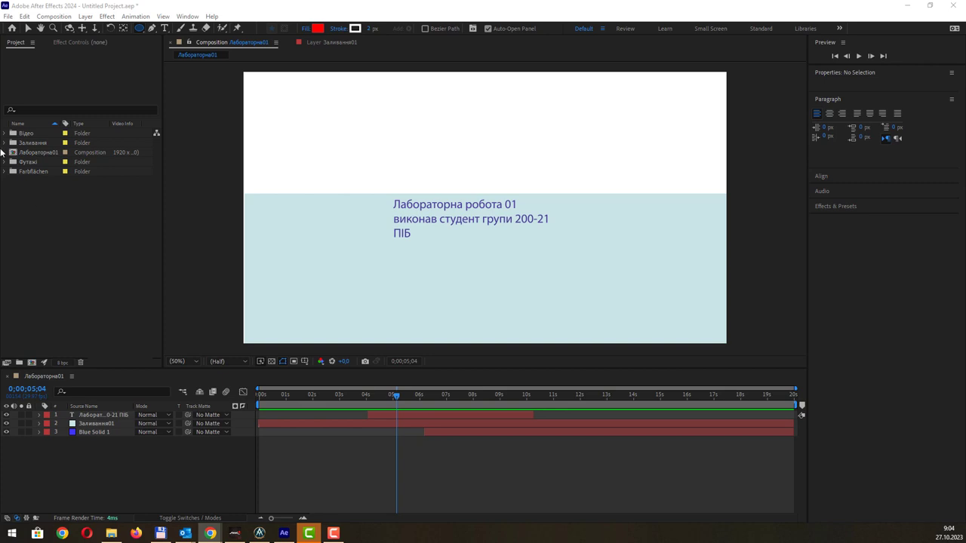
click(73, 205)
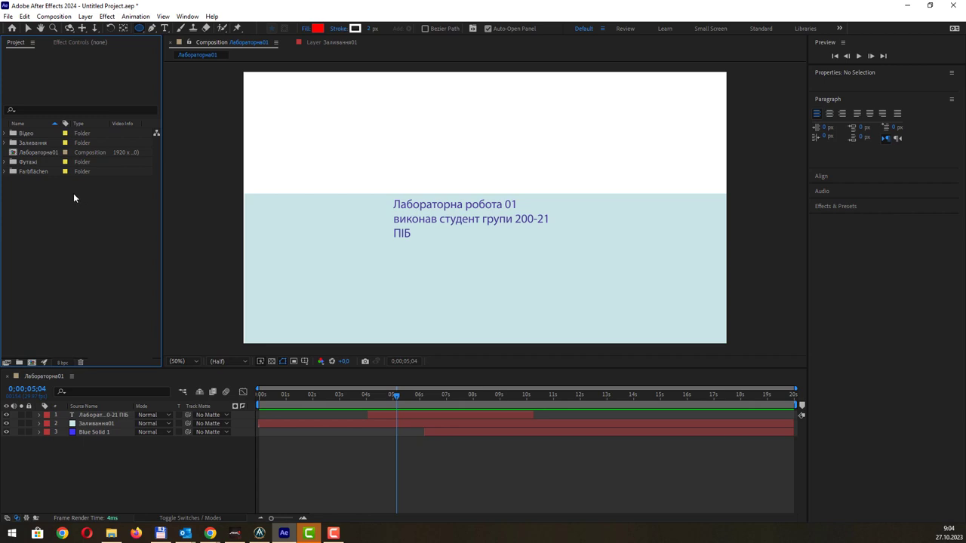
- Rename the Farbflächen folder to Вбудовані and confirm using it for new solids
click(37, 173)
click(7, 173)
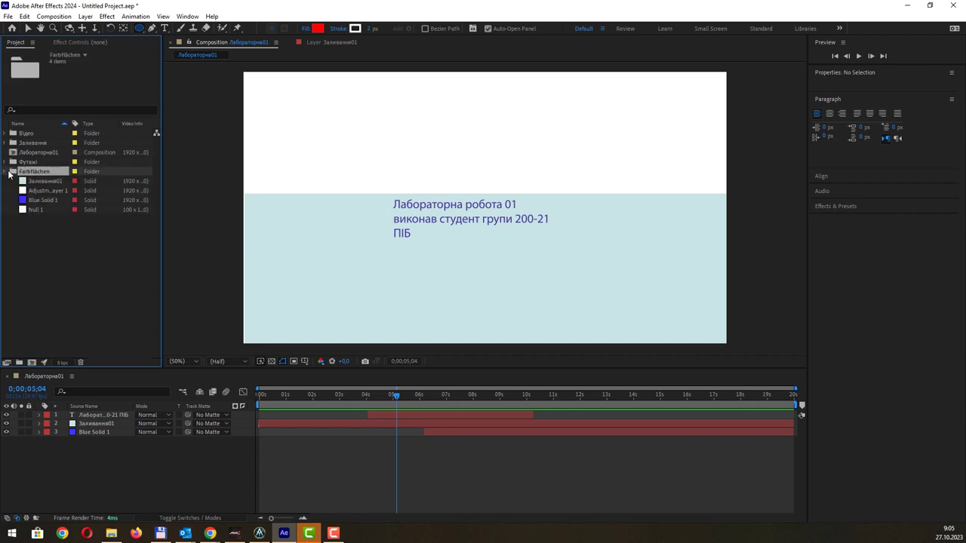
click(8, 173)
click(8, 173)
double_click(47, 170)
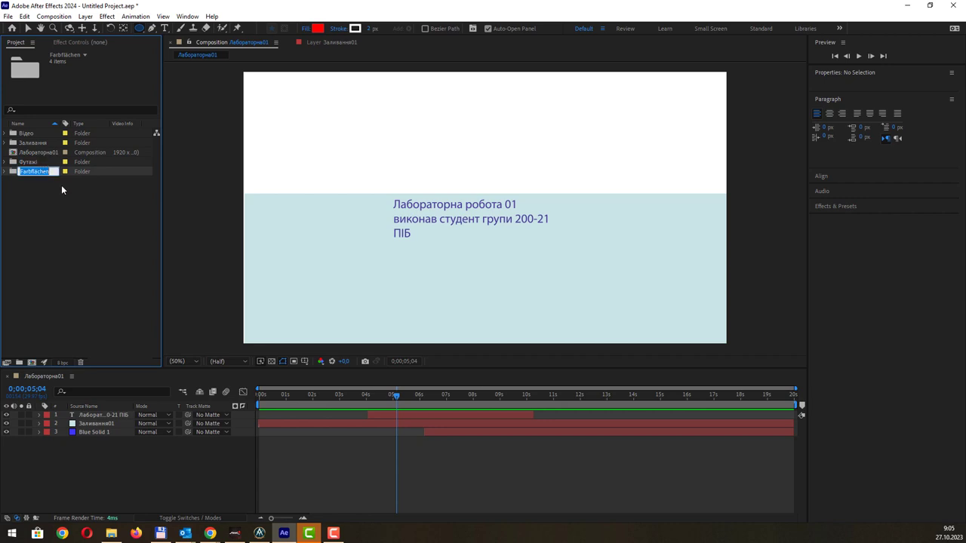
text(Вбудован)
text(і)
key(Return)
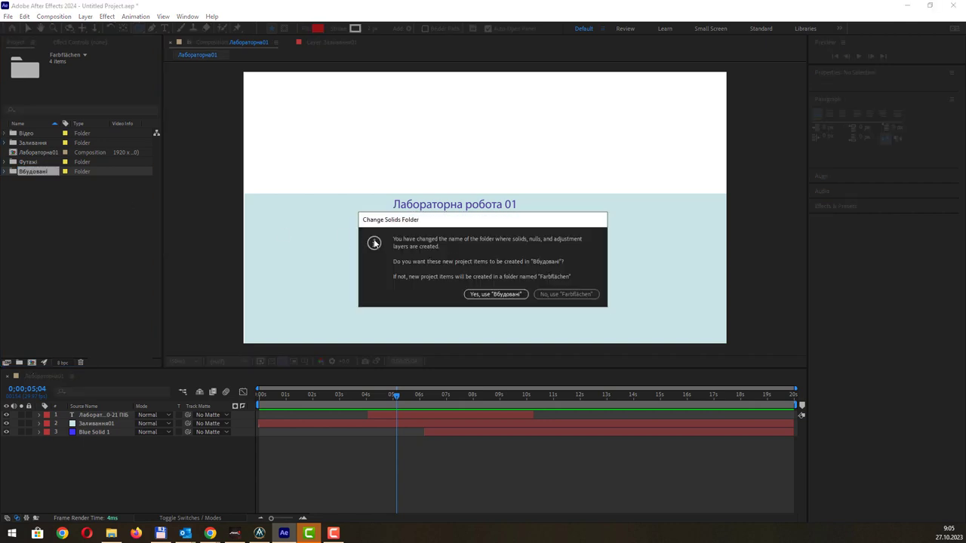
click(496, 294)
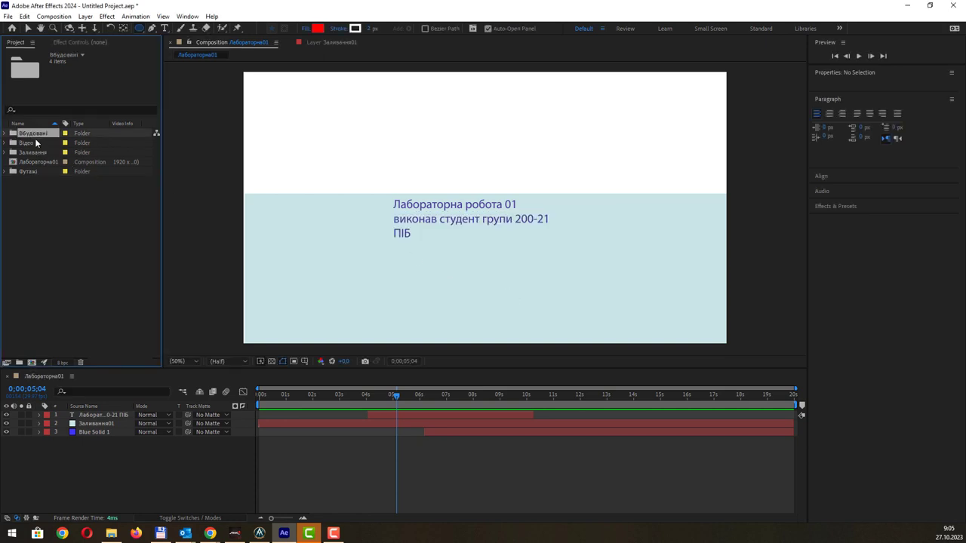
click(6, 135)
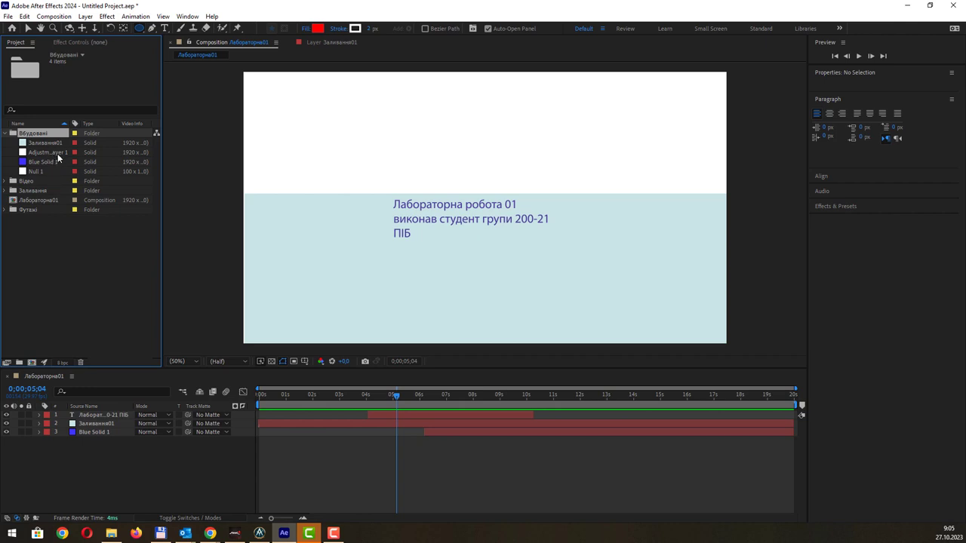
click(57, 153)
click(123, 470)
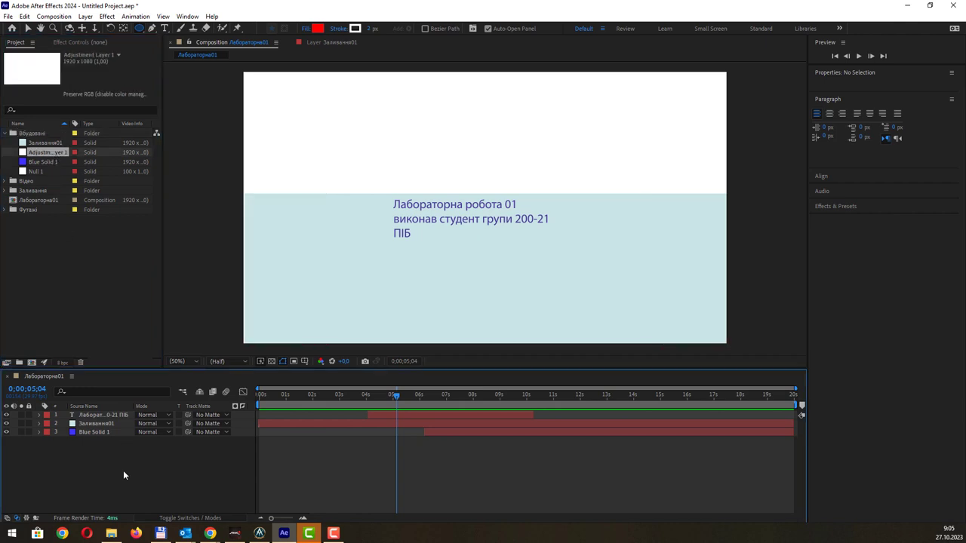
right_click(148, 457)
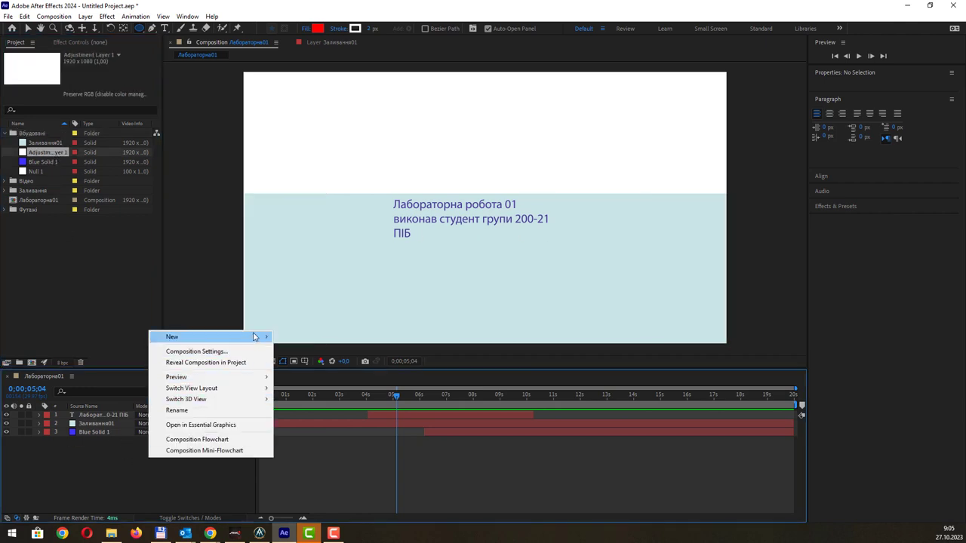
mouse_move(254, 336)
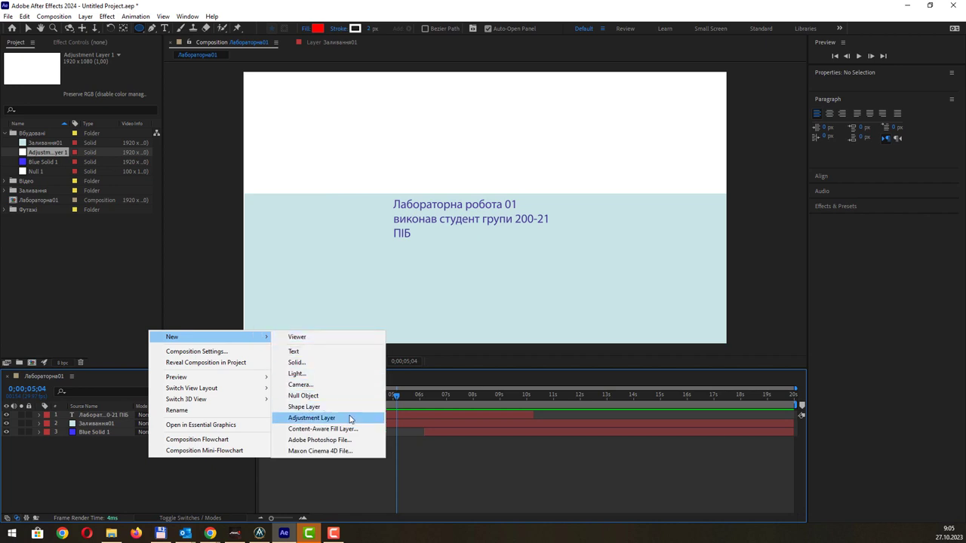
click(102, 469)
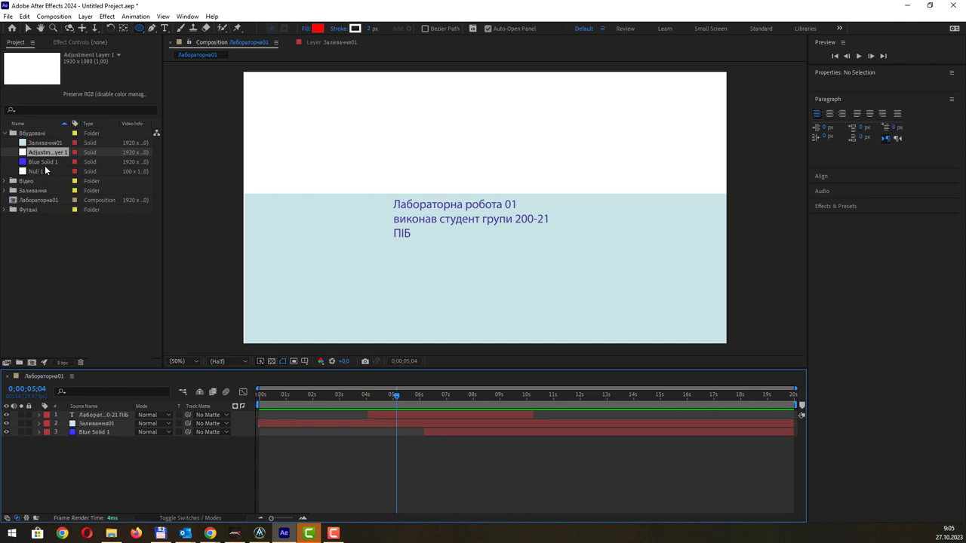
- Import небо.png and ховрашок.jpg from Disc R > 2023 > AE into the project
right_click(56, 237)
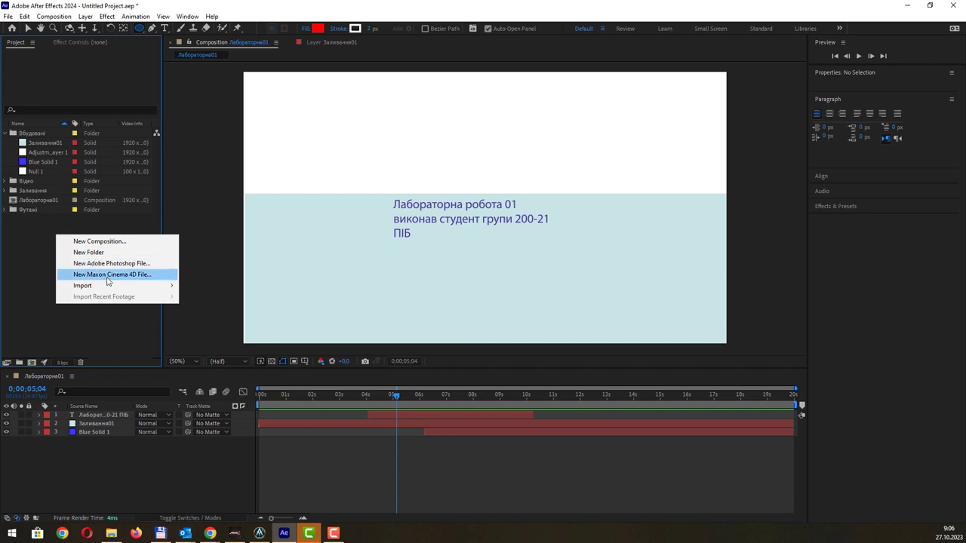
mouse_move(108, 287)
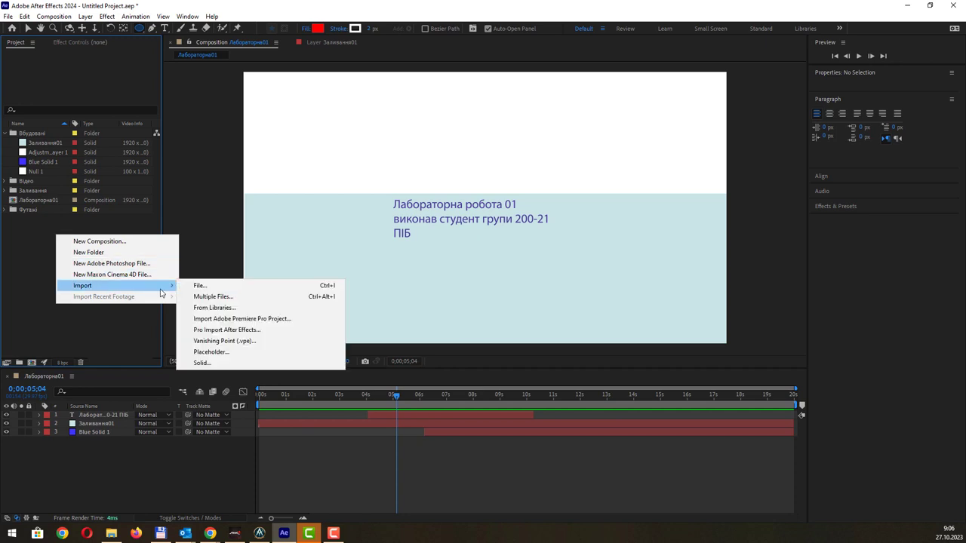
click(219, 289)
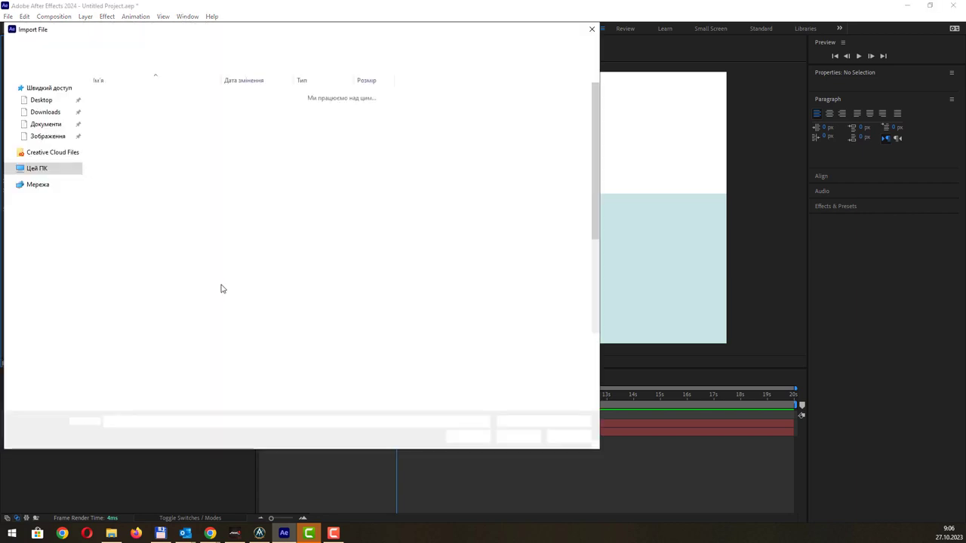
click(50, 100)
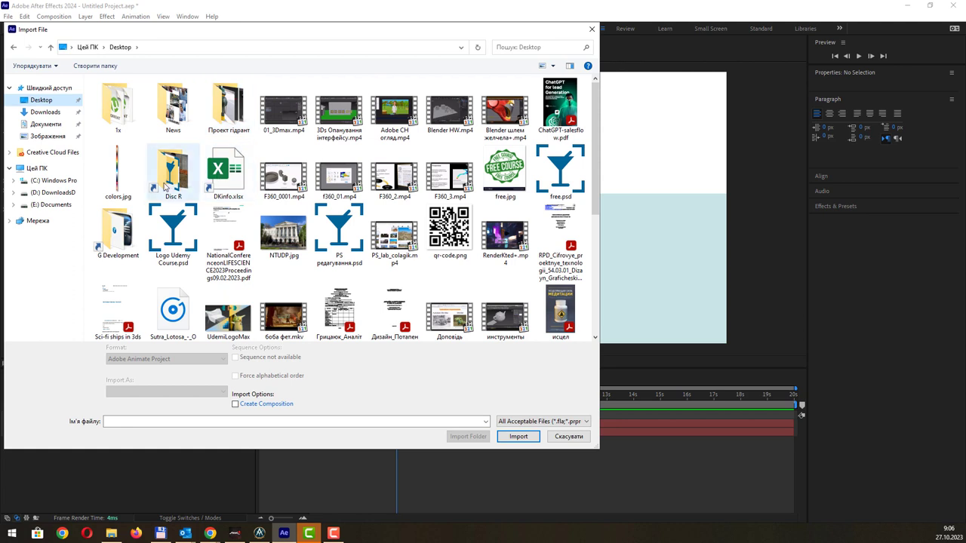
double_click(164, 185)
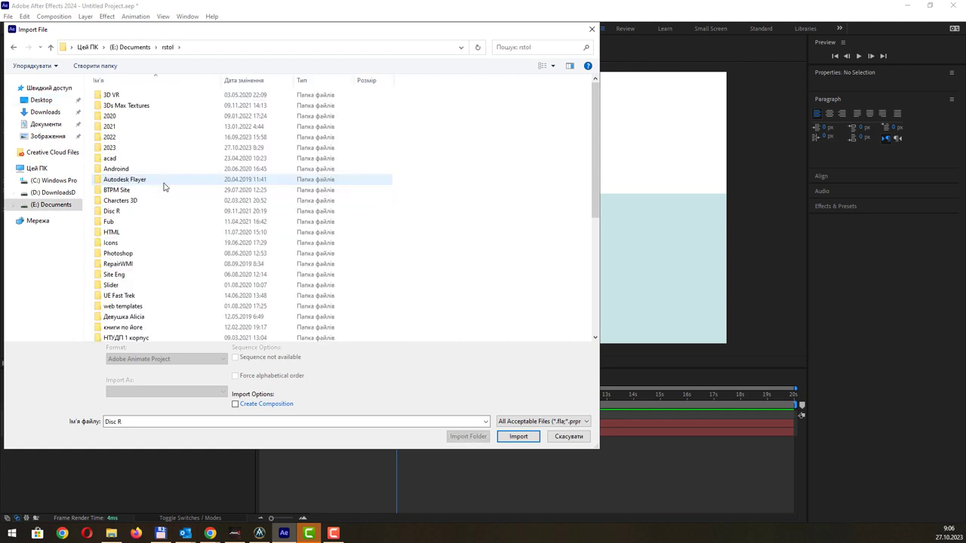
double_click(134, 149)
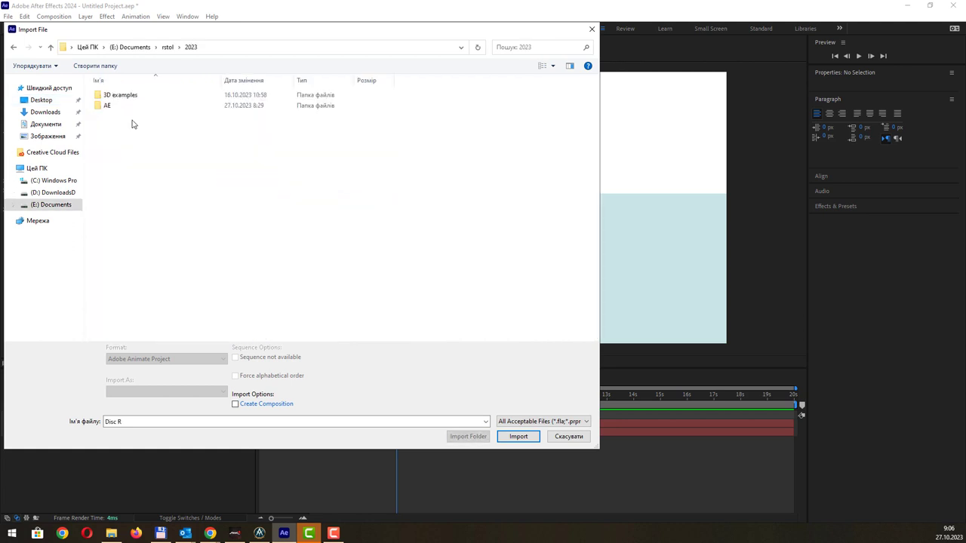
click(122, 105)
key(Return)
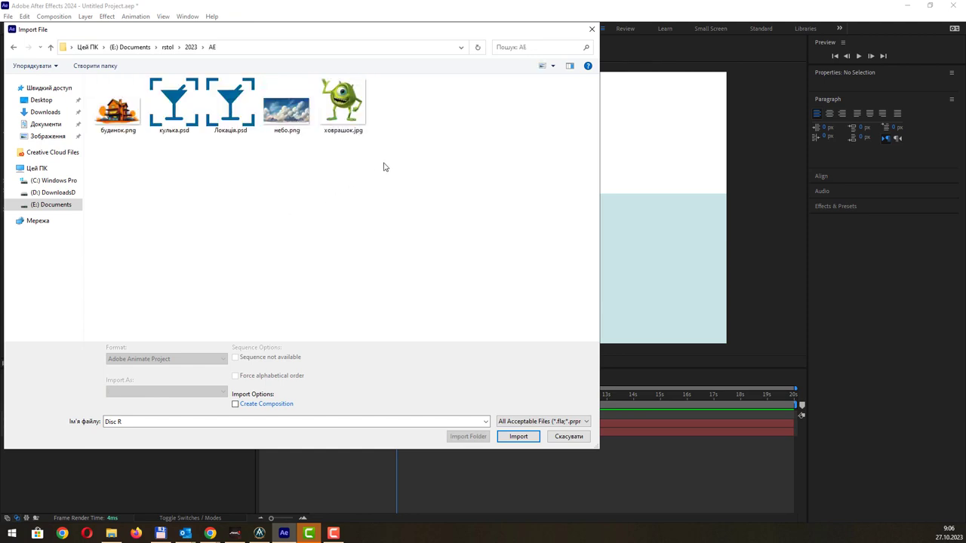
mouse_move(384, 164)
mouse_down()
mouse_move(281, 102)
mouse_move(263, 79)
mouse_up()
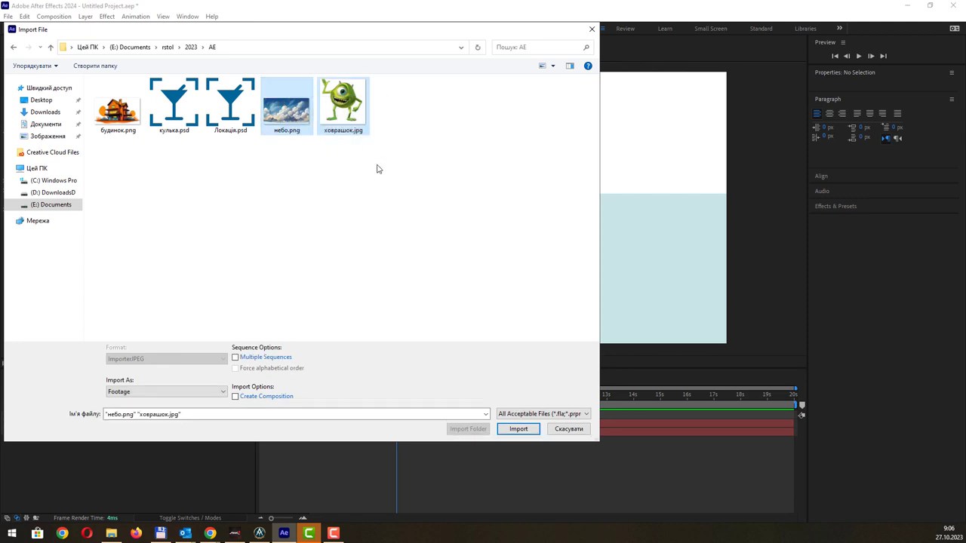
click(518, 428)
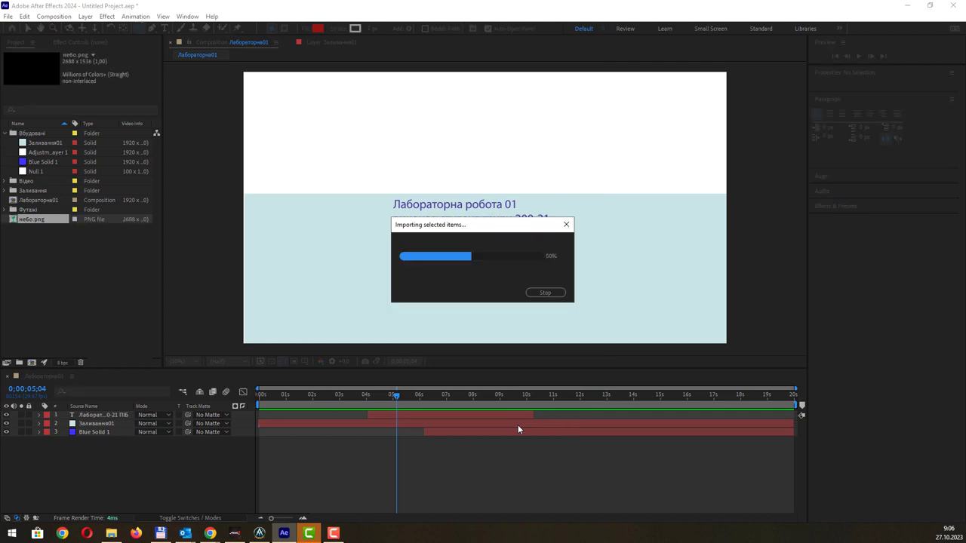
- Move небо.png and ховрашок.jpg into the Футажі folder and expand it to check
click(49, 247)
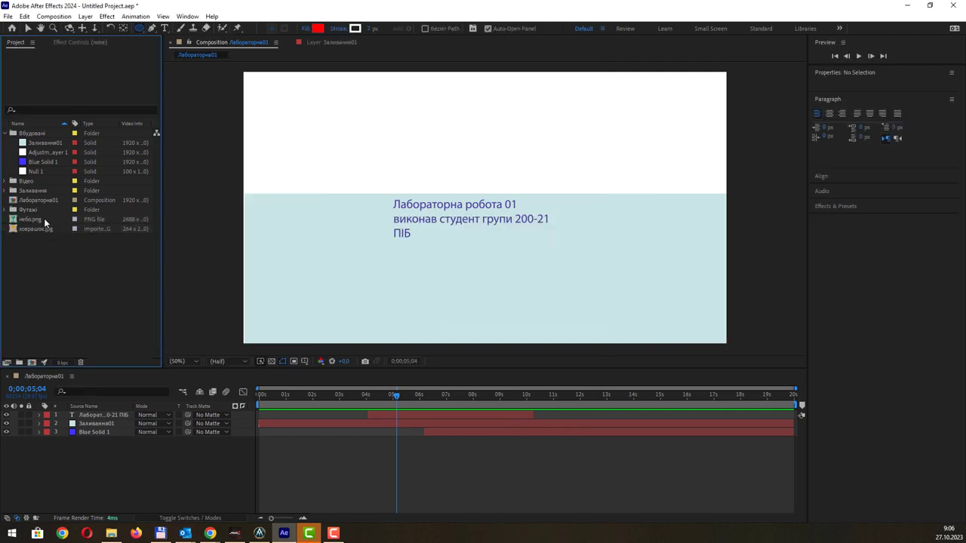
click(43, 219)
click(44, 228)
click(43, 222)
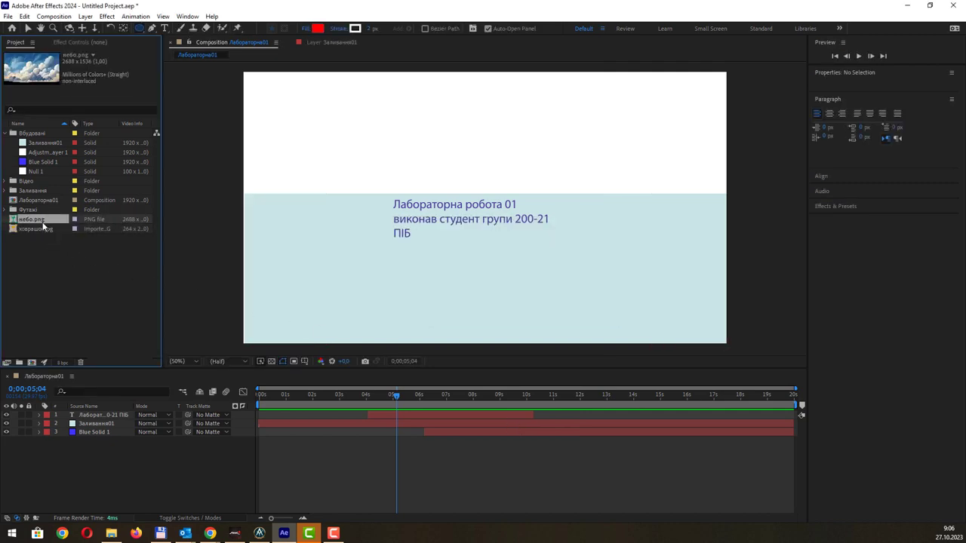
shift+click(43, 228)
drag(42, 228, 40, 216)
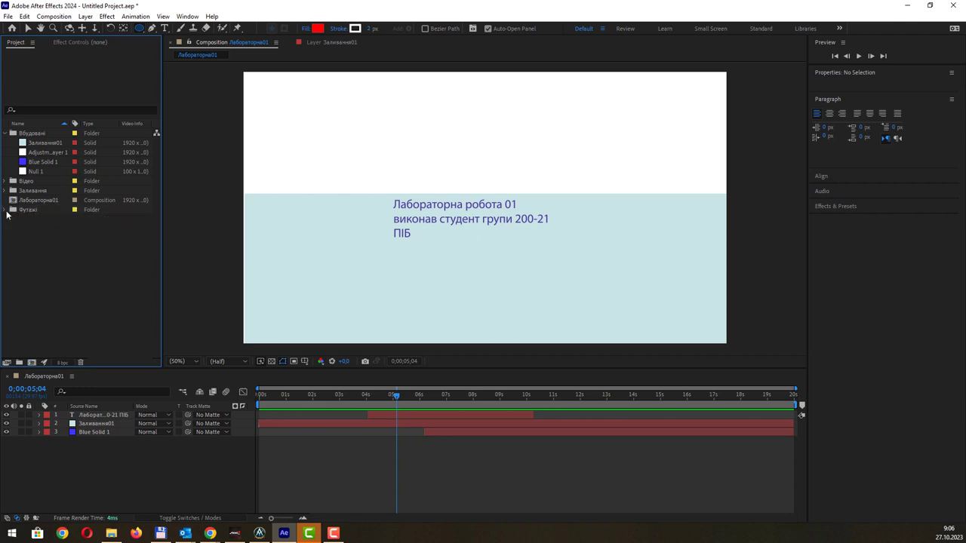
click(6, 211)
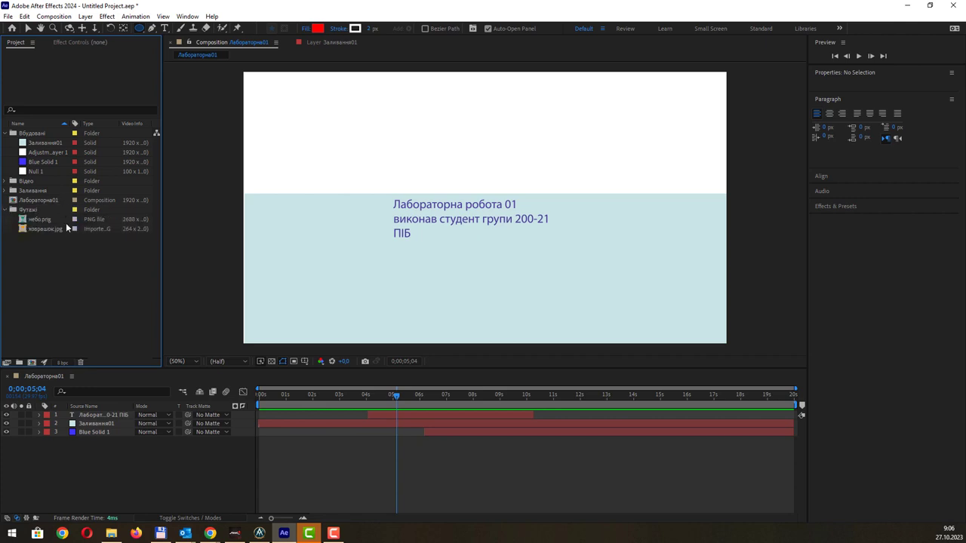
double_click(91, 278)
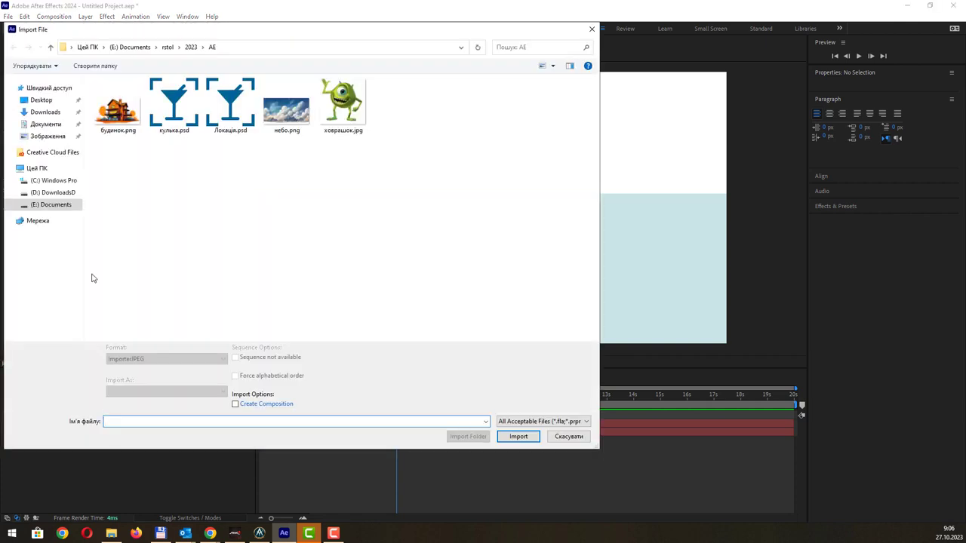
key(Escape)
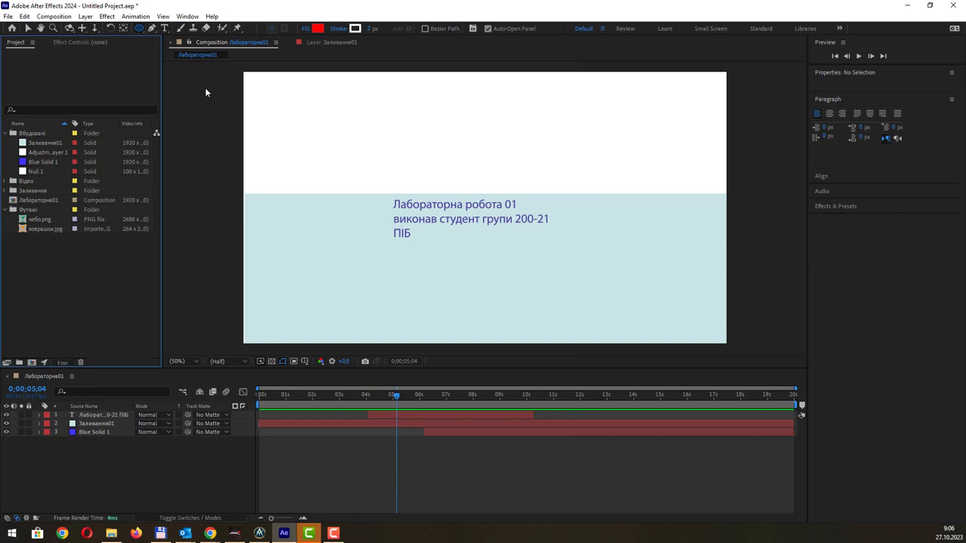
click(8, 16)
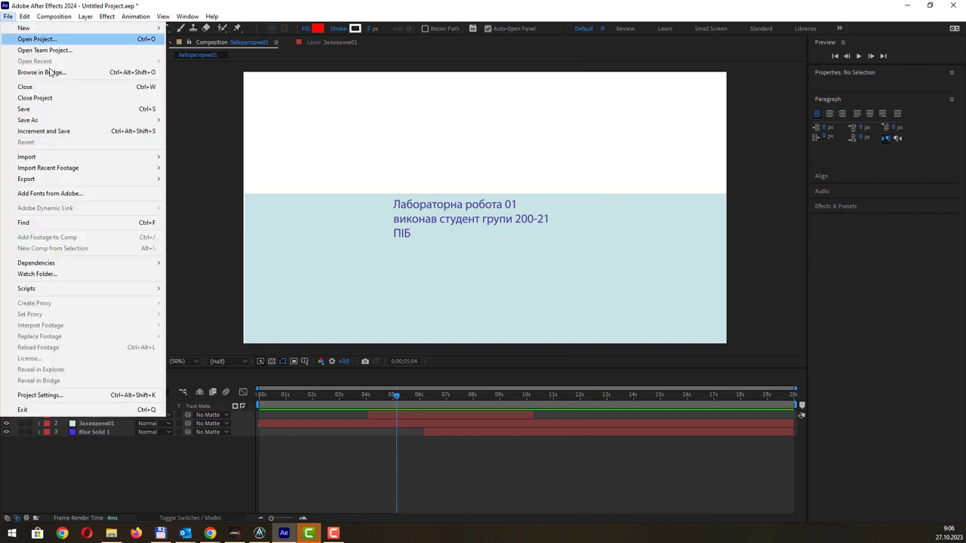
mouse_move(81, 159)
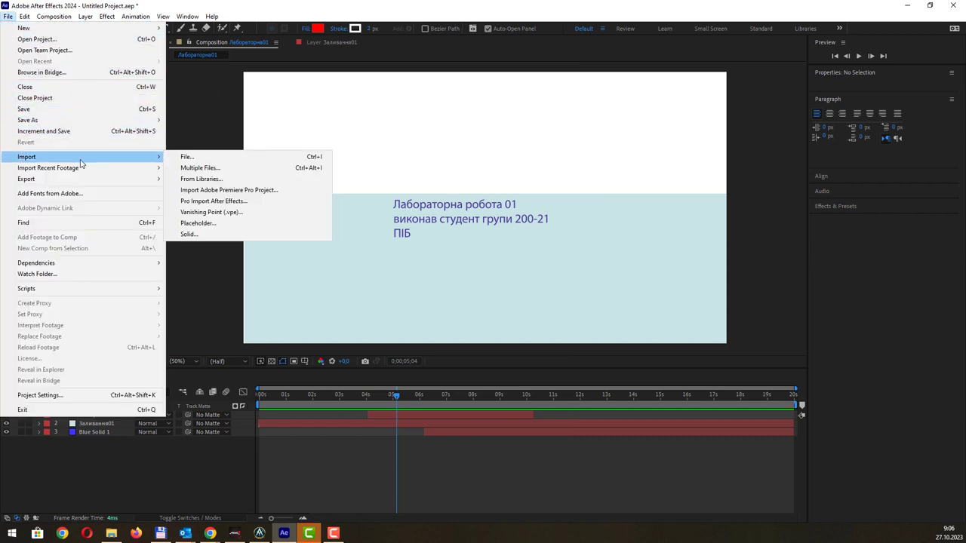
click(264, 169)
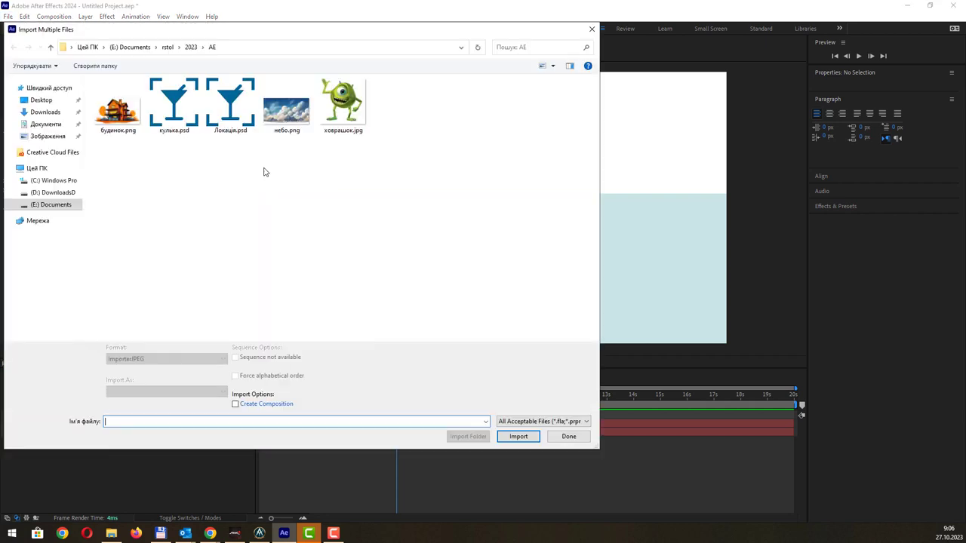
mouse_move(396, 214)
mouse_down()
mouse_move(232, 174)
mouse_move(108, 104)
mouse_up()
key(Escape)
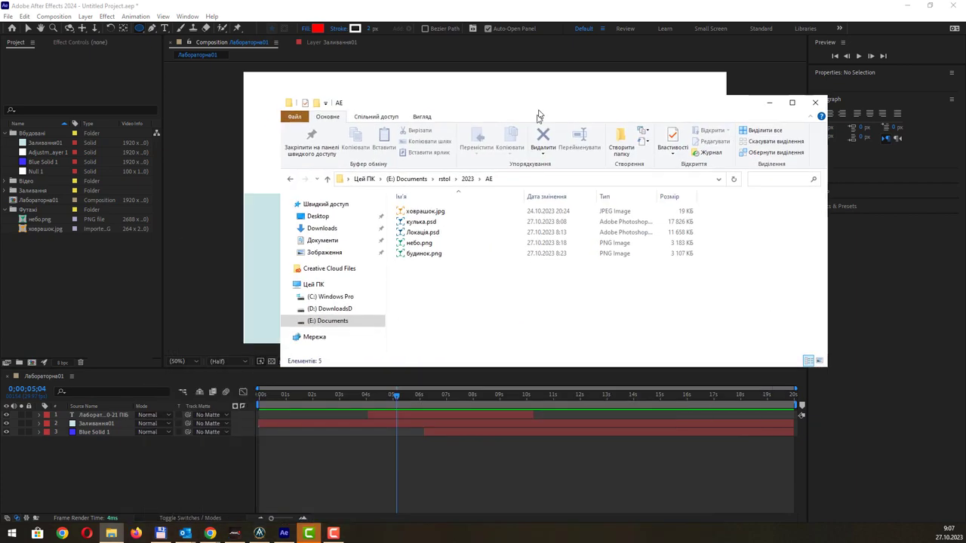
- Drag будинок.png from the AE folder window into the After Effects project and preview it
drag(537, 110, 526, 142)
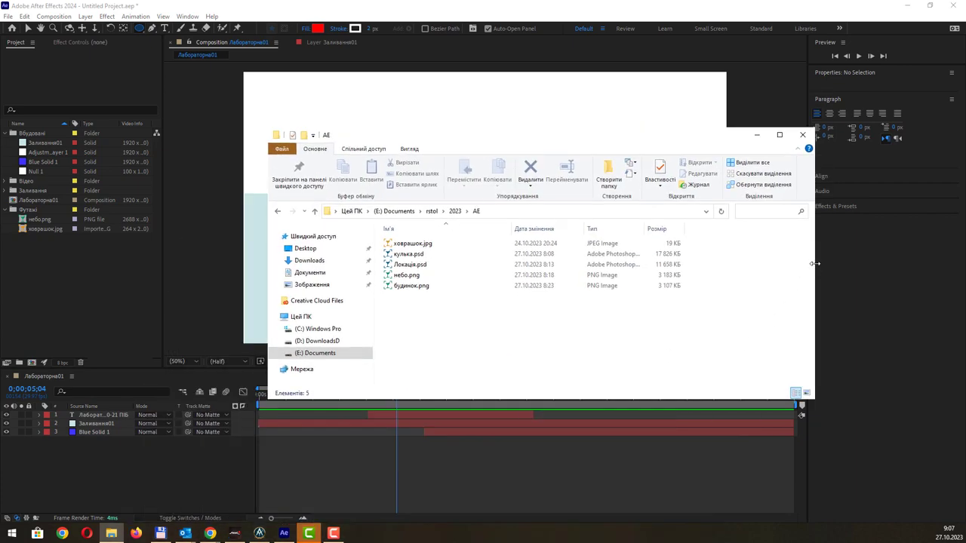
drag(815, 263, 736, 263)
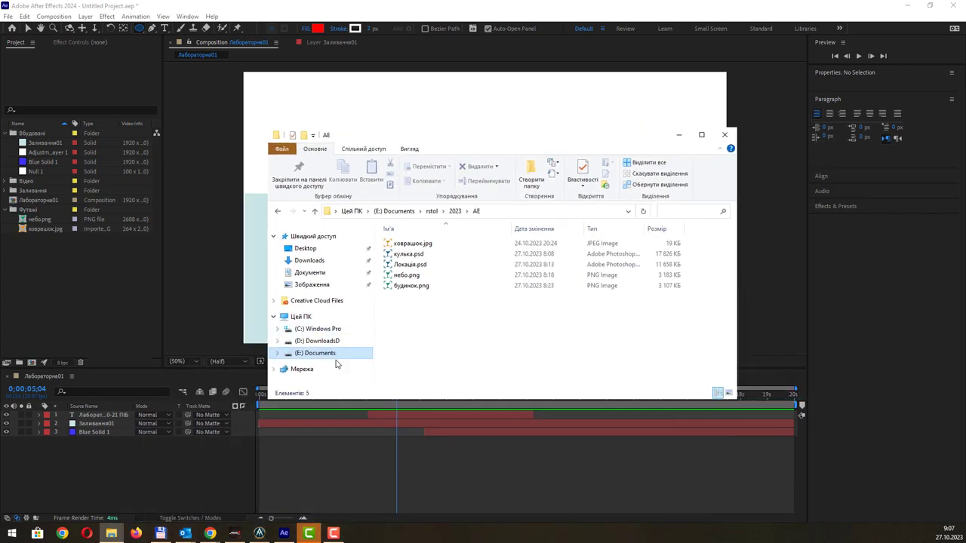
click(36, 241)
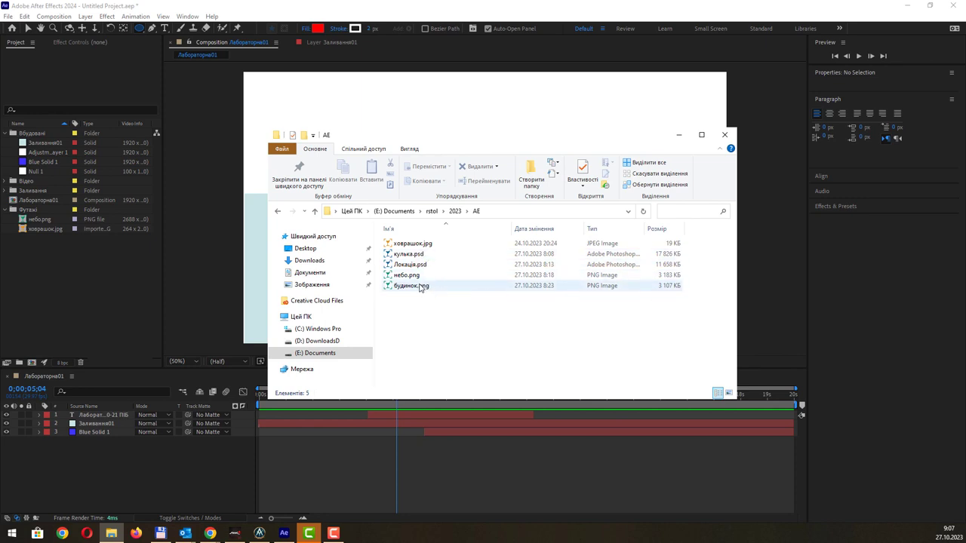
mouse_move(419, 287)
mouse_down()
mouse_move(57, 229)
mouse_move(56, 221)
mouse_up()
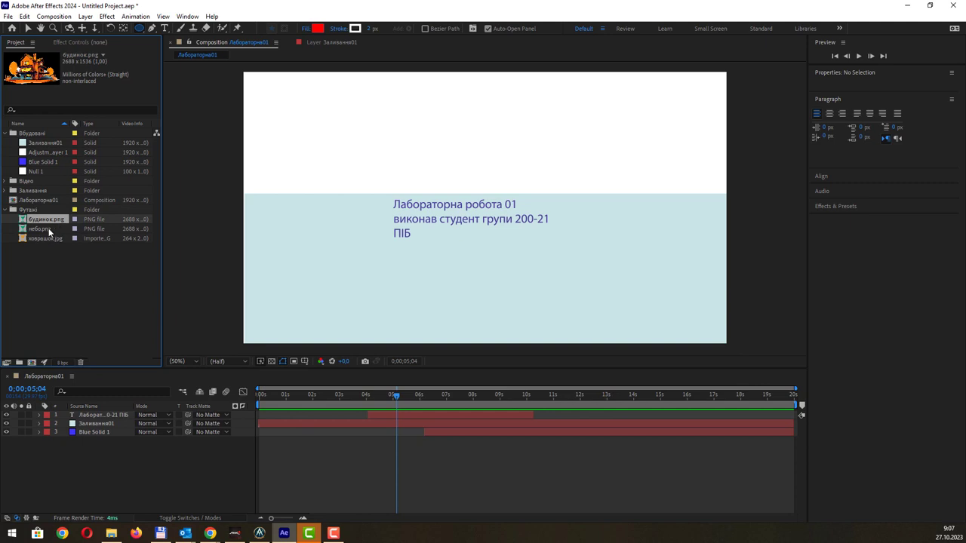
click(48, 228)
key(Down)
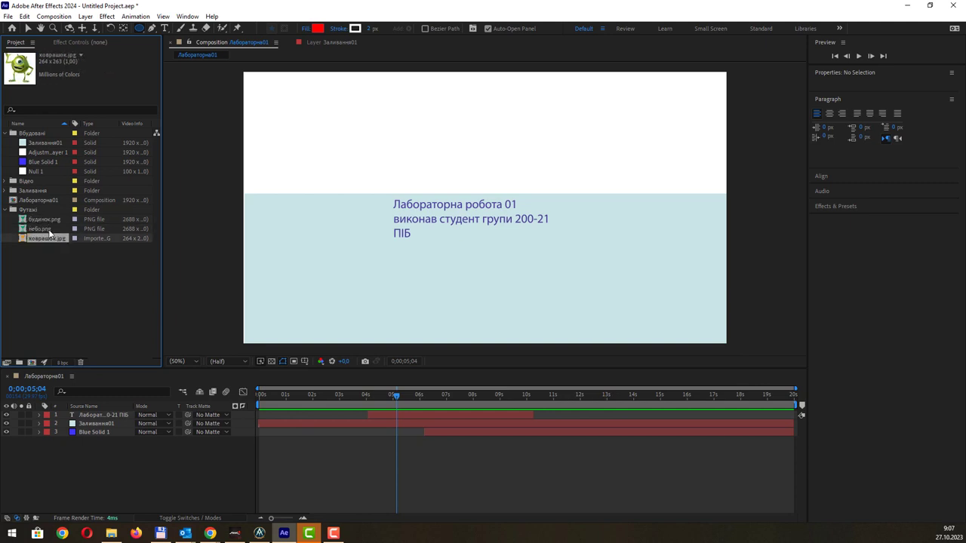
click(50, 229)
click(50, 219)
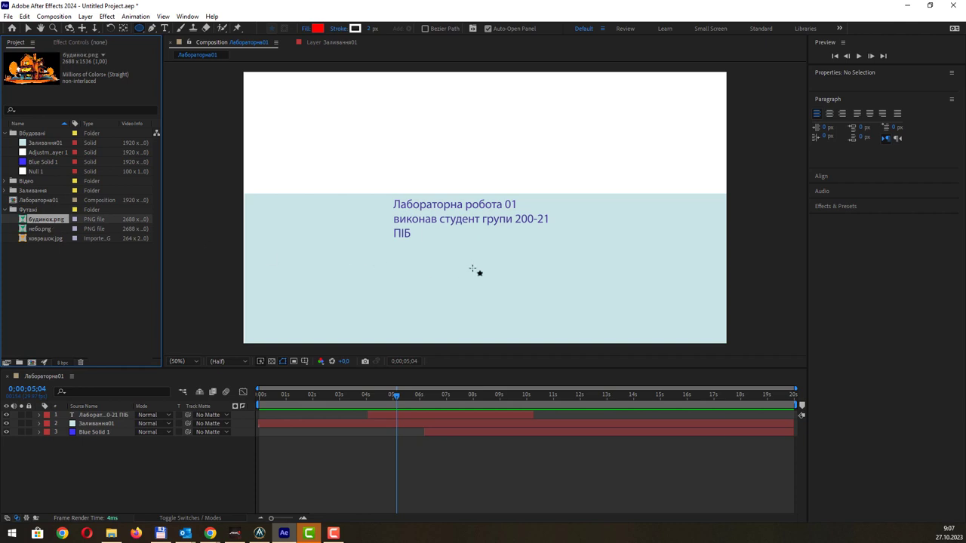
- Check the image sizes in the AE folder, then drag кулька.psd into the project
key(alt+Tab)
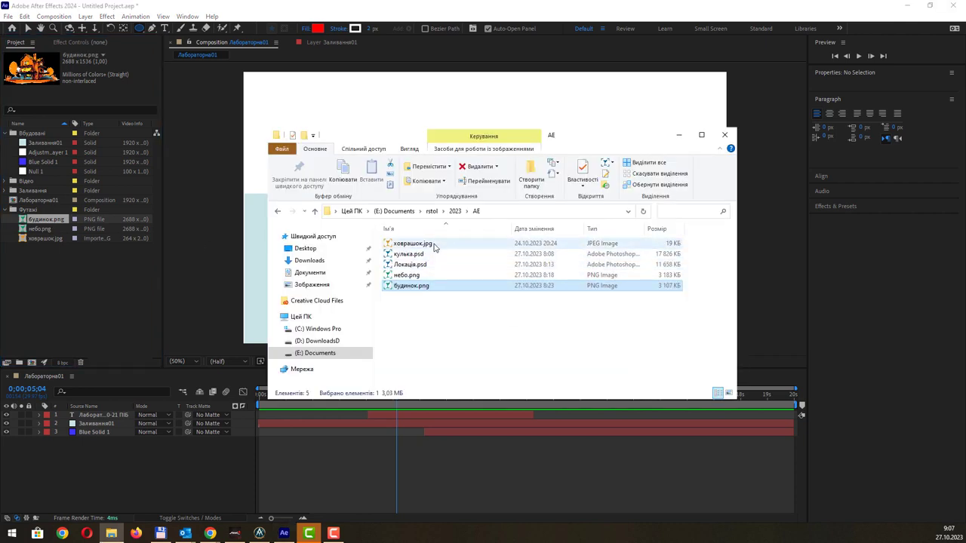
click(434, 246)
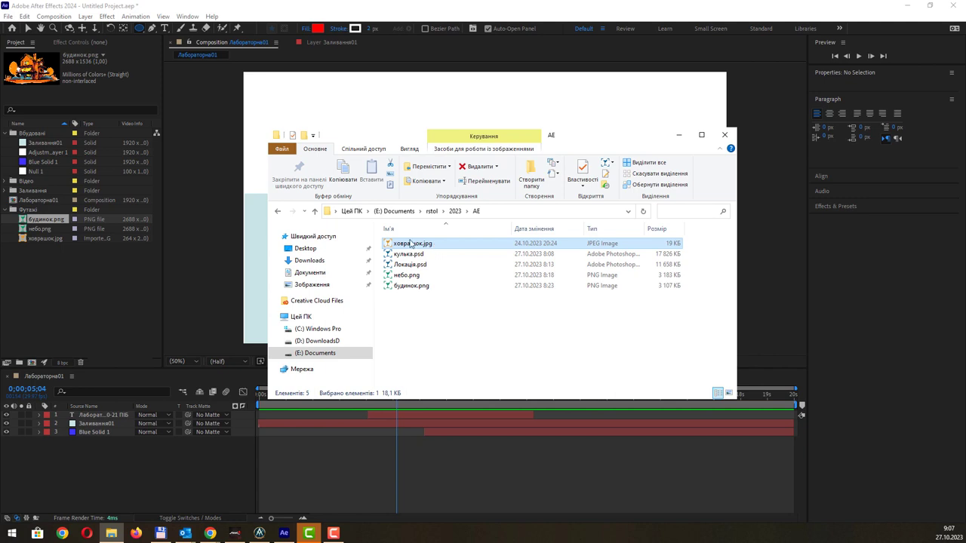
click(412, 276)
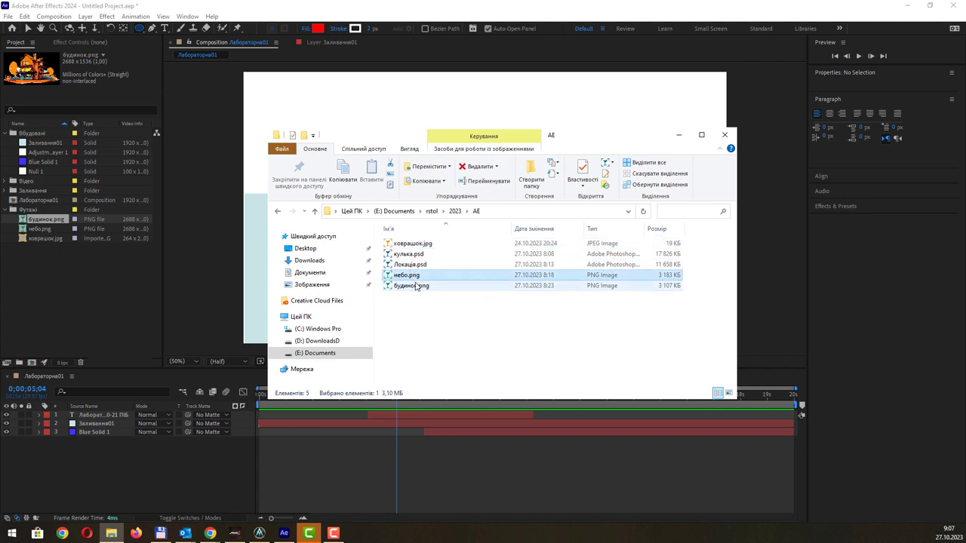
click(412, 256)
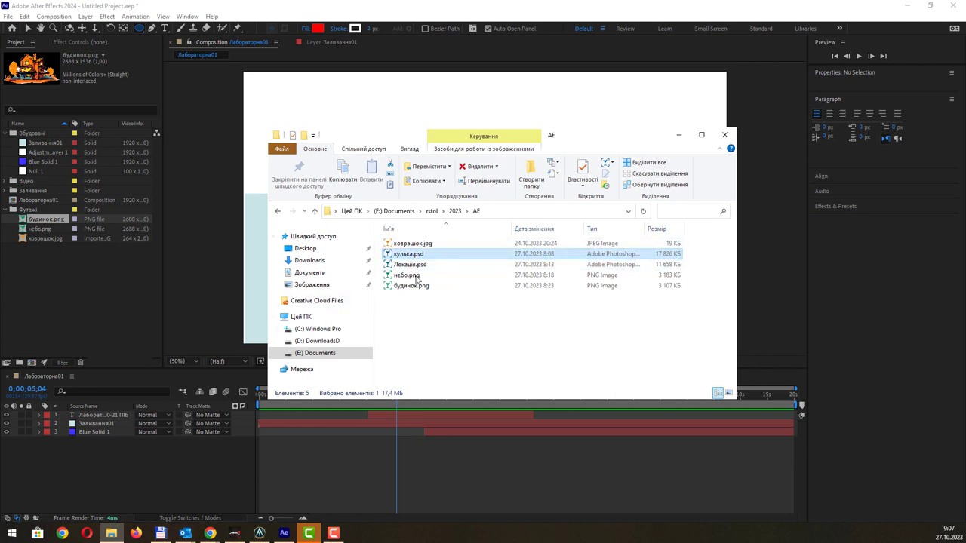
mouse_move(402, 256)
mouse_down()
mouse_move(79, 255)
mouse_move(36, 220)
mouse_up()
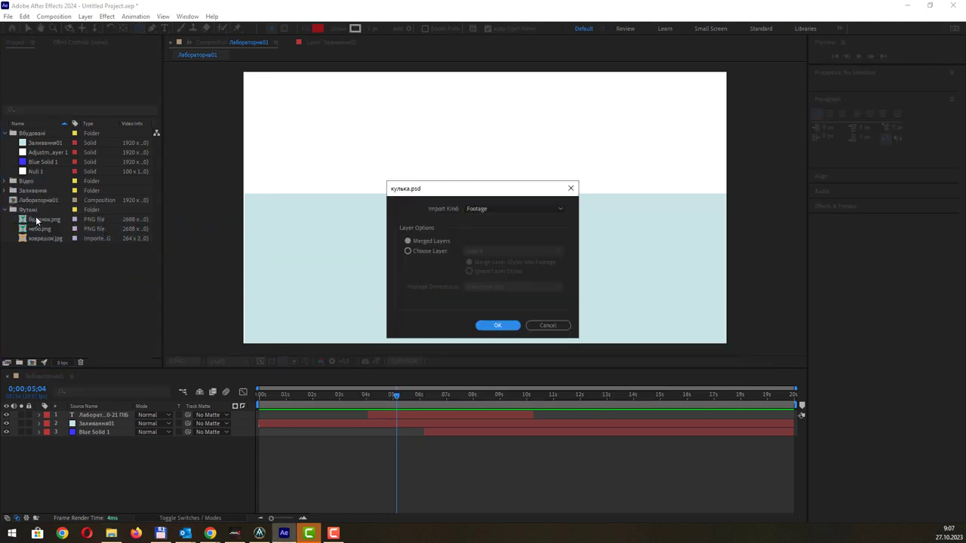
- Set the кулька.psd Import Kind to Footage
drag(504, 188, 354, 183)
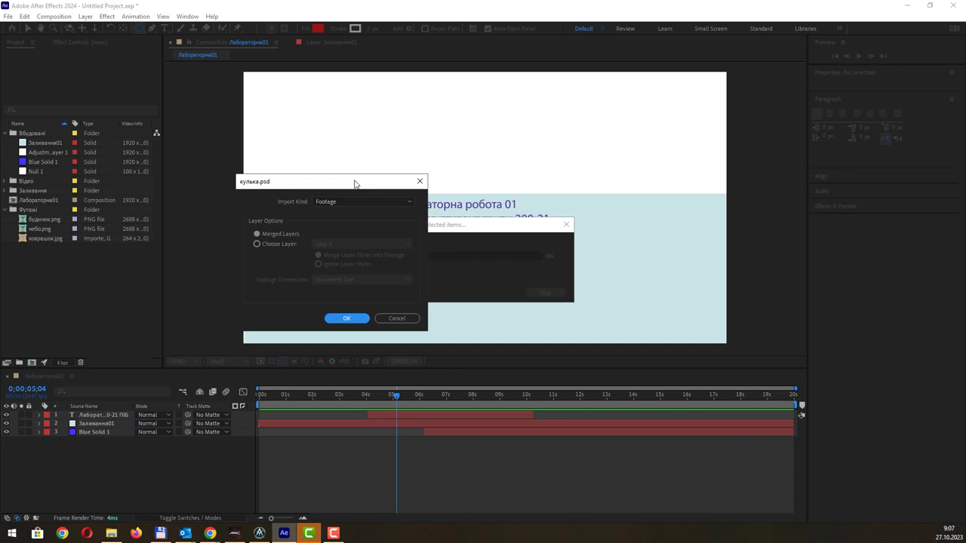
click(359, 201)
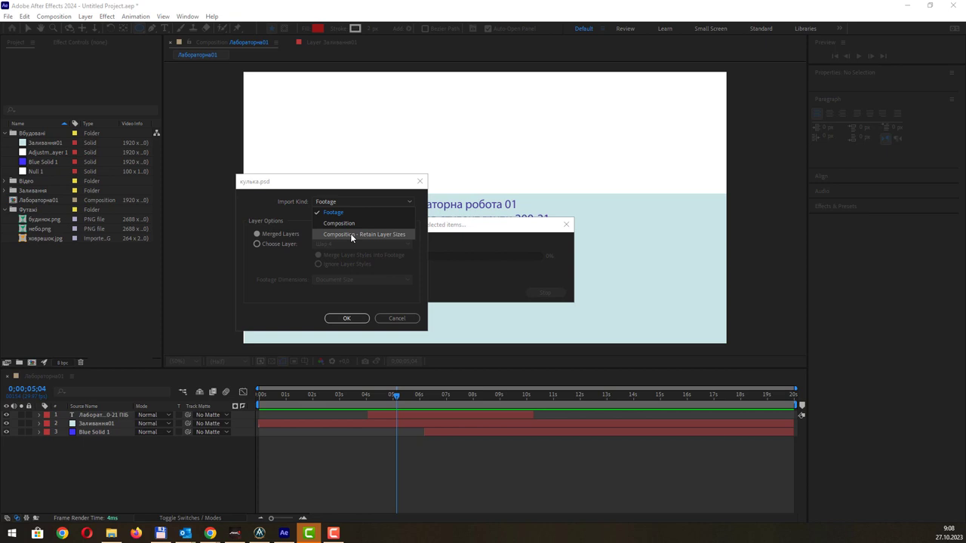
click(356, 187)
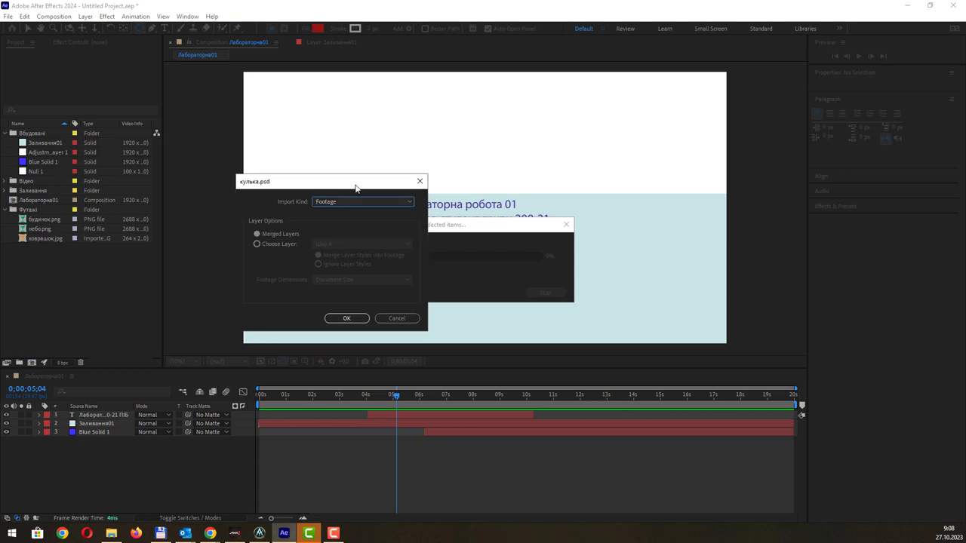
click(351, 199)
click(351, 199)
click(330, 204)
click(341, 222)
click(344, 203)
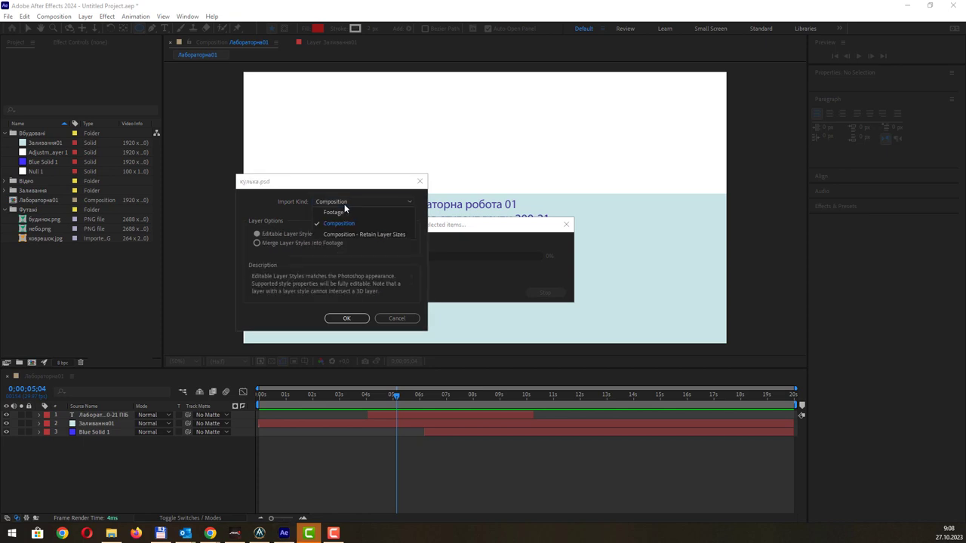
click(344, 213)
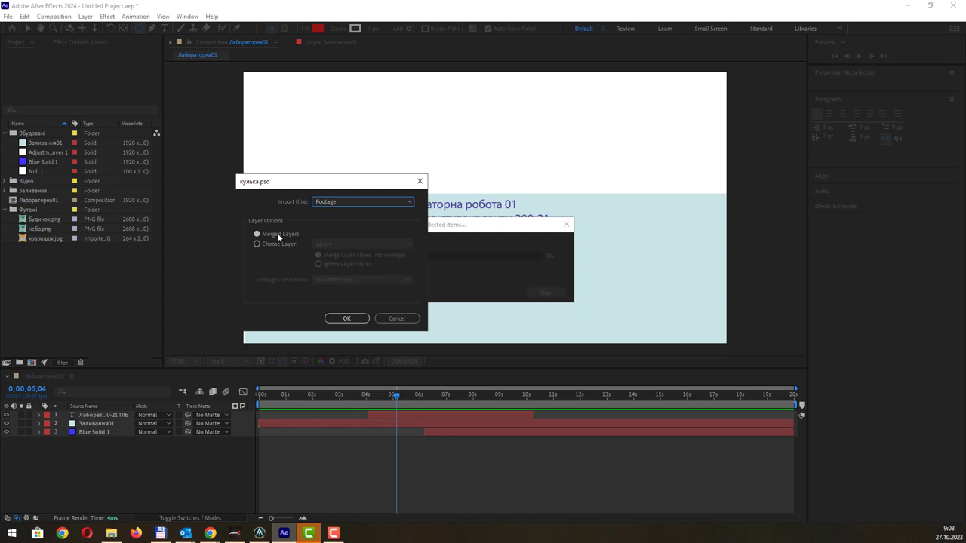
- Choose layer Шар 2 of кулька.psd and confirm the footage import
click(278, 244)
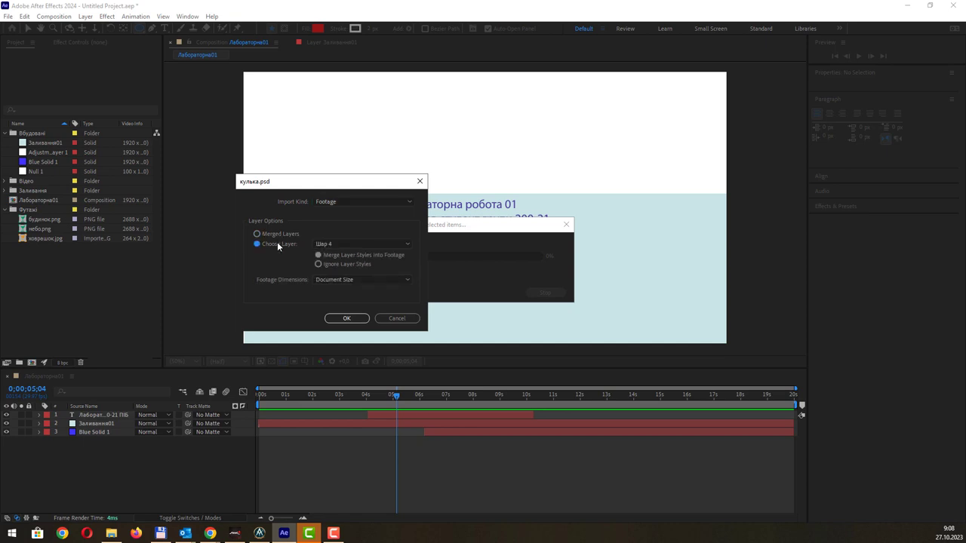
click(362, 244)
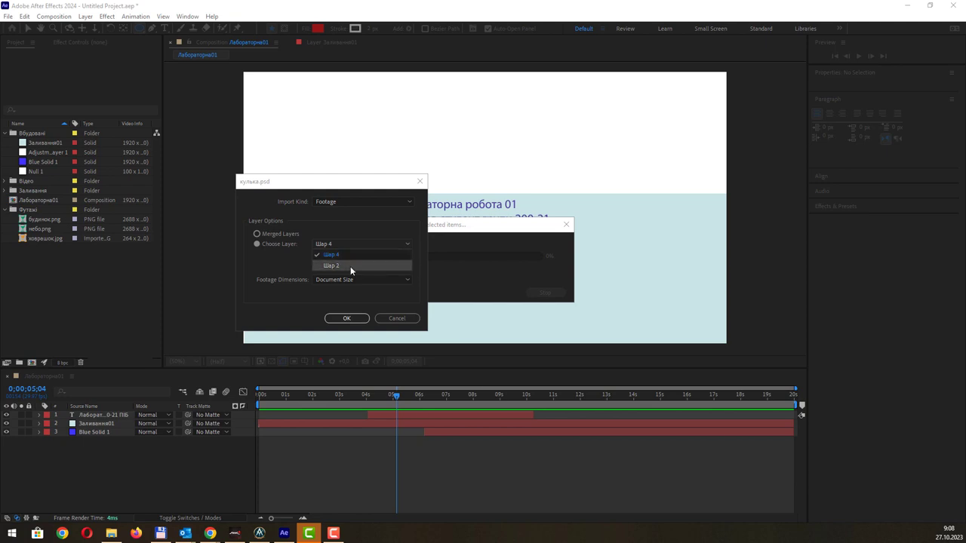
click(350, 266)
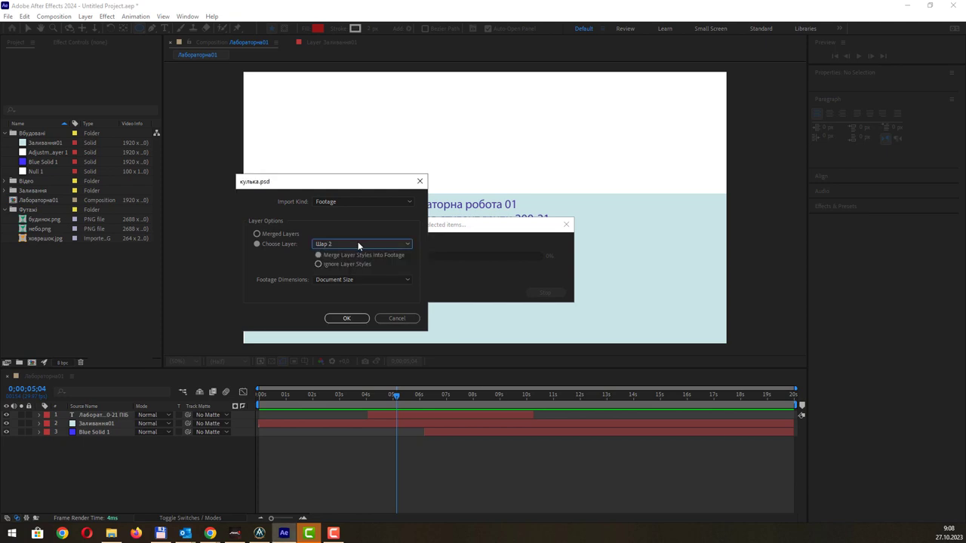
click(358, 242)
click(352, 254)
click(354, 244)
click(343, 266)
click(359, 201)
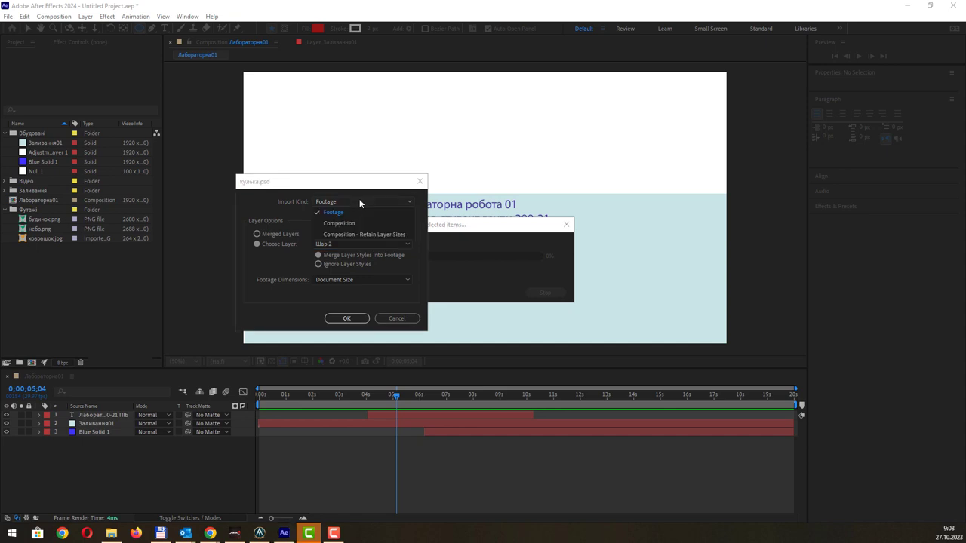
click(360, 200)
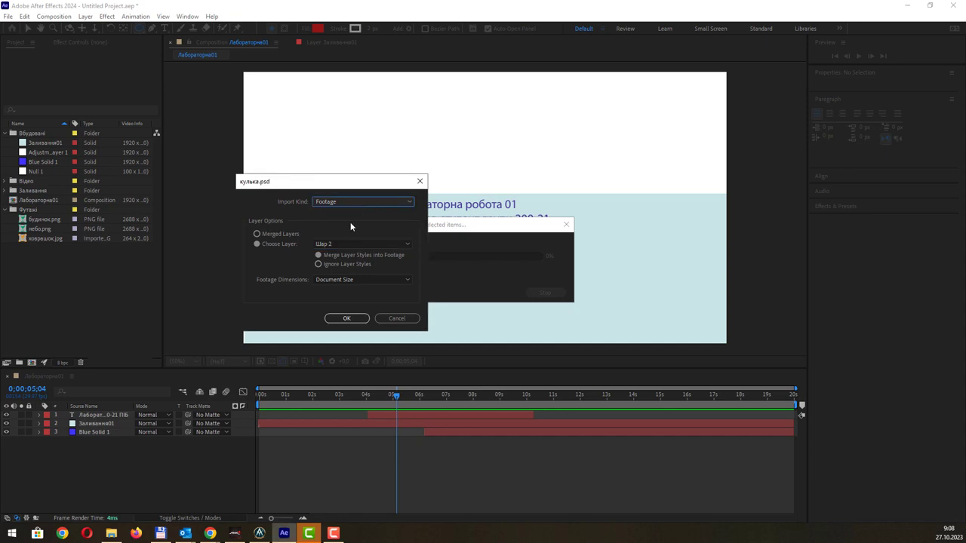
click(341, 318)
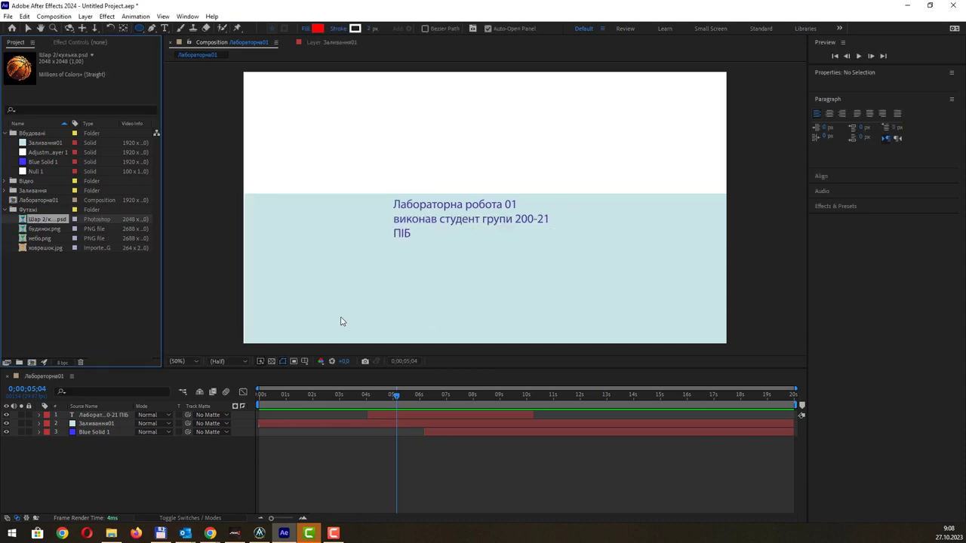
- Preview the Шар 2 basketball footage and switch to the folder holding кулька.psd
double_click(47, 218)
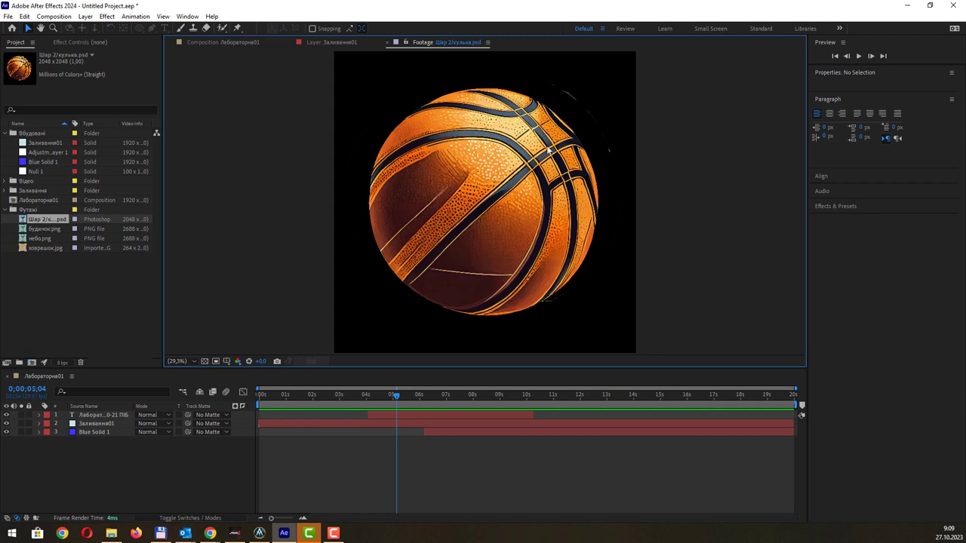
key(alt+Tab)
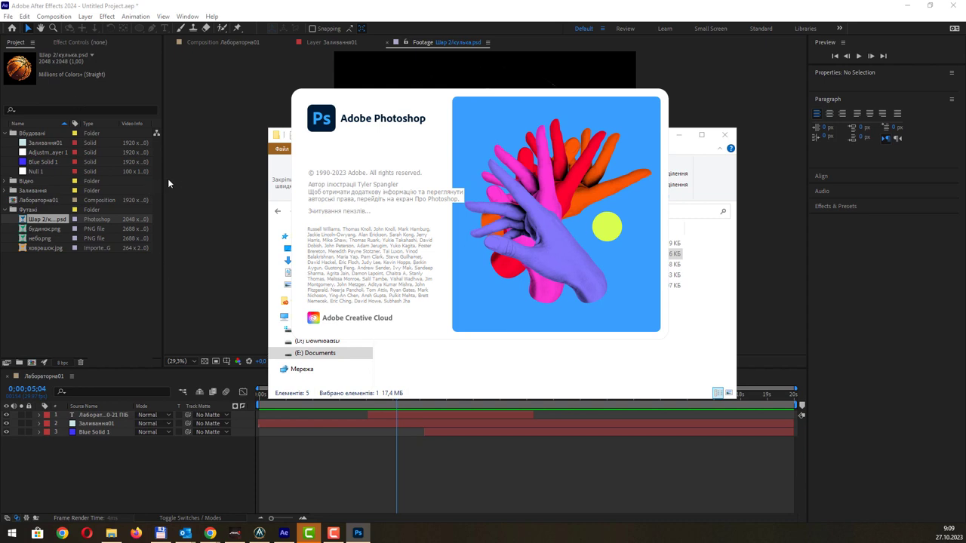
- Widen the project panel and Name column, then open кулька.psd in Photoshop
drag(162, 181, 206, 181)
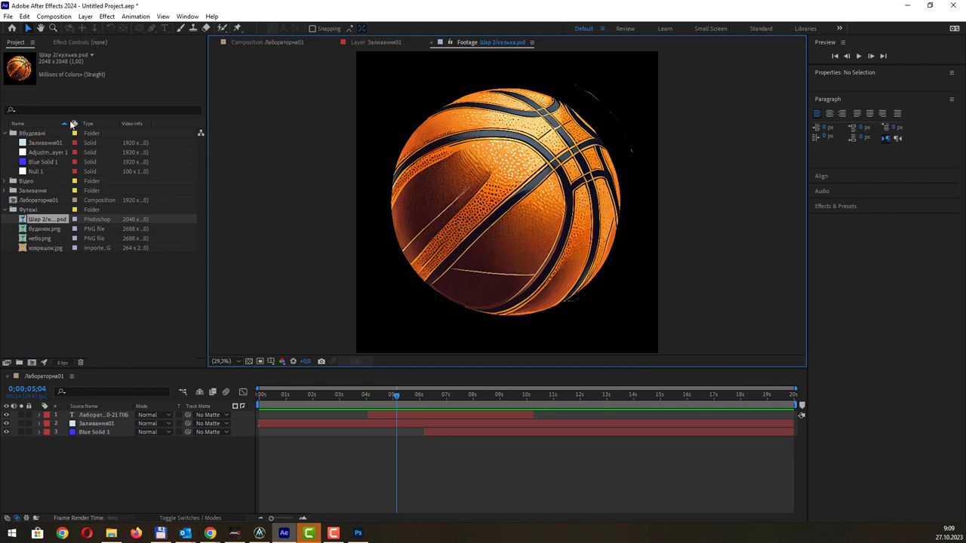
mouse_move(73, 123)
mouse_down()
mouse_move(114, 123)
mouse_move(98, 123)
mouse_up()
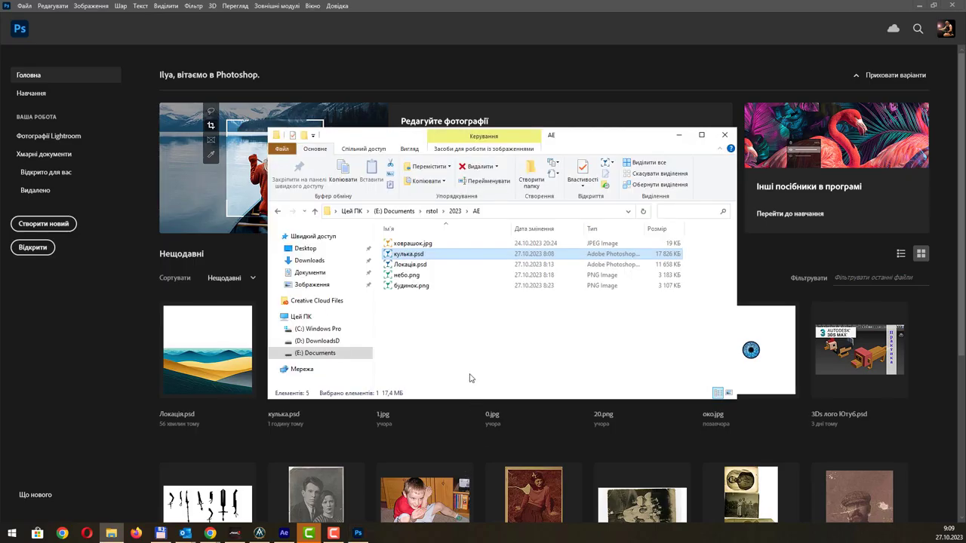
drag(408, 254, 613, 79)
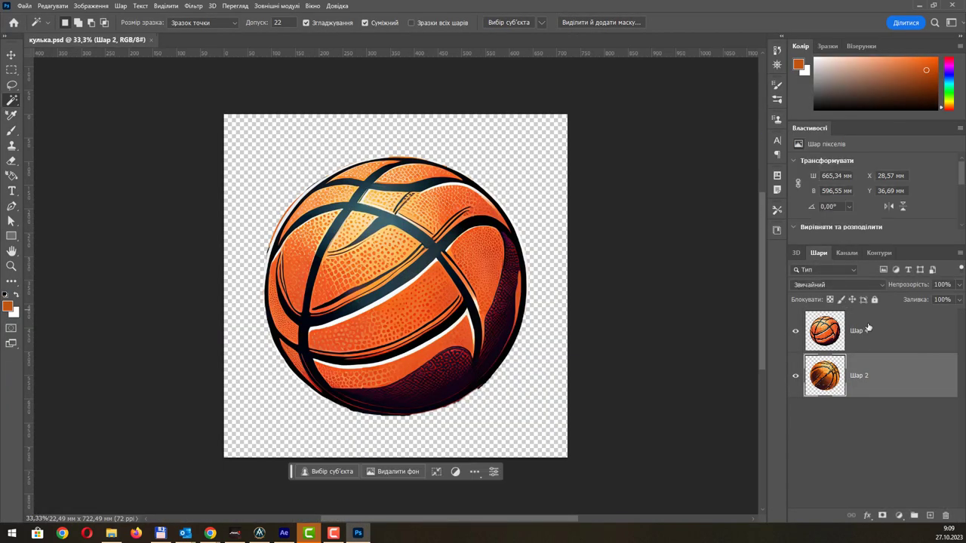
- Toggle Шар 4 to compare it with Шар 2, trial-move it, undo, and minimize Photoshop
click(794, 334)
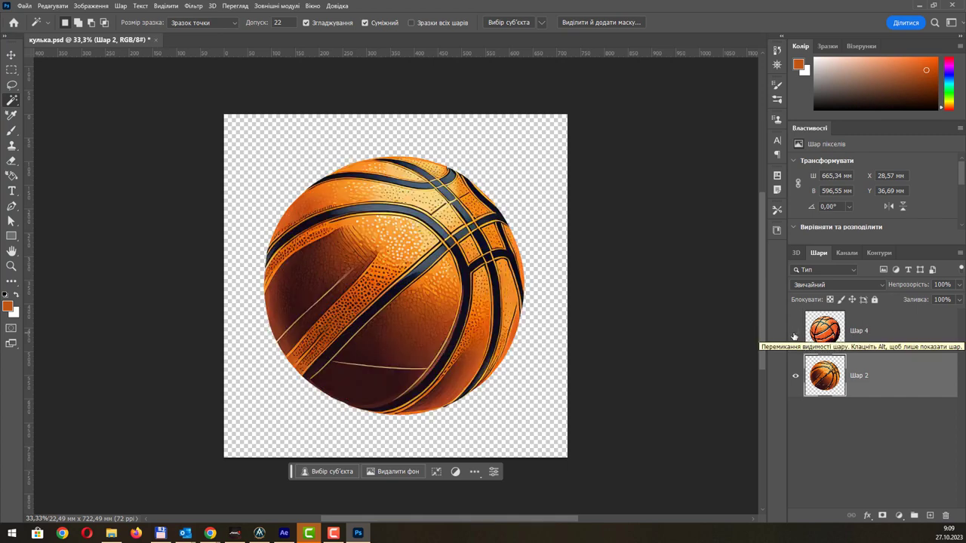
click(794, 334)
click(795, 335)
click(795, 334)
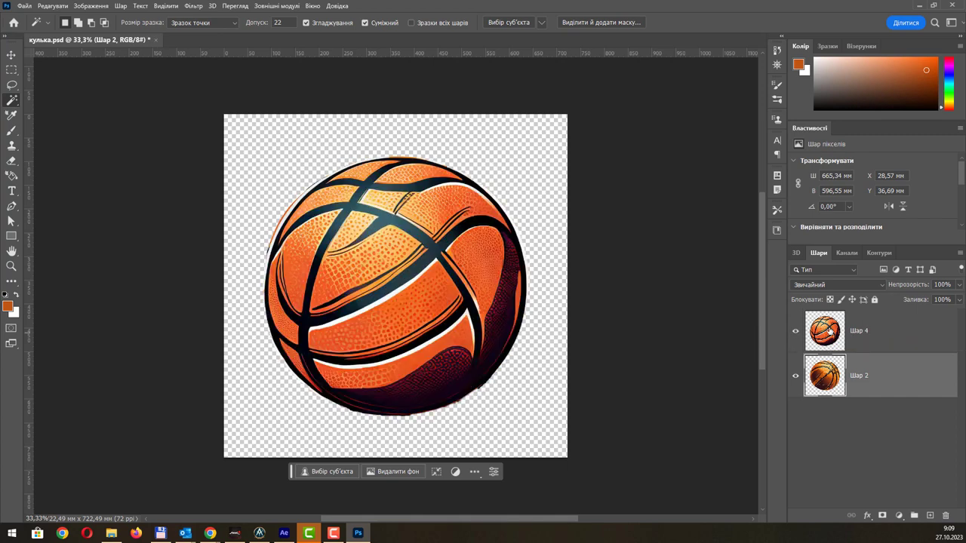
click(830, 332)
key(v)
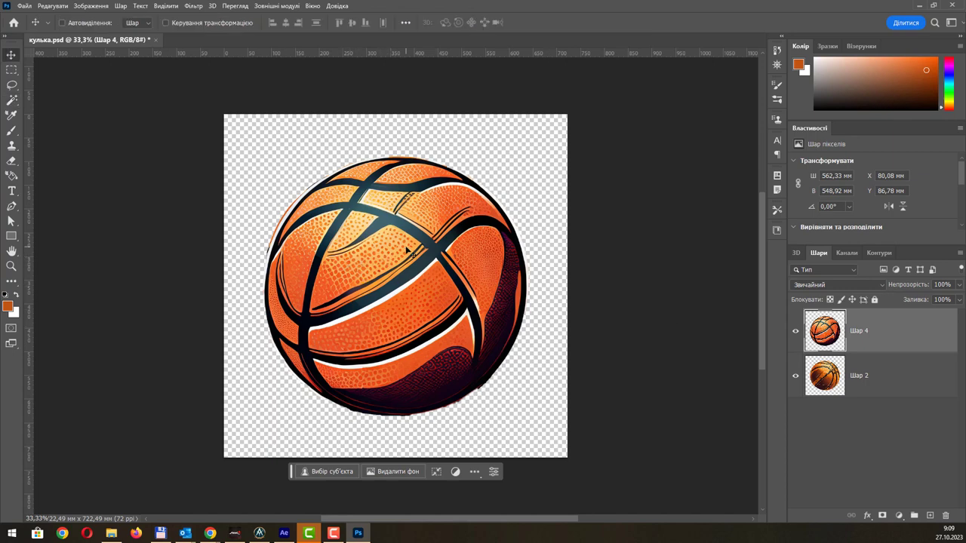
drag(350, 264, 583, 170)
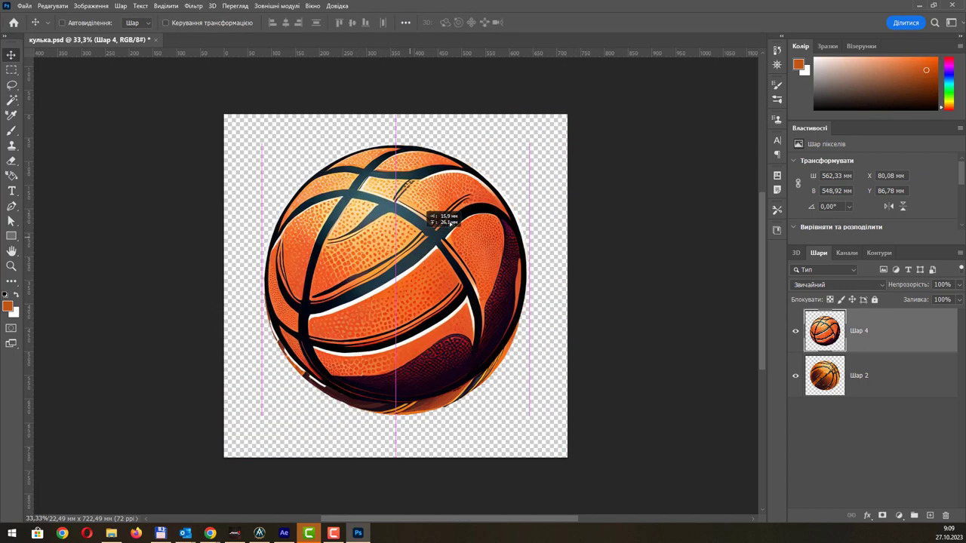
key(ctrl+z)
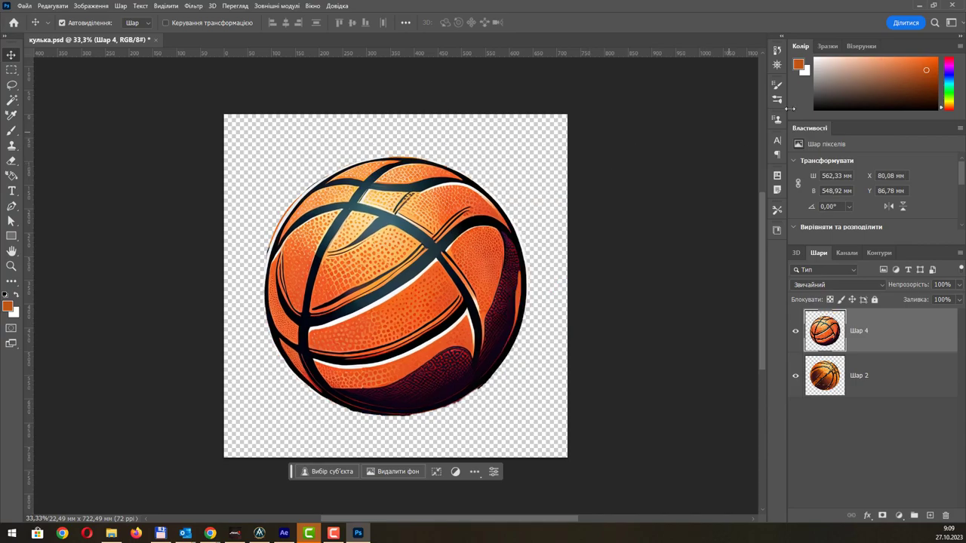
click(917, 6)
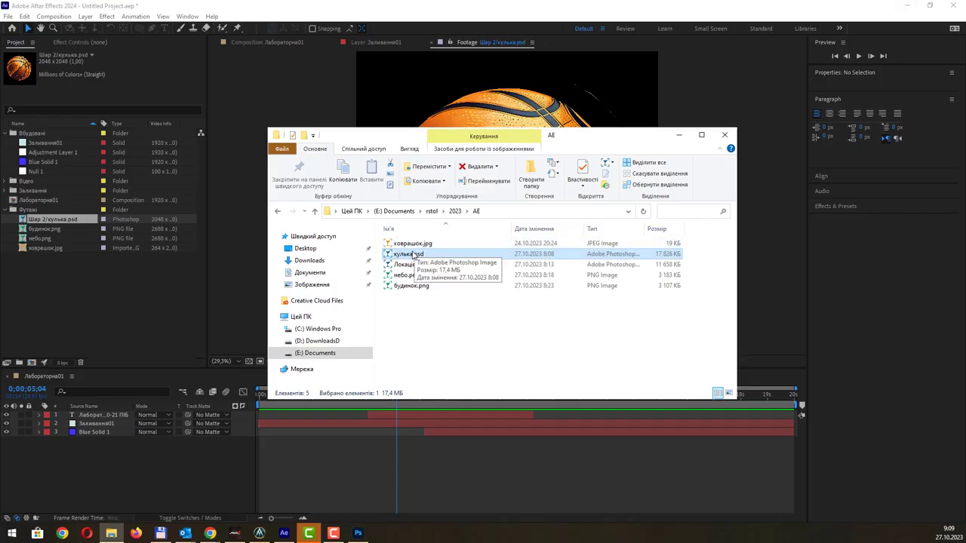
- Delete the Шар 2 footage and re-import кулька.psd with Import Kind set to Composition
click(56, 222)
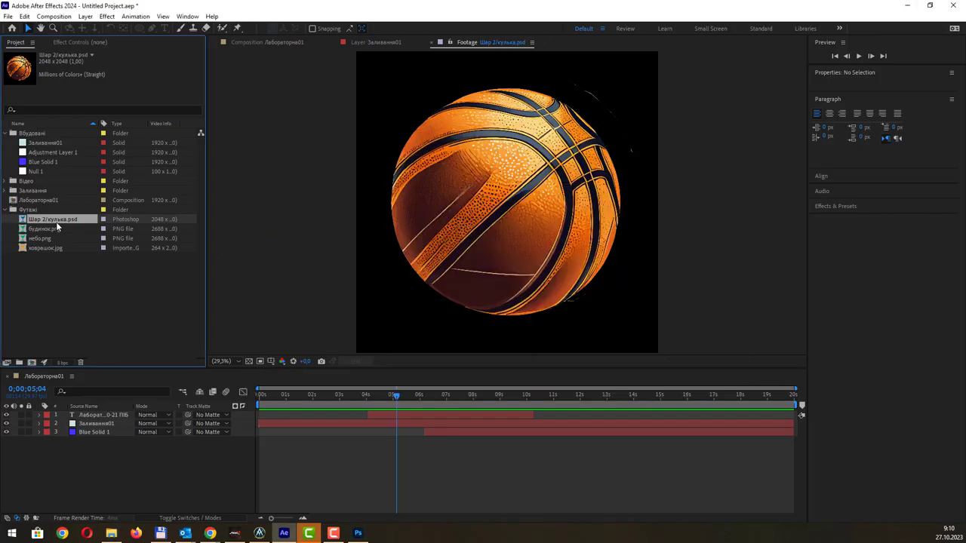
key(Delete)
key(alt+Tab)
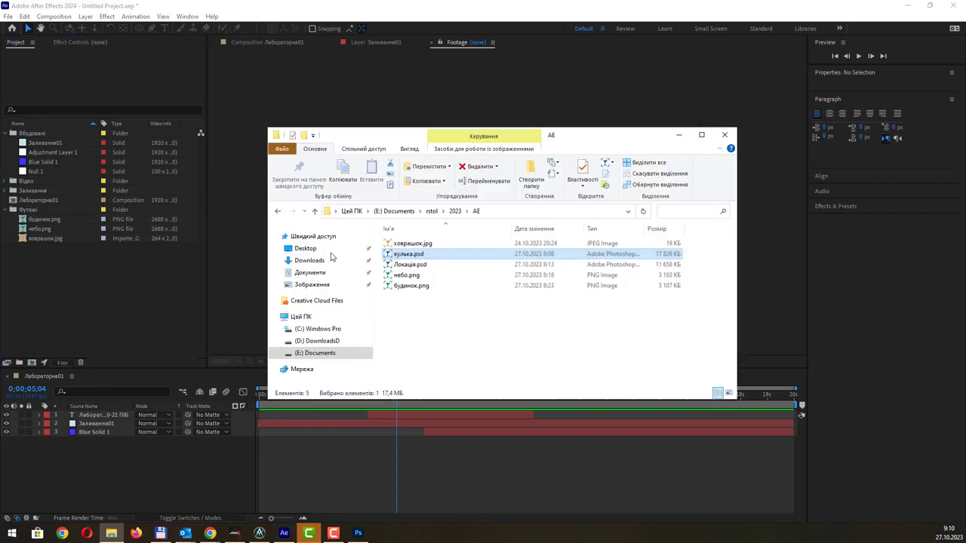
drag(409, 255, 111, 279)
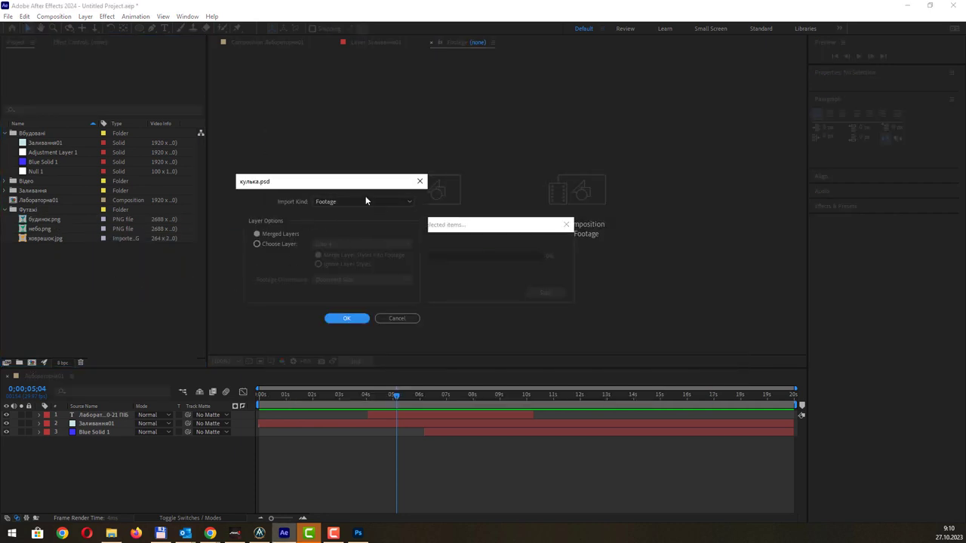
drag(313, 188, 432, 142)
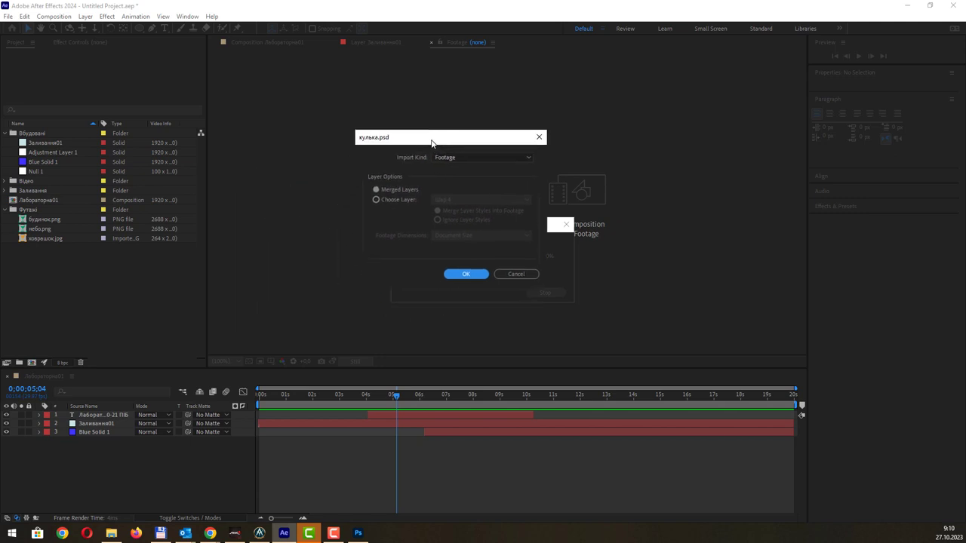
click(465, 158)
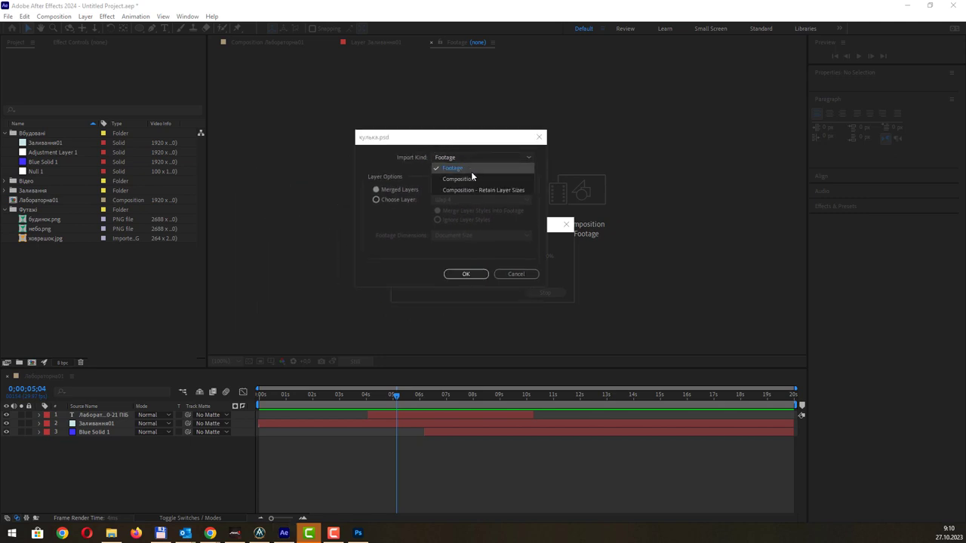
click(471, 179)
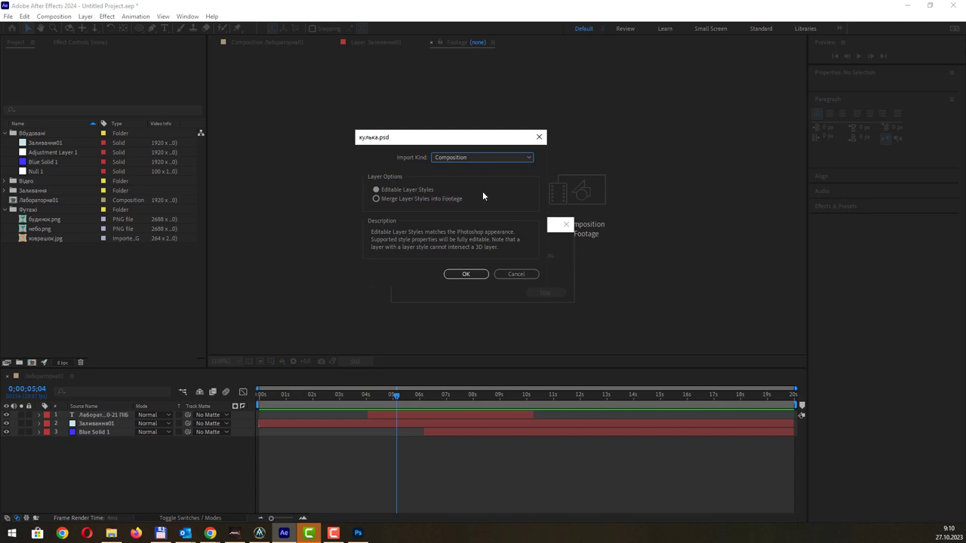
- Confirm the composition import, open the кулька comp and centre the Шар 4 ball over Шар 2
click(462, 275)
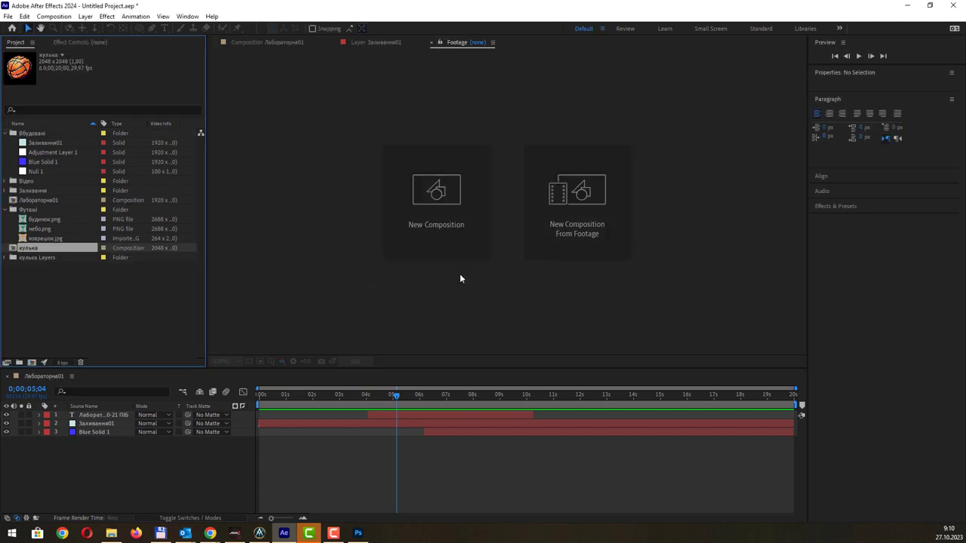
double_click(49, 249)
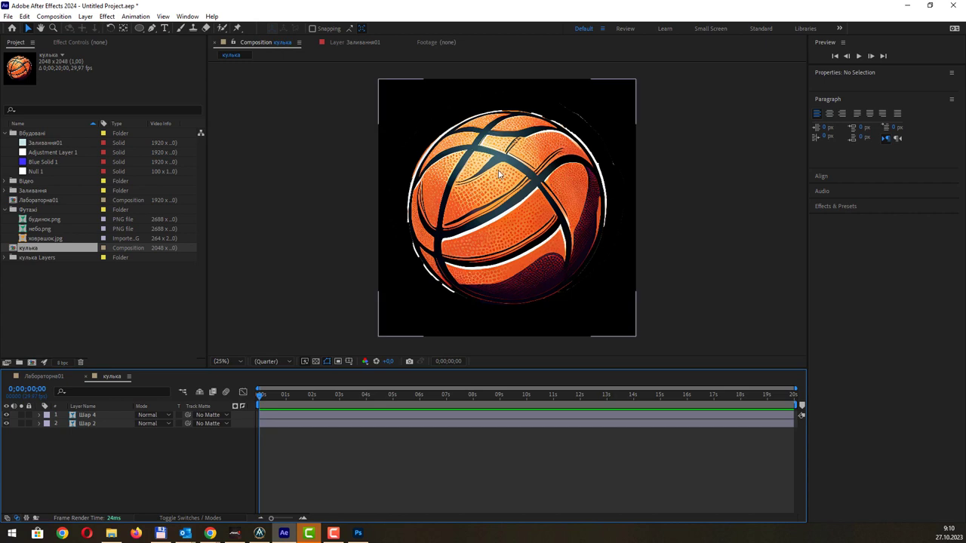
drag(498, 174, 584, 176)
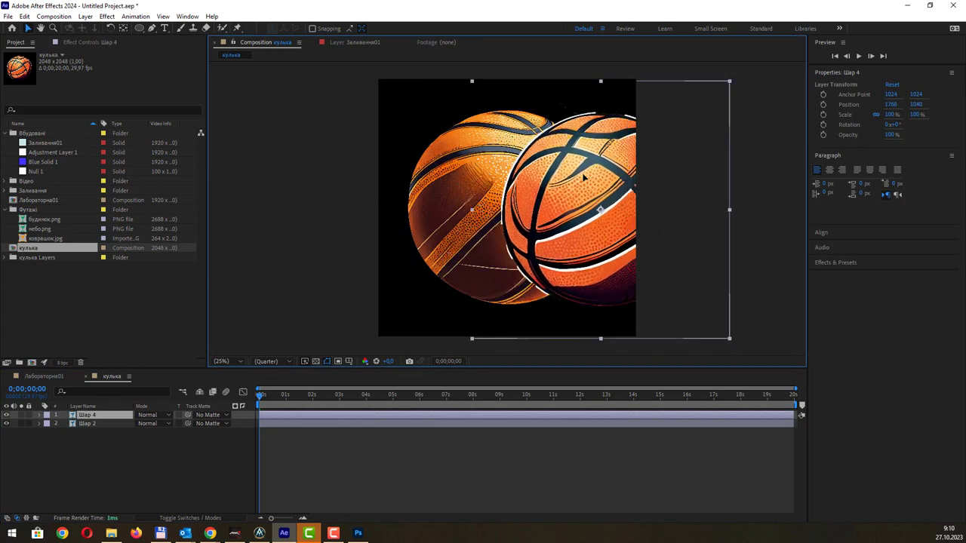
mouse_move(459, 239)
mouse_down()
mouse_move(422, 197)
mouse_move(373, 181)
mouse_up()
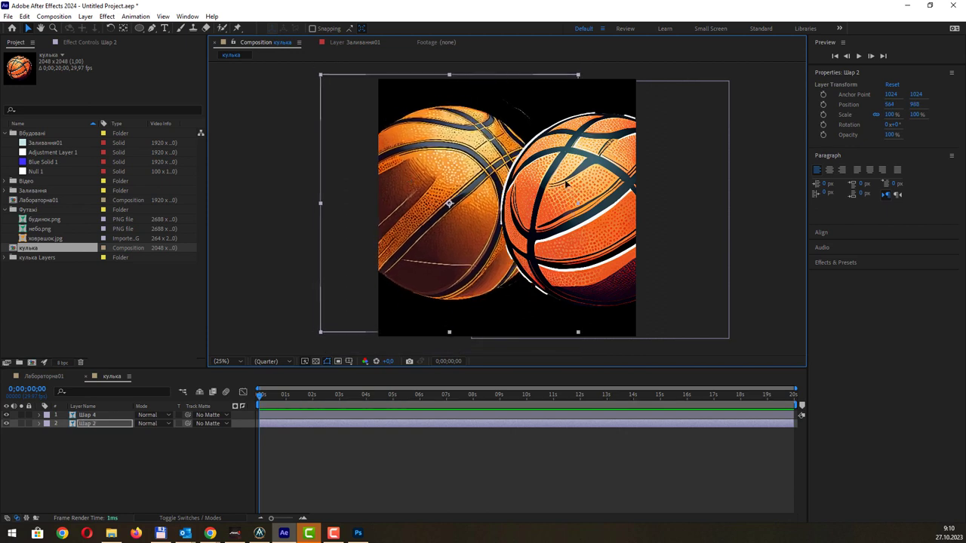
drag(566, 183, 611, 189)
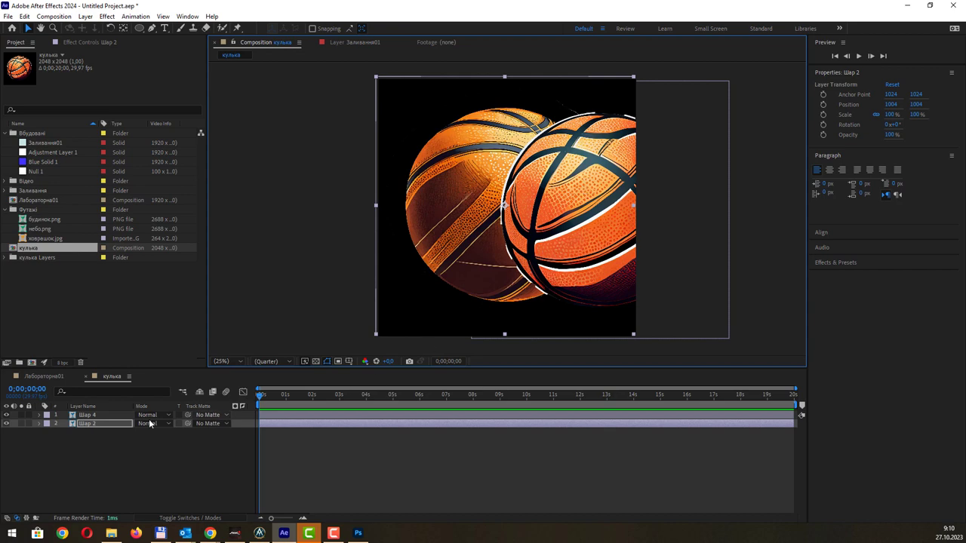
mouse_move(465, 159)
mouse_down()
mouse_move(490, 156)
mouse_move(485, 163)
mouse_up()
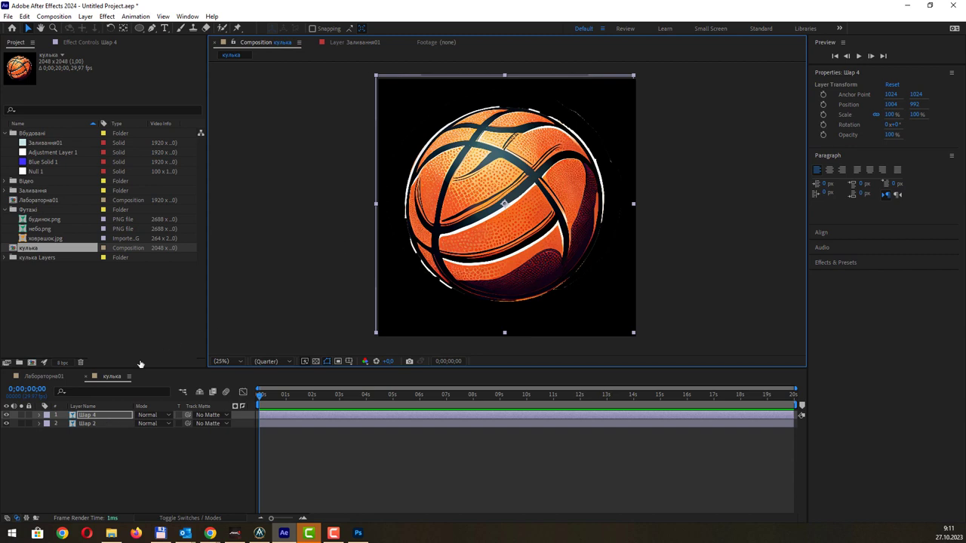
click(117, 419)
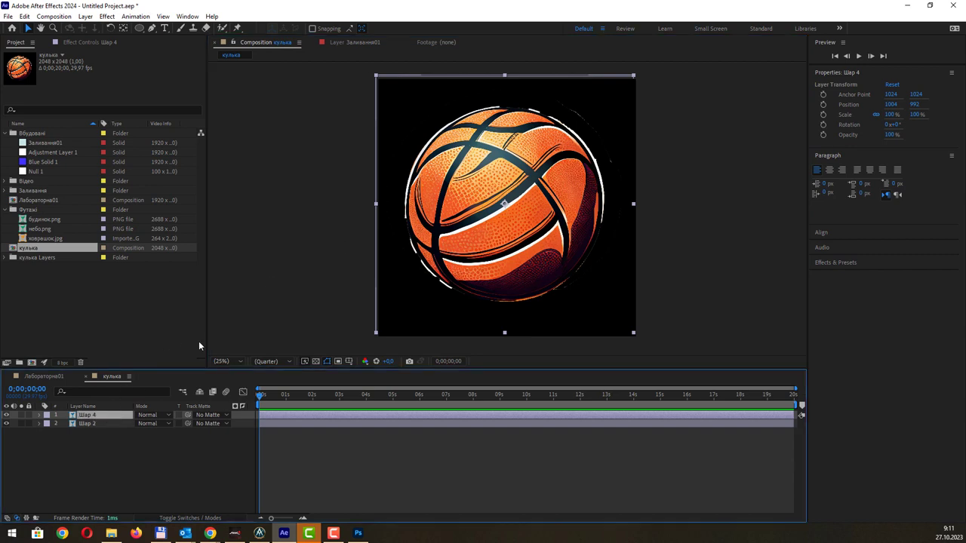
click(252, 45)
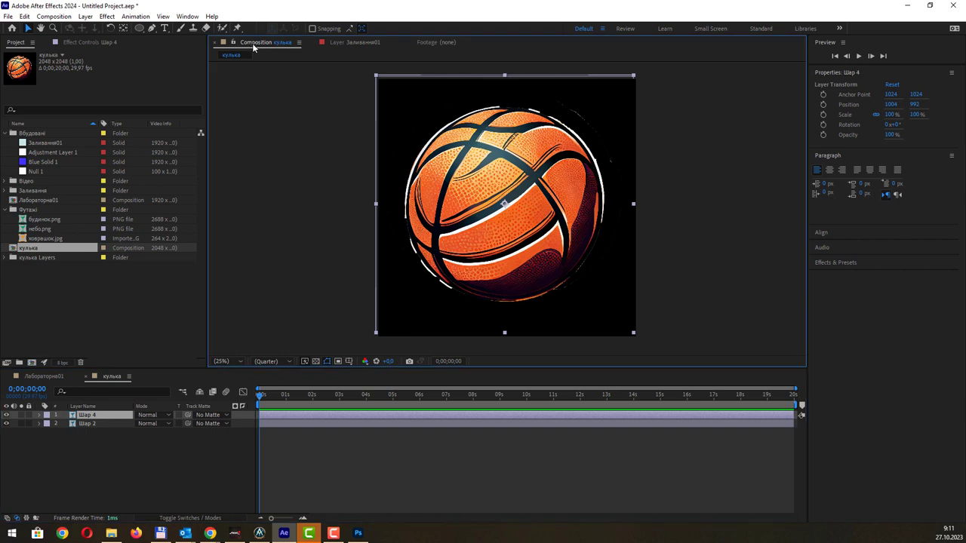
- Close the Заливання01 layer view and show the Лабораторна01 composition
click(348, 42)
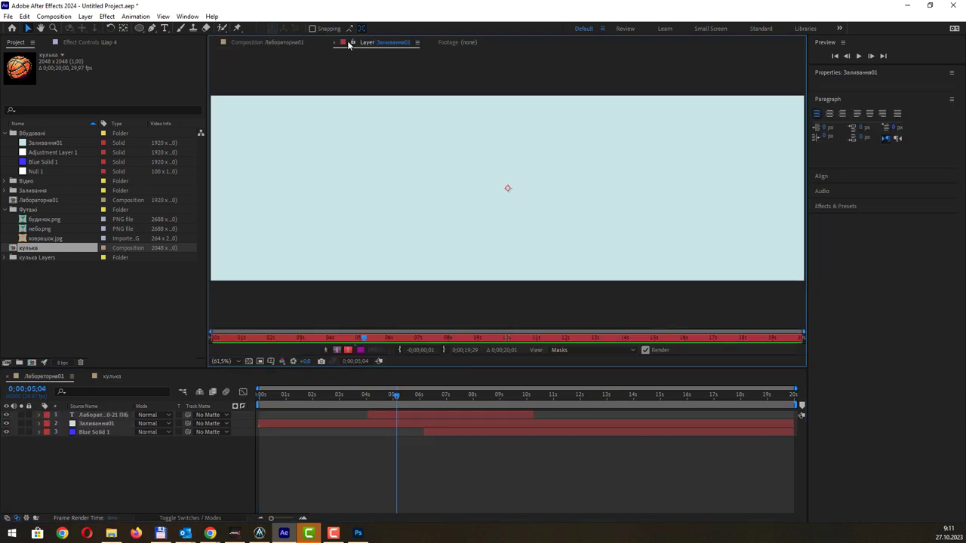
click(274, 42)
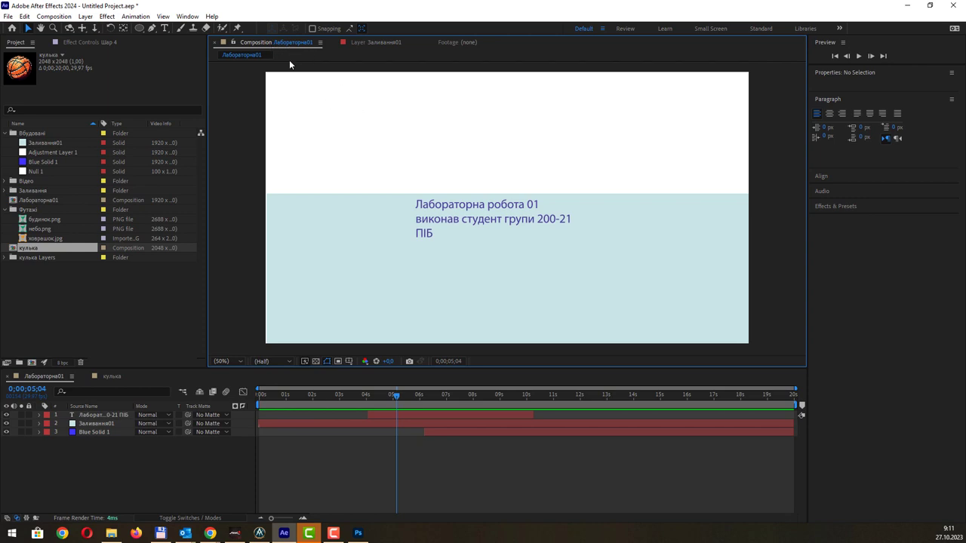
click(336, 43)
- Import Локація.psd as a layered composition and open the new Локація comp
double_click(91, 296)
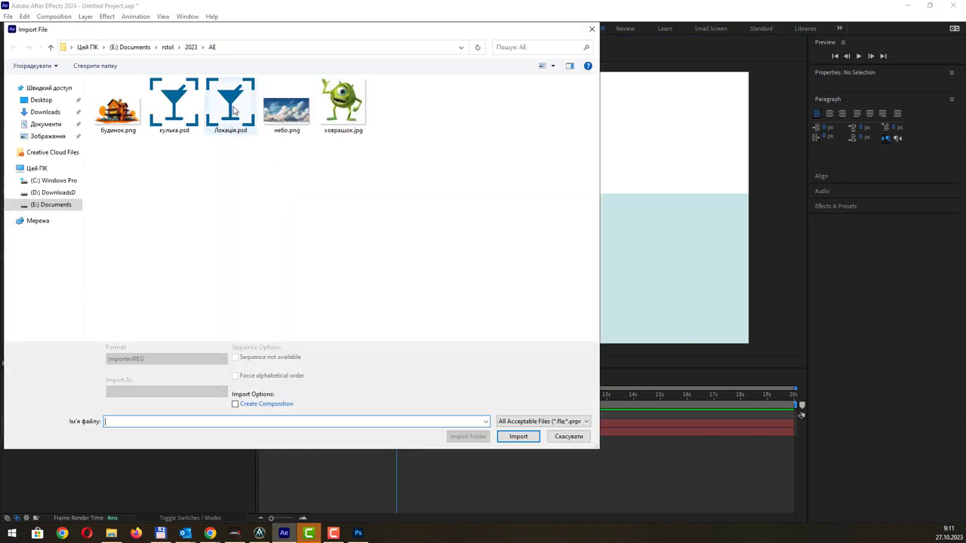
double_click(234, 111)
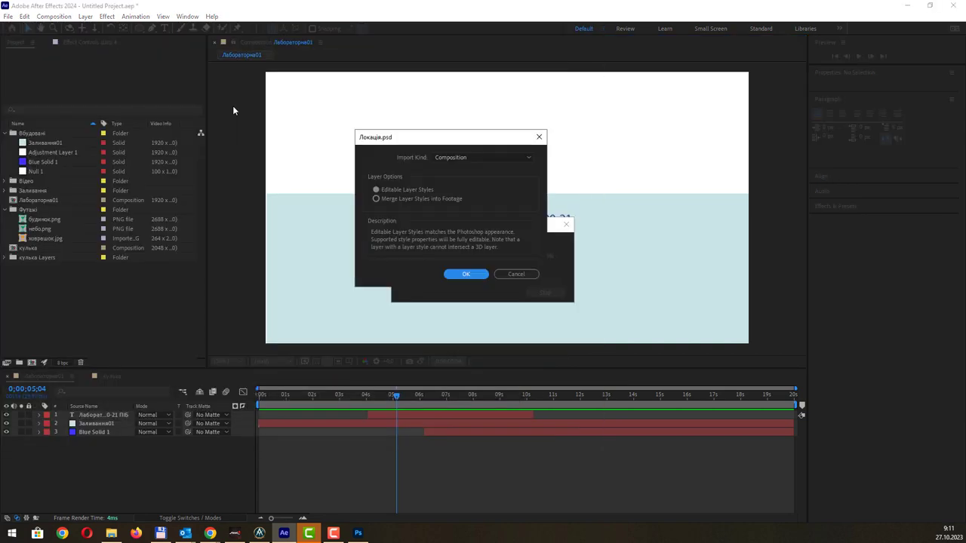
click(446, 157)
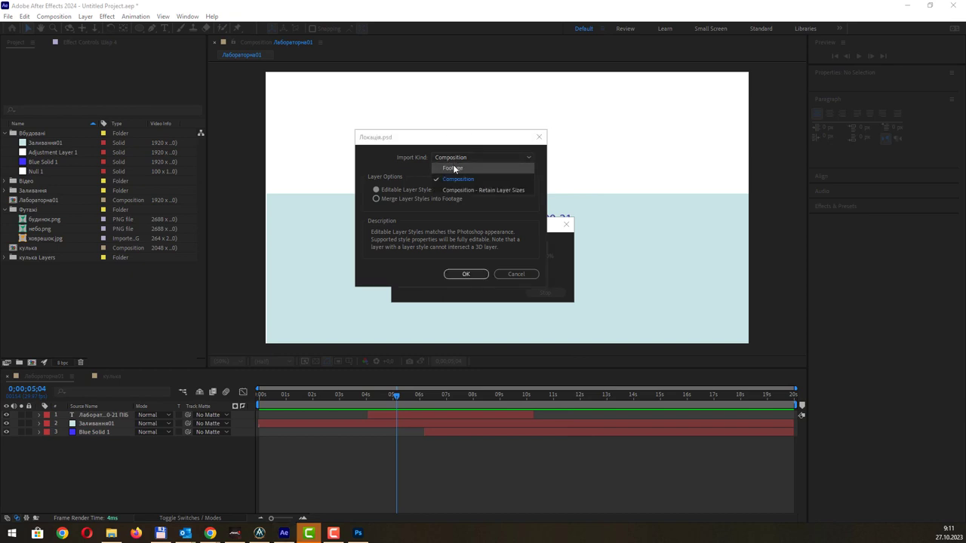
click(453, 171)
click(404, 200)
click(460, 200)
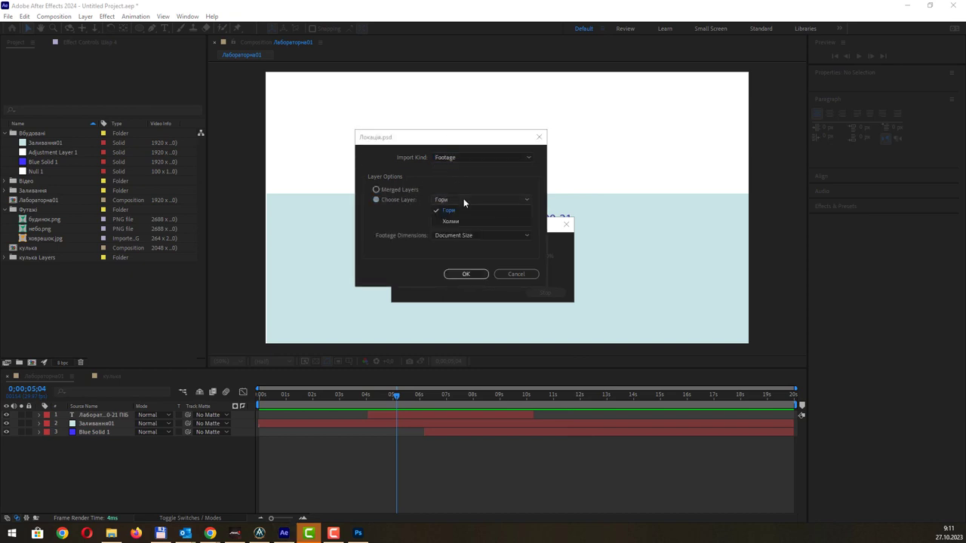
click(464, 201)
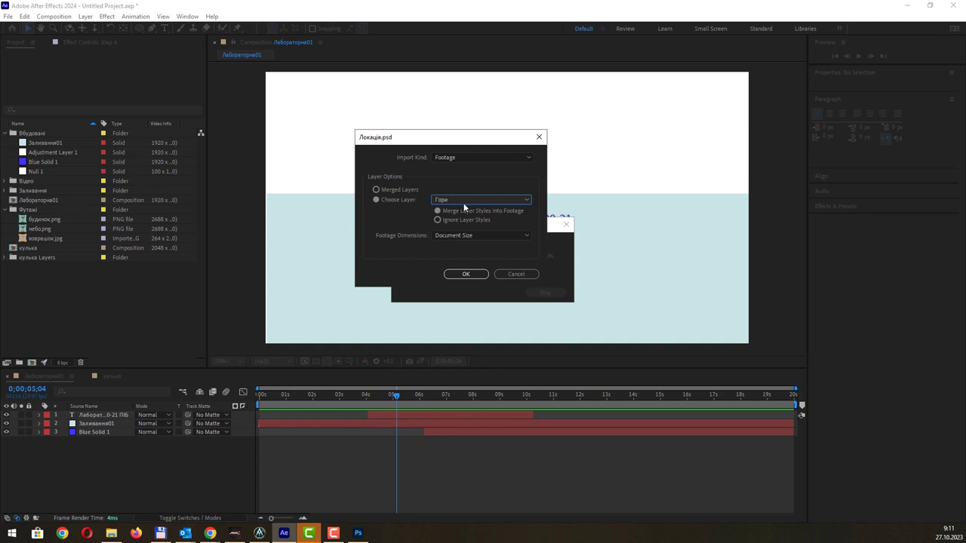
click(466, 156)
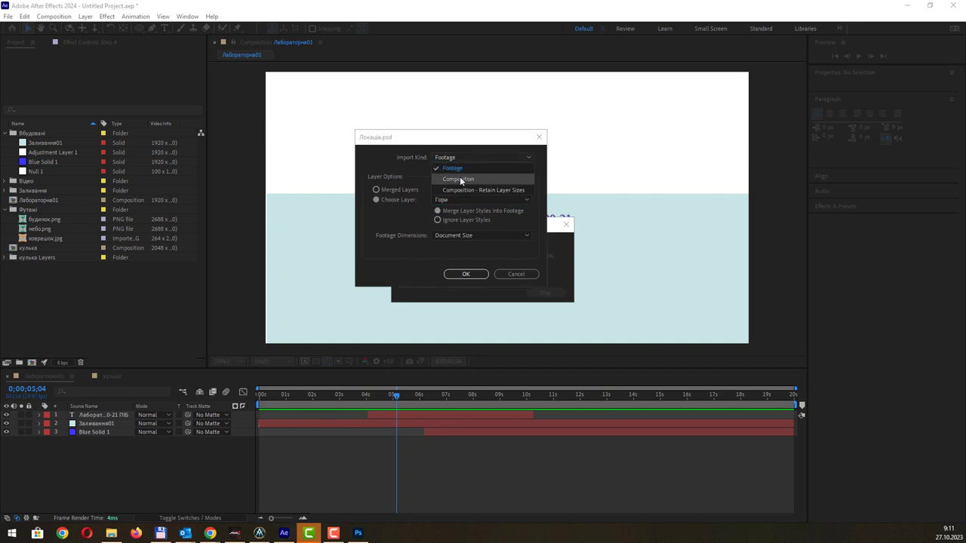
click(443, 180)
click(482, 271)
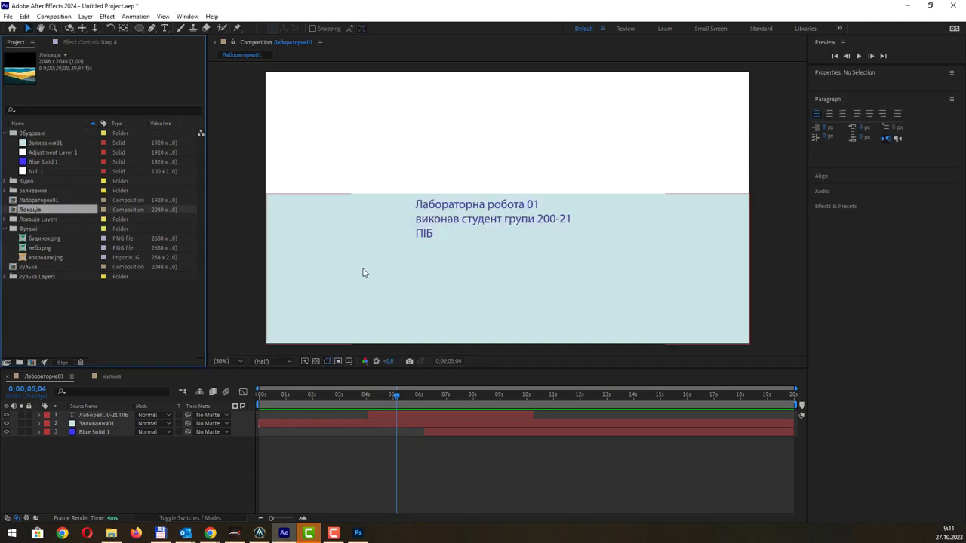
double_click(44, 211)
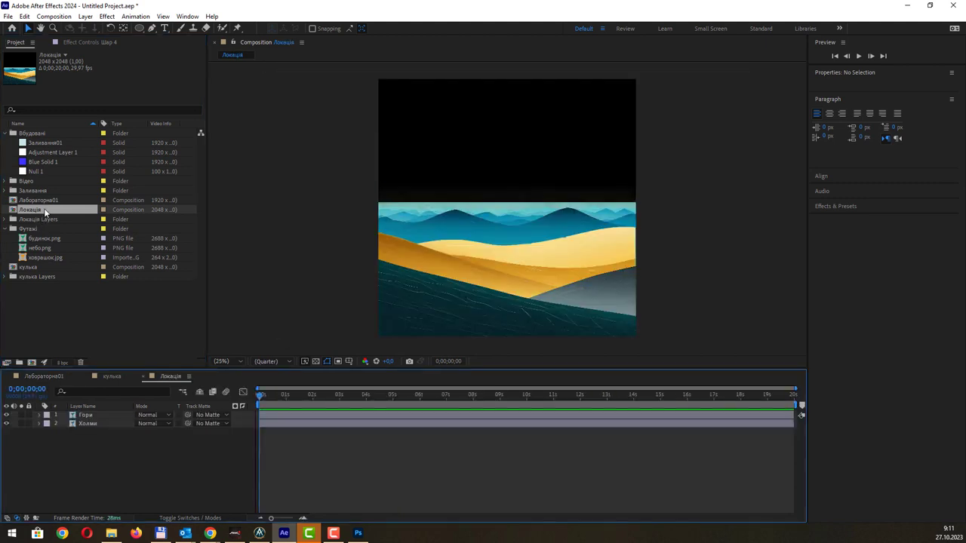
- Try moving the Гори and Холми layers, undo, then close Локація and select Лабораторна01
click(115, 414)
mouse_move(517, 213)
mouse_down()
mouse_move(518, 154)
mouse_move(645, 213)
mouse_up()
drag(444, 231, 440, 164)
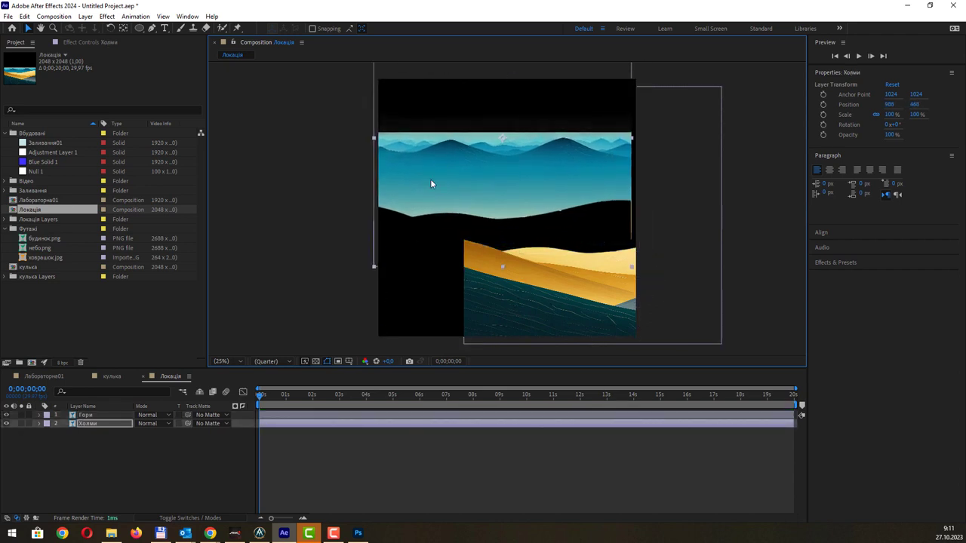
key(ctrl+z)
key(ctrl+z)
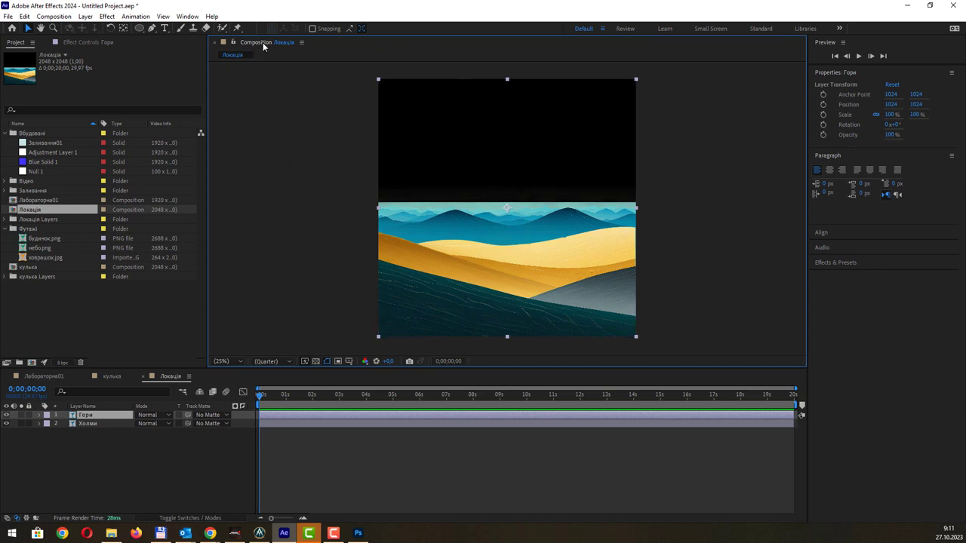
click(283, 43)
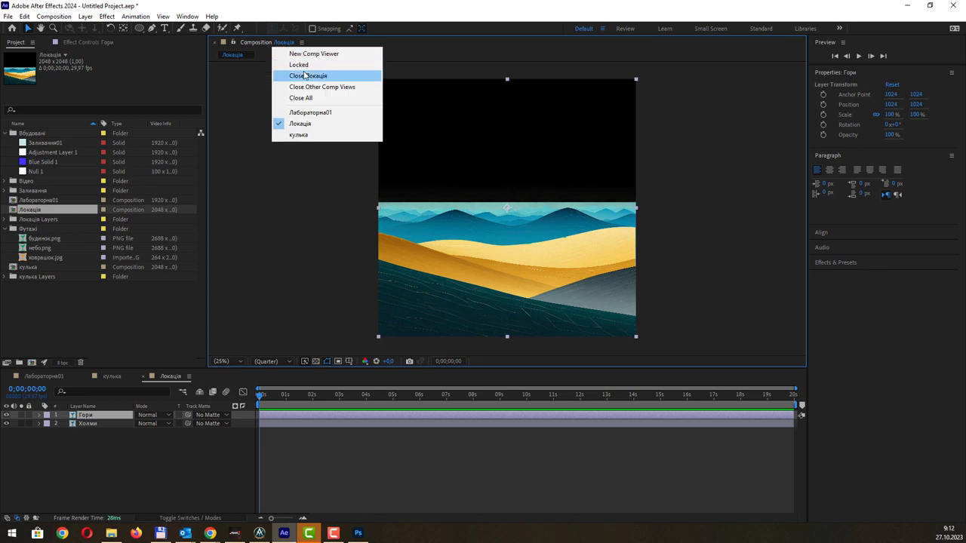
click(308, 112)
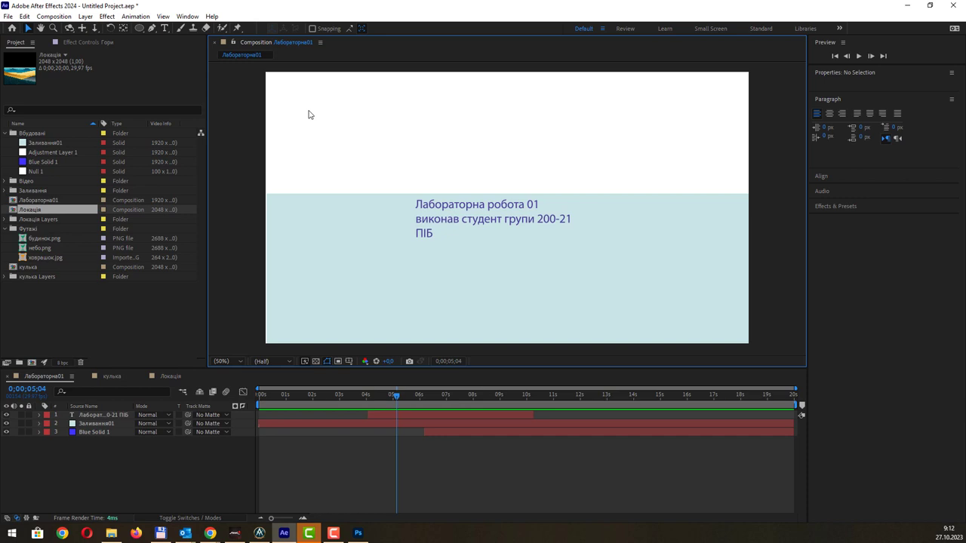
click(56, 202)
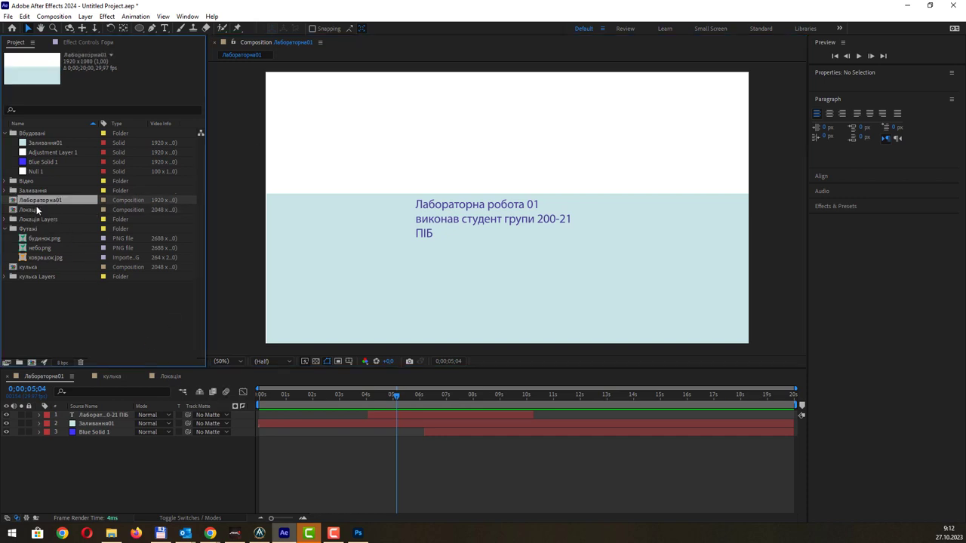
- Add the Локація composition as the top layer of Лабораторна01 and return to about 2 seconds
click(37, 210)
drag(38, 210, 110, 414)
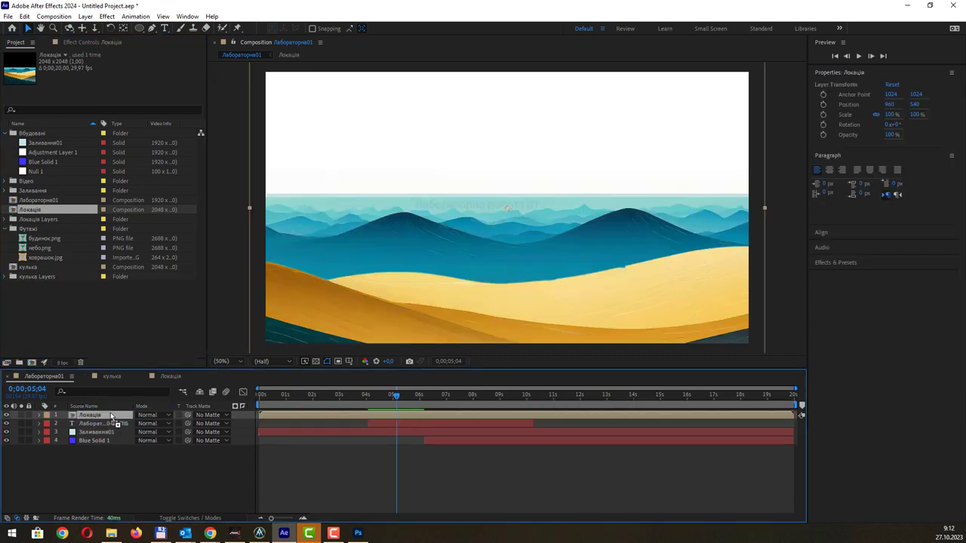
mouse_move(396, 394)
mouse_down()
mouse_move(323, 396)
mouse_move(398, 381)
mouse_move(350, 382)
mouse_up()
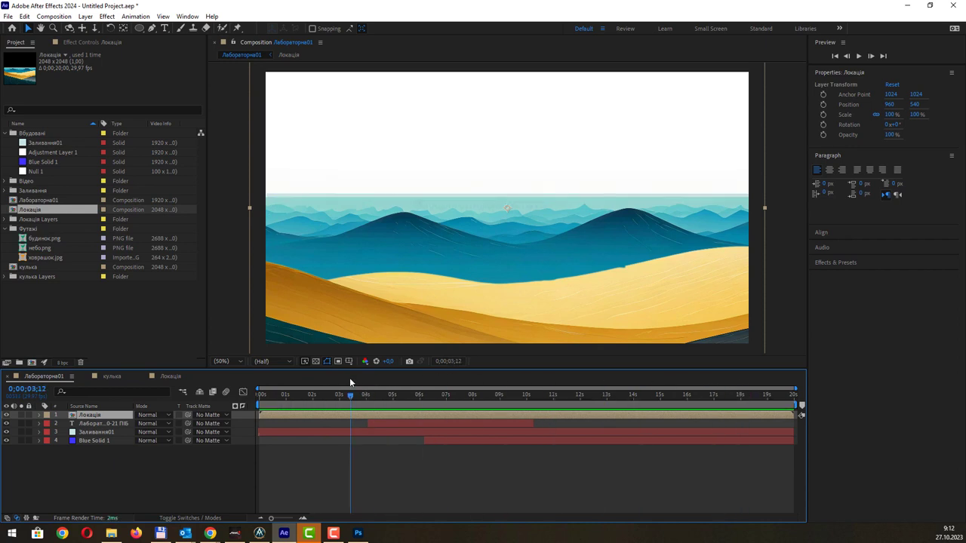
- Inside the Локація precomp, delay the Холми hills layer to start around 1.6 seconds
double_click(104, 420)
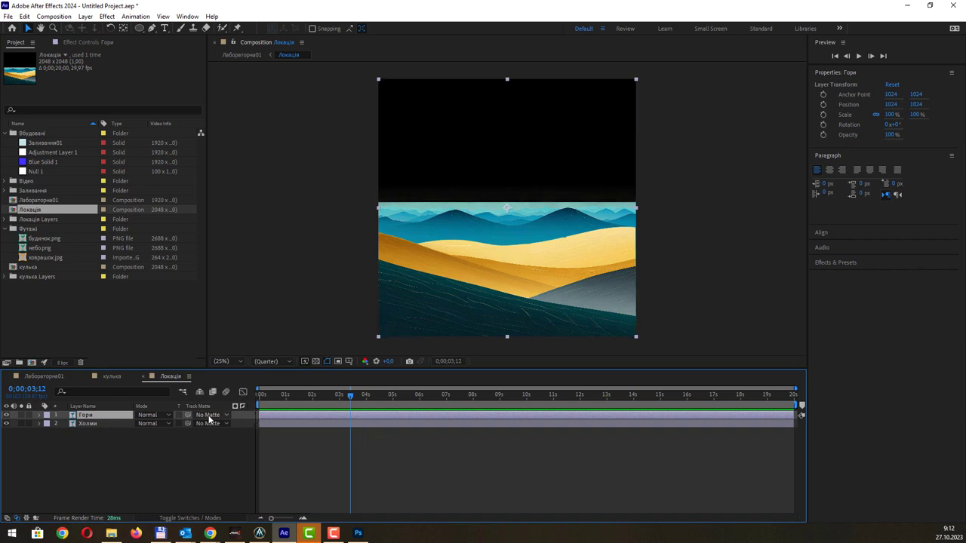
click(6, 423)
click(6, 423)
click(317, 423)
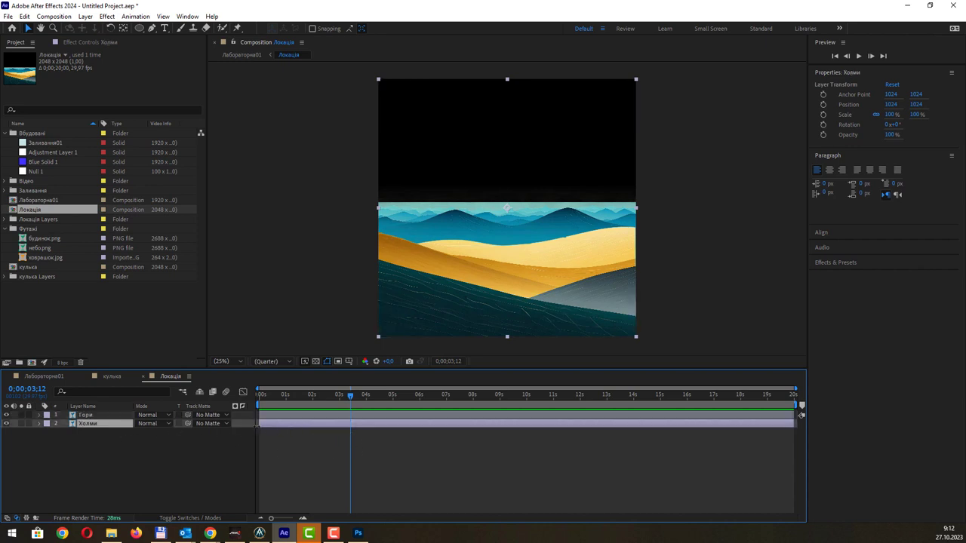
drag(261, 424, 385, 424)
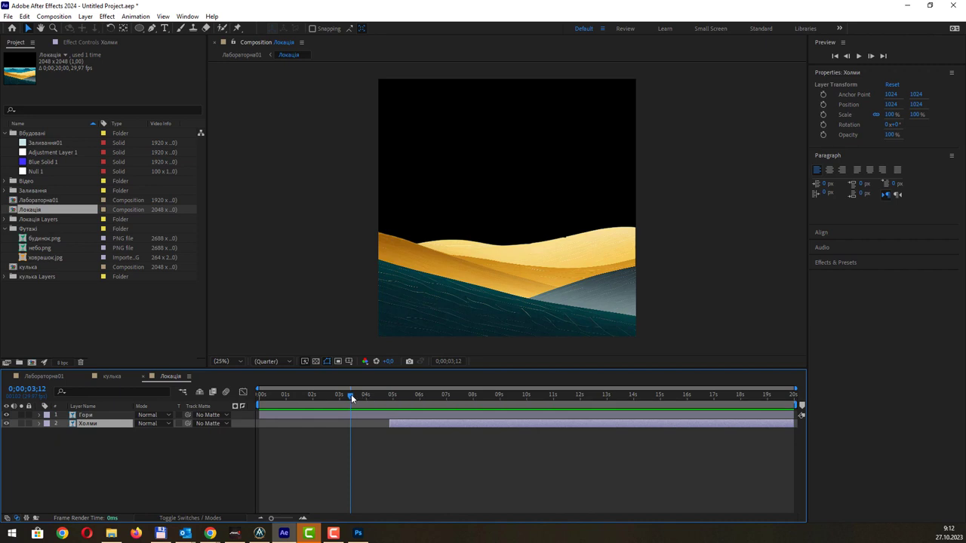
mouse_move(351, 394)
mouse_down()
mouse_move(481, 412)
mouse_move(363, 410)
mouse_move(316, 426)
mouse_up()
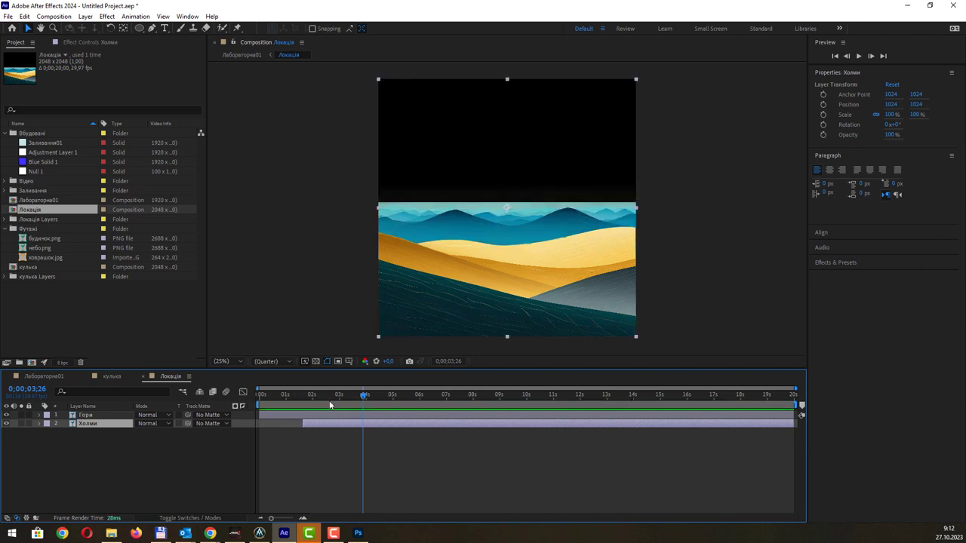
- Return to the Лабораторна01 composition and move the playhead back to about 2 seconds
click(41, 377)
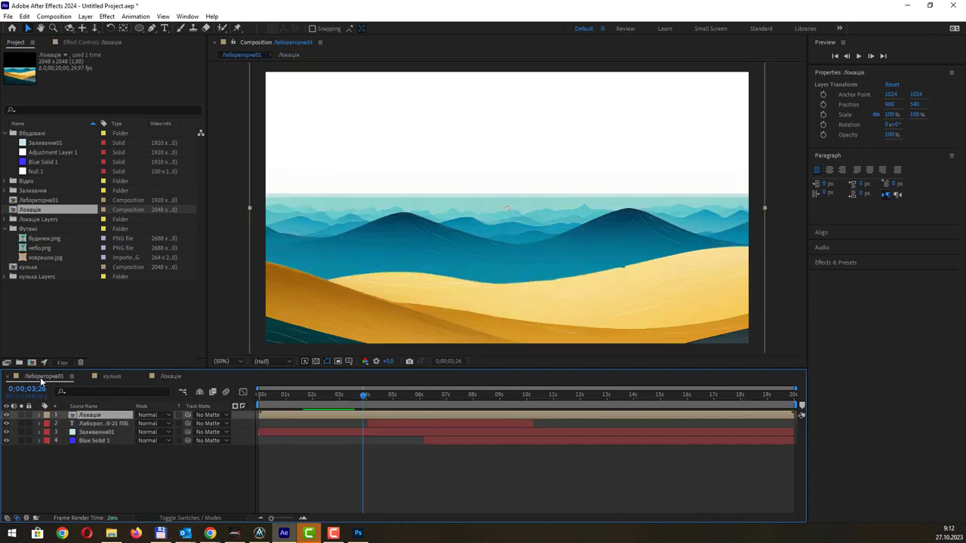
mouse_move(363, 394)
mouse_down()
mouse_move(265, 405)
mouse_move(688, 408)
mouse_move(346, 388)
mouse_up()
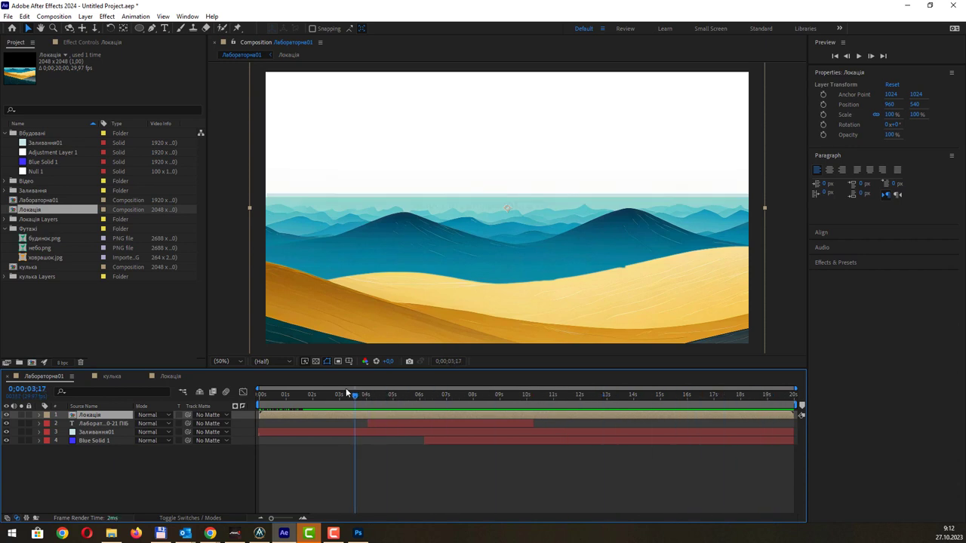
drag(346, 388, 311, 388)
- Drag the Локація composition into the Футажі folder and collapse the Вбудовані folder
click(34, 268)
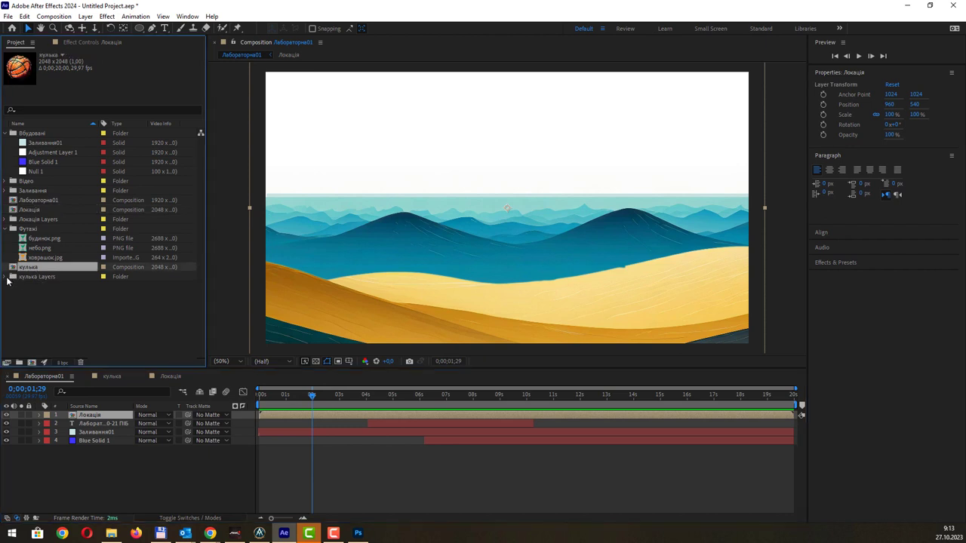
click(40, 206)
click(41, 199)
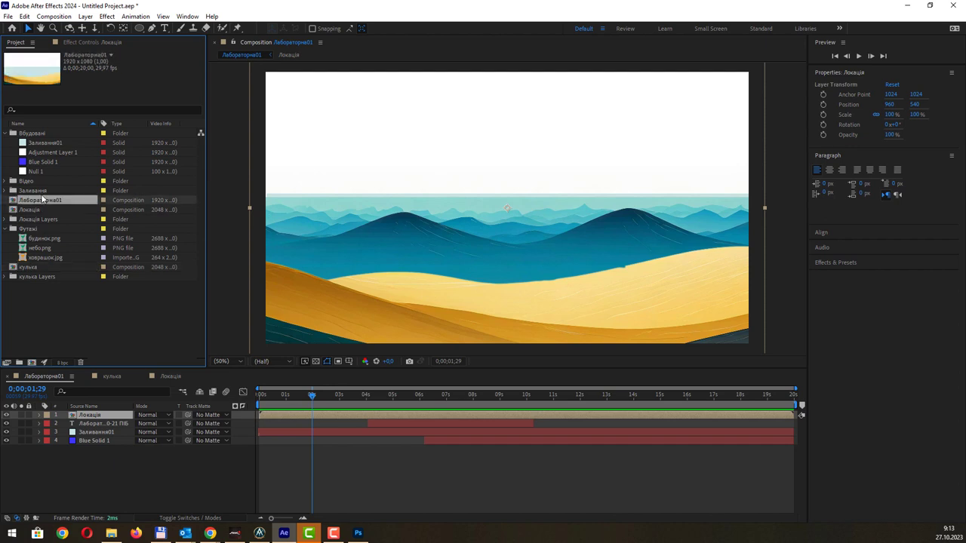
click(42, 191)
click(38, 204)
click(38, 211)
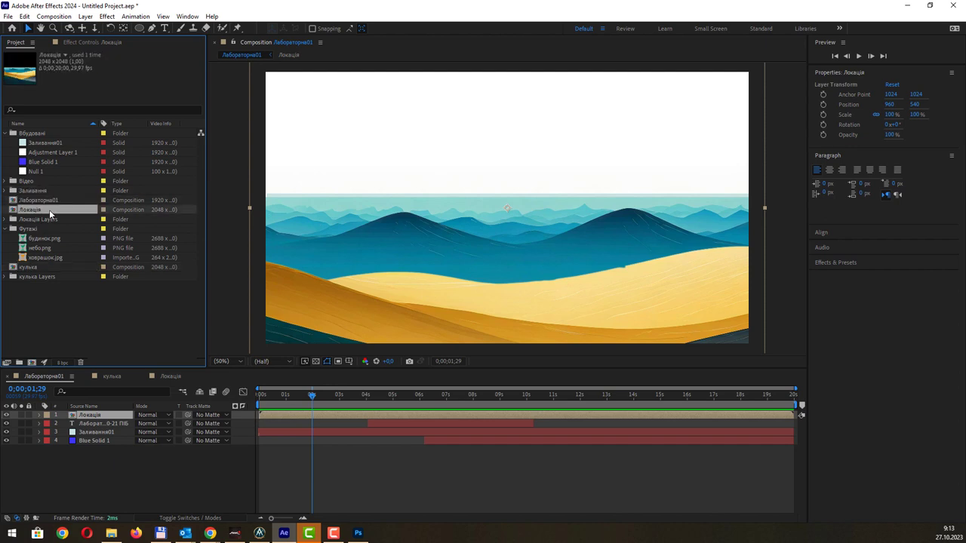
drag(42, 209, 34, 228)
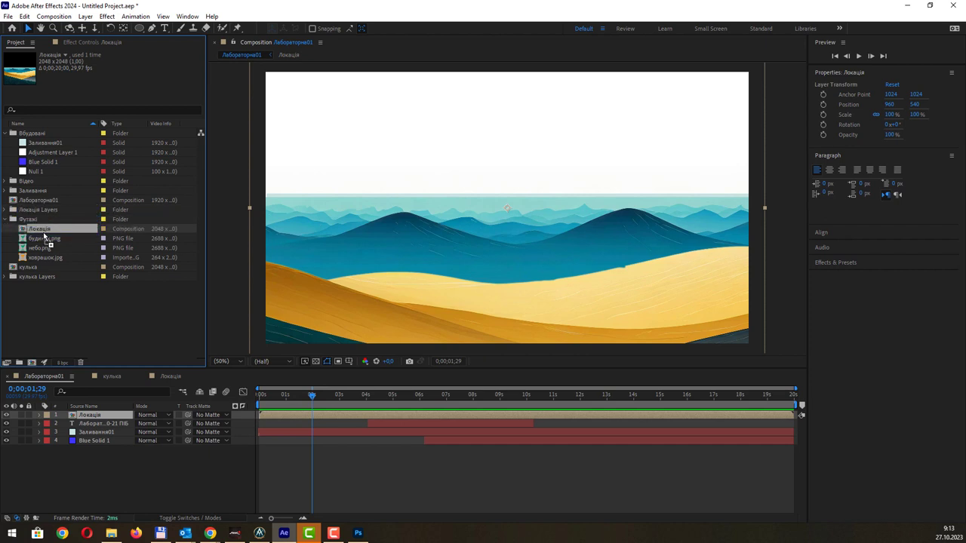
click(10, 134)
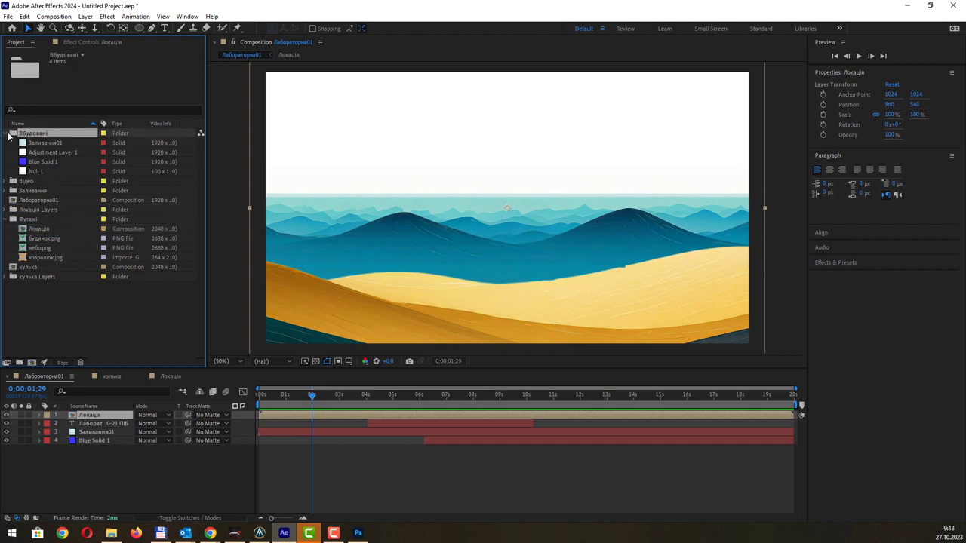
click(8, 134)
- Add небо.png to Лабораторна01, raise it in the frame and scale it to about 75%
click(49, 210)
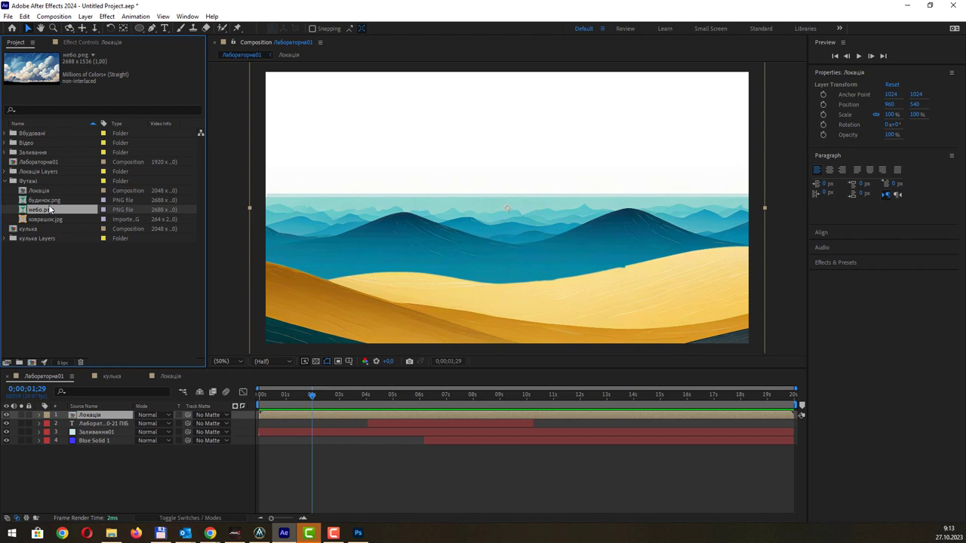
drag(50, 211, 114, 424)
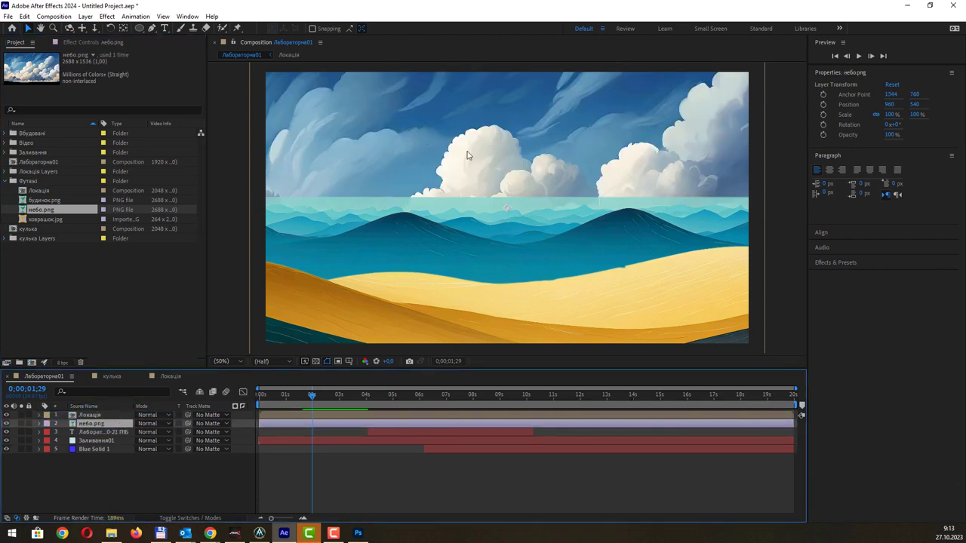
key(comma)
key(comma)
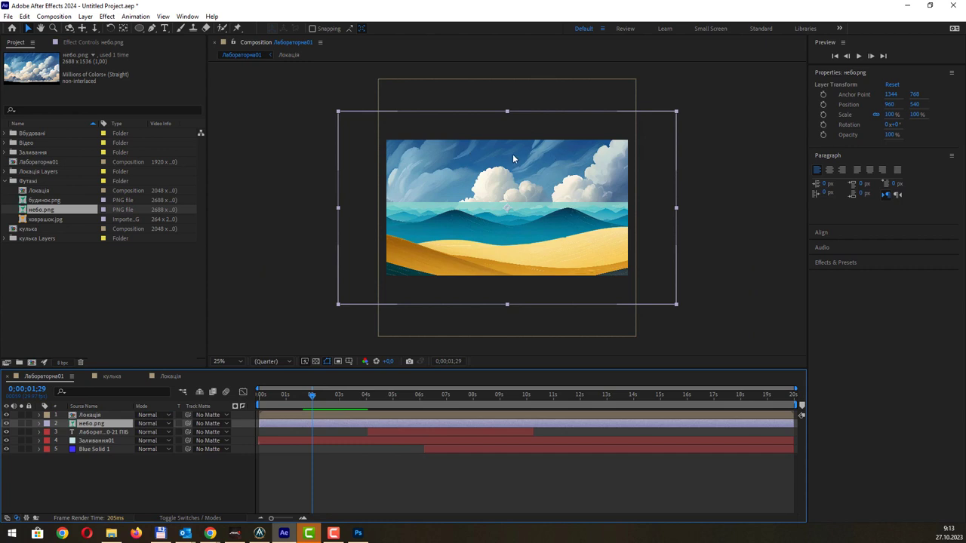
mouse_move(513, 154)
mouse_down()
mouse_move(527, 115)
mouse_move(544, 114)
mouse_up()
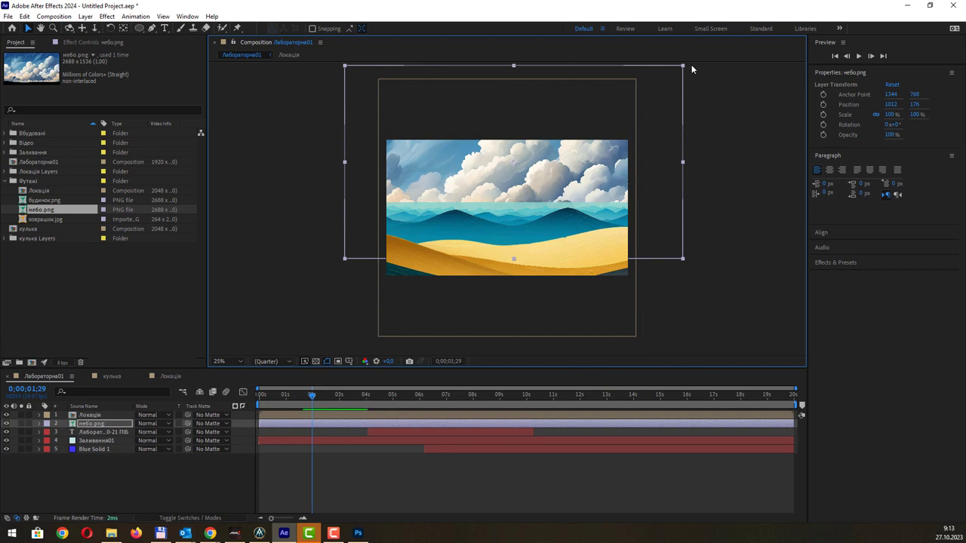
drag(683, 67, 642, 97)
mouse_move(565, 164)
mouse_down()
mouse_move(548, 133)
mouse_move(545, 152)
mouse_up()
- Preview the playback and scrub the timeline to review the sky over the sea
key(space)
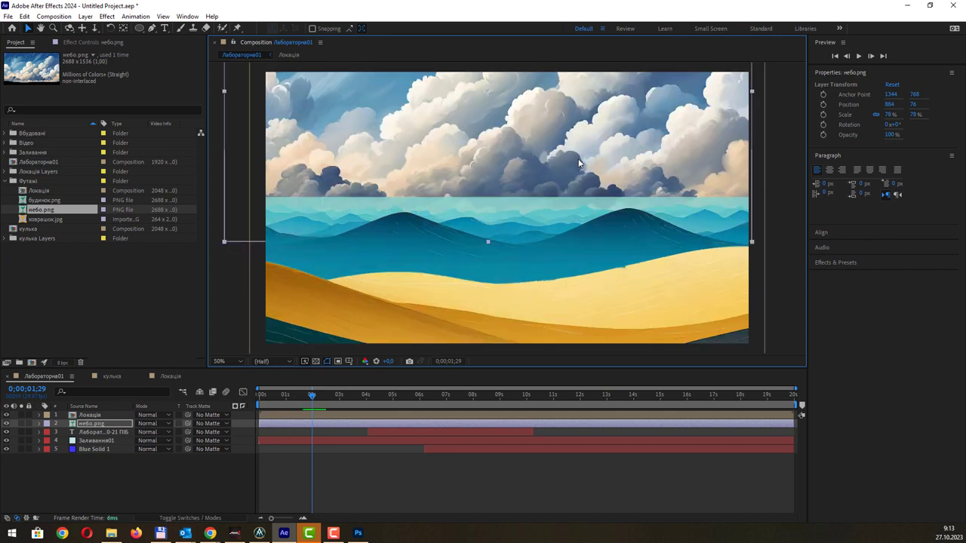
key(space)
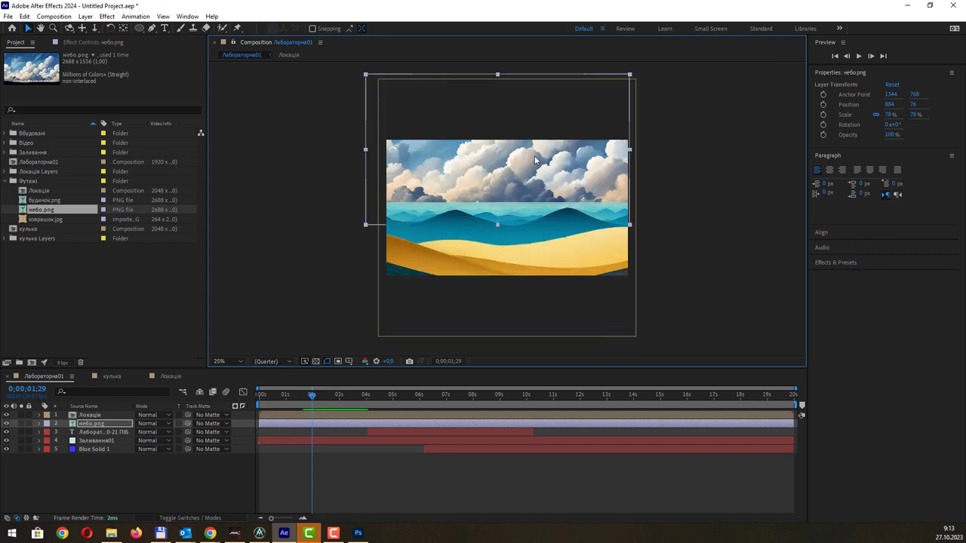
click(309, 395)
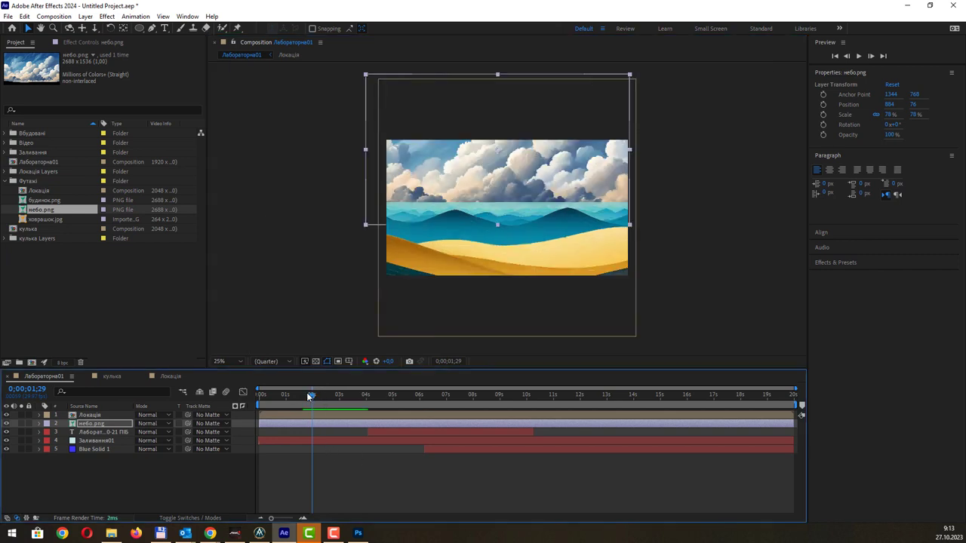
mouse_move(309, 395)
mouse_down()
mouse_move(346, 395)
mouse_move(259, 395)
mouse_move(702, 391)
mouse_move(417, 390)
mouse_up()
- Move the title text layer to the top of the stack and position it over the sand at 636, 910
drag(89, 432, 97, 412)
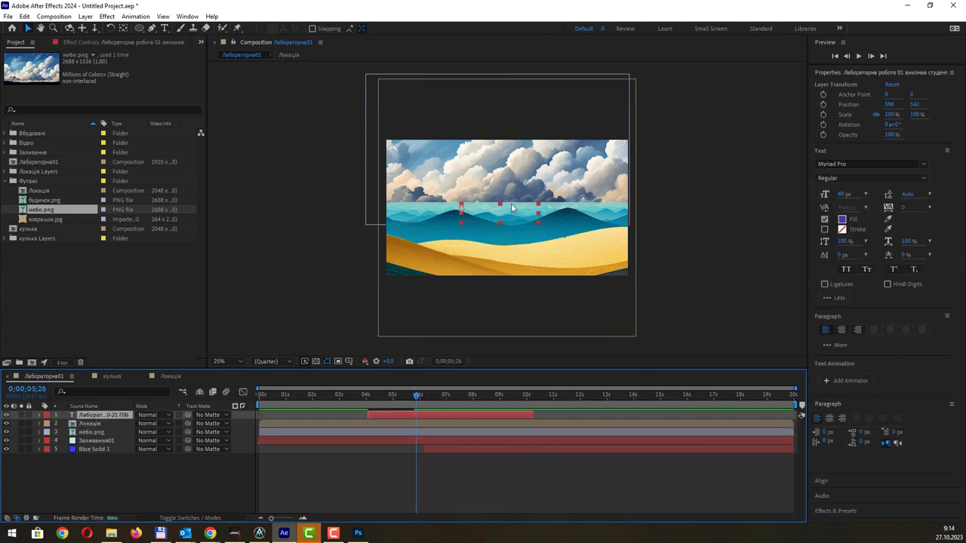
drag(509, 221, 514, 278)
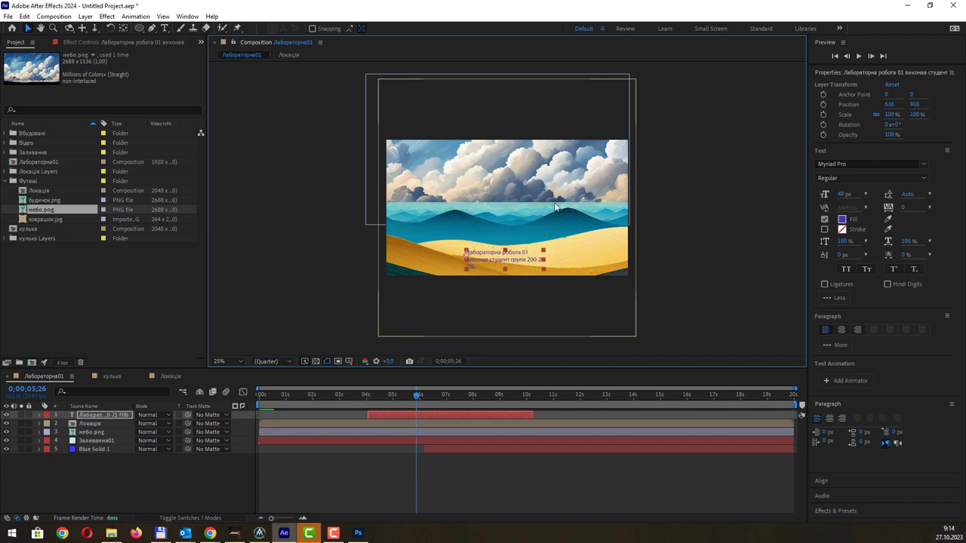
key(period)
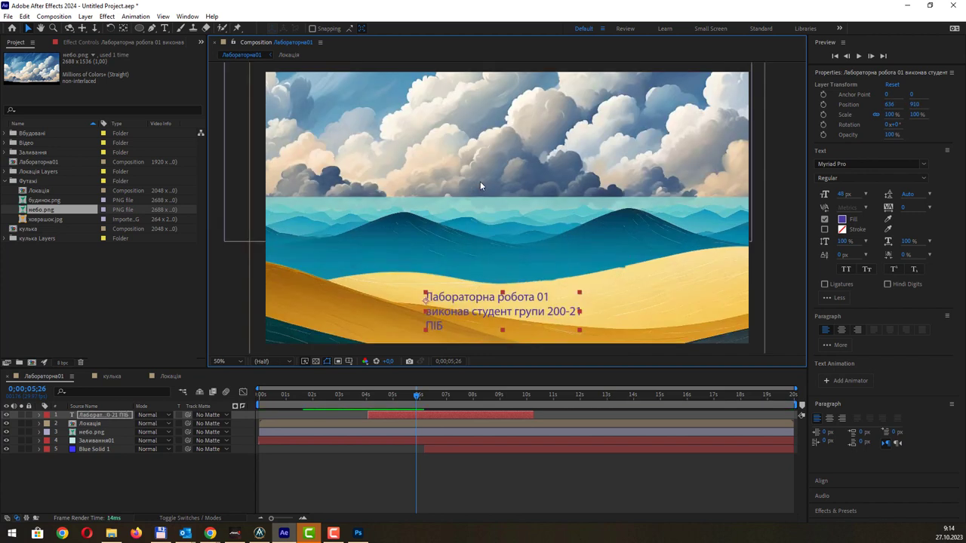
click(467, 221)
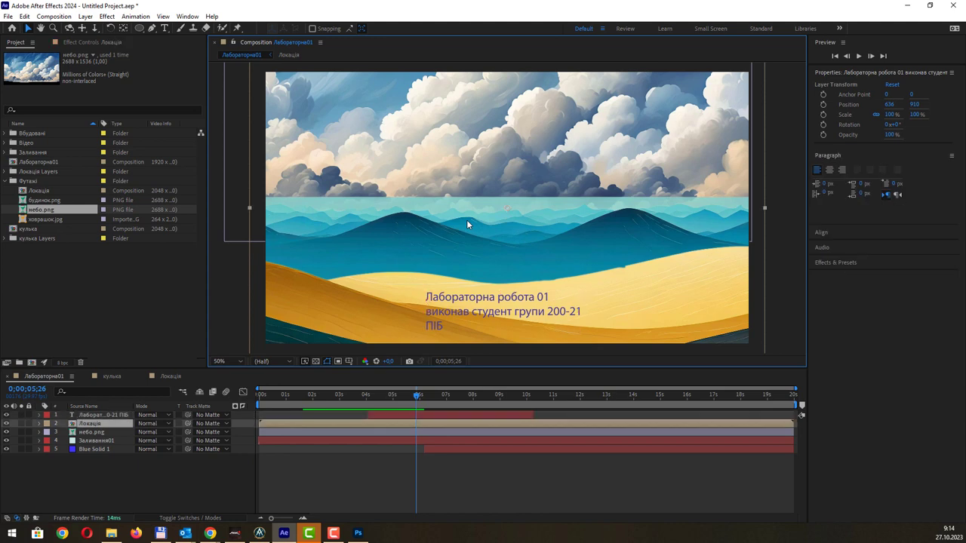
- Move the кулька Layers folder and the кулька composition into the Футажі folder
click(6, 182)
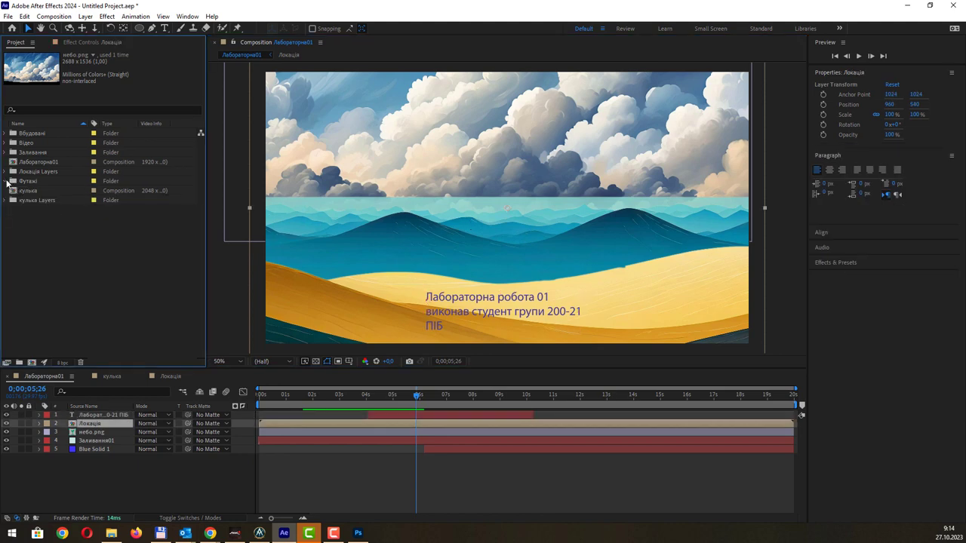
click(7, 182)
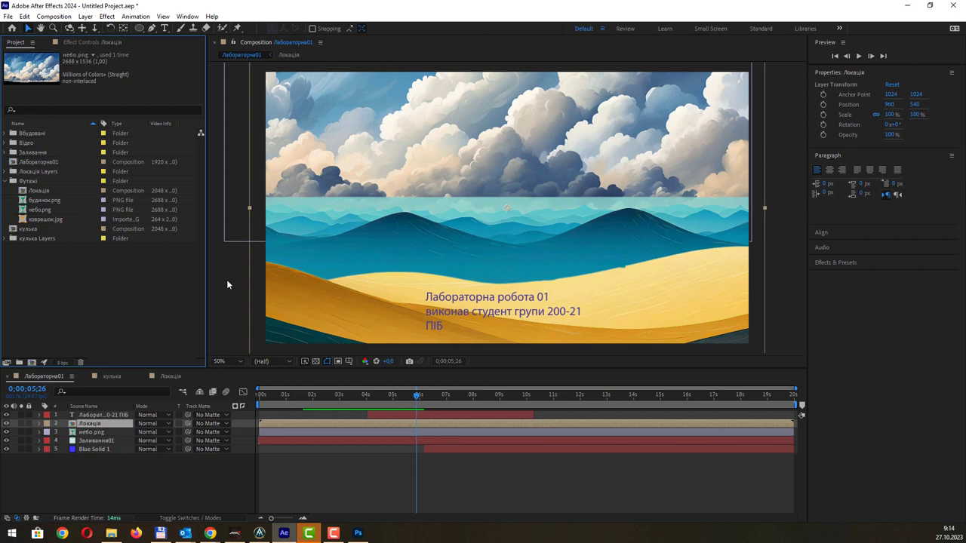
click(40, 228)
click(34, 238)
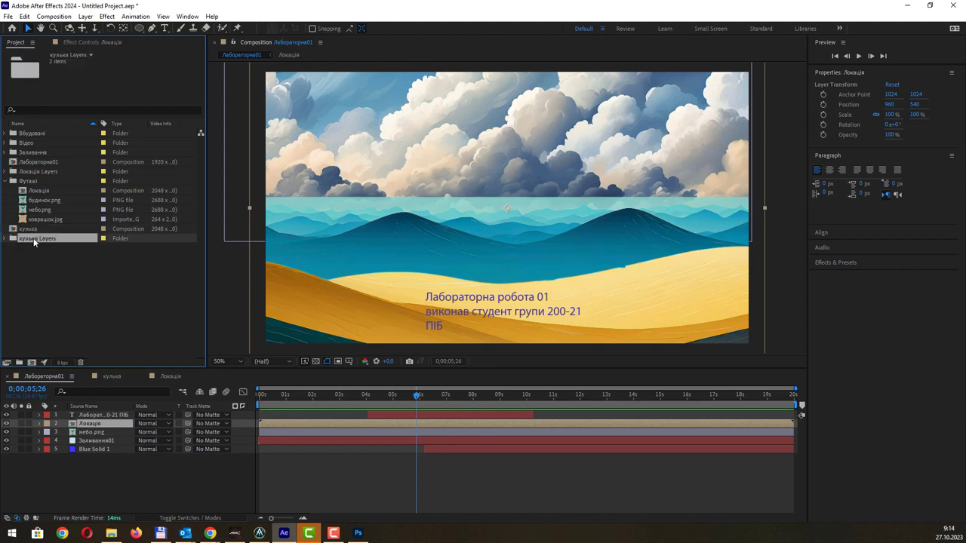
click(5, 239)
click(5, 238)
drag(29, 238, 46, 202)
drag(42, 240, 49, 190)
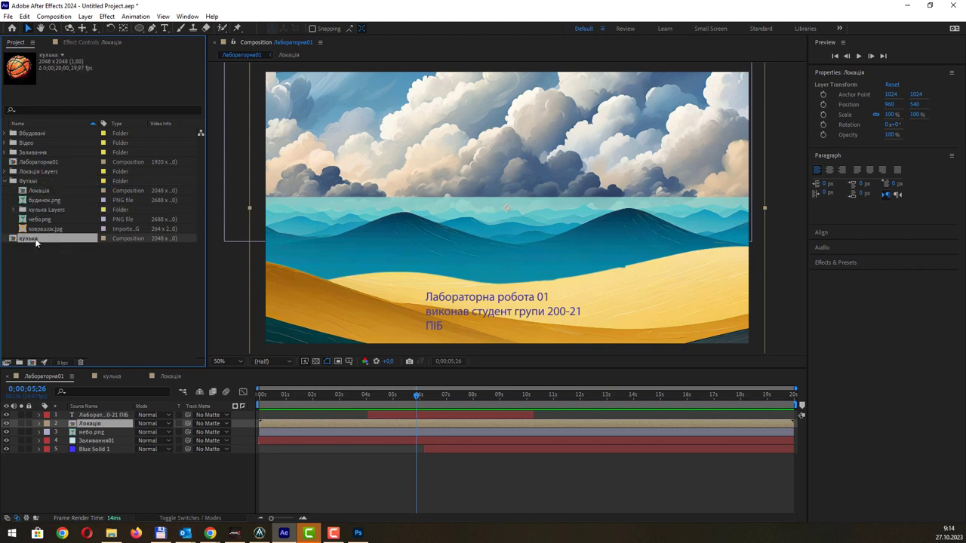
click(64, 280)
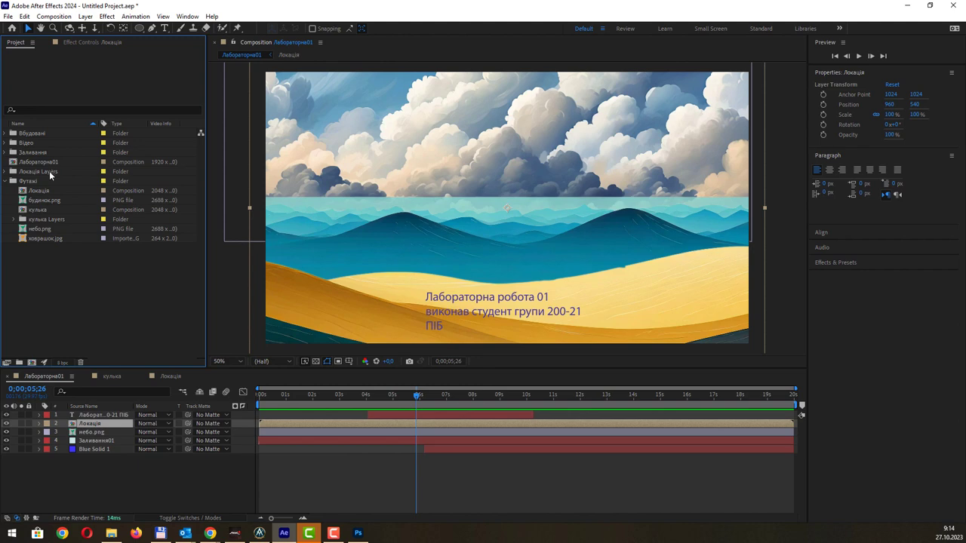
- Move the Локація Layers folder into Футажі and check the folder's contents
click(5, 173)
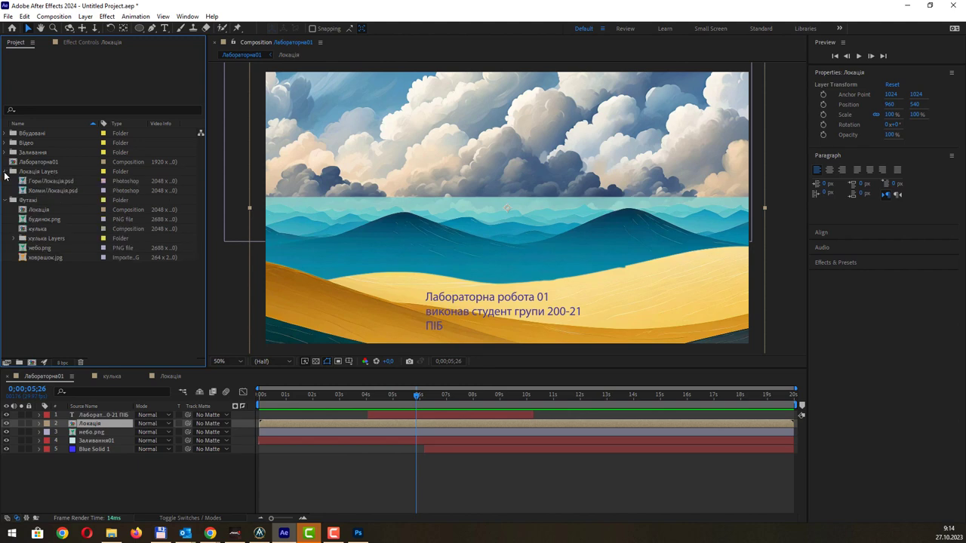
click(6, 173)
drag(38, 171, 42, 184)
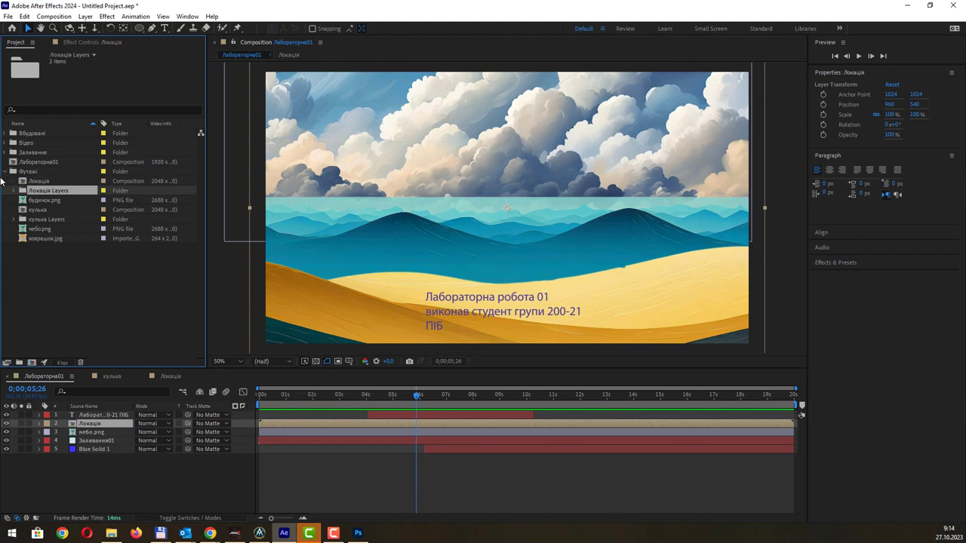
click(7, 174)
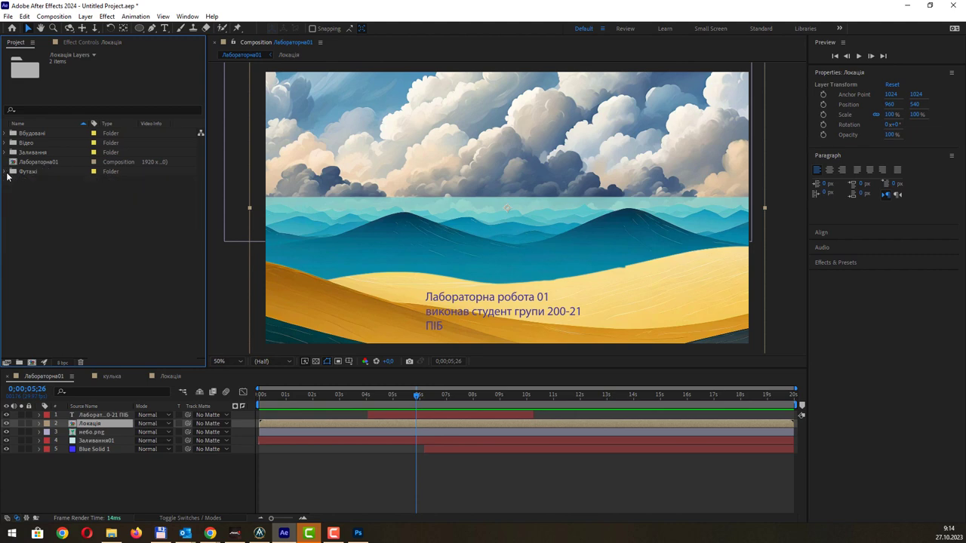
click(7, 175)
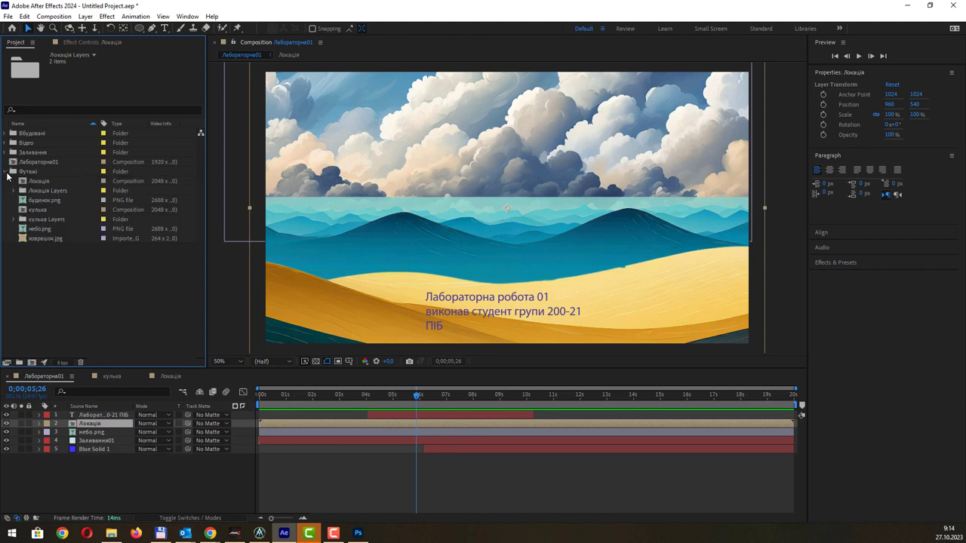
- Scrub the playhead back to about 0;00;03;13, where only the sky and landscape show
right_click(114, 288)
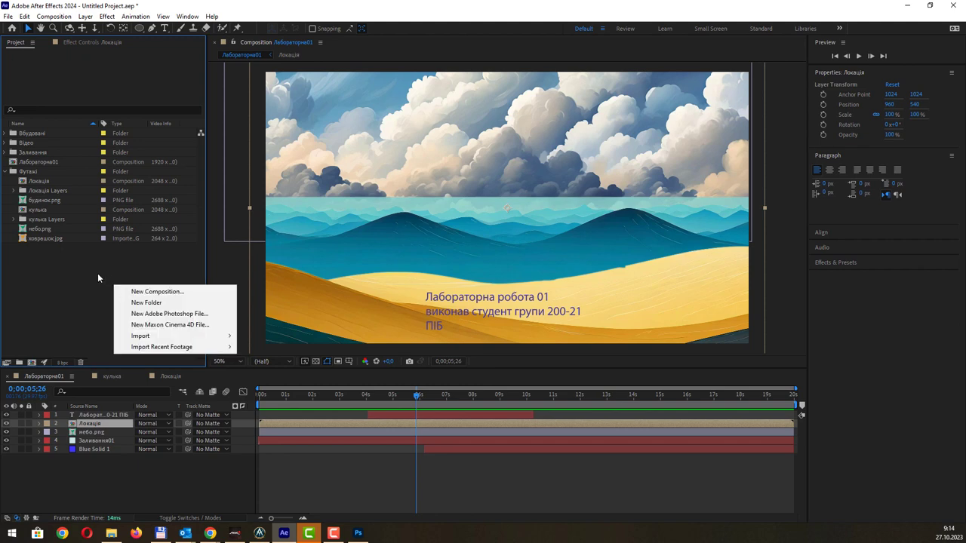
click(98, 279)
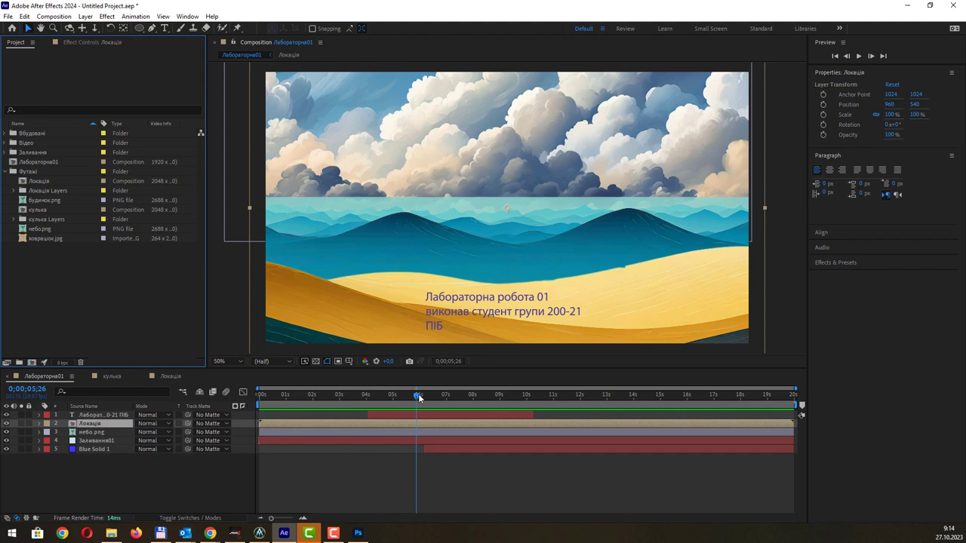
mouse_move(418, 394)
mouse_down()
mouse_move(323, 395)
mouse_move(376, 402)
mouse_move(351, 401)
mouse_up()
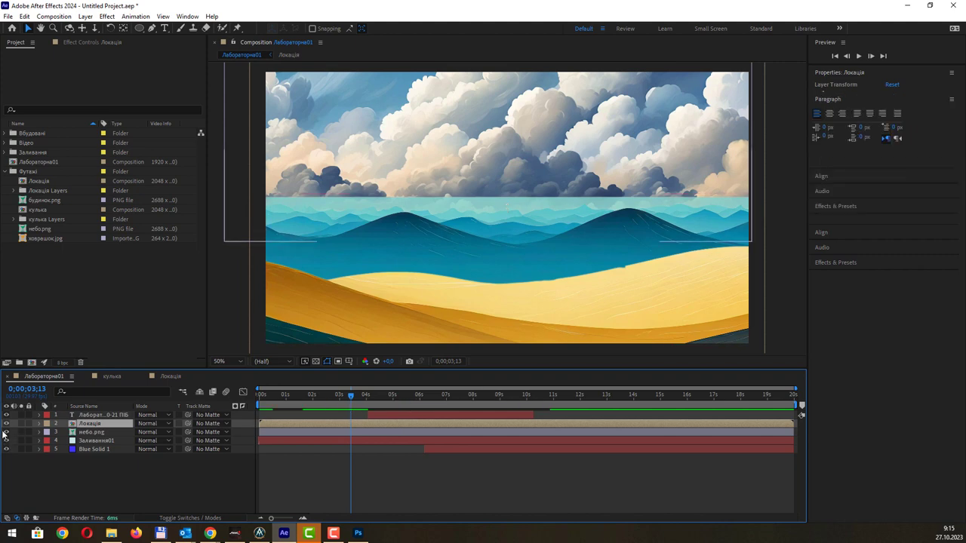
- Check the sky, Локація and title layers by toggling their visibility and solo switches
key(F2)
click(6, 432)
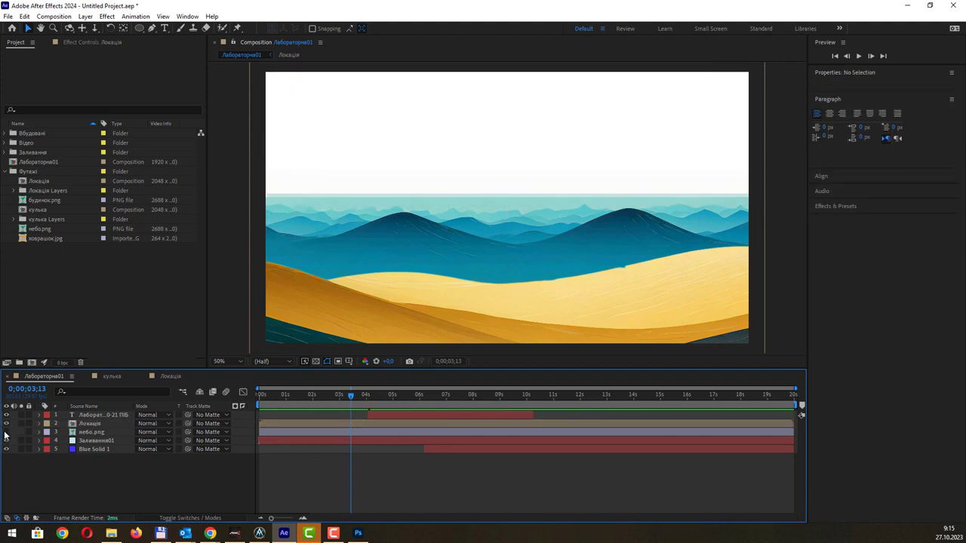
click(6, 432)
click(6, 424)
click(6, 423)
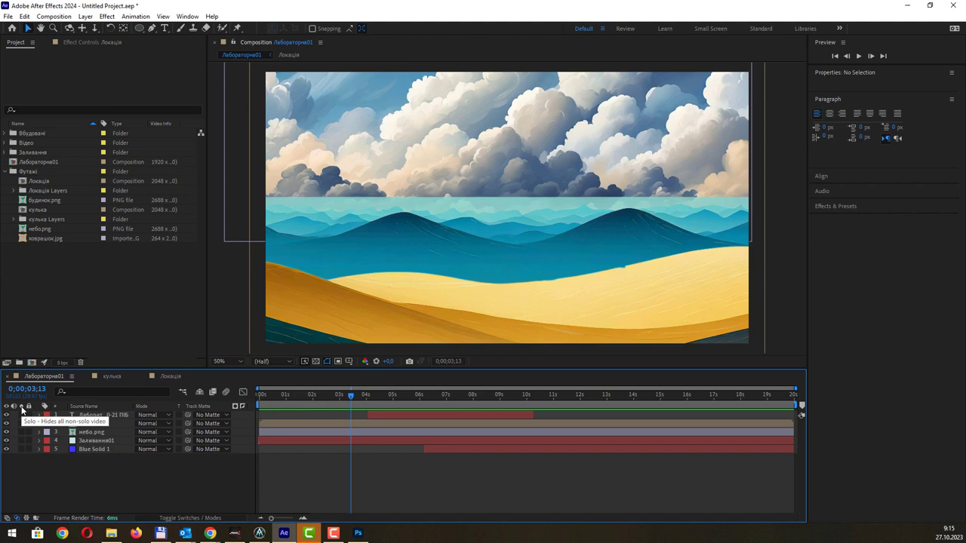
click(22, 416)
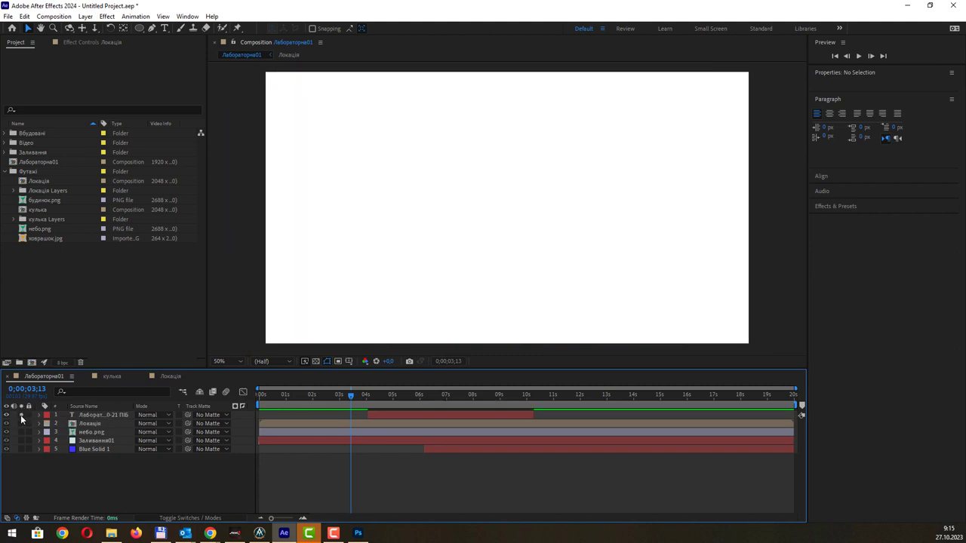
click(22, 415)
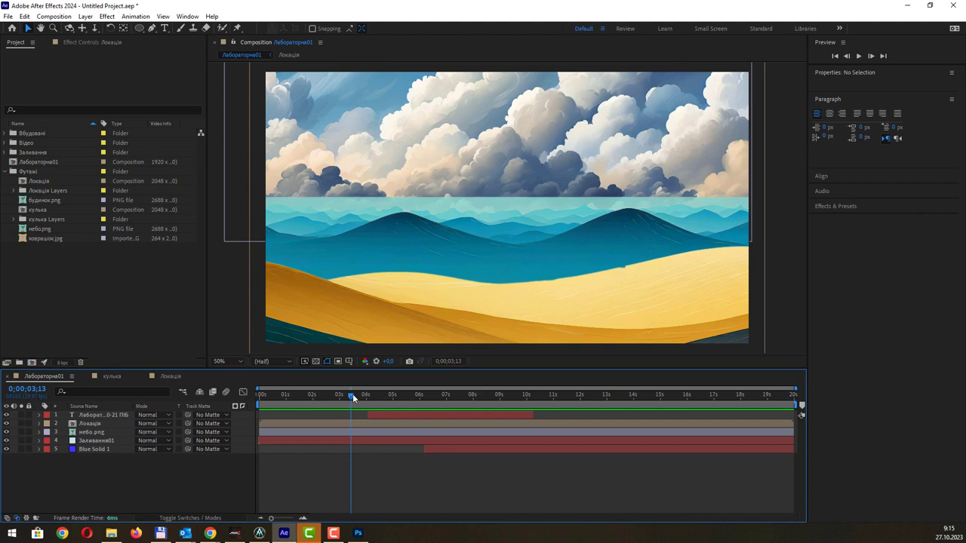
- At 0;00;05;07, solo the title text layer briefly, then lock it
drag(353, 394, 401, 397)
click(398, 414)
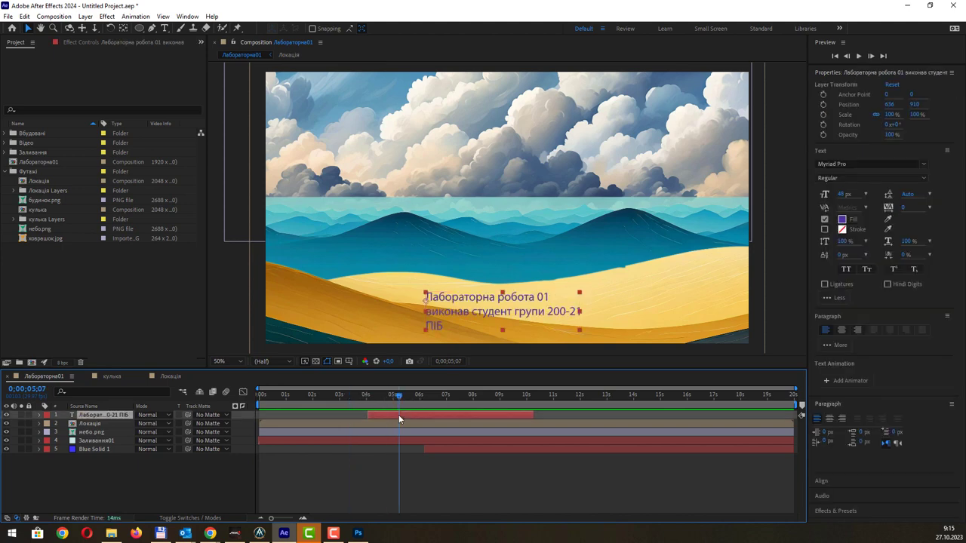
click(22, 416)
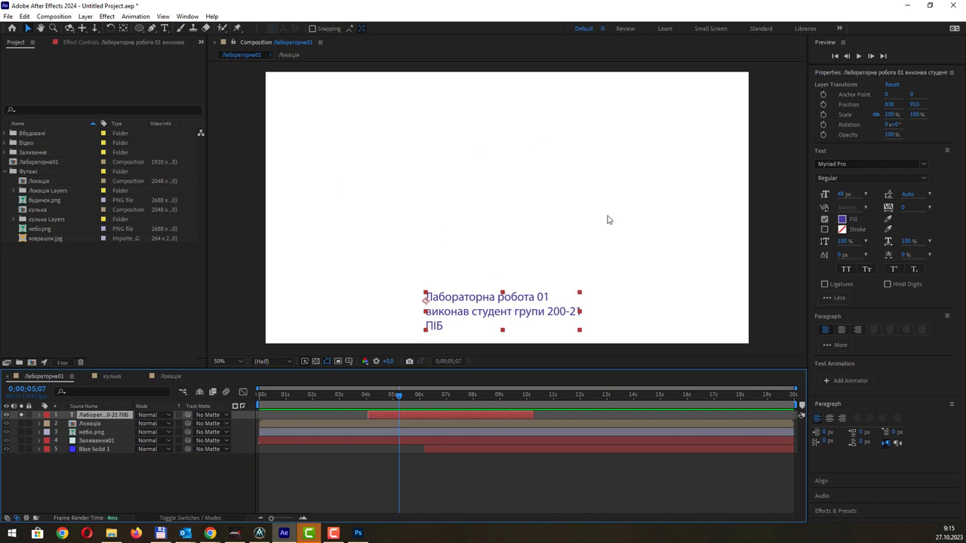
click(21, 415)
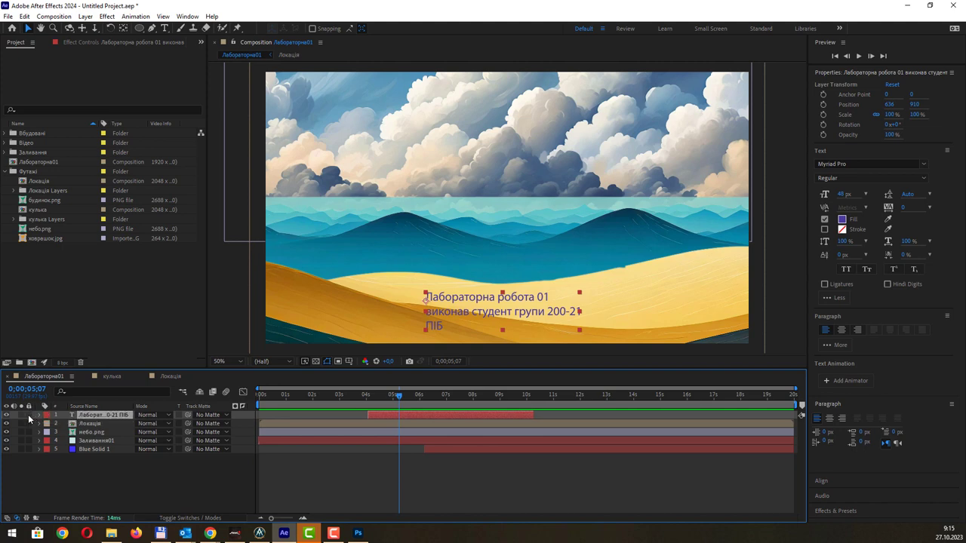
click(29, 416)
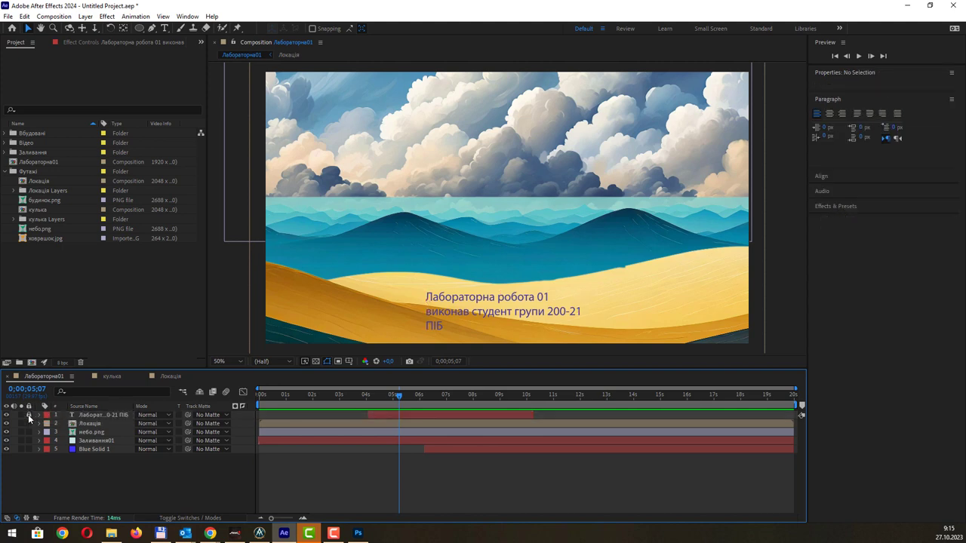
- Select the Локація background layer in the viewer, keeping it at position 960, 540
click(453, 304)
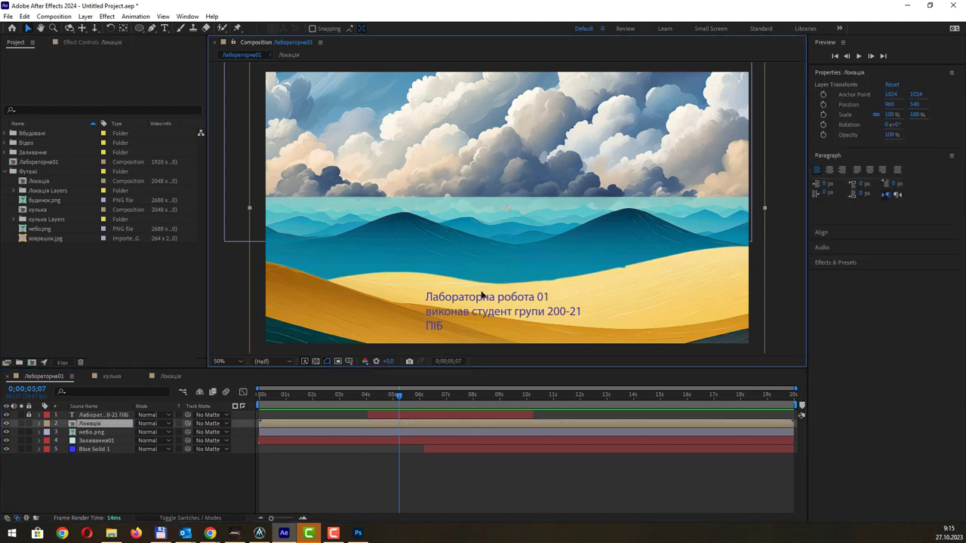
drag(476, 307, 481, 300)
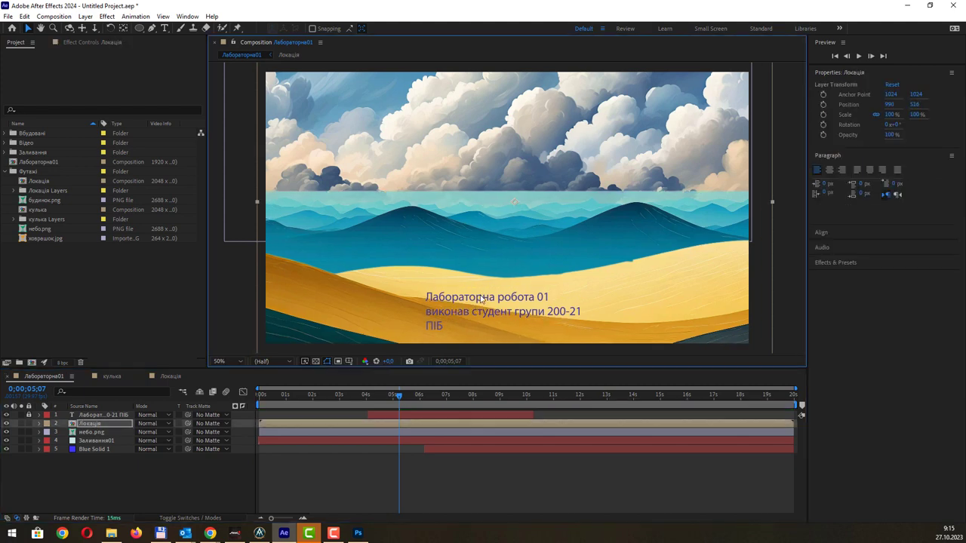
click(129, 414)
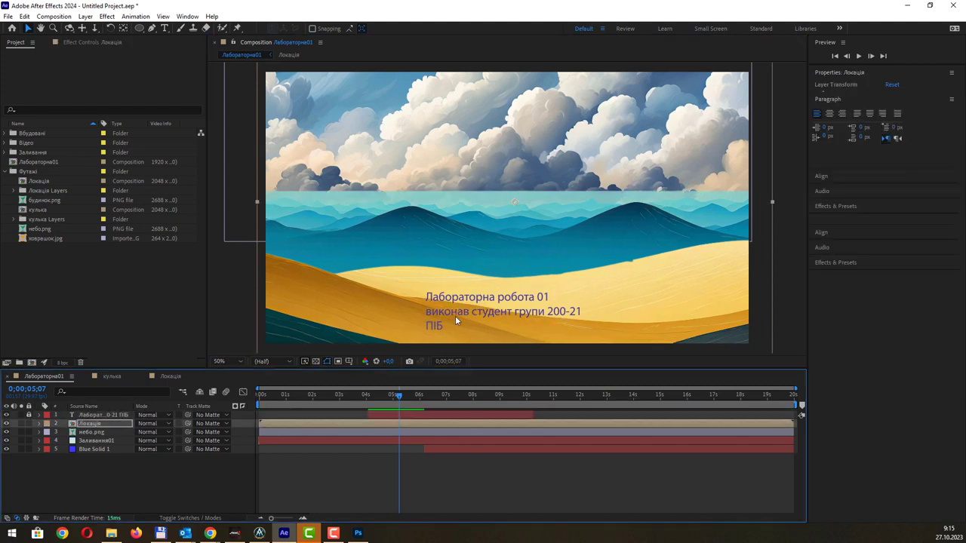
click(98, 416)
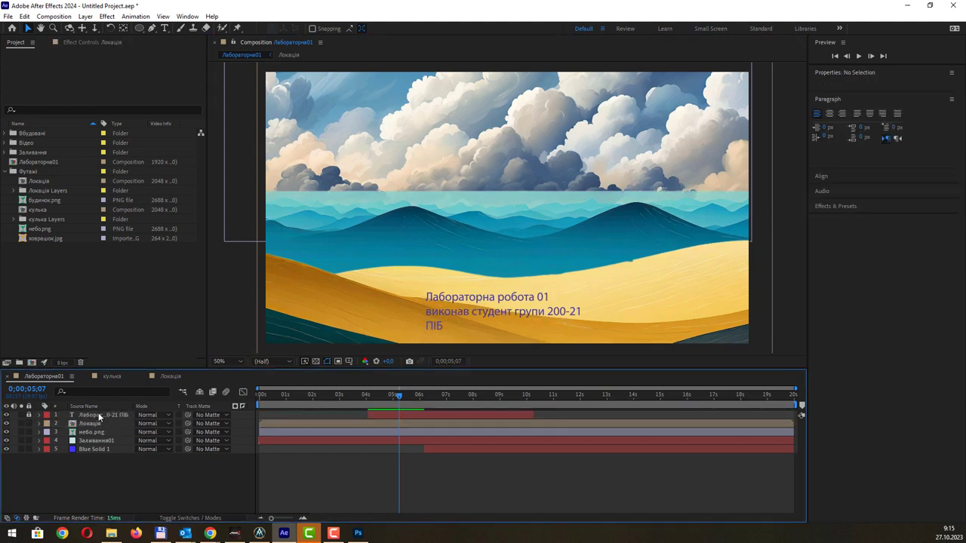
click(451, 314)
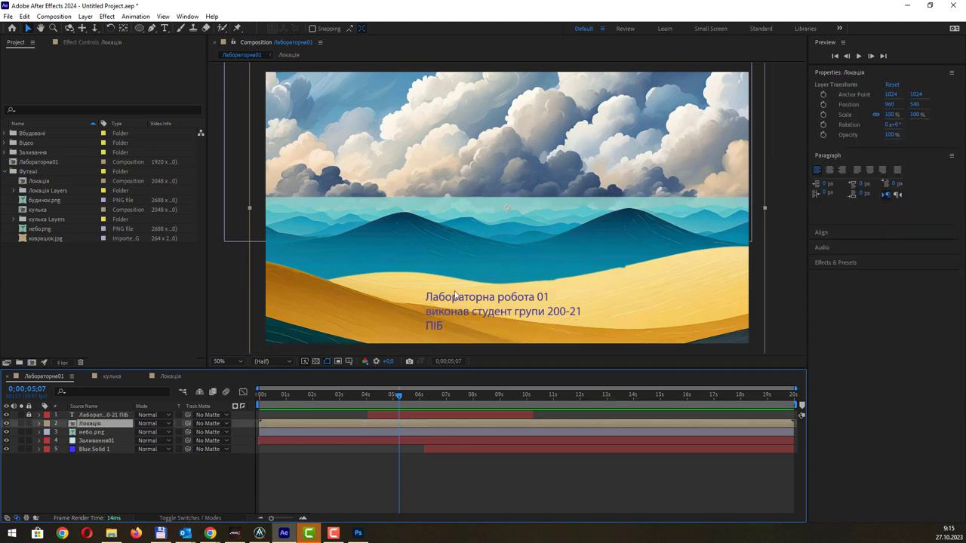
- Twirl open Локація's Transform values (anchor 1024, 1024, position 960, 540, scale 100%) and show its Effect Controls
click(41, 416)
click(40, 416)
click(41, 416)
click(41, 416)
click(40, 425)
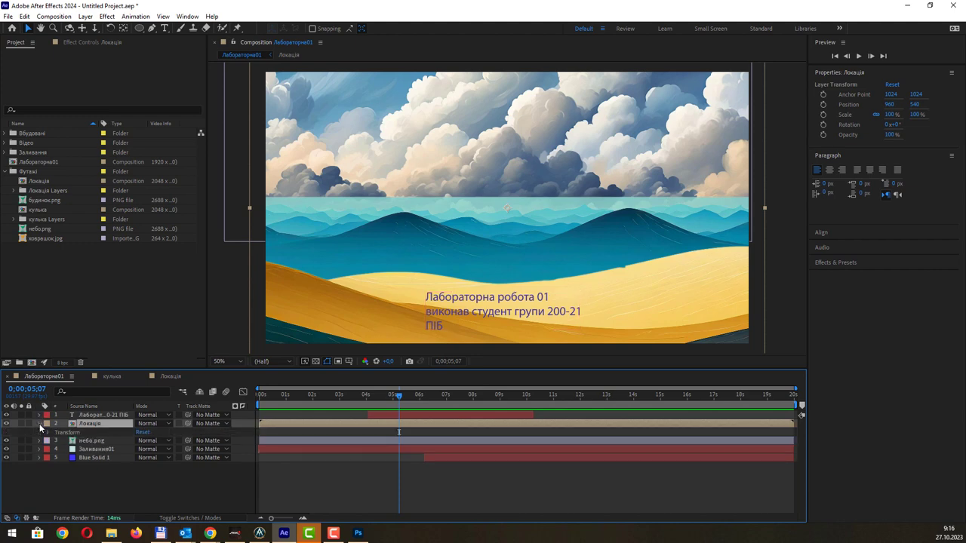
click(40, 425)
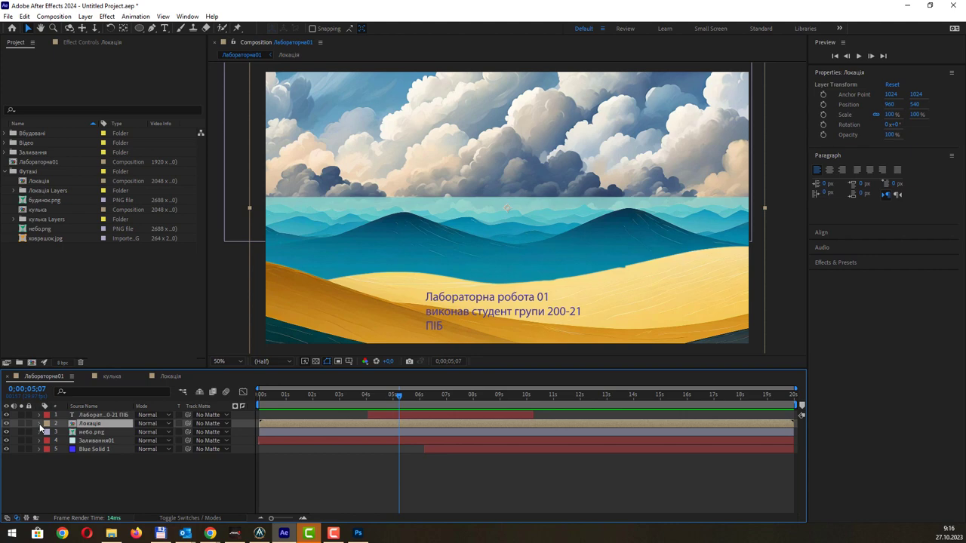
click(40, 424)
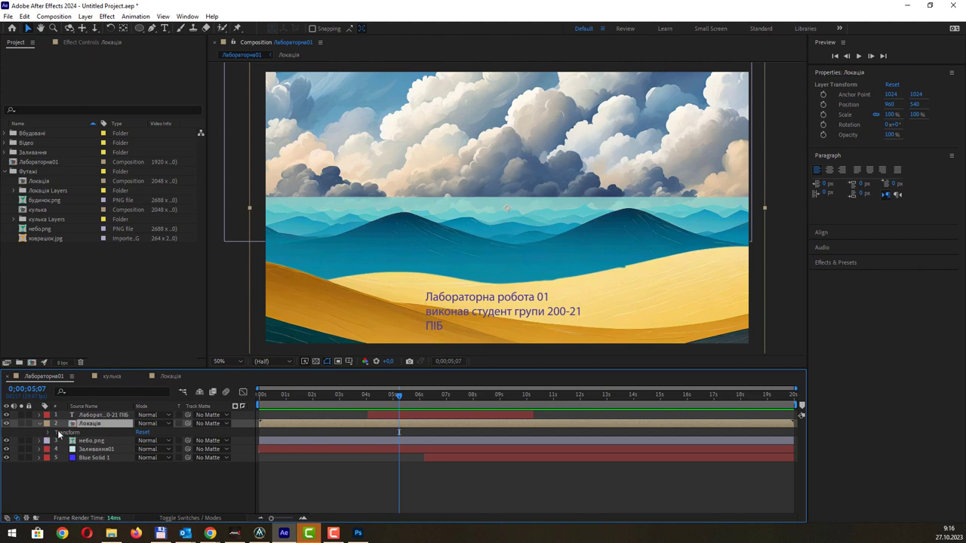
key(Return)
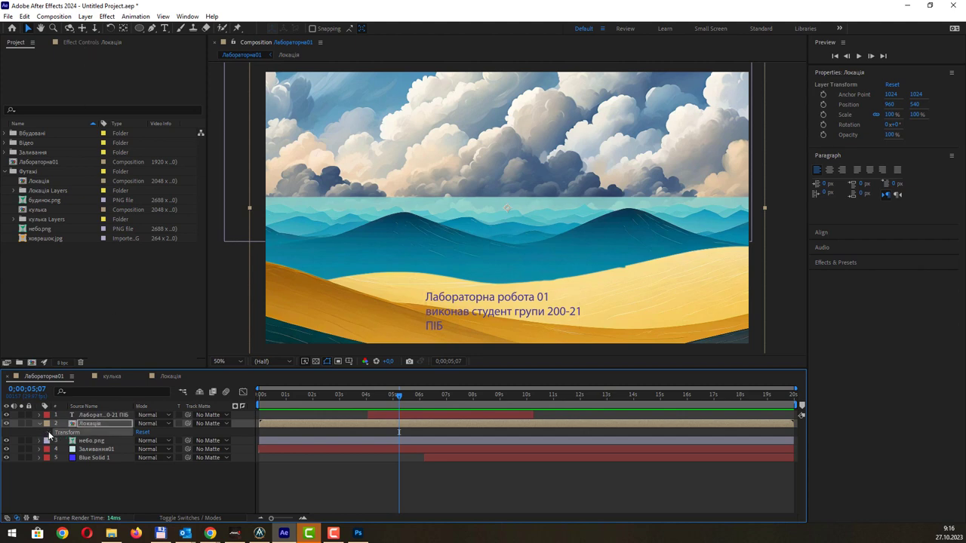
click(49, 434)
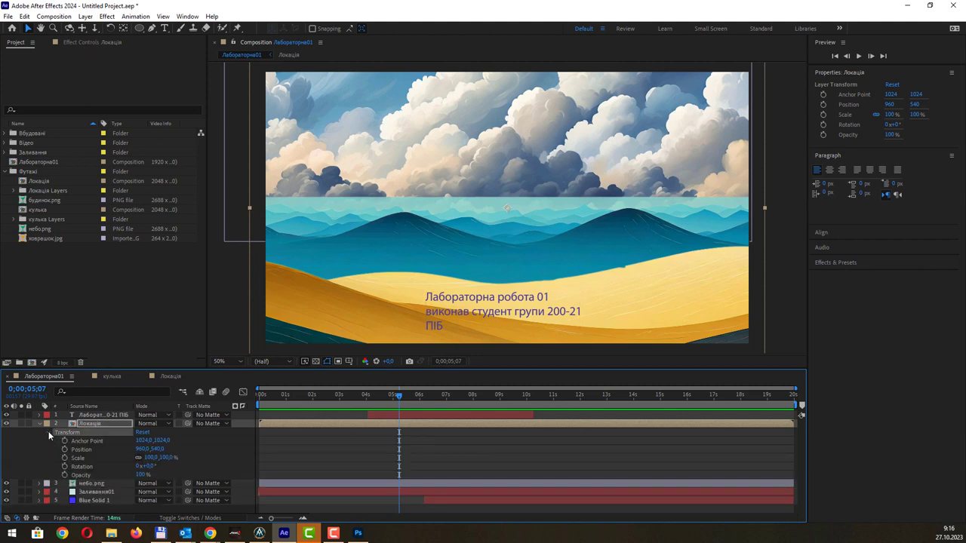
click(71, 43)
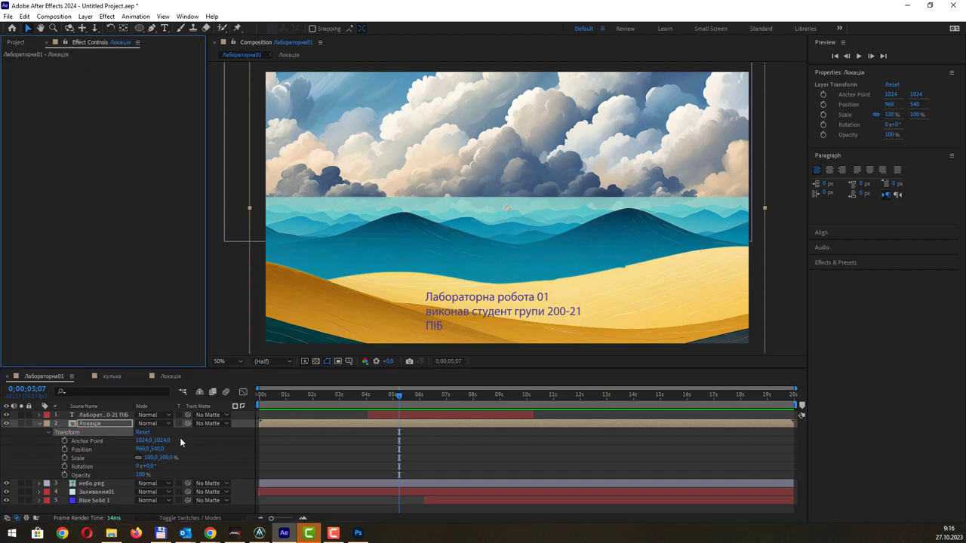
- Select the title text layer and expand the title, небо.png, Заливання01 and Blue Solid 1 layers
click(428, 414)
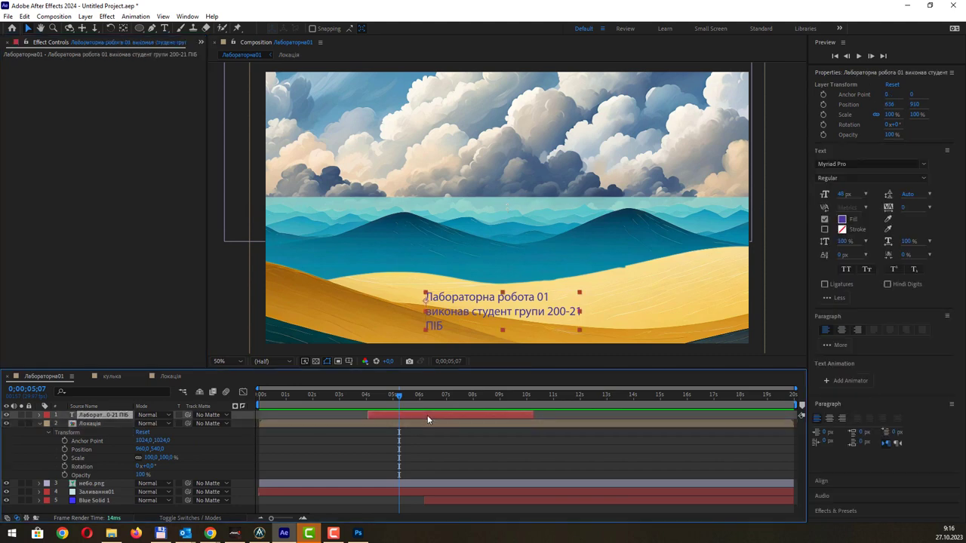
click(40, 424)
click(39, 415)
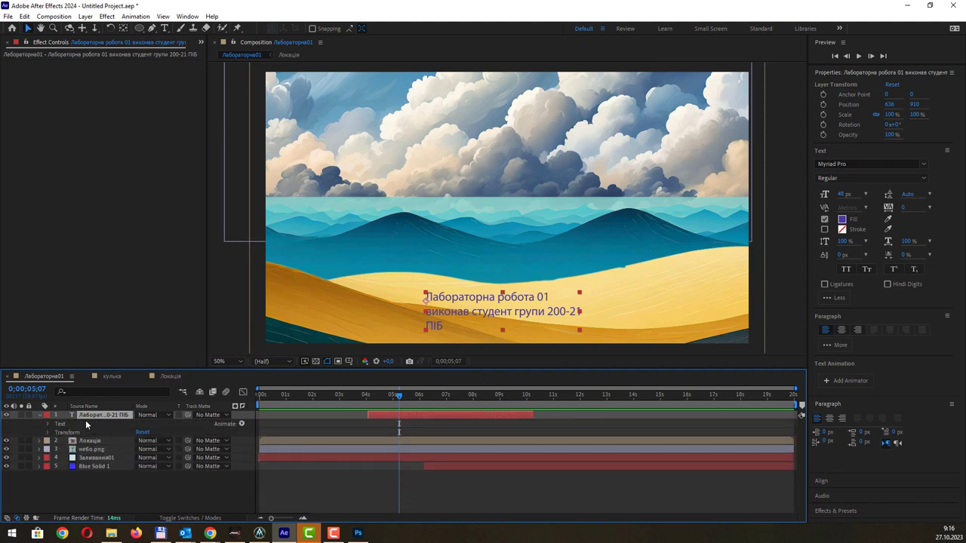
click(39, 449)
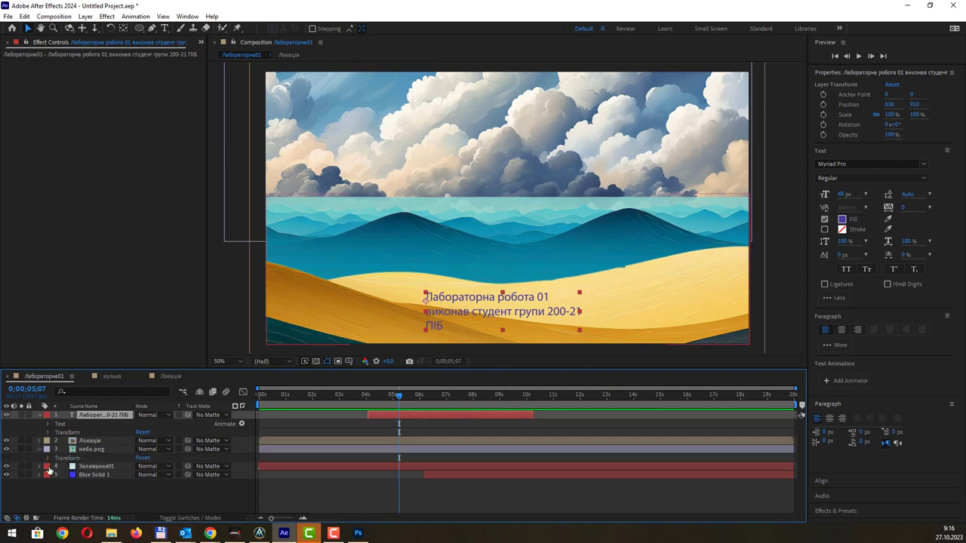
click(39, 467)
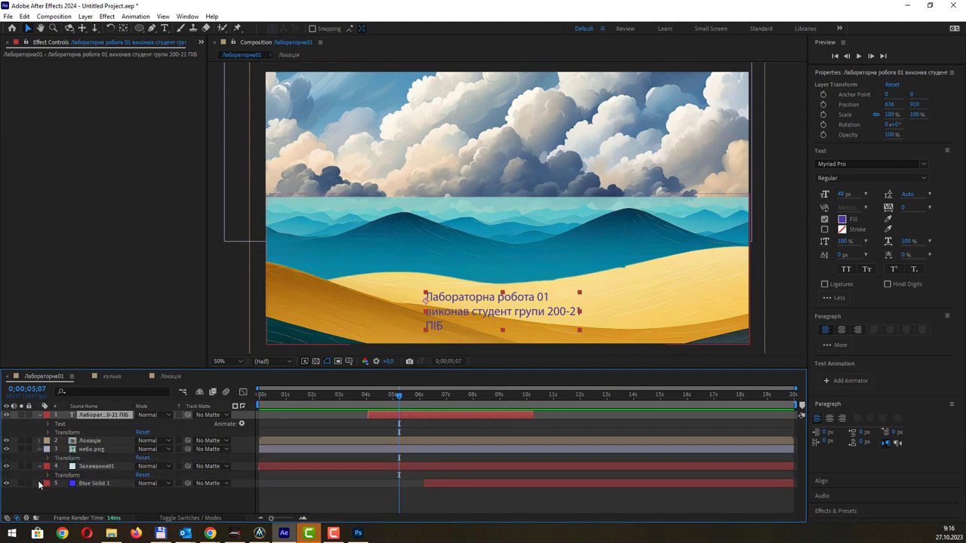
click(40, 484)
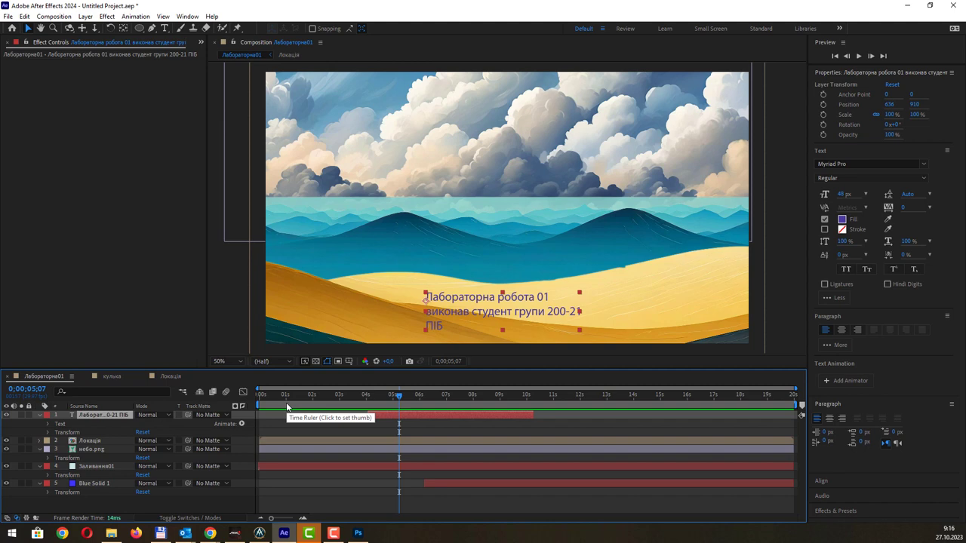
- Inspect the title's Transform values (position 636, 910, scale 100%) and its Text options
click(47, 433)
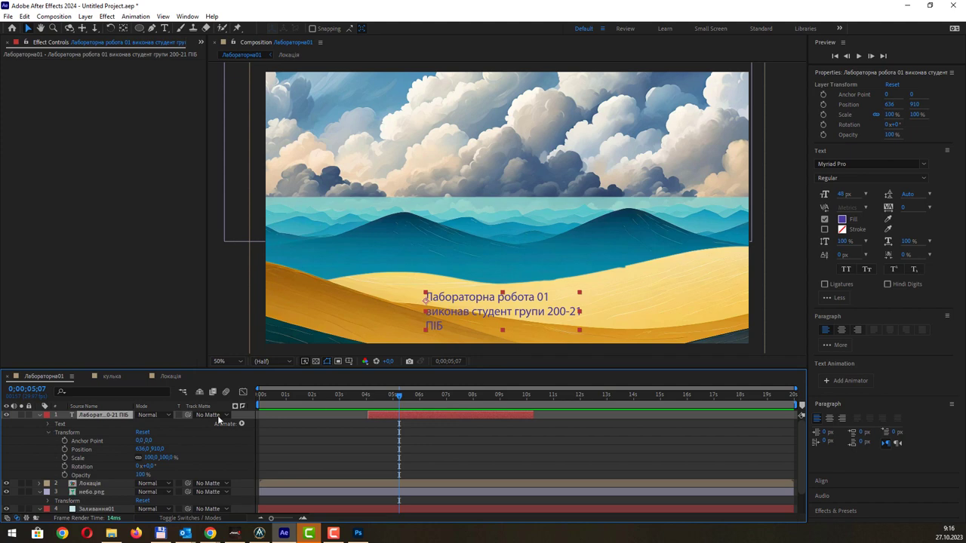
click(83, 442)
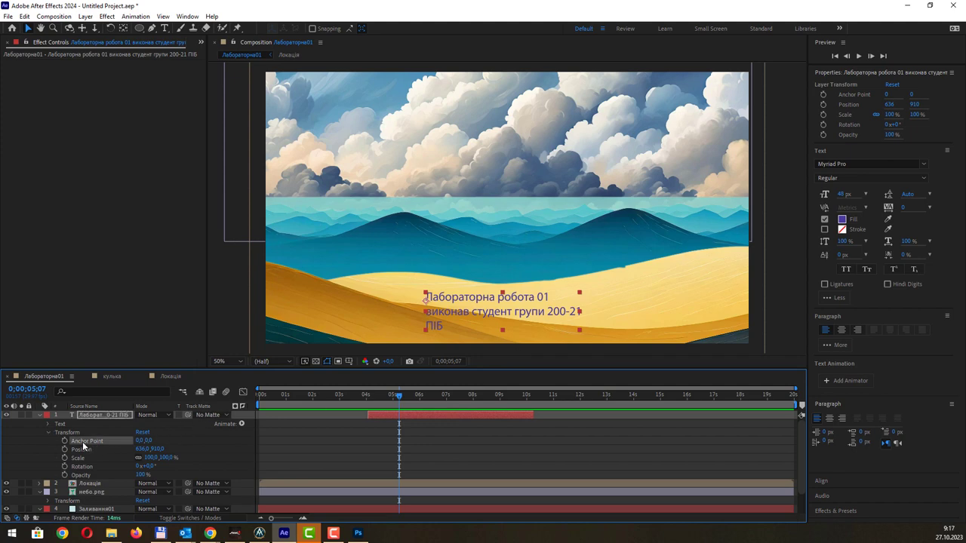
click(83, 450)
click(80, 475)
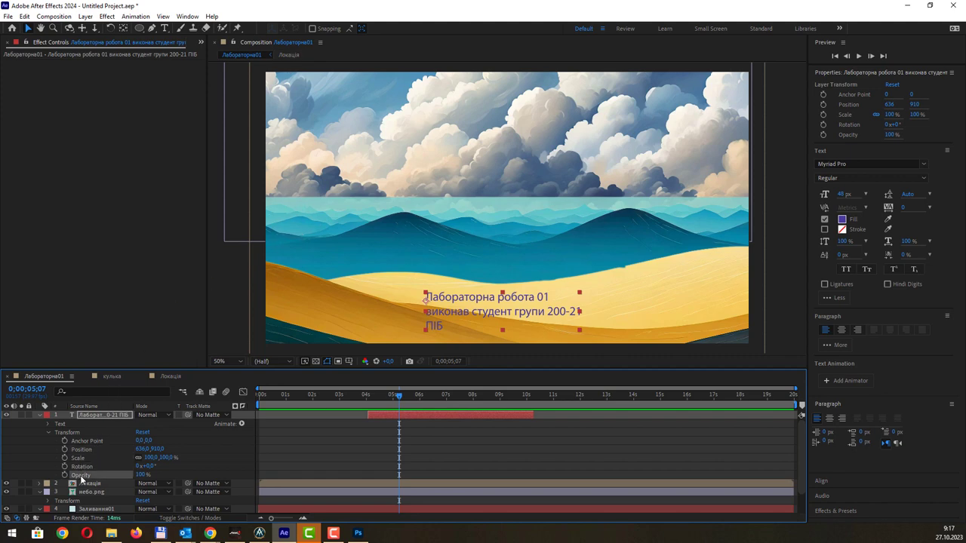
click(48, 433)
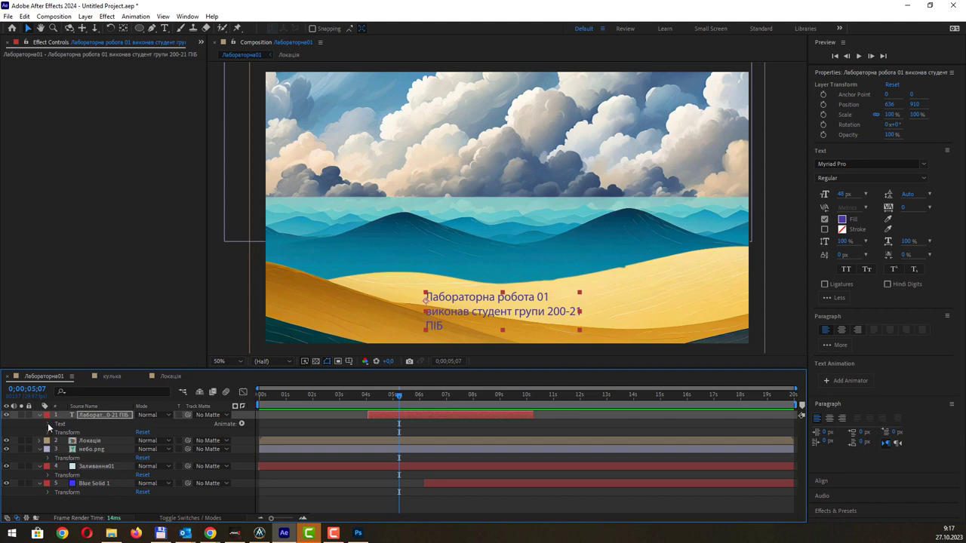
click(48, 425)
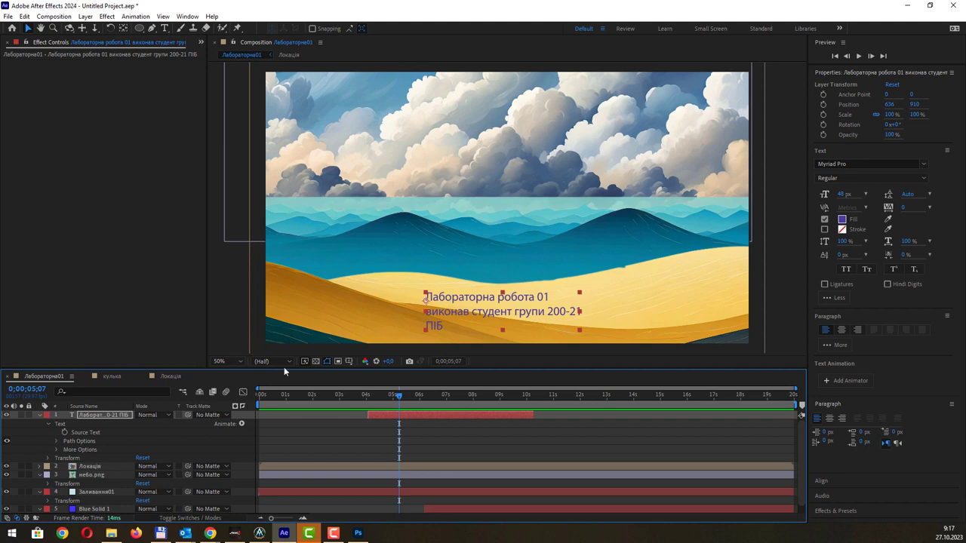
click(48, 425)
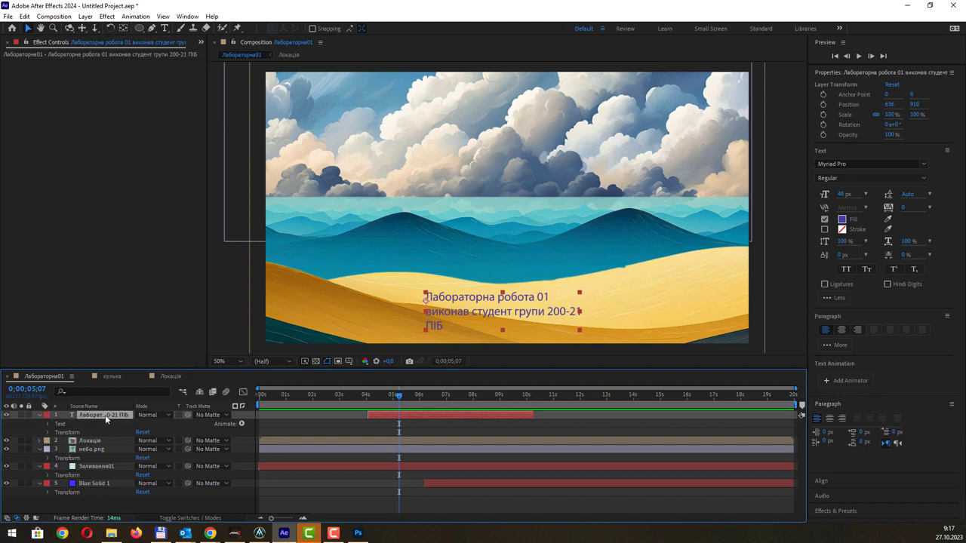
- Move the title to 215, 604 over the sea and enlarge it to 258.5%, 341% scale
click(47, 433)
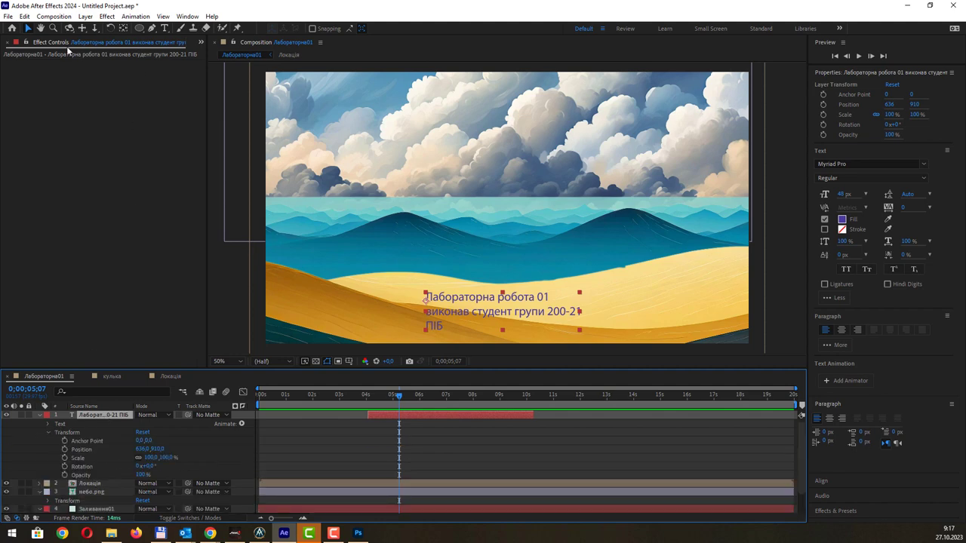
click(200, 42)
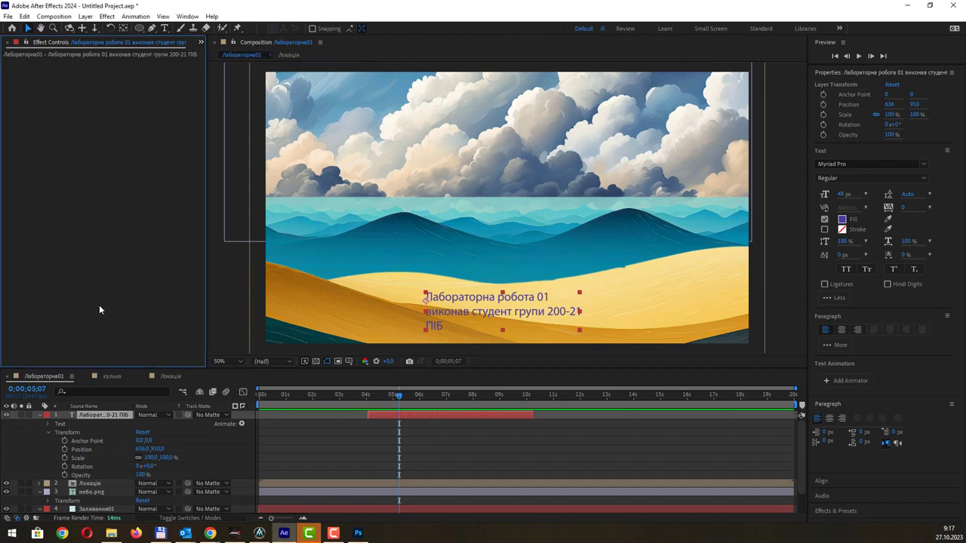
mouse_move(494, 300)
mouse_down()
mouse_move(455, 232)
mouse_move(374, 139)
mouse_move(586, 120)
mouse_up()
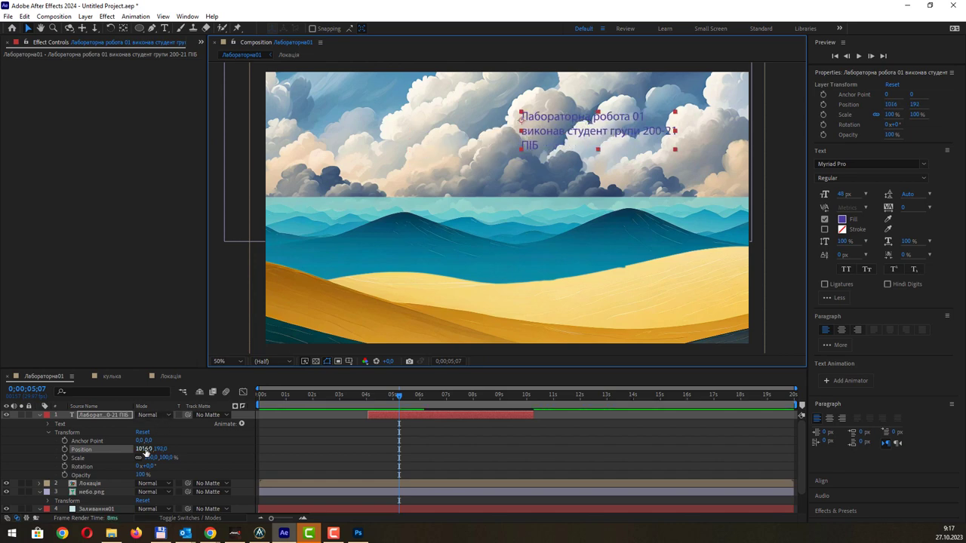
drag(144, 450, 8, 450)
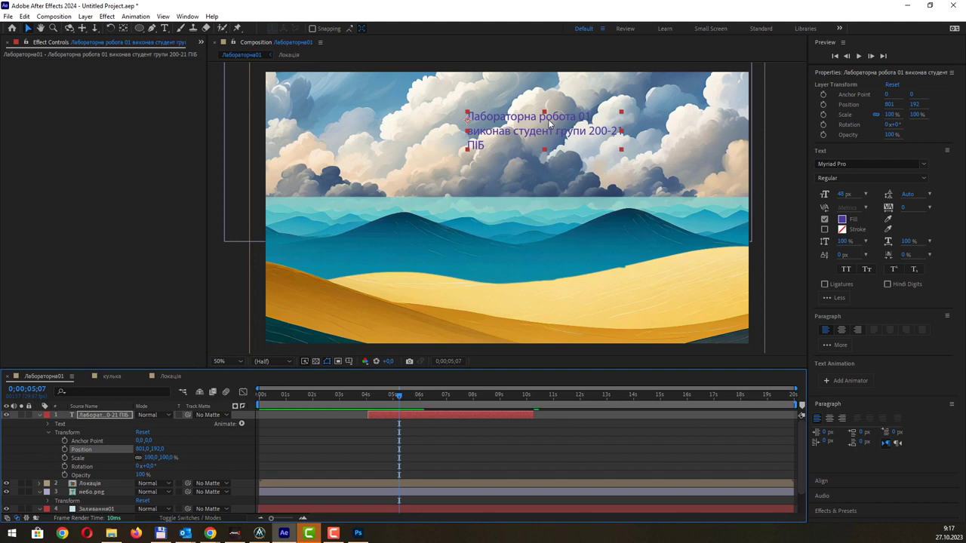
mouse_move(518, 159)
mouse_down()
mouse_move(479, 214)
mouse_move(406, 262)
mouse_up()
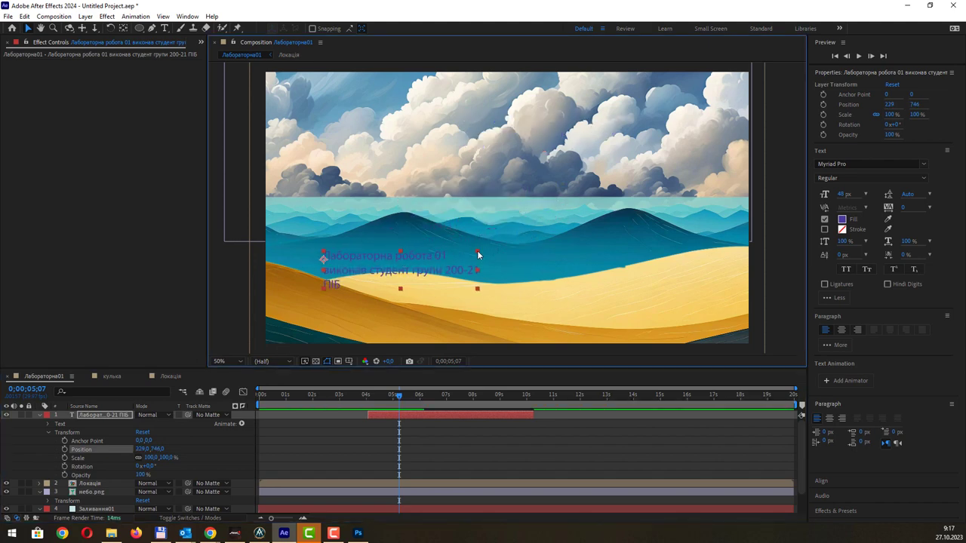
mouse_move(477, 251)
mouse_down()
mouse_move(590, 229)
mouse_move(542, 268)
mouse_move(527, 205)
mouse_up()
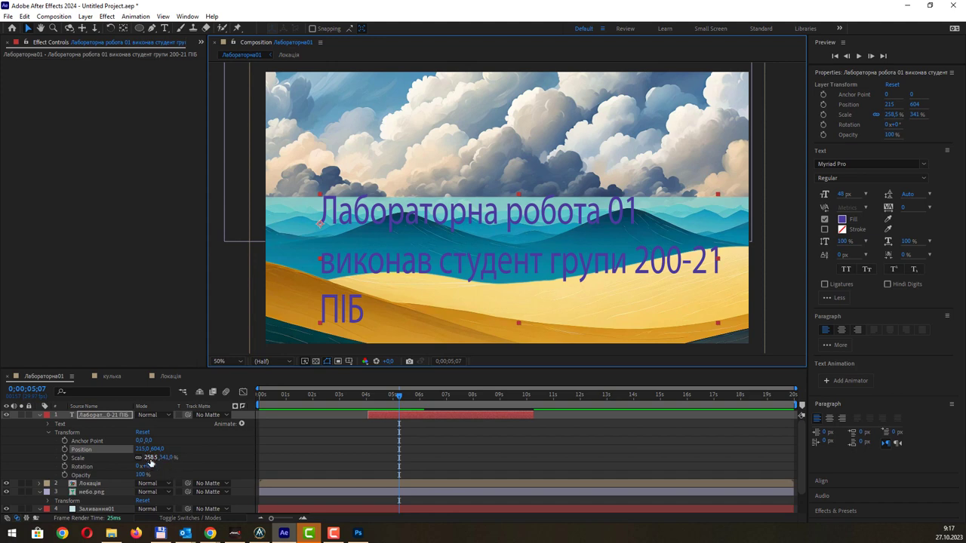
- Set the title's horizontal scale to 100%, giving 100%, 131.9%
click(154, 457)
text(100)
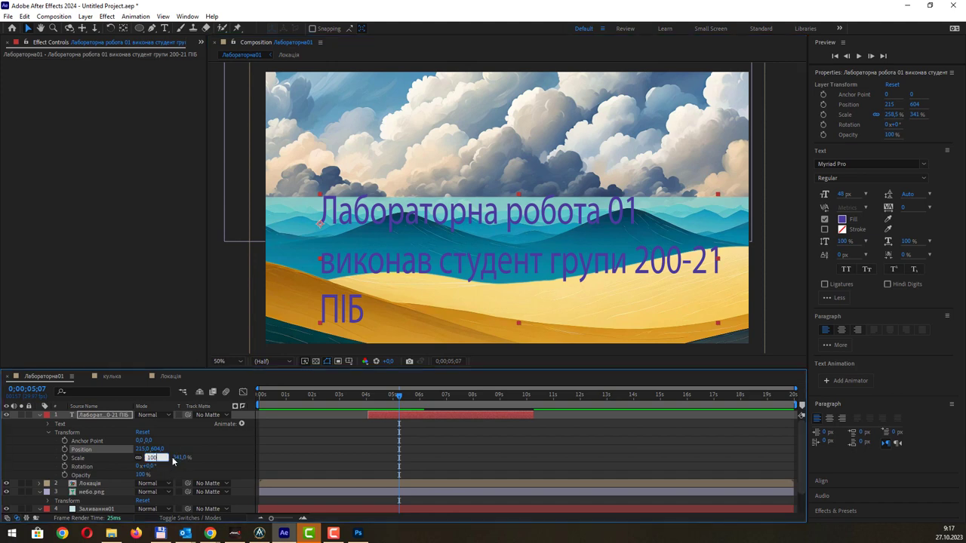
key(Return)
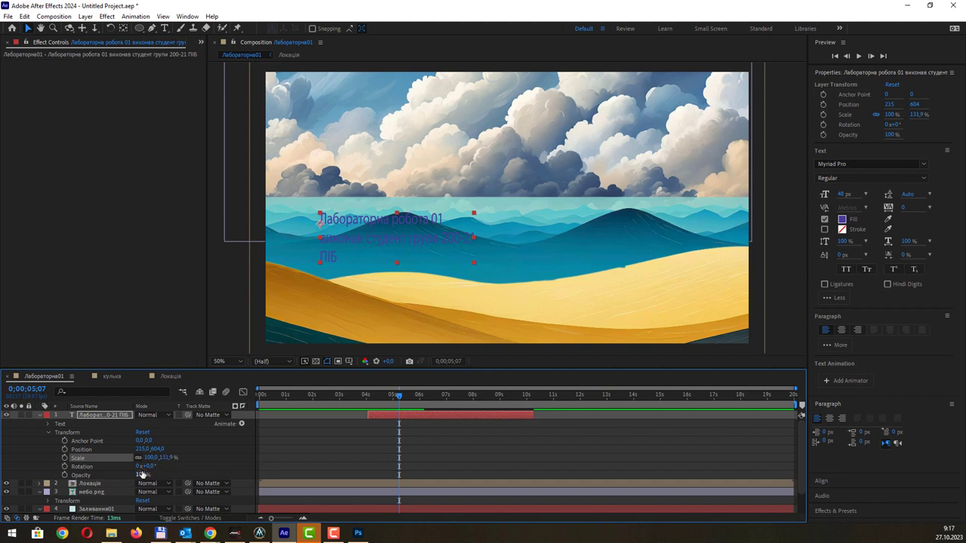
- Try rotation and anchor point adjustments, then reset the title's rotation to 0°
drag(144, 466, 123, 466)
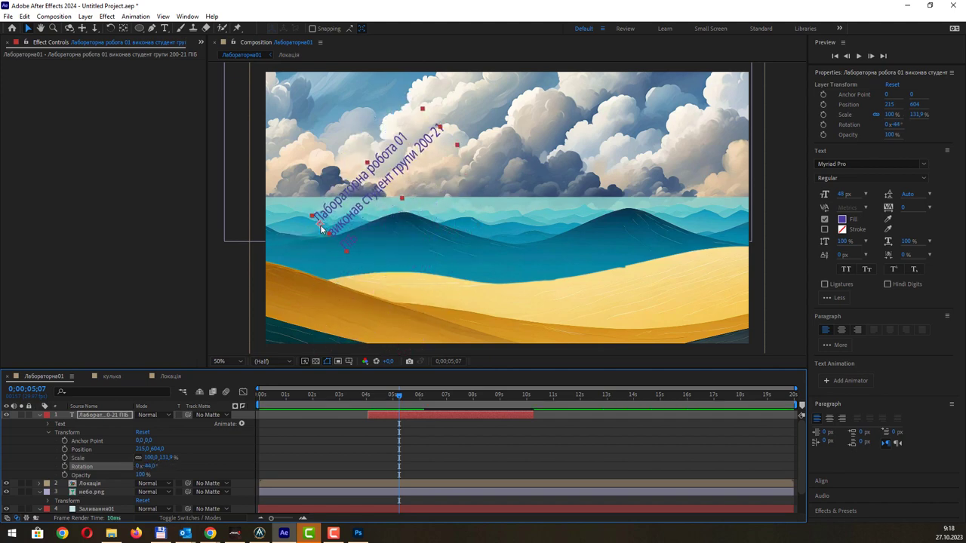
click(103, 440)
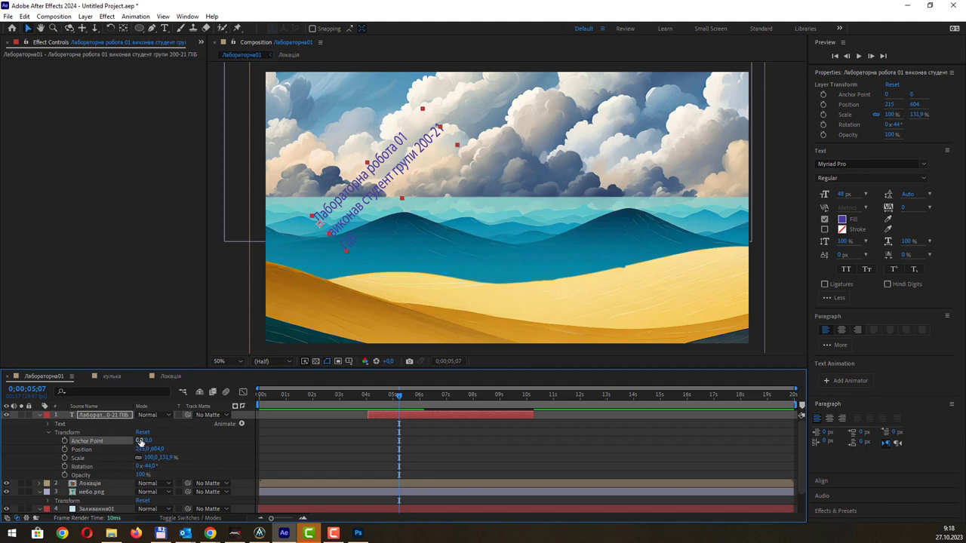
mouse_move(146, 441)
mouse_down()
mouse_move(211, 436)
mouse_move(91, 433)
mouse_up()
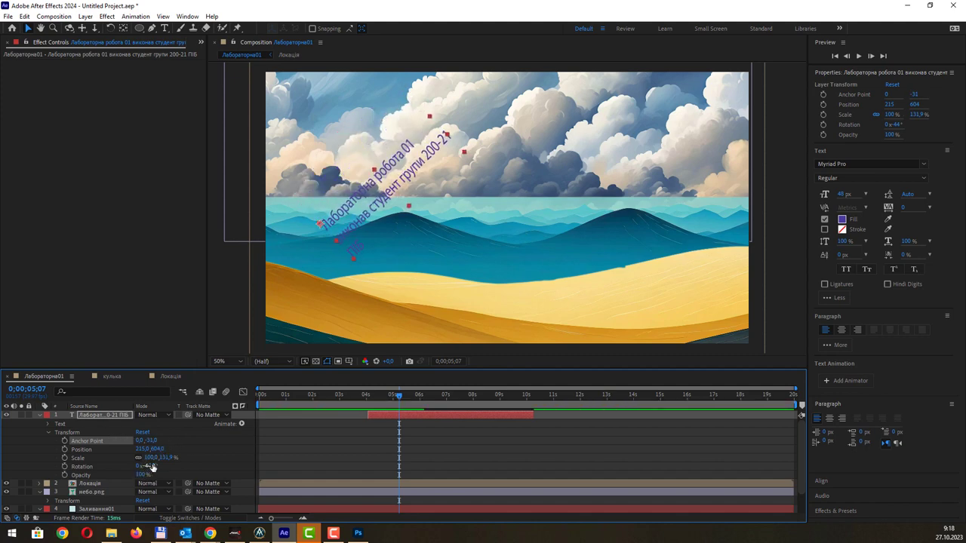
mouse_move(152, 467)
mouse_down()
mouse_move(206, 465)
mouse_move(150, 469)
mouse_up()
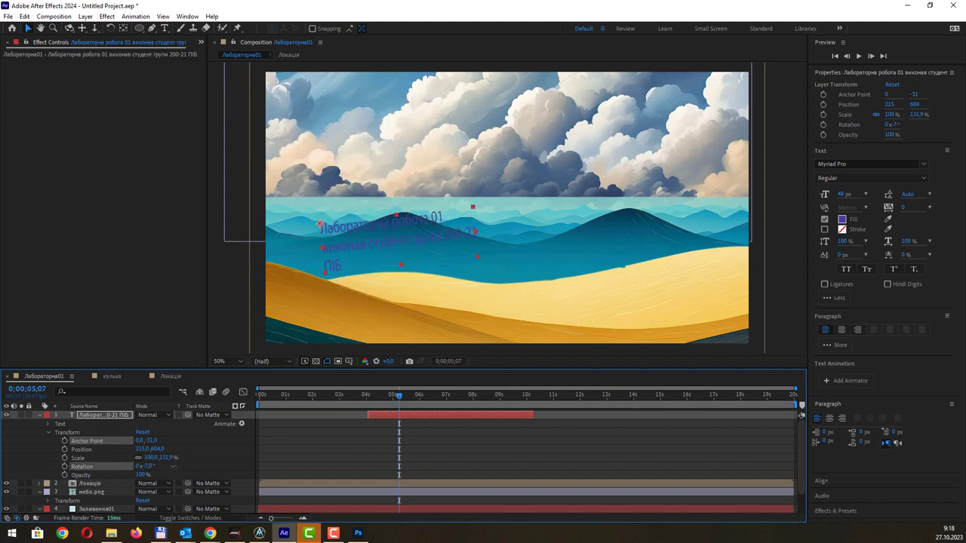
click(150, 467)
text(0)
key(Return)
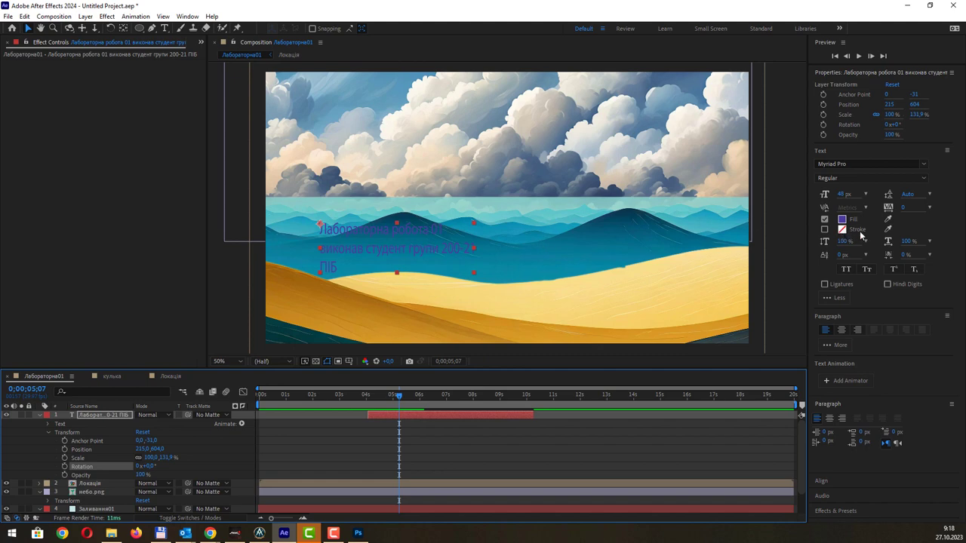
- Give the title a white (F1F1F1) stroke with 5 px width
click(842, 230)
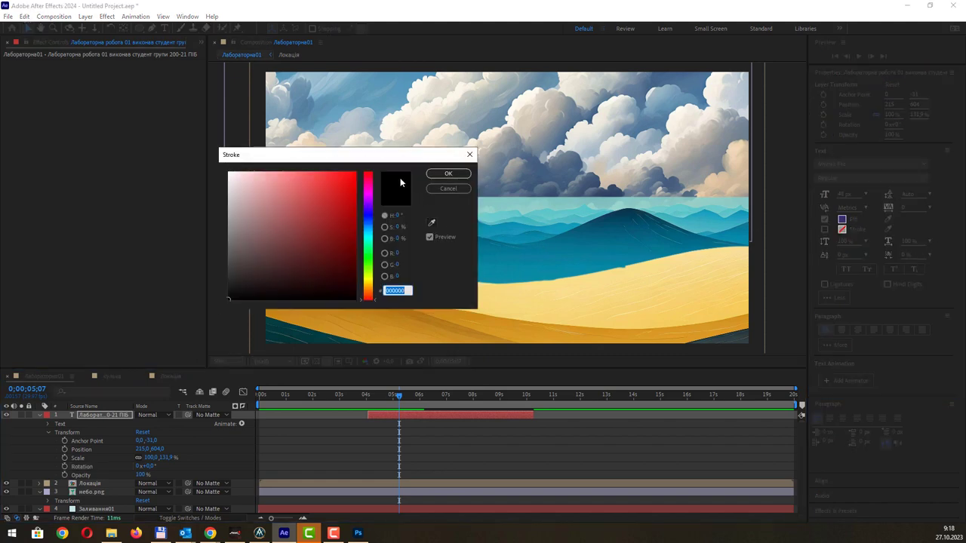
drag(387, 158, 716, 185)
click(665, 202)
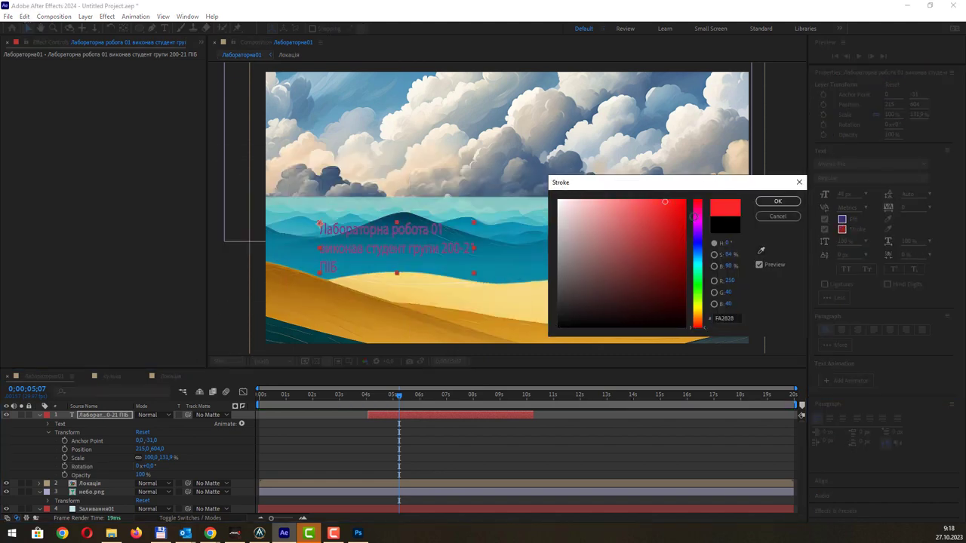
drag(573, 206, 556, 197)
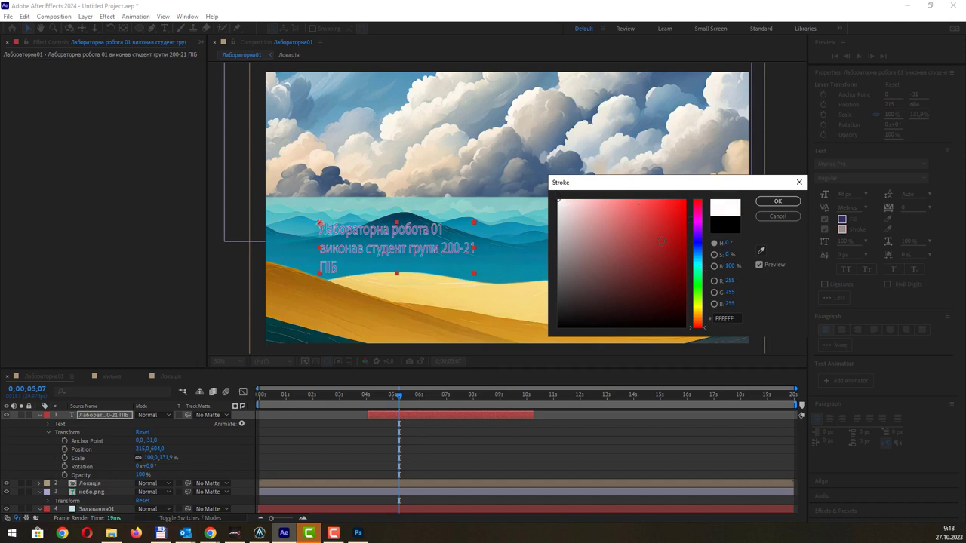
click(697, 276)
click(576, 208)
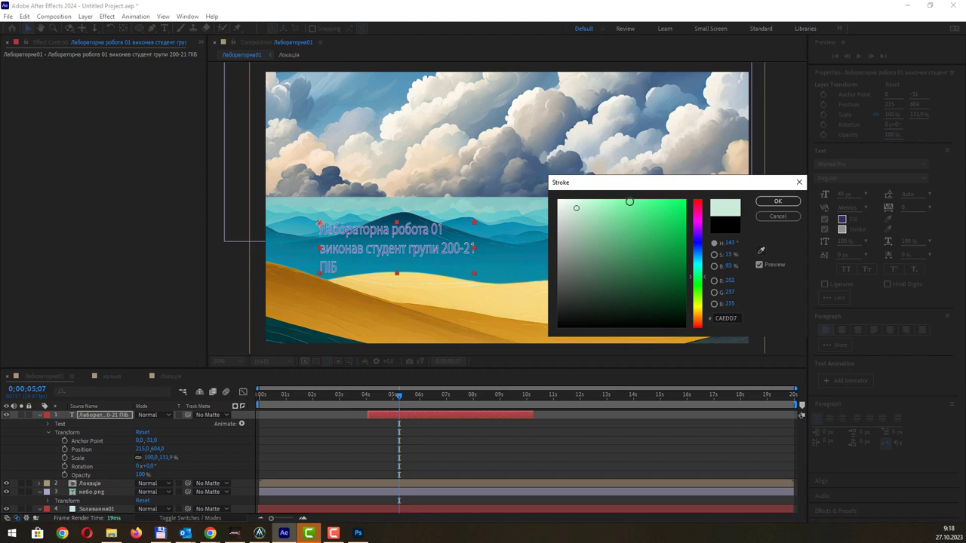
click(638, 201)
drag(698, 317, 699, 337)
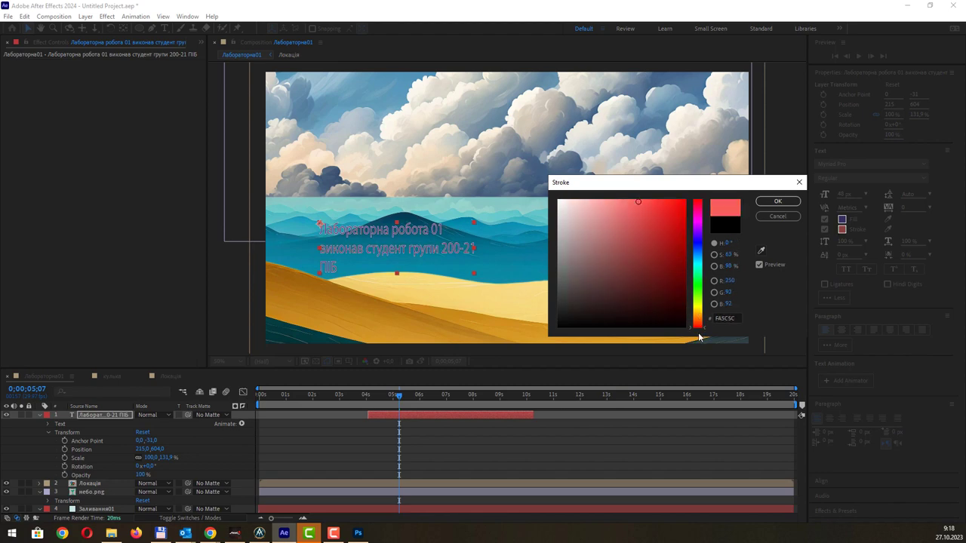
drag(578, 274, 557, 234)
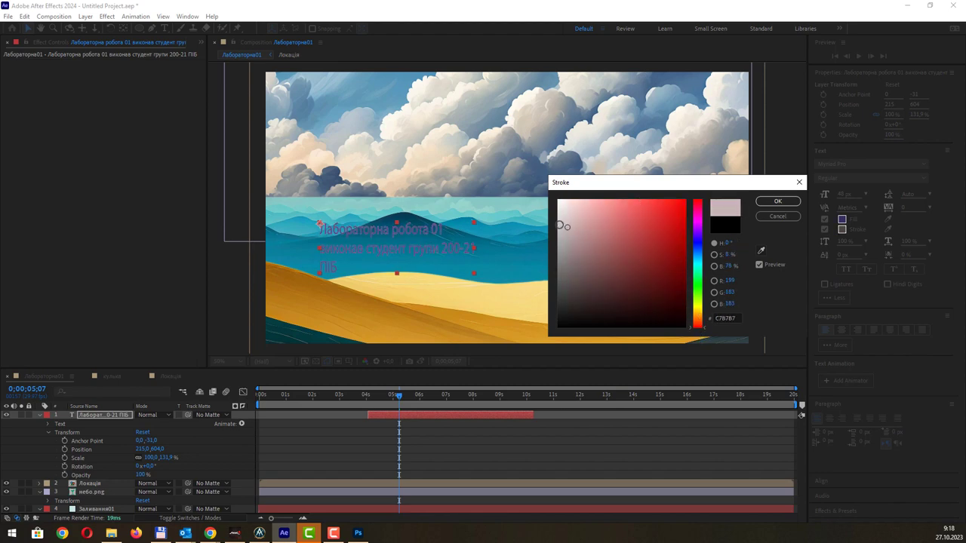
drag(557, 234, 559, 205)
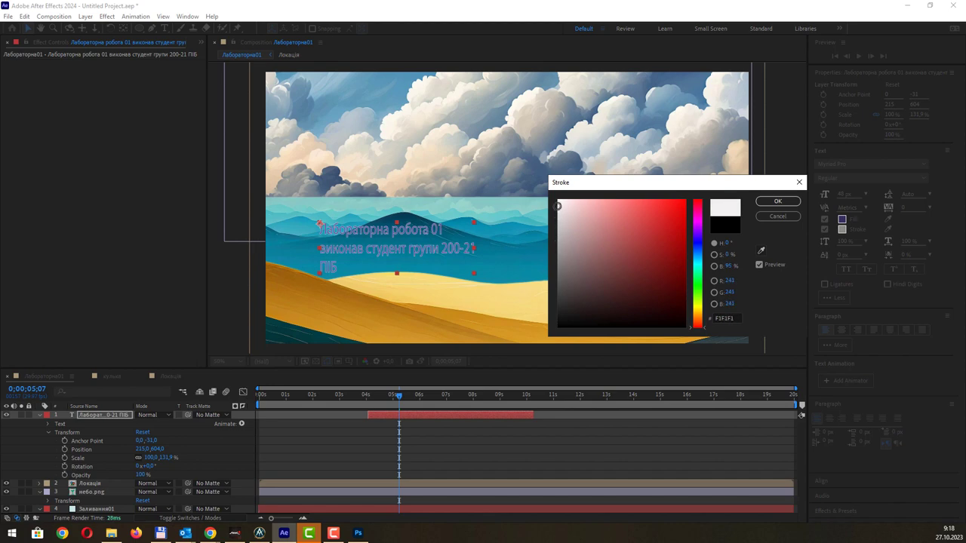
click(768, 201)
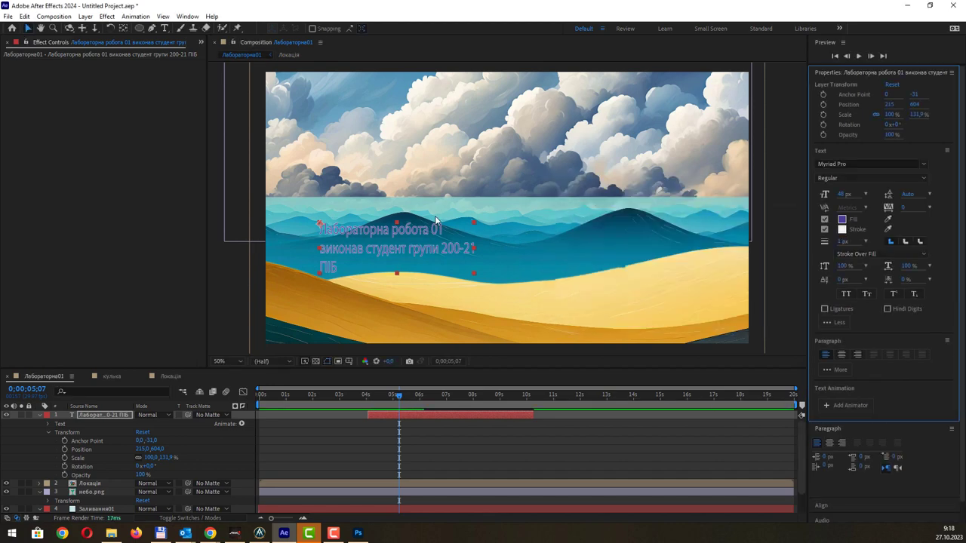
click(863, 240)
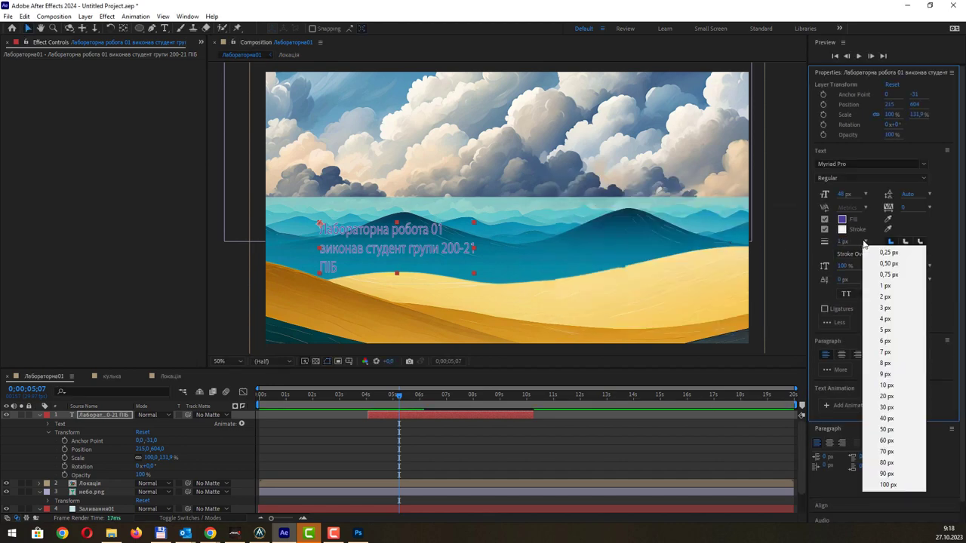
click(886, 331)
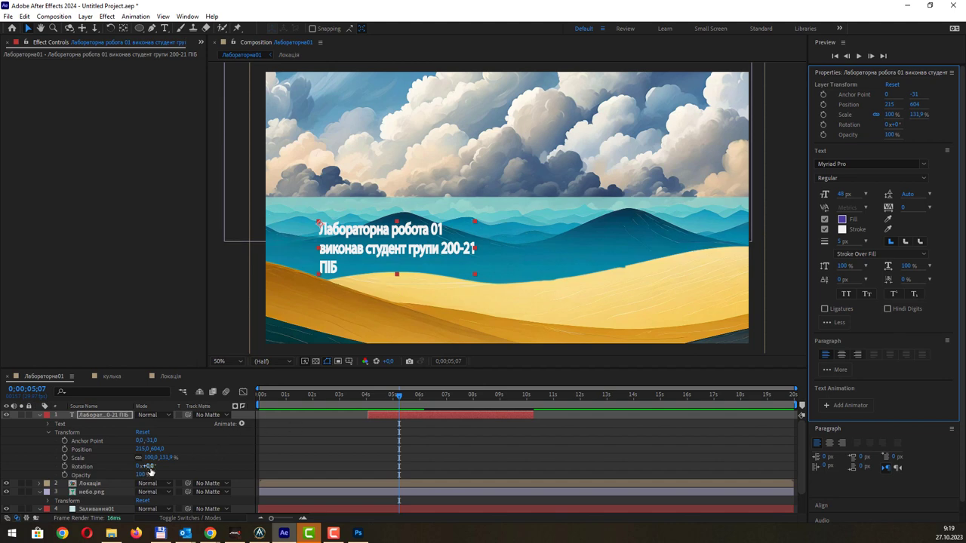
- Reset the title's rotation to 0° after a trial tilt and select Anchor Point
mouse_move(145, 467)
mouse_down()
mouse_move(120, 466)
mouse_move(142, 457)
mouse_up()
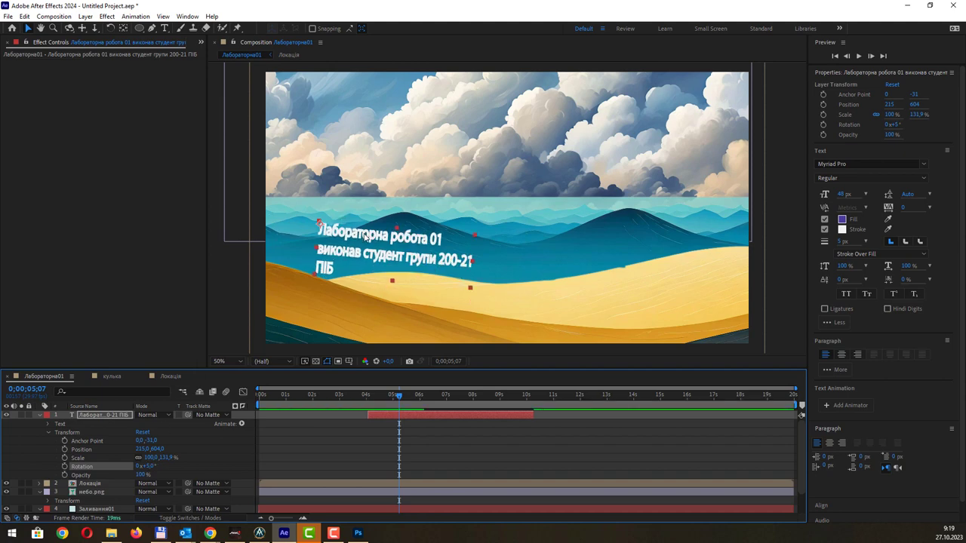
click(150, 466)
text(0)
key(Return)
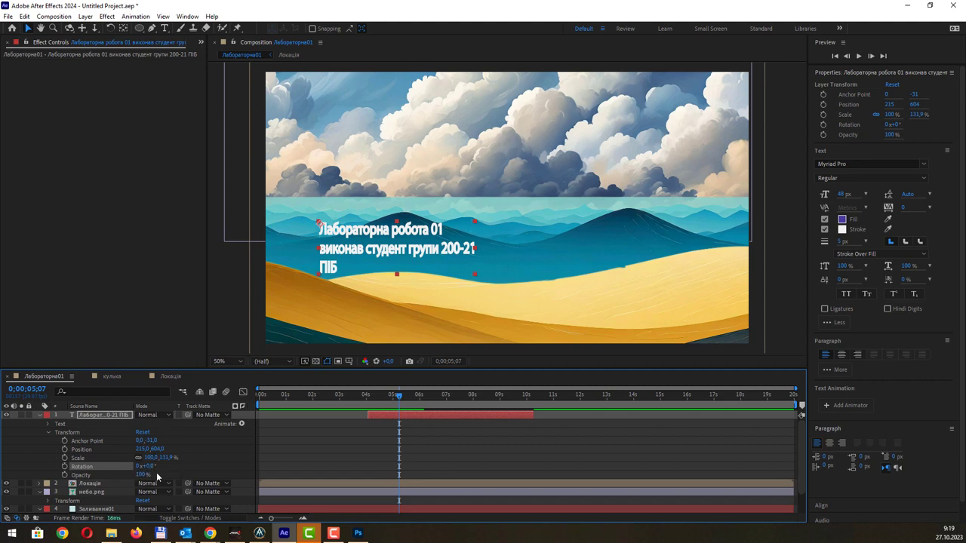
click(89, 443)
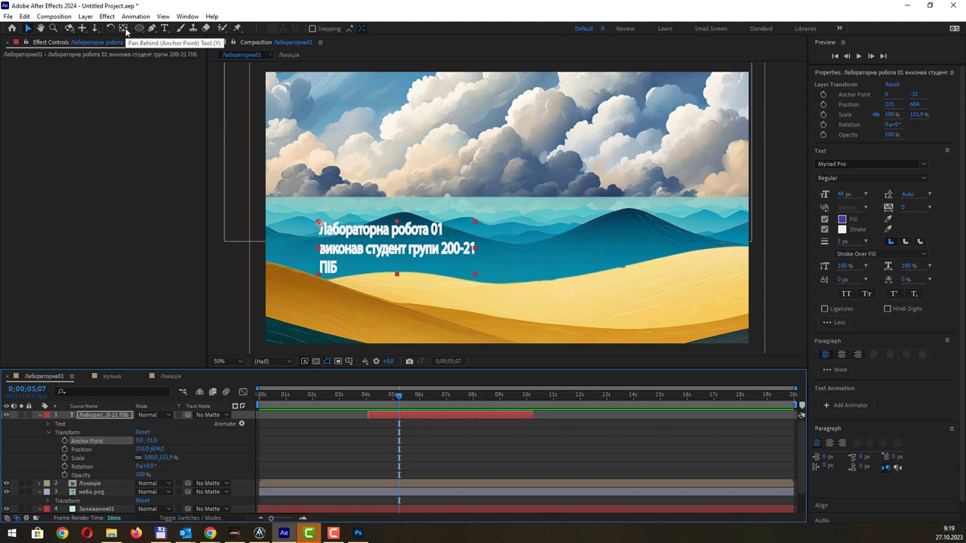
- Move the title's anchor point down below the text with the Pan Behind tool
click(124, 29)
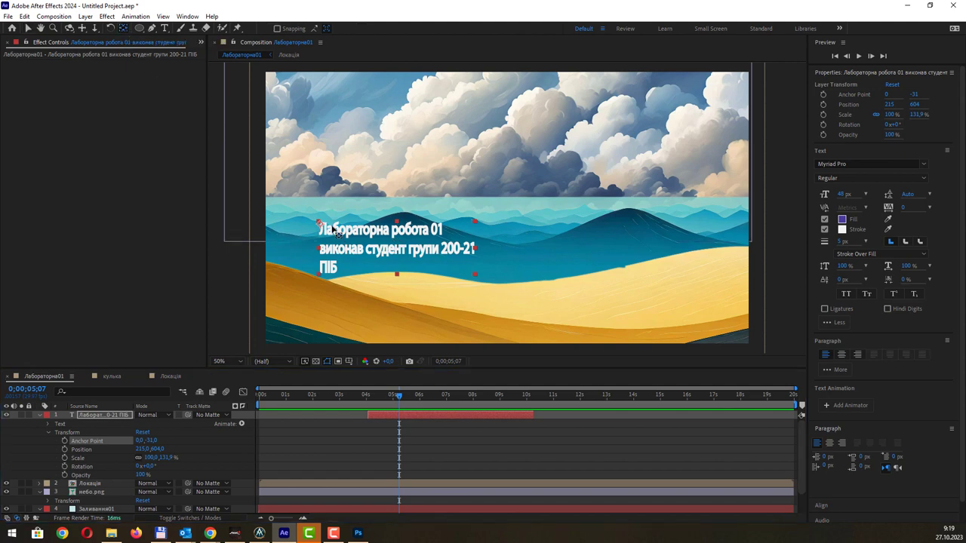
drag(321, 227, 413, 258)
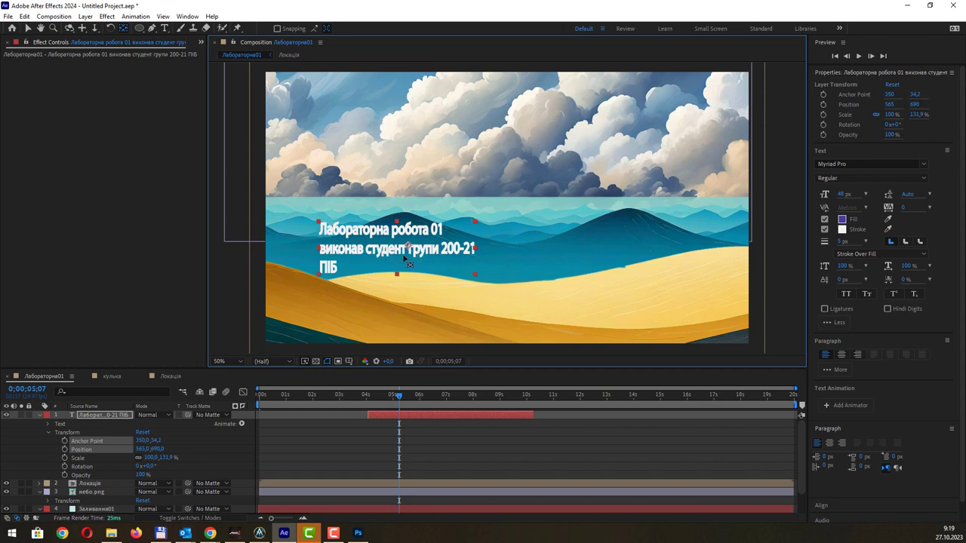
drag(413, 259, 396, 290)
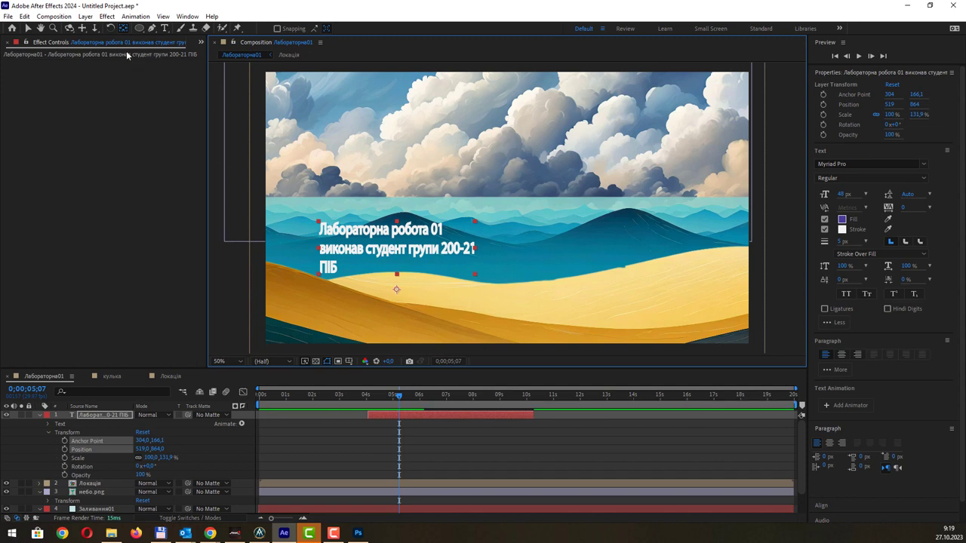
- Tilt the title layer to about 1.7° around its new anchor point
click(111, 29)
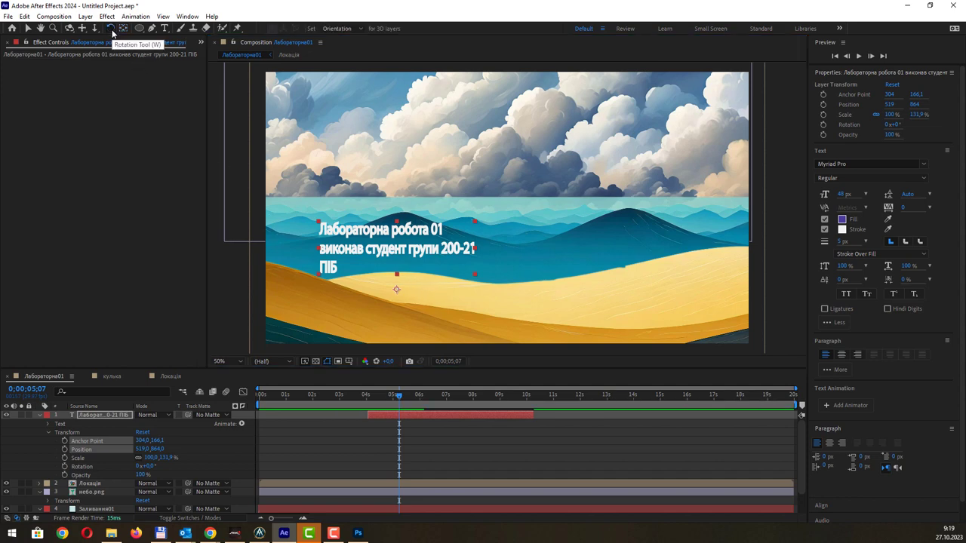
drag(483, 228, 468, 212)
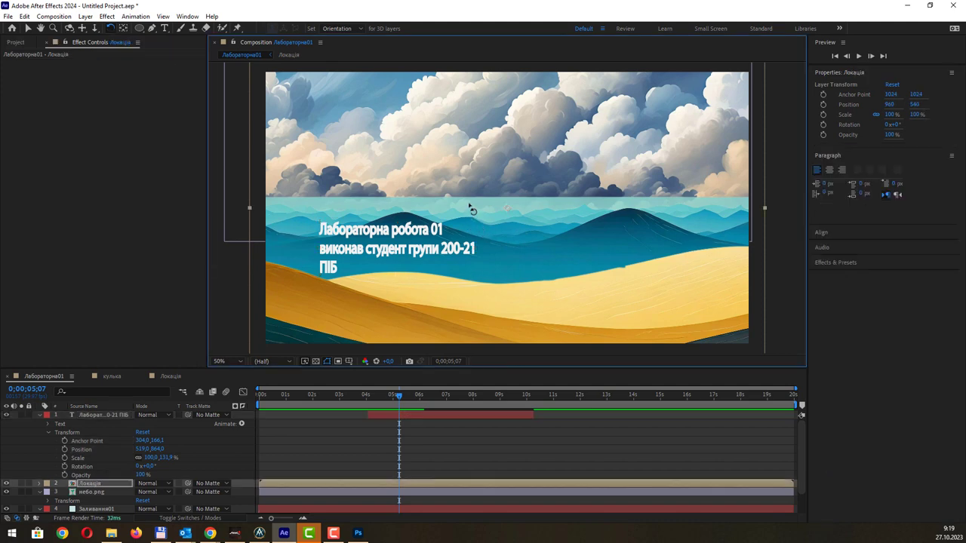
key(ctrl+z)
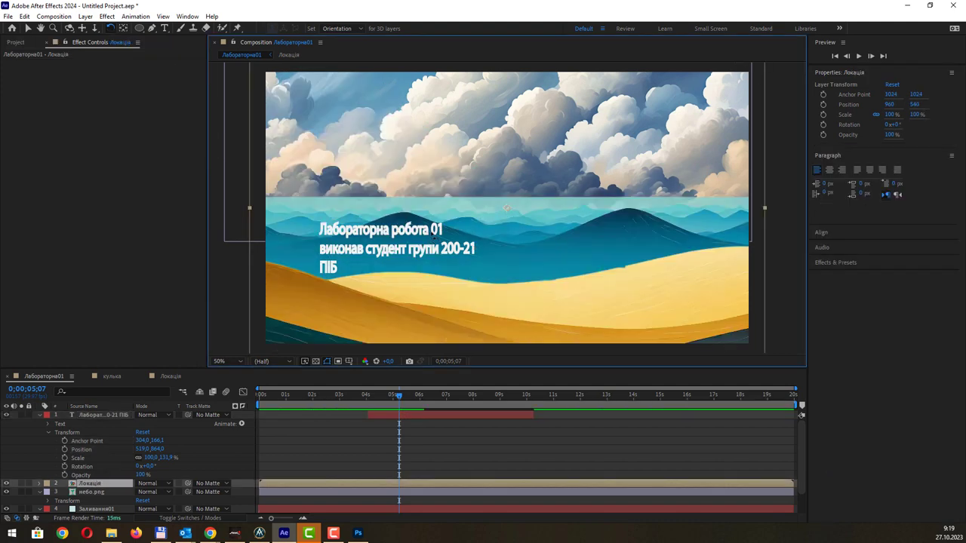
click(107, 413)
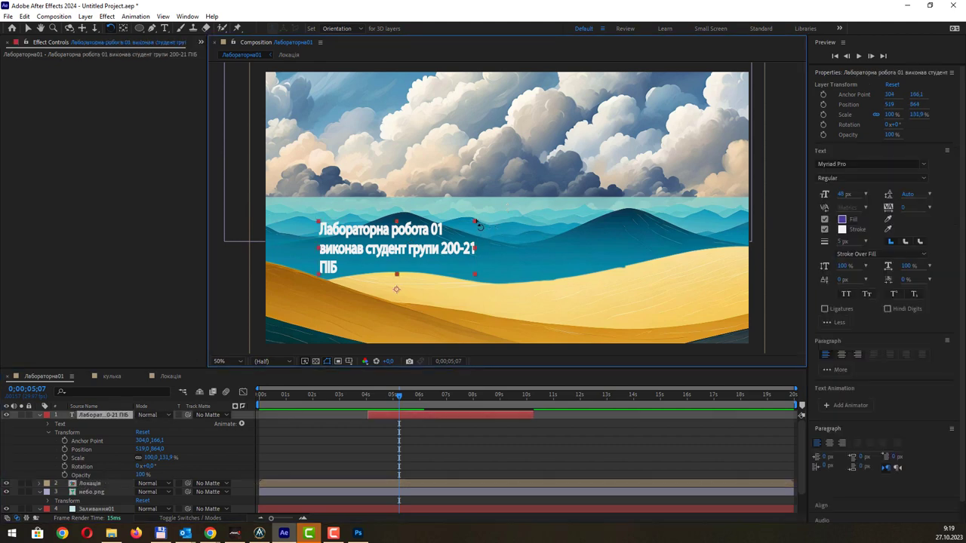
mouse_move(477, 225)
mouse_down()
mouse_move(515, 233)
mouse_move(518, 205)
mouse_up()
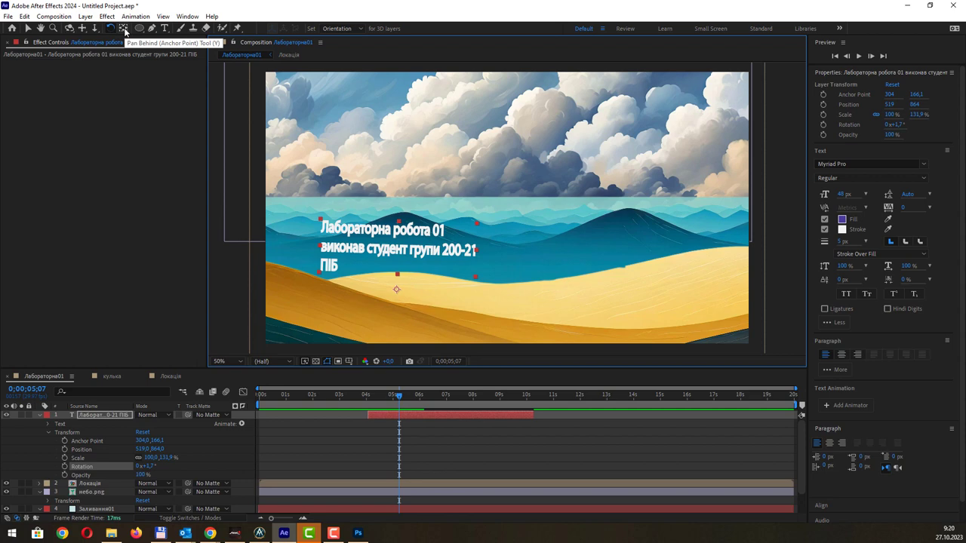
click(124, 29)
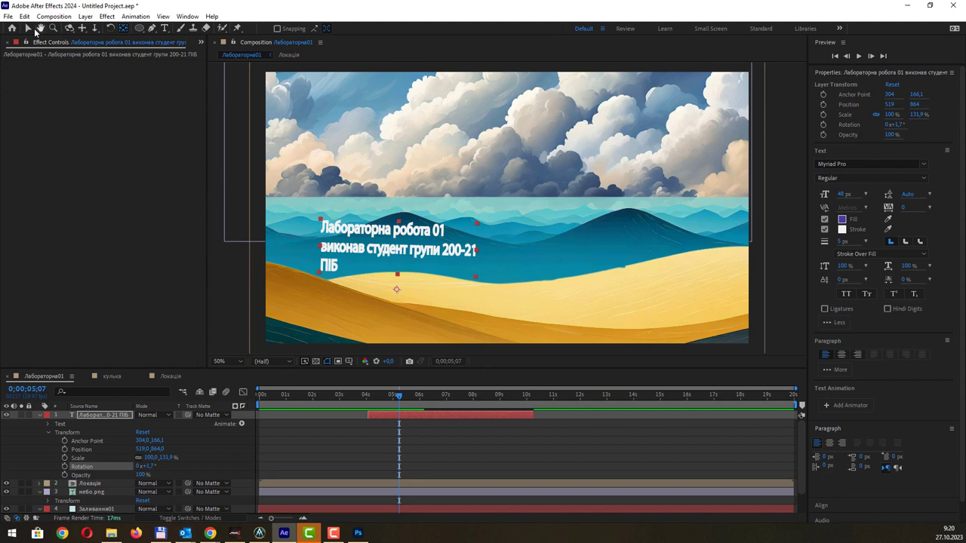
click(29, 28)
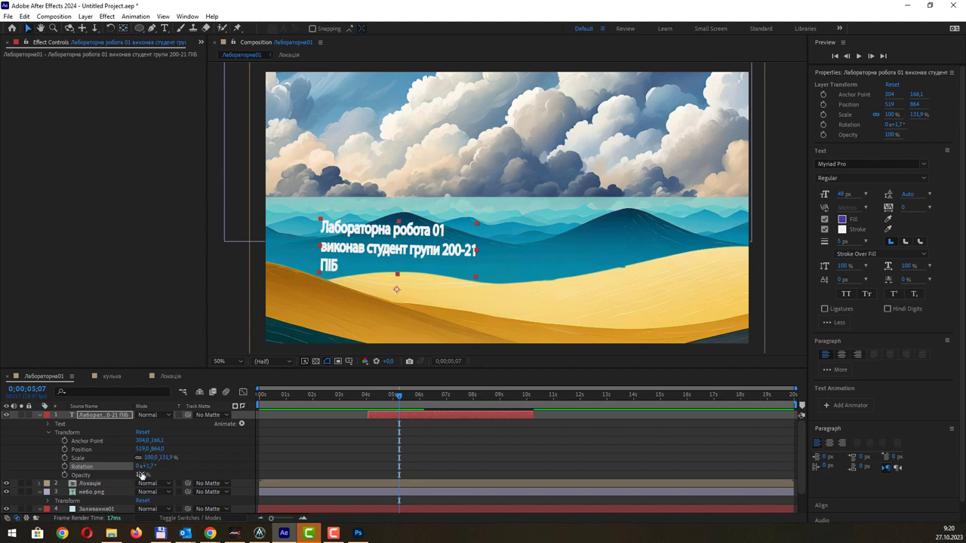
mouse_move(142, 478)
mouse_down()
mouse_move(109, 476)
mouse_move(215, 475)
mouse_up()
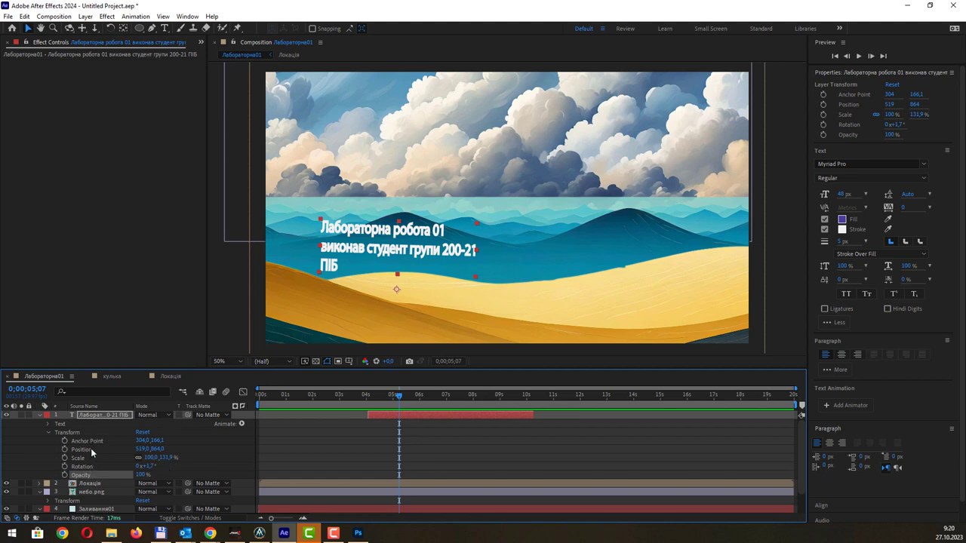
- Expand the небо.png and Заливання01 Transform groups to review them, then collapse Заливання01
scroll(97, 452, down, 1)
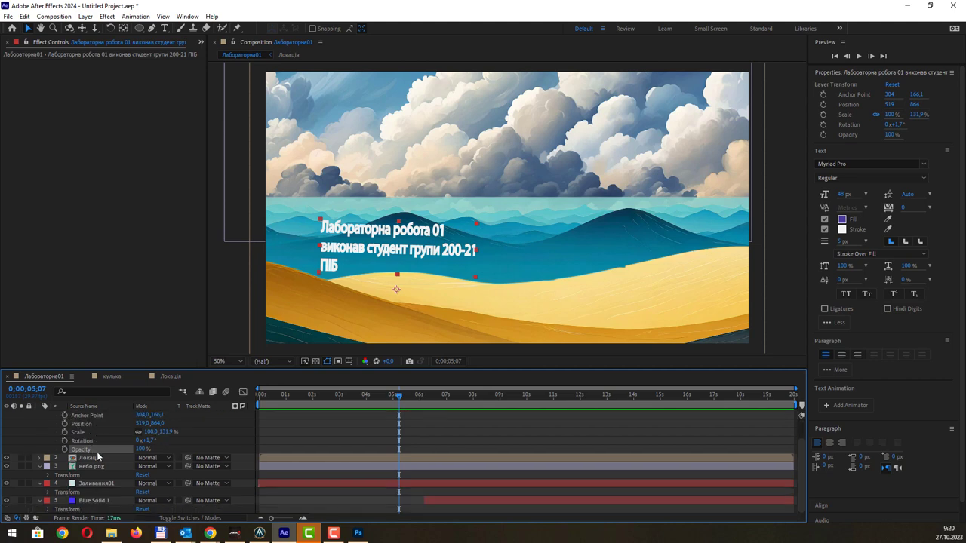
click(47, 475)
scroll(102, 466, down, 1)
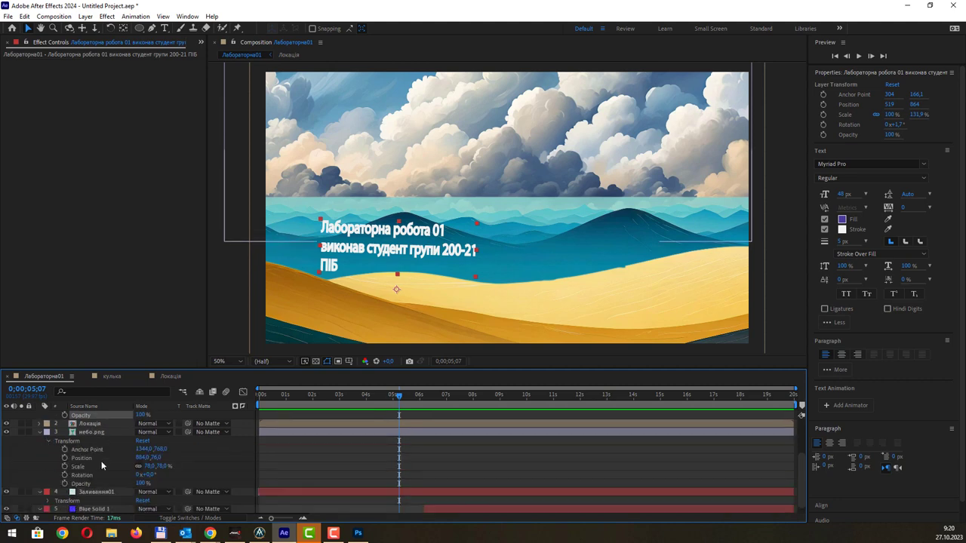
scroll(96, 456, down, 1)
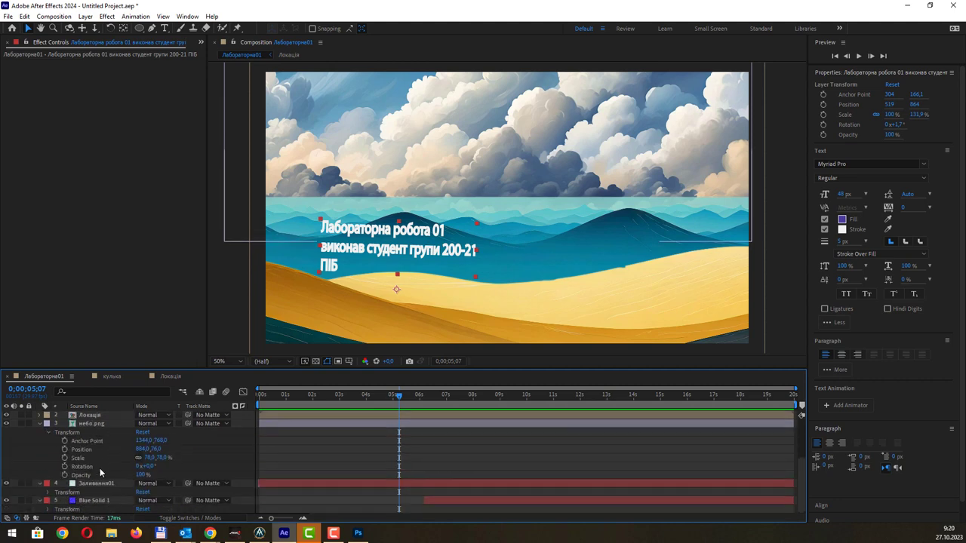
click(46, 495)
scroll(110, 469, down, 1)
scroll(110, 469, down, 1)
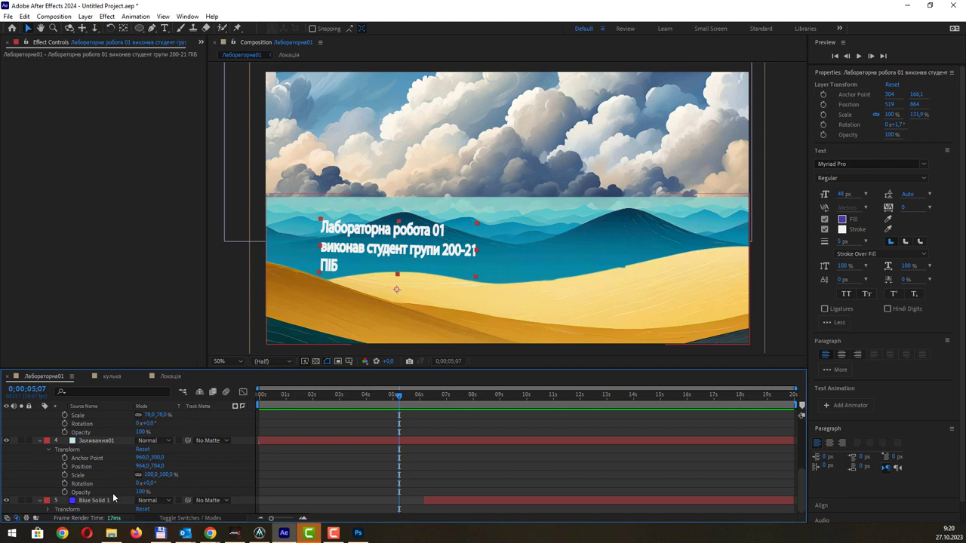
scroll(112, 493, up, 1)
scroll(114, 486, up, 1)
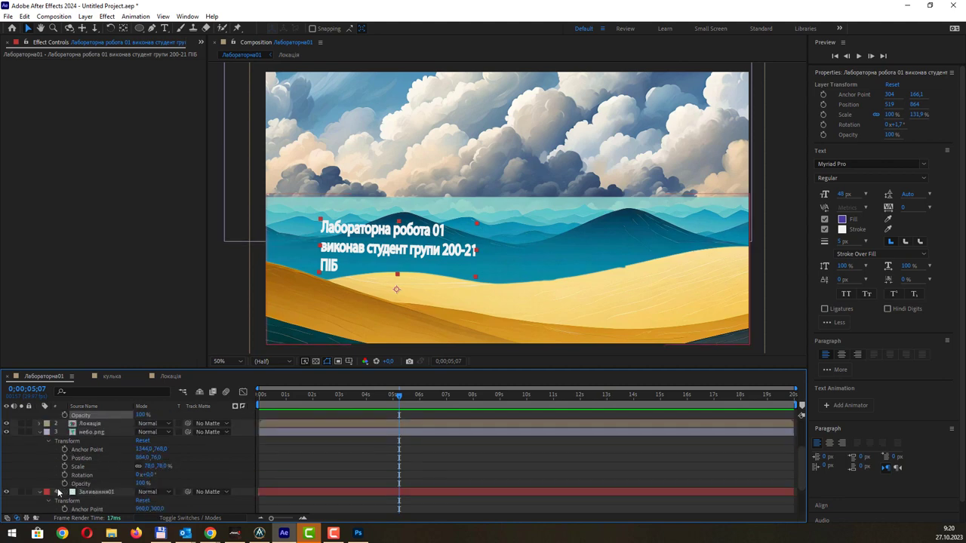
click(48, 501)
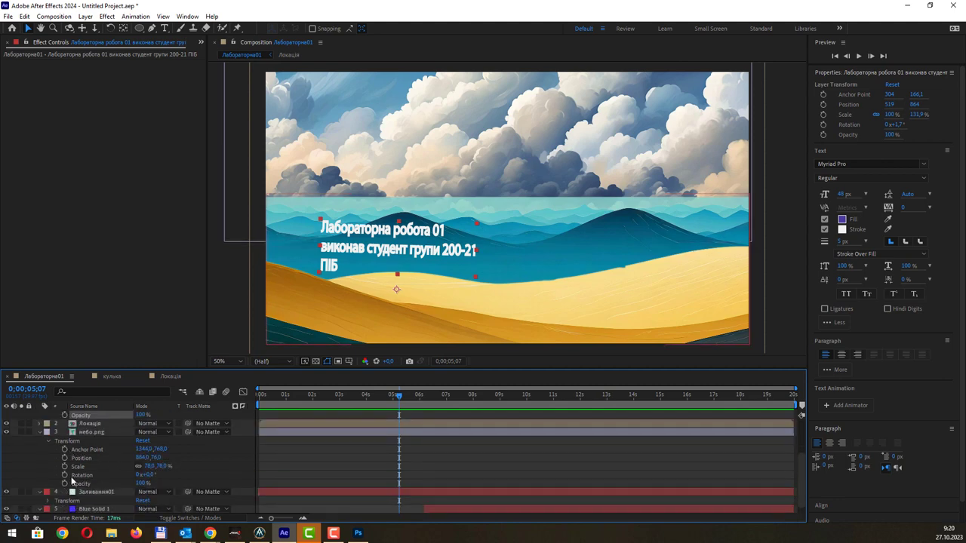
scroll(102, 457, up, 2)
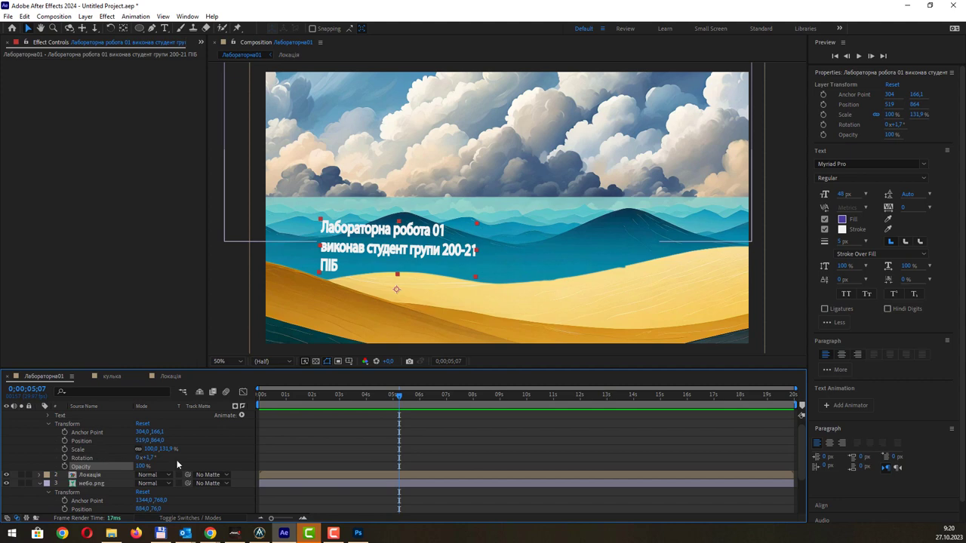
scroll(135, 450, up, 1)
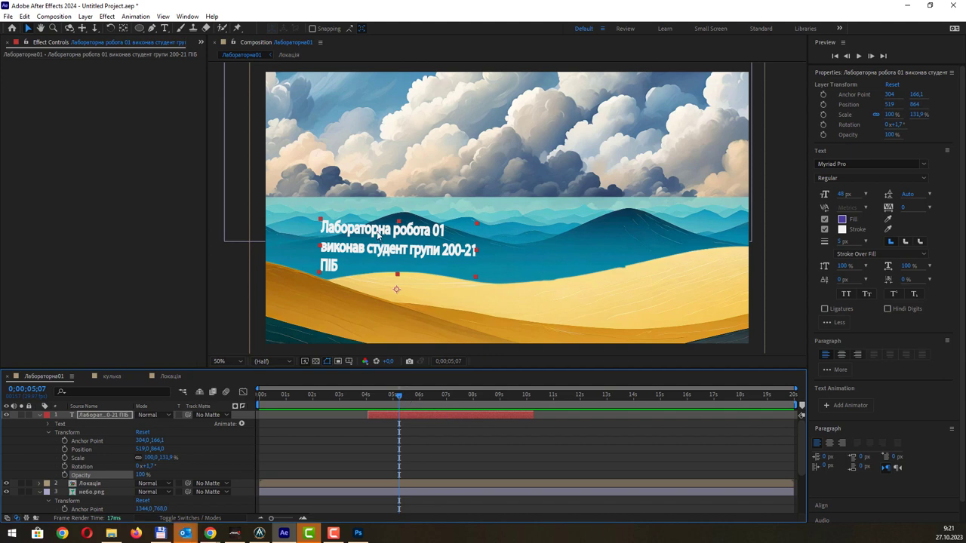
- Set the title's Rotation to 0° and place it at 875, 848 over the sea and sand, playhead at 0;00;04;02
mouse_move(379, 236)
mouse_down()
mouse_move(499, 222)
mouse_move(484, 236)
mouse_up()
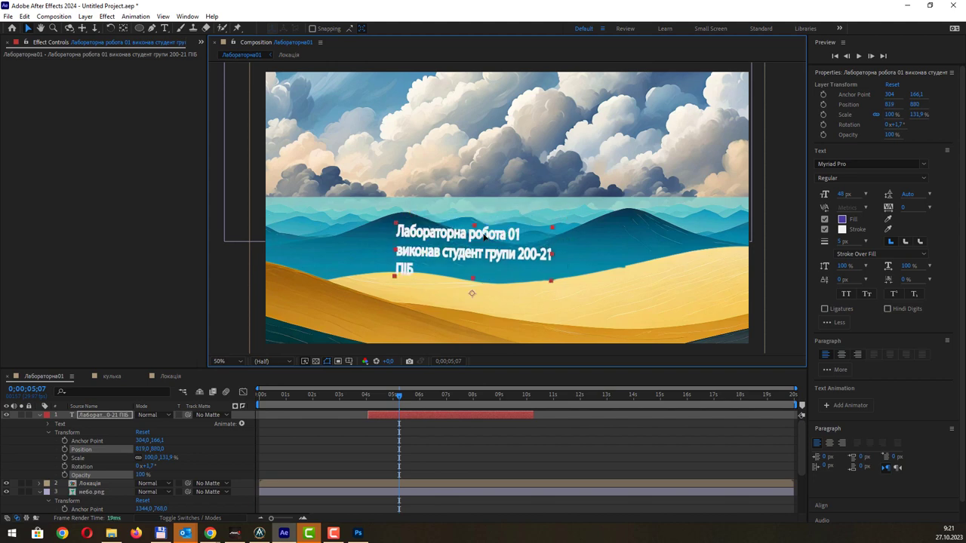
click(151, 467)
text(0)
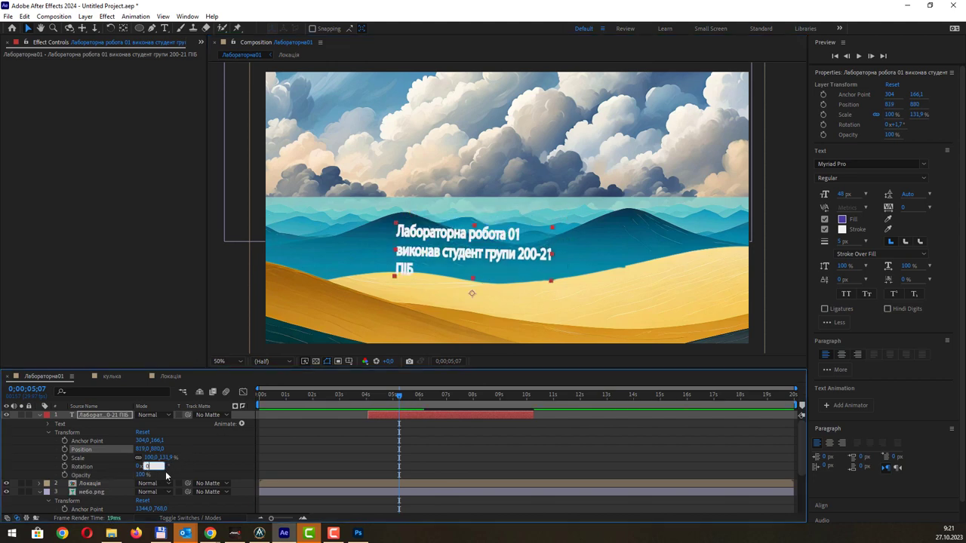
key(Return)
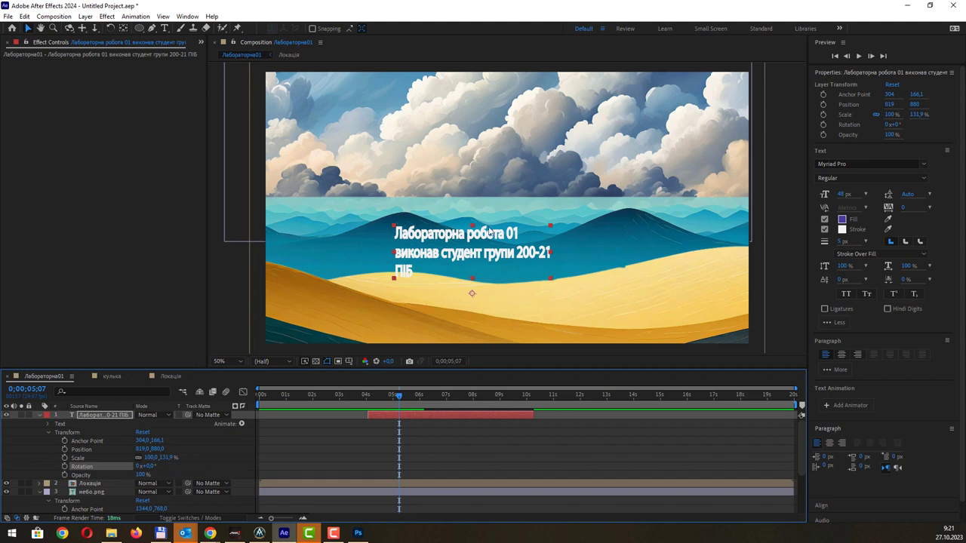
drag(486, 239, 501, 229)
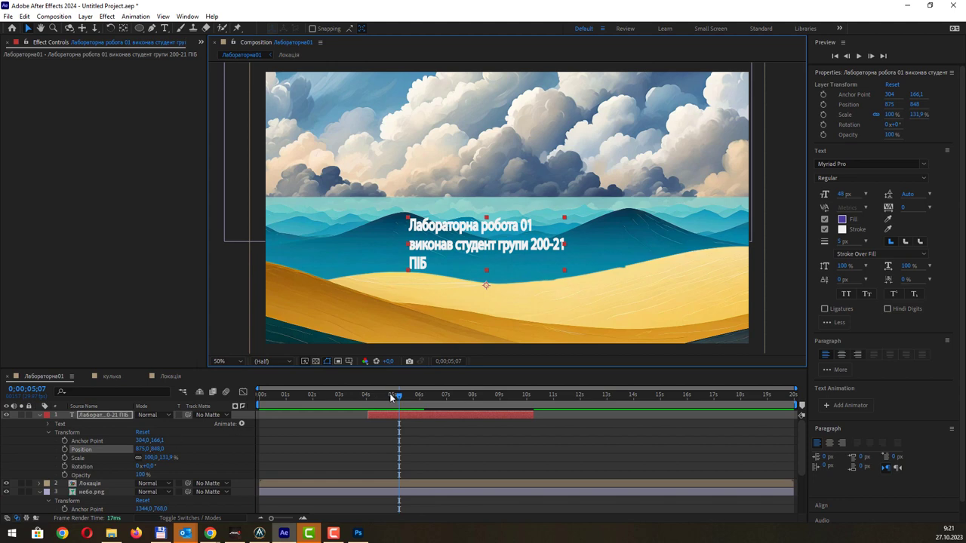
drag(397, 393, 367, 397)
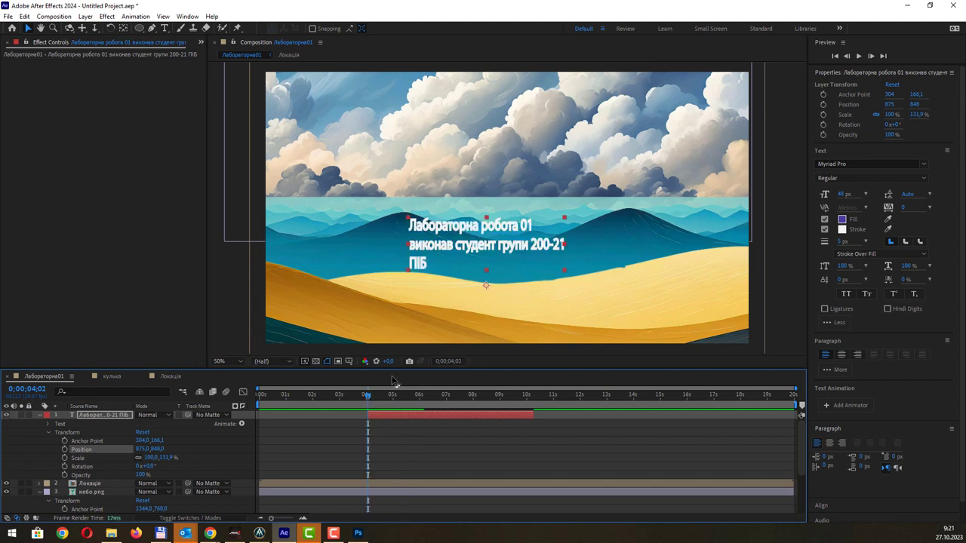
- Set the title's Opacity to 0% and record an Opacity keyframe at 0;00;04;02
click(141, 474)
text(0)
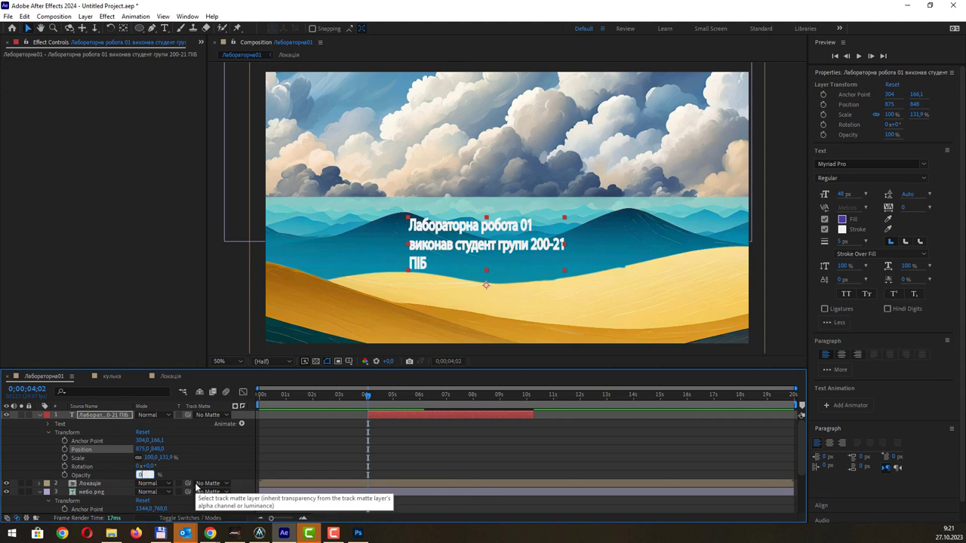
key(Return)
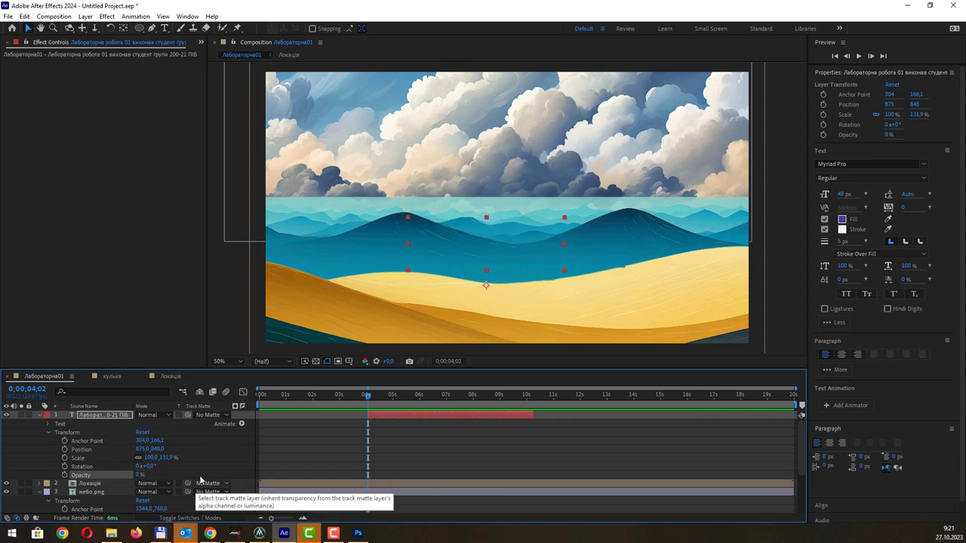
click(65, 476)
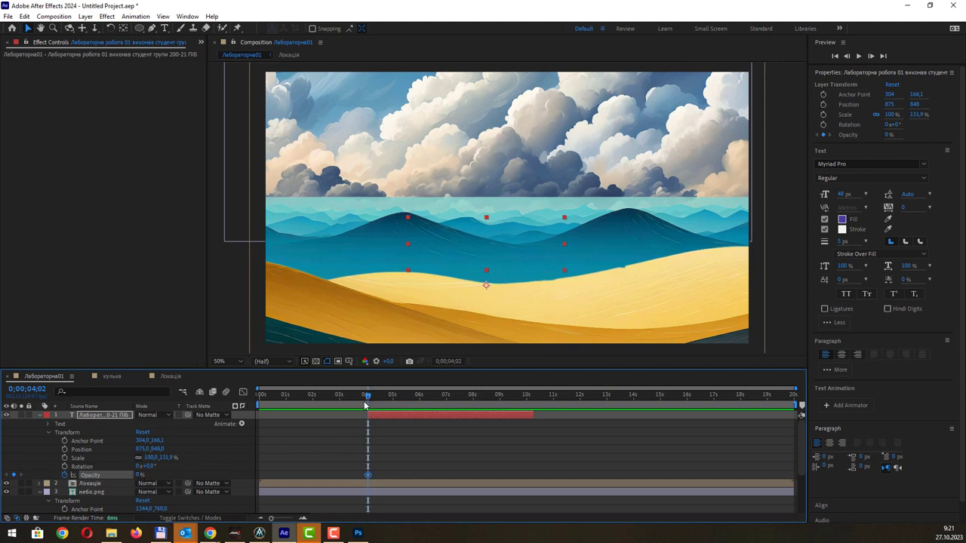
scroll(364, 459, up, 2)
scroll(408, 455, up, 5)
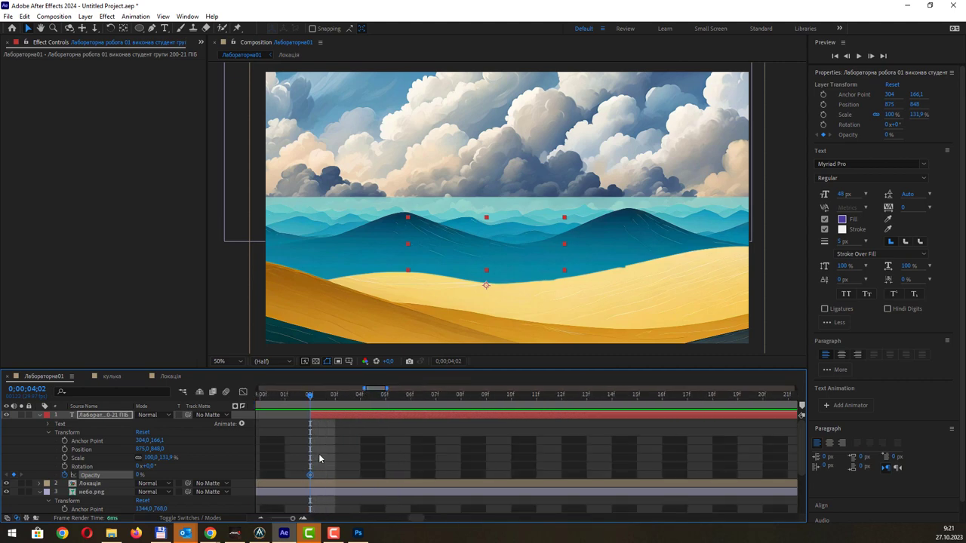
scroll(318, 445, down, 1)
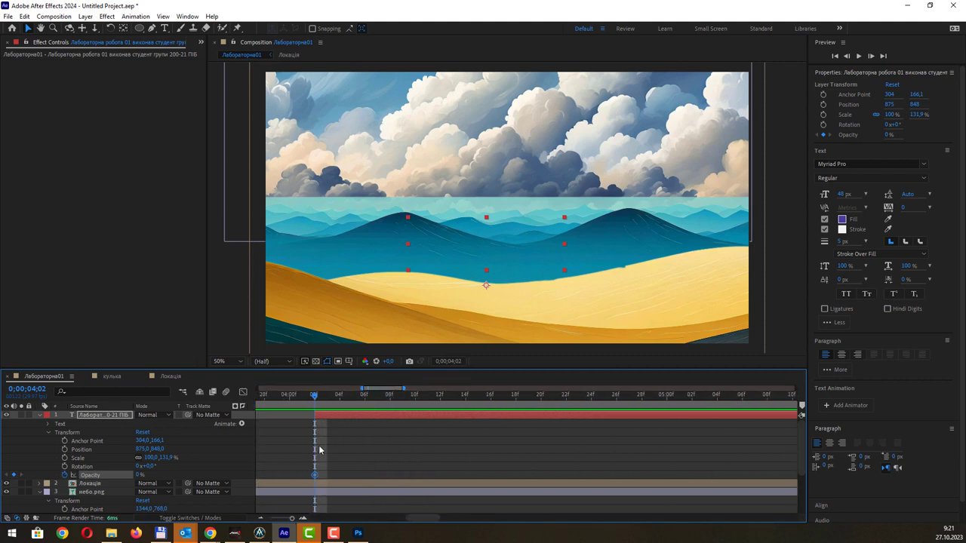
scroll(320, 448, down, 1)
scroll(328, 428, down, 2)
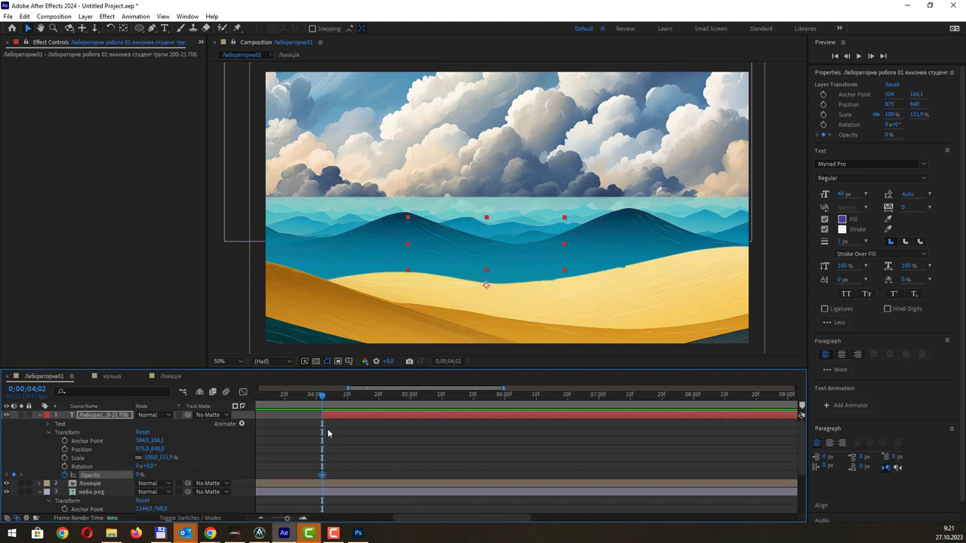
scroll(341, 423, down, 2)
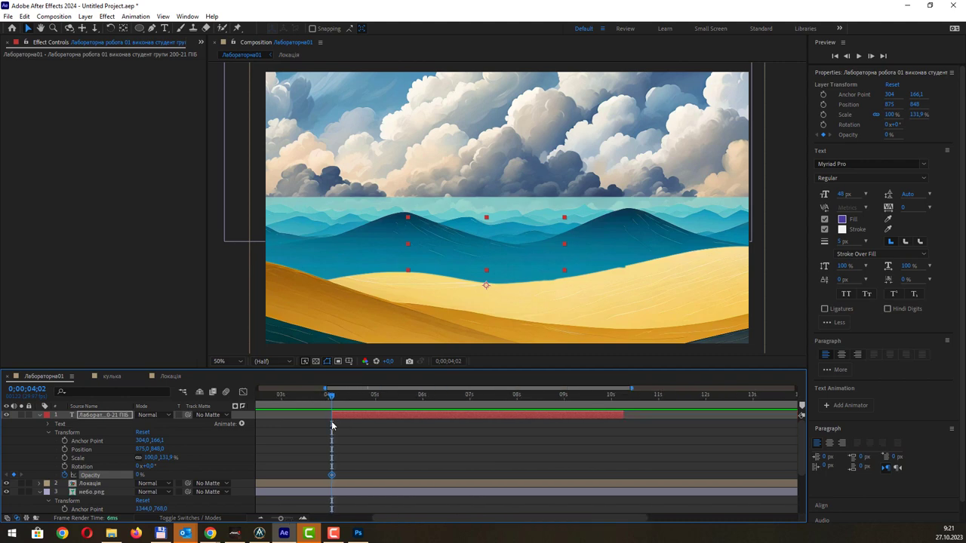
scroll(331, 424, up, 2)
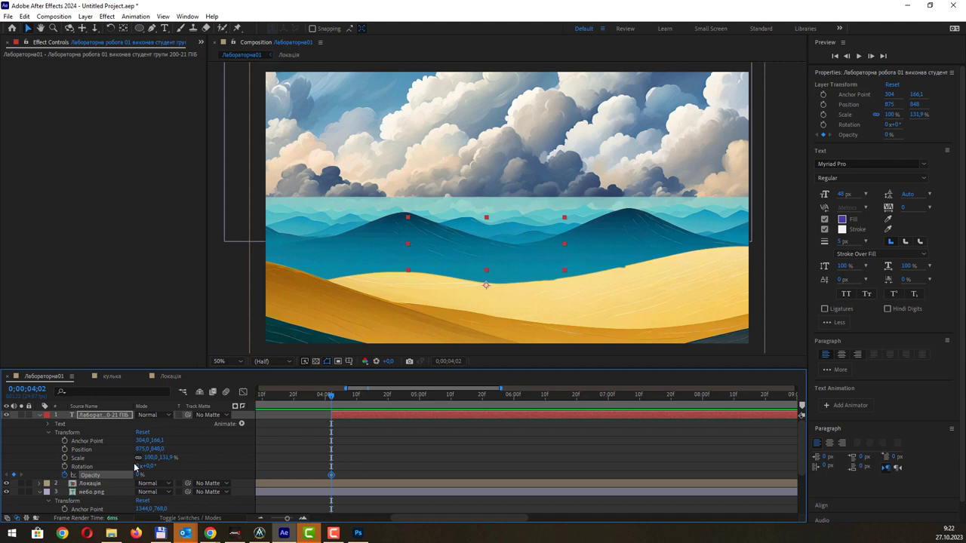
- Add a 100% Opacity keyframe for the title at 0;00;04;14
mouse_move(332, 395)
mouse_down()
mouse_move(408, 400)
mouse_move(368, 399)
mouse_up()
click(140, 477)
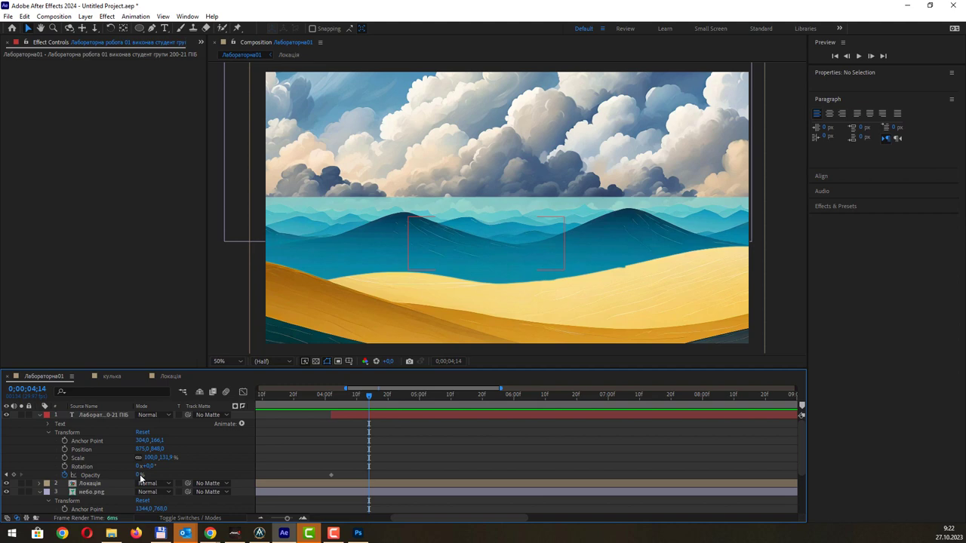
click(140, 477)
text(00)
key(Return)
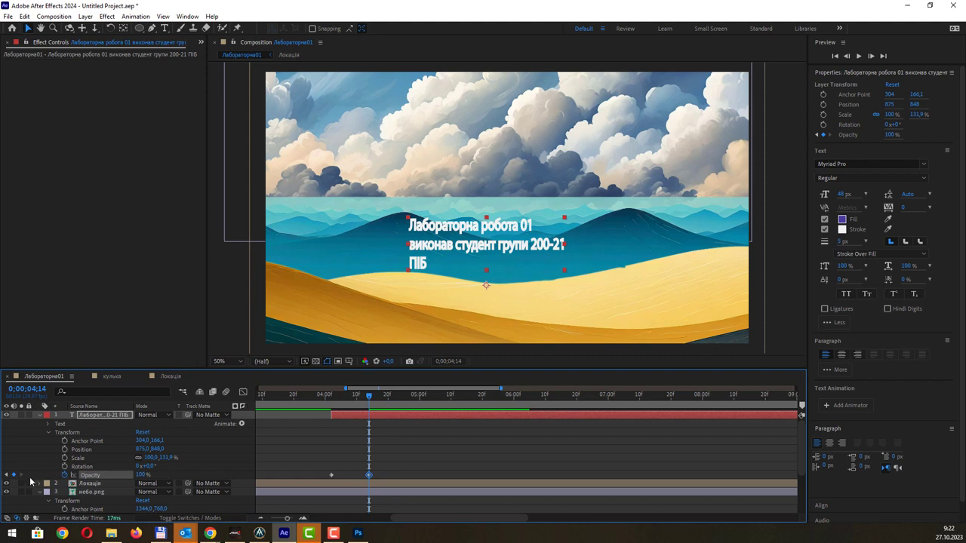
- Step between the two Opacity keyframes and scrub to preview the title fading in
click(6, 476)
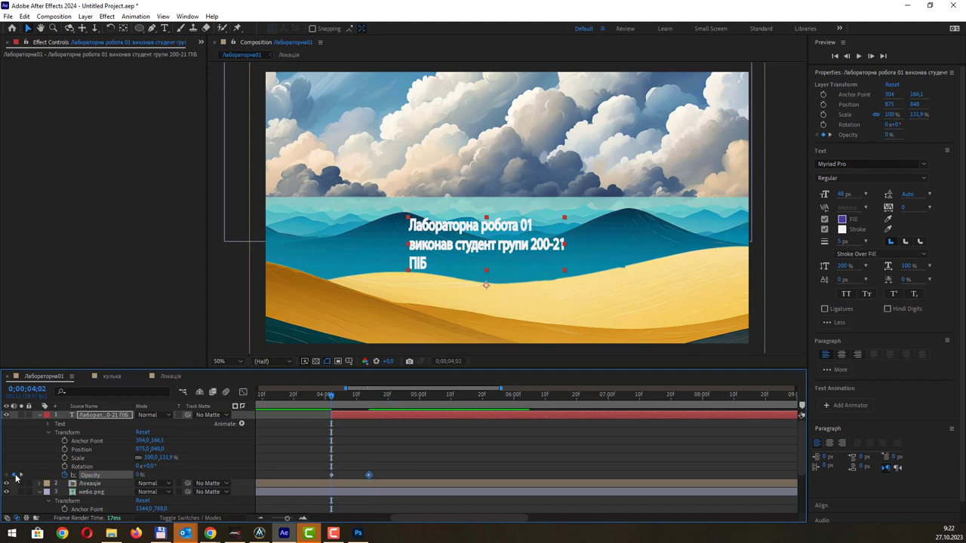
click(20, 476)
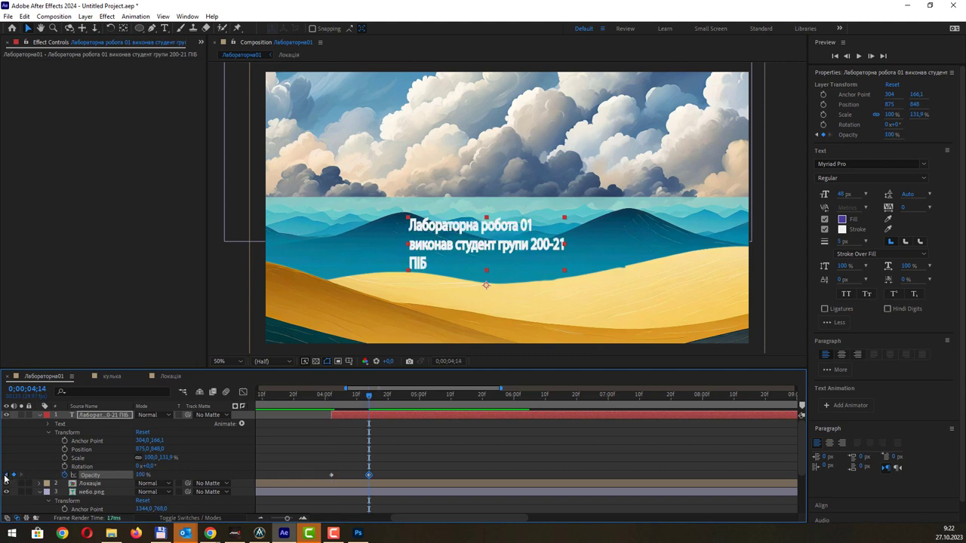
click(6, 476)
click(21, 476)
click(6, 476)
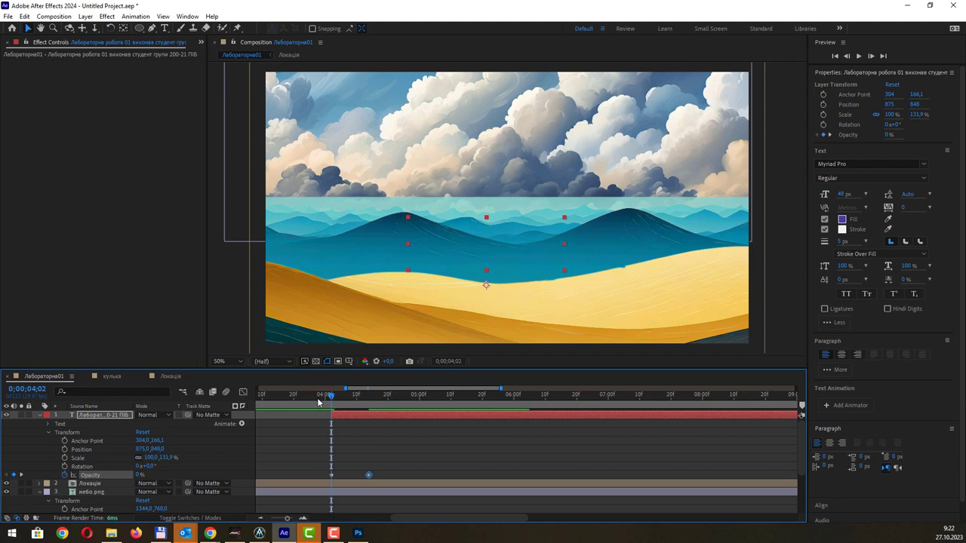
mouse_move(317, 397)
mouse_down()
mouse_move(348, 403)
mouse_move(304, 399)
mouse_move(391, 411)
mouse_up()
scroll(421, 444, down, 5)
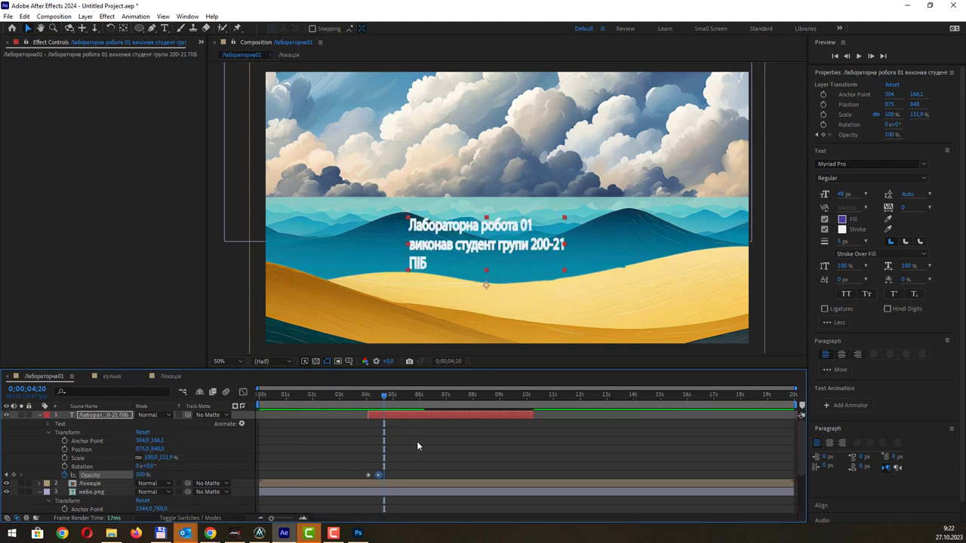
- Add a 100% Opacity keyframe at 0;00;09;24 and a 0% one at 0;00;10;07, then scrub to check
click(522, 397)
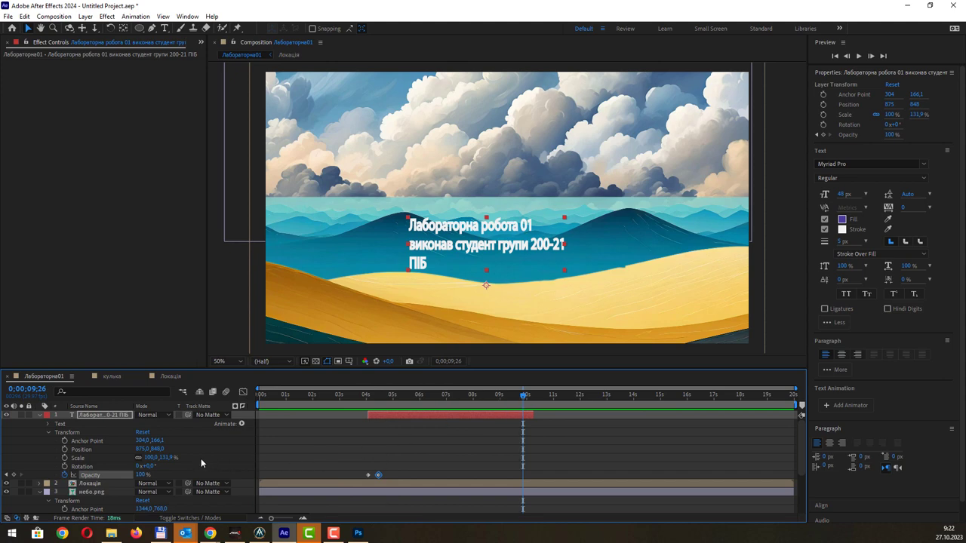
drag(524, 394, 522, 394)
click(14, 477)
drag(522, 394, 533, 397)
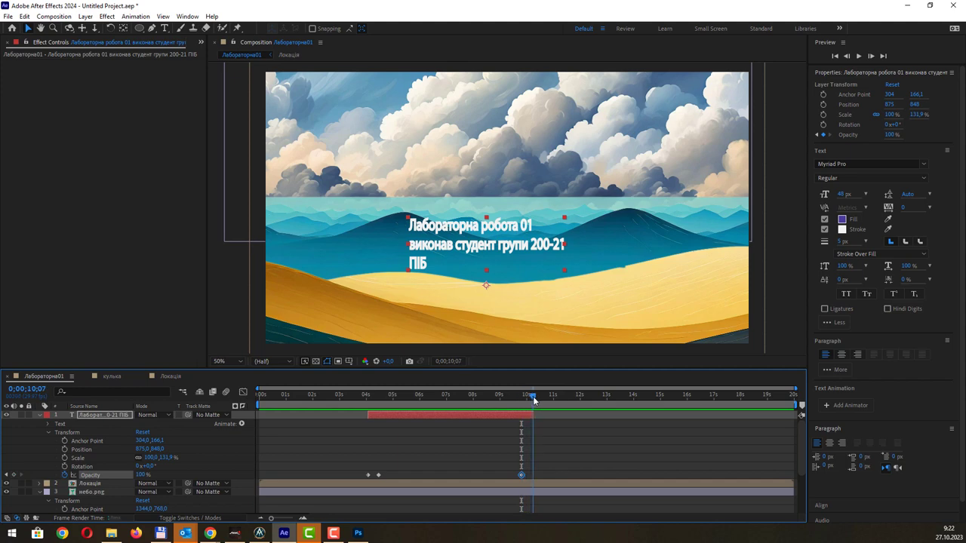
click(144, 475)
text(0)
key(Return)
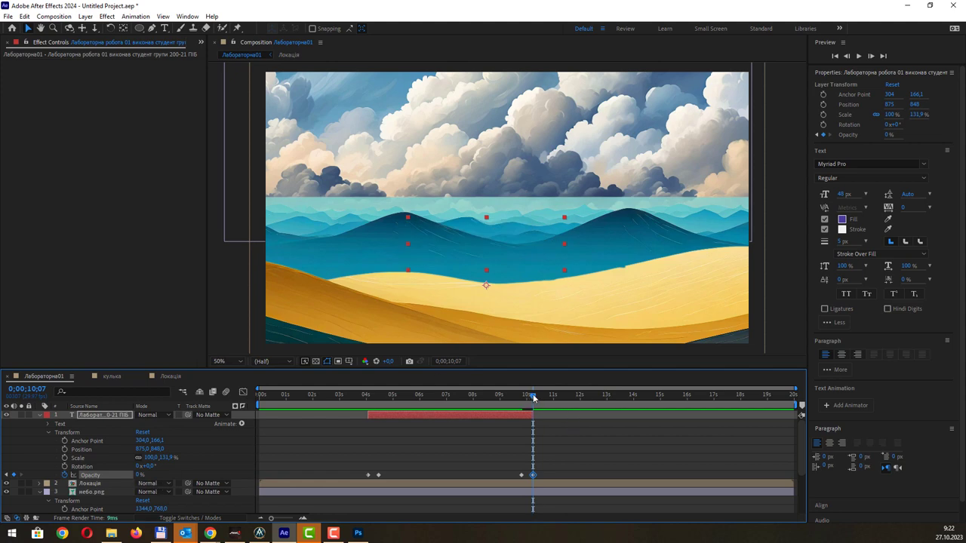
drag(533, 394, 361, 415)
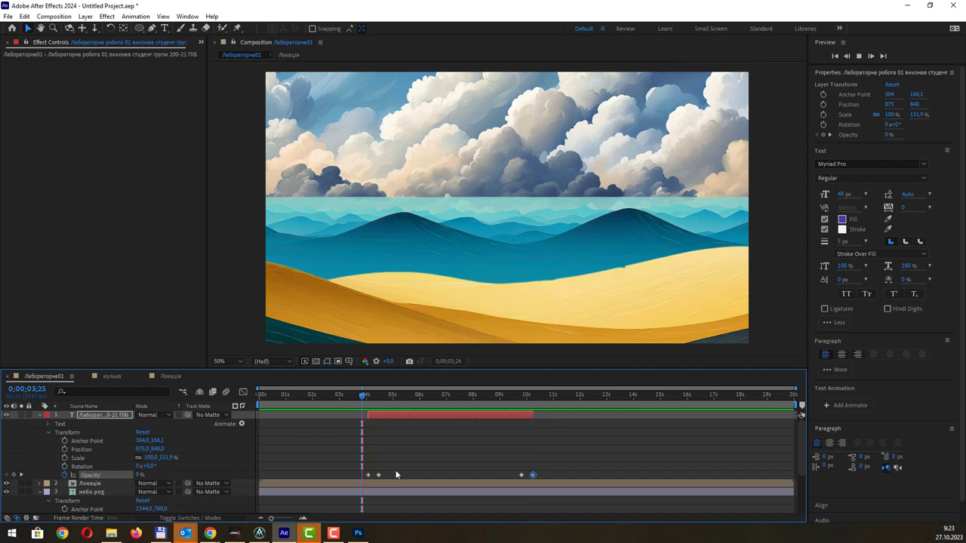
key(space)
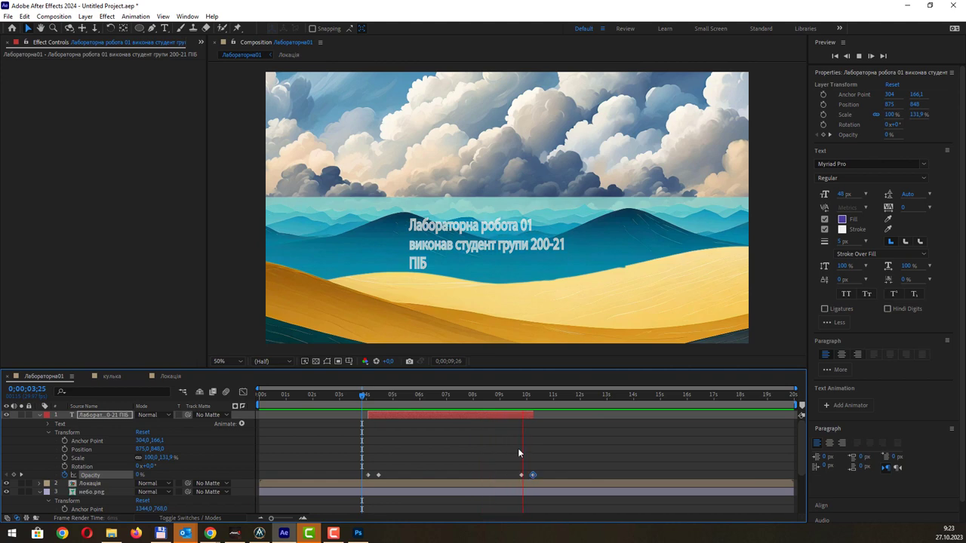
click(563, 402)
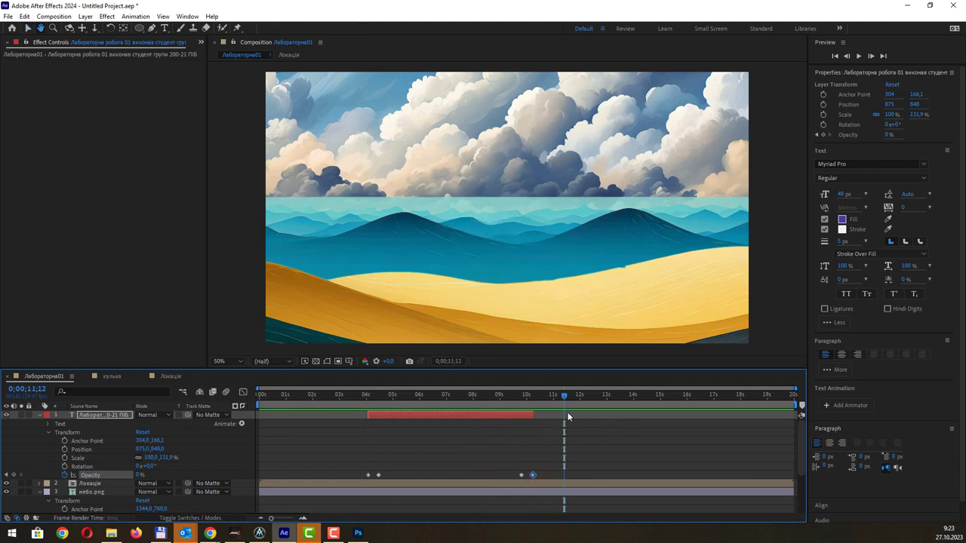
drag(563, 401, 506, 406)
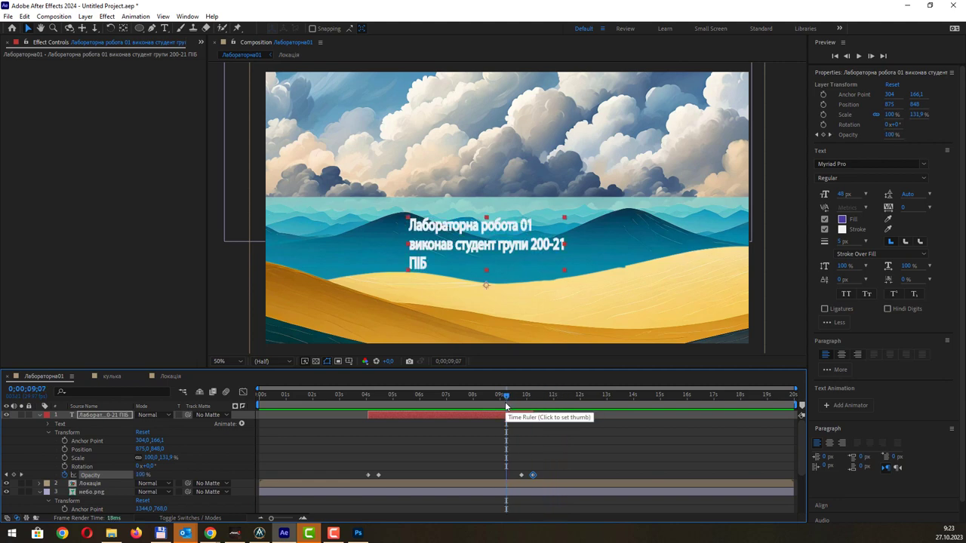
mouse_move(508, 394)
mouse_down()
mouse_move(516, 397)
mouse_move(428, 394)
mouse_move(482, 415)
mouse_up()
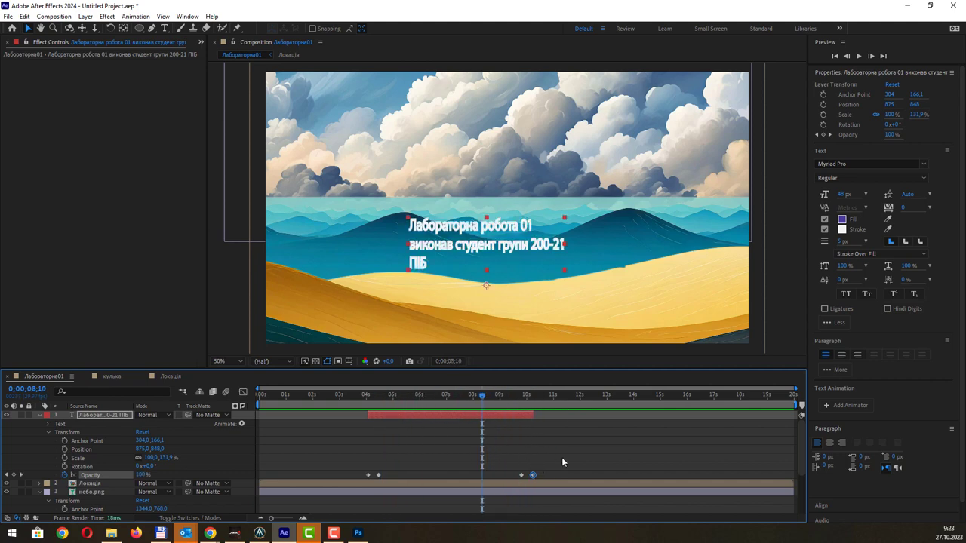
- Delete the extra Opacity keyframe near 10 seconds
click(561, 457)
right_click(532, 474)
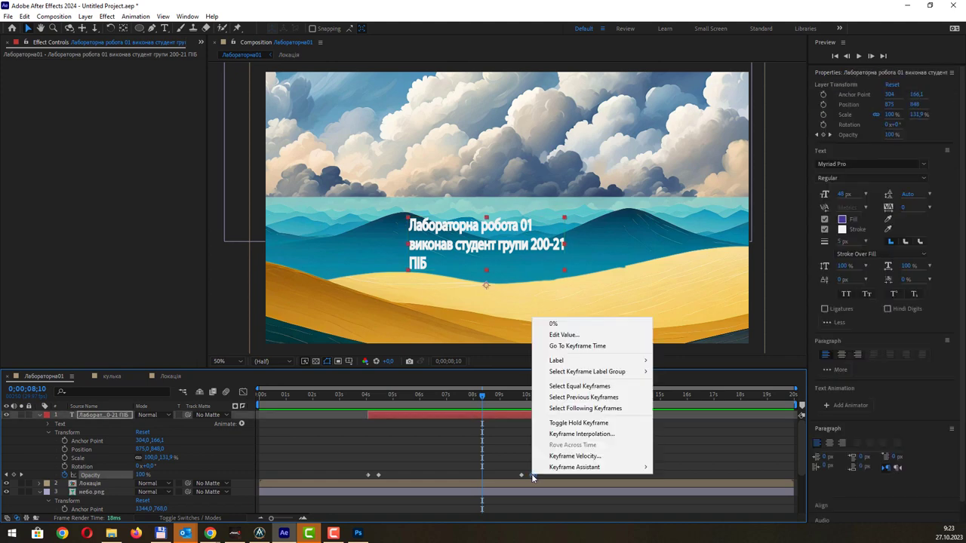
click(532, 475)
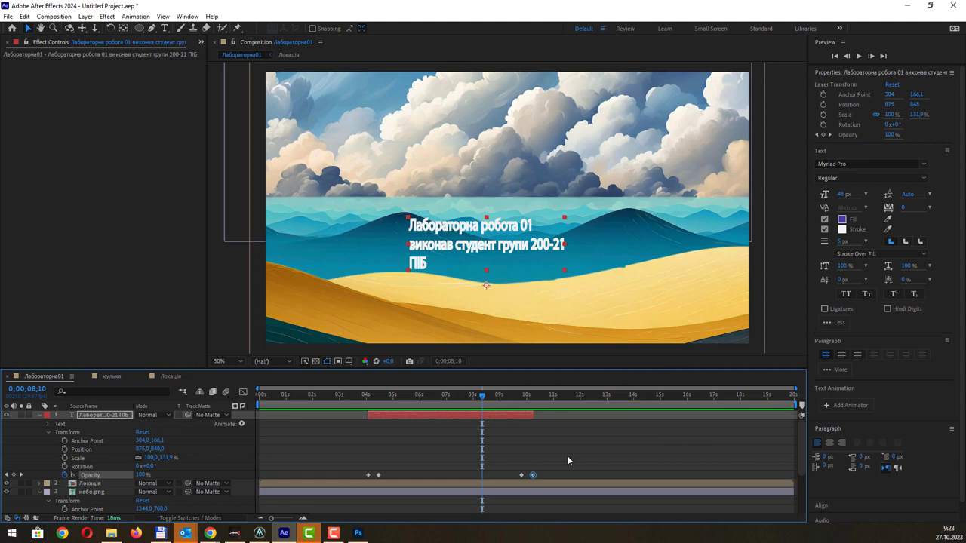
key(Delete)
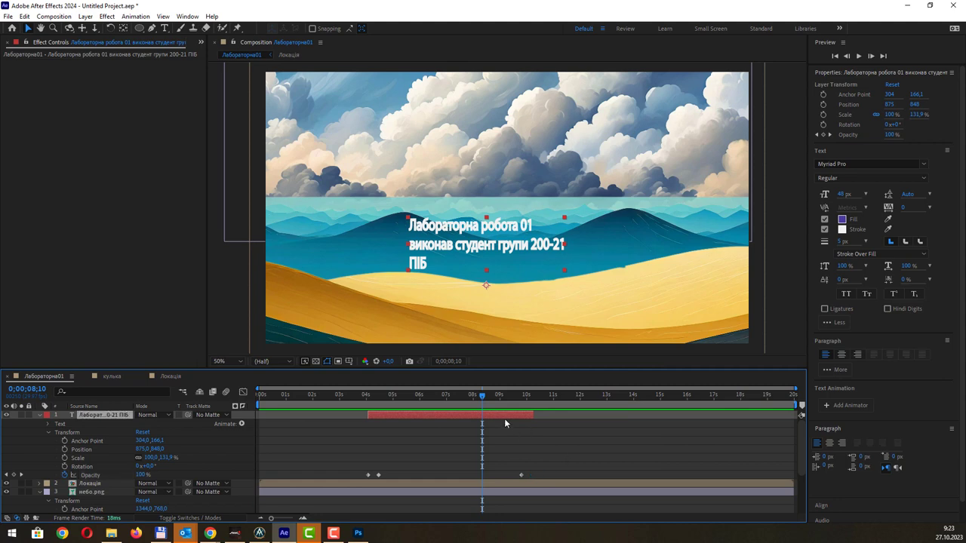
- Paste a 0% Opacity keyframe at about 0;00;10;08
drag(483, 395, 534, 405)
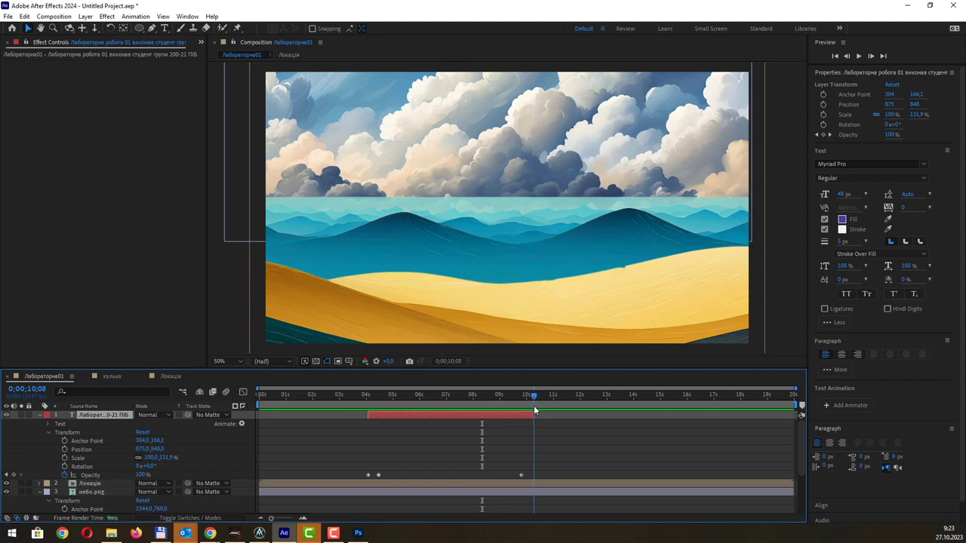
right_click(368, 475)
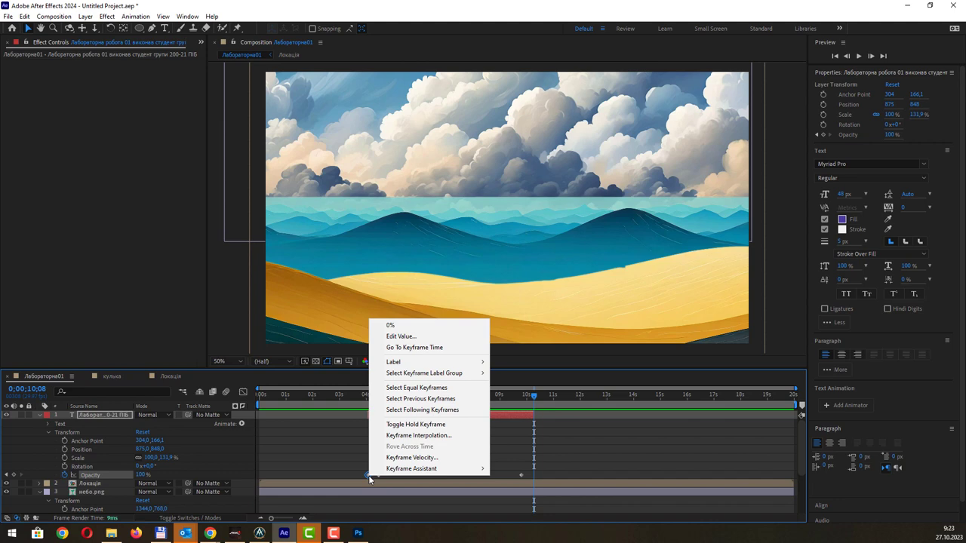
click(369, 475)
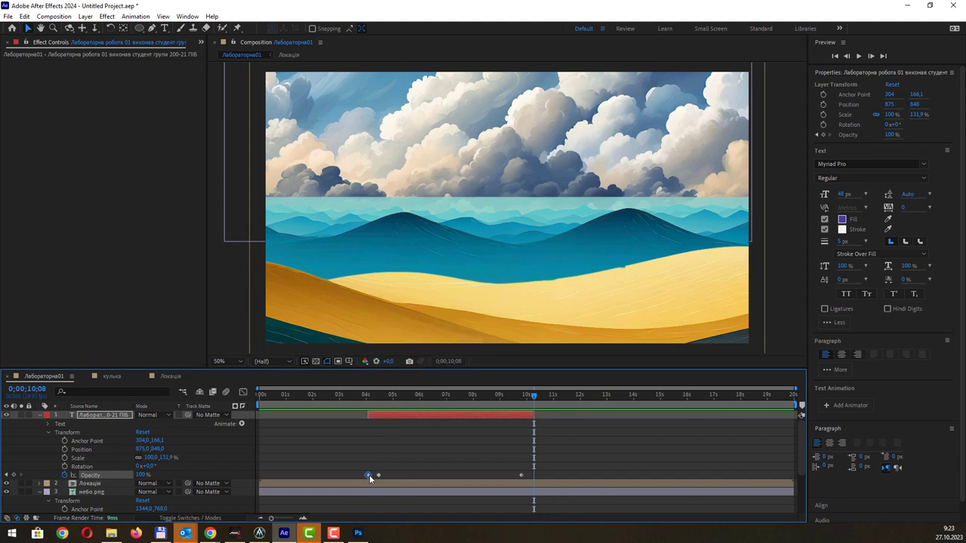
key(ctrl+v)
- Paste the fade-out Opacity keyframe pair at about 0;00;06;05 and tighten its 0% keyframe
mouse_move(531, 395)
mouse_down()
mouse_move(538, 398)
mouse_move(480, 408)
mouse_up()
click(363, 472)
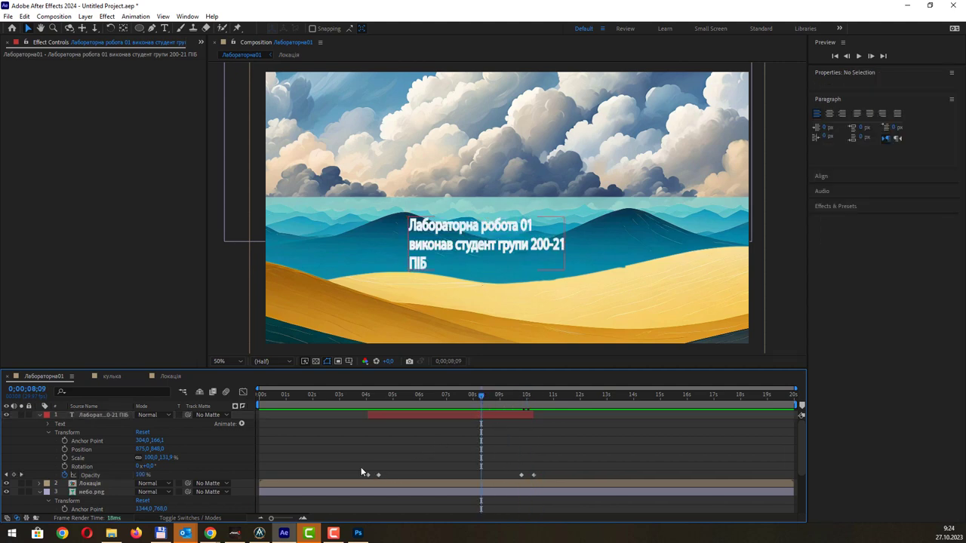
drag(355, 462, 384, 480)
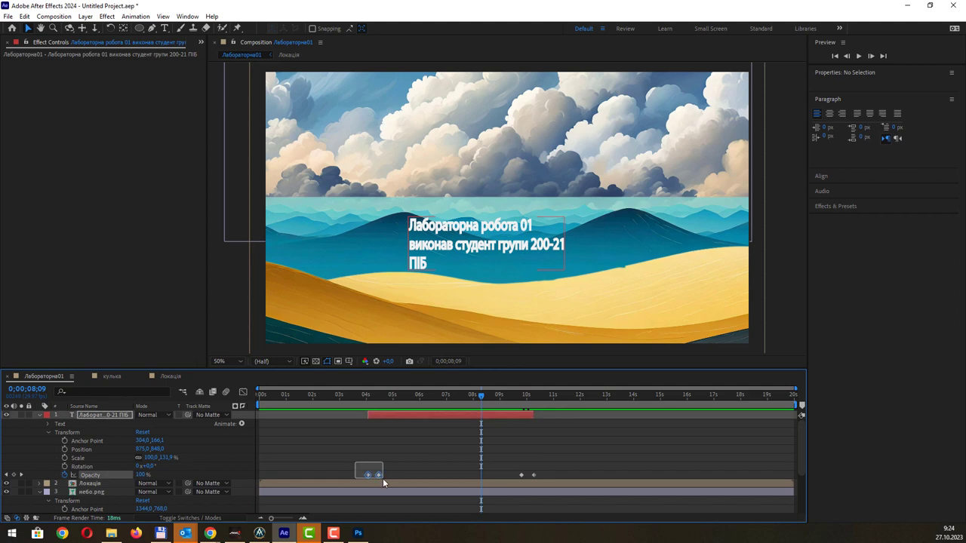
click(509, 460)
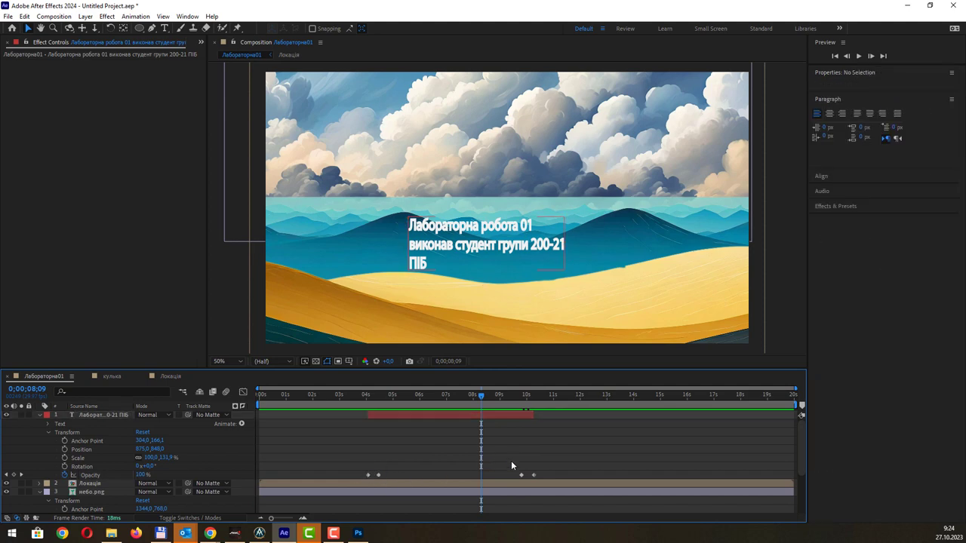
drag(516, 464, 547, 482)
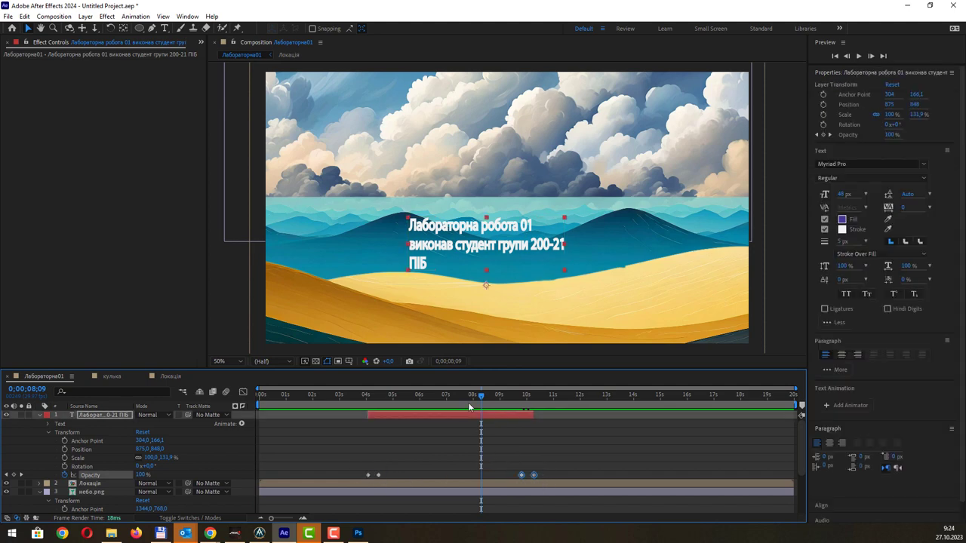
drag(443, 397, 424, 397)
key(ctrl+v)
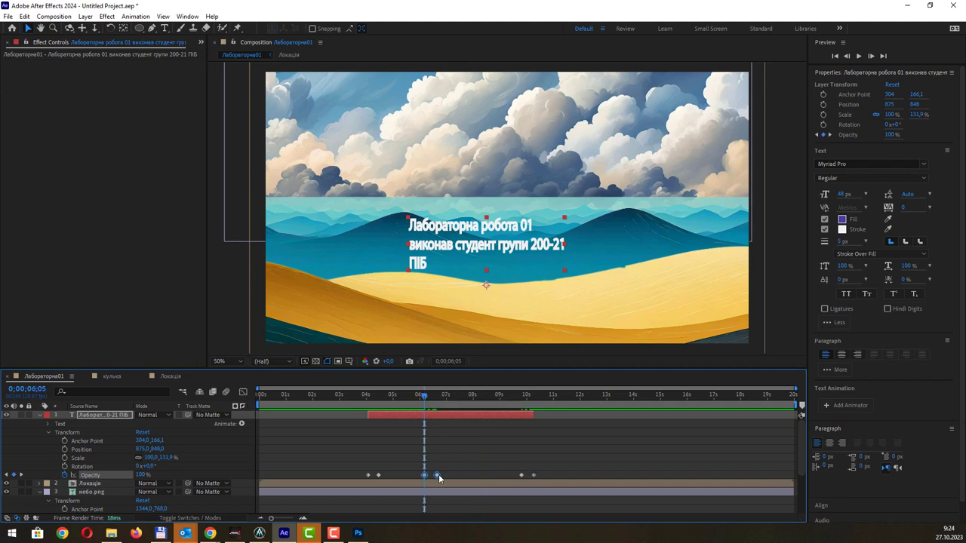
click(438, 476)
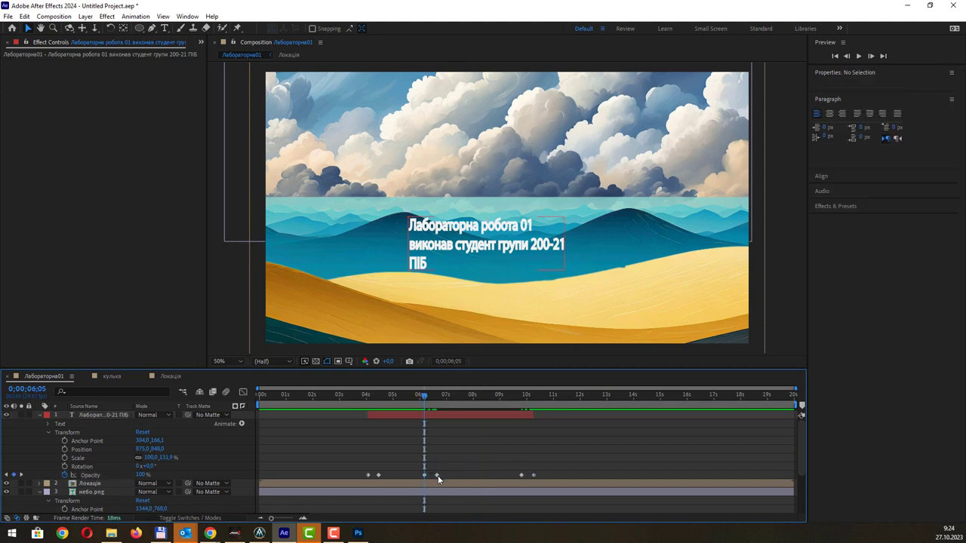
drag(435, 480, 431, 479)
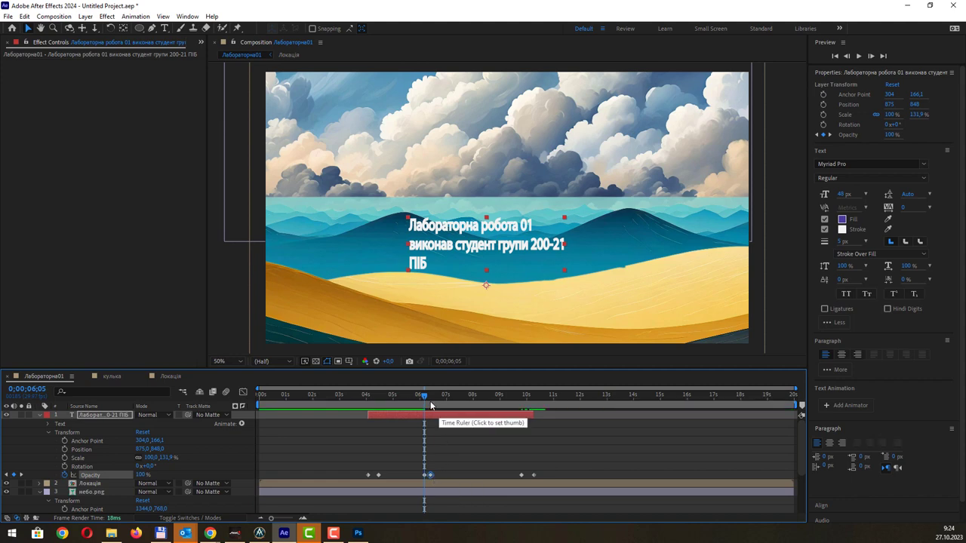
click(414, 405)
drag(415, 405, 457, 413)
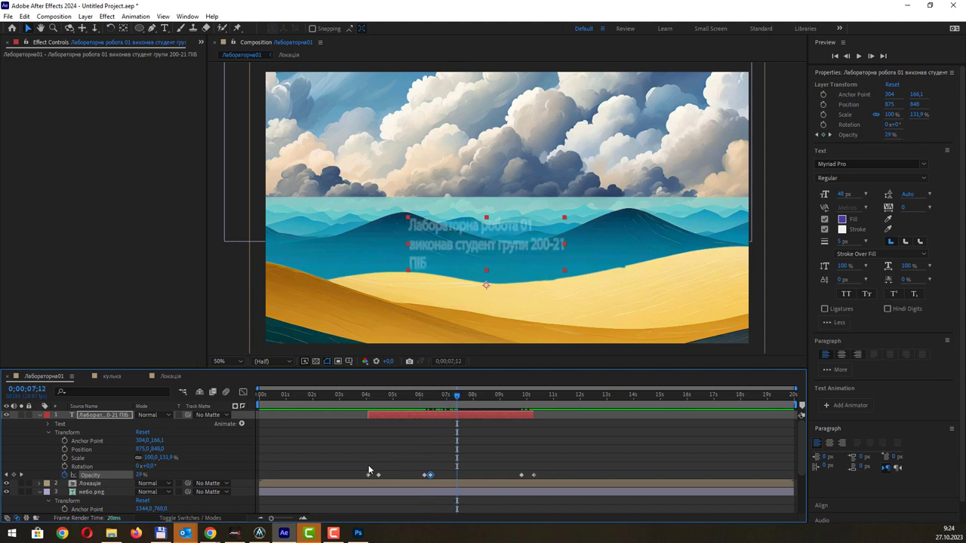
- Copy the fade-in Opacity keyframe pair and paste it at about 0;00;07;12
drag(367, 463, 385, 483)
key(ctrl+c)
key(ctrl+v)
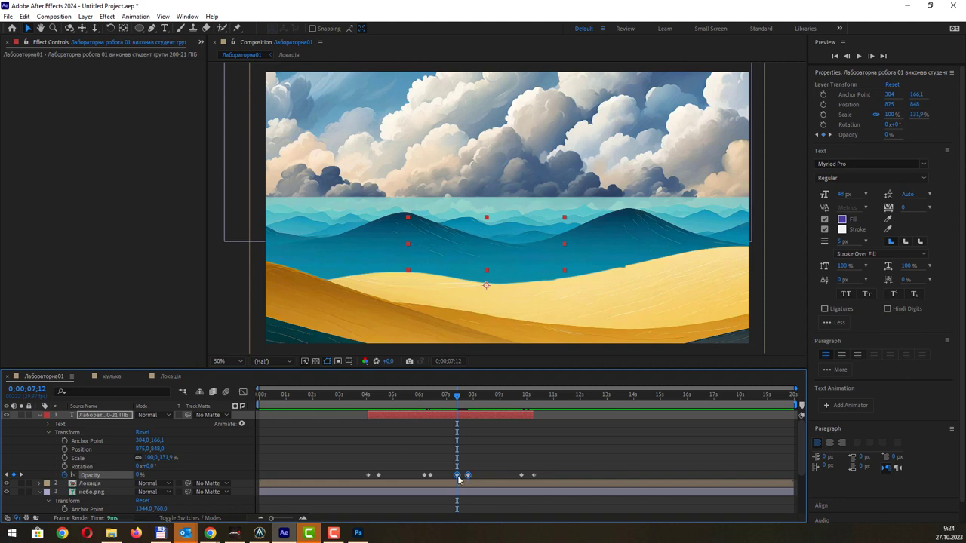
click(477, 461)
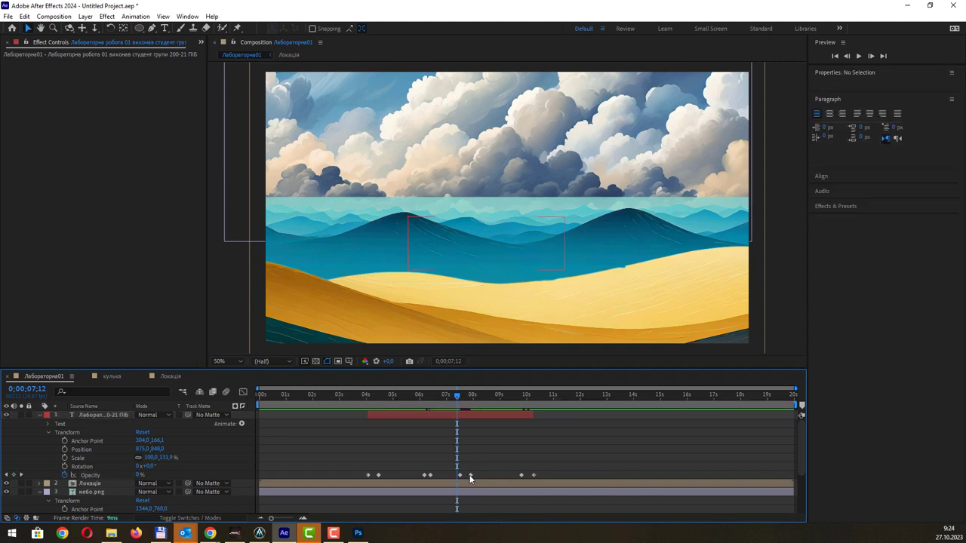
click(469, 476)
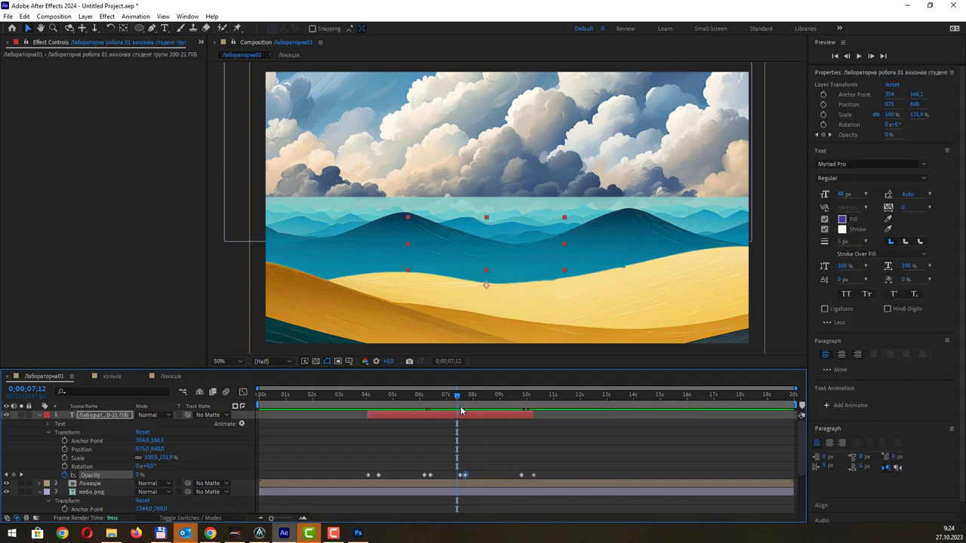
drag(461, 411, 366, 408)
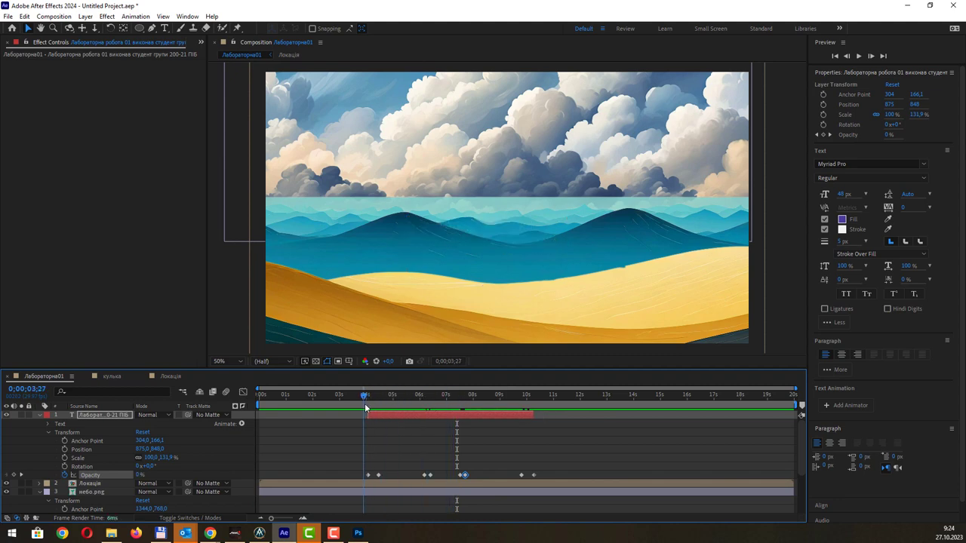
key(space)
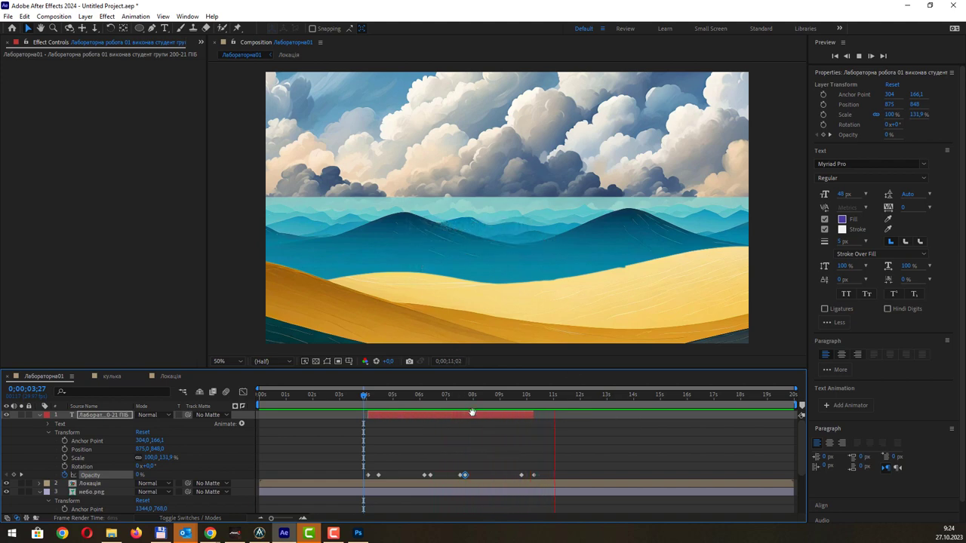
key(space)
mouse_move(559, 394)
mouse_down()
mouse_move(368, 401)
mouse_move(547, 394)
mouse_up()
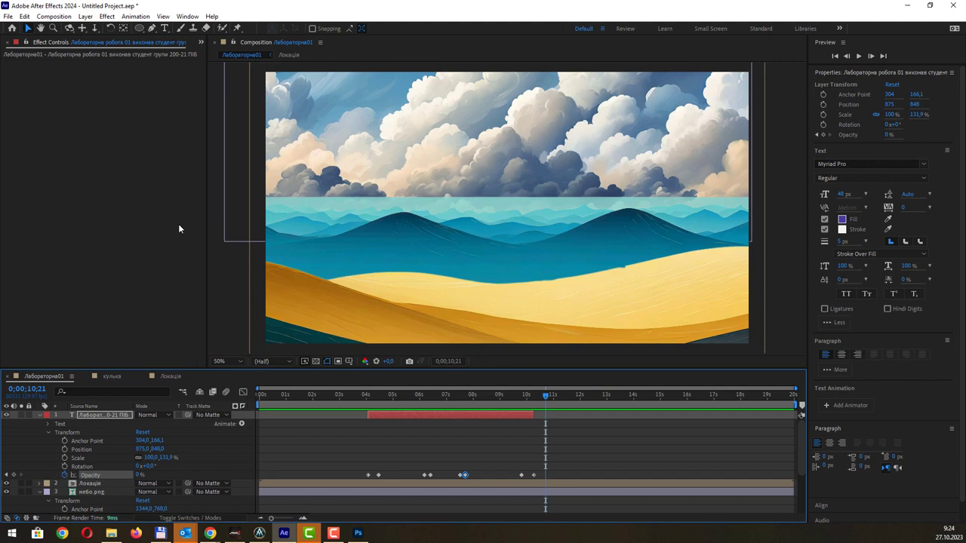
click(165, 28)
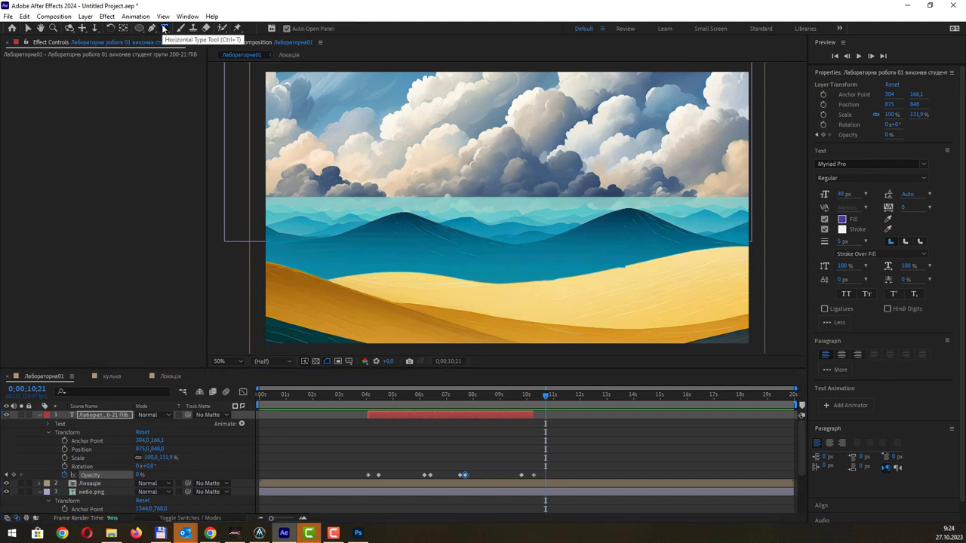
- Create a text layer over the sea reading 'Анімація властивості - прозорість' and finish editing it
click(380, 248)
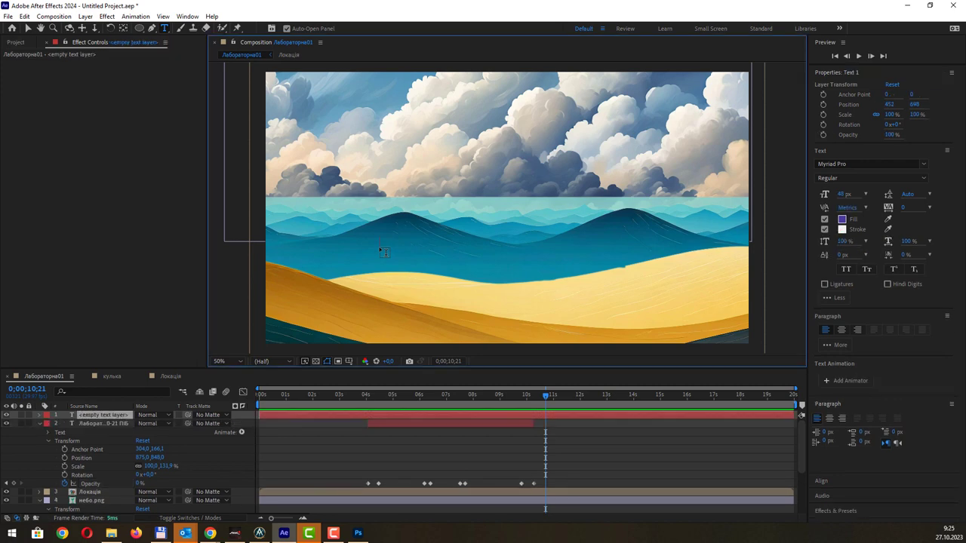
text(Анім)
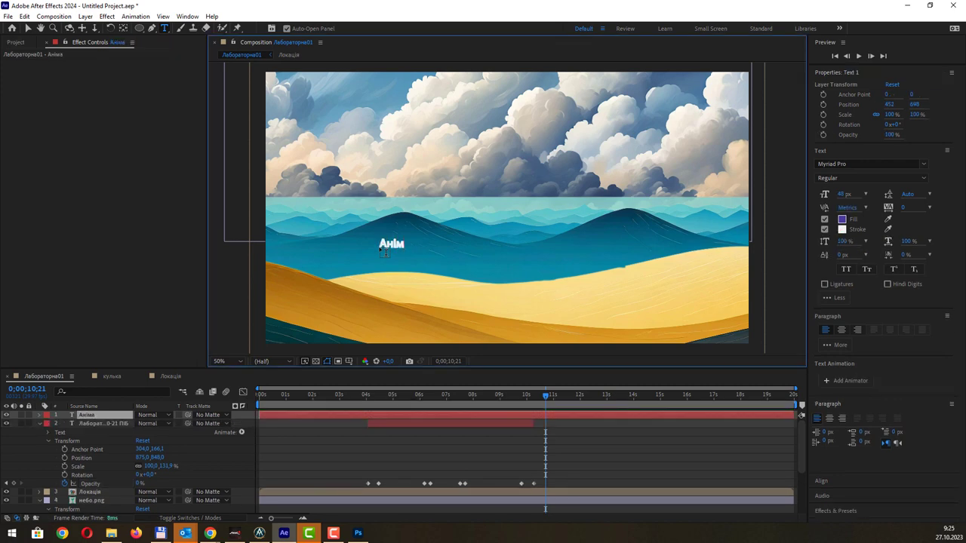
text(ація властиво)
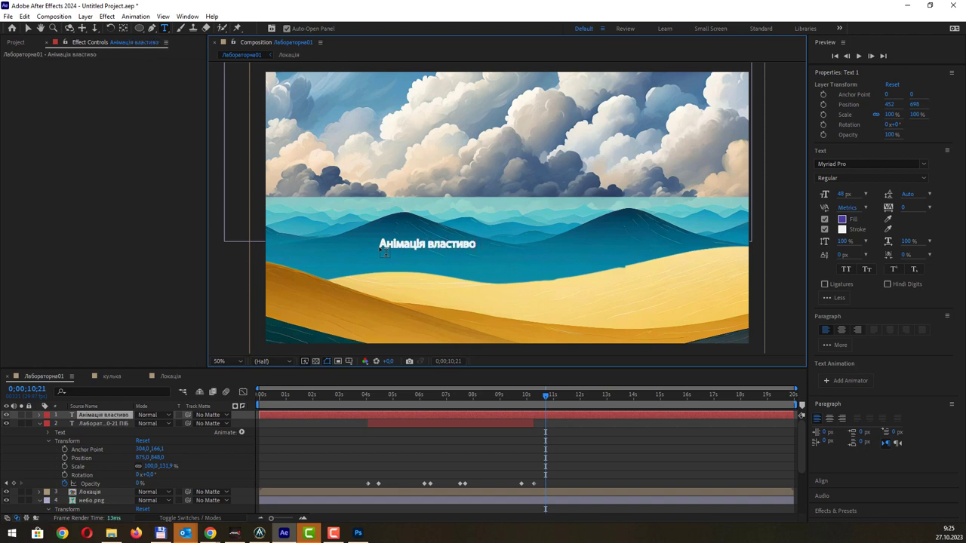
text(сті про)
key(BackSpace)
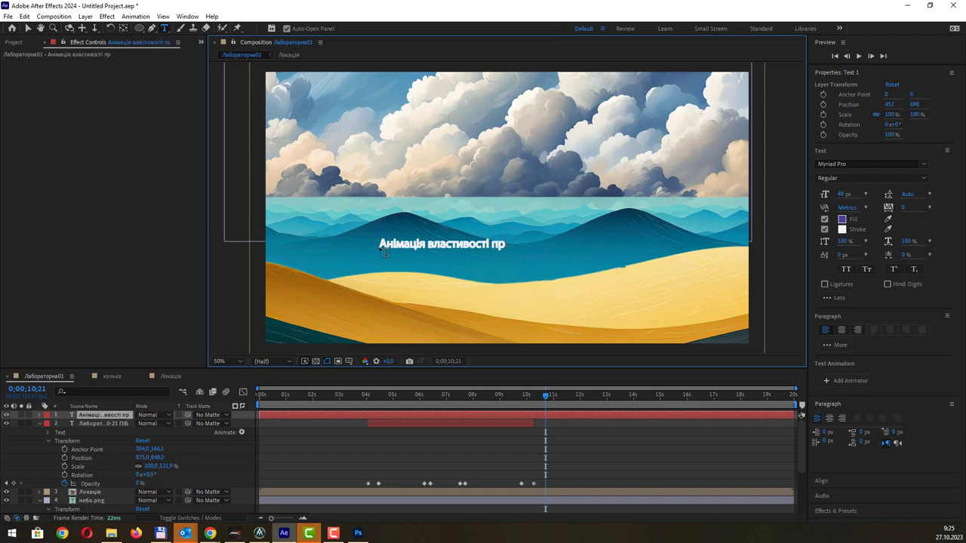
key(BackSpace)
key(BackSpace)
text(- п)
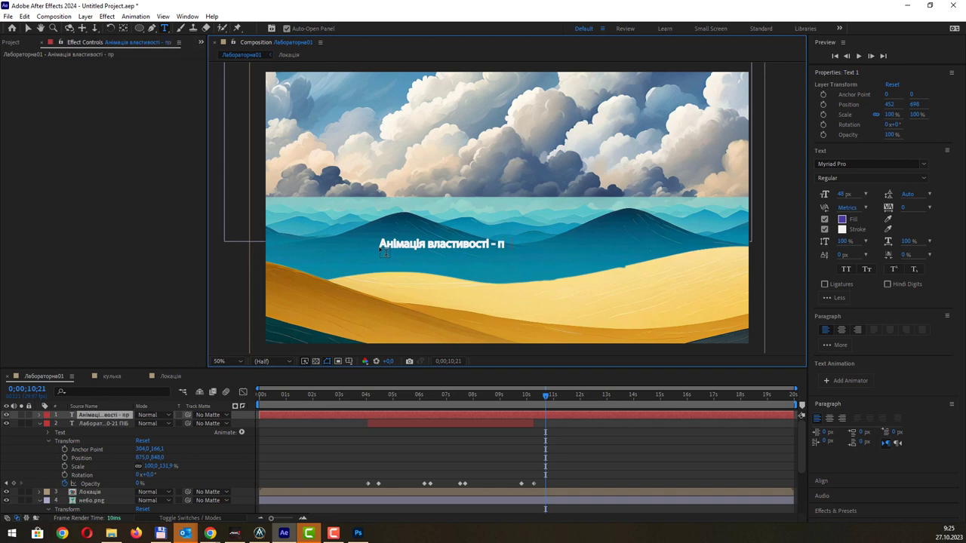
text(розорі)
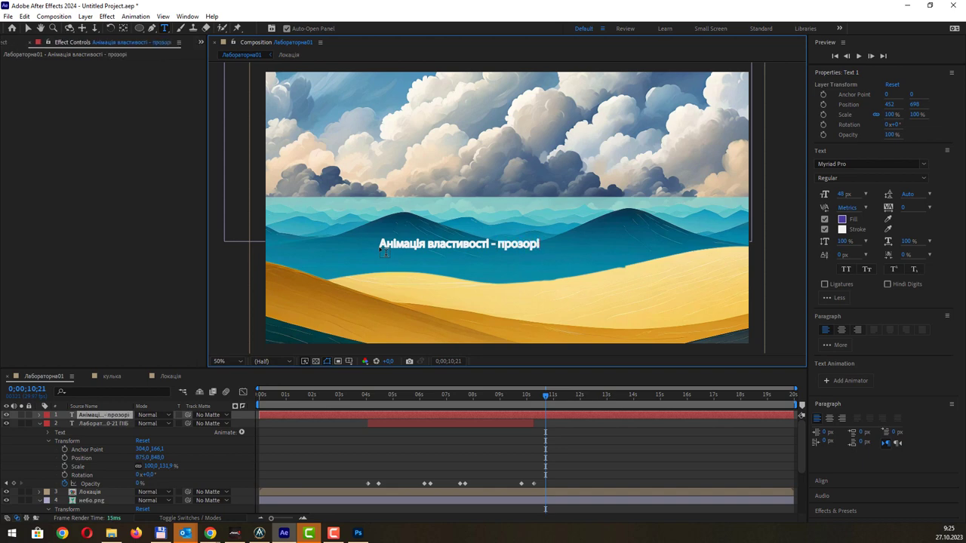
text(сть)
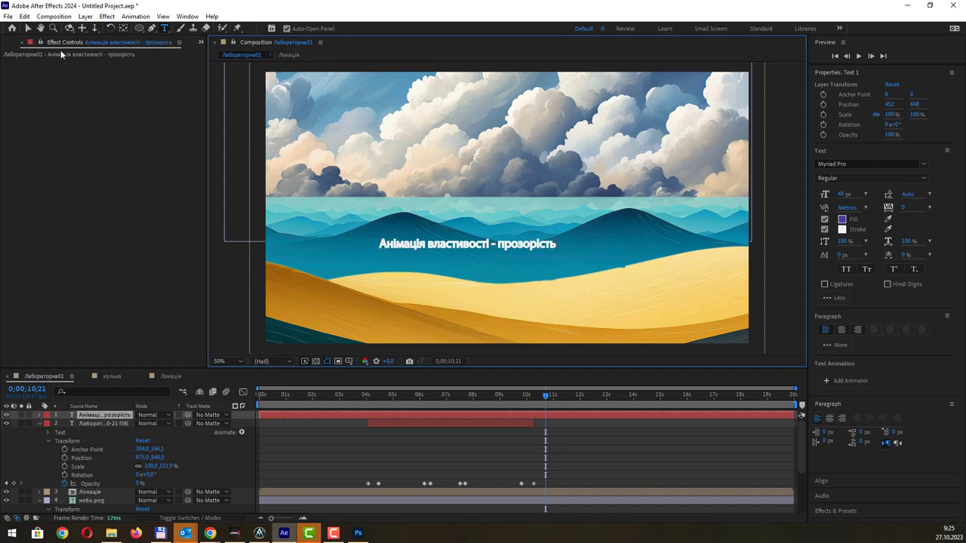
click(28, 28)
click(29, 28)
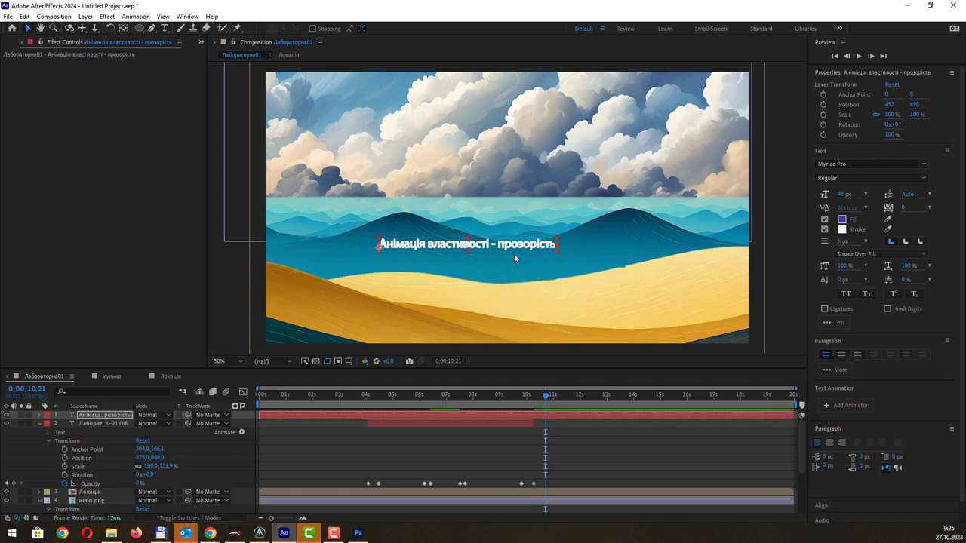
- Move the caption toward the sand and trim its layer to run from 0;00;10;21 to about 13 seconds
drag(529, 246, 557, 259)
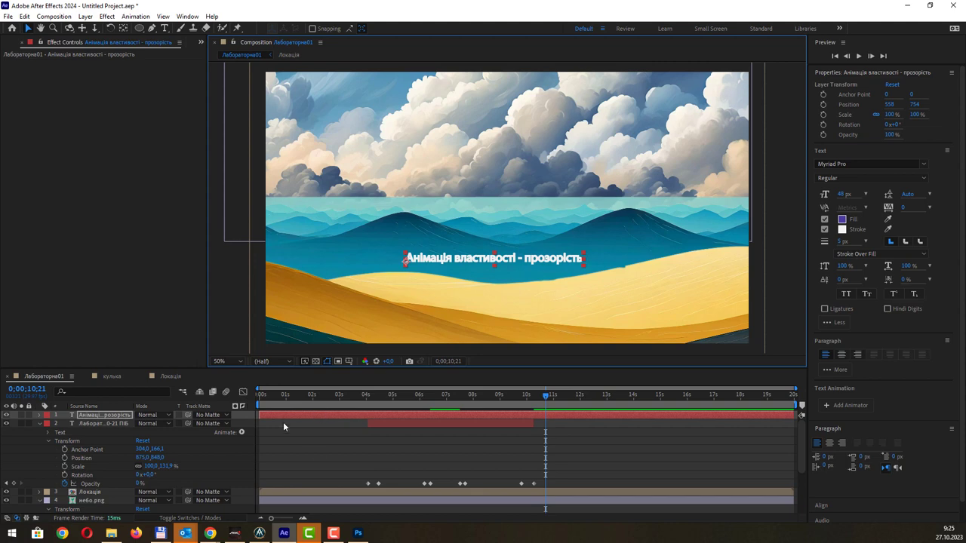
drag(350, 466, 387, 492)
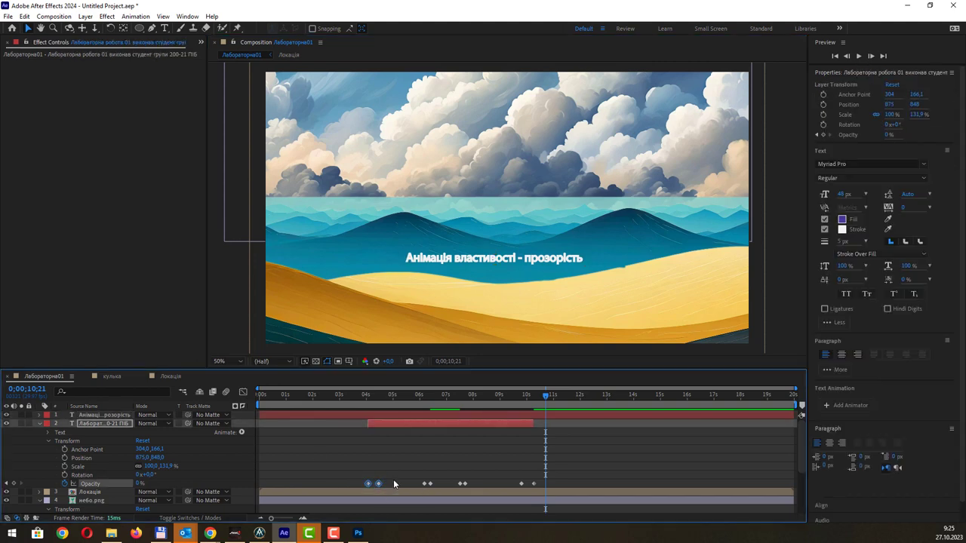
click(39, 423)
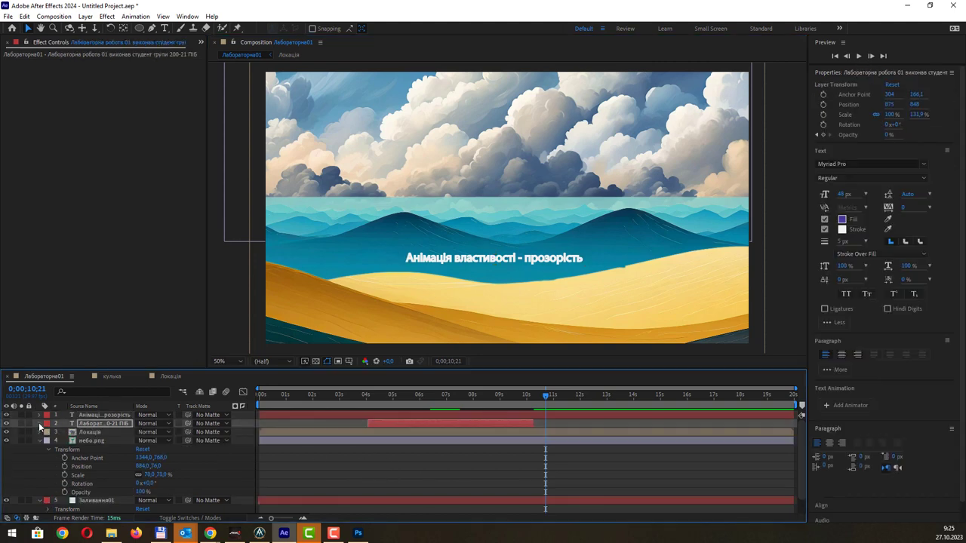
click(40, 416)
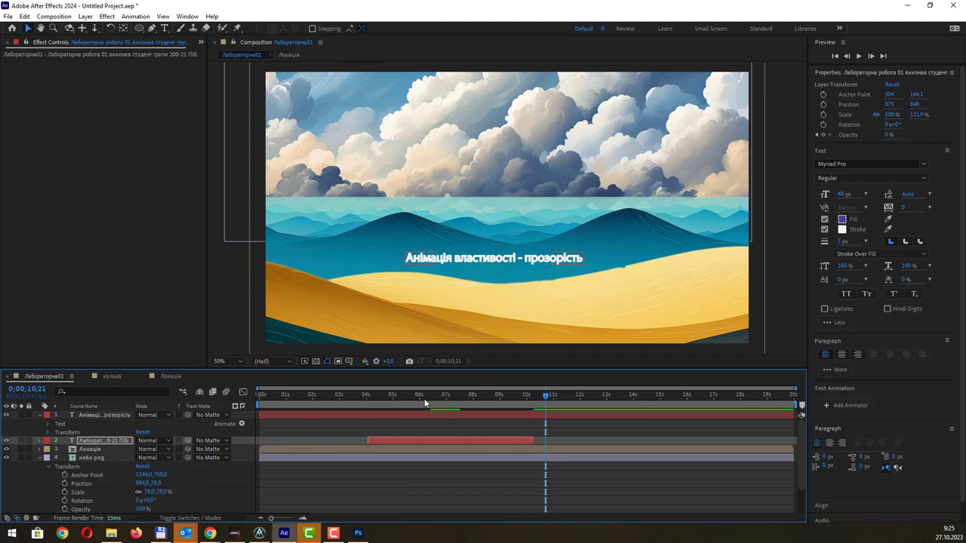
click(366, 415)
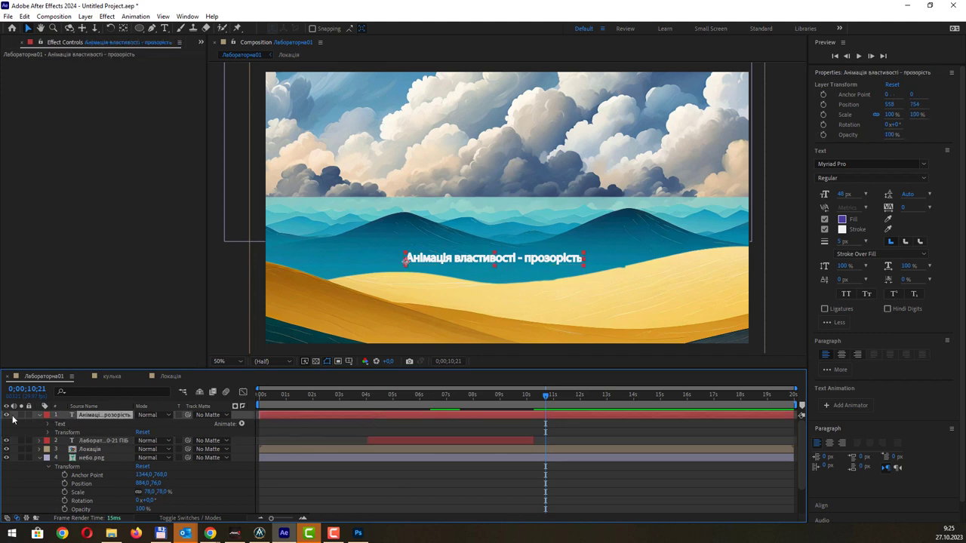
click(49, 433)
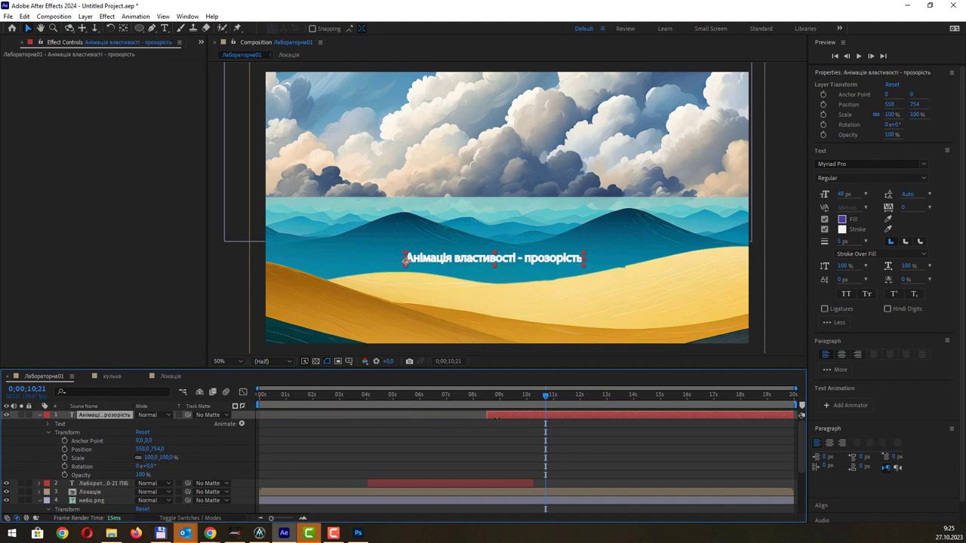
drag(260, 415, 544, 417)
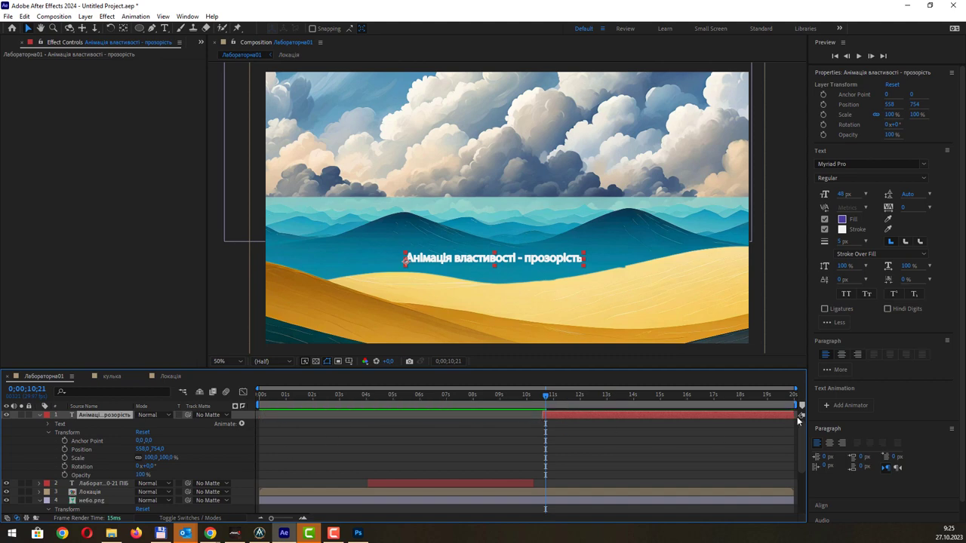
drag(802, 415, 602, 415)
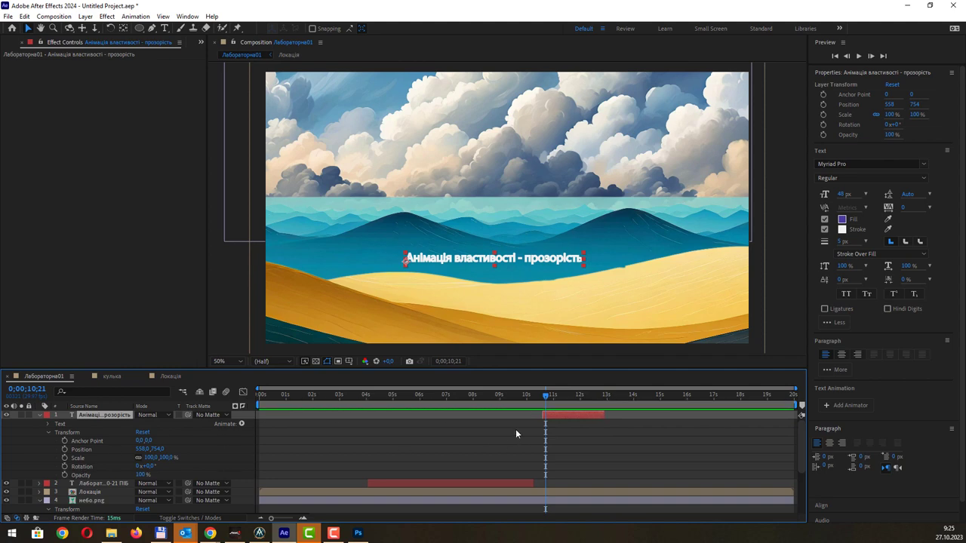
- Keyframe the caption's Opacity from 0% at about 0;00;10;21 to 100% at 0;00;11;00
click(542, 395)
click(65, 475)
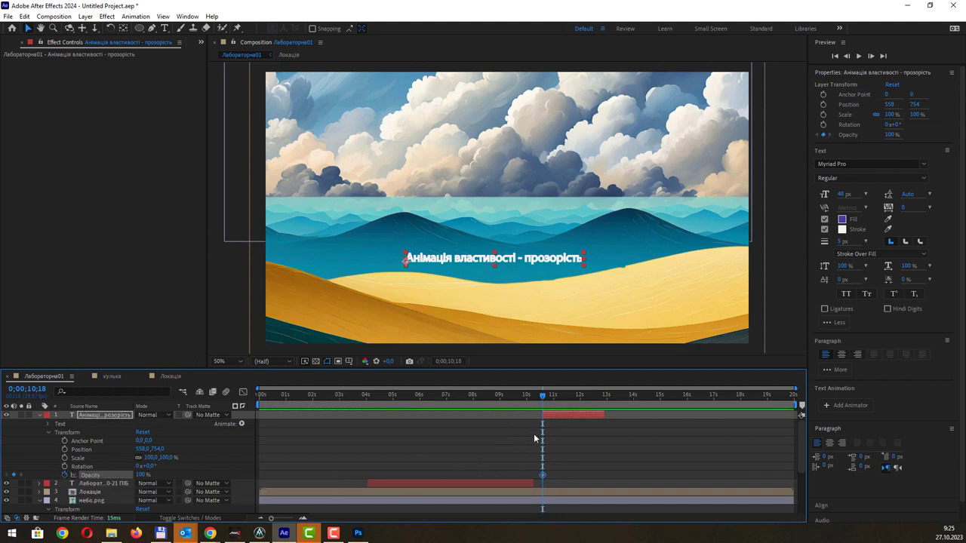
key(ctrl+z)
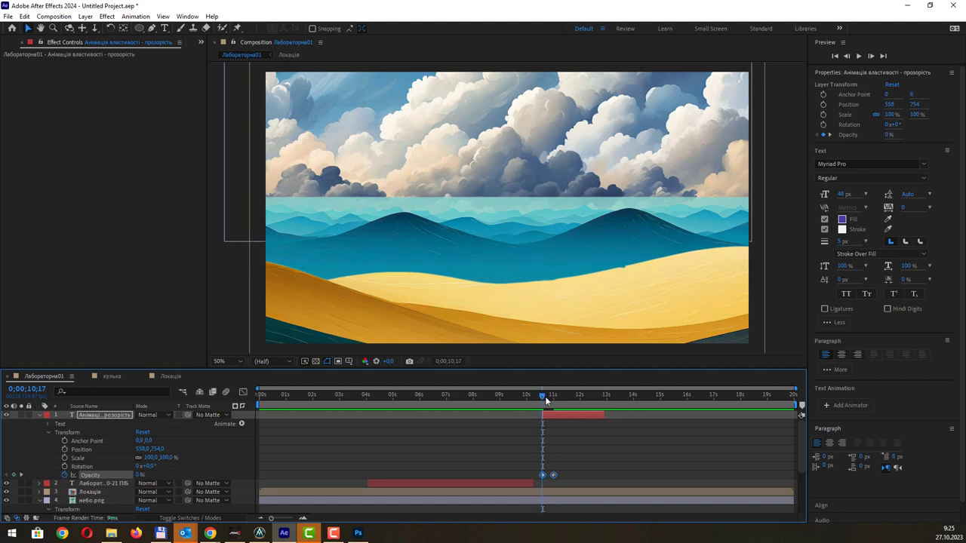
drag(544, 399, 563, 400)
drag(571, 401, 575, 401)
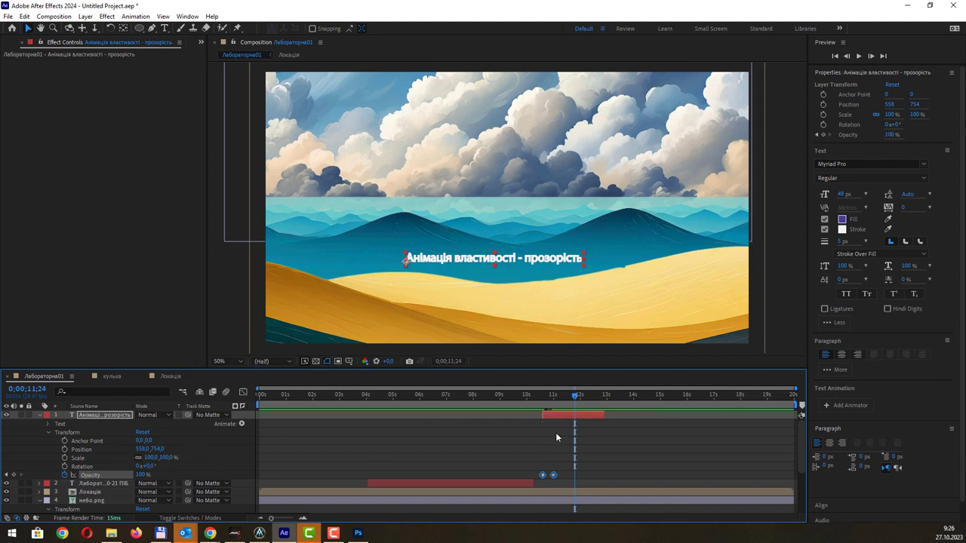
- Hold 100% Opacity near 0;00;12;17 and fade the caption to 0% near 0;00;12;28
click(562, 465)
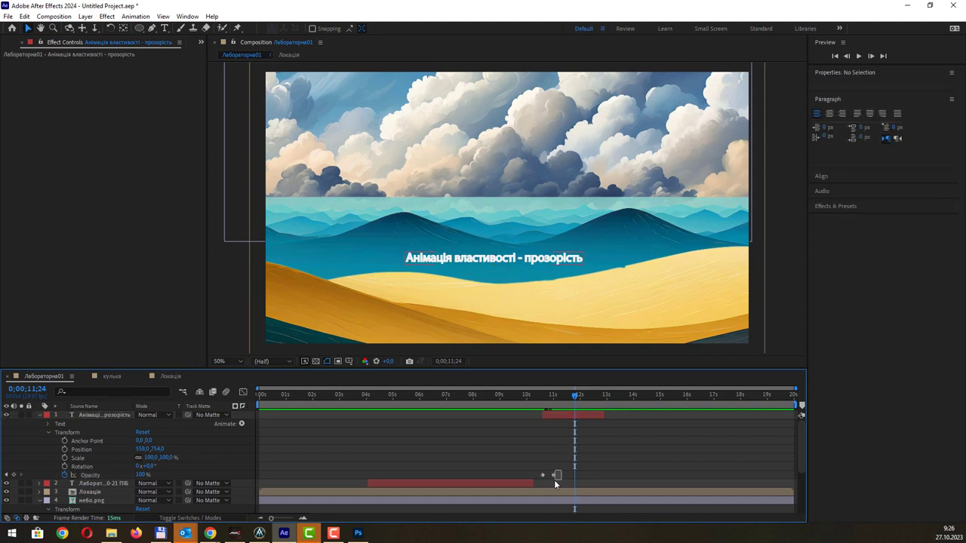
click(555, 477)
drag(576, 396, 596, 410)
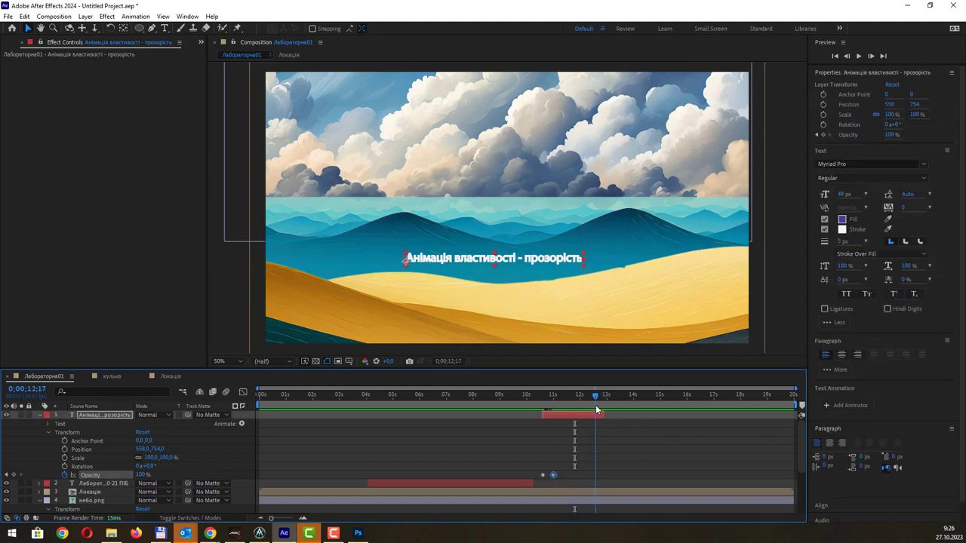
key(alt+shift+t)
drag(596, 397, 604, 402)
key(ctrl+v)
mouse_move(604, 396)
mouse_down()
mouse_move(543, 397)
mouse_move(553, 408)
mouse_up()
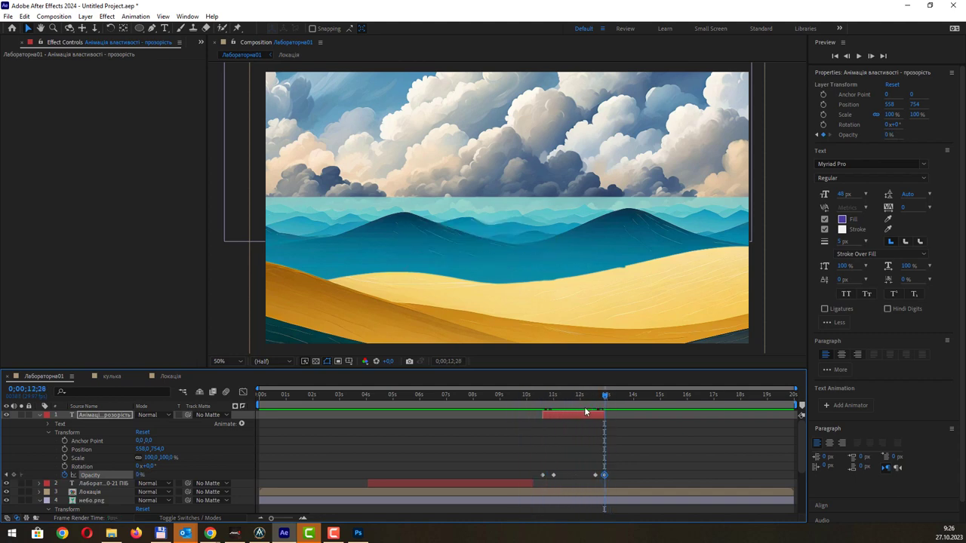
click(40, 416)
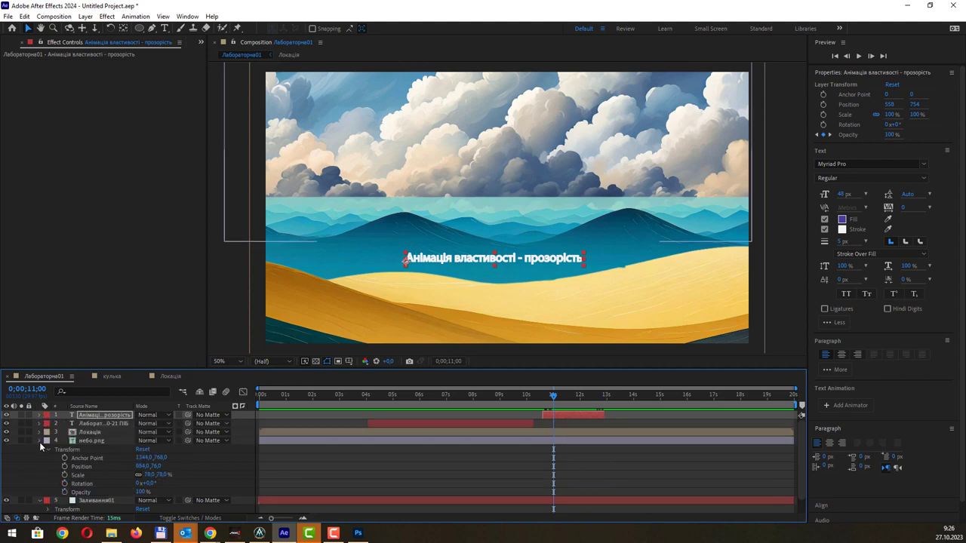
- Collapse the sky and fill layers' properties and show the Project panel
click(39, 441)
click(39, 449)
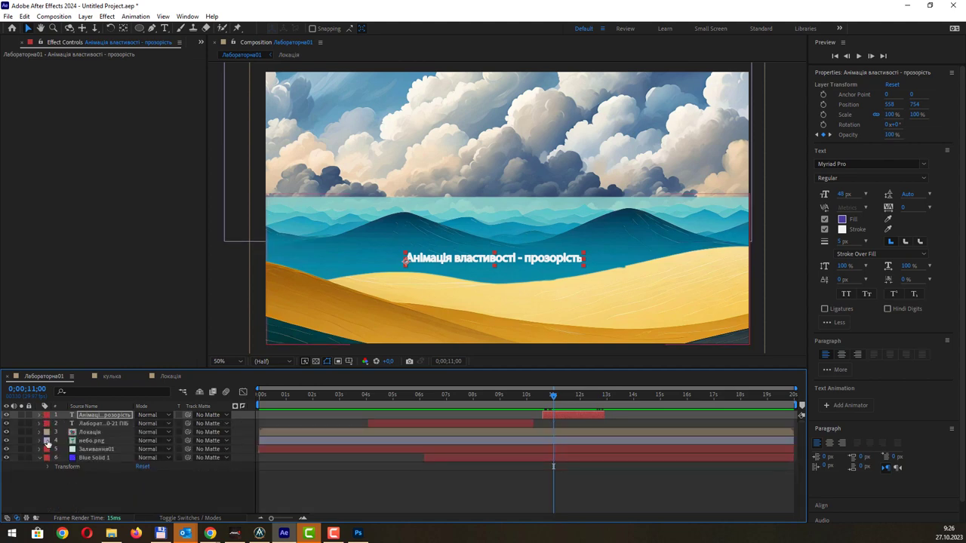
click(201, 41)
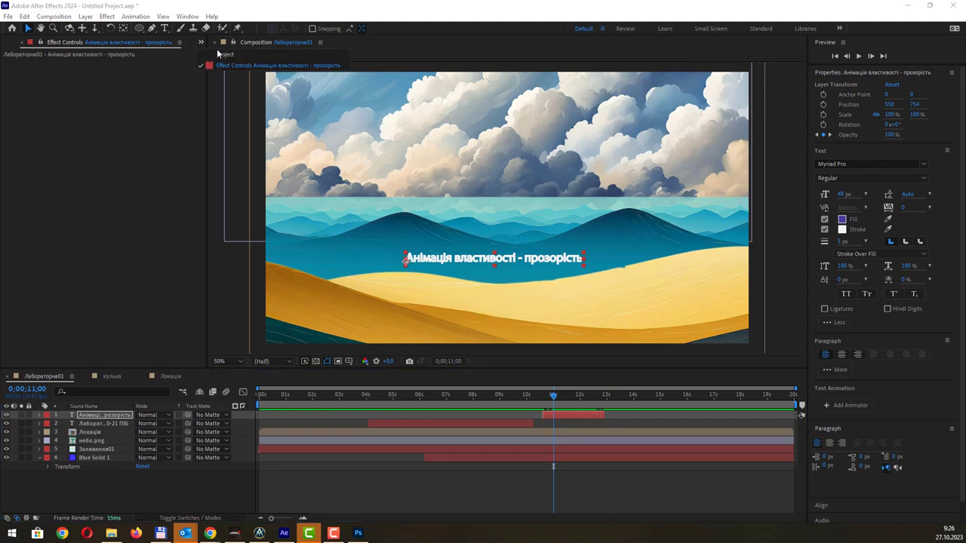
click(234, 57)
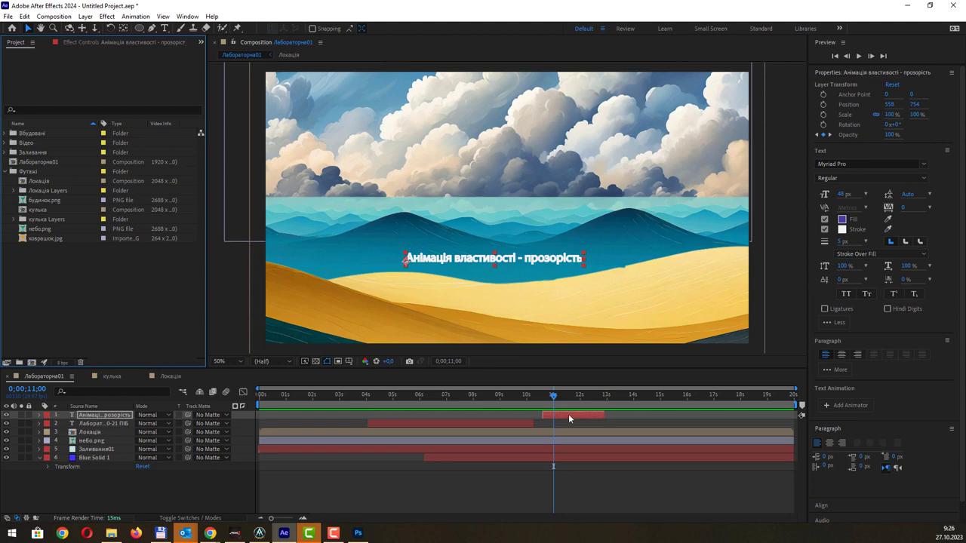
- Drag будинок.png into the composition at about 13 seconds as the top layer
drag(553, 395, 617, 403)
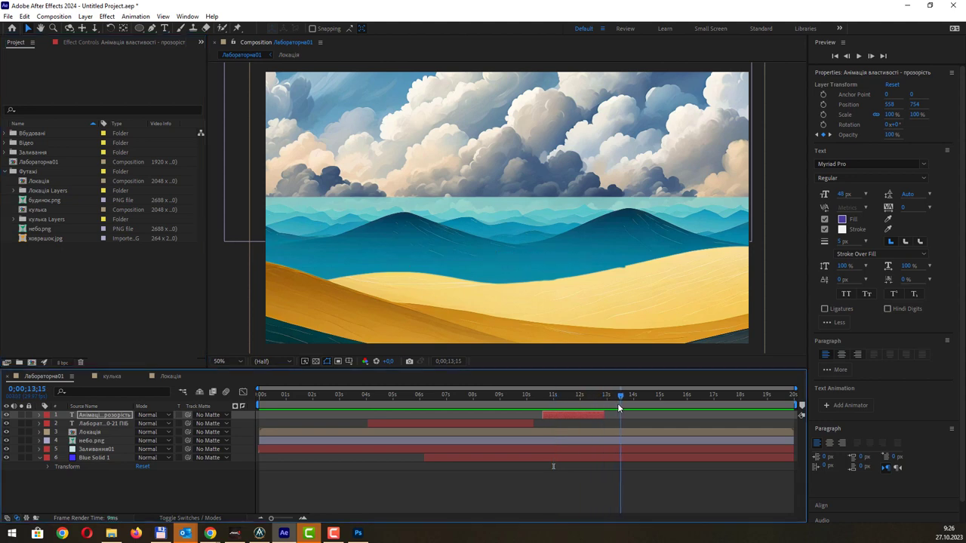
click(44, 201)
drag(44, 202, 53, 202)
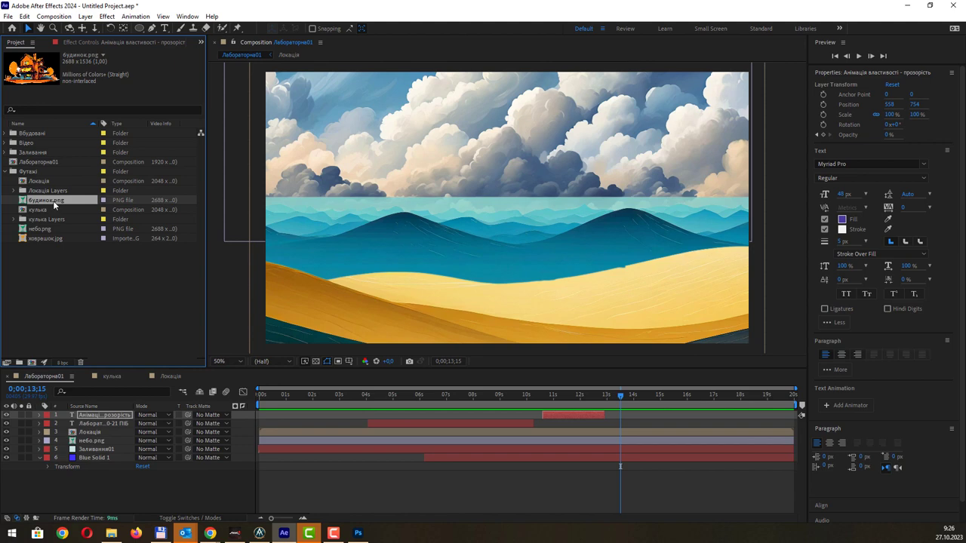
drag(54, 202, 128, 415)
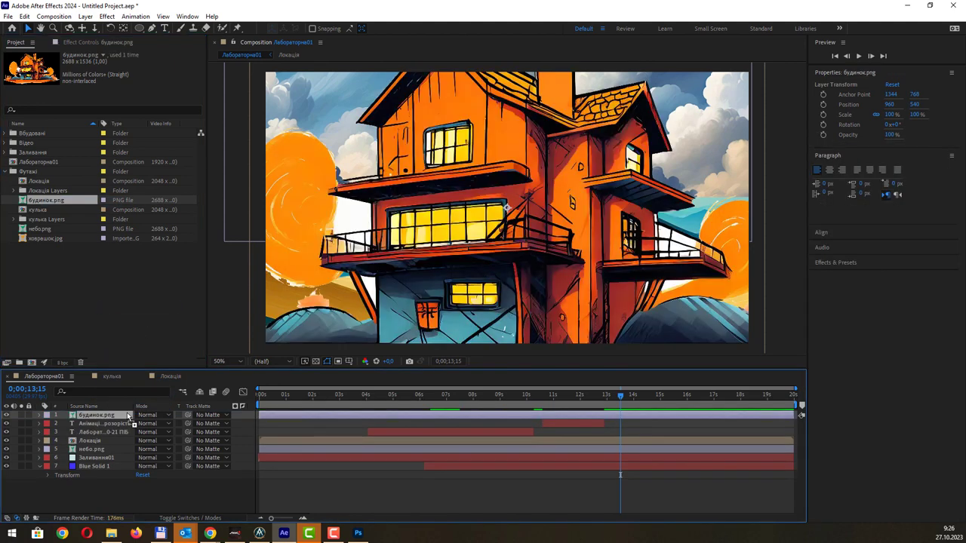
key(ctrl+z)
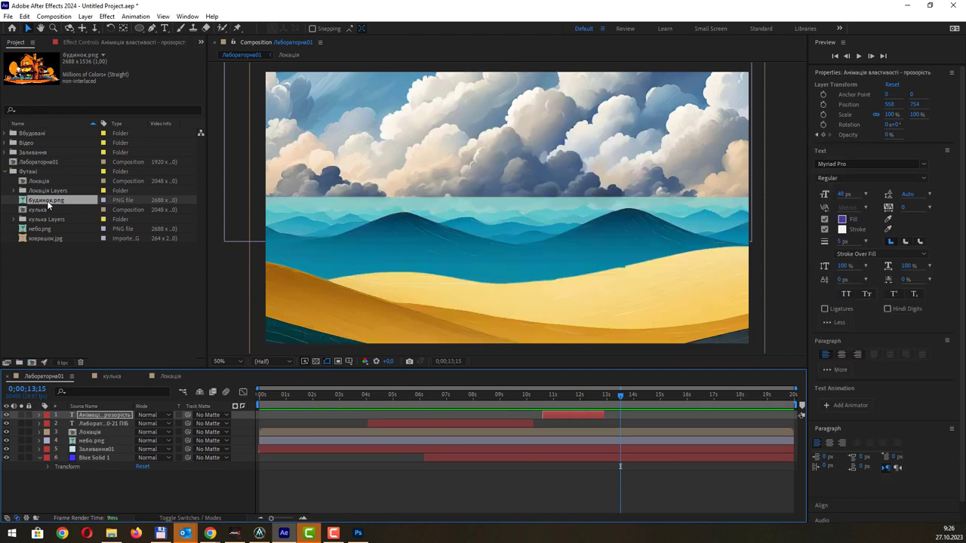
drag(47, 200, 502, 273)
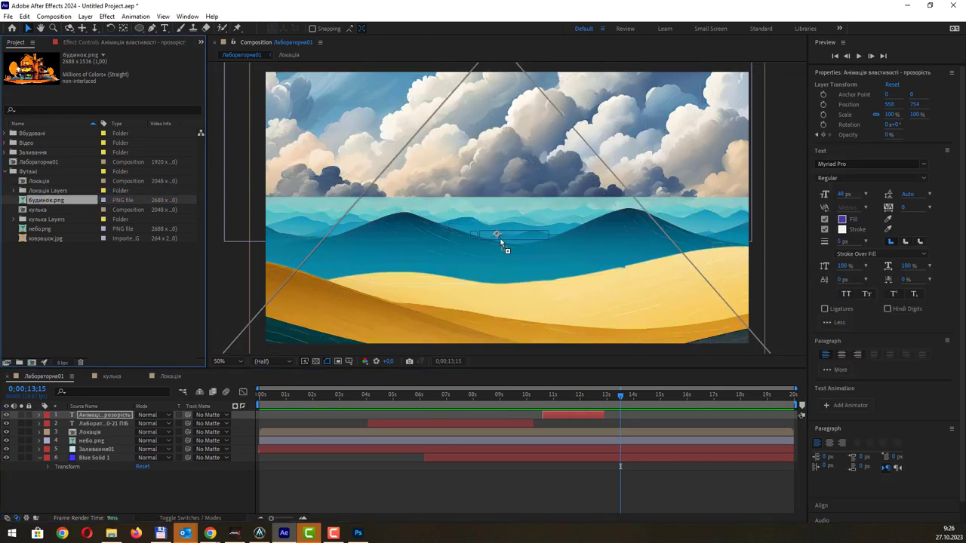
drag(501, 271, 501, 238)
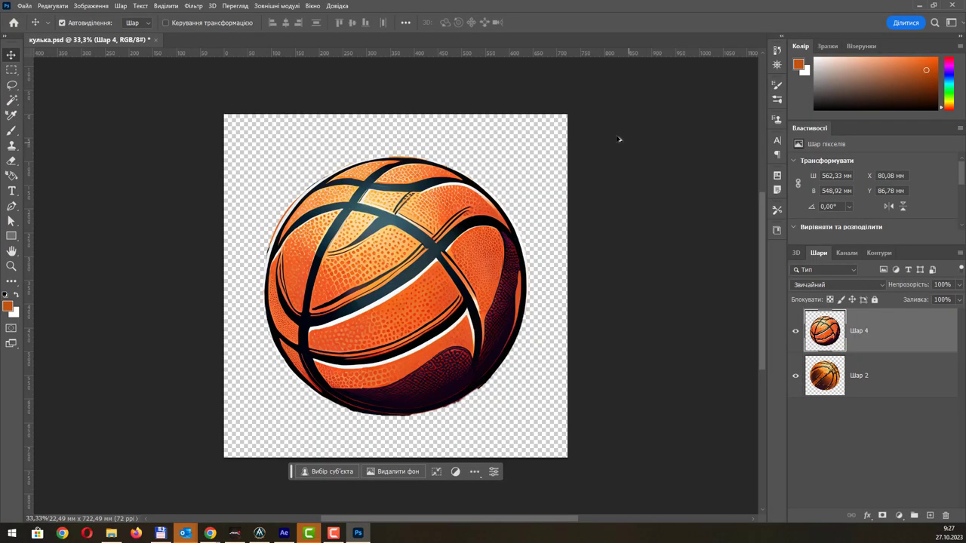
- Minimize the Photoshop window to bring the Лабораторна01 composition back into view
key(ctrl)
click(917, 5)
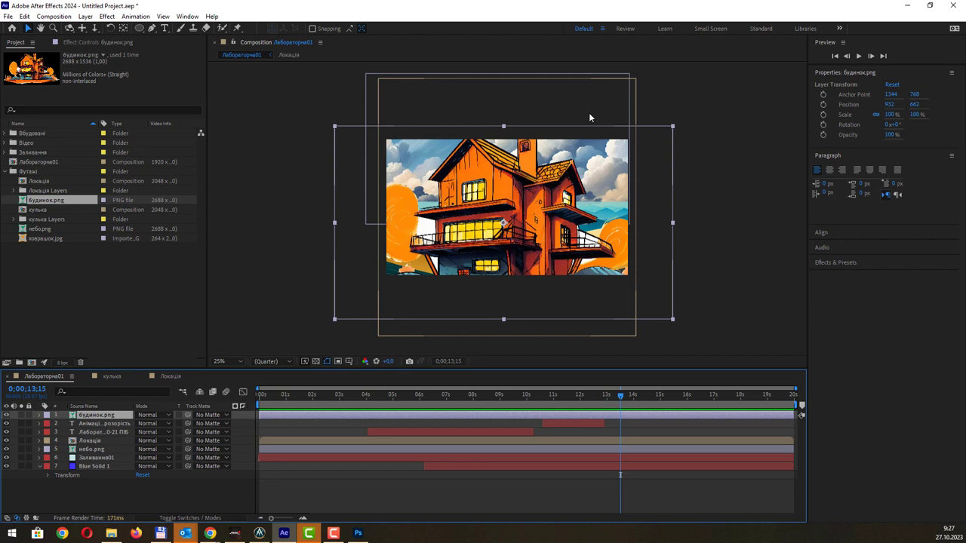
- Select the будинок.png house layer and scale it down proportionally to 36%
click(736, 131)
click(659, 135)
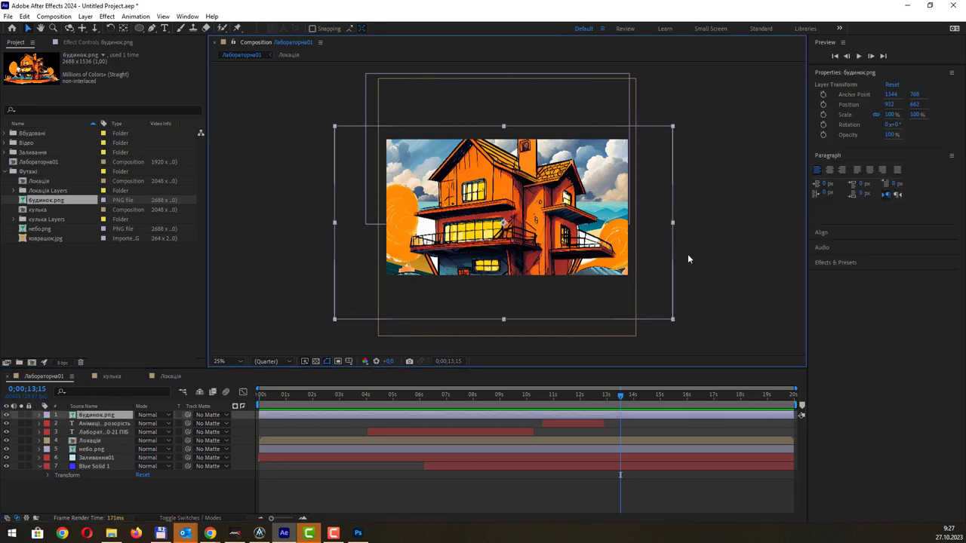
click(678, 318)
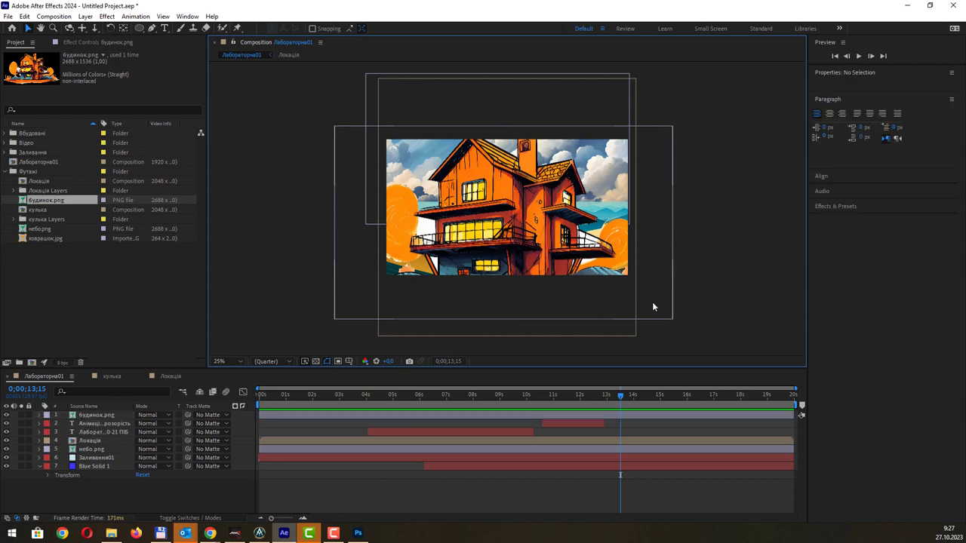
click(672, 314)
click(674, 320)
click(672, 318)
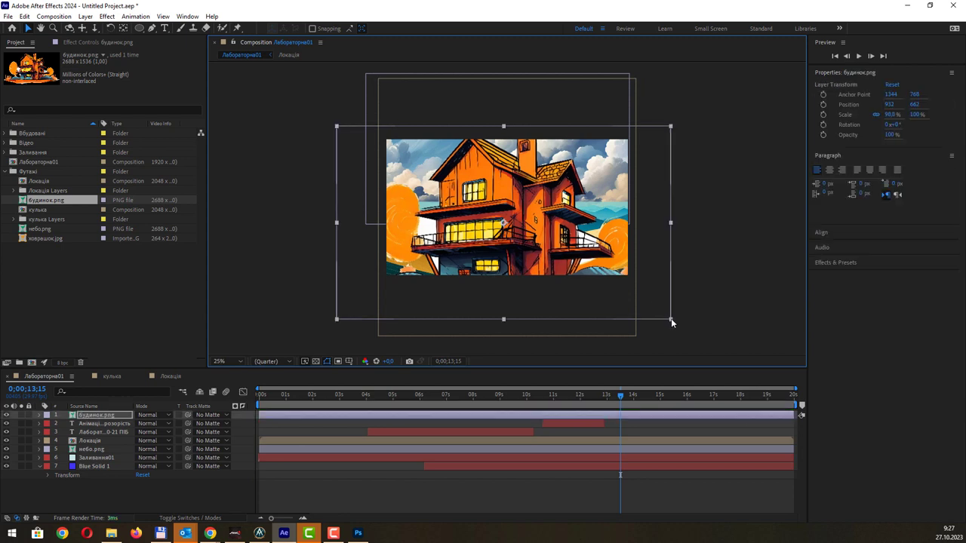
mouse_move(671, 319)
mouse_down()
mouse_move(654, 295)
mouse_move(566, 246)
mouse_up()
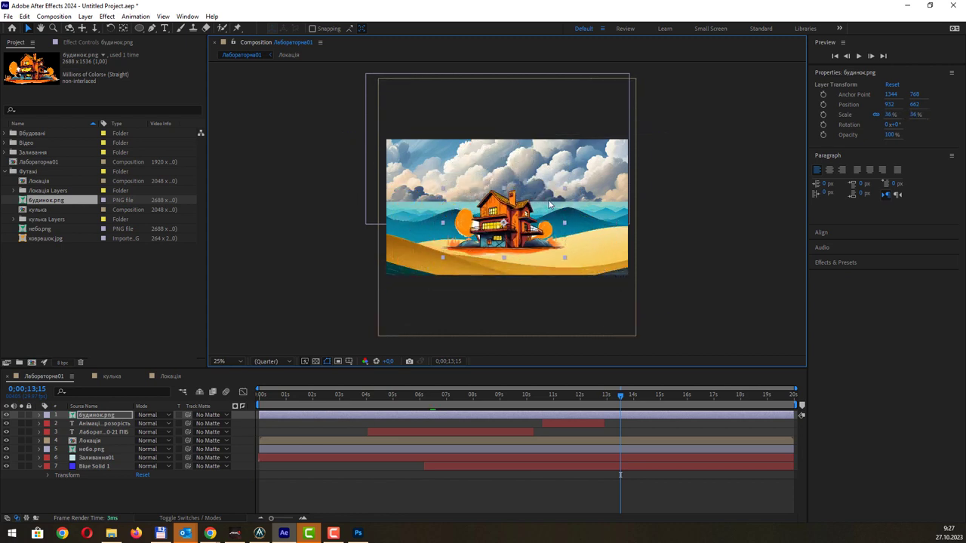
- Move the house onto the lower-right sand at 1472, 838 and start it around 12 seconds
key(period)
key(comma)
drag(490, 218, 570, 245)
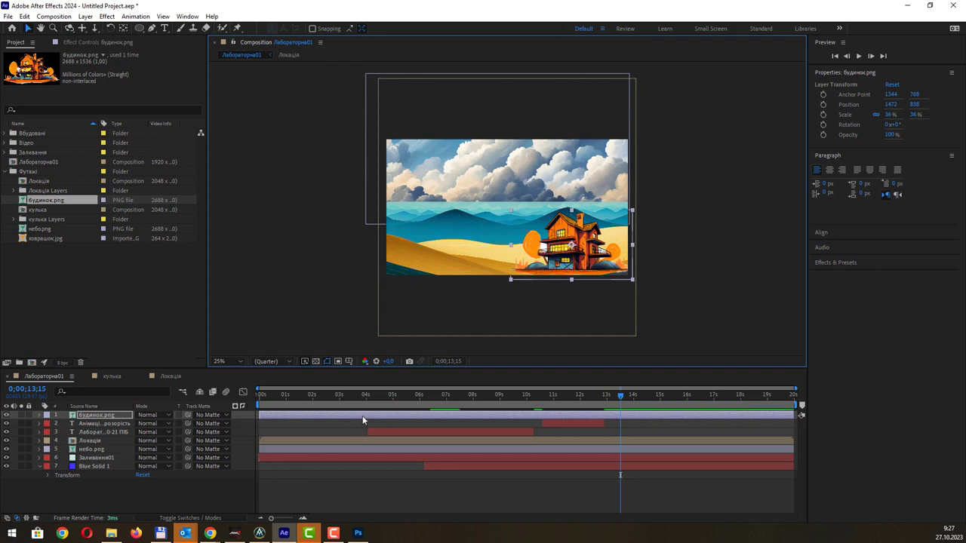
drag(260, 420, 585, 418)
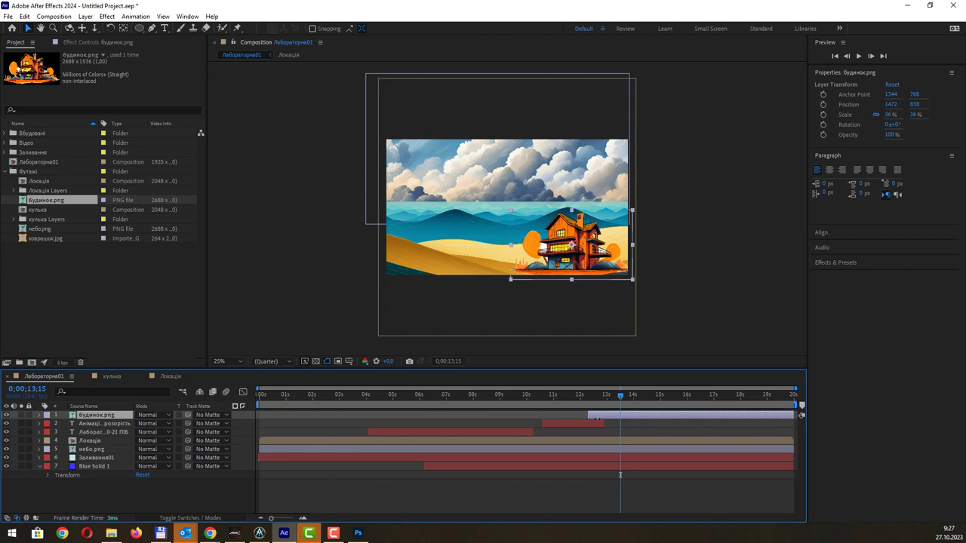
- Nudge the house layer later and key its Scale at 0% at 0;00;12;28
drag(586, 417, 608, 418)
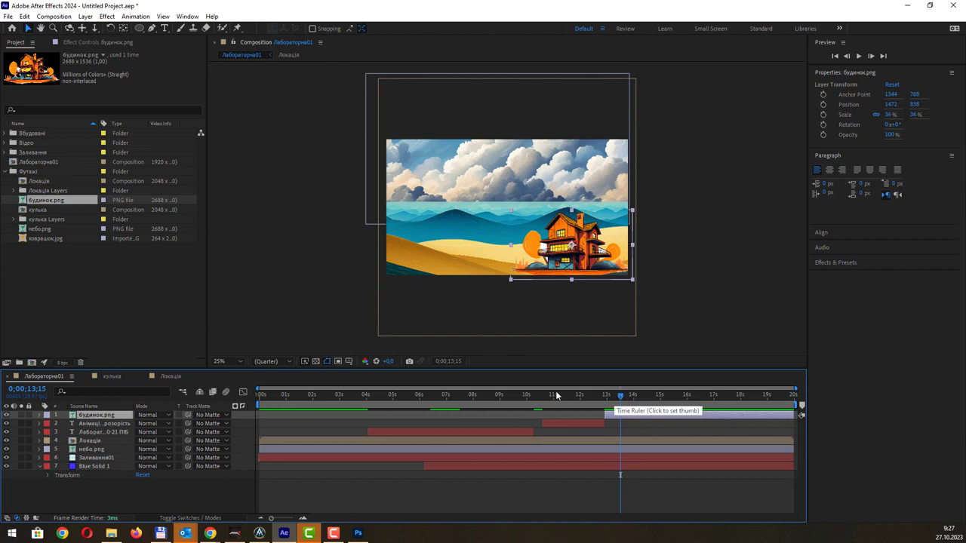
click(40, 415)
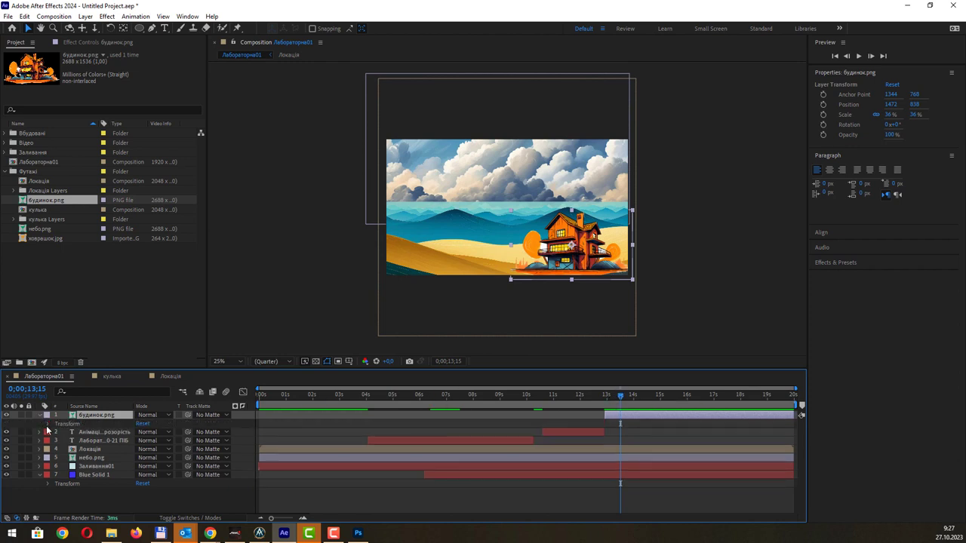
click(47, 424)
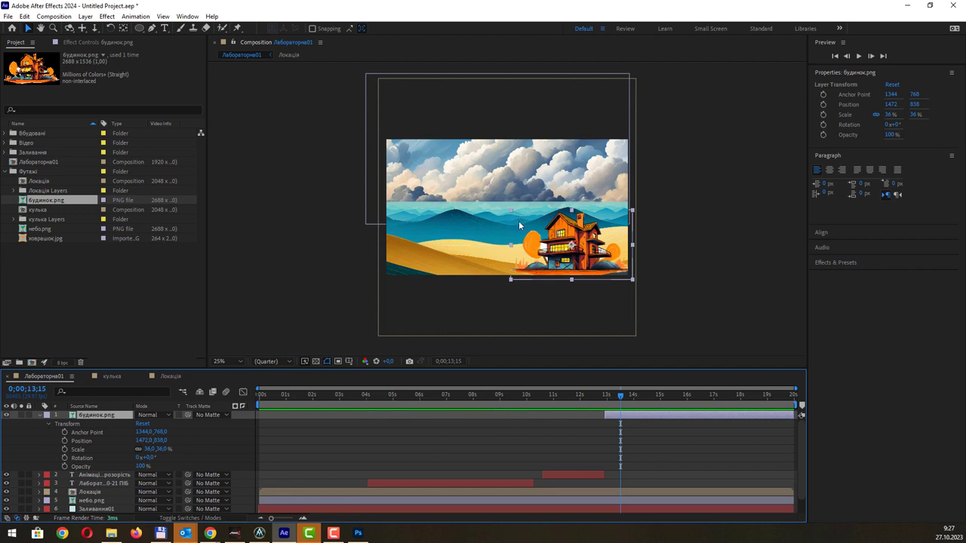
key(period)
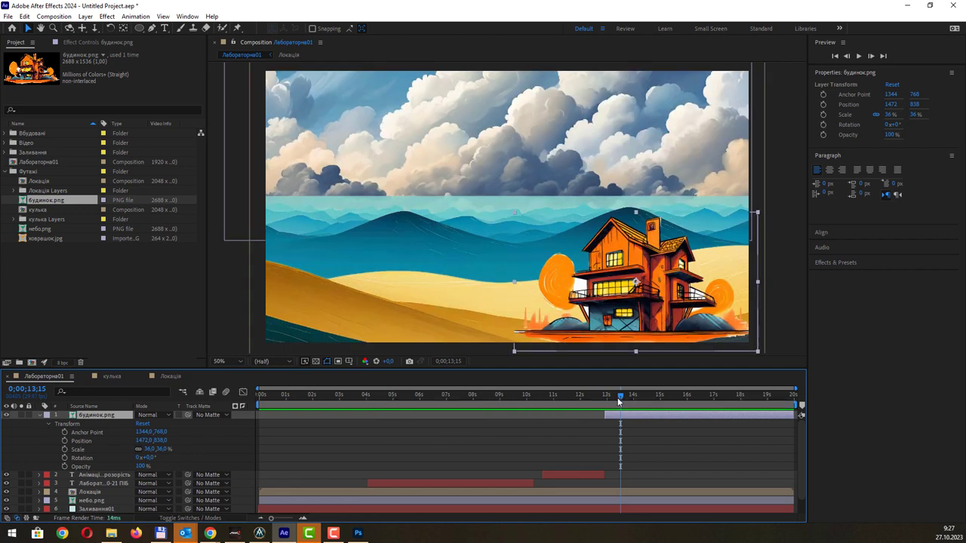
drag(613, 396, 605, 398)
click(65, 449)
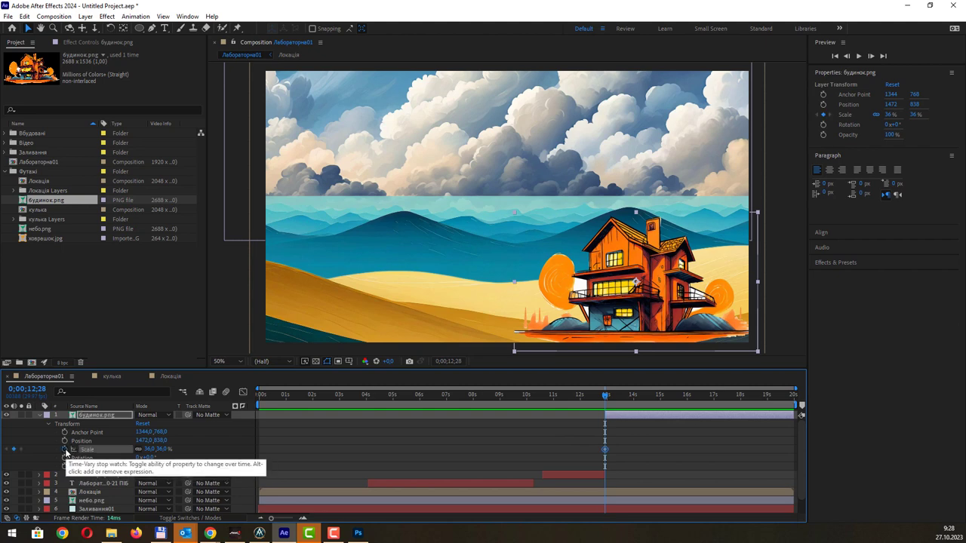
click(152, 449)
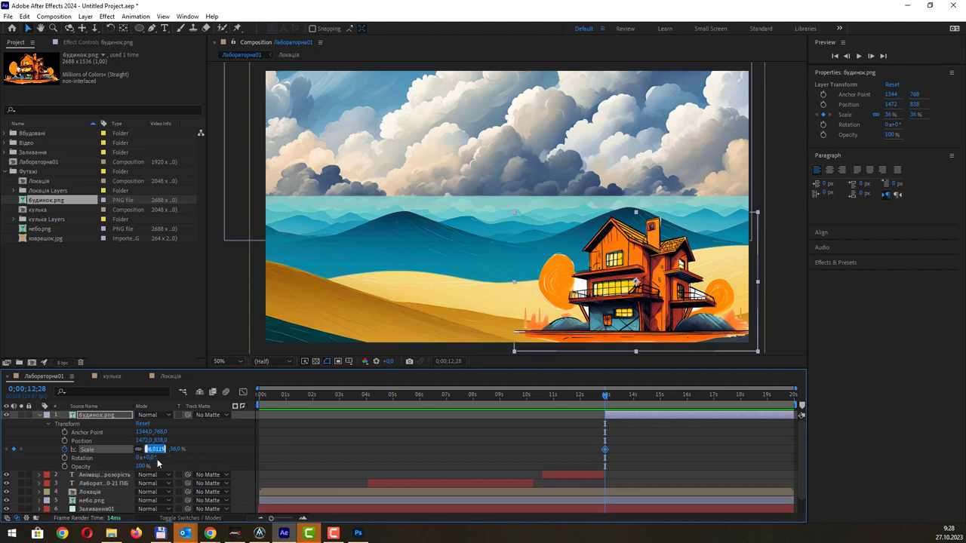
text(0)
key(Return)
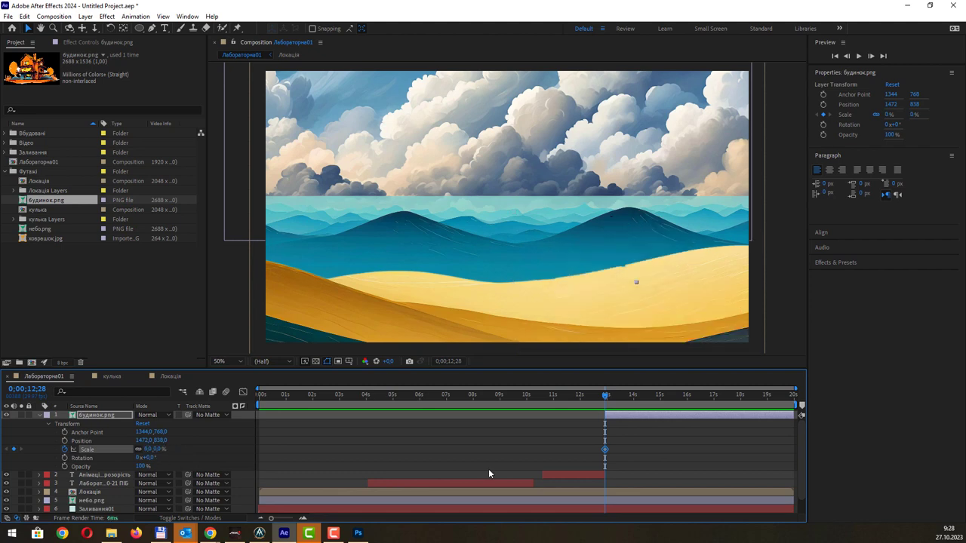
- Add a later Scale keyframe for the house, settling on 25% at about 13;29
click(612, 397)
drag(612, 398, 630, 402)
click(161, 450)
click(151, 450)
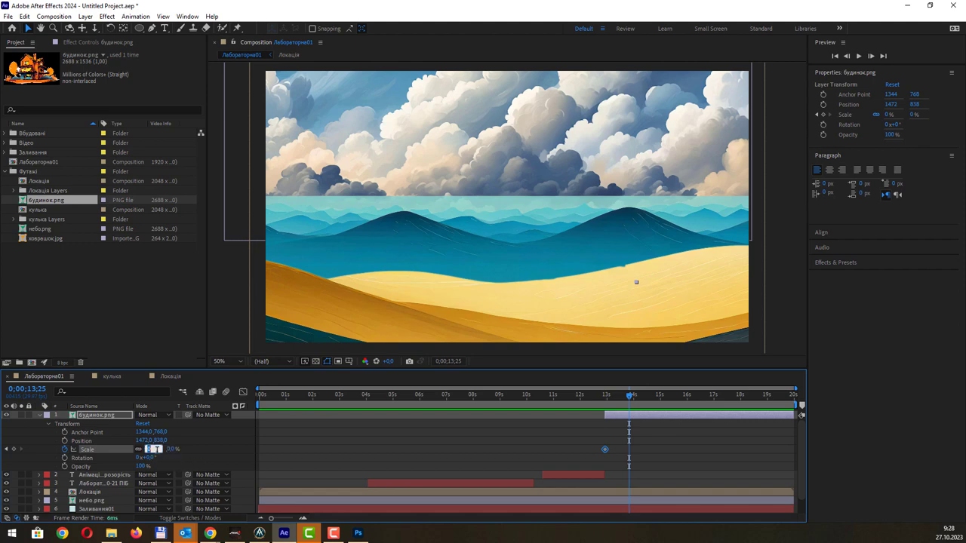
text(110)
key(Return)
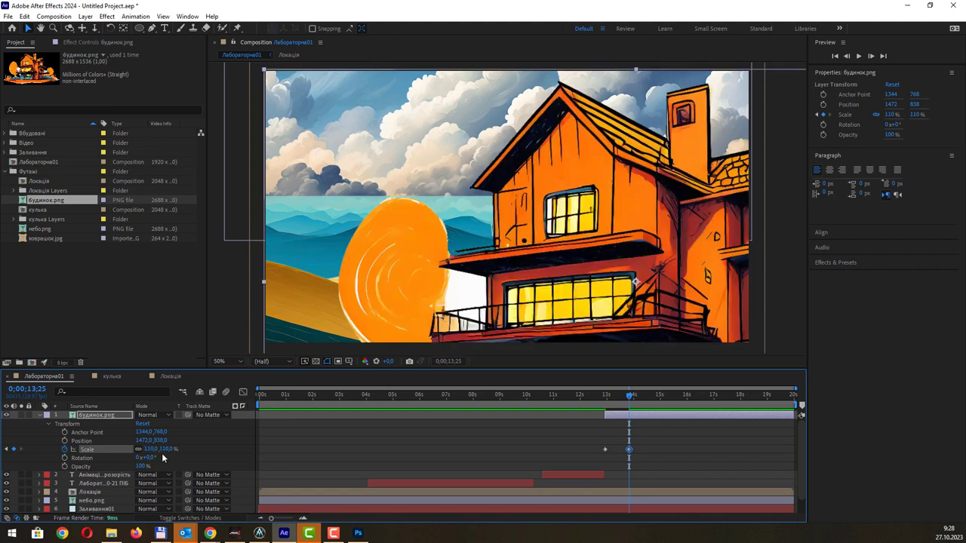
mouse_move(161, 453)
mouse_down()
mouse_move(99, 449)
mouse_move(113, 449)
mouse_up()
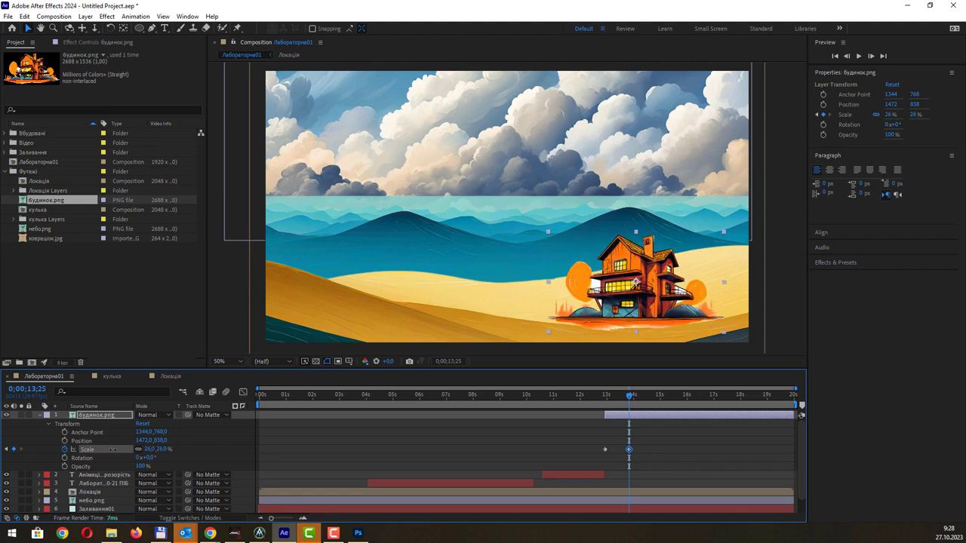
drag(113, 449, 115, 449)
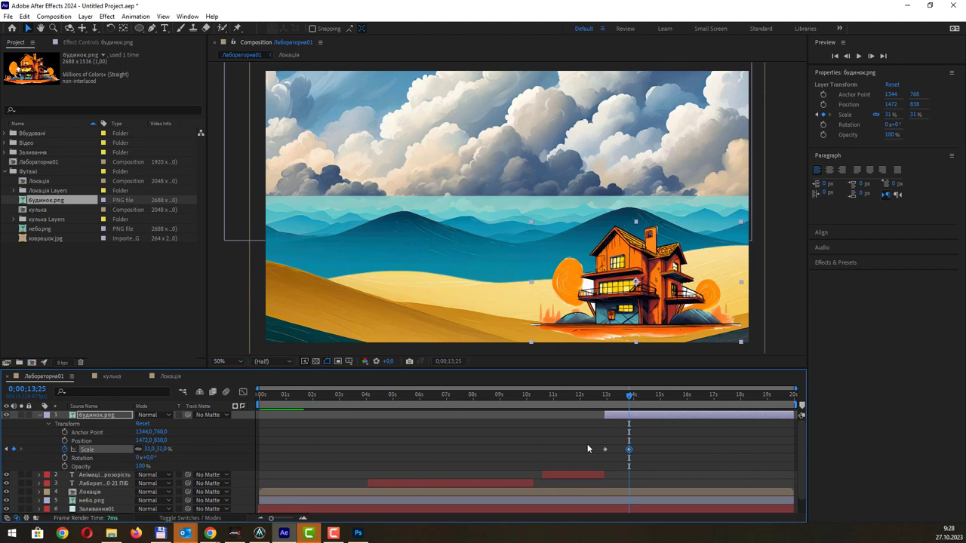
drag(630, 399, 633, 399)
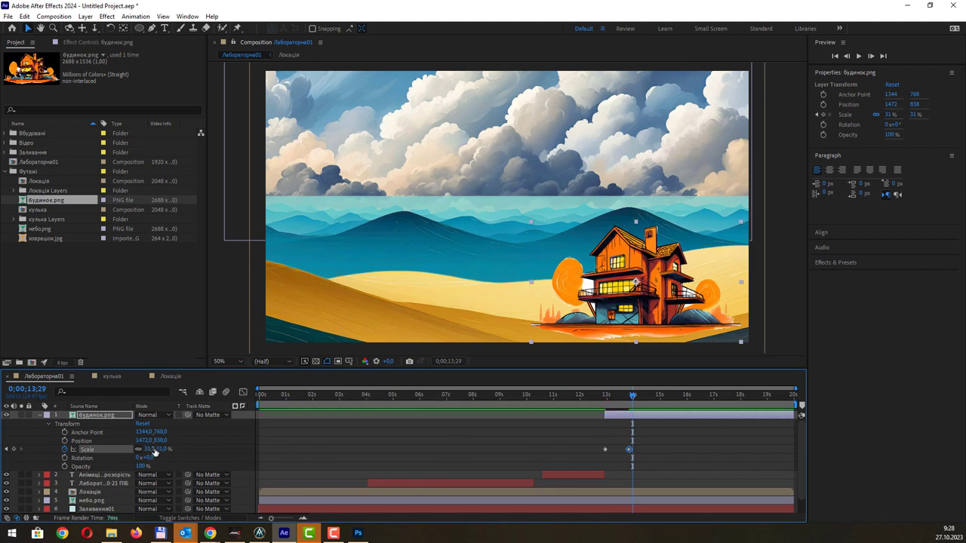
drag(154, 451, 150, 451)
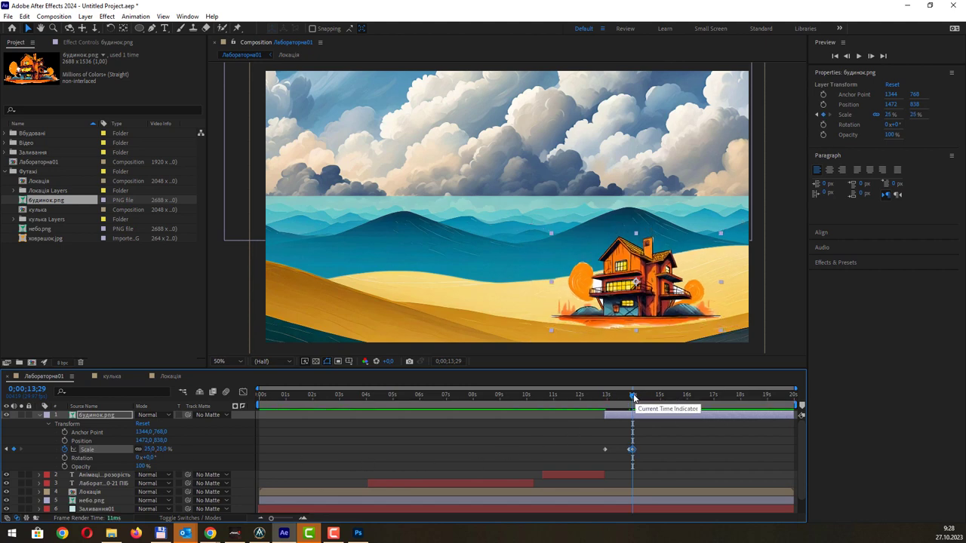
- Preview the house growing in from 11;23, then park the playhead near 14;05
drag(634, 397, 575, 400)
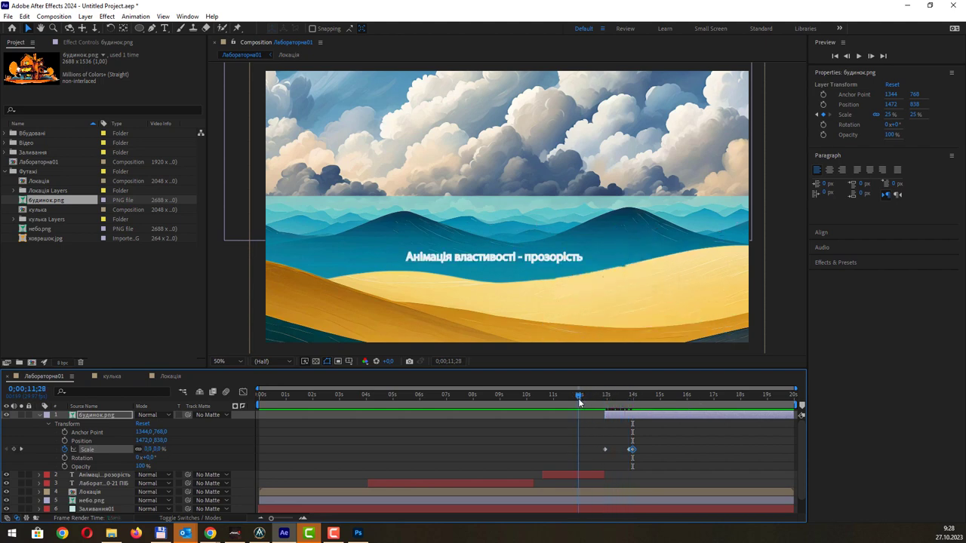
key(space)
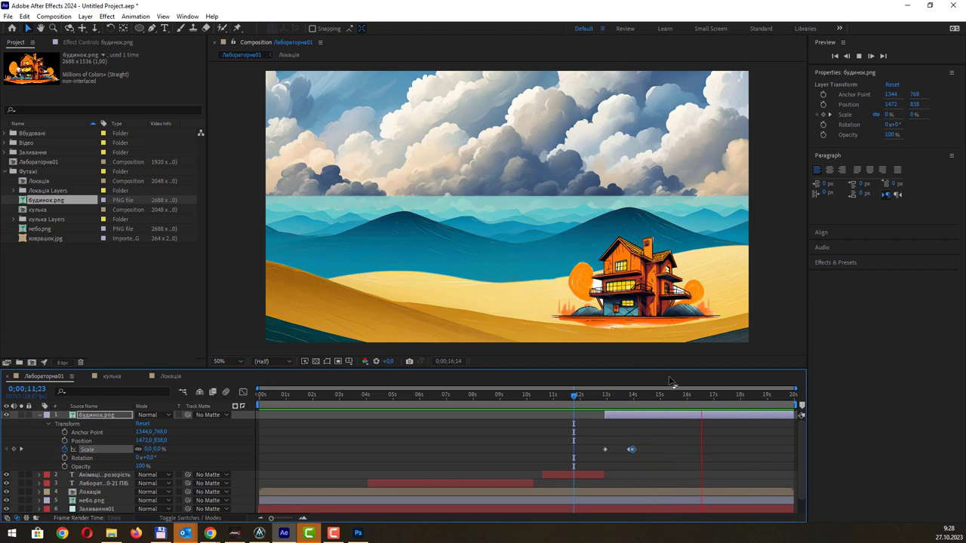
key(space)
drag(712, 396, 636, 400)
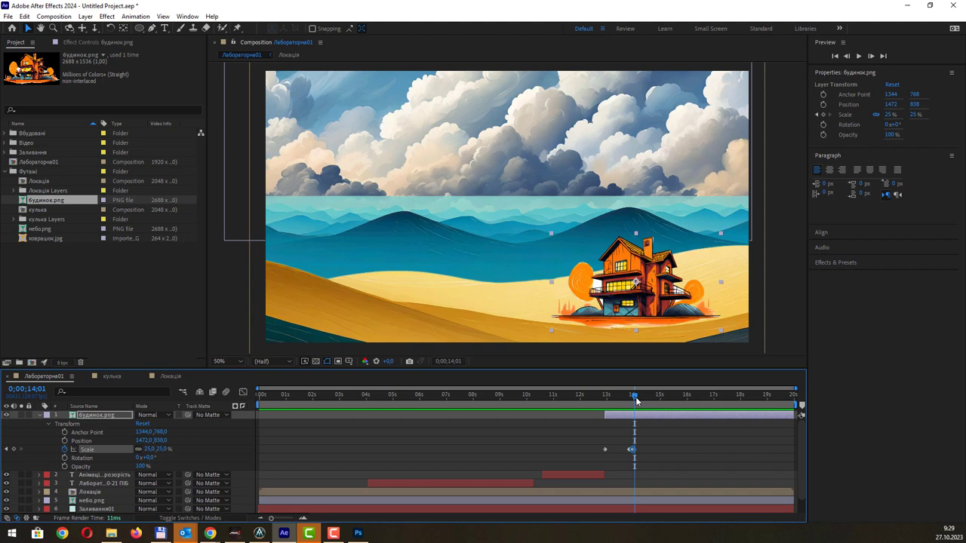
- Scrub back slightly to review the house growing to 25% scale
mouse_move(635, 400)
mouse_down()
mouse_move(600, 394)
mouse_move(638, 394)
mouse_up()
- Collapse the house layer, type 'Анімація масштабування' above the sea, and start it near 13;27
click(39, 414)
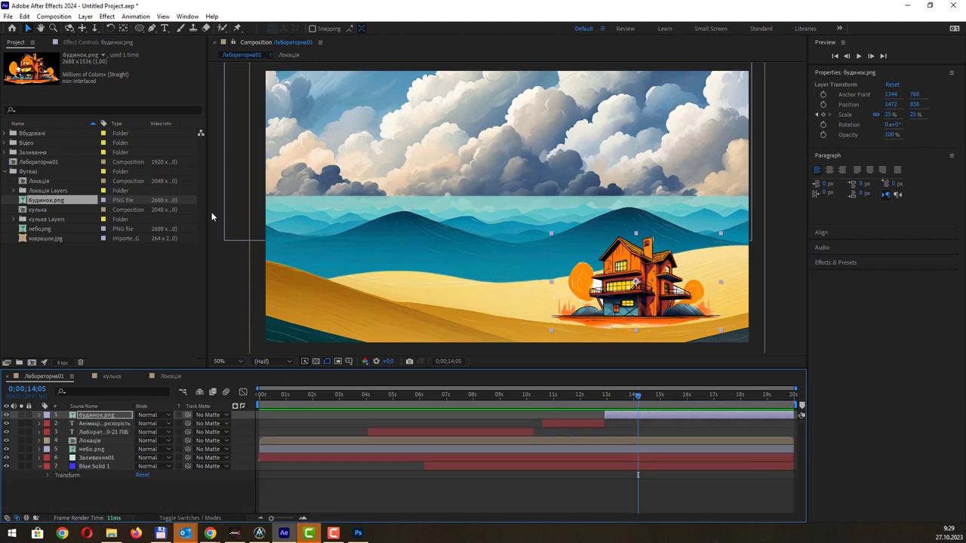
click(164, 29)
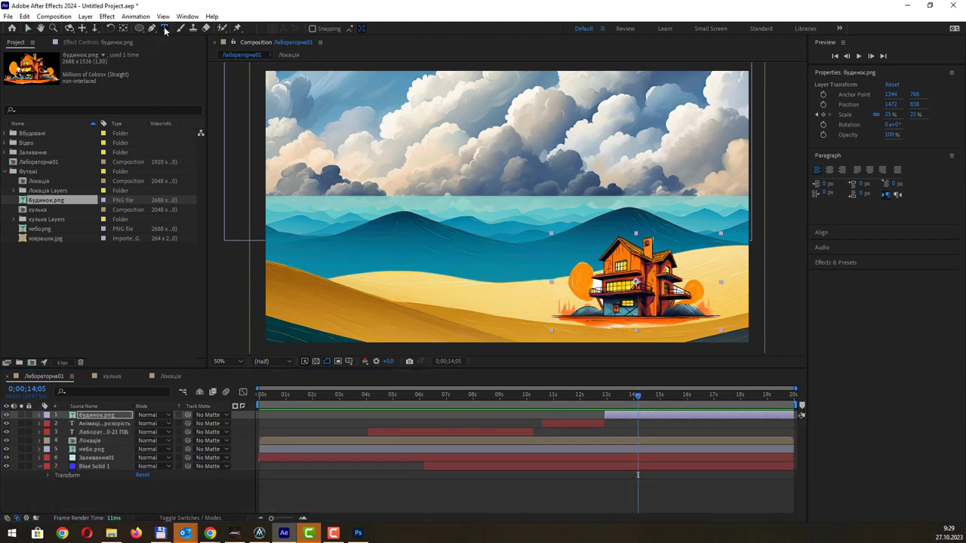
click(375, 223)
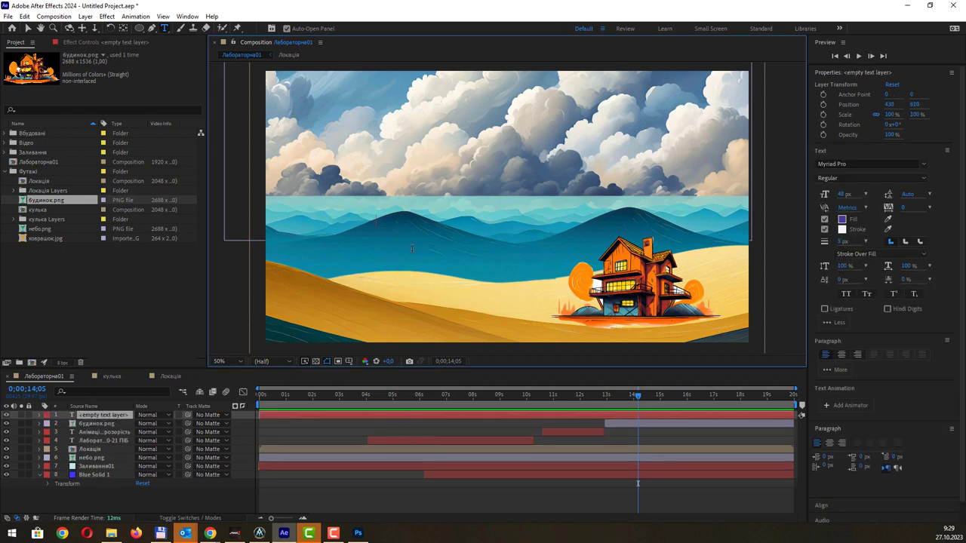
text(Анім)
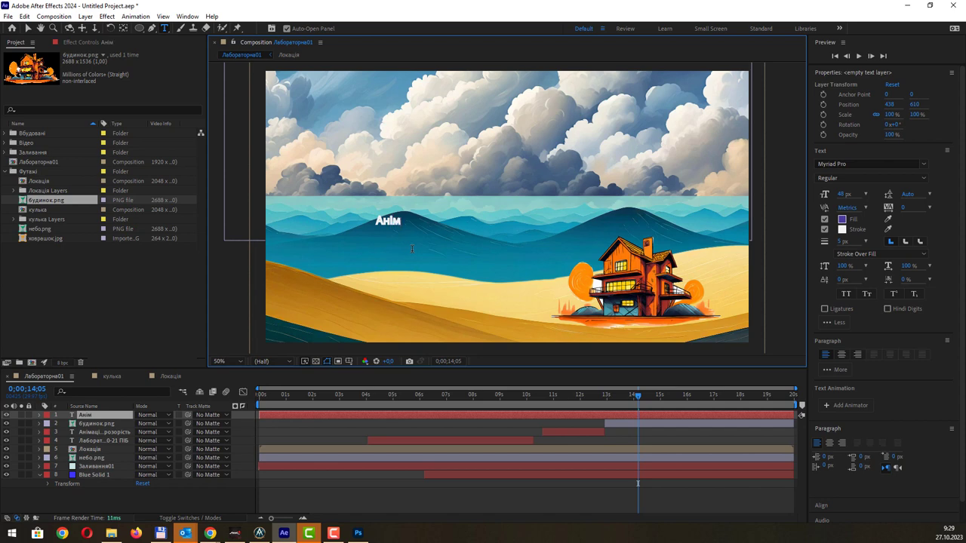
text(ація мас)
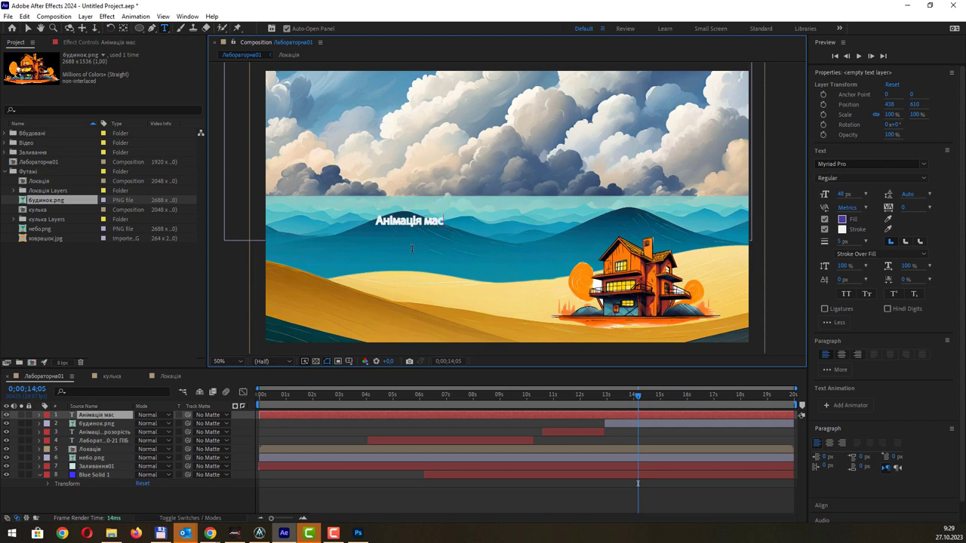
text(штабування)
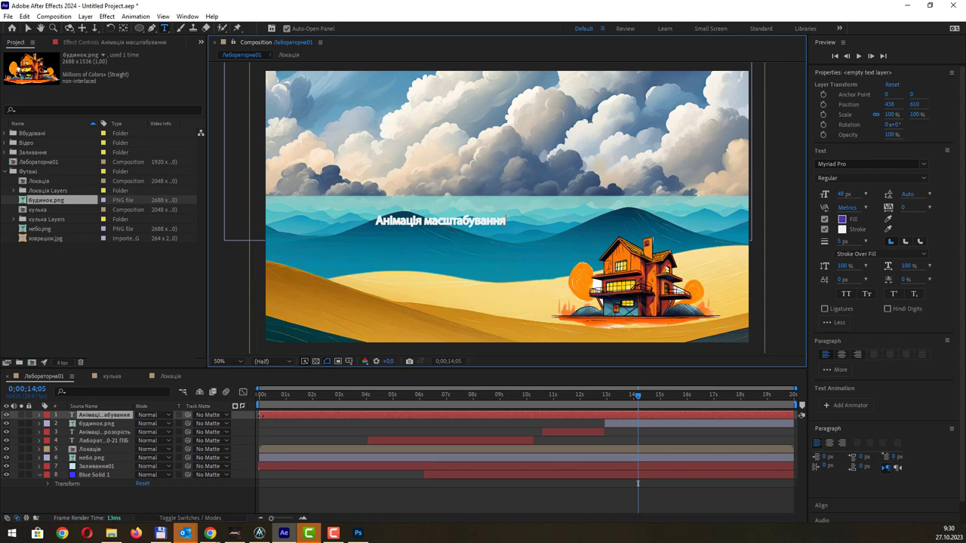
drag(371, 415, 634, 415)
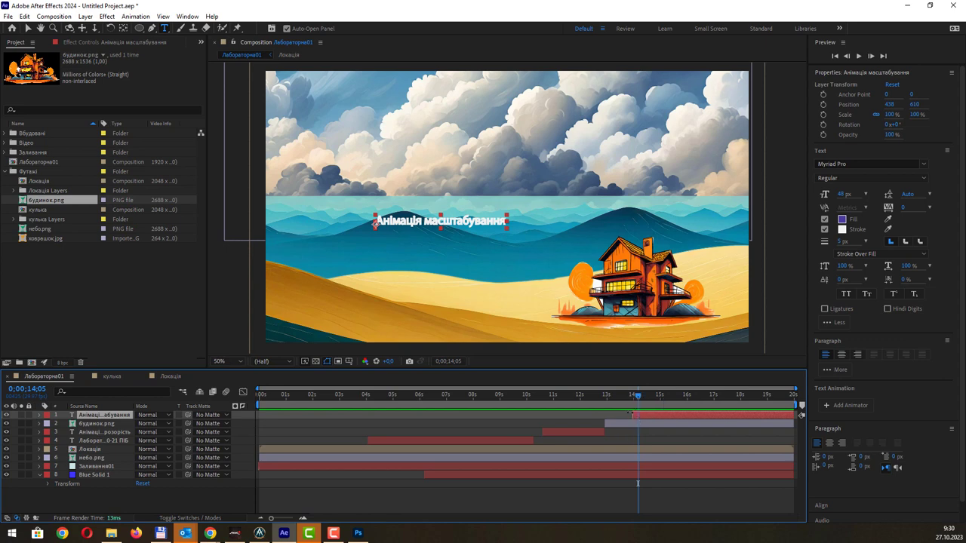
mouse_move(638, 398)
mouse_down()
mouse_move(612, 403)
mouse_move(628, 401)
mouse_move(632, 417)
mouse_move(631, 393)
mouse_move(631, 414)
mouse_up()
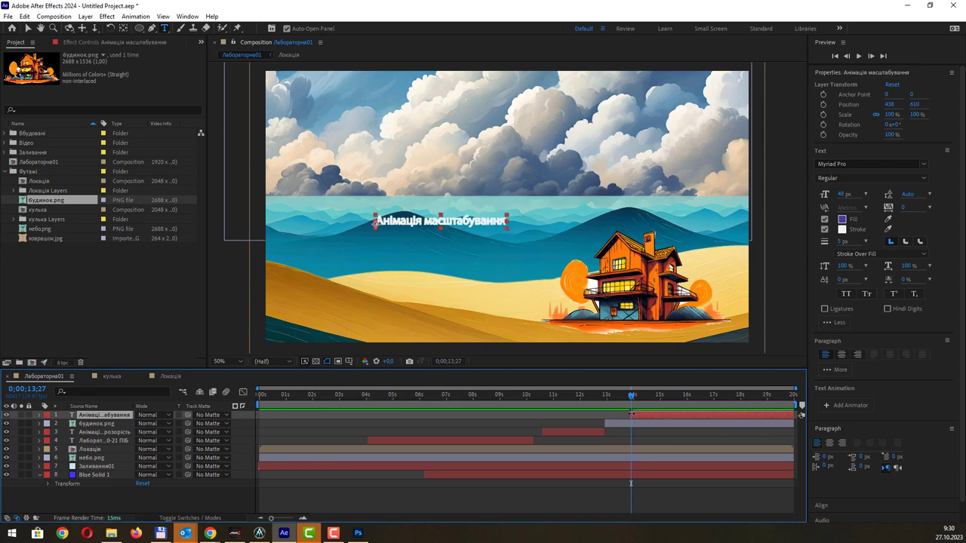
- Reveal the caption's Transform properties and key its Scale at 0%
click(39, 415)
click(48, 432)
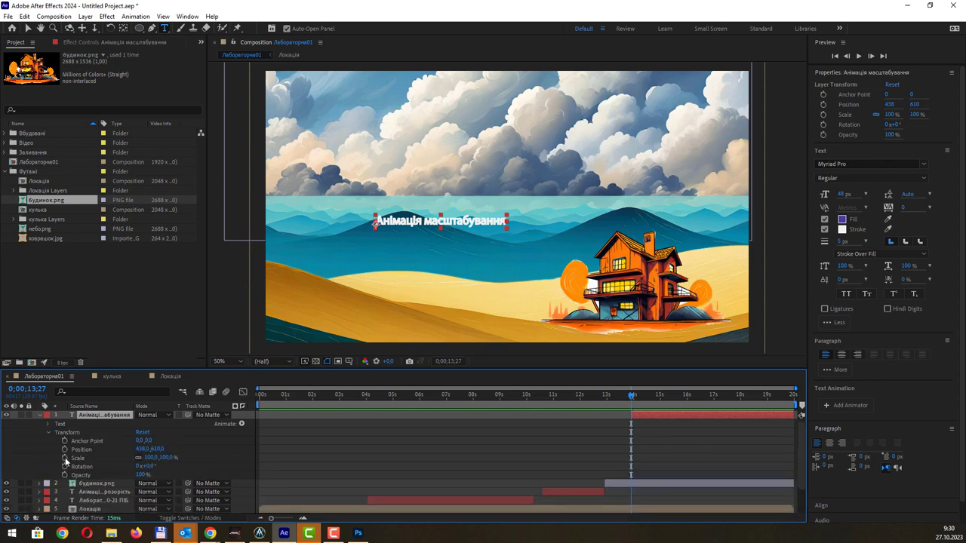
click(65, 457)
click(146, 457)
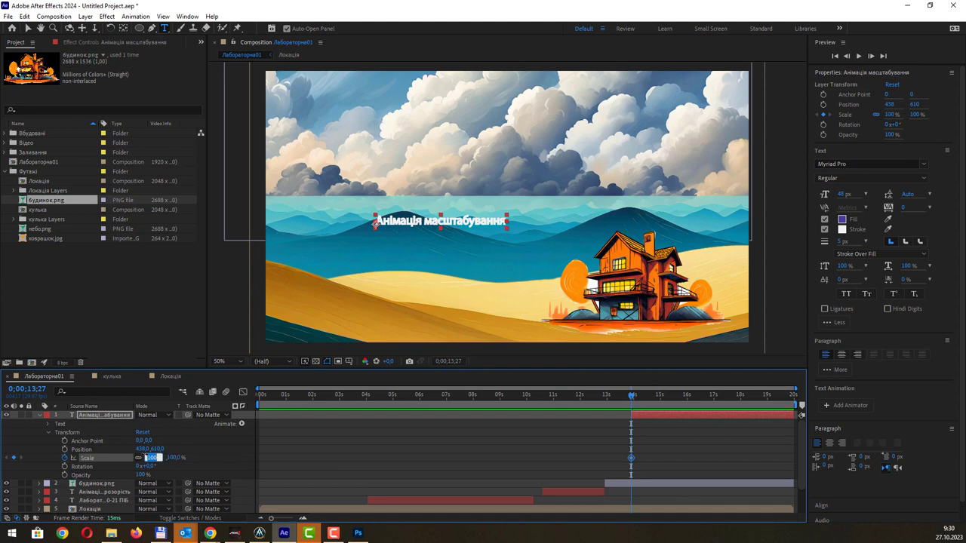
text(0)
key(Return)
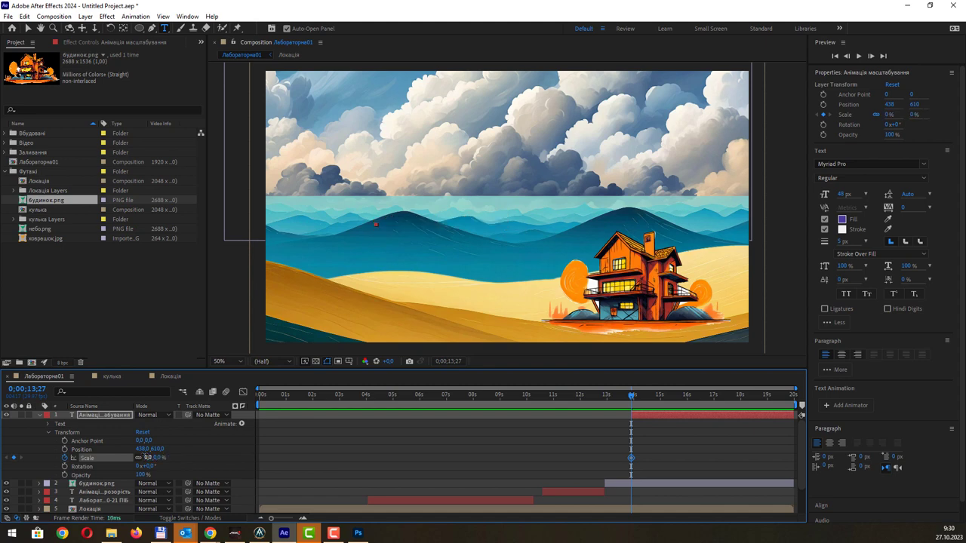
- Key the caption's Scale at 100% at 0;00;14;04 and scrub to check it
click(637, 398)
click(638, 398)
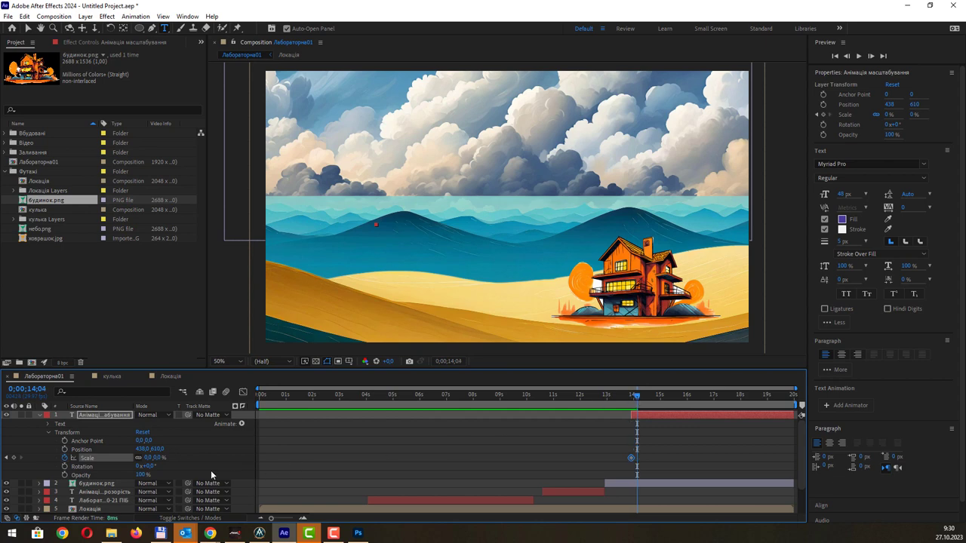
click(150, 457)
text(100)
key(Return)
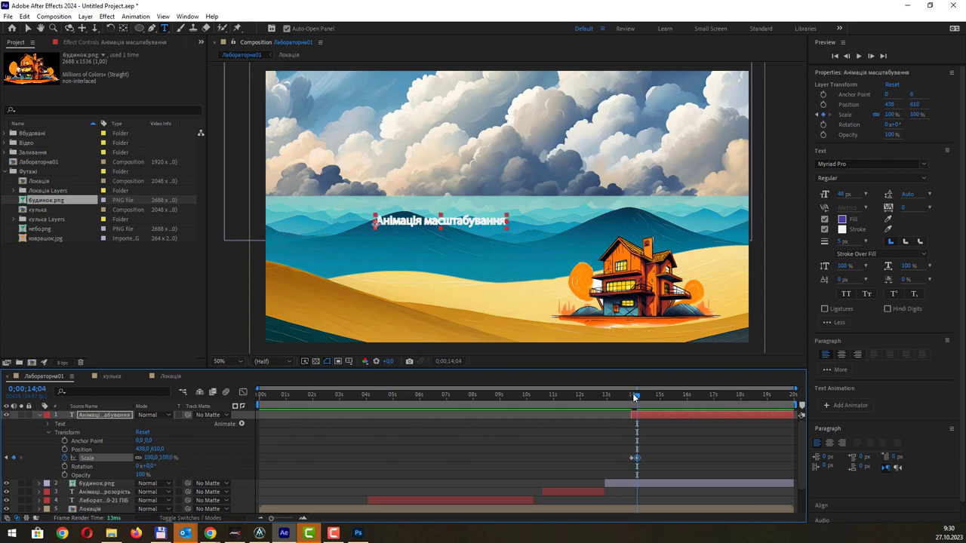
drag(634, 398, 655, 404)
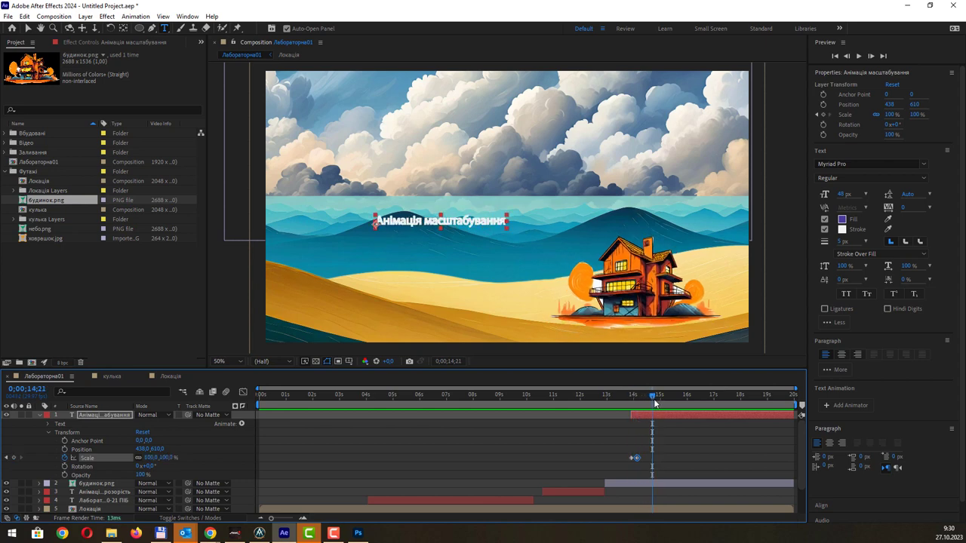
- Add a 0% Scale keyframe by 0;00;14;25 and end the caption layer near 15 seconds
key(ctrl+v)
drag(655, 403, 659, 400)
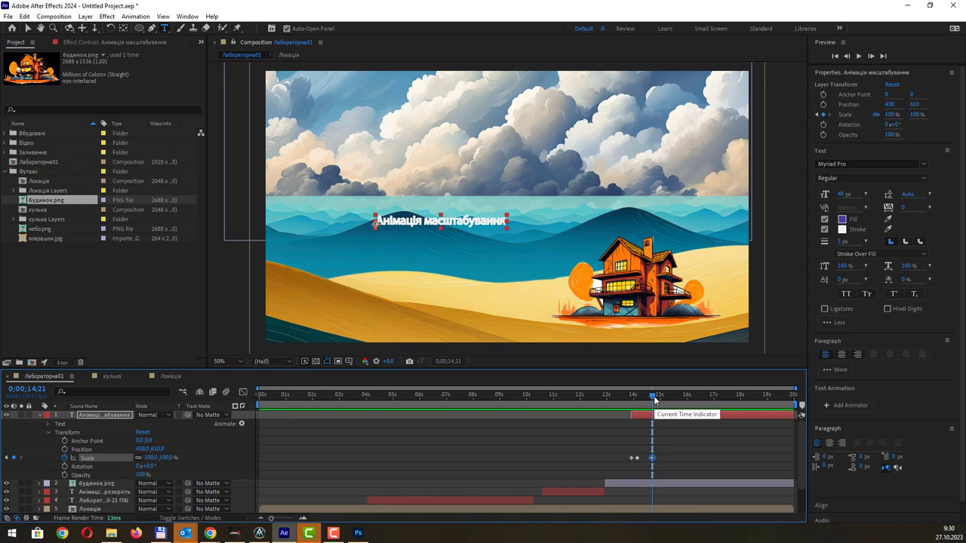
click(634, 457)
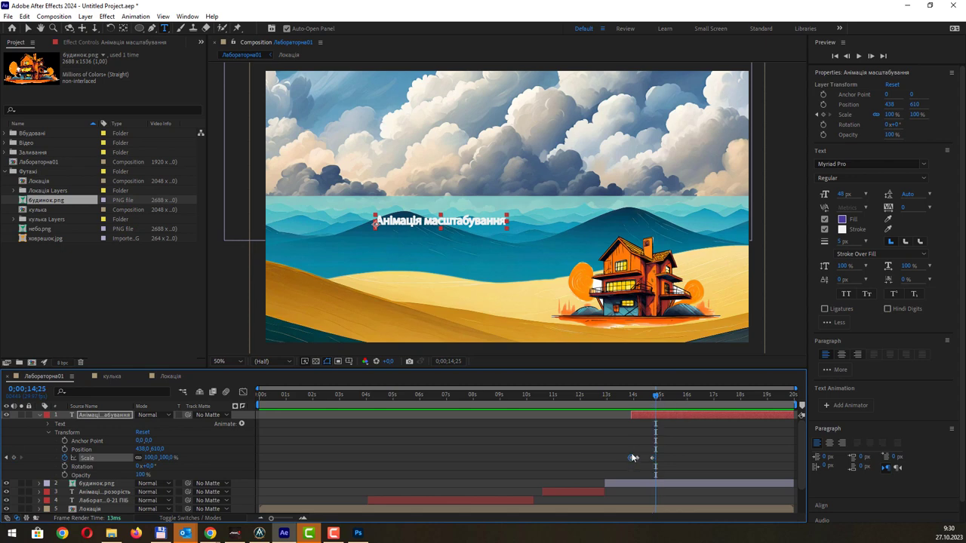
key(ctrl+c)
key(ctrl+v)
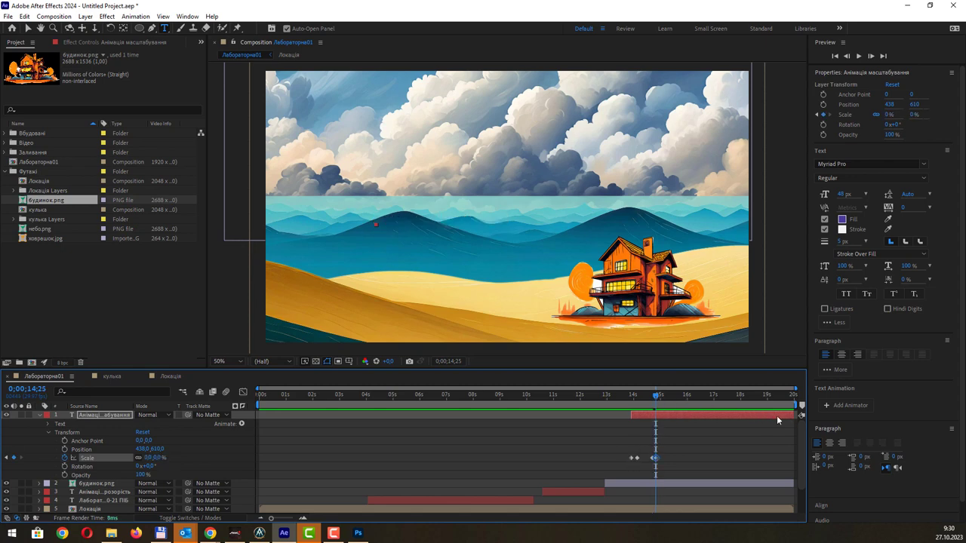
drag(790, 415, 530, 408)
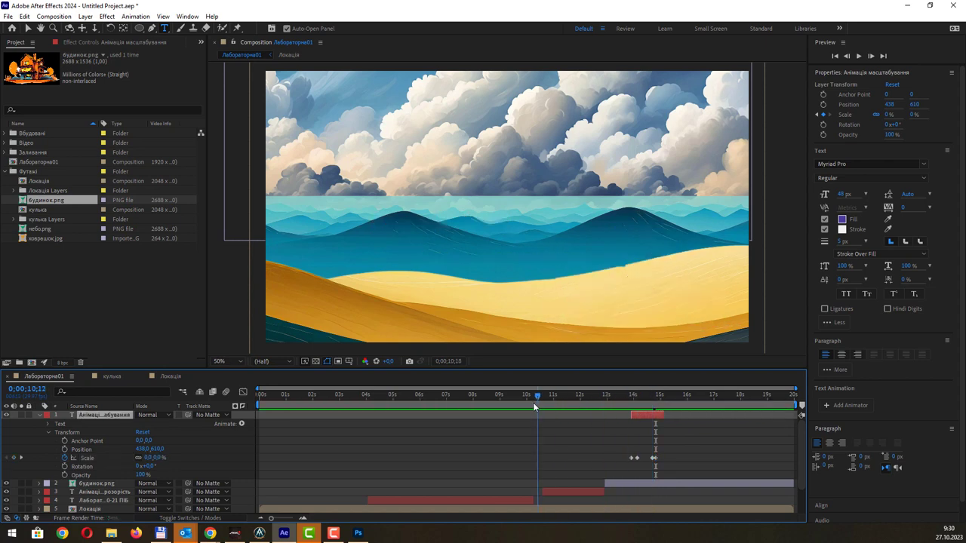
- Preview the titles over the beach, collapse the caption layer, and select the кулька composition
key(space)
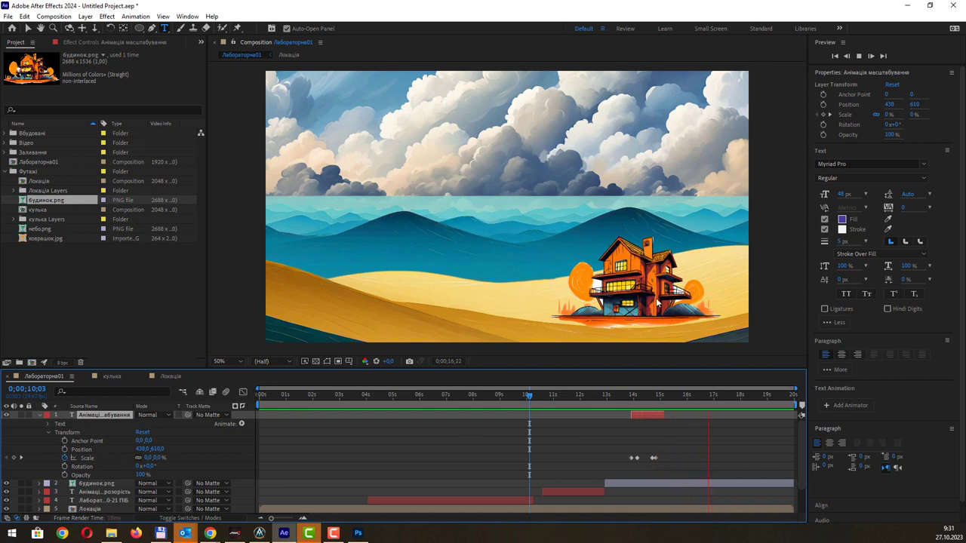
click(40, 416)
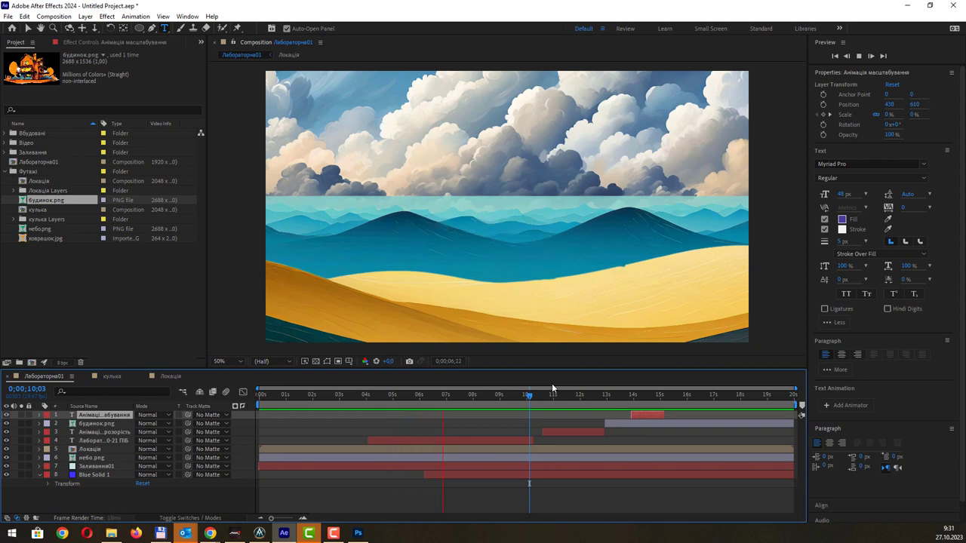
key(space)
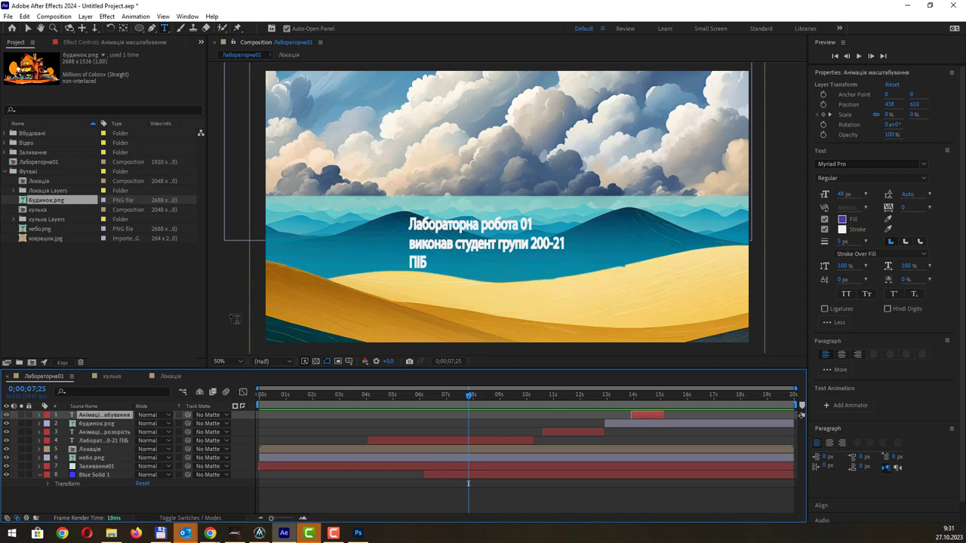
click(37, 209)
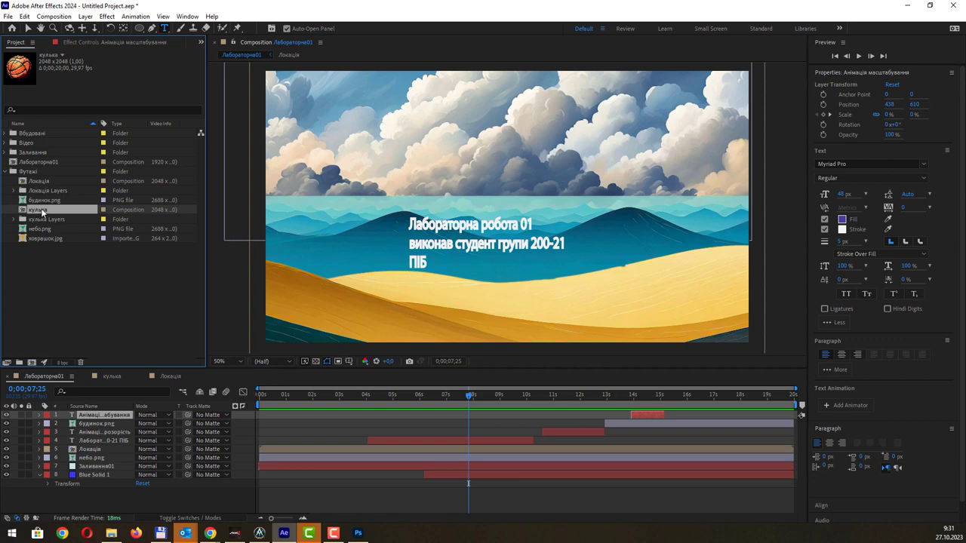
- Place the кулька composition into the scene and scale the ball to 17.2%
drag(41, 213, 516, 258)
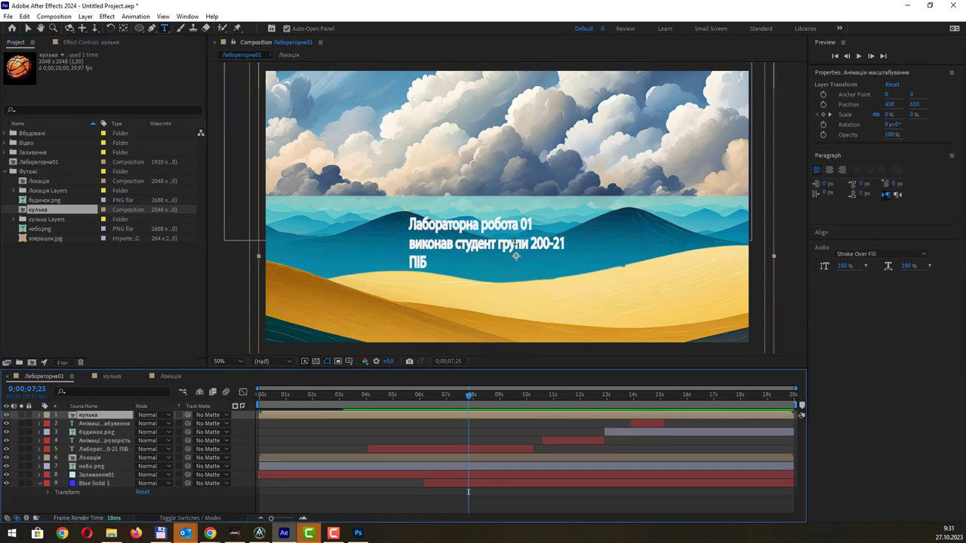
scroll(542, 171, down, 4)
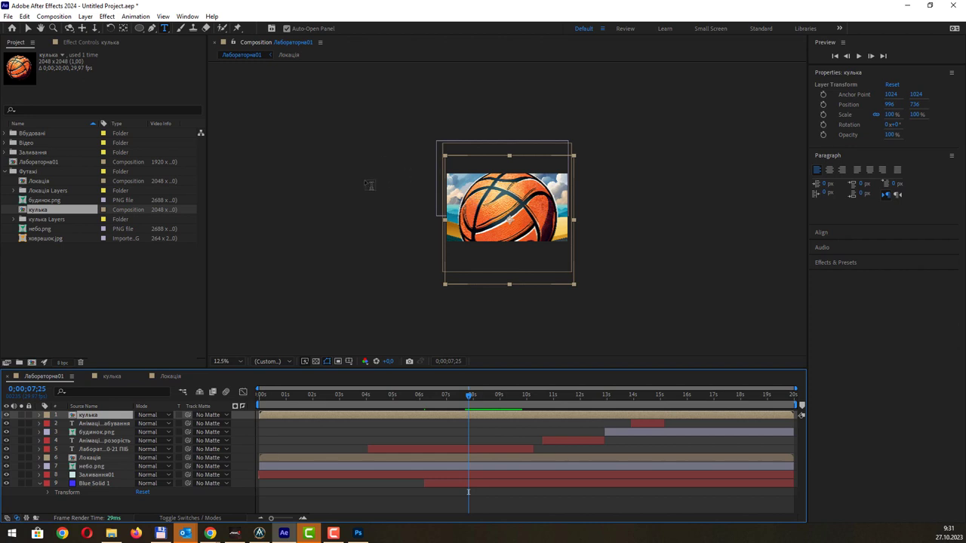
key(v)
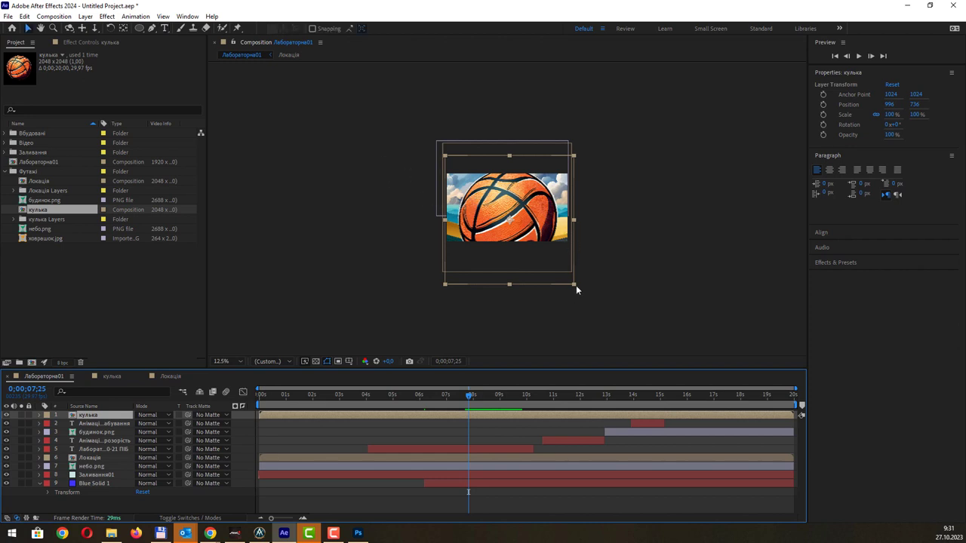
drag(574, 285, 520, 231)
key(period)
key(period)
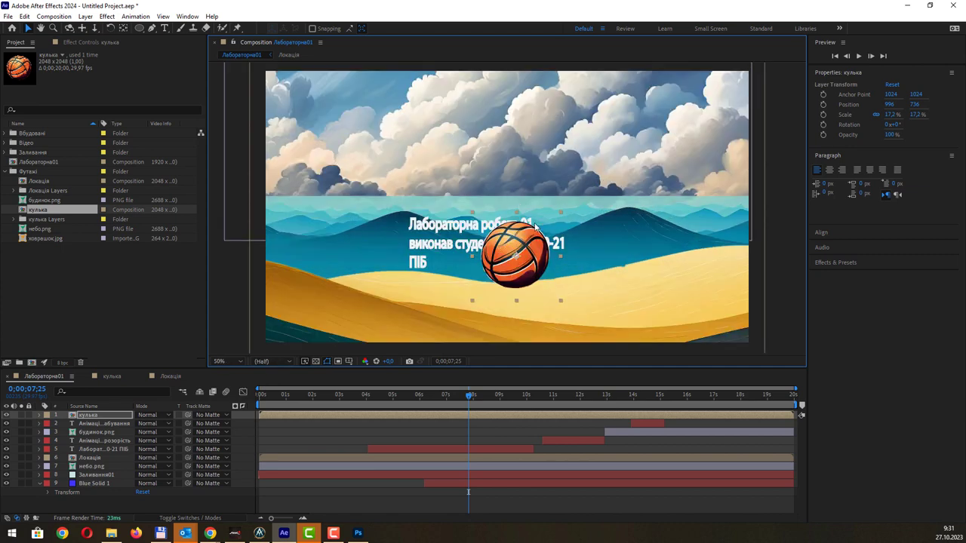
key(comma)
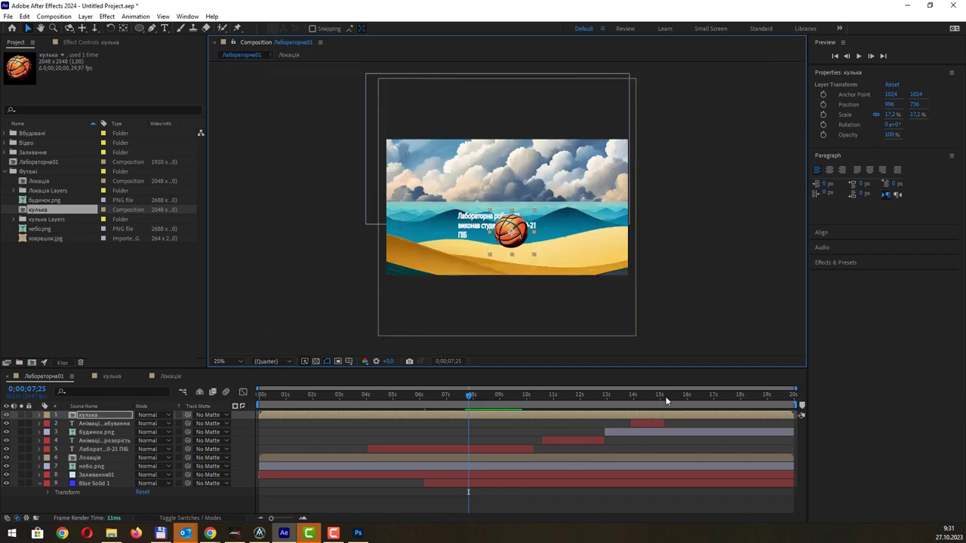
- Start the ball at about 0;00;15;20 and move it into the upper-left sky at 210, 404
mouse_move(666, 395)
mouse_down()
mouse_move(623, 397)
mouse_move(703, 410)
mouse_up()
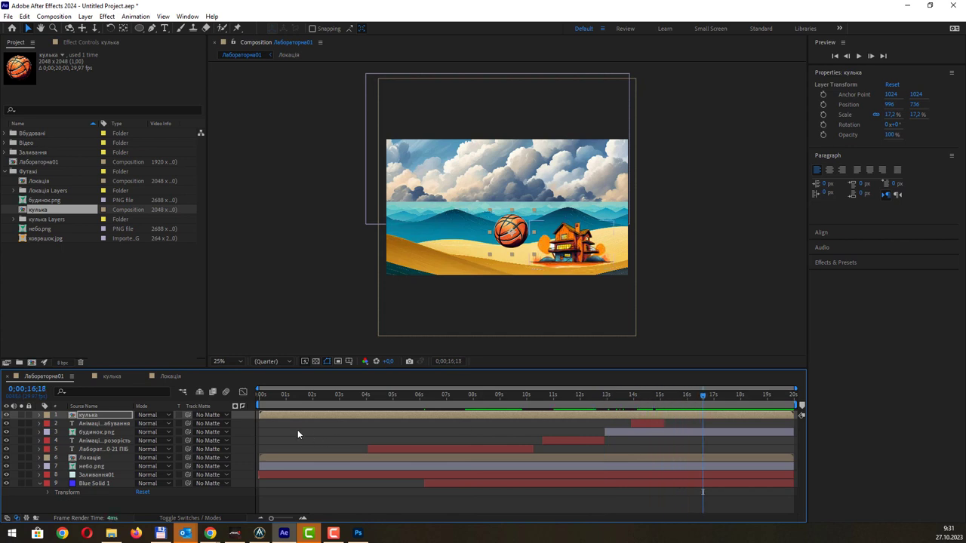
mouse_move(260, 415)
mouse_down()
mouse_move(696, 415)
mouse_move(650, 396)
mouse_move(691, 397)
mouse_move(674, 416)
mouse_up()
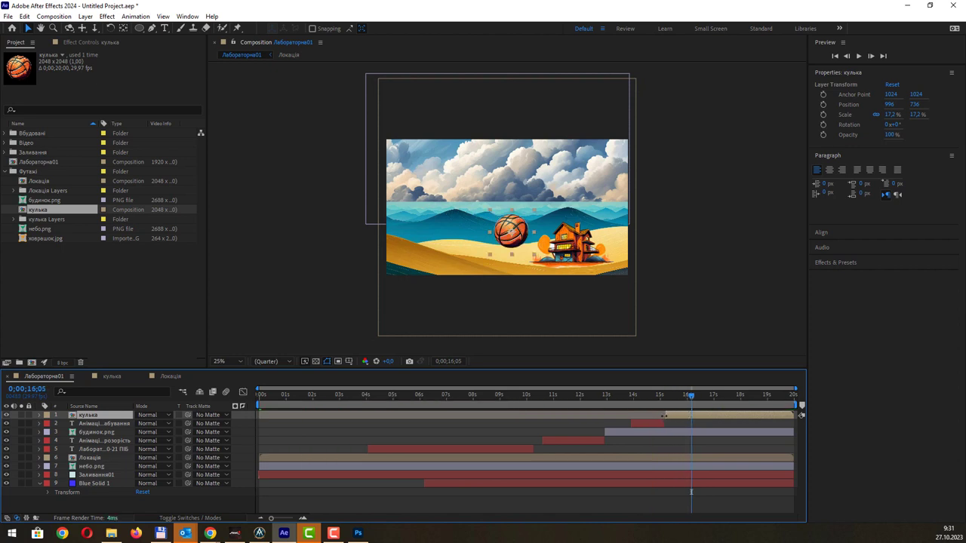
drag(693, 394, 680, 400)
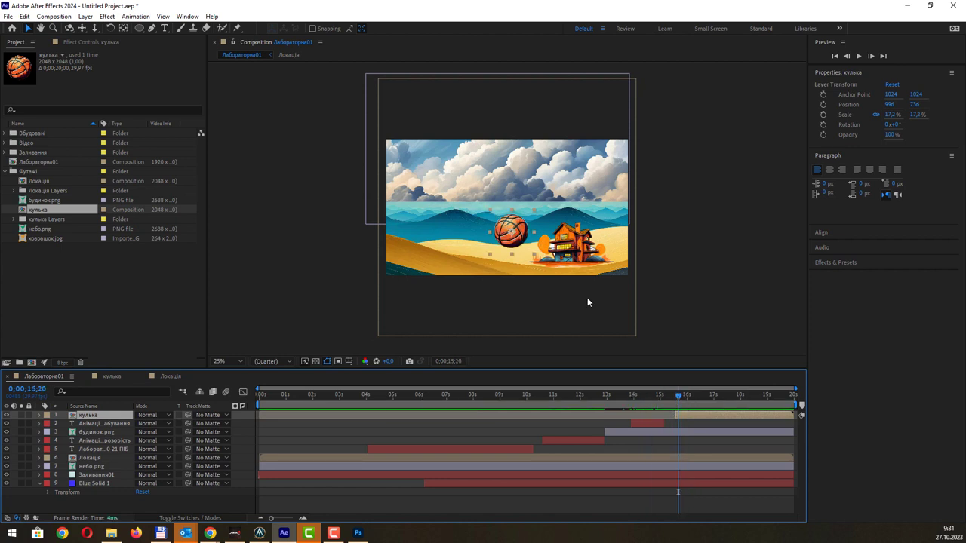
scroll(502, 212, up, 2)
drag(477, 226, 279, 143)
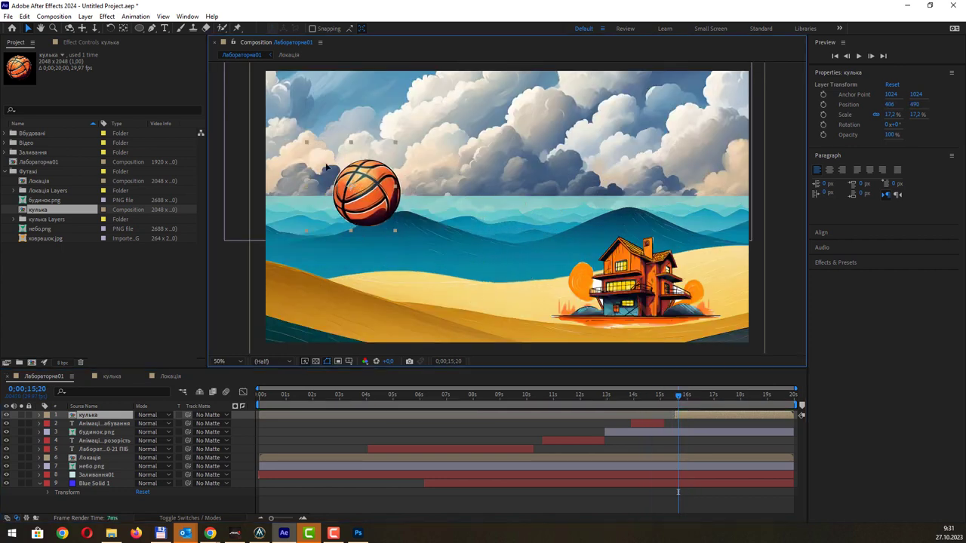
key(comma)
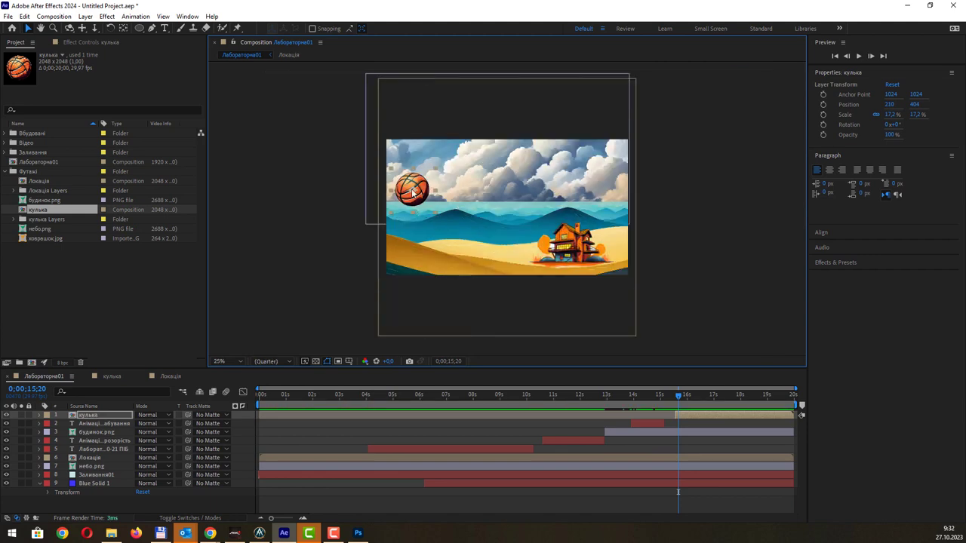
key(period)
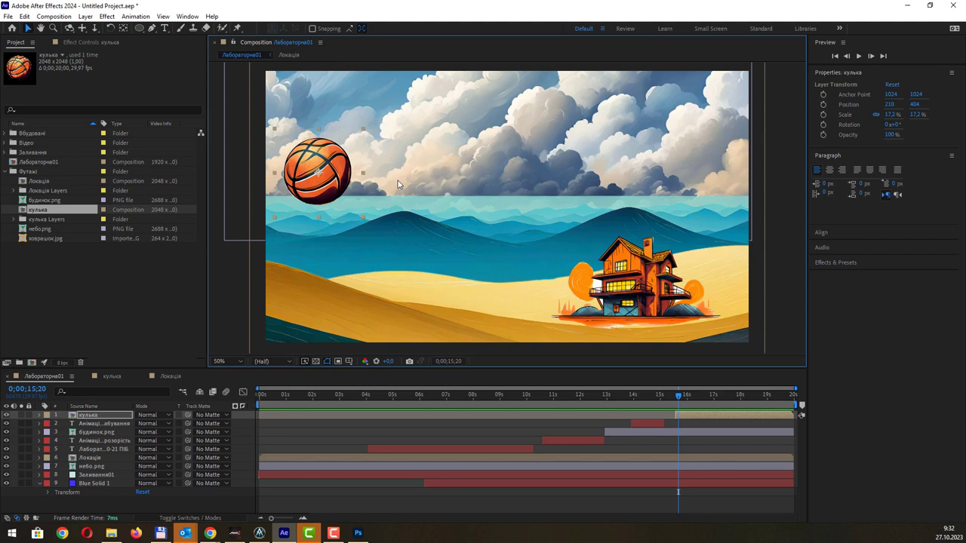
key(comma)
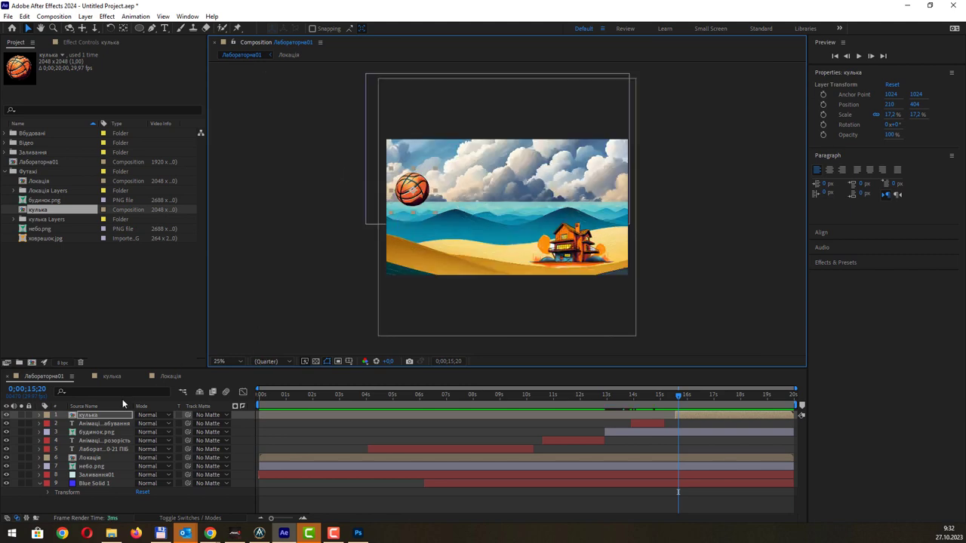
click(39, 415)
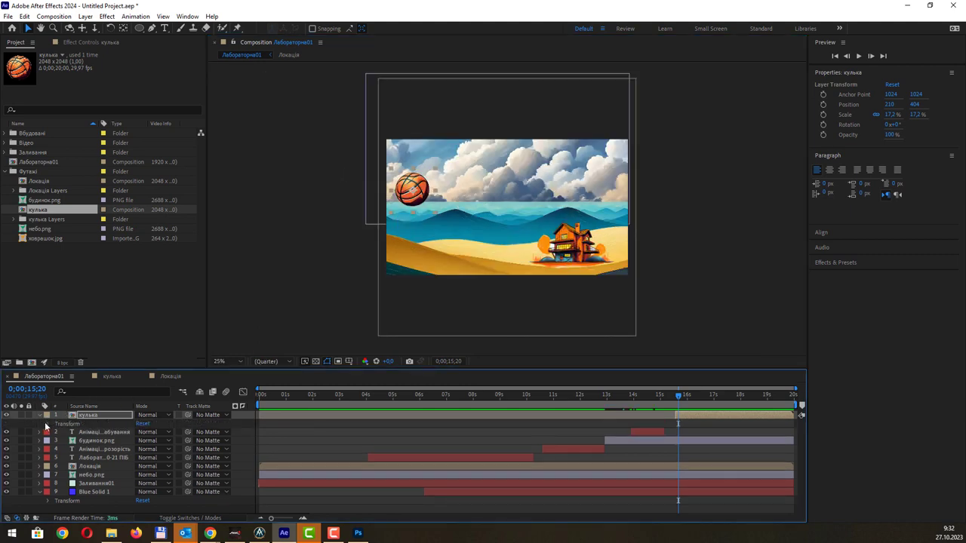
- Key the ball's Position from off-frame left, arcing through the sky and dropping onto the sand
click(48, 424)
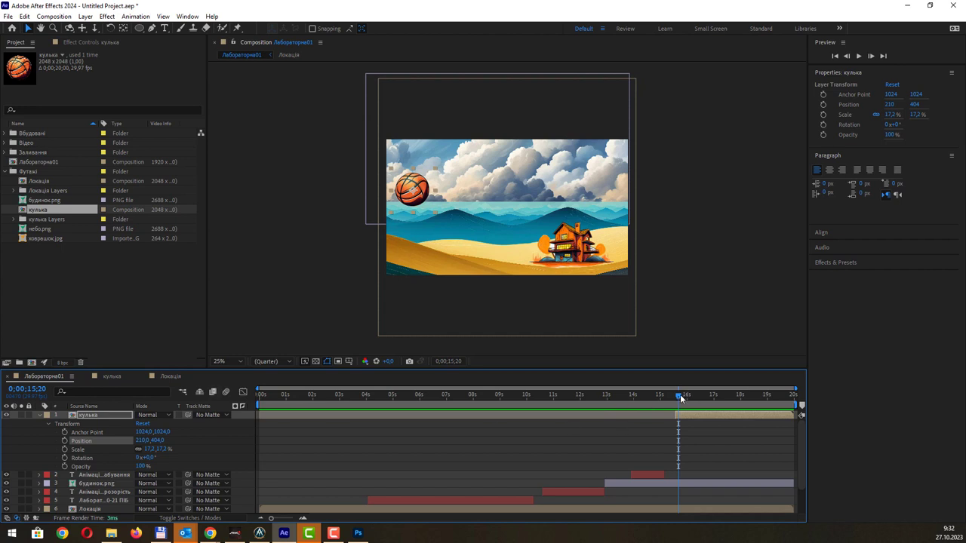
drag(681, 398, 676, 399)
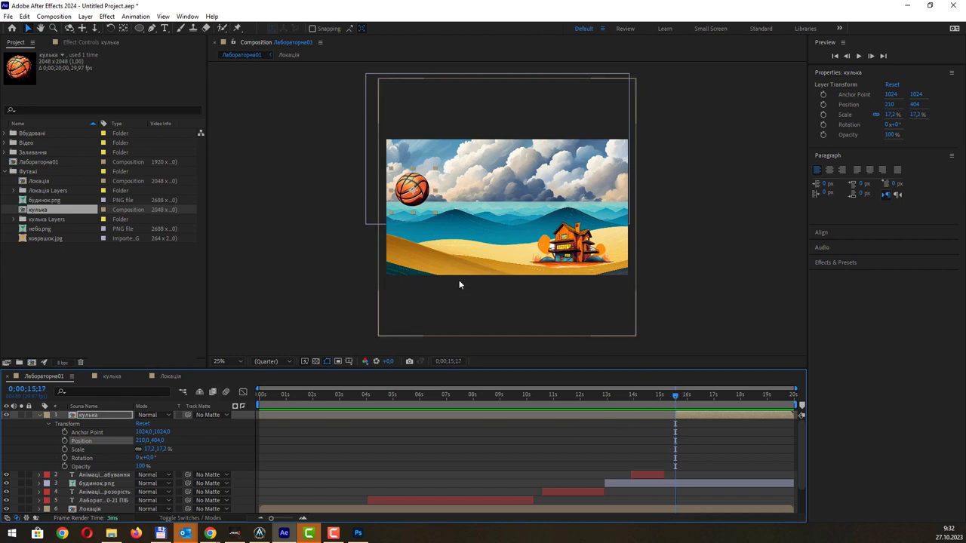
drag(412, 188, 364, 181)
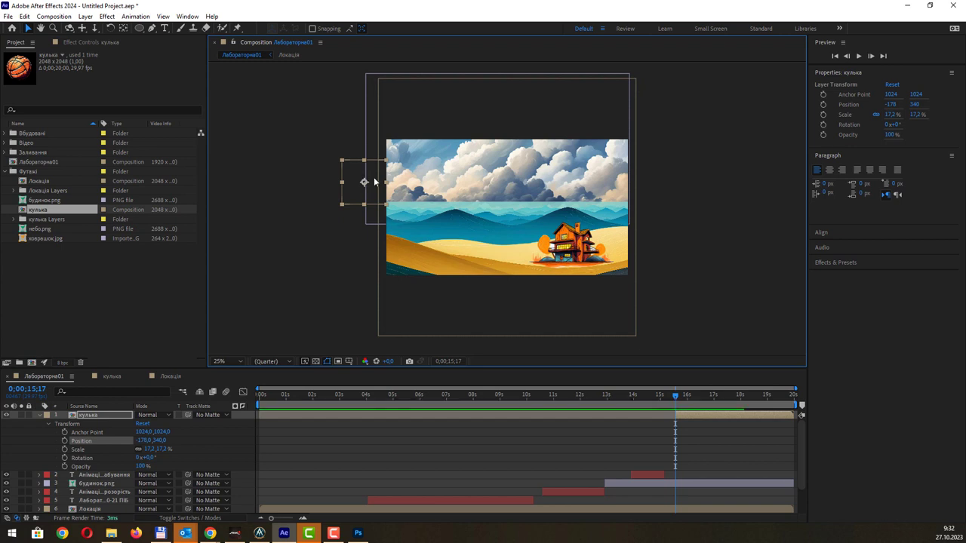
click(64, 440)
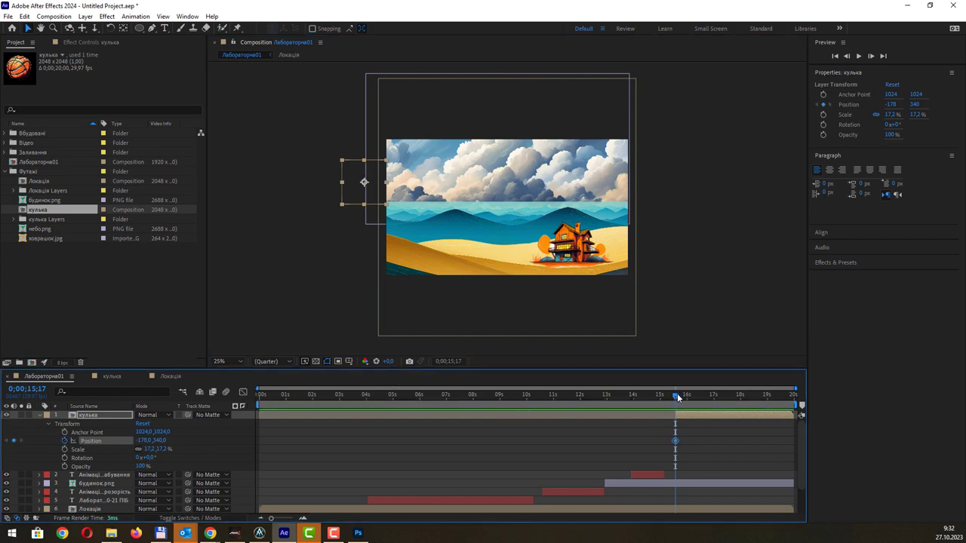
drag(676, 395, 682, 397)
drag(374, 181, 404, 168)
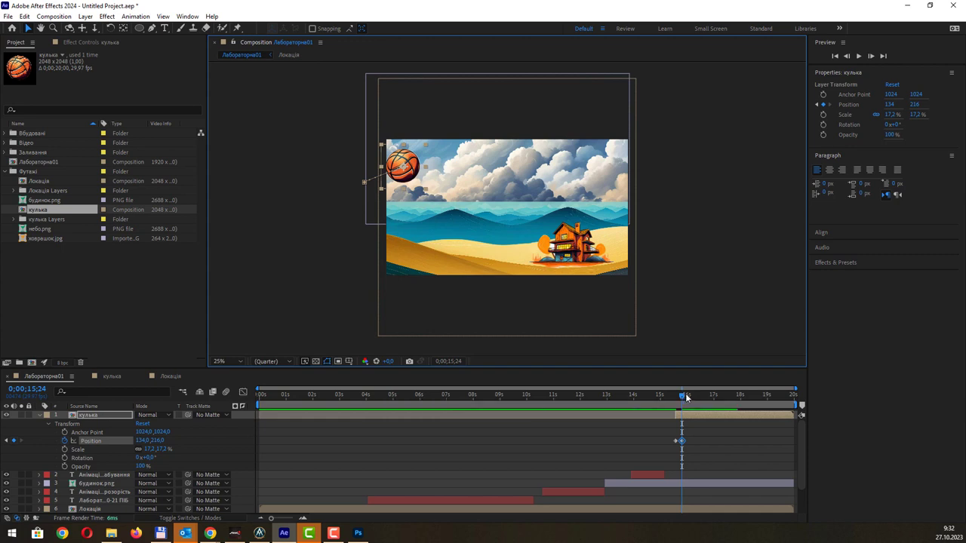
click(692, 394)
drag(409, 156, 443, 175)
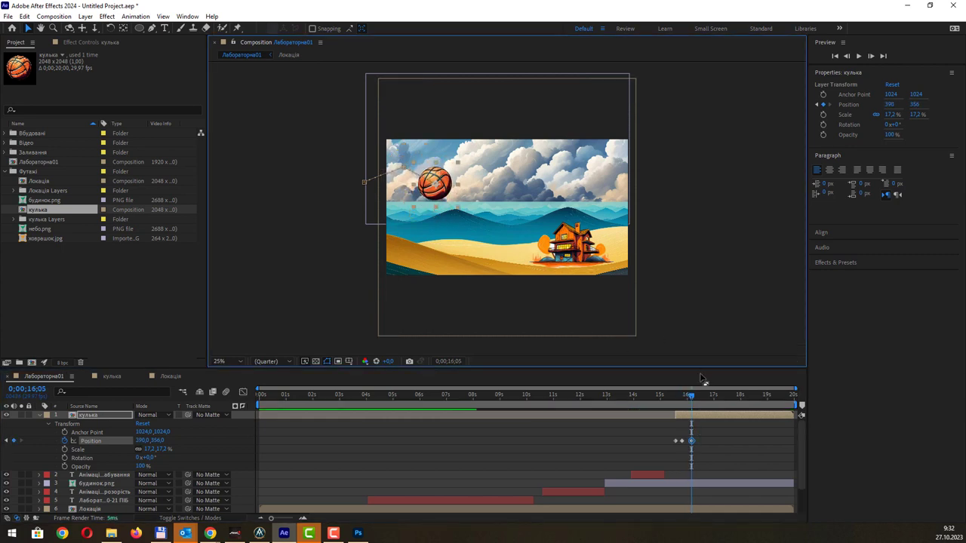
key(space)
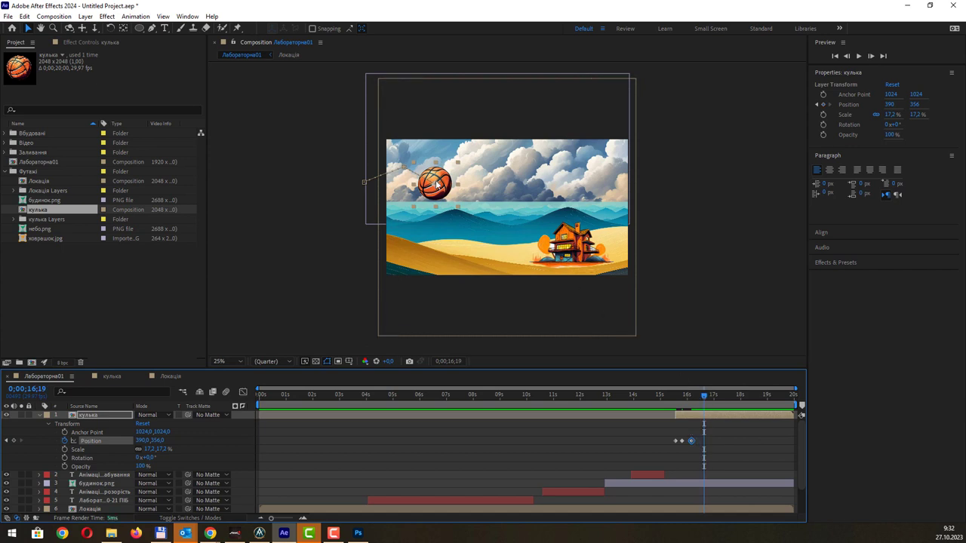
drag(437, 185, 441, 244)
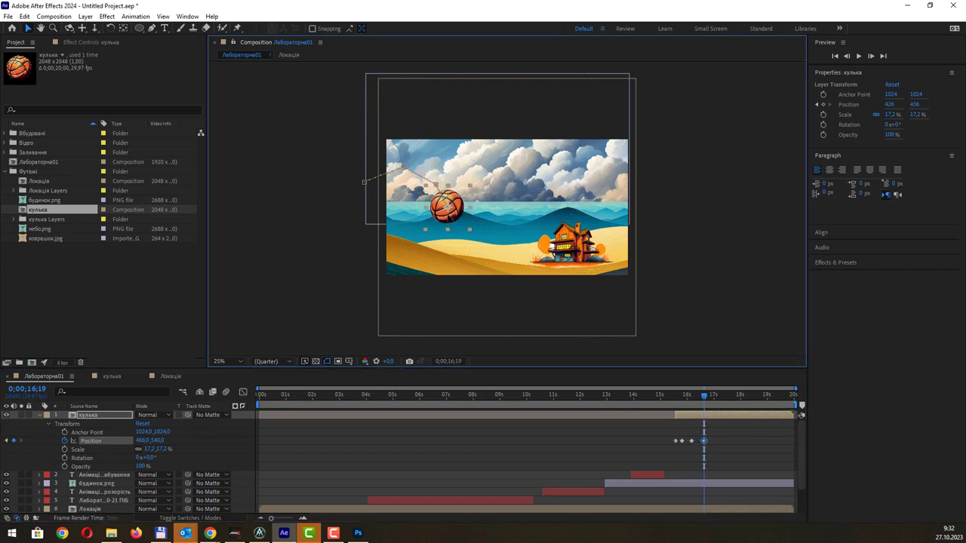
- Add bounce keyframes from 17;01 carrying the ball right along the sand to 1118, 948
click(711, 396)
click(715, 396)
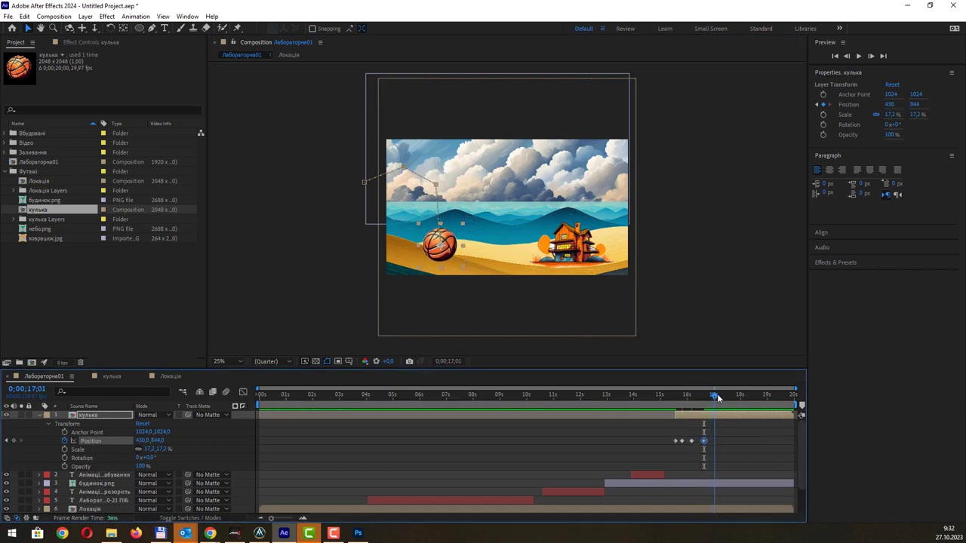
drag(451, 250, 455, 258)
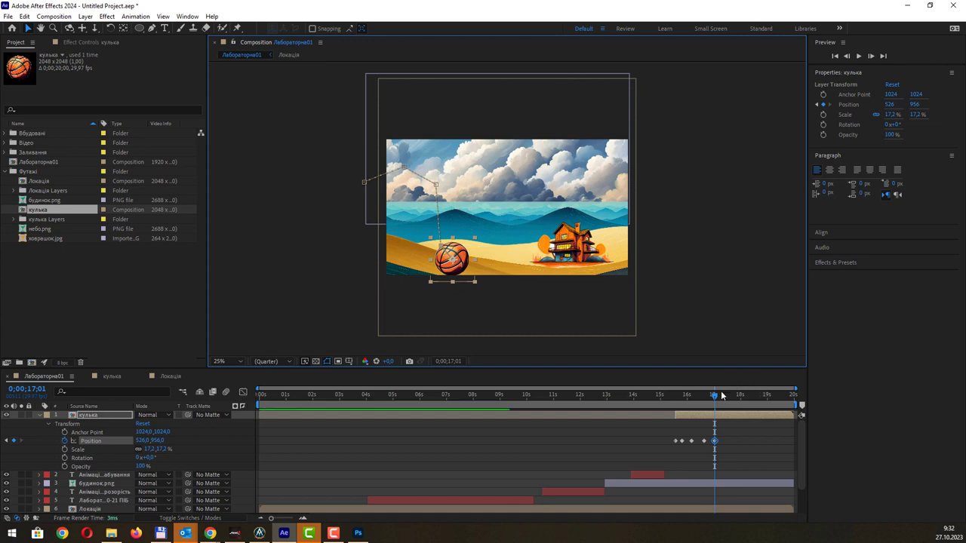
drag(716, 395, 732, 402)
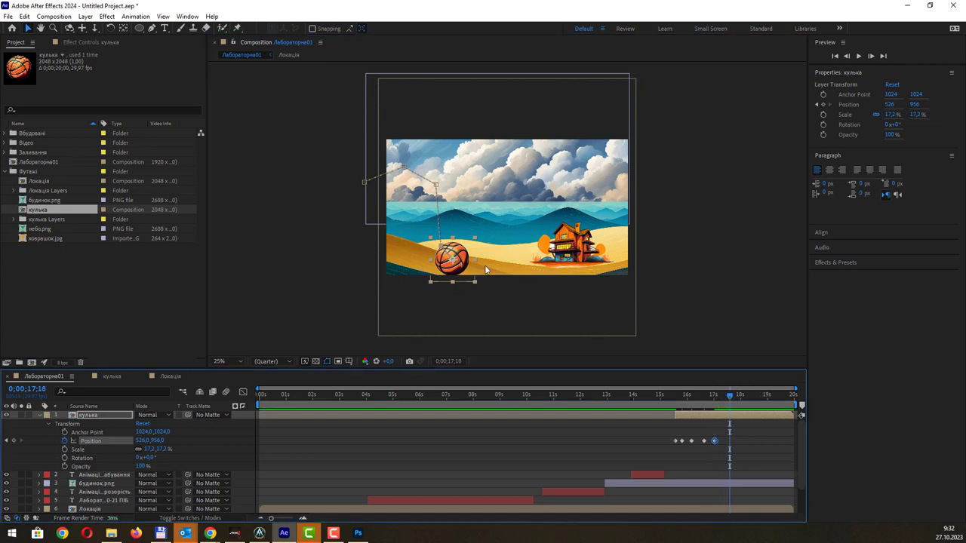
drag(453, 259, 490, 237)
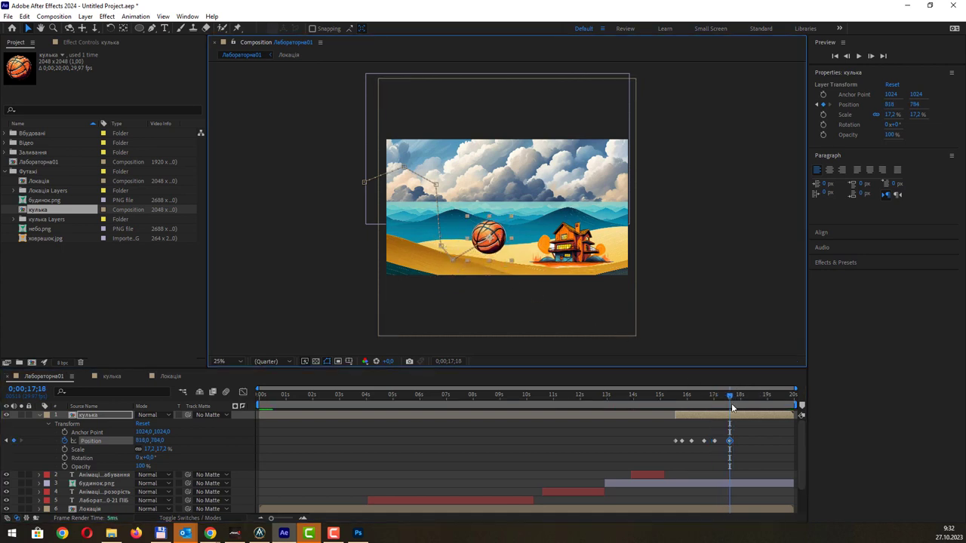
mouse_move(733, 398)
mouse_down()
mouse_move(749, 398)
mouse_move(741, 395)
mouse_up()
drag(494, 240, 509, 264)
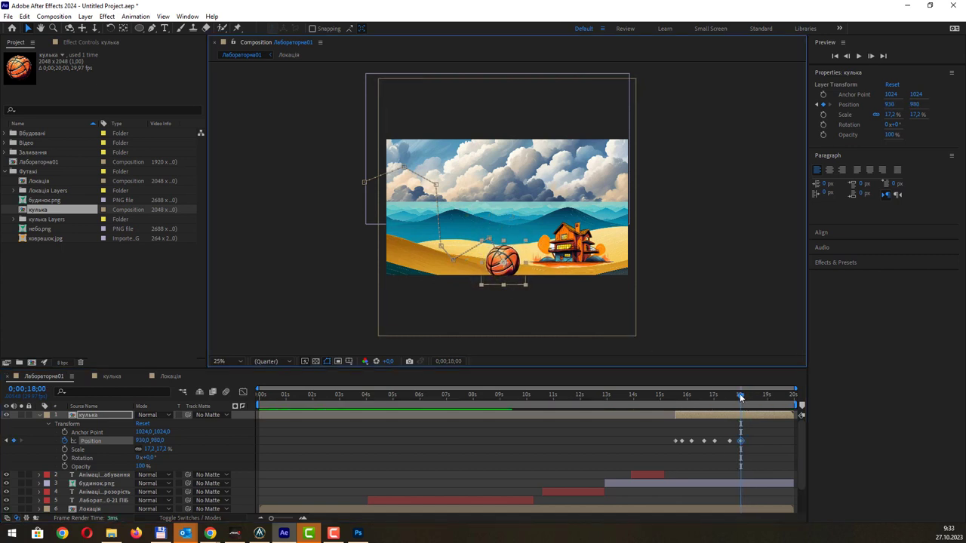
drag(741, 396, 754, 393)
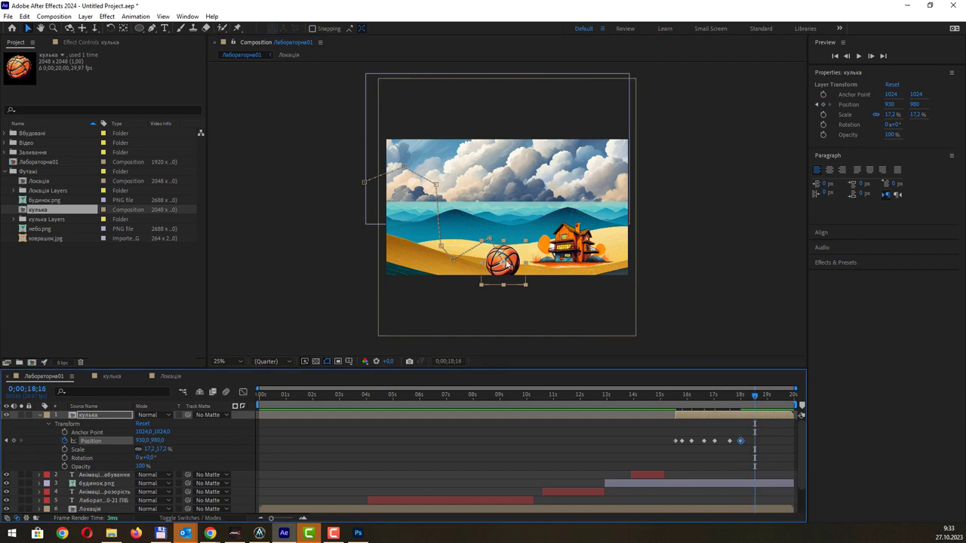
mouse_move(508, 263)
mouse_down()
mouse_move(529, 265)
mouse_move(537, 252)
mouse_move(527, 258)
mouse_up()
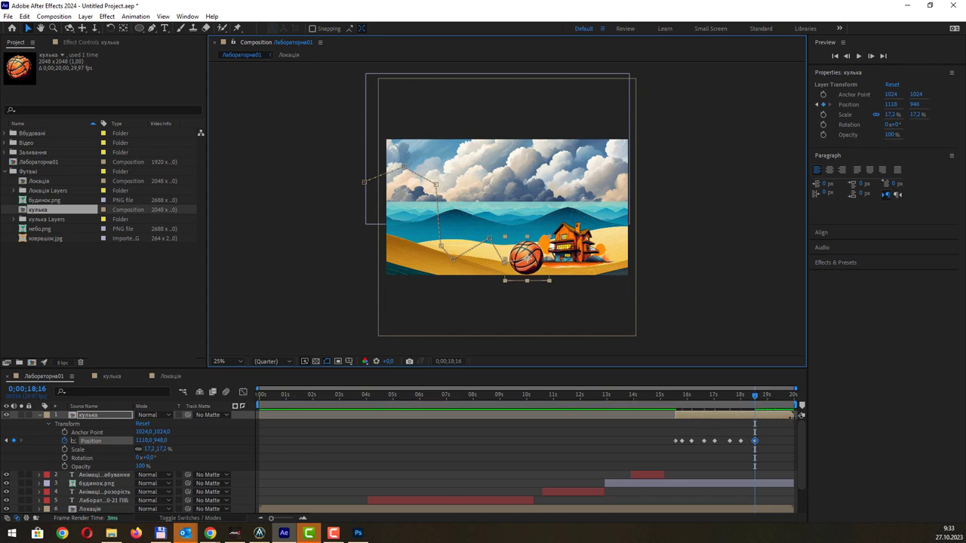
click(751, 391)
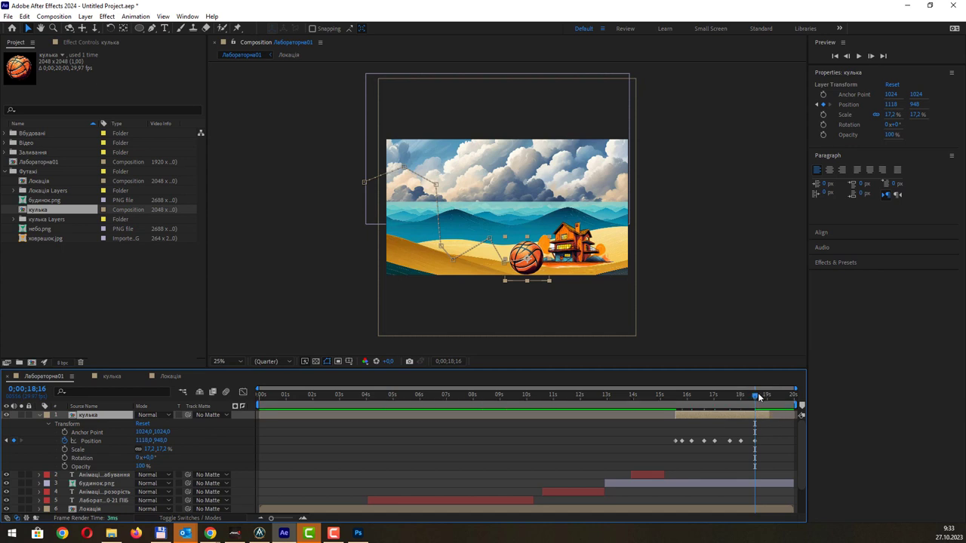
drag(757, 395, 667, 398)
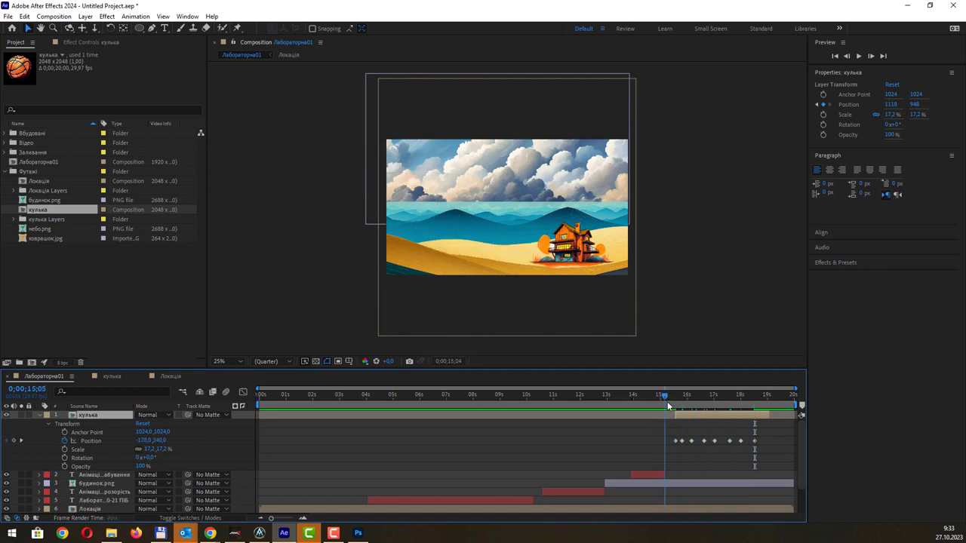
- Zoom the viewer to 50% and preview the ball's bounce, scrubbing around 16 seconds
key(period)
key(period)
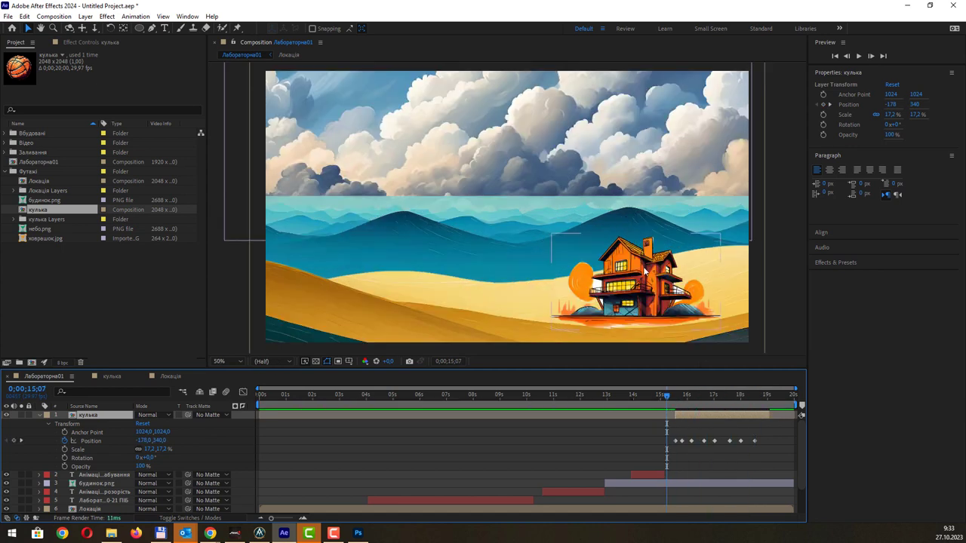
key(space)
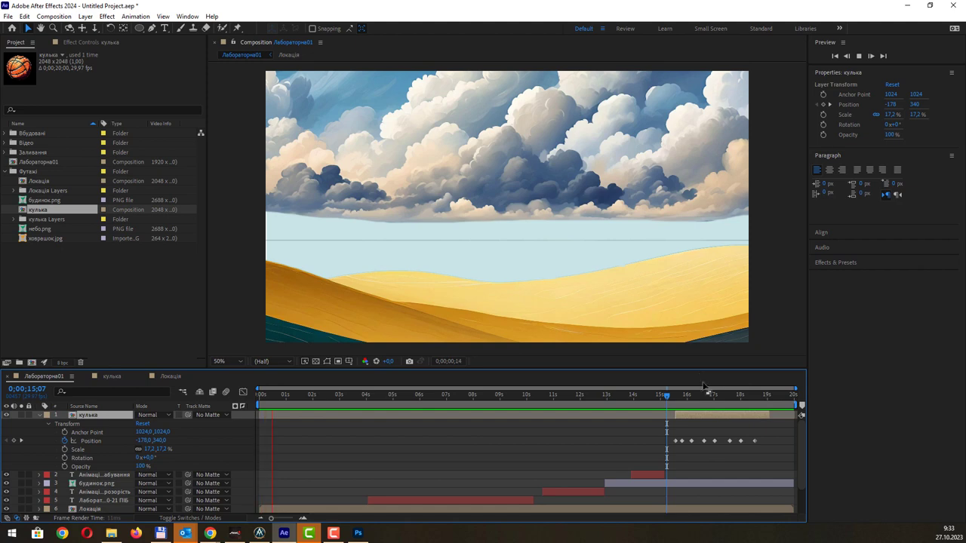
click(690, 397)
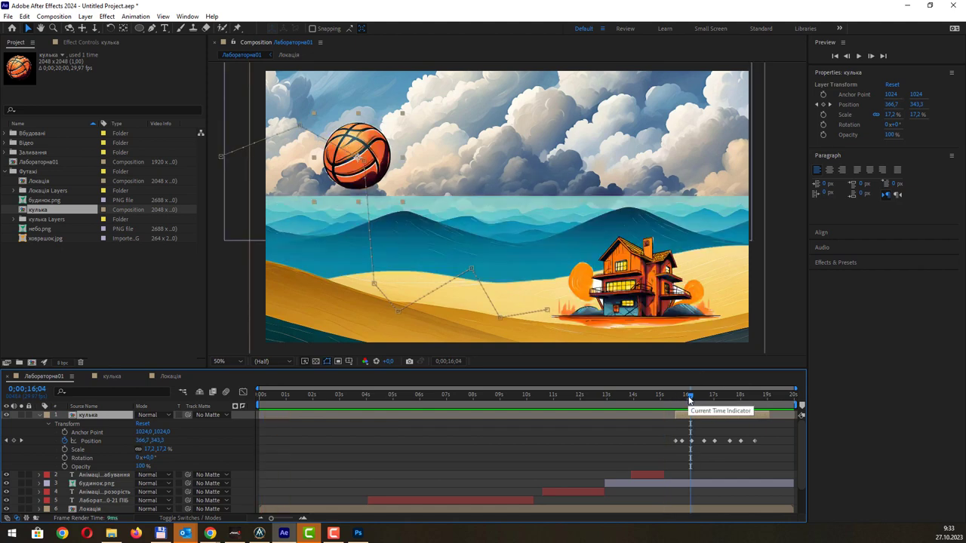
drag(686, 397, 719, 410)
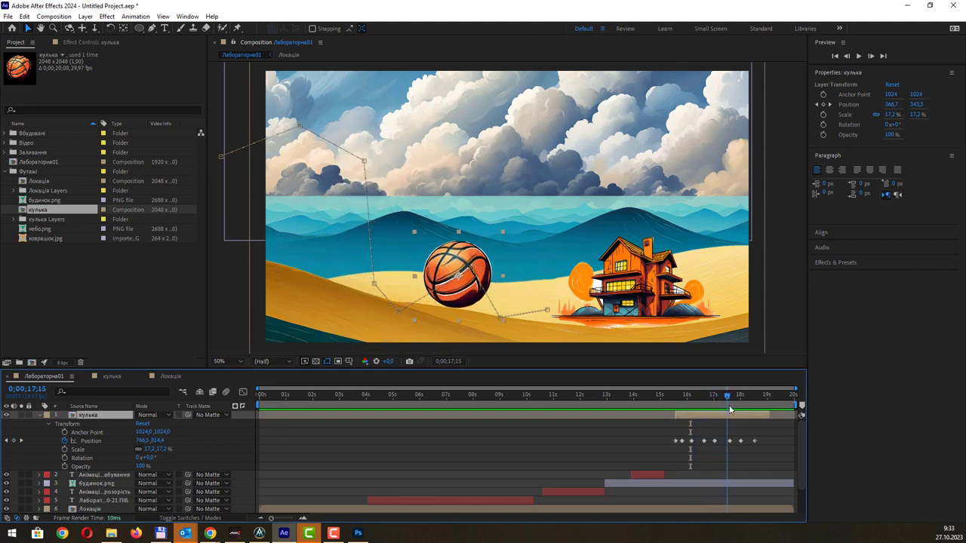
mouse_move(718, 409)
mouse_down()
mouse_move(752, 401)
mouse_move(689, 401)
mouse_up()
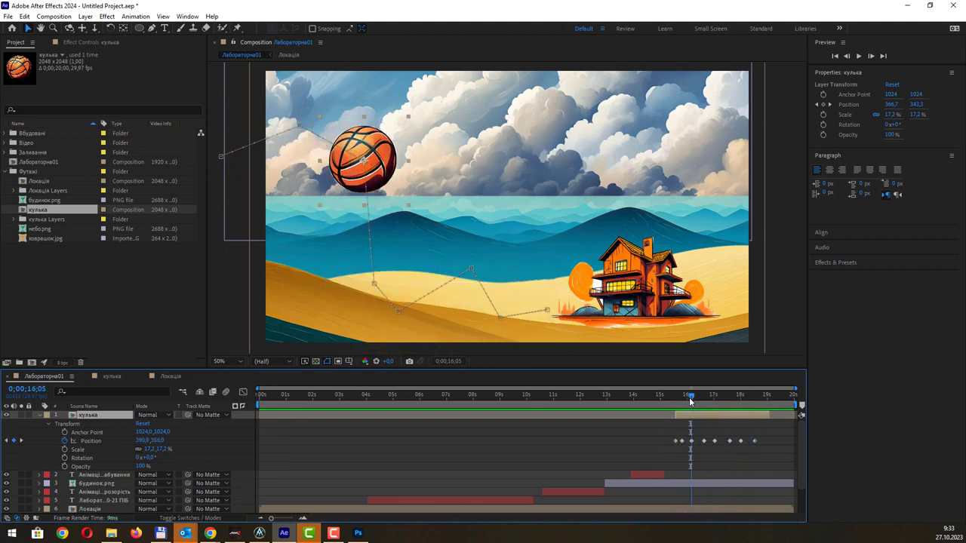
- Curve the ball's zigzag motion path with Bezier handles through each bounce point
click(363, 161)
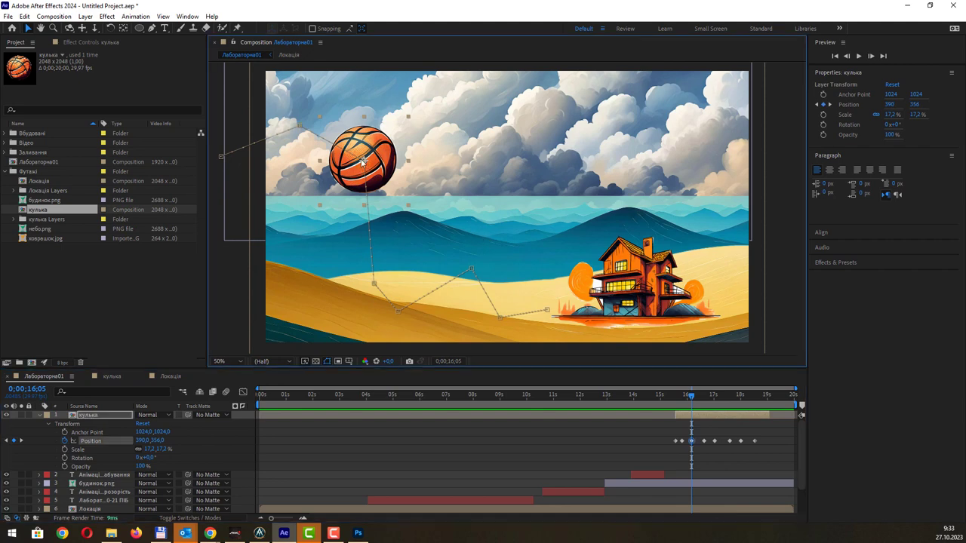
click(301, 129)
click(152, 28)
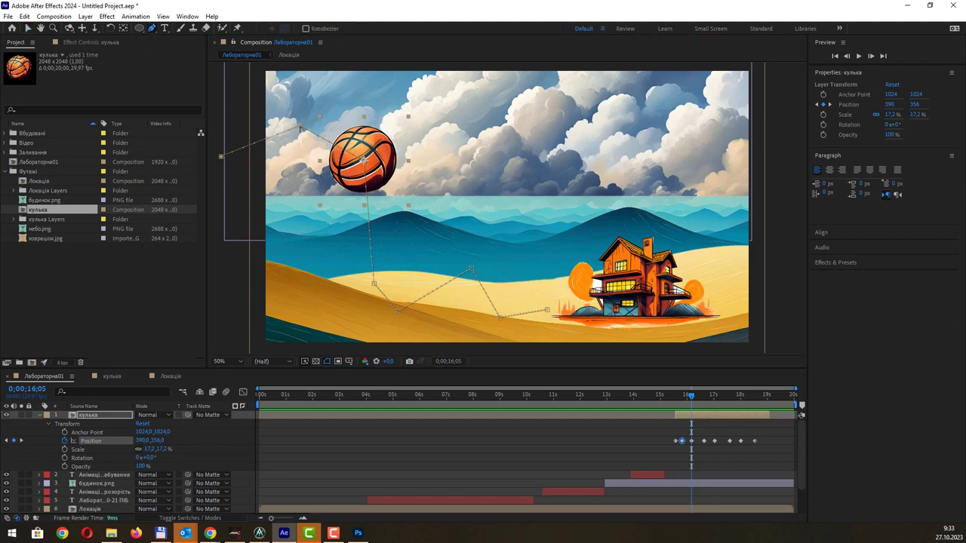
drag(300, 129, 334, 132)
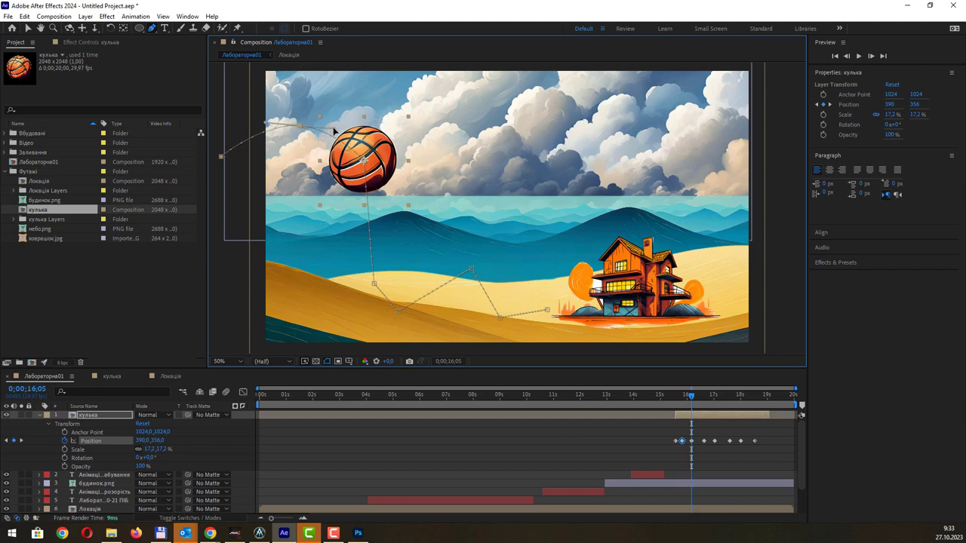
click(152, 28)
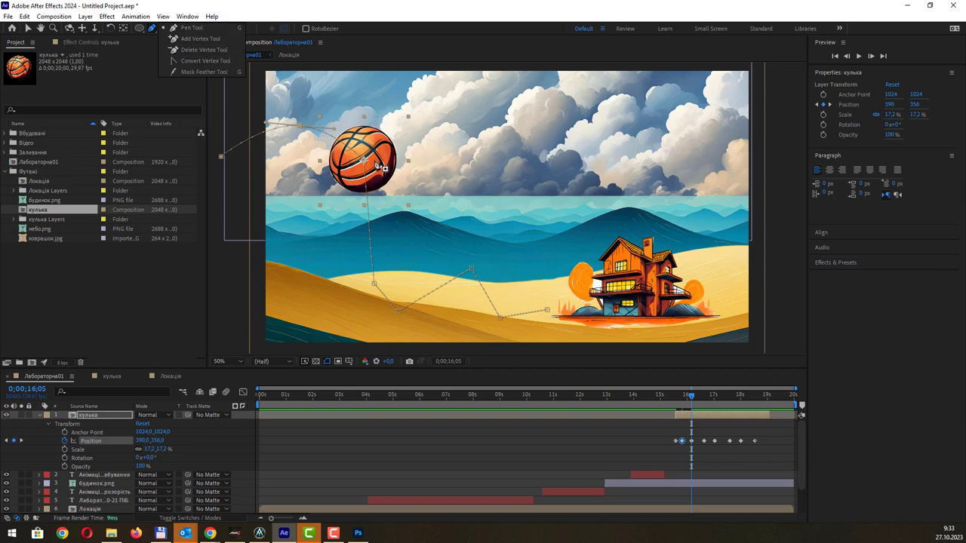
click(366, 161)
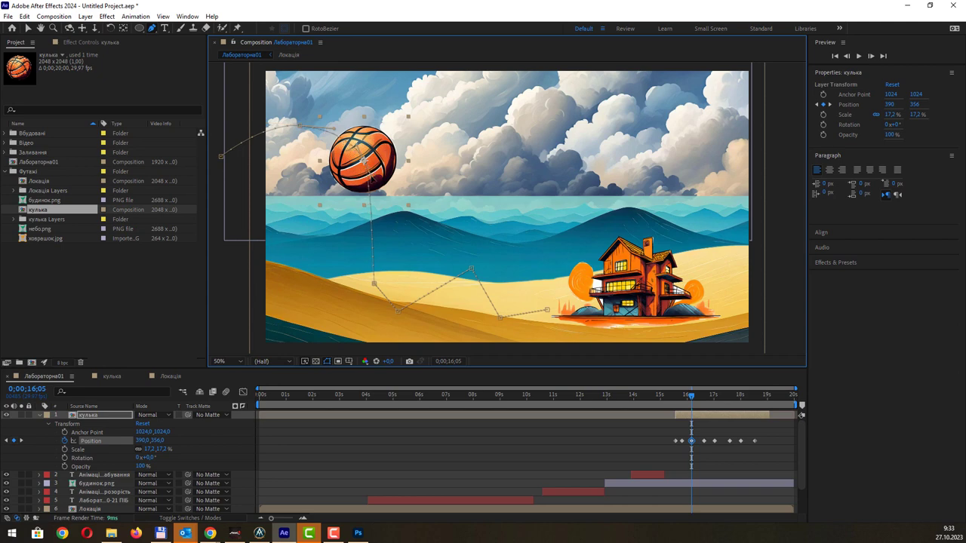
mouse_move(374, 283)
mouse_down()
mouse_move(406, 326)
mouse_move(426, 318)
mouse_move(414, 318)
mouse_up()
drag(471, 268, 487, 273)
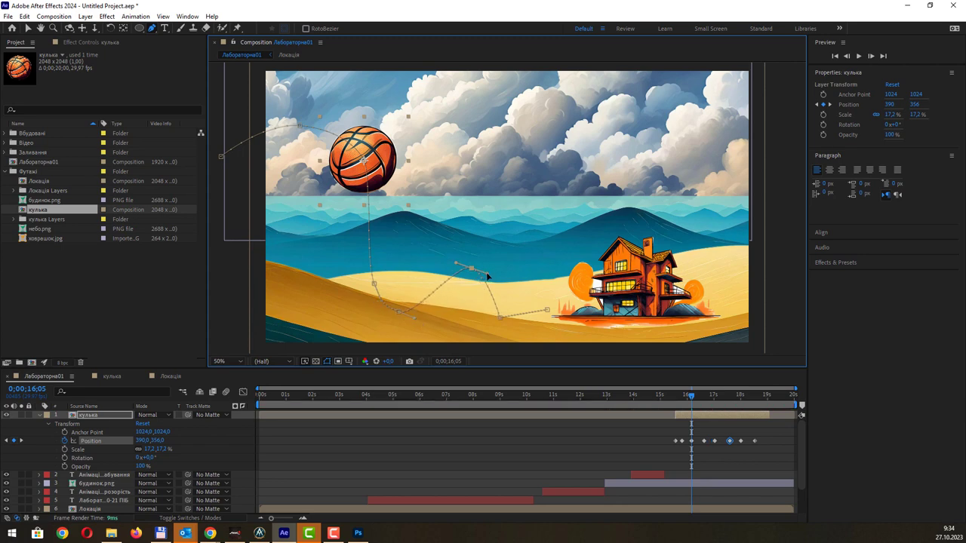
drag(500, 318, 513, 330)
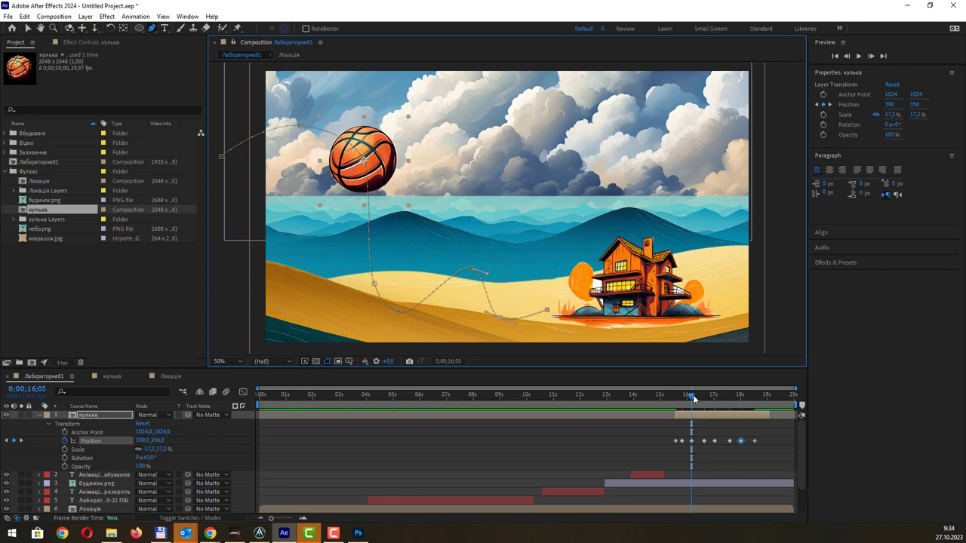
- Preview the curved bounce, then add a 0x+0.0° Rotation keyframe at 15;18
drag(692, 397, 675, 395)
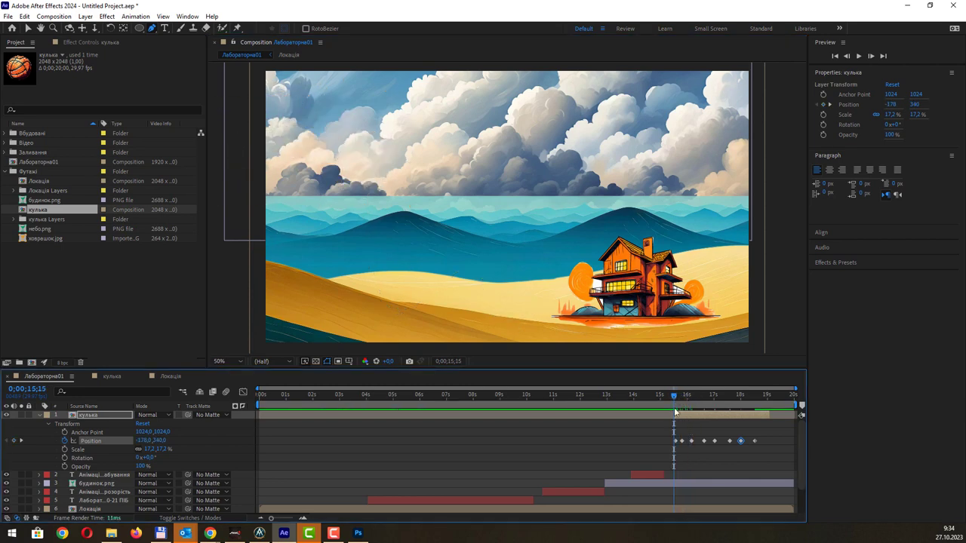
key(space)
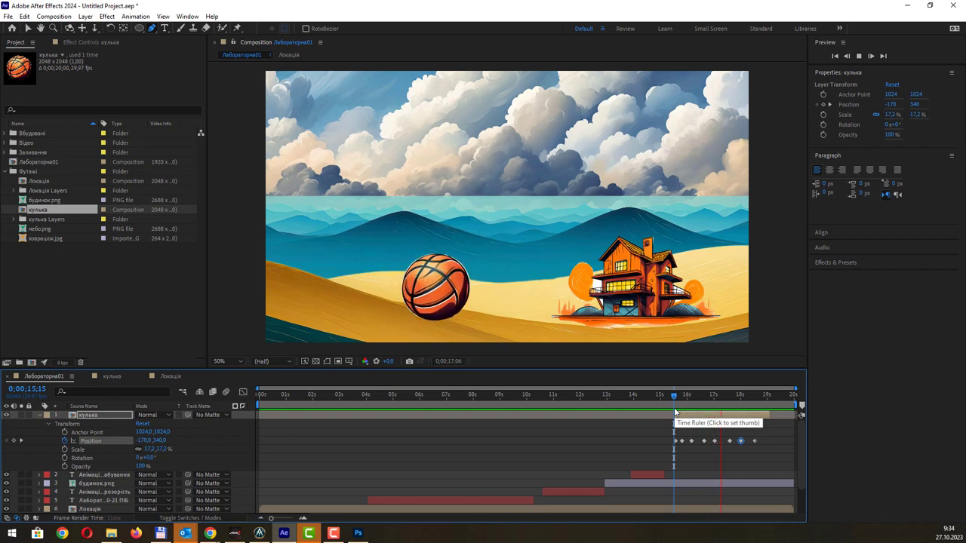
key(space)
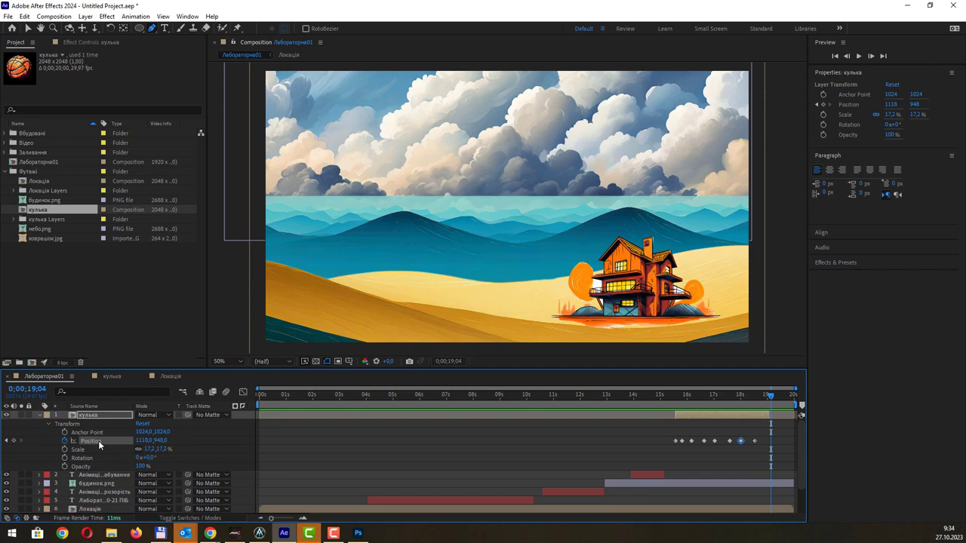
drag(773, 394, 679, 410)
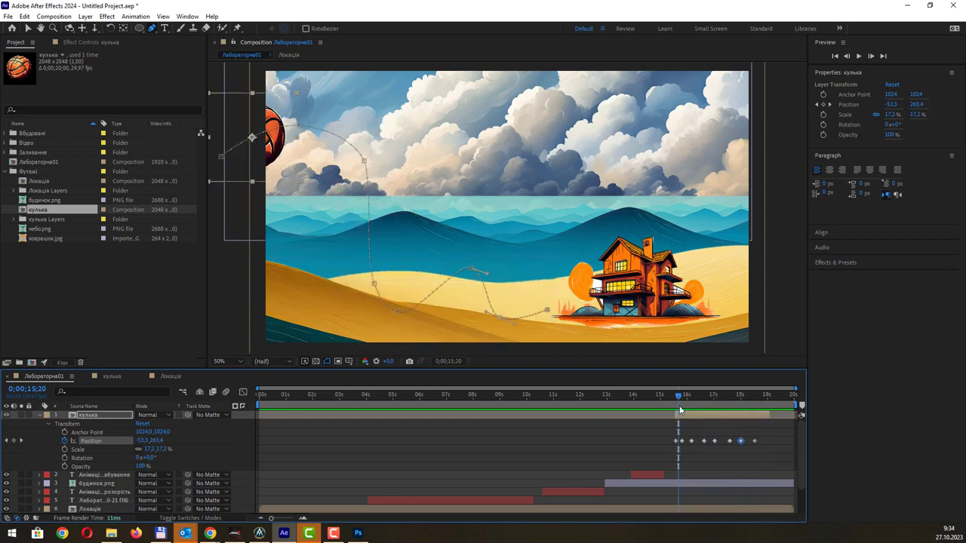
click(677, 399)
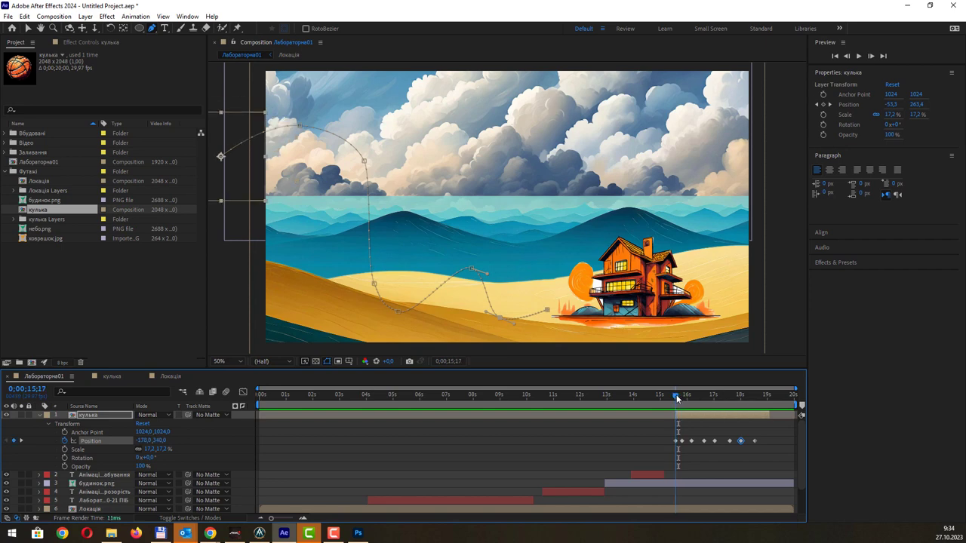
drag(676, 399, 677, 399)
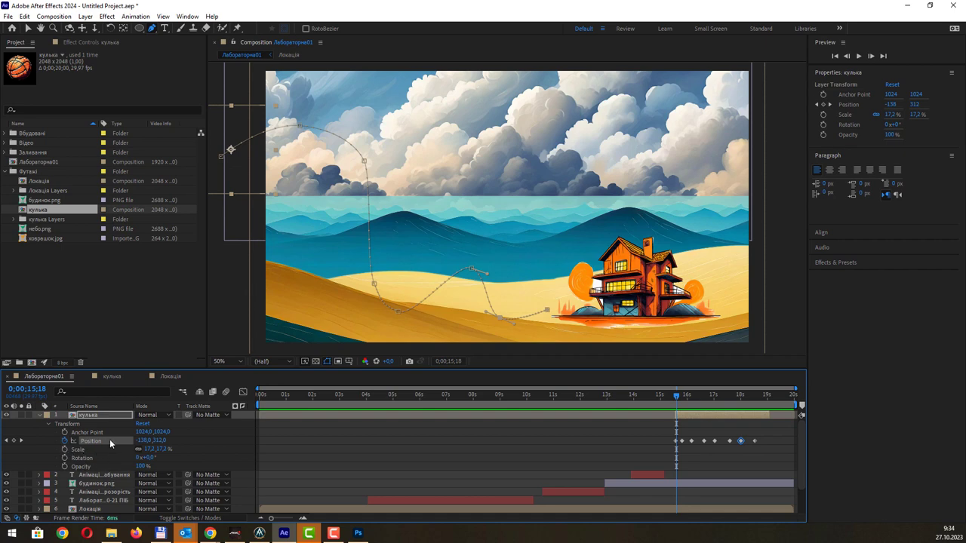
click(64, 458)
- Scrub the ball's Rotation at several keyframes, reaching about 476x by 18;18
drag(677, 395, 689, 398)
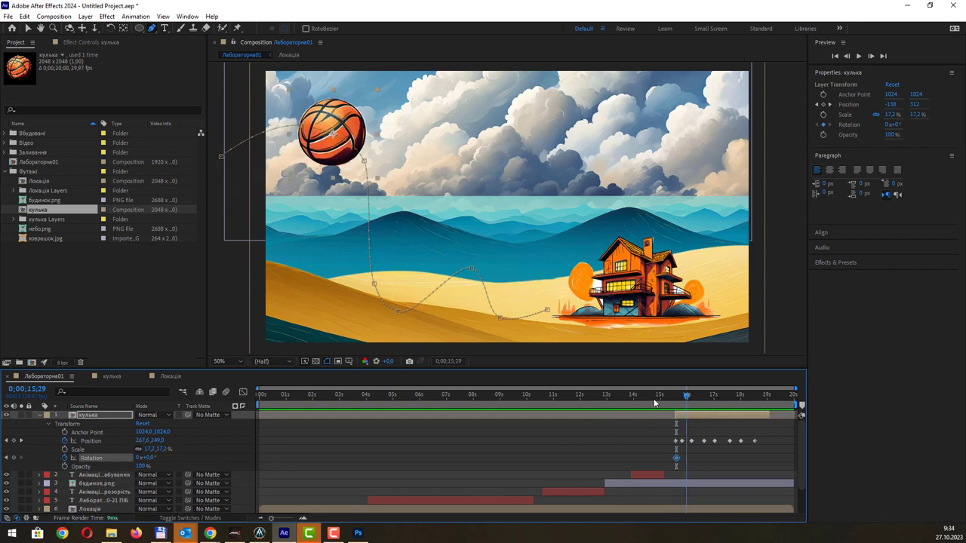
drag(143, 457, 174, 457)
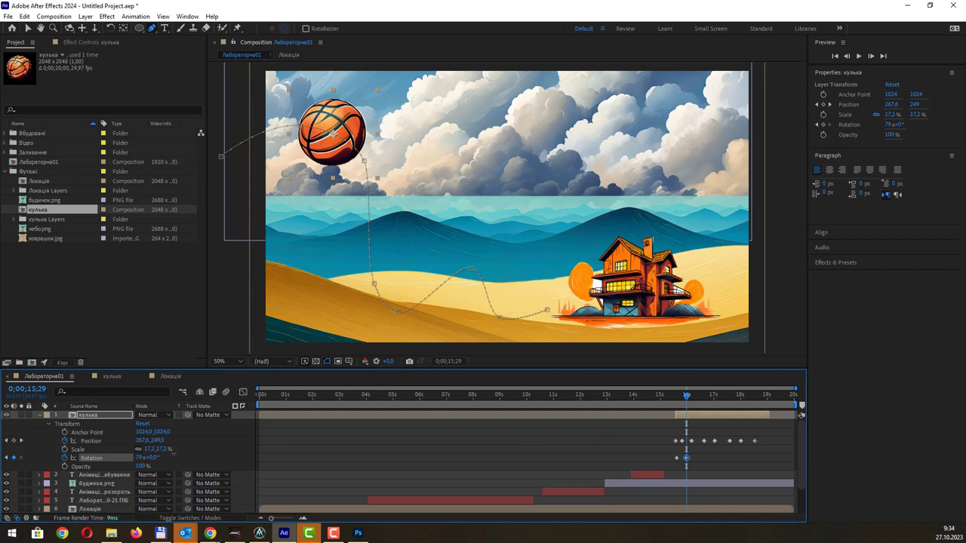
mouse_move(184, 454)
mouse_down()
mouse_move(143, 459)
mouse_move(158, 457)
mouse_up()
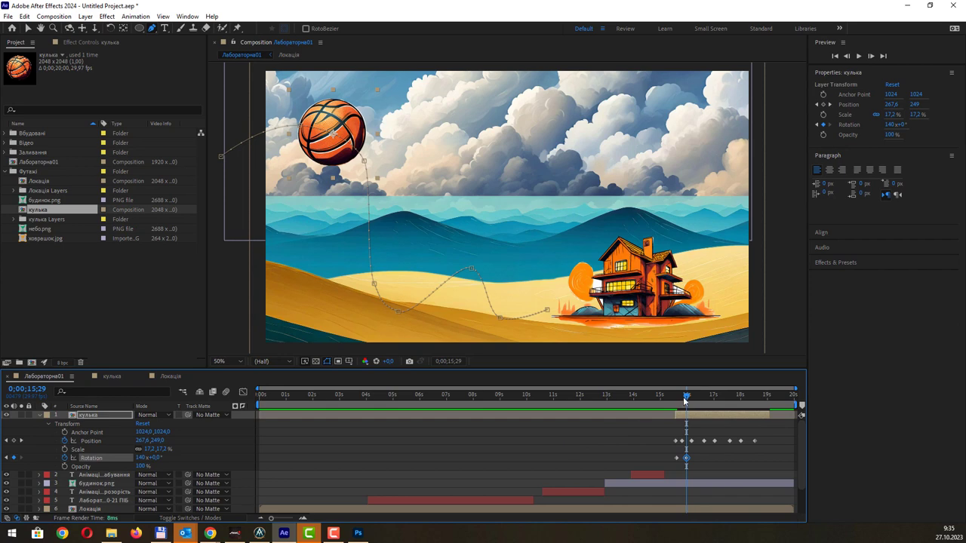
mouse_move(685, 398)
mouse_down()
mouse_move(675, 402)
mouse_move(714, 405)
mouse_up()
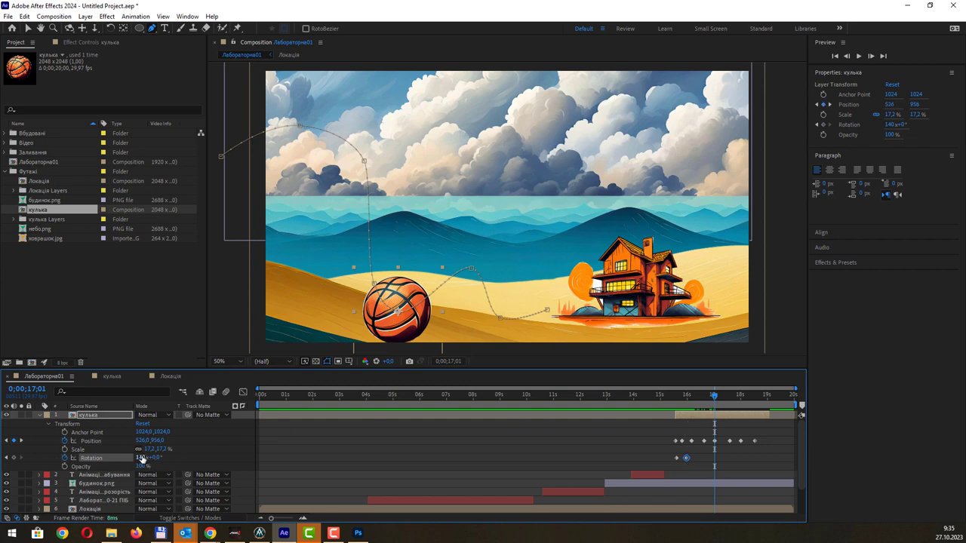
drag(140, 458, 148, 459)
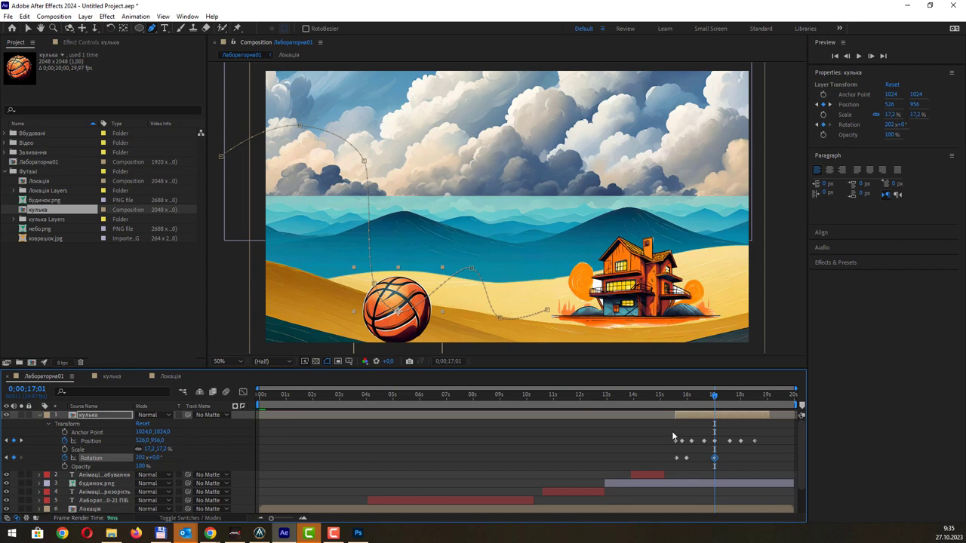
drag(715, 395, 740, 401)
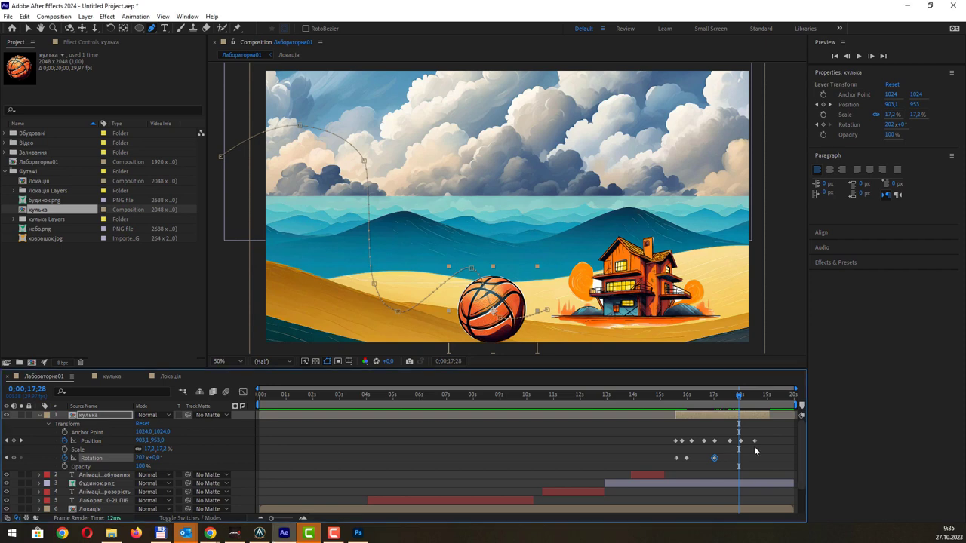
mouse_move(739, 396)
mouse_down()
mouse_move(692, 395)
mouse_move(754, 394)
mouse_up()
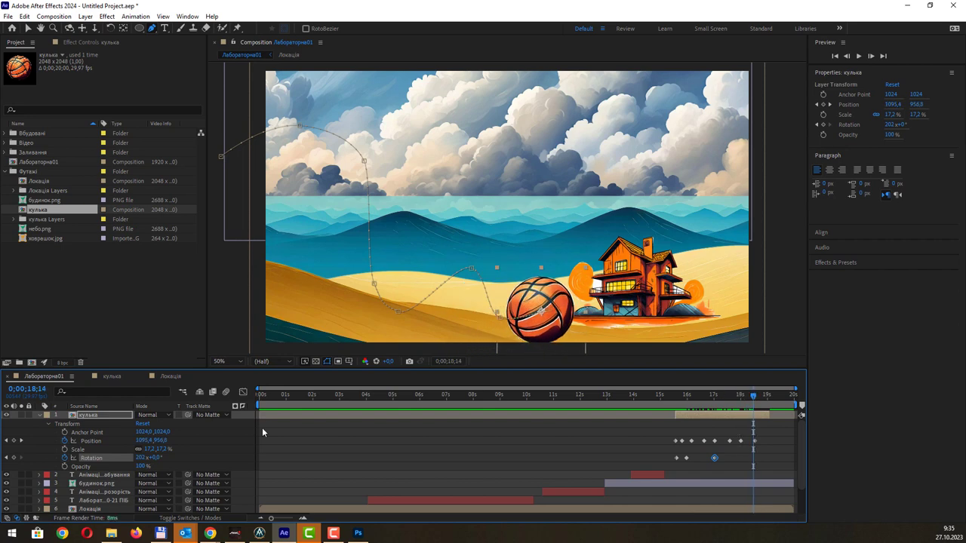
drag(142, 458, 170, 459)
- Preview the ball spinning as it rolls toward the house
drag(752, 398, 667, 404)
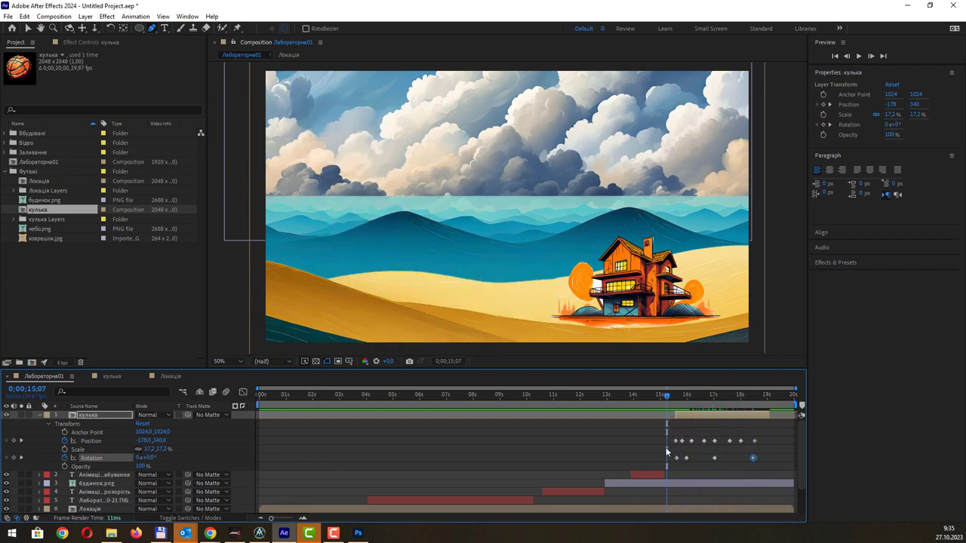
key(space)
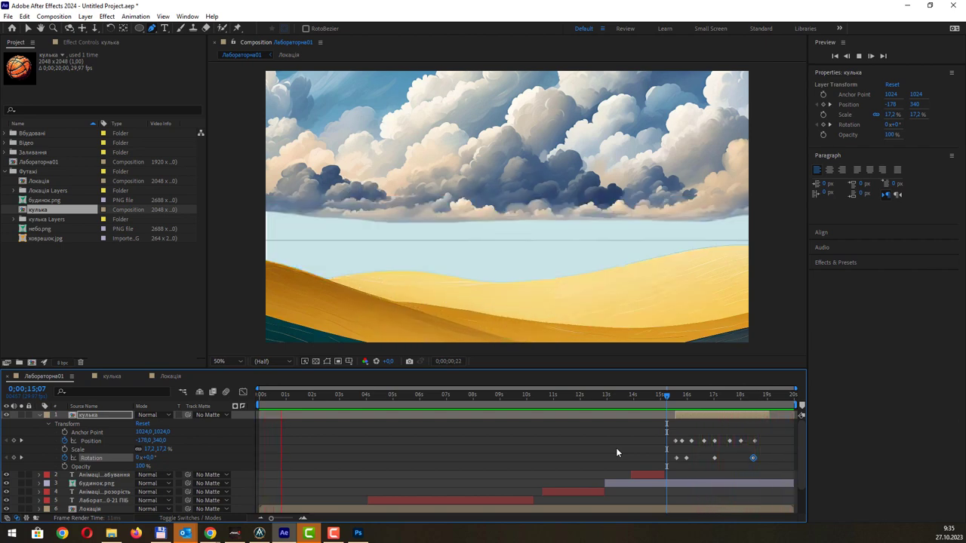
click(667, 394)
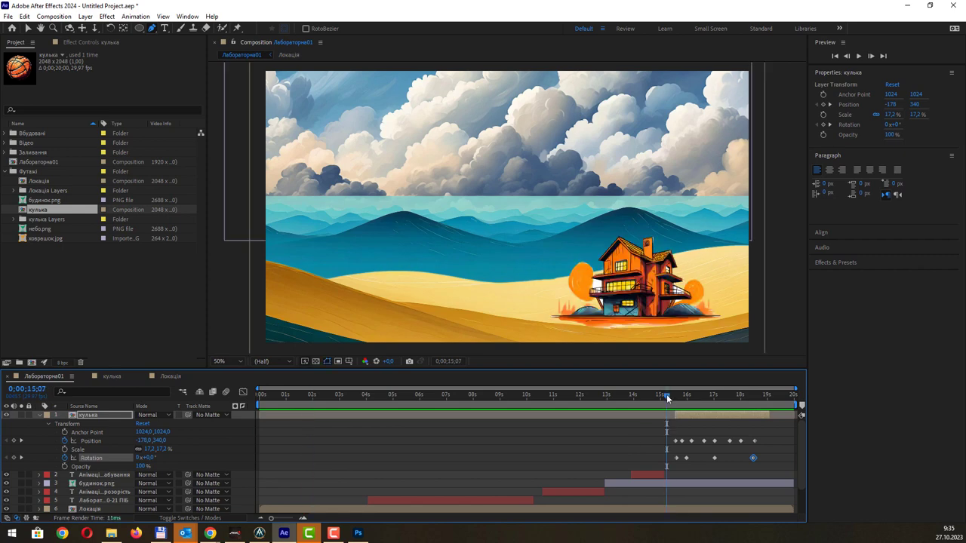
drag(669, 394, 676, 394)
drag(684, 398, 756, 413)
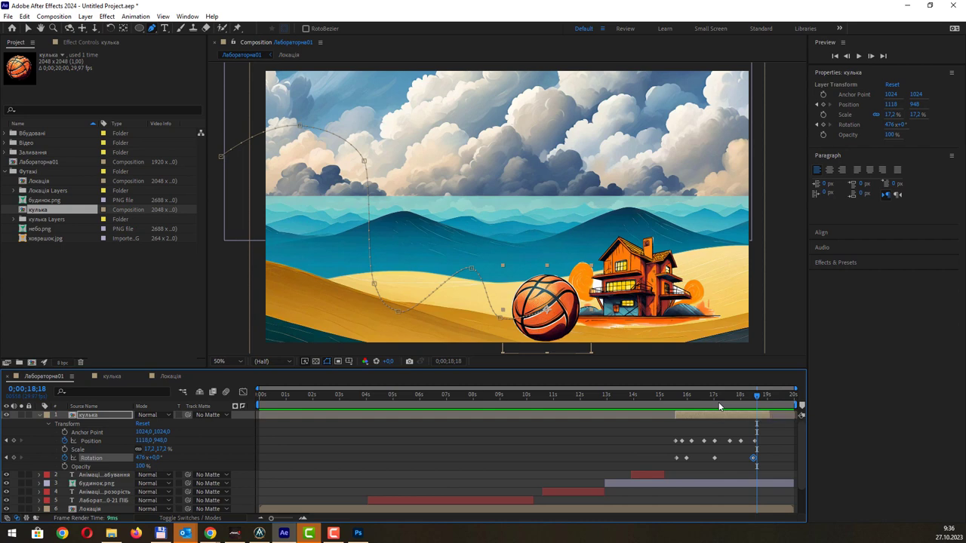
- Create a new text layer reading 'Анімація руху і оберту' at 18;16
click(40, 416)
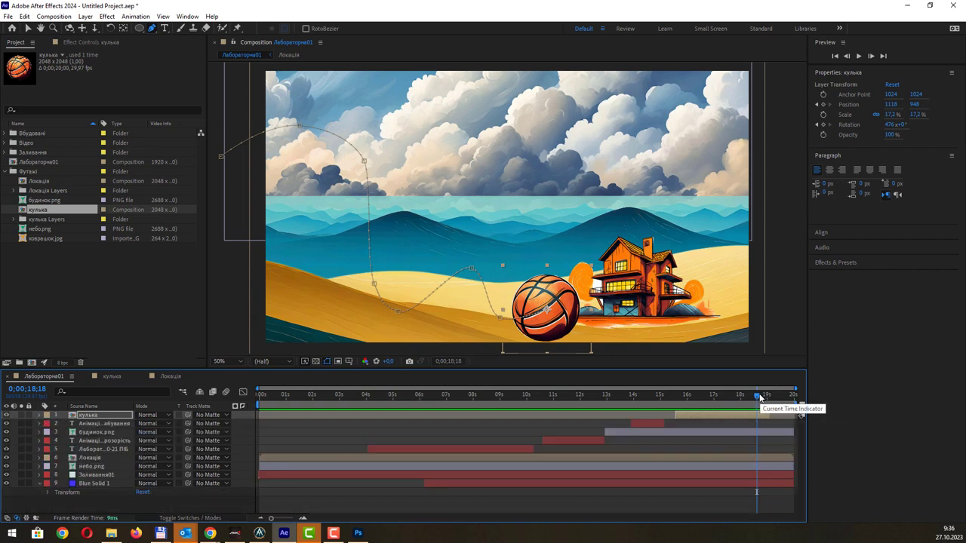
drag(758, 395, 754, 395)
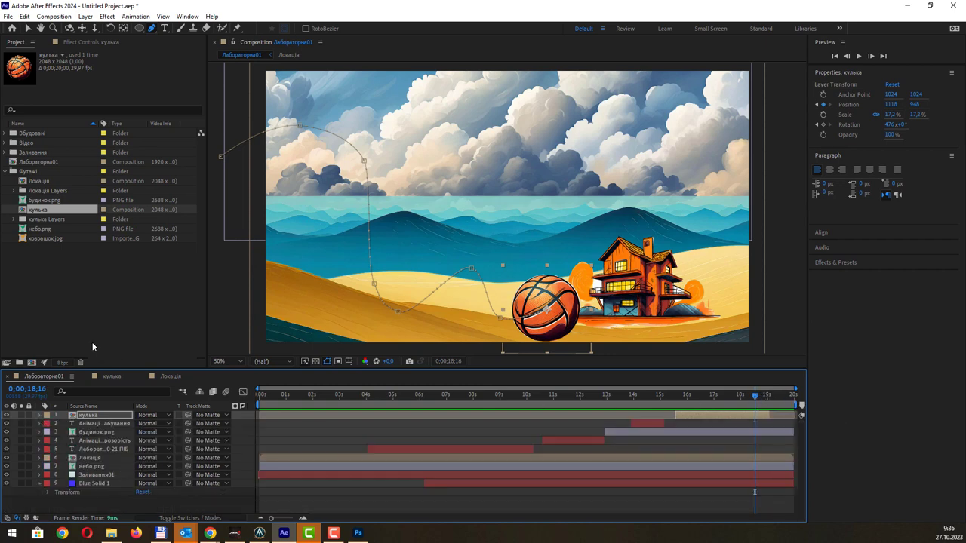
click(164, 28)
click(385, 141)
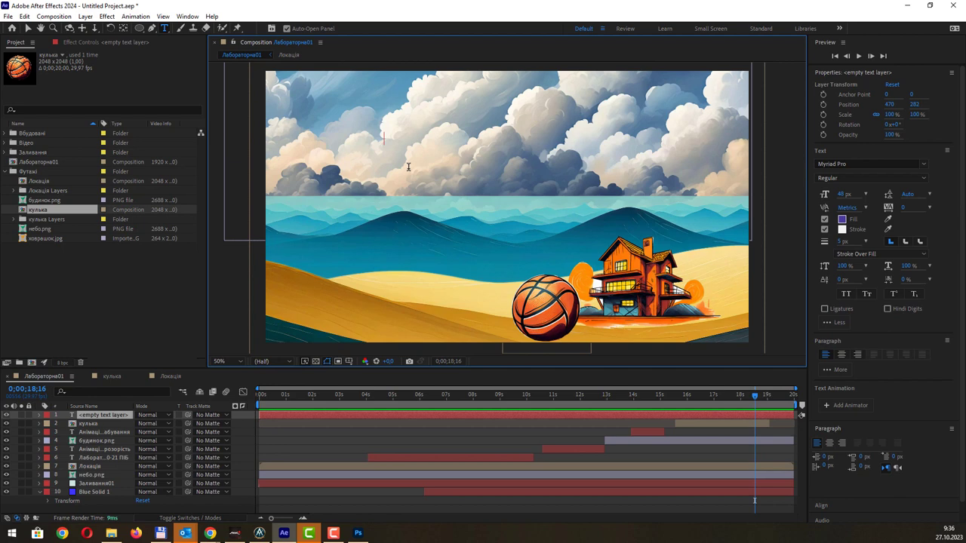
text(Анімація)
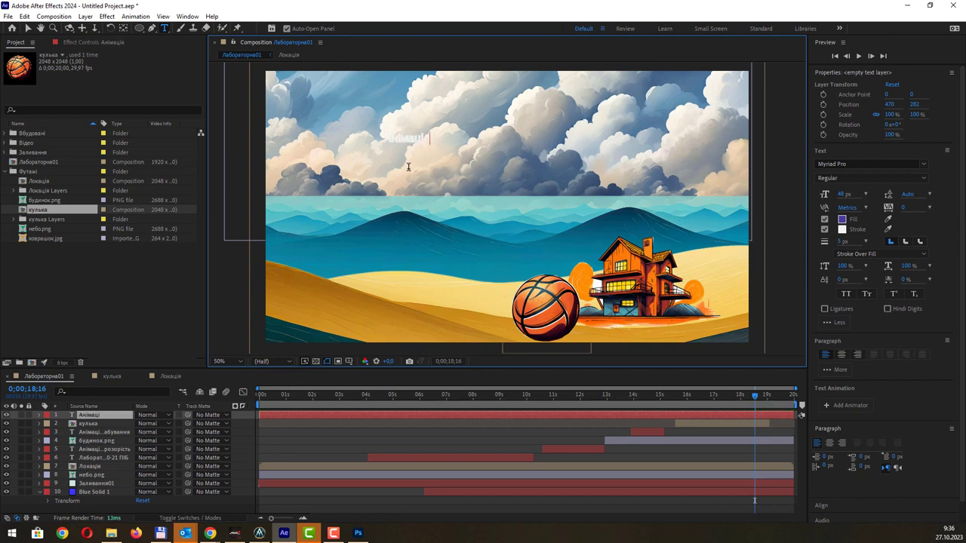
text( руху)
text( і оберту)
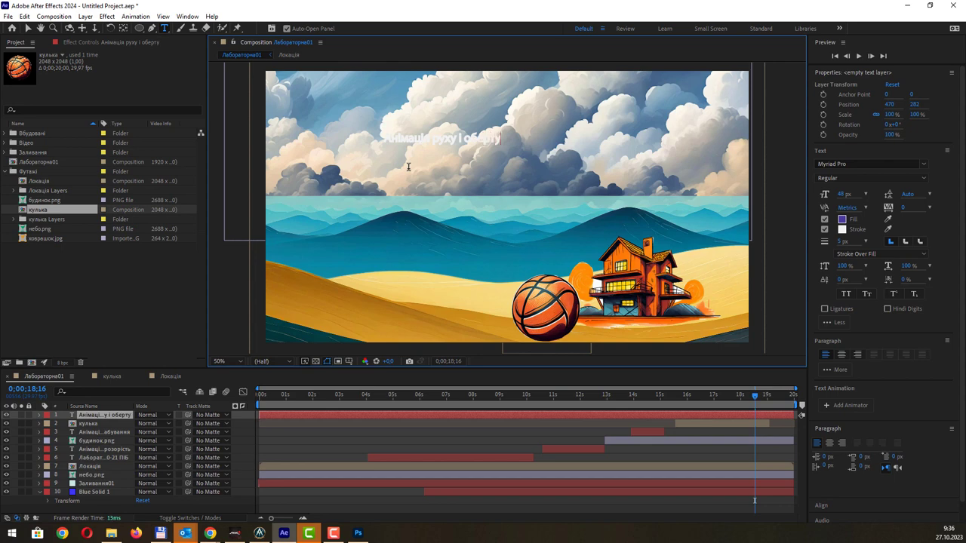
click(31, 33)
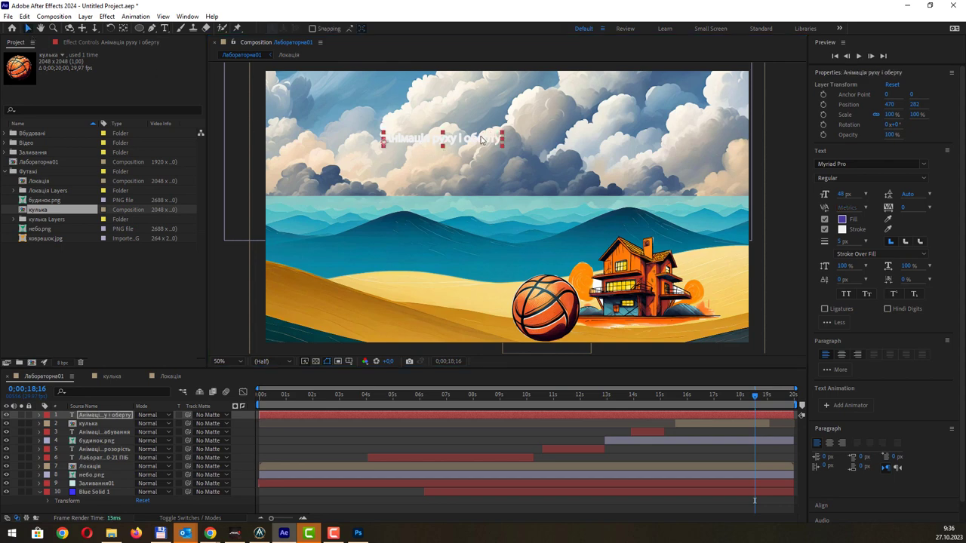
- Give the title a 3 px stroke, place it over the sea, and start it near 18.5 s
drag(481, 144, 466, 253)
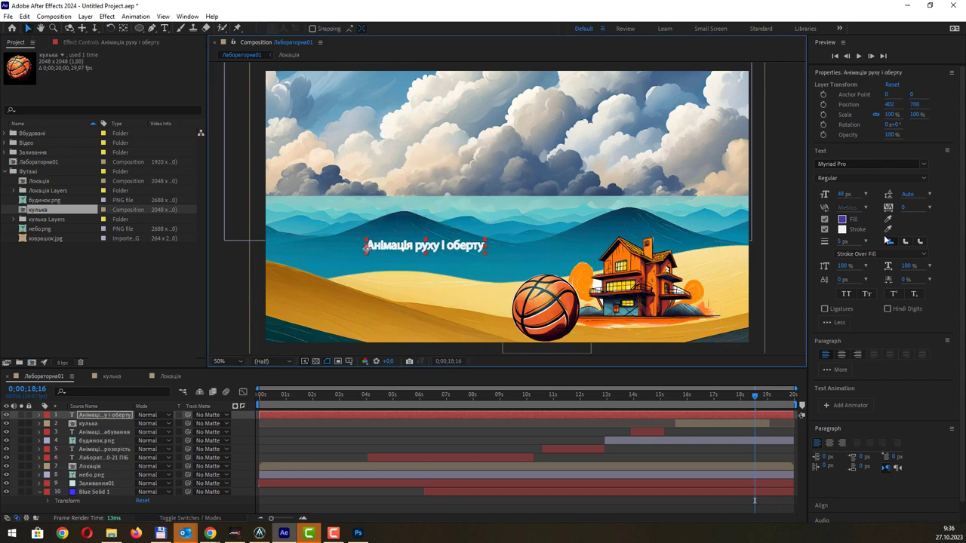
click(842, 231)
key(Return)
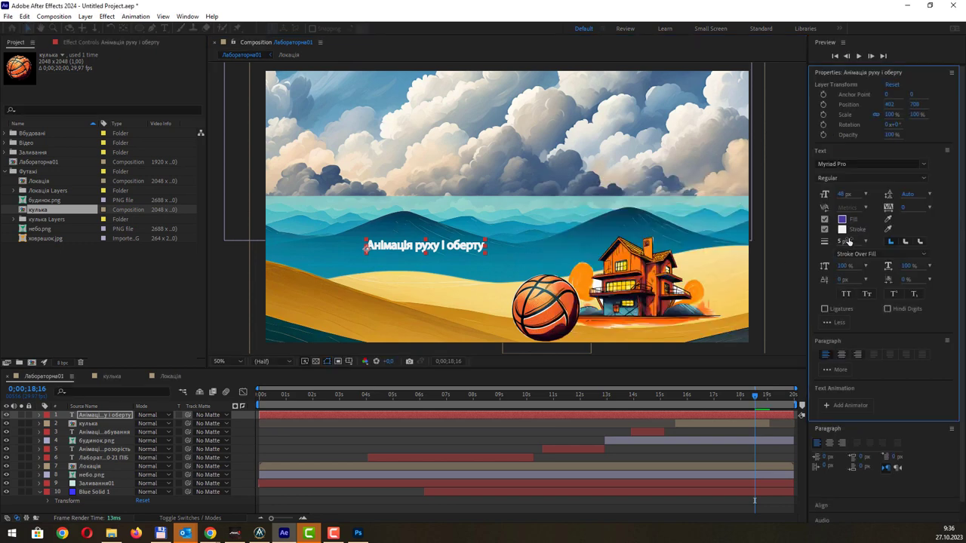
click(847, 241)
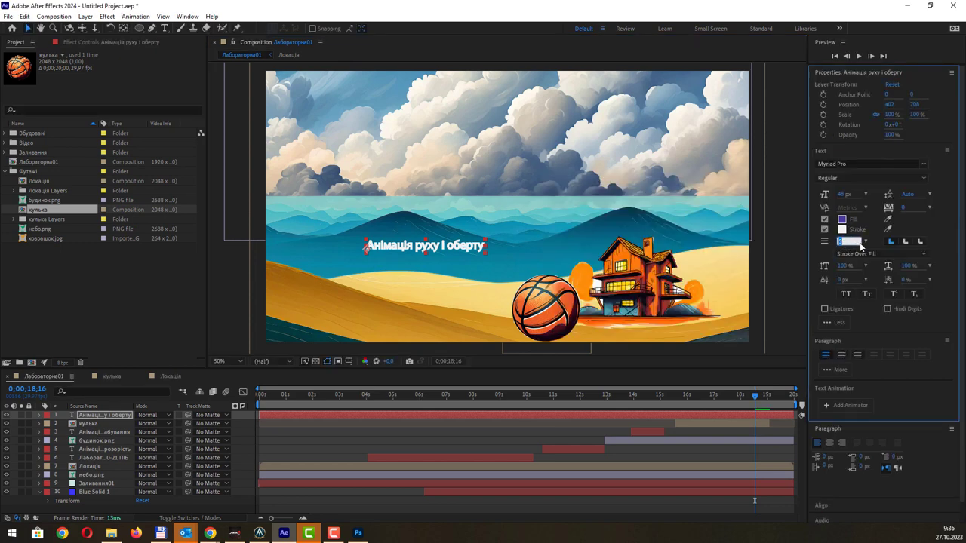
text(3)
key(Return)
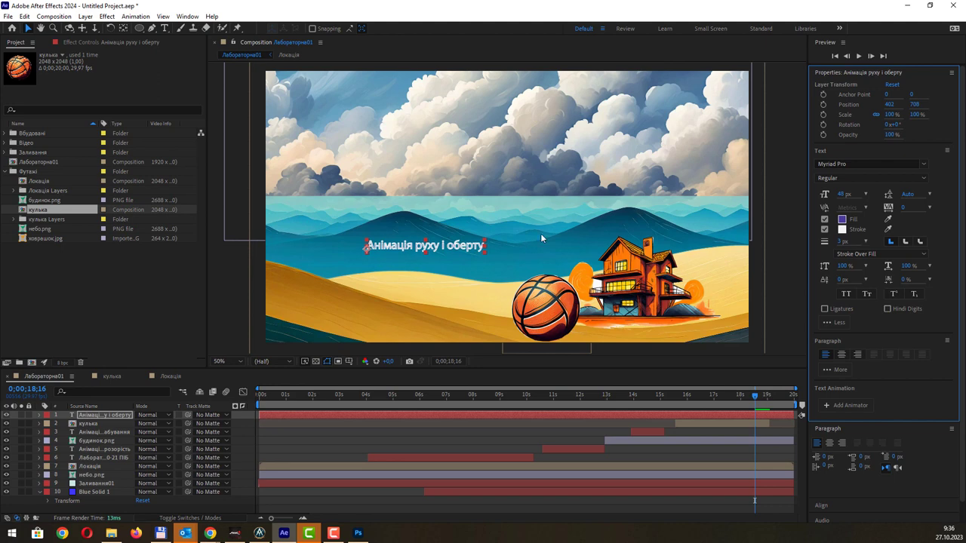
drag(464, 248, 500, 218)
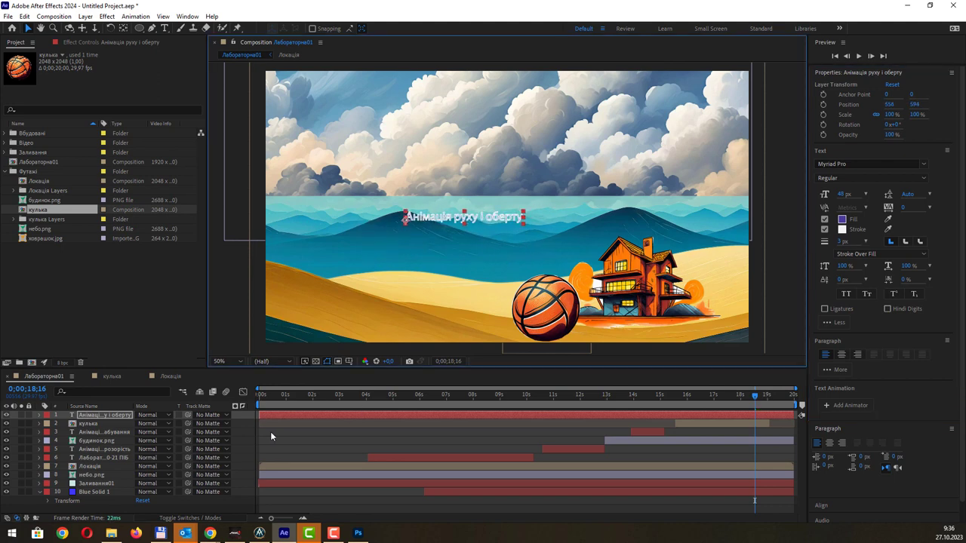
drag(283, 412, 739, 415)
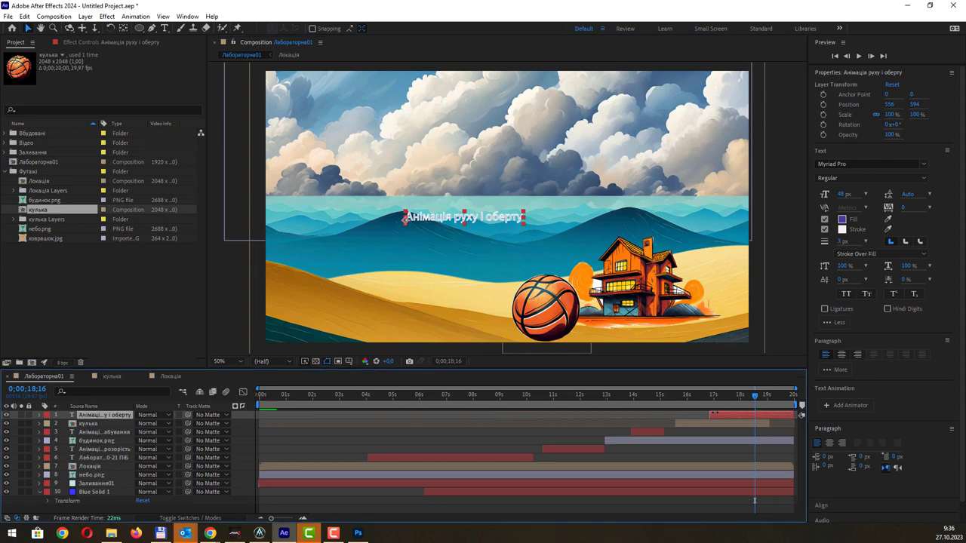
- At 17;26, reveal the title's Transform properties and enable Rotation and Position stopwatches
click(737, 396)
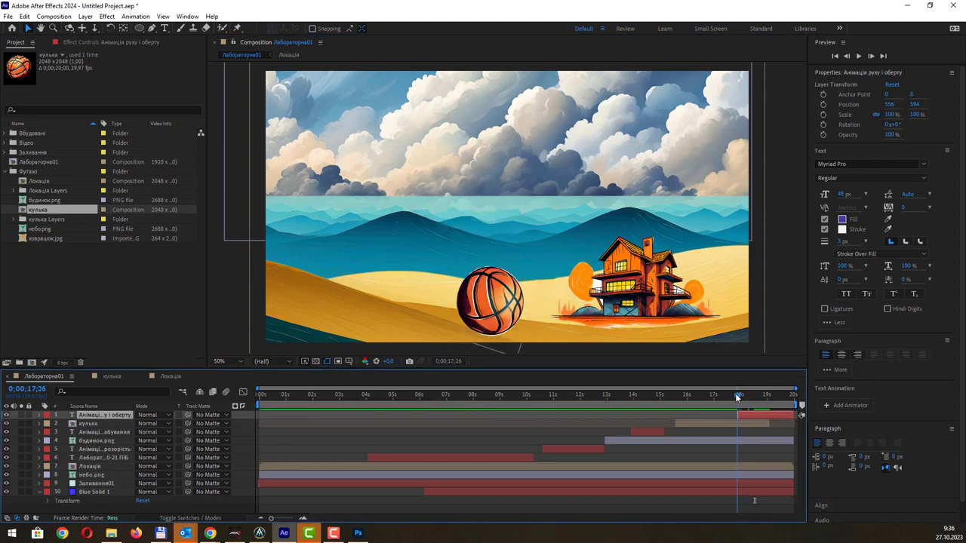
click(39, 416)
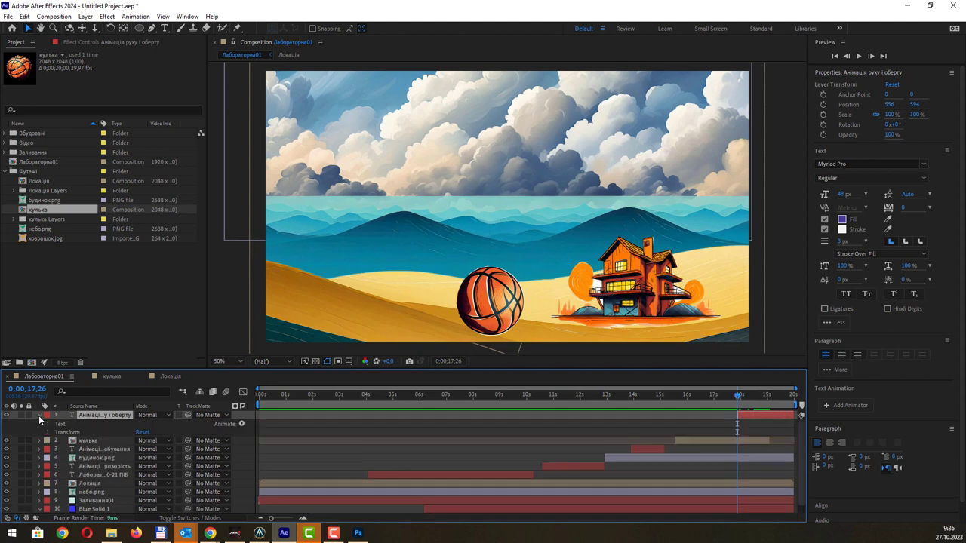
click(48, 432)
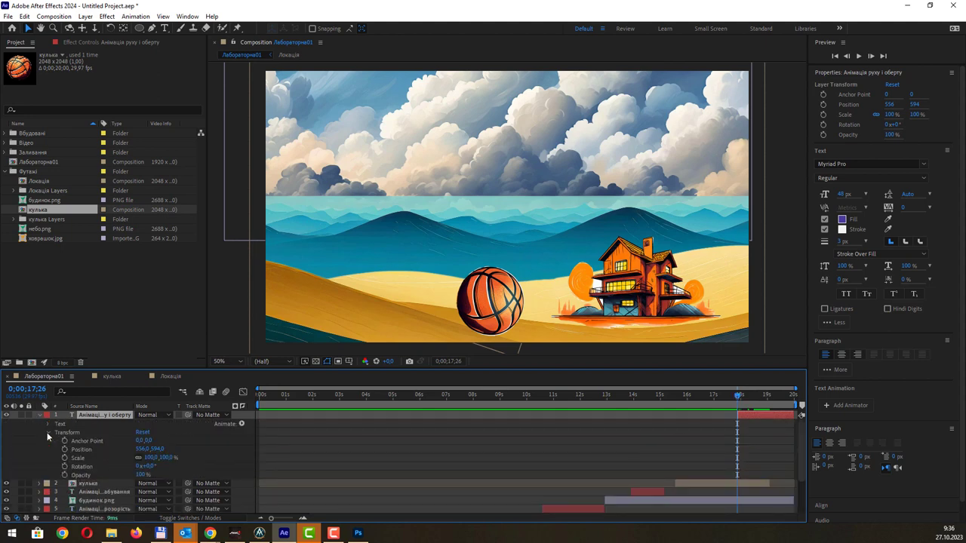
click(63, 467)
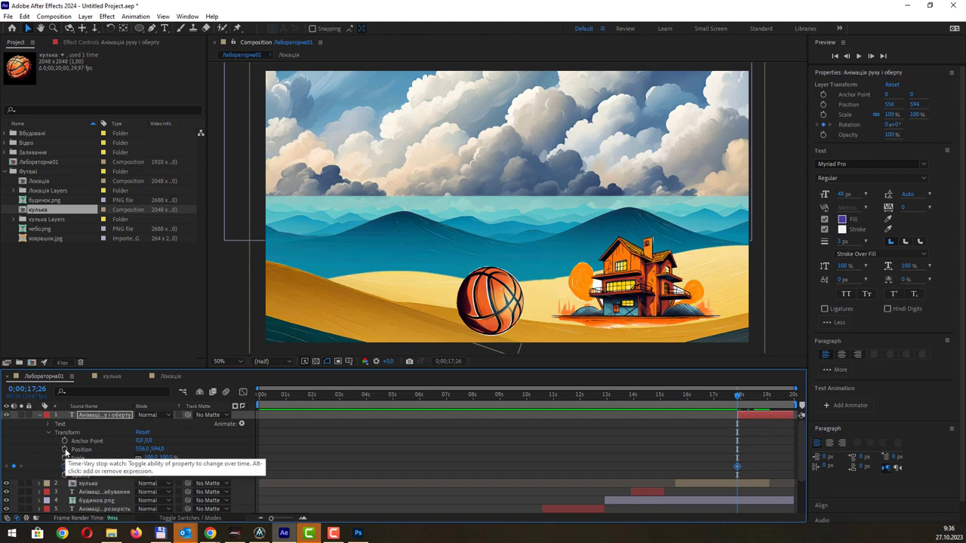
click(65, 449)
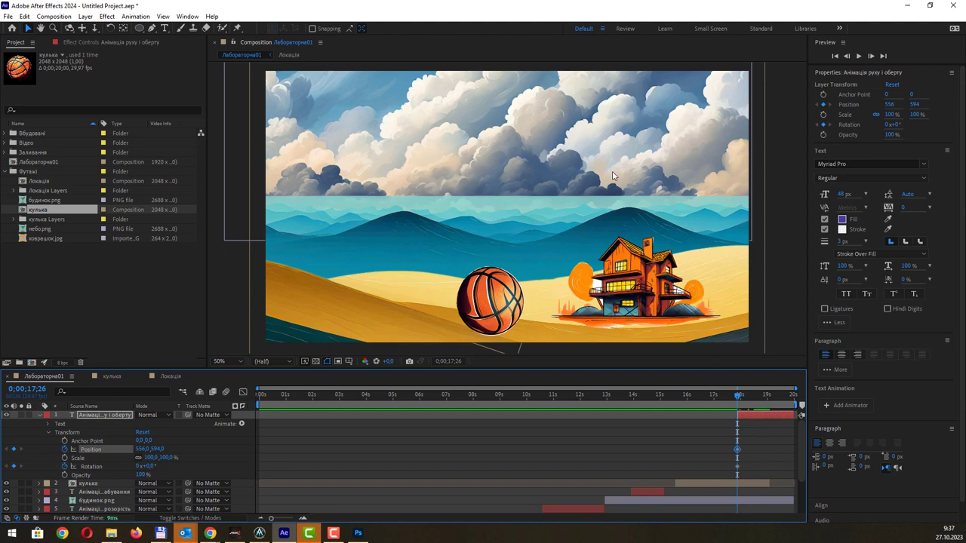
- Undo both keyframes, move to the title's first frame, and pan to show space above the frame
click(738, 400)
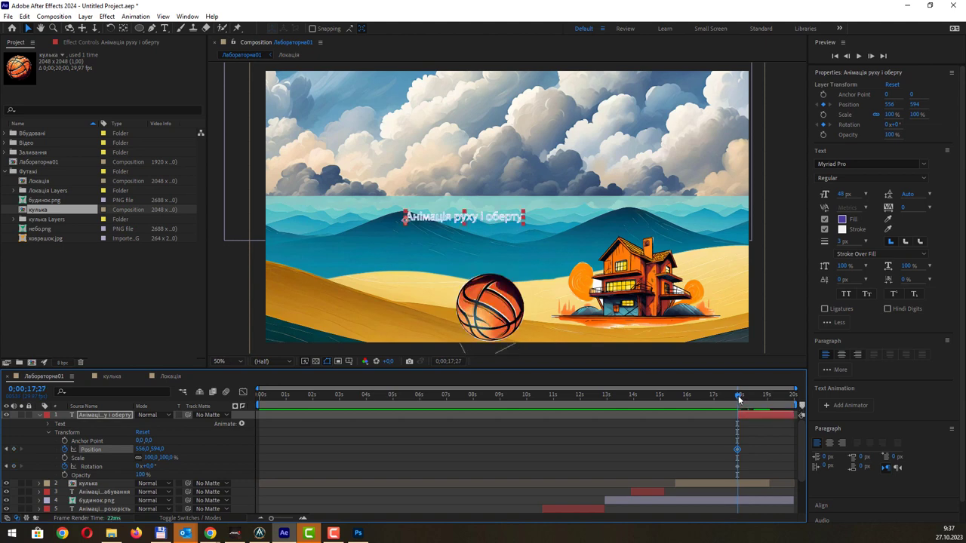
drag(739, 400, 738, 400)
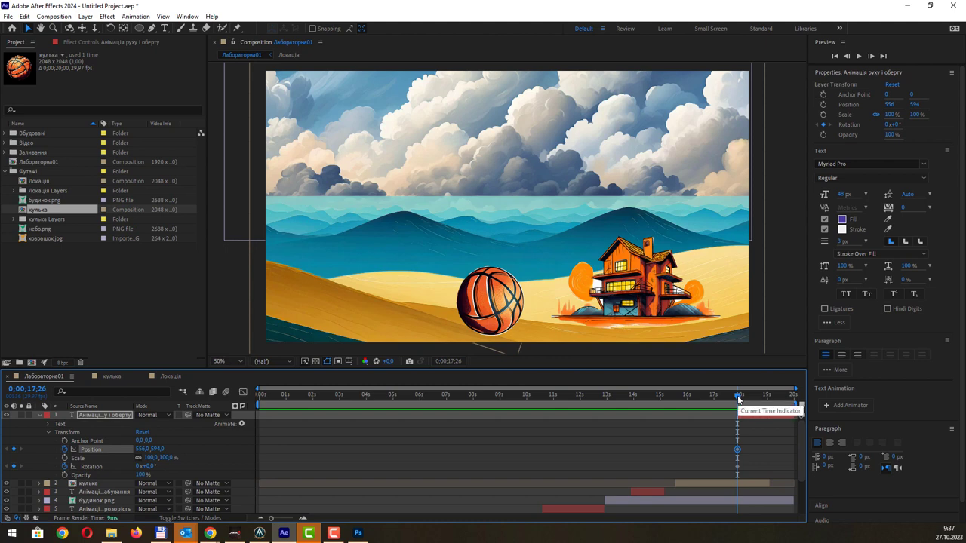
key(ctrl+z)
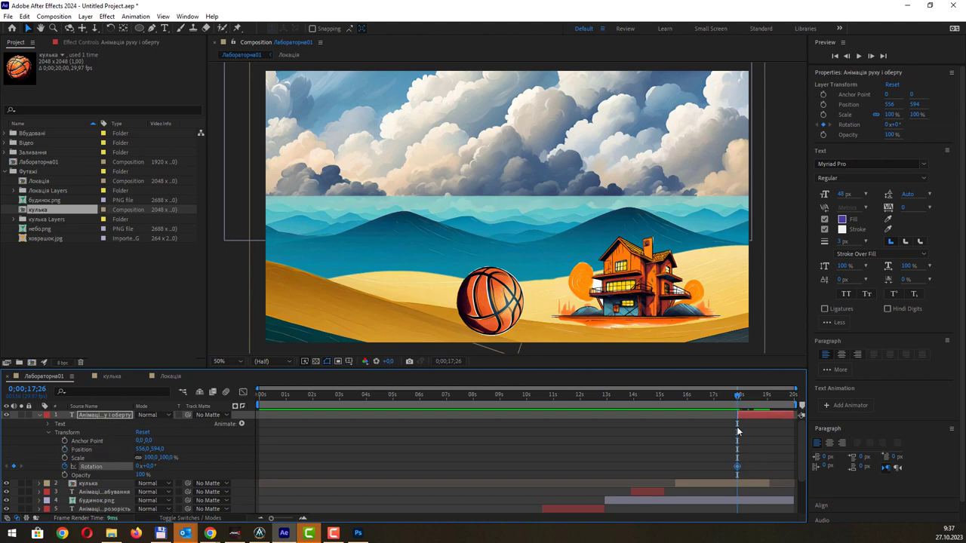
key(ctrl+z)
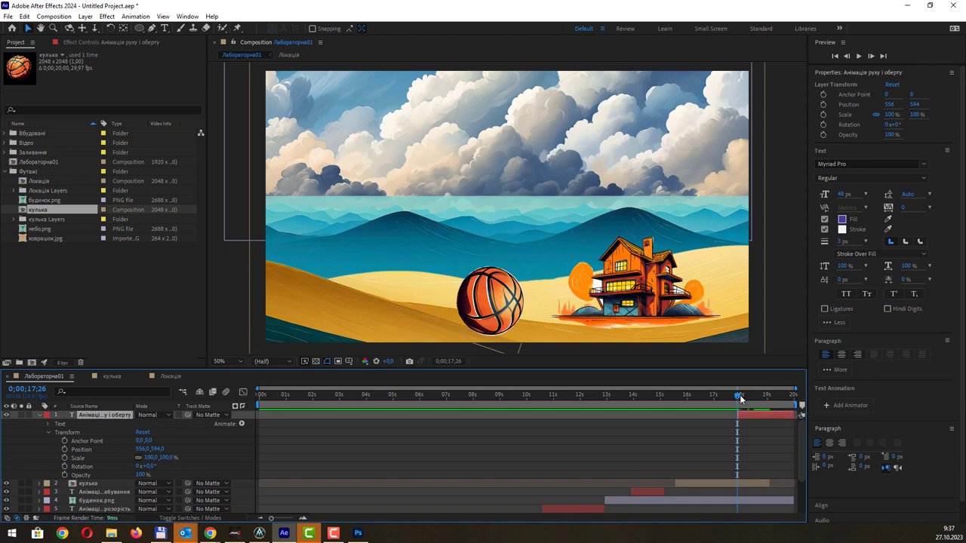
click(741, 398)
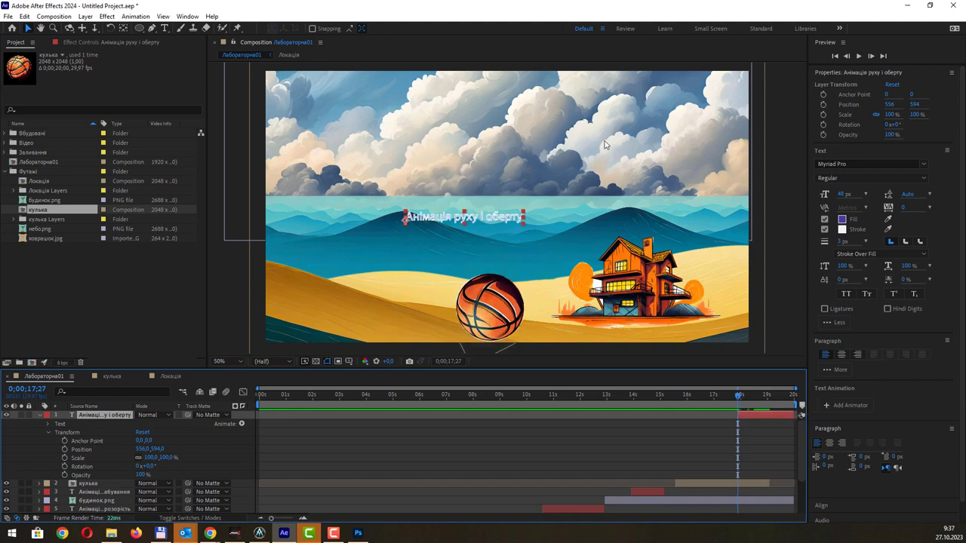
drag(611, 149, 579, 241)
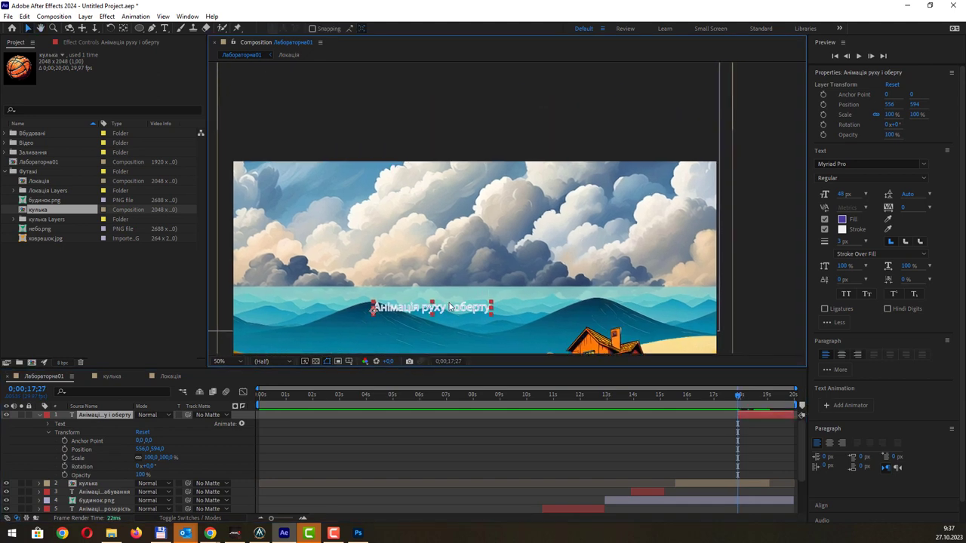
- Keyframe the caption dropping from 904, -38 at 17;27 to 812, 440 at 18;04
drag(449, 310, 536, 153)
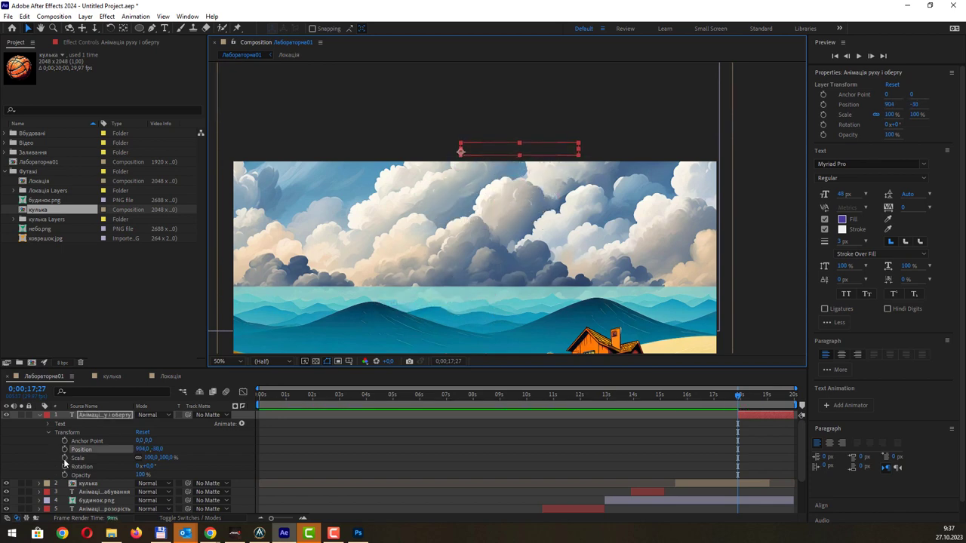
click(64, 449)
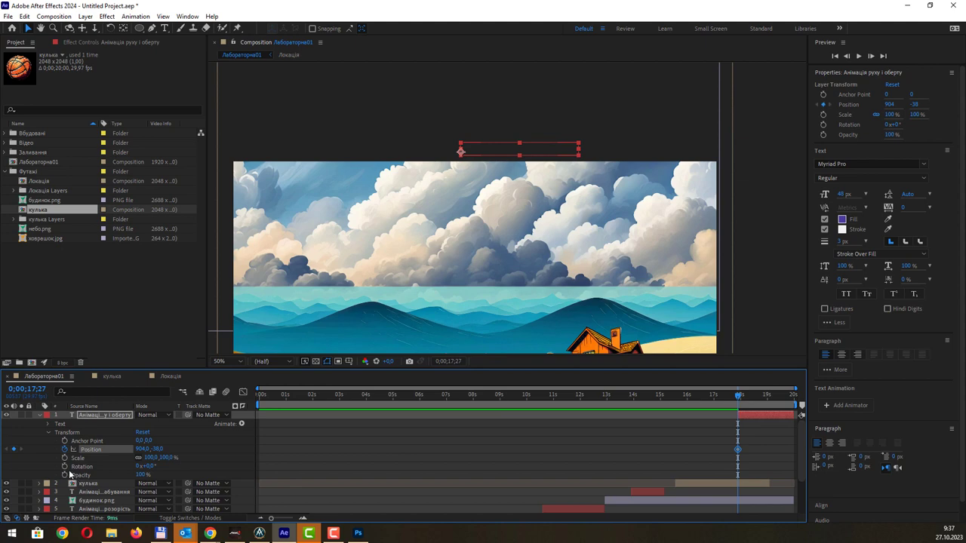
click(64, 467)
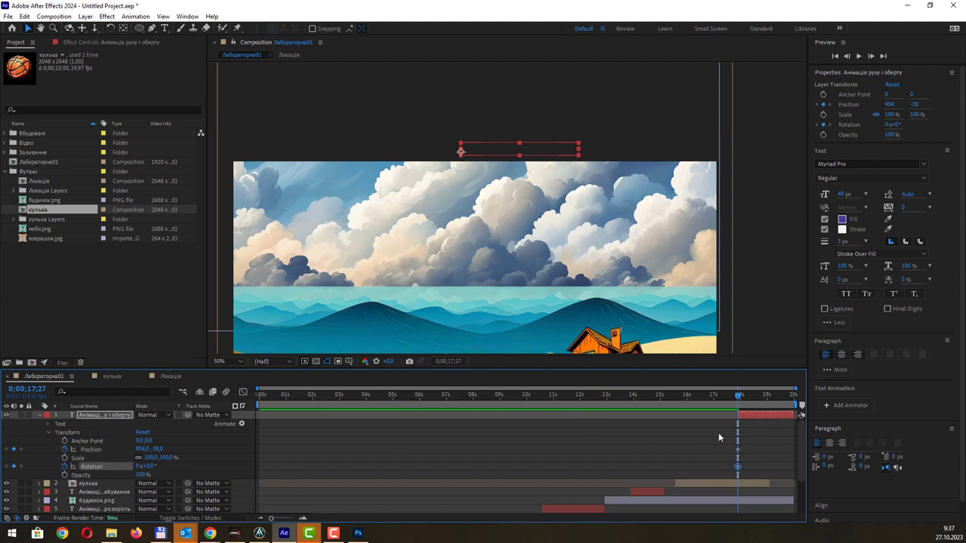
drag(737, 398, 744, 398)
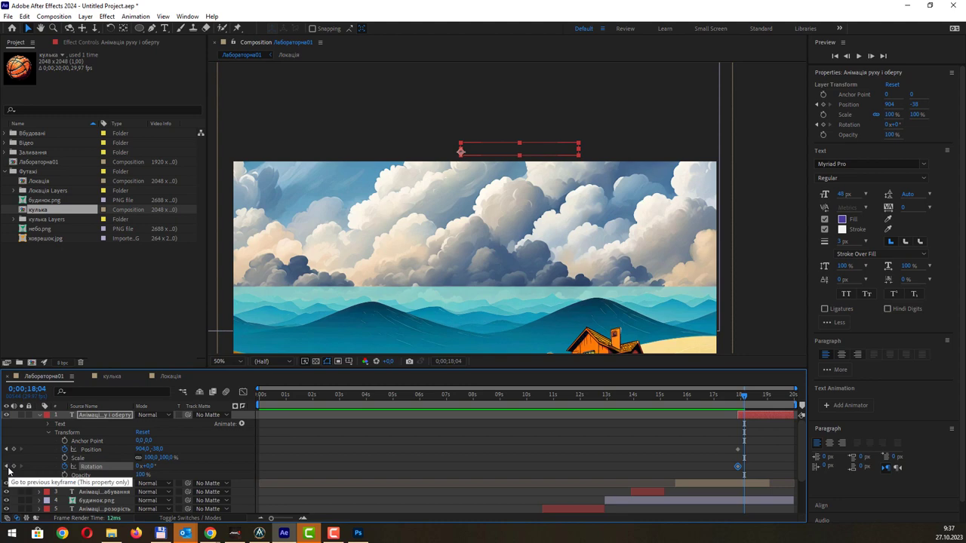
drag(536, 155, 512, 273)
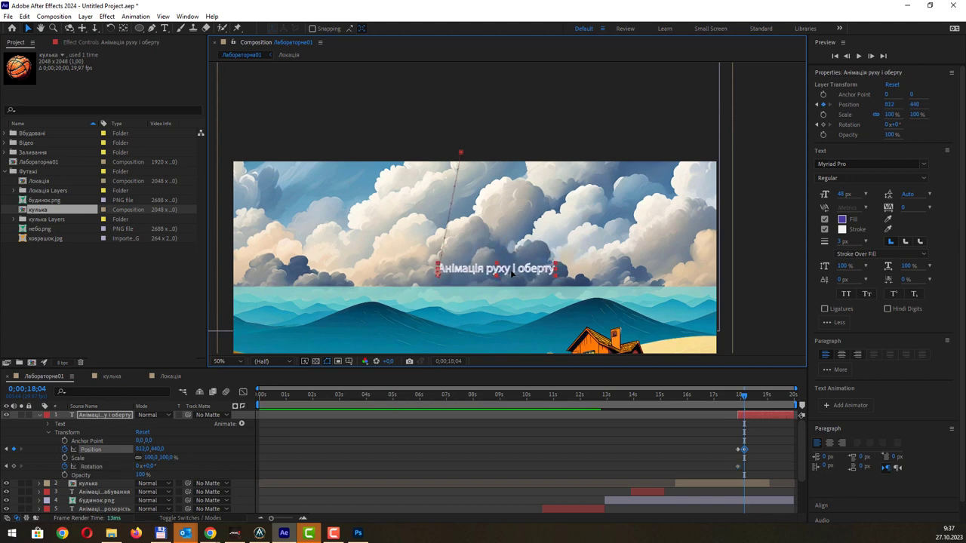
- Set Rotation to 200x at the start keyframe and 0x at the end, then preview
click(744, 401)
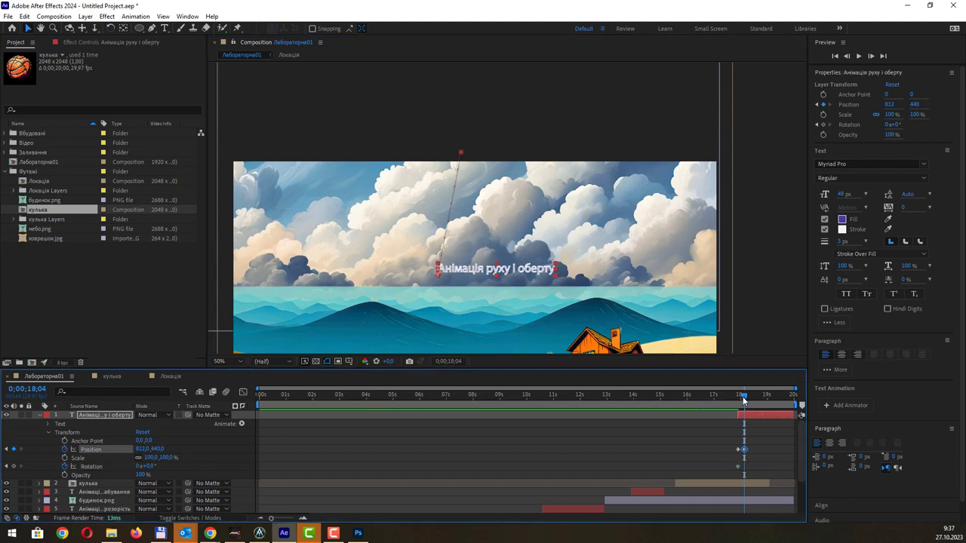
click(7, 449)
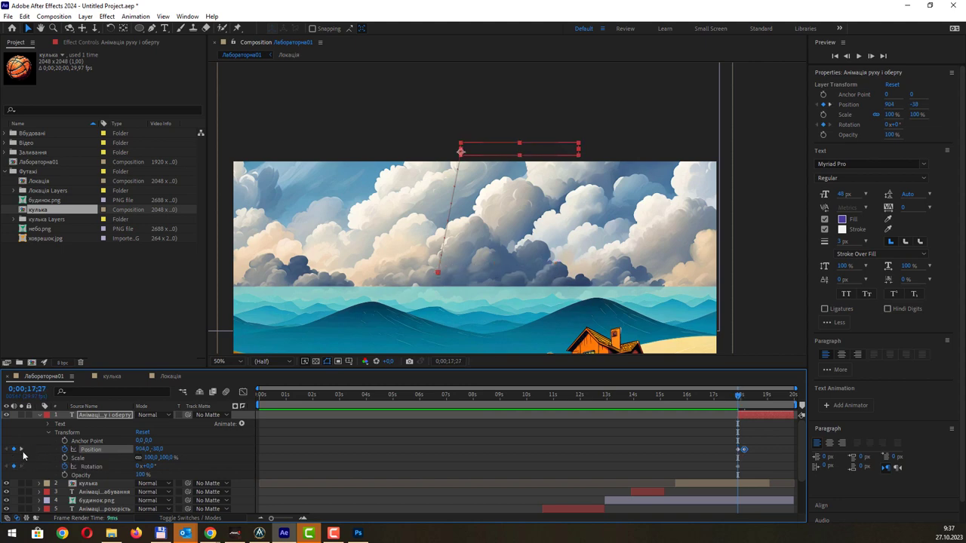
click(139, 466)
key(Return)
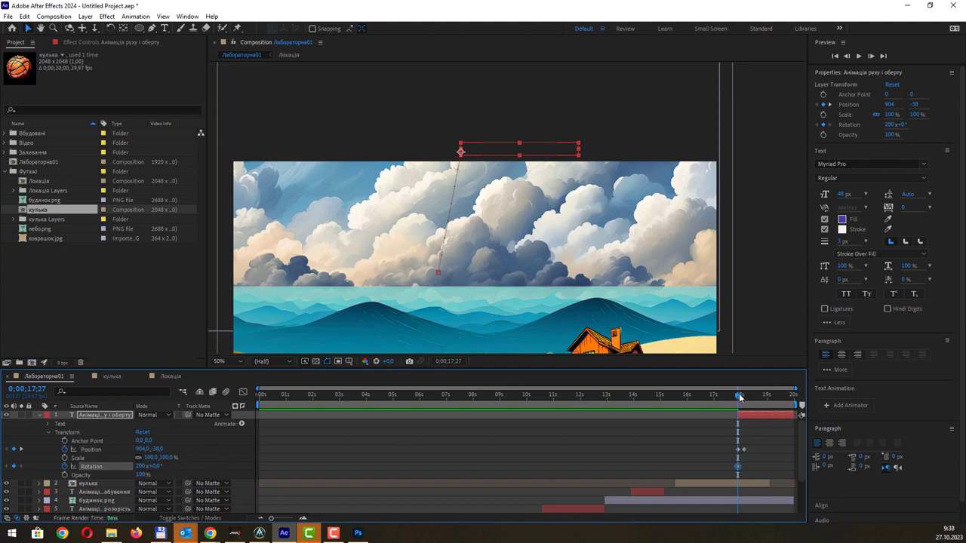
drag(739, 398, 749, 398)
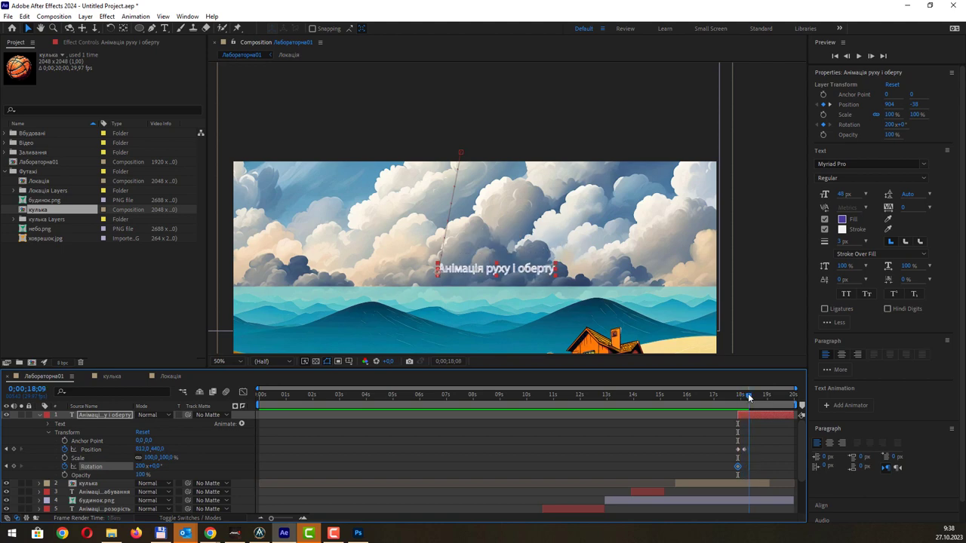
drag(749, 398, 745, 398)
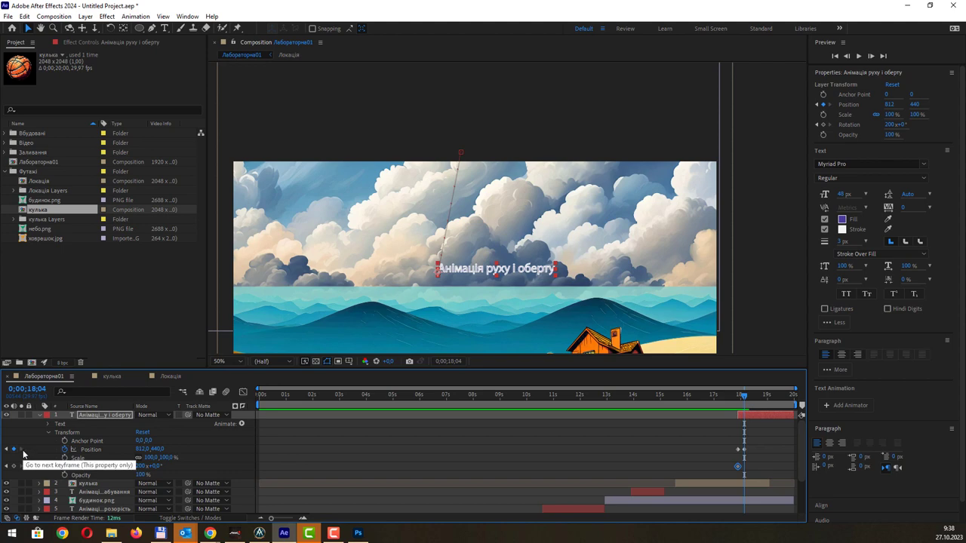
click(142, 466)
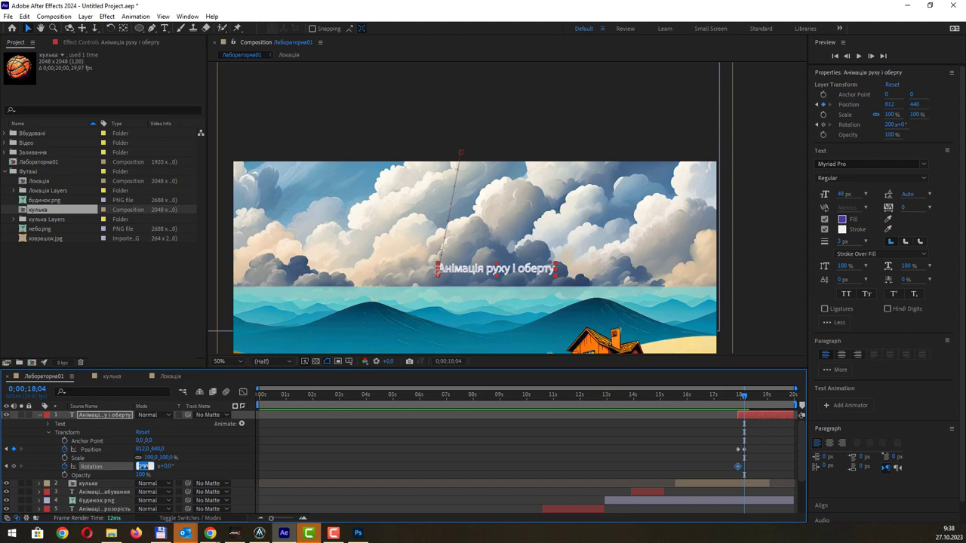
text(0)
key(Return)
drag(743, 400, 735, 400)
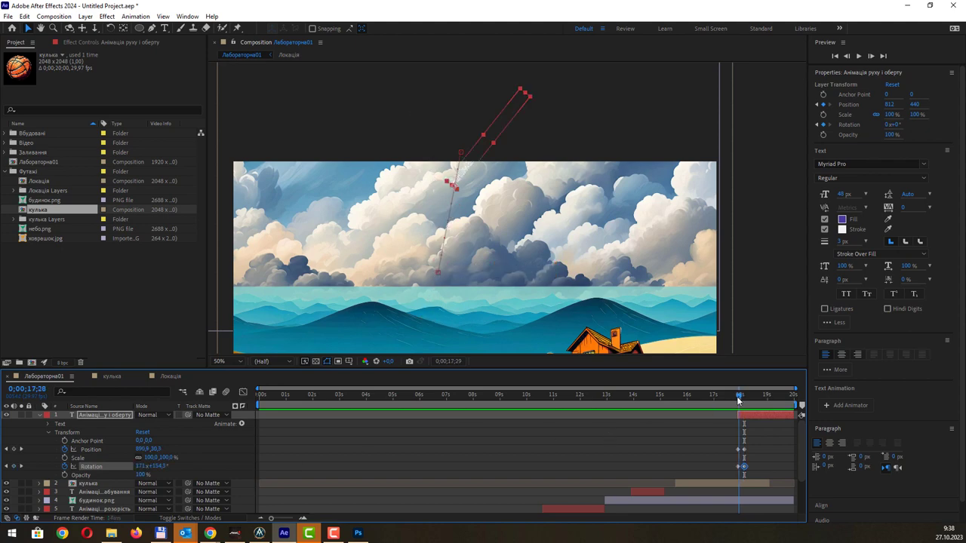
key(space)
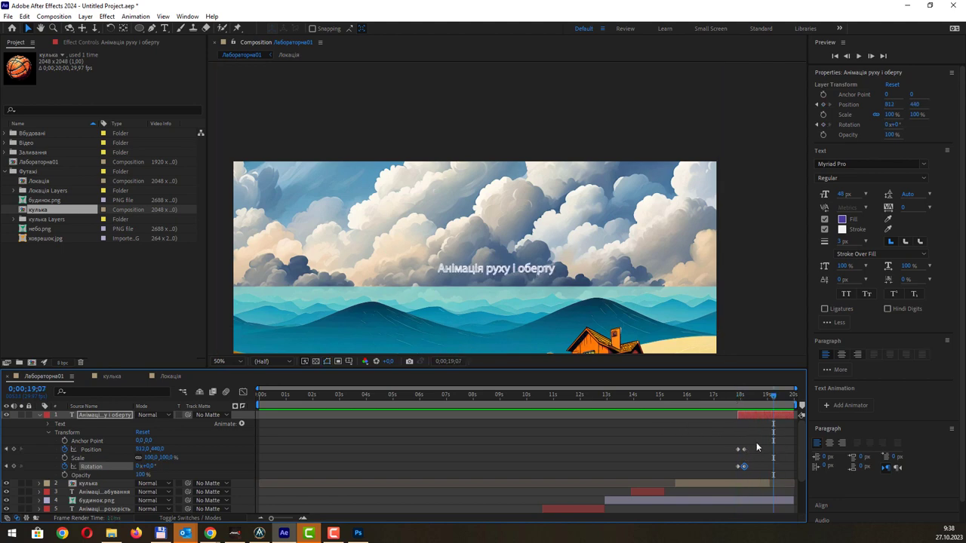
- Move the caption's end keyframes later and preview the slower drop
mouse_move(756, 442)
mouse_down()
mouse_move(742, 476)
mouse_move(754, 451)
mouse_up()
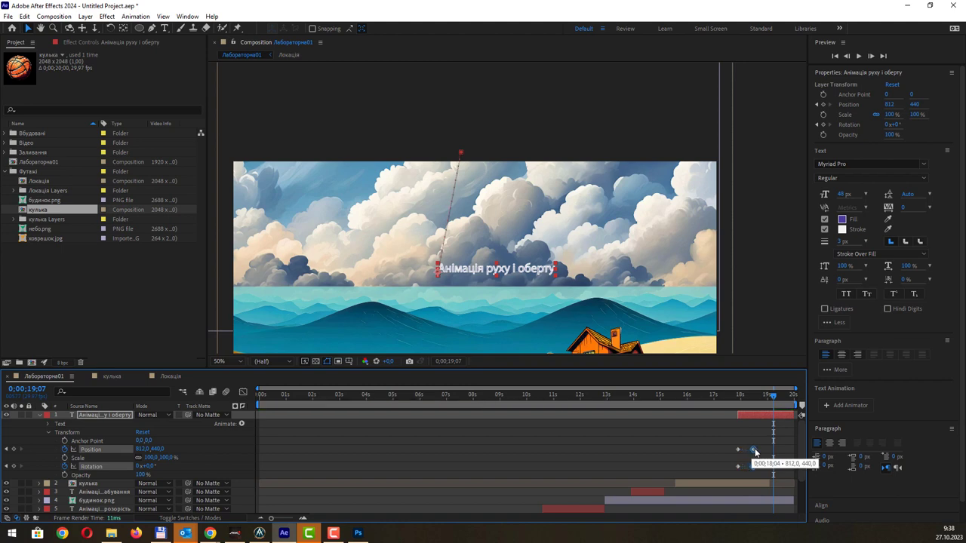
click(735, 396)
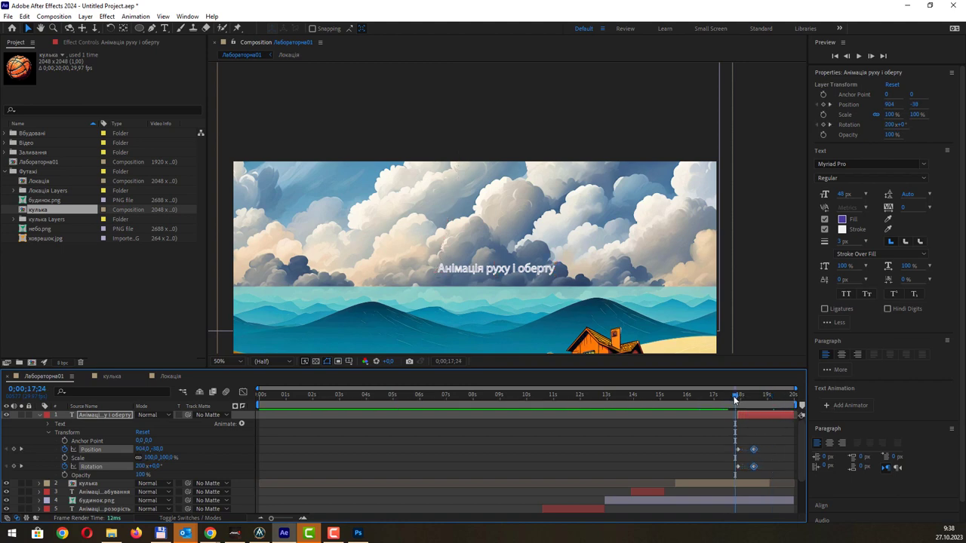
key(space)
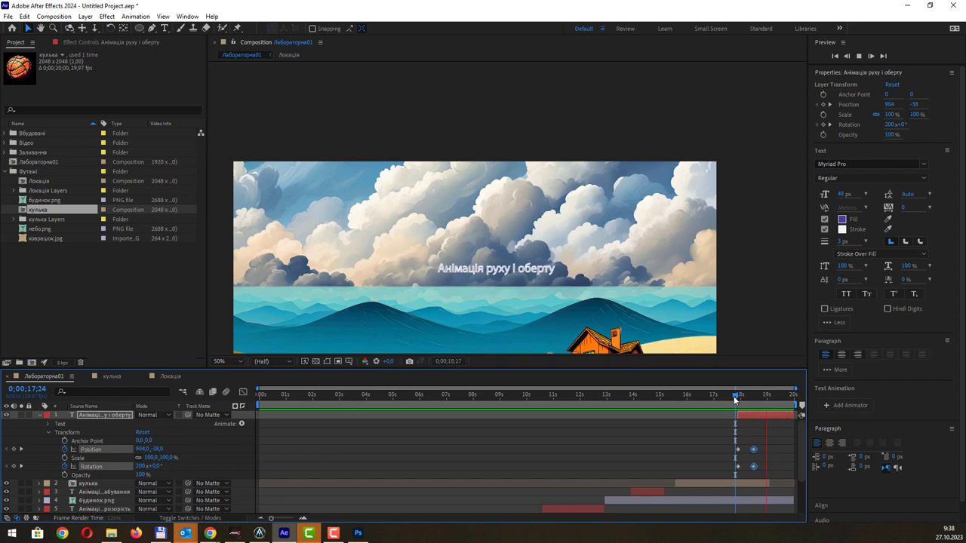
click(790, 398)
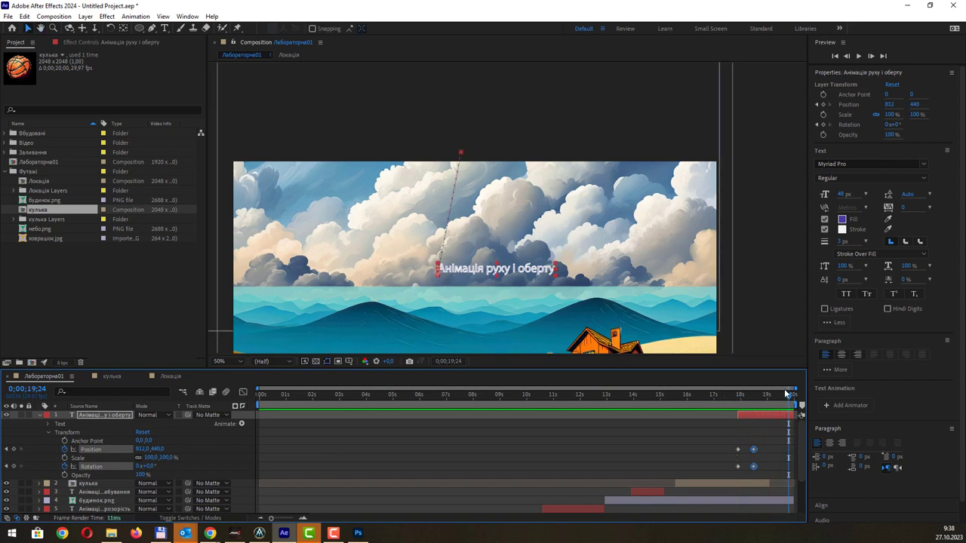
drag(790, 397, 754, 398)
- Move the caption's anchor point to the text centre (230, -6) and check its spin
key(period)
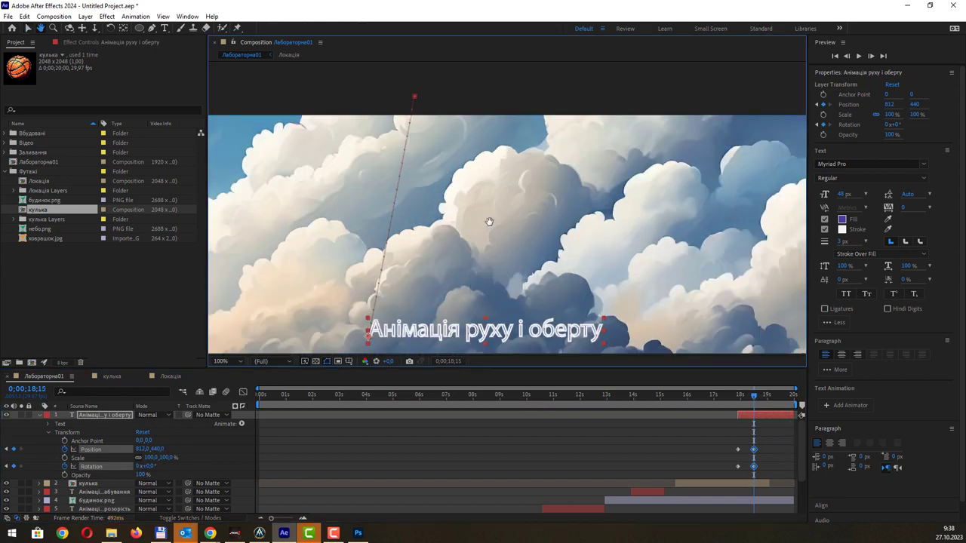
drag(490, 222, 459, 123)
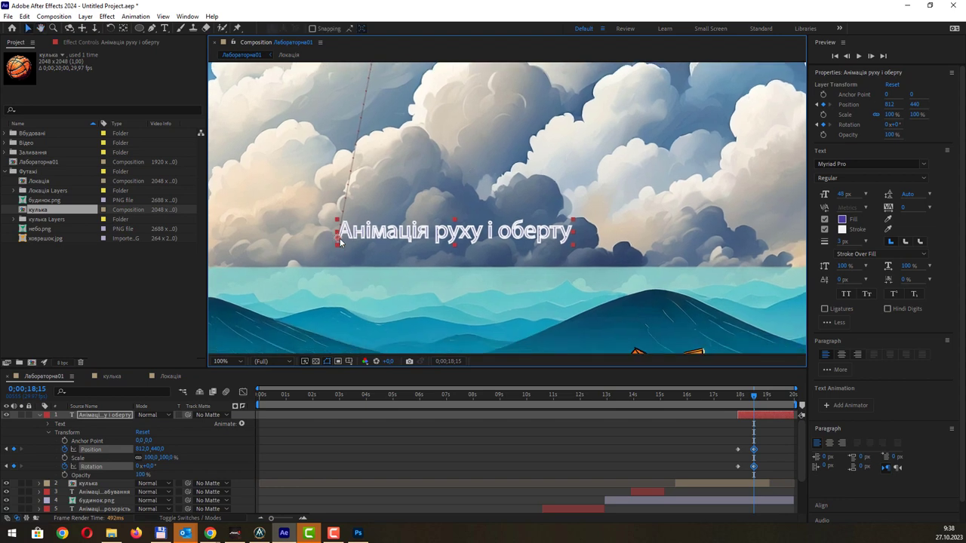
click(124, 29)
drag(340, 239, 455, 238)
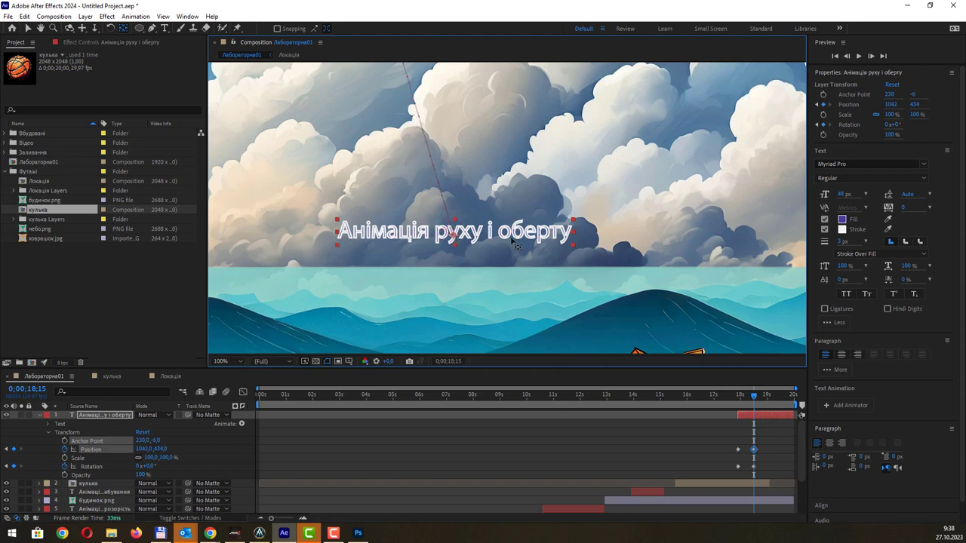
key(comma)
key(comma)
key(comma)
drag(754, 399, 741, 398)
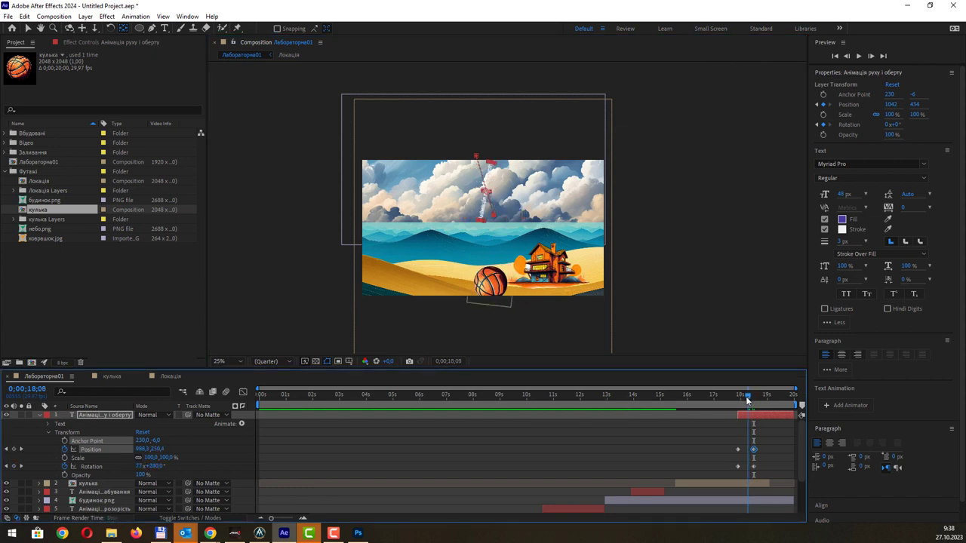
scroll(505, 215, up, 2)
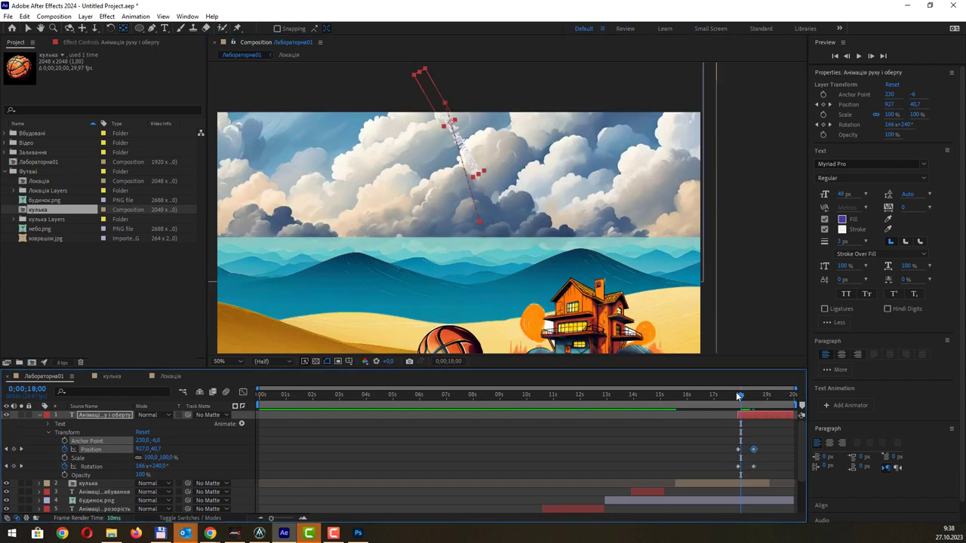
drag(741, 396, 737, 399)
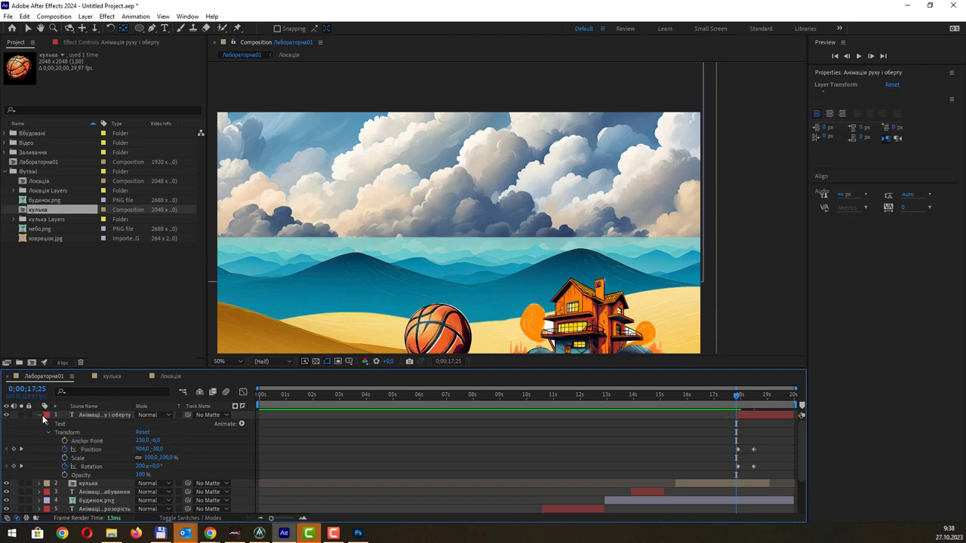
- Collapse the caption layer, select layer 5, and preview the full Лабораторна01 composition
click(41, 416)
click(107, 450)
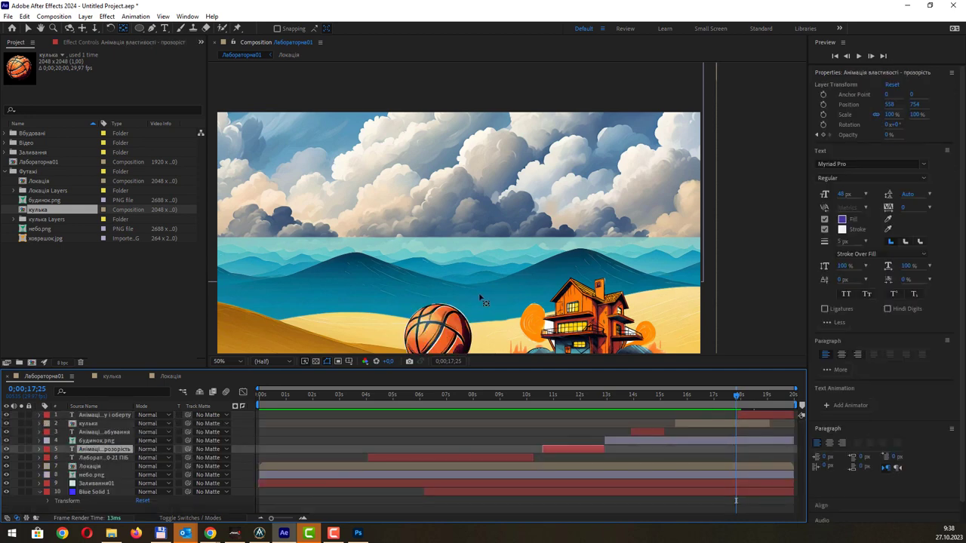
scroll(444, 206, down, 2)
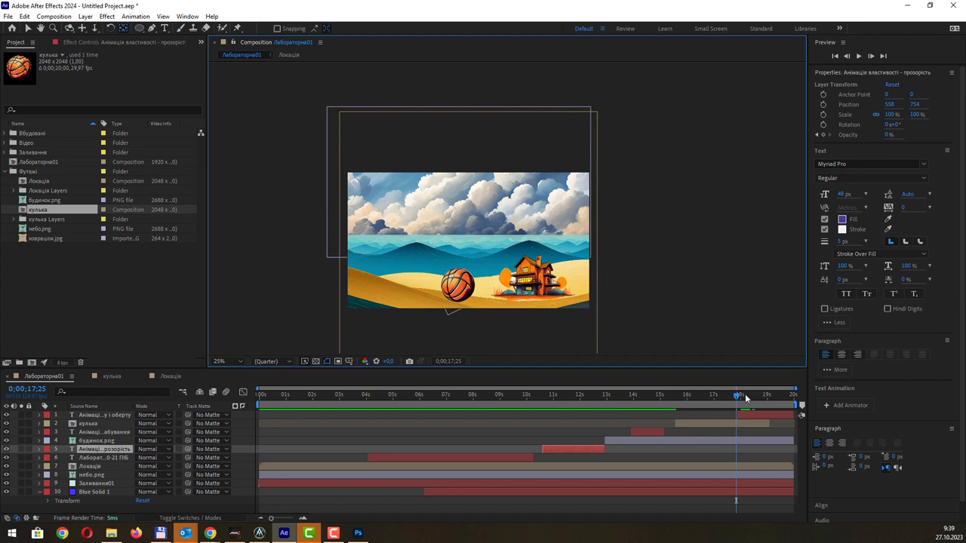
key(space)
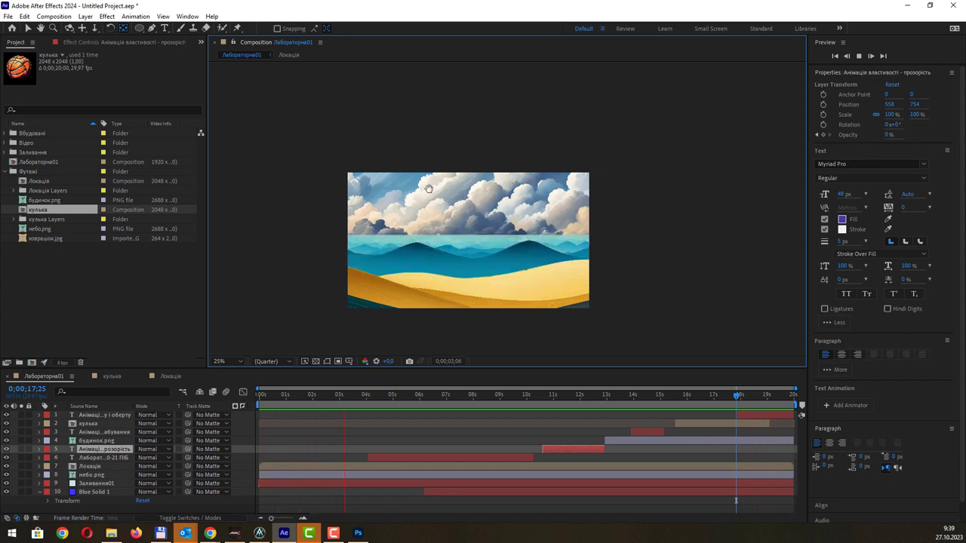
key(space)
key(y)
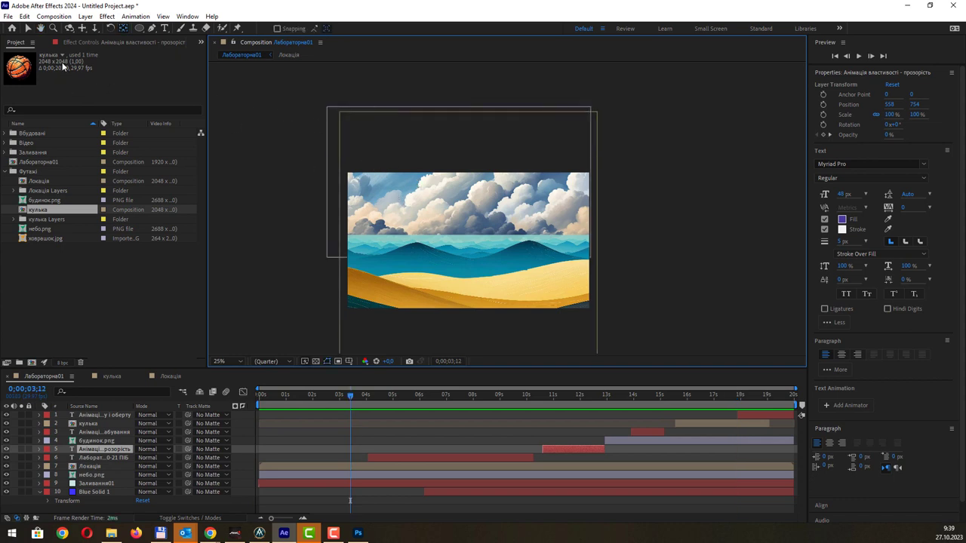
- Add Лабораторна01 to the Adobe Media Encoder queue from File > Export
click(7, 16)
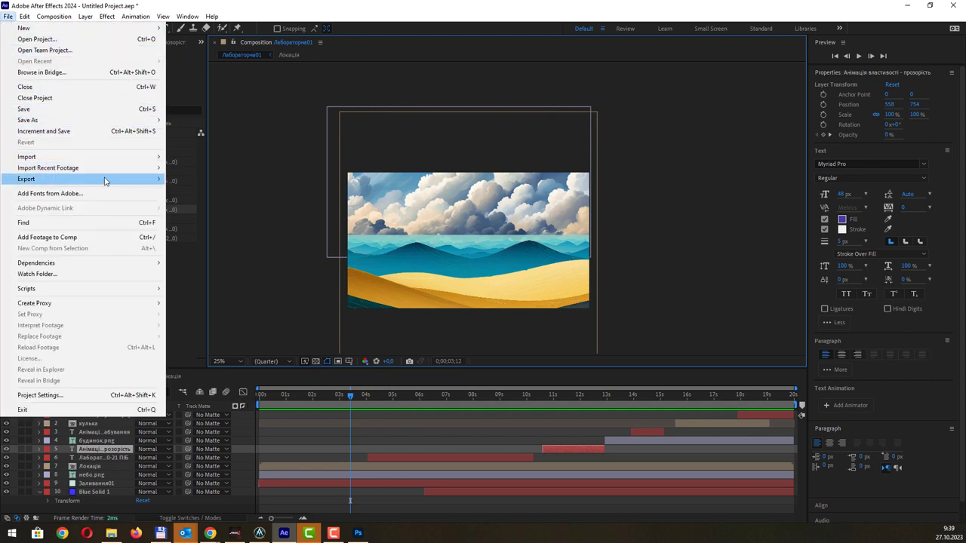
mouse_move(105, 182)
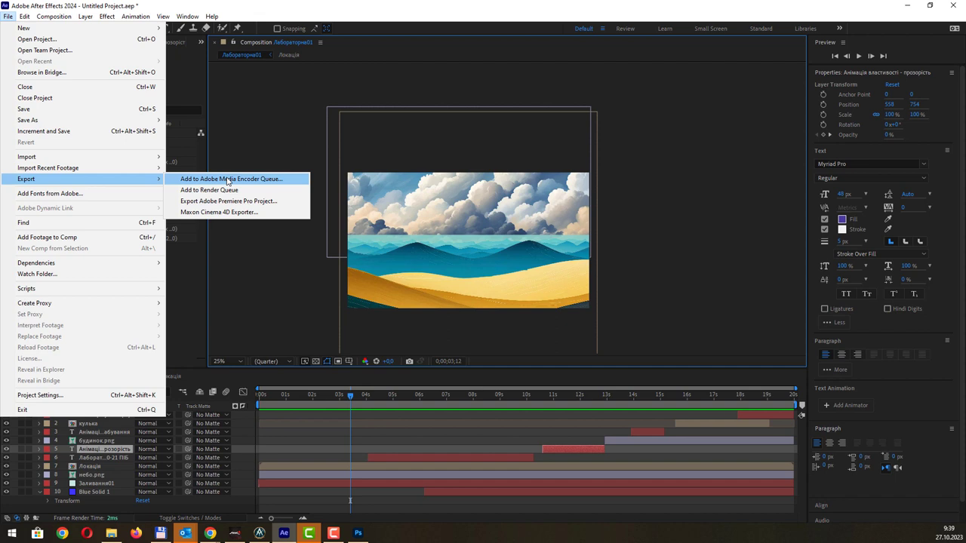
click(227, 179)
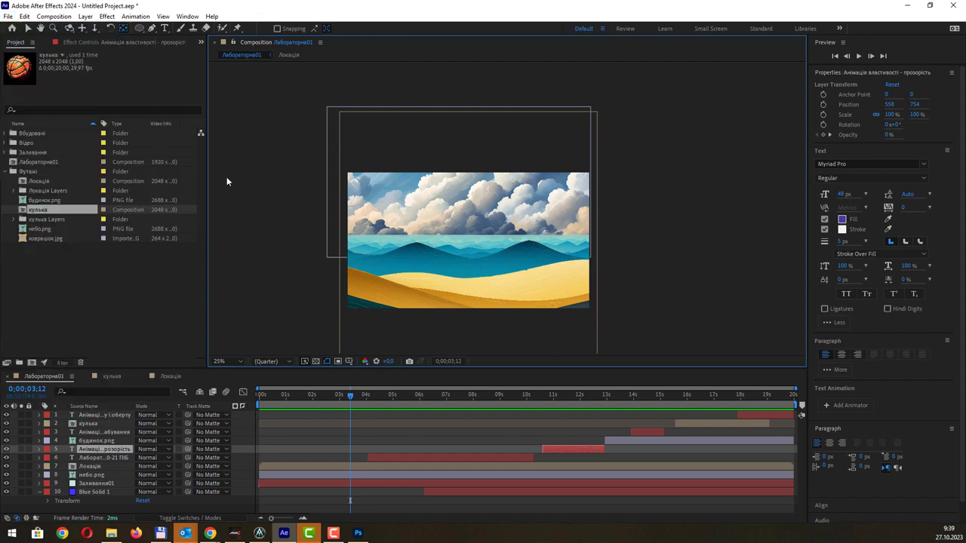
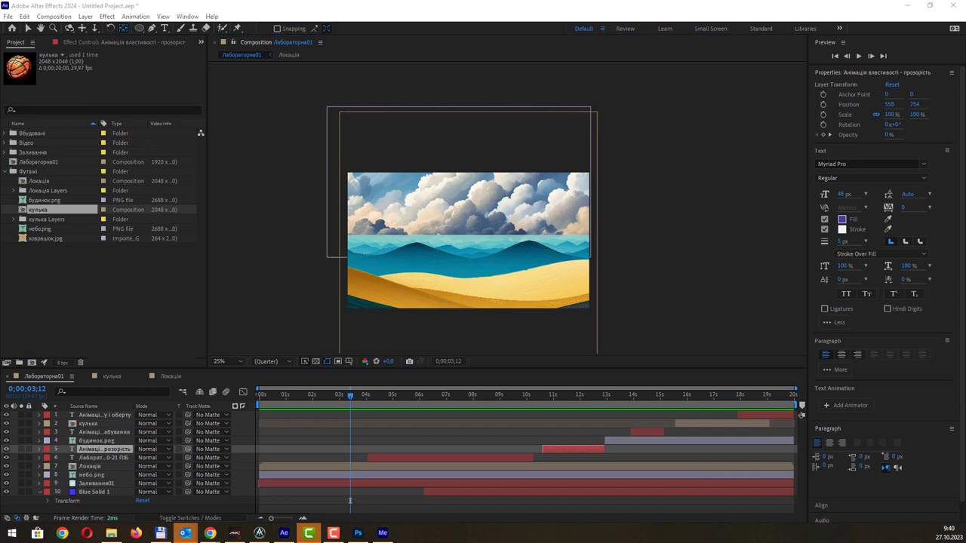
- Queue Лабораторна01 in Media Encoder as H.264, output to E:\rstol\2023\AE\Лабораторна01.mp4
click(383, 533)
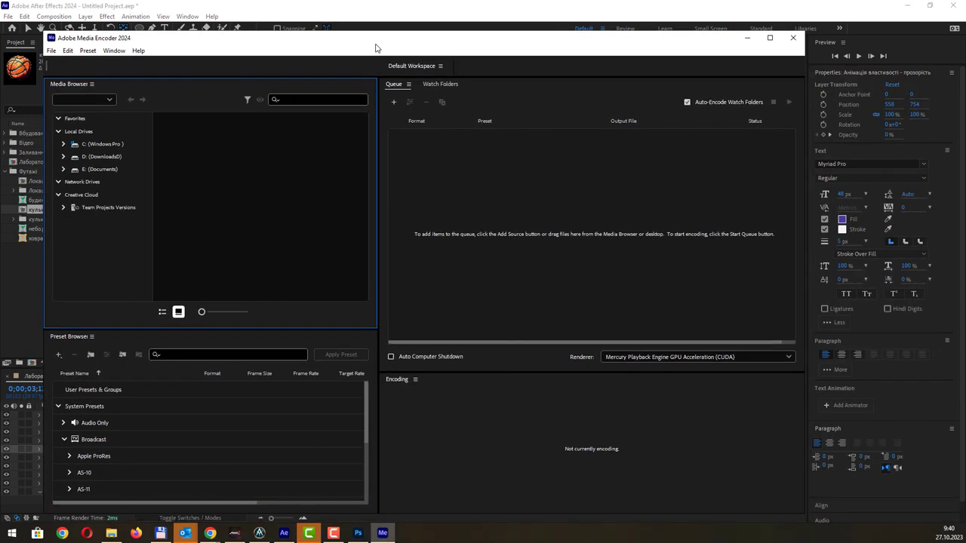
drag(376, 48, 388, 30)
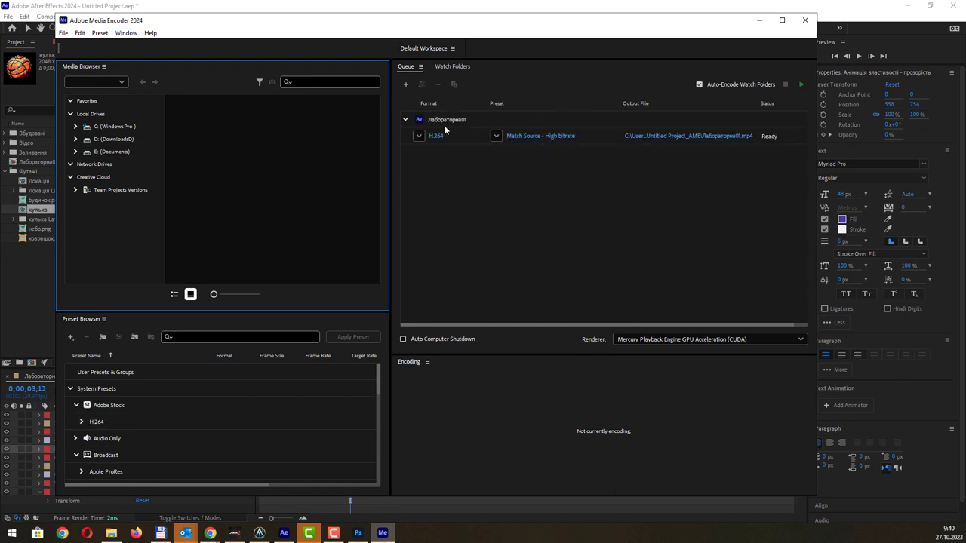
click(697, 140)
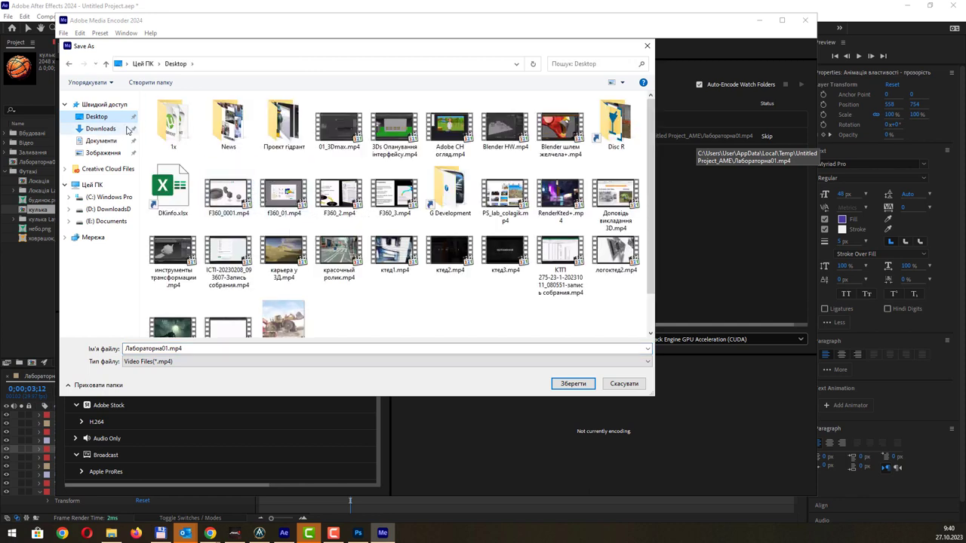
double_click(613, 129)
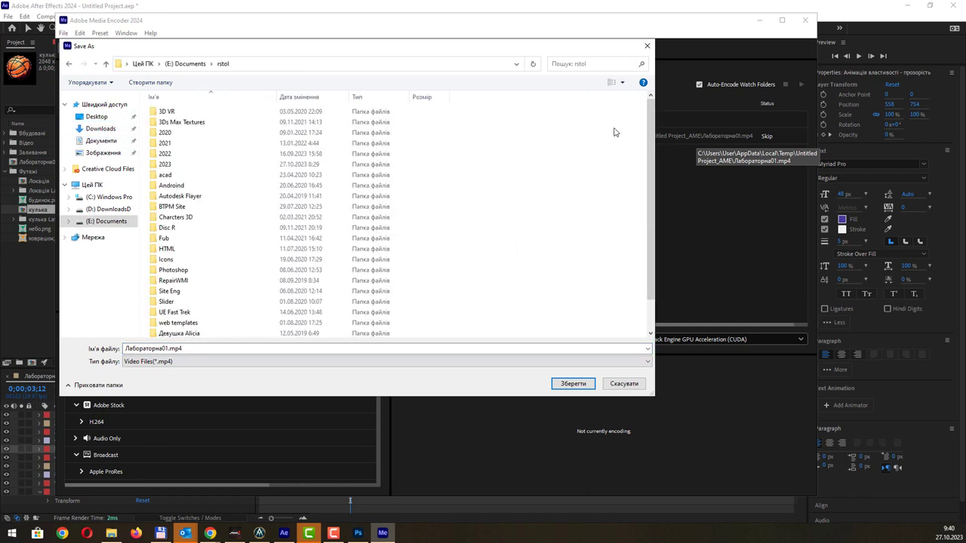
double_click(170, 164)
double_click(188, 122)
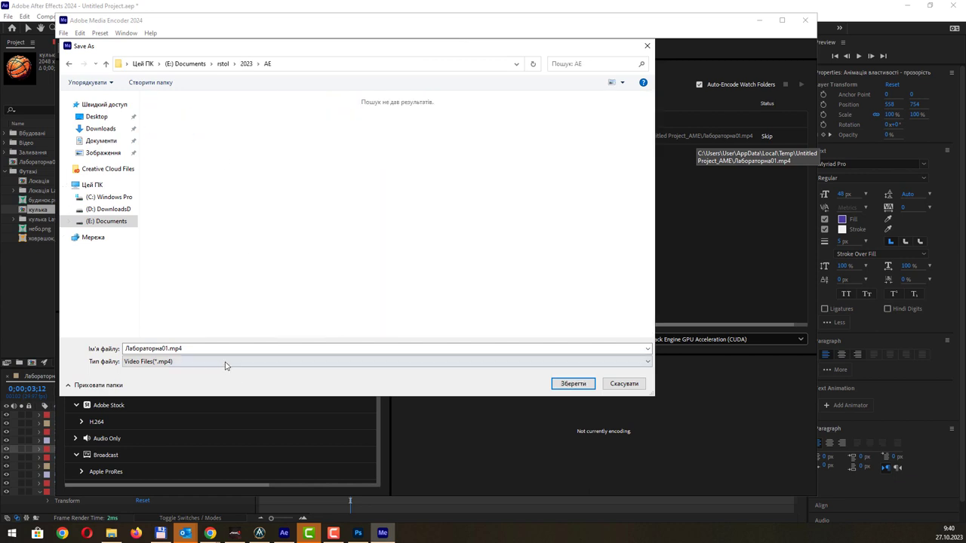
click(573, 383)
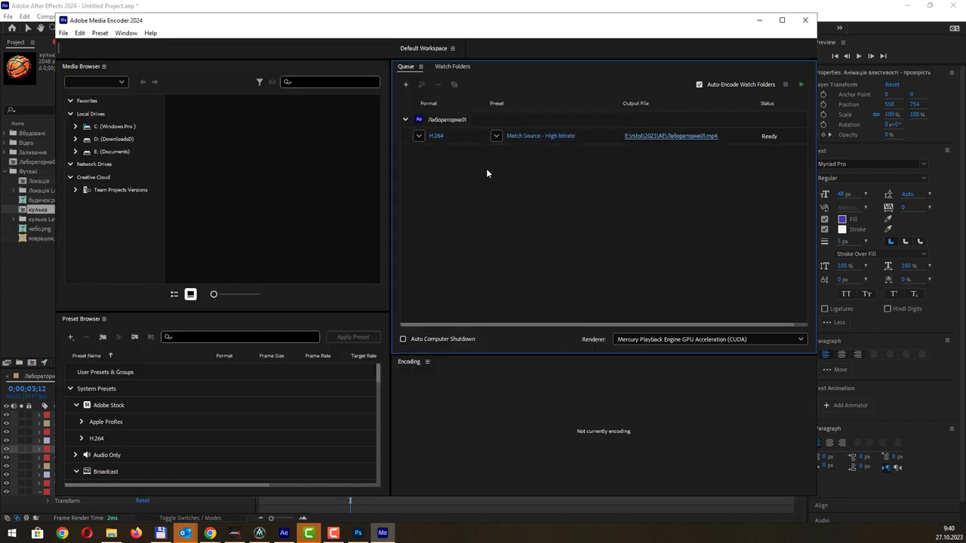
click(419, 136)
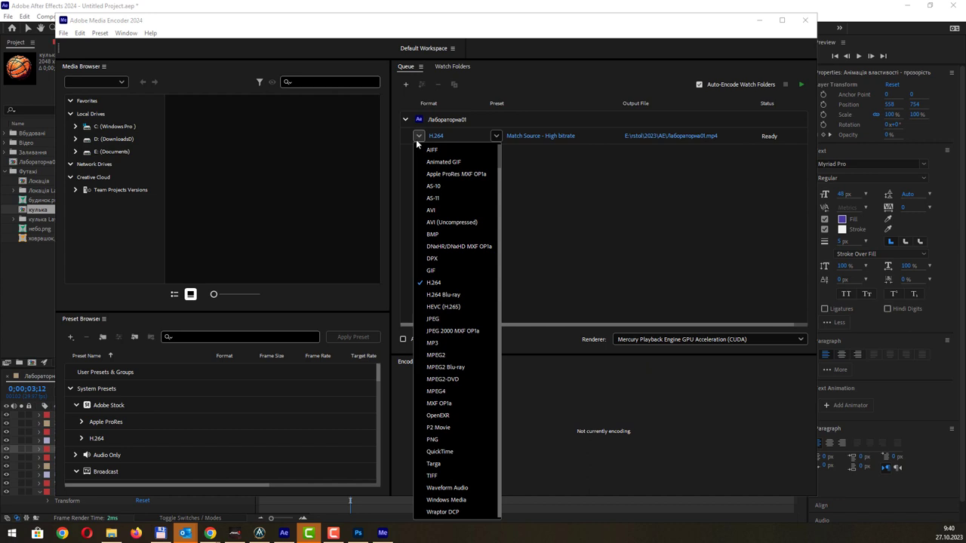
click(416, 139)
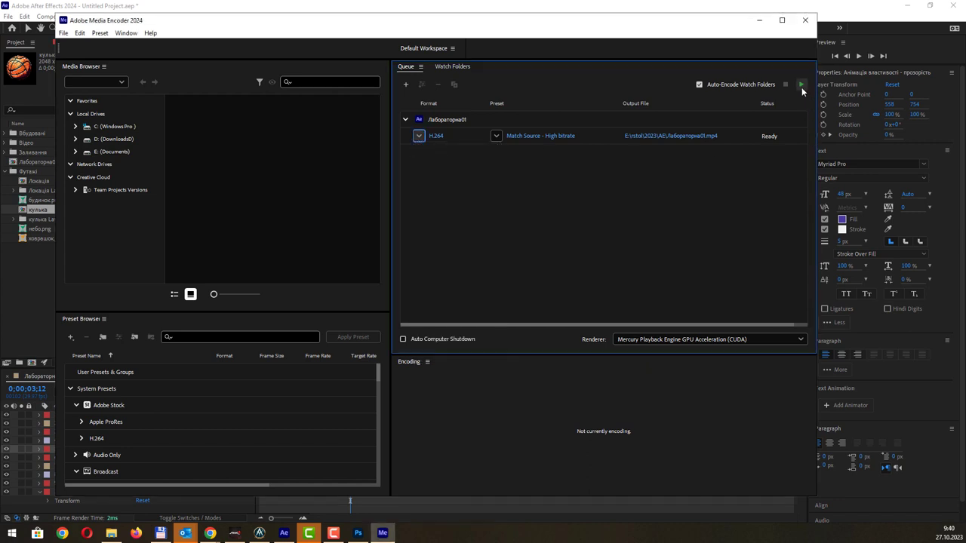
- Start the Media Encoder queue and let Лабораторна01 encode until it reads Done
click(801, 87)
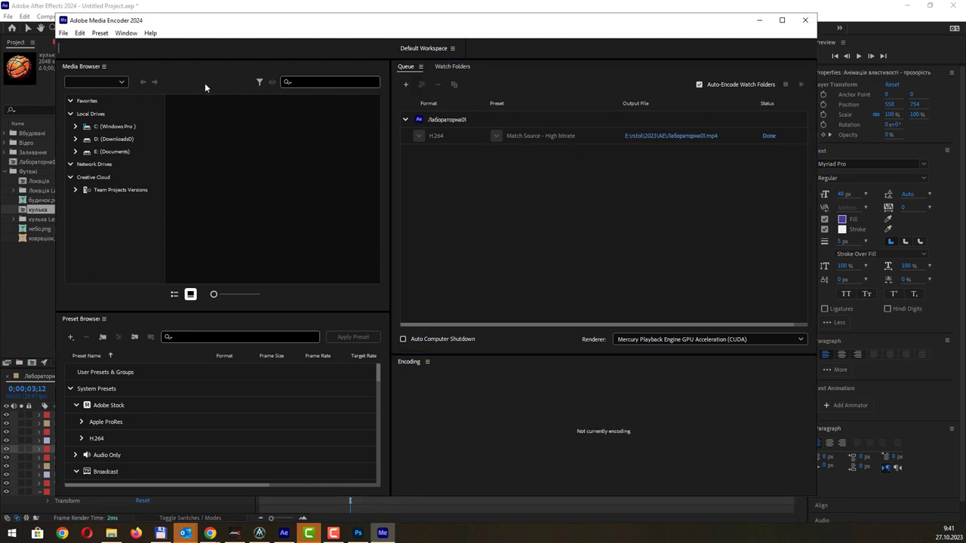
- Close Media Encoder and add the Лабораторна01 composition to After Effects' Render Queue
click(807, 21)
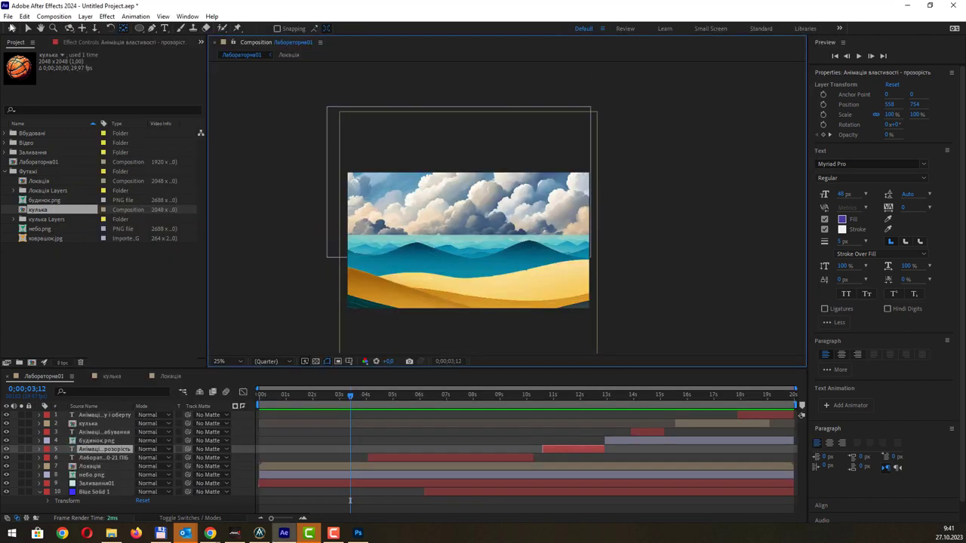
click(8, 16)
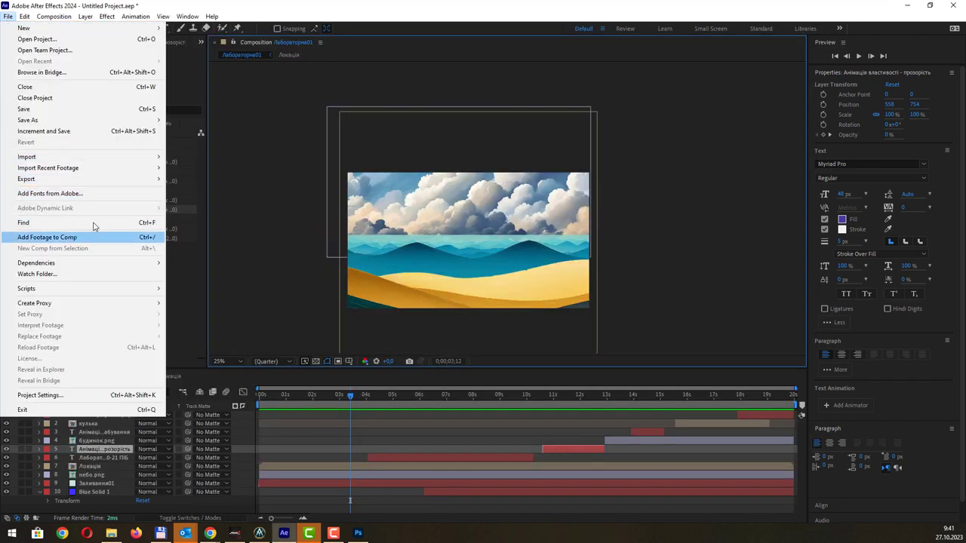
mouse_move(97, 186)
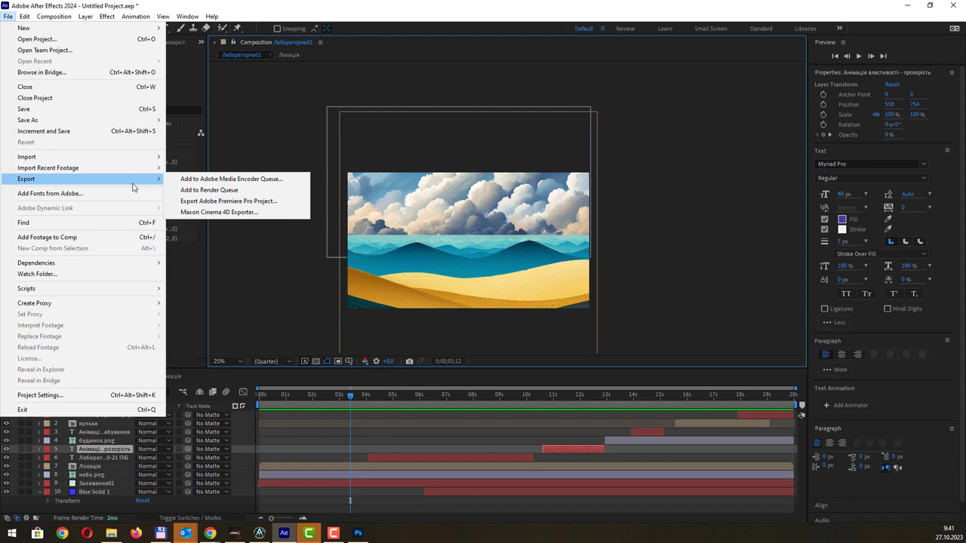
click(246, 196)
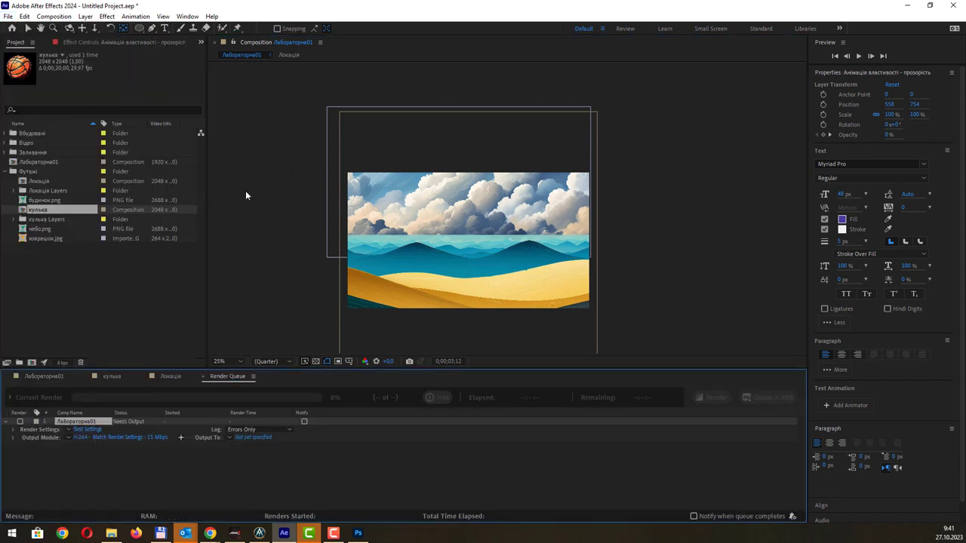
- Set the output module format to H.264
click(91, 437)
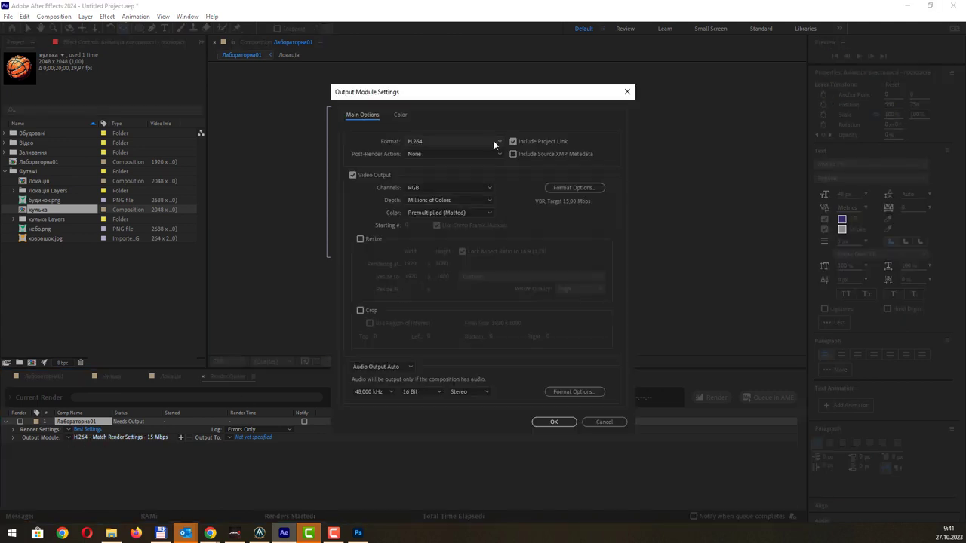
click(473, 146)
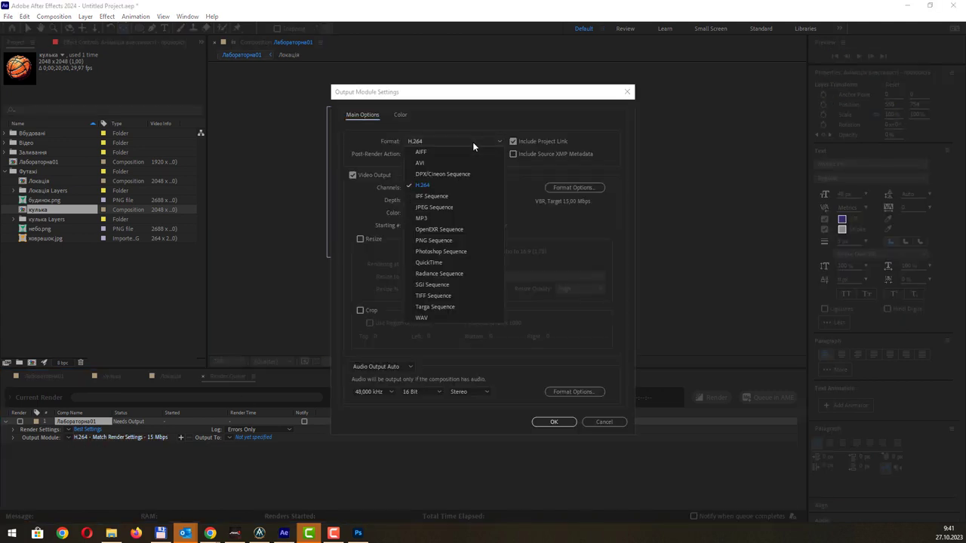
click(483, 145)
click(554, 422)
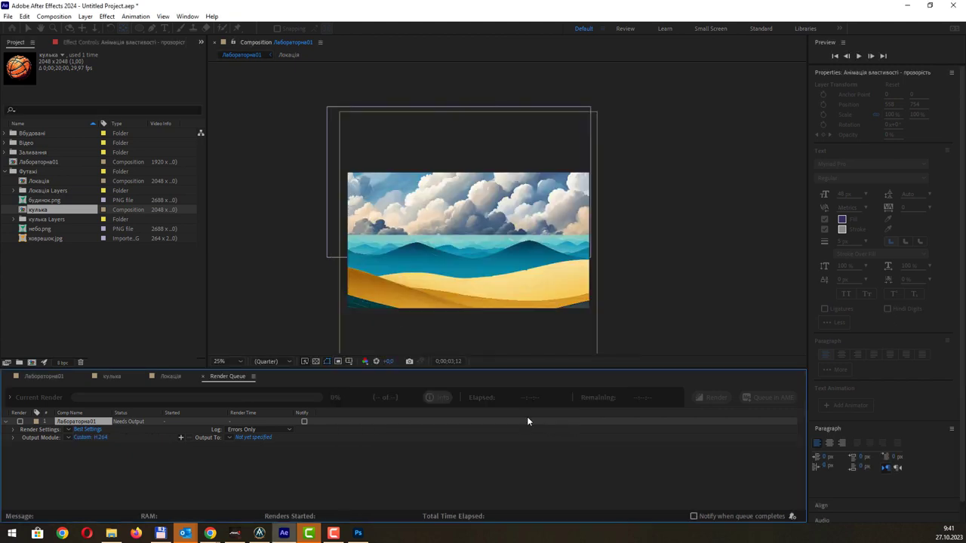
- Set the output movie to Лабораторна01_.mp4 in the 2023 folder on Disc R
click(244, 437)
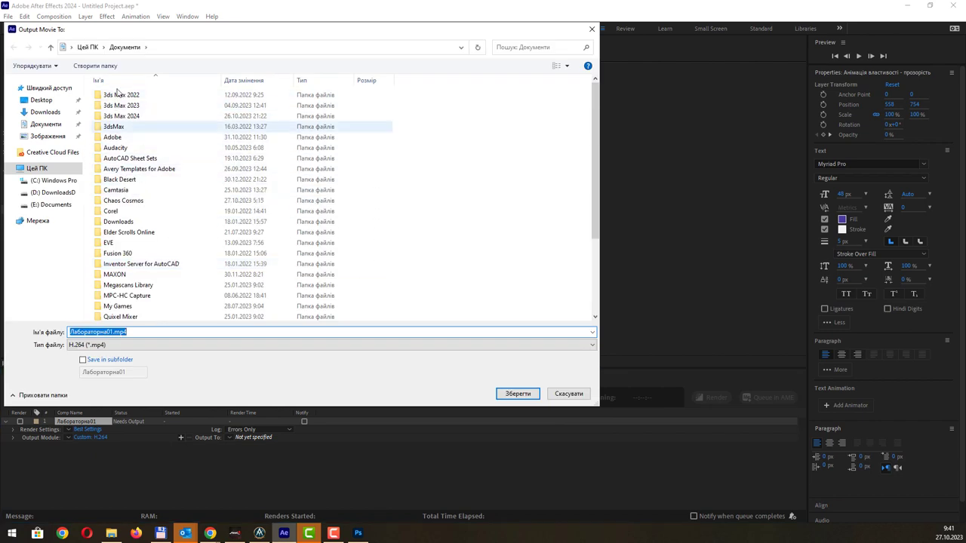
click(45, 111)
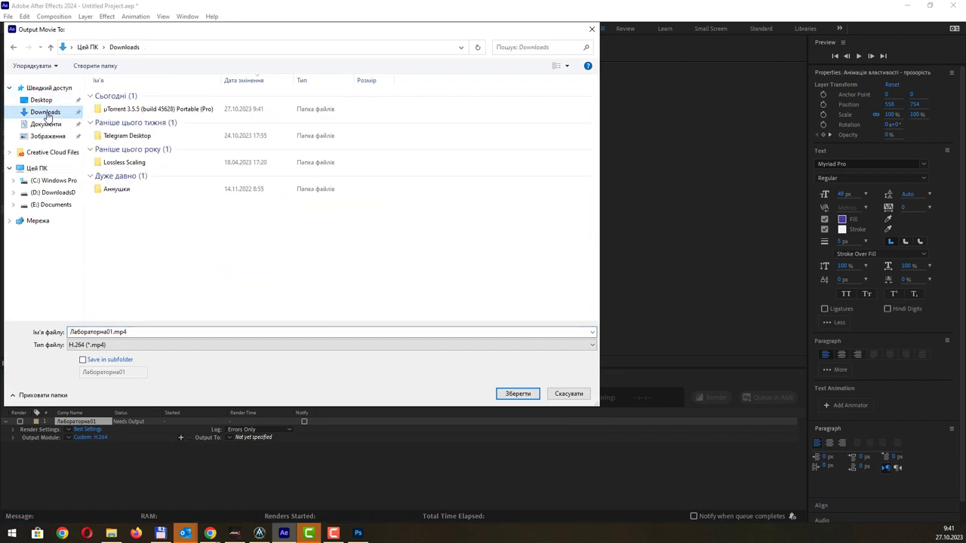
click(41, 99)
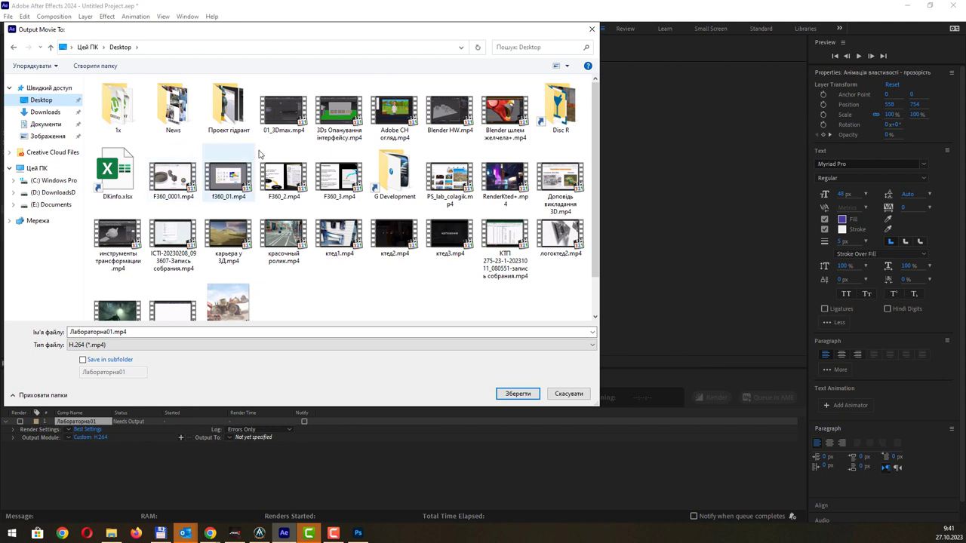
double_click(560, 106)
double_click(110, 148)
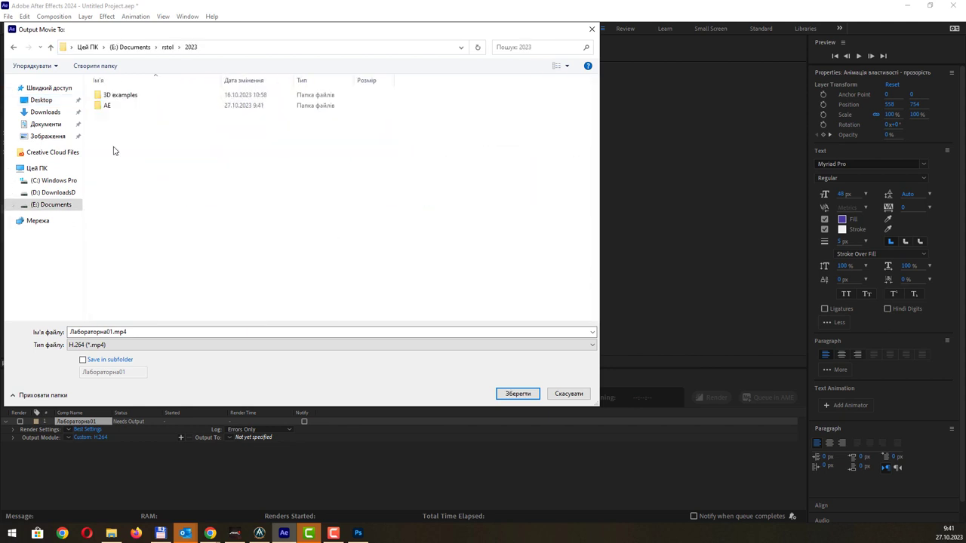
double_click(113, 332)
click(113, 332)
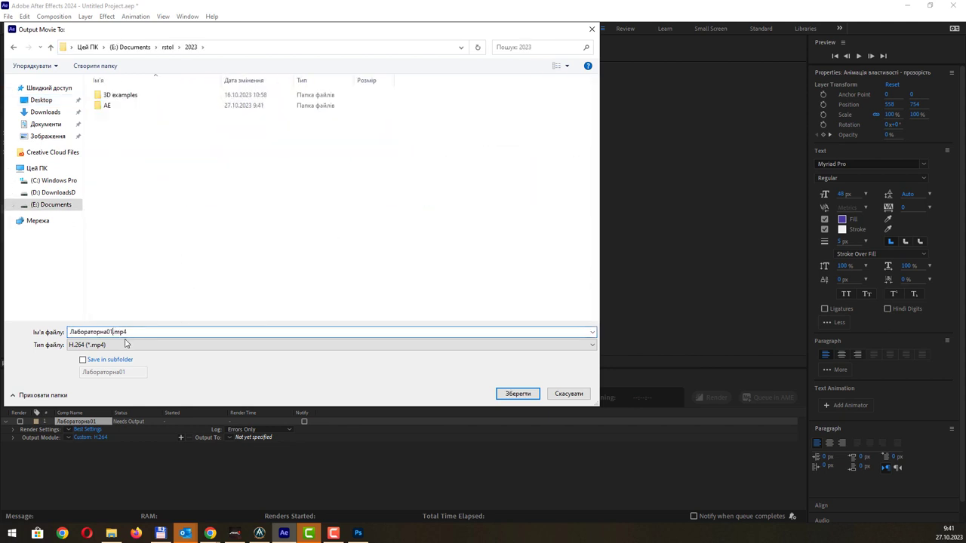
text(_)
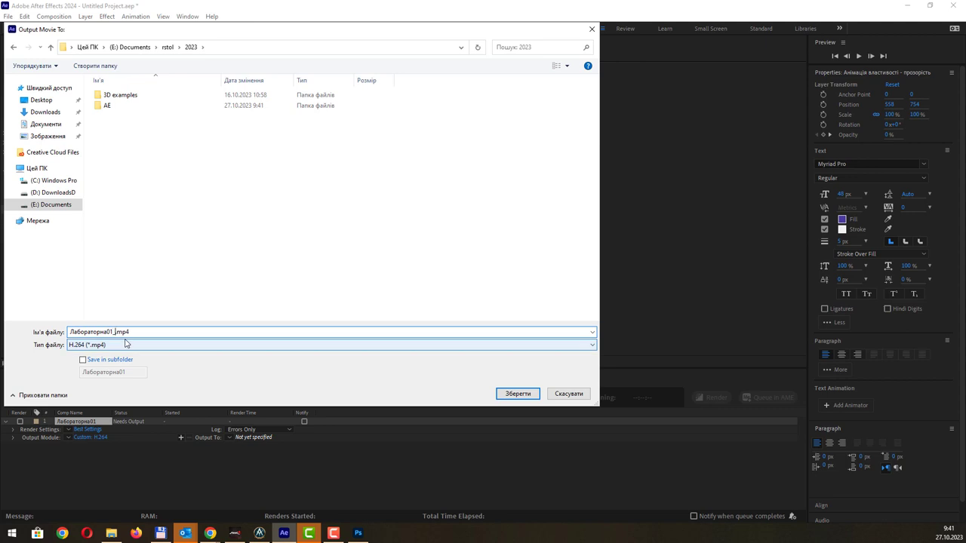
click(519, 393)
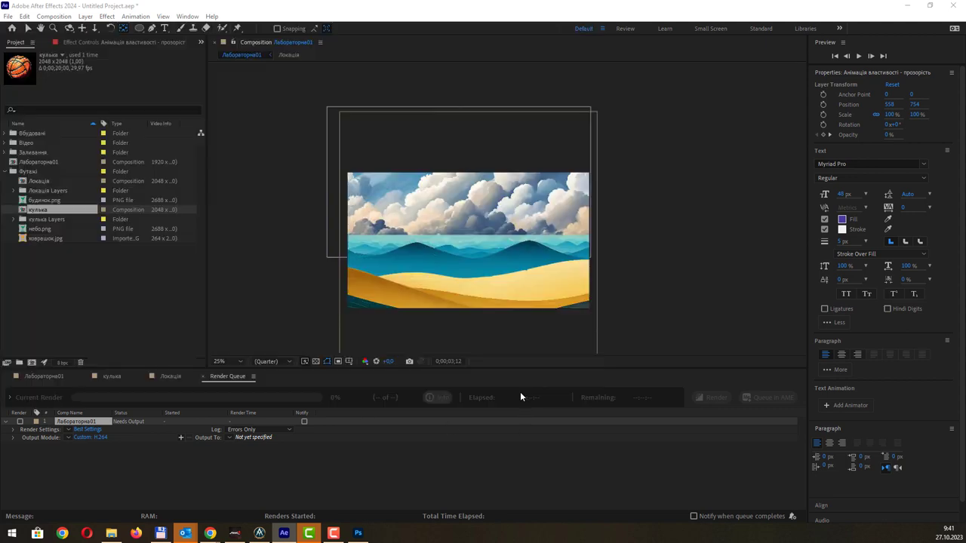
- Render Лабораторна01 from the Render Queue, then switch to the AE folder in File Explorer
click(713, 398)
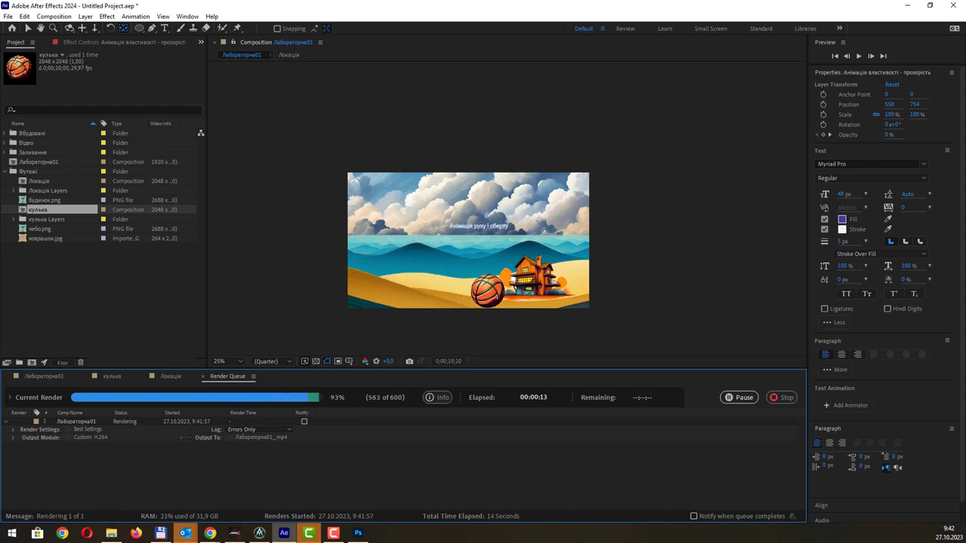
key(alt+Tab)
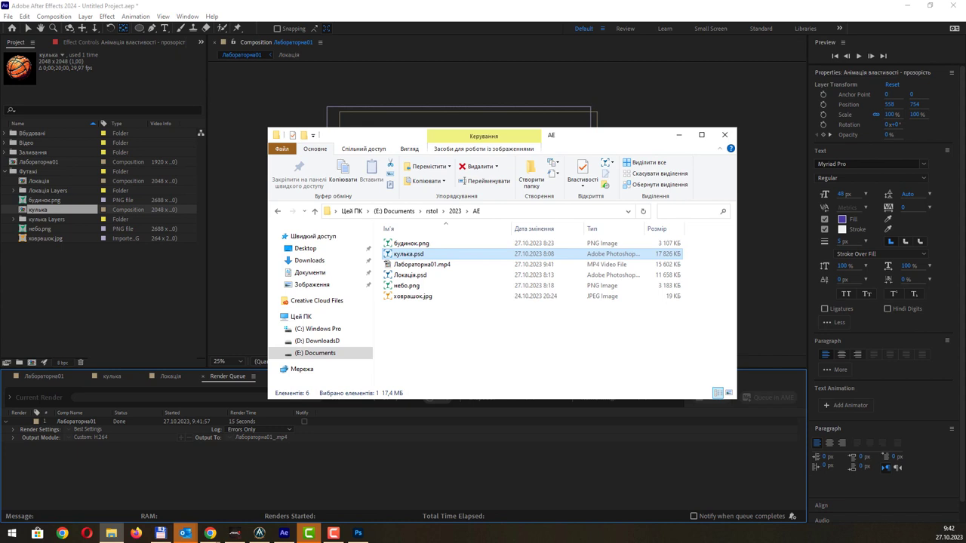
- Place the AE folder window above After Effects and select Лабораторна01.mp4
click(455, 330)
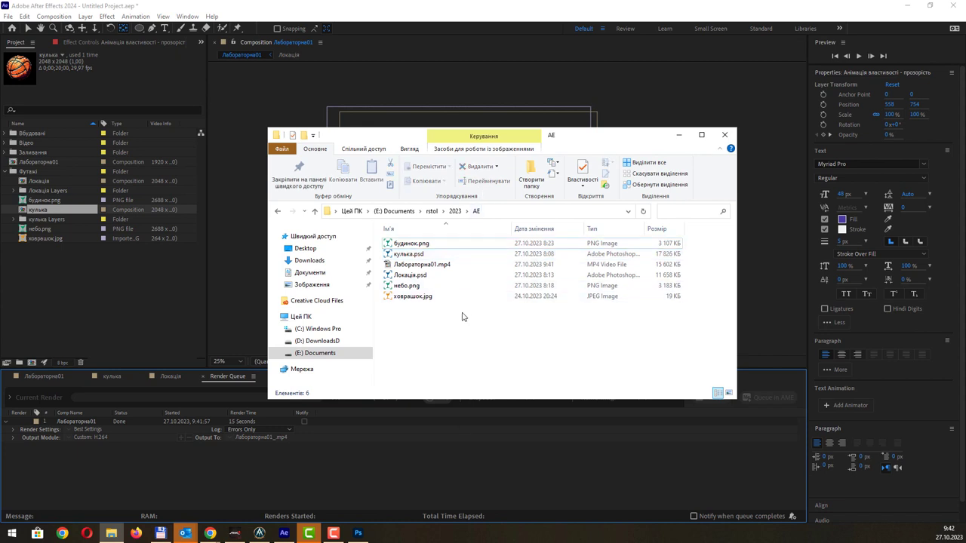
mouse_move(573, 144)
mouse_down()
mouse_move(734, 336)
mouse_move(965, 377)
mouse_up()
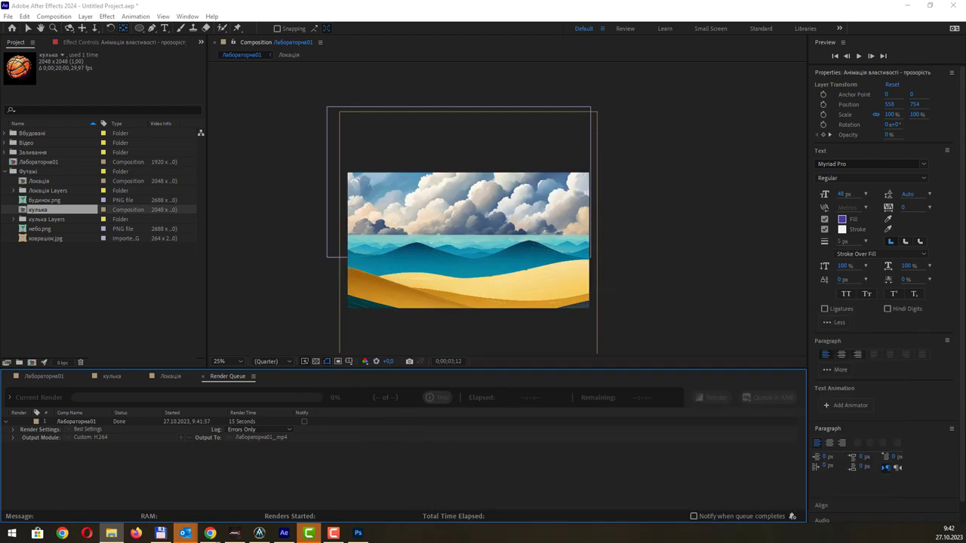
drag(681, 526, 683, 68)
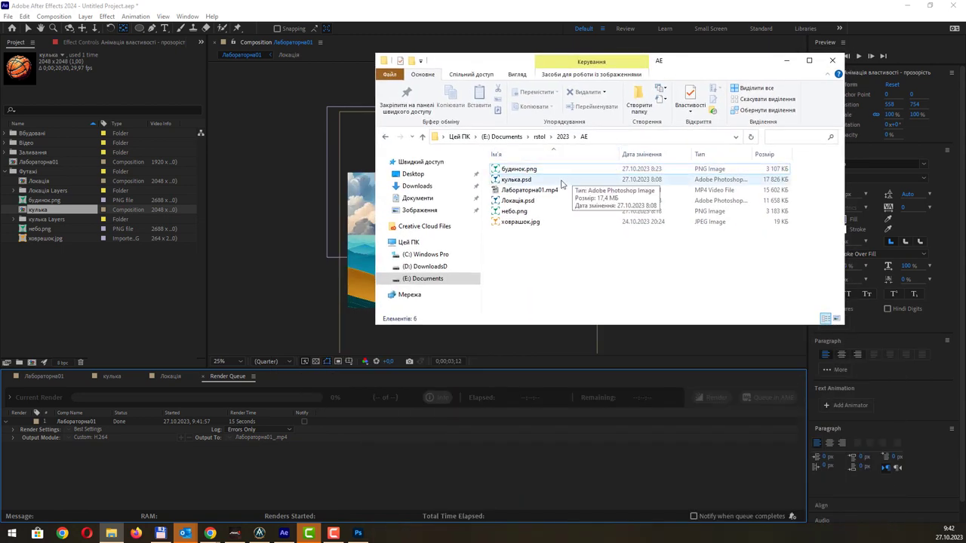
click(538, 193)
- Play Лабораторна01.mp4 in MPC-HC to check the animation, then close the player
double_click(539, 192)
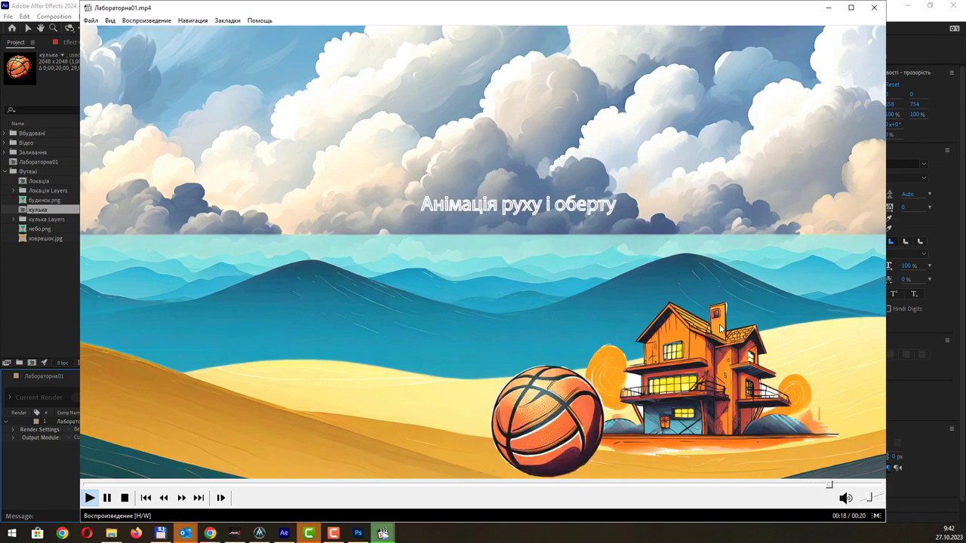
click(873, 9)
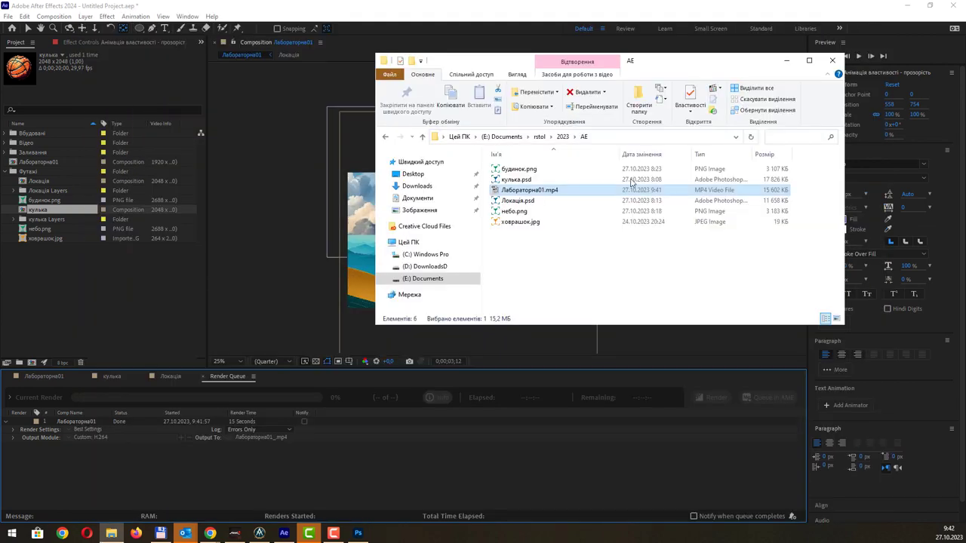
click(567, 259)
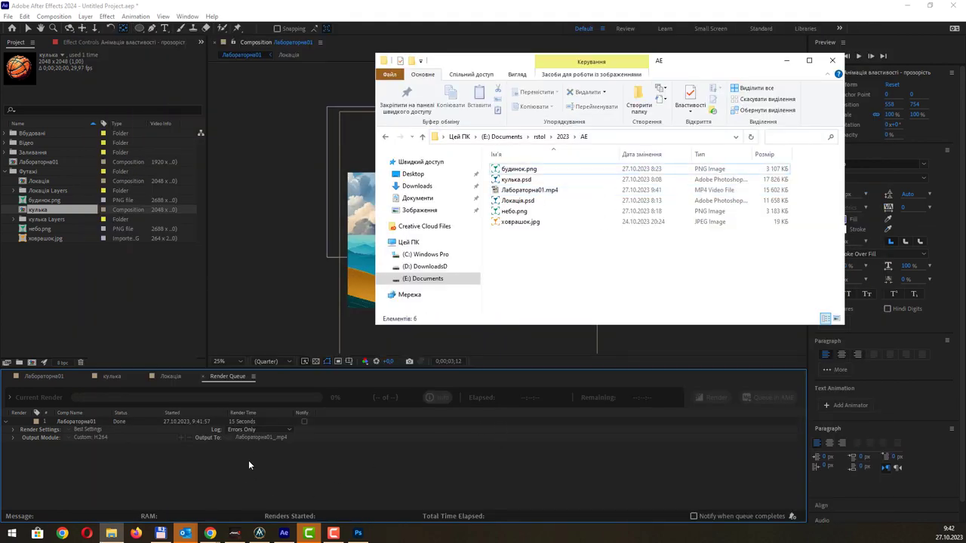
- Return to After Effects and select the Футажі folder in the Project panel
click(259, 436)
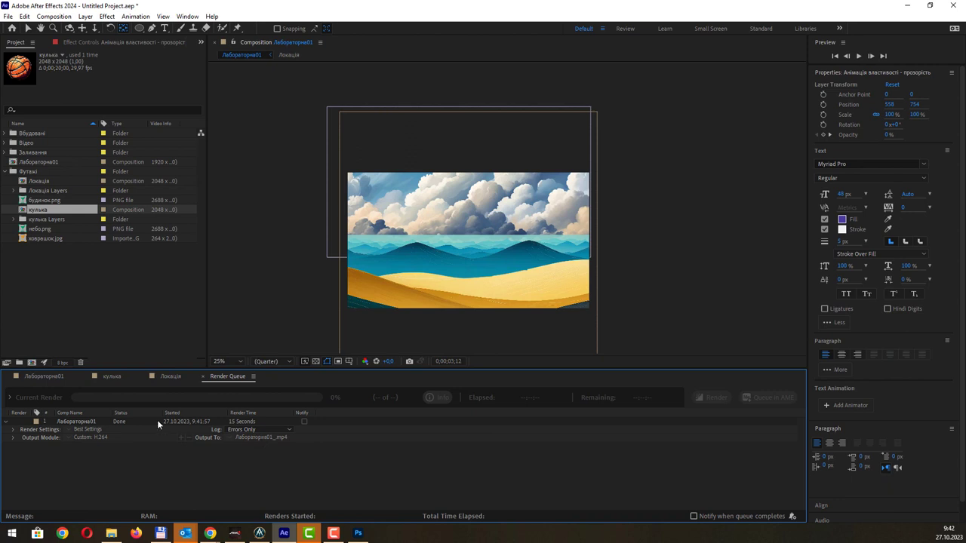
click(119, 174)
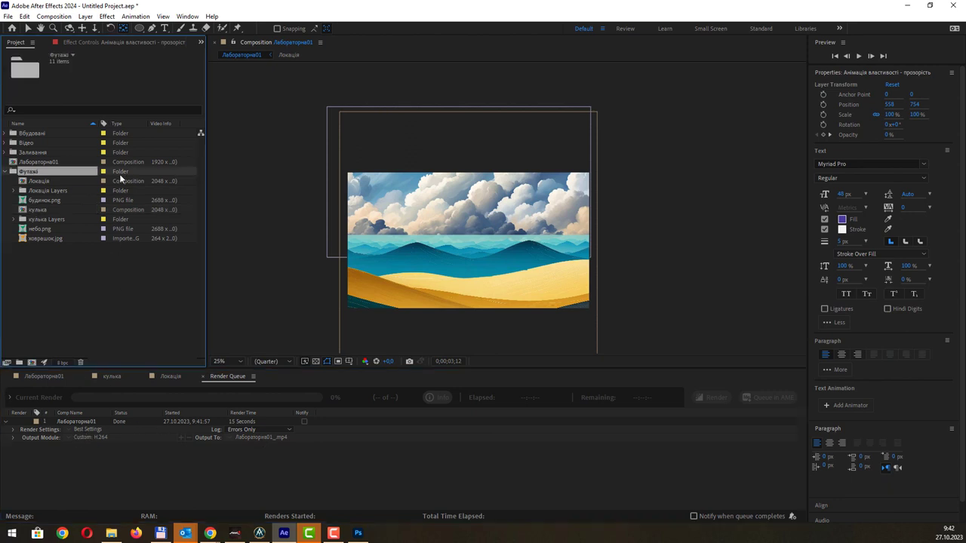
click(205, 440)
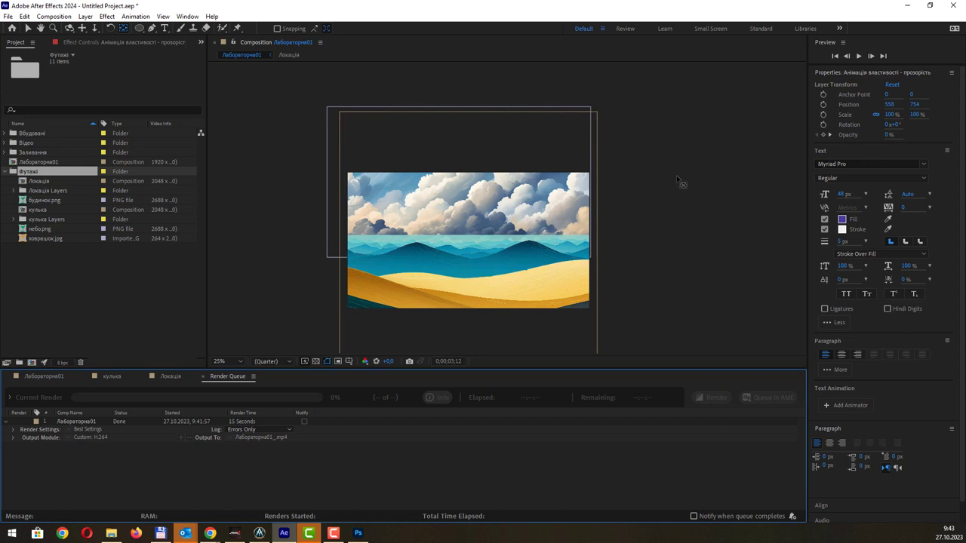
- Save the project as Лабораторна01.aep in the AE folder
click(8, 16)
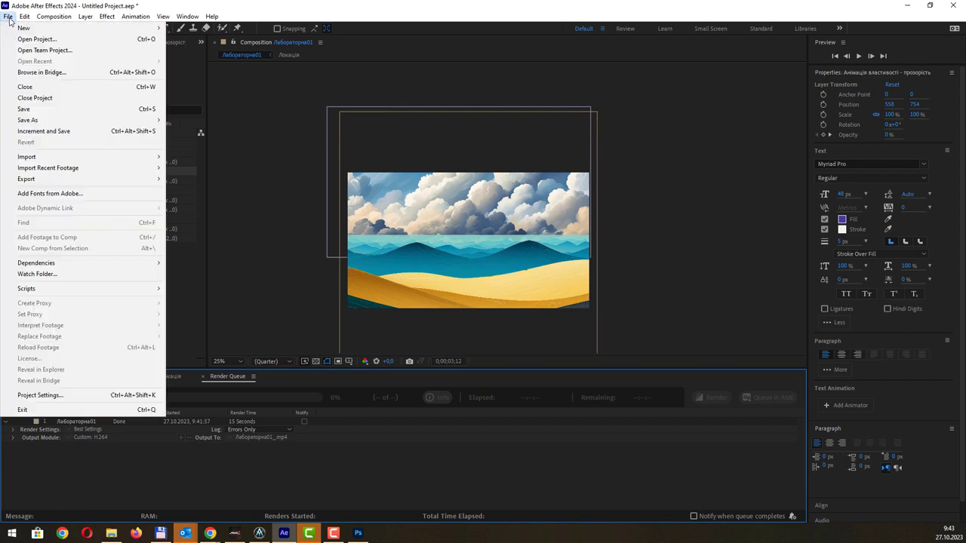
click(61, 114)
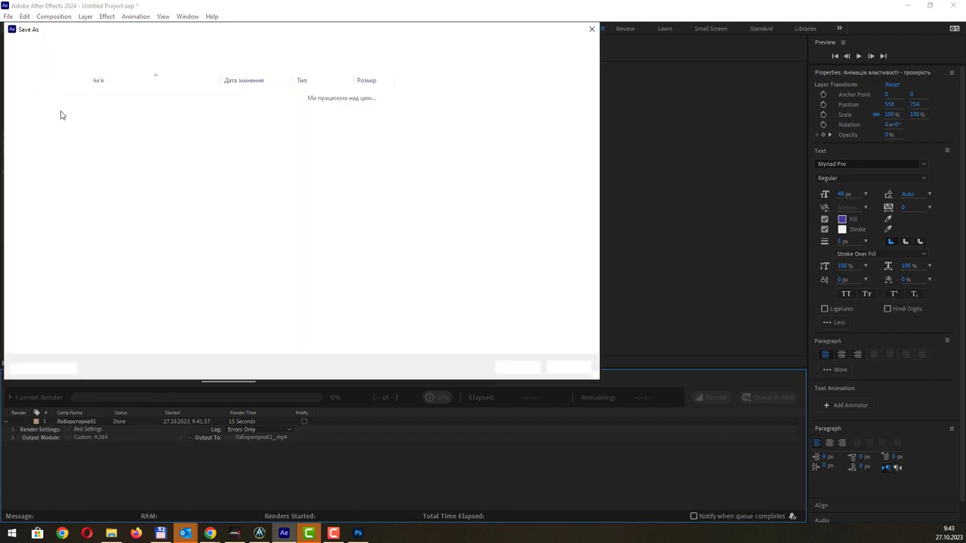
double_click(121, 107)
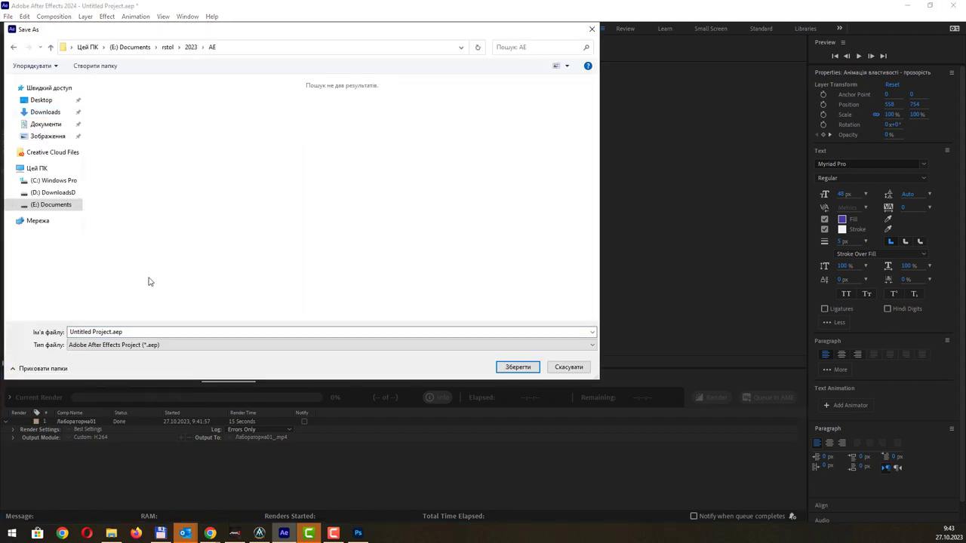
triple_click(157, 331)
text(Лабораторна01)
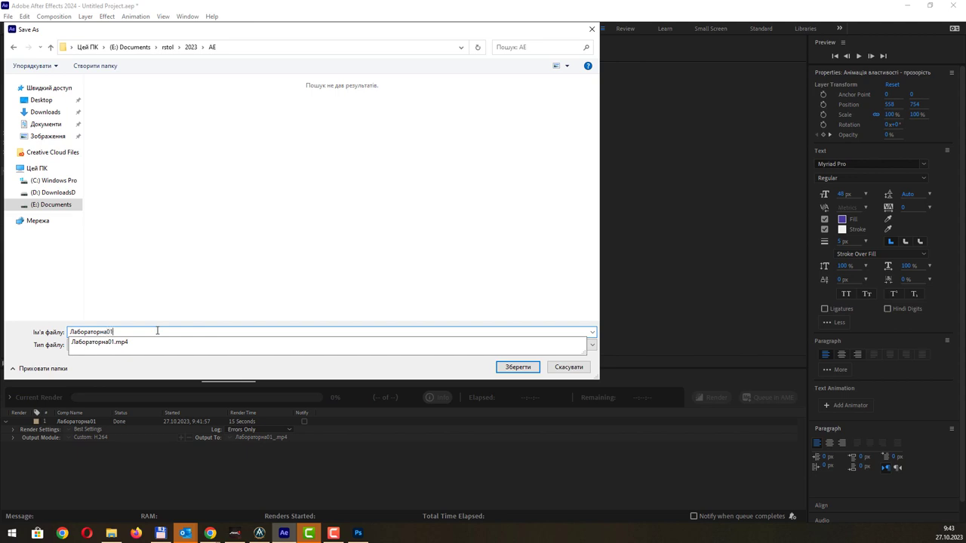
click(446, 374)
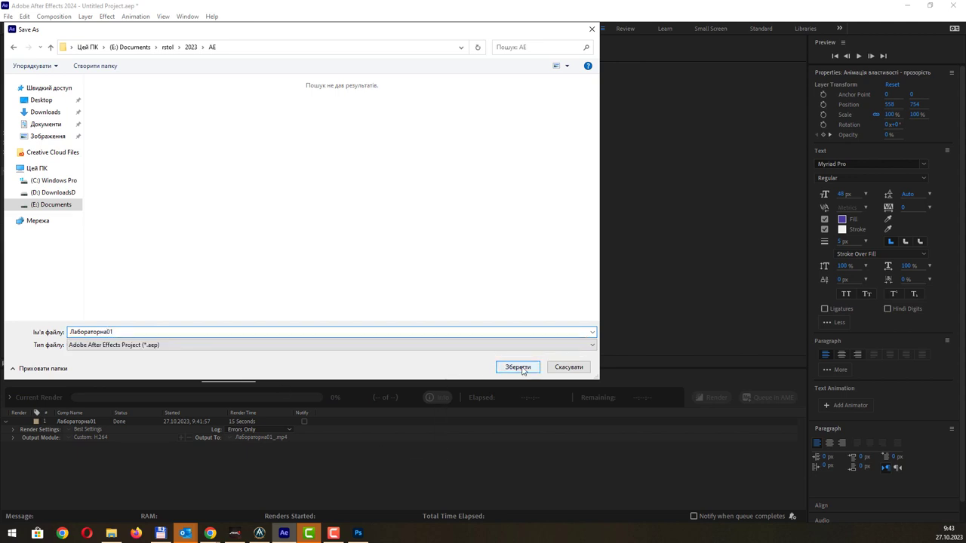
click(519, 368)
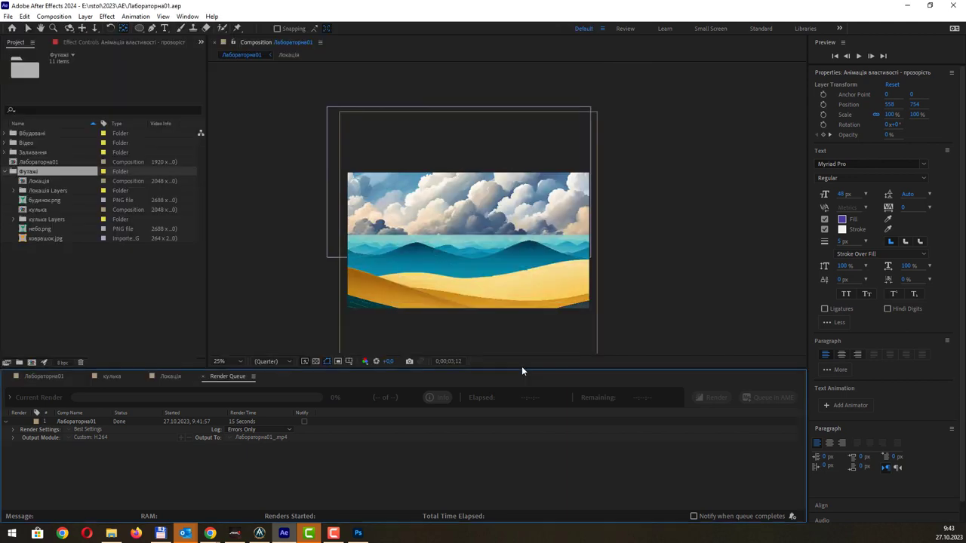